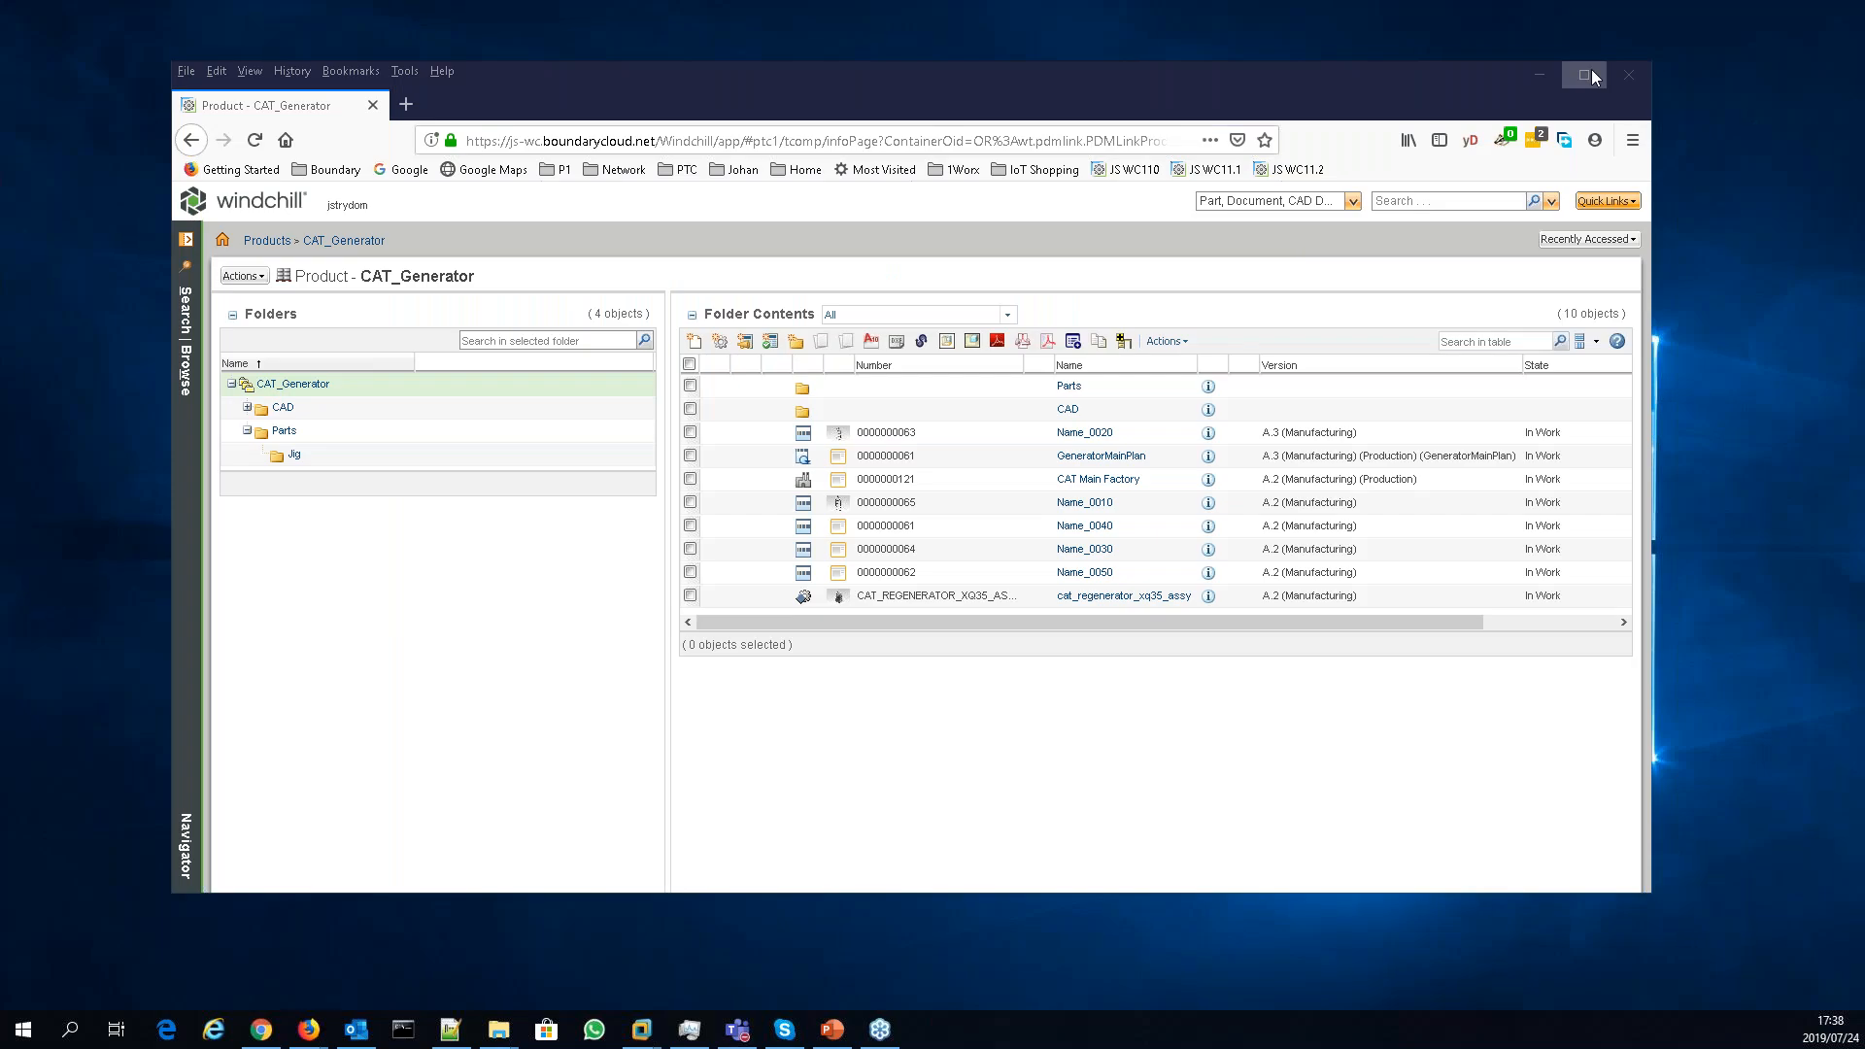
click(1584, 75)
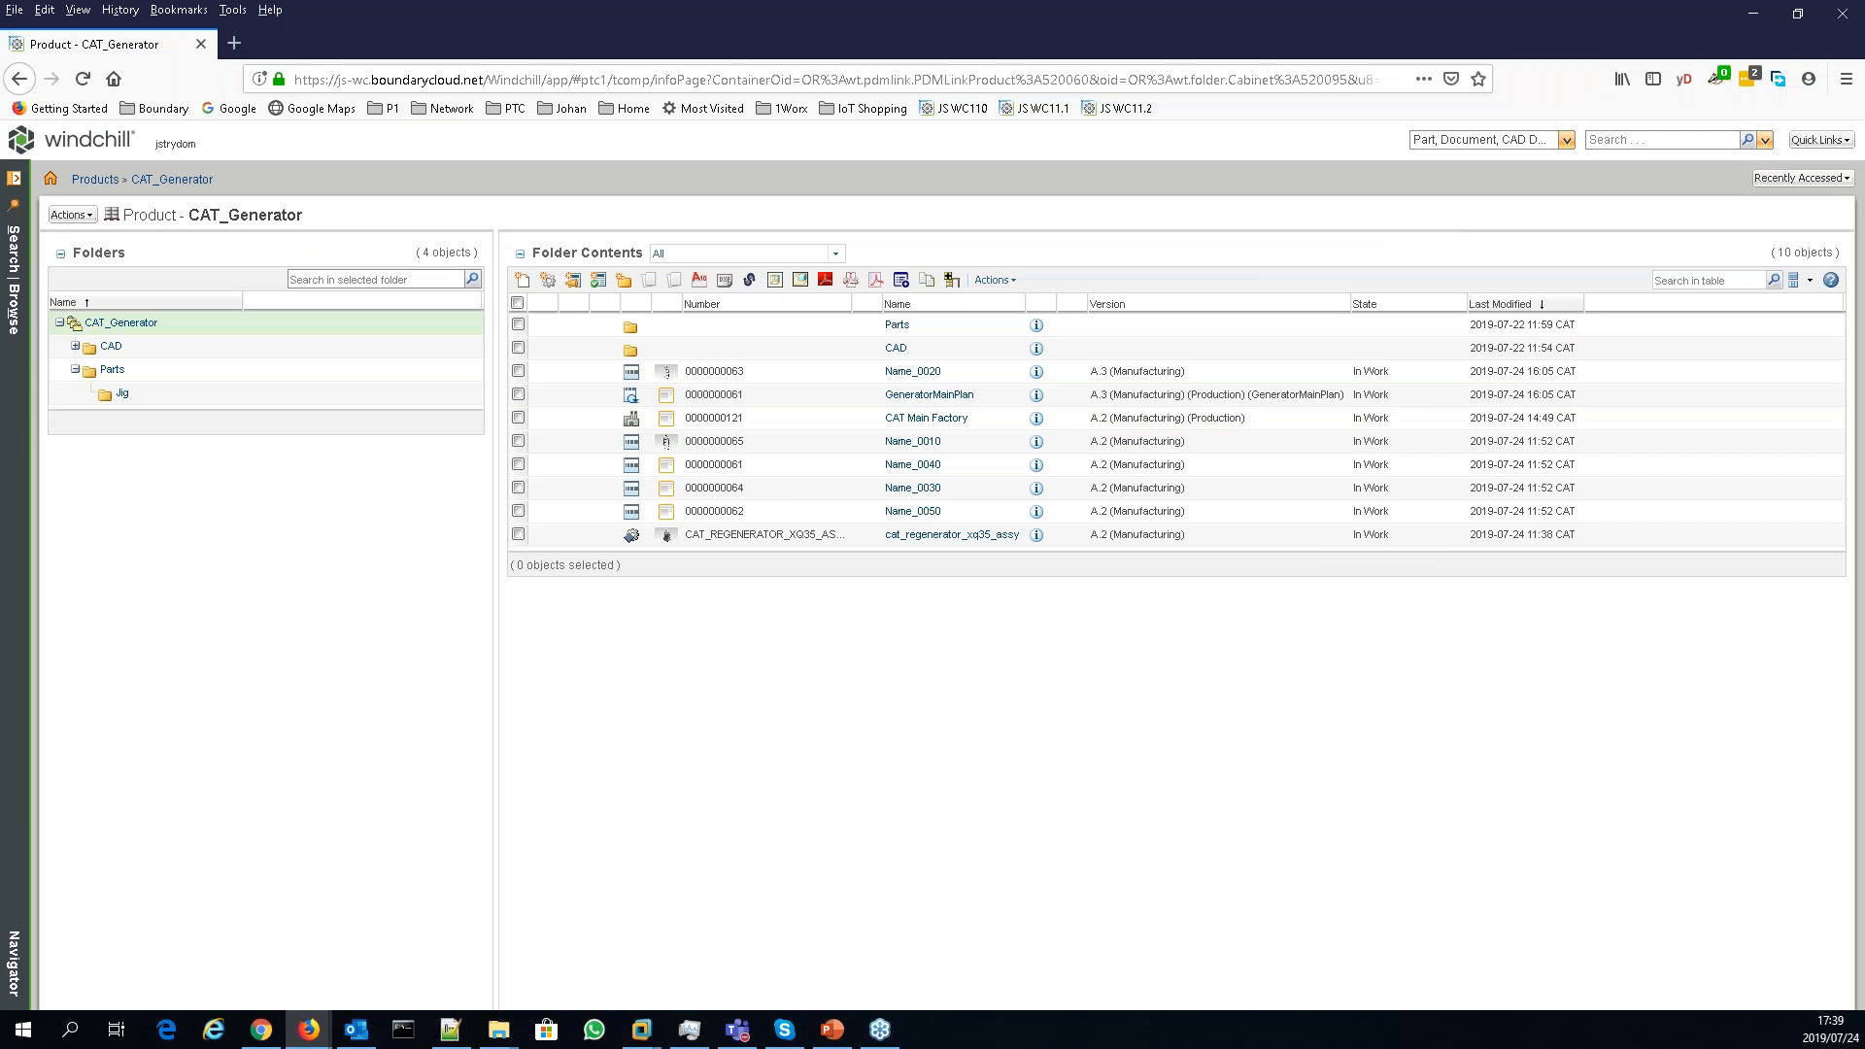
key(alt+Tab)
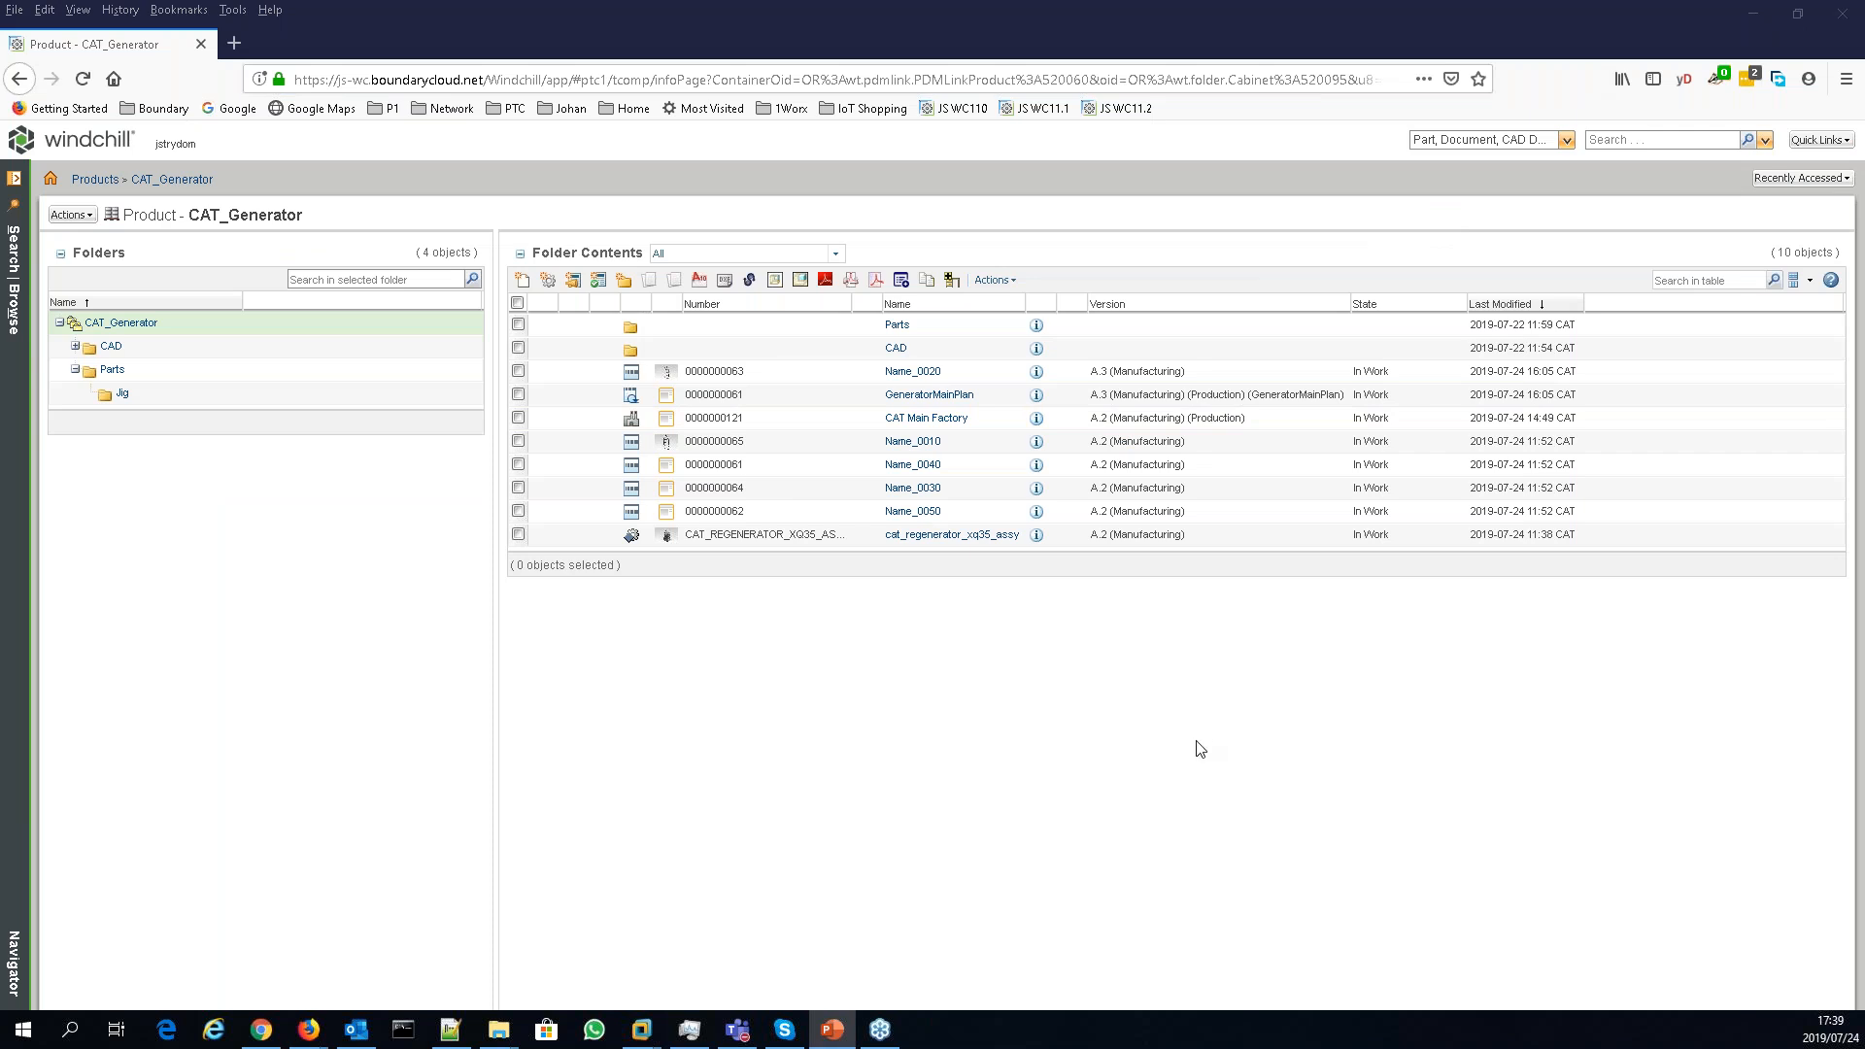
key(alt+Tab)
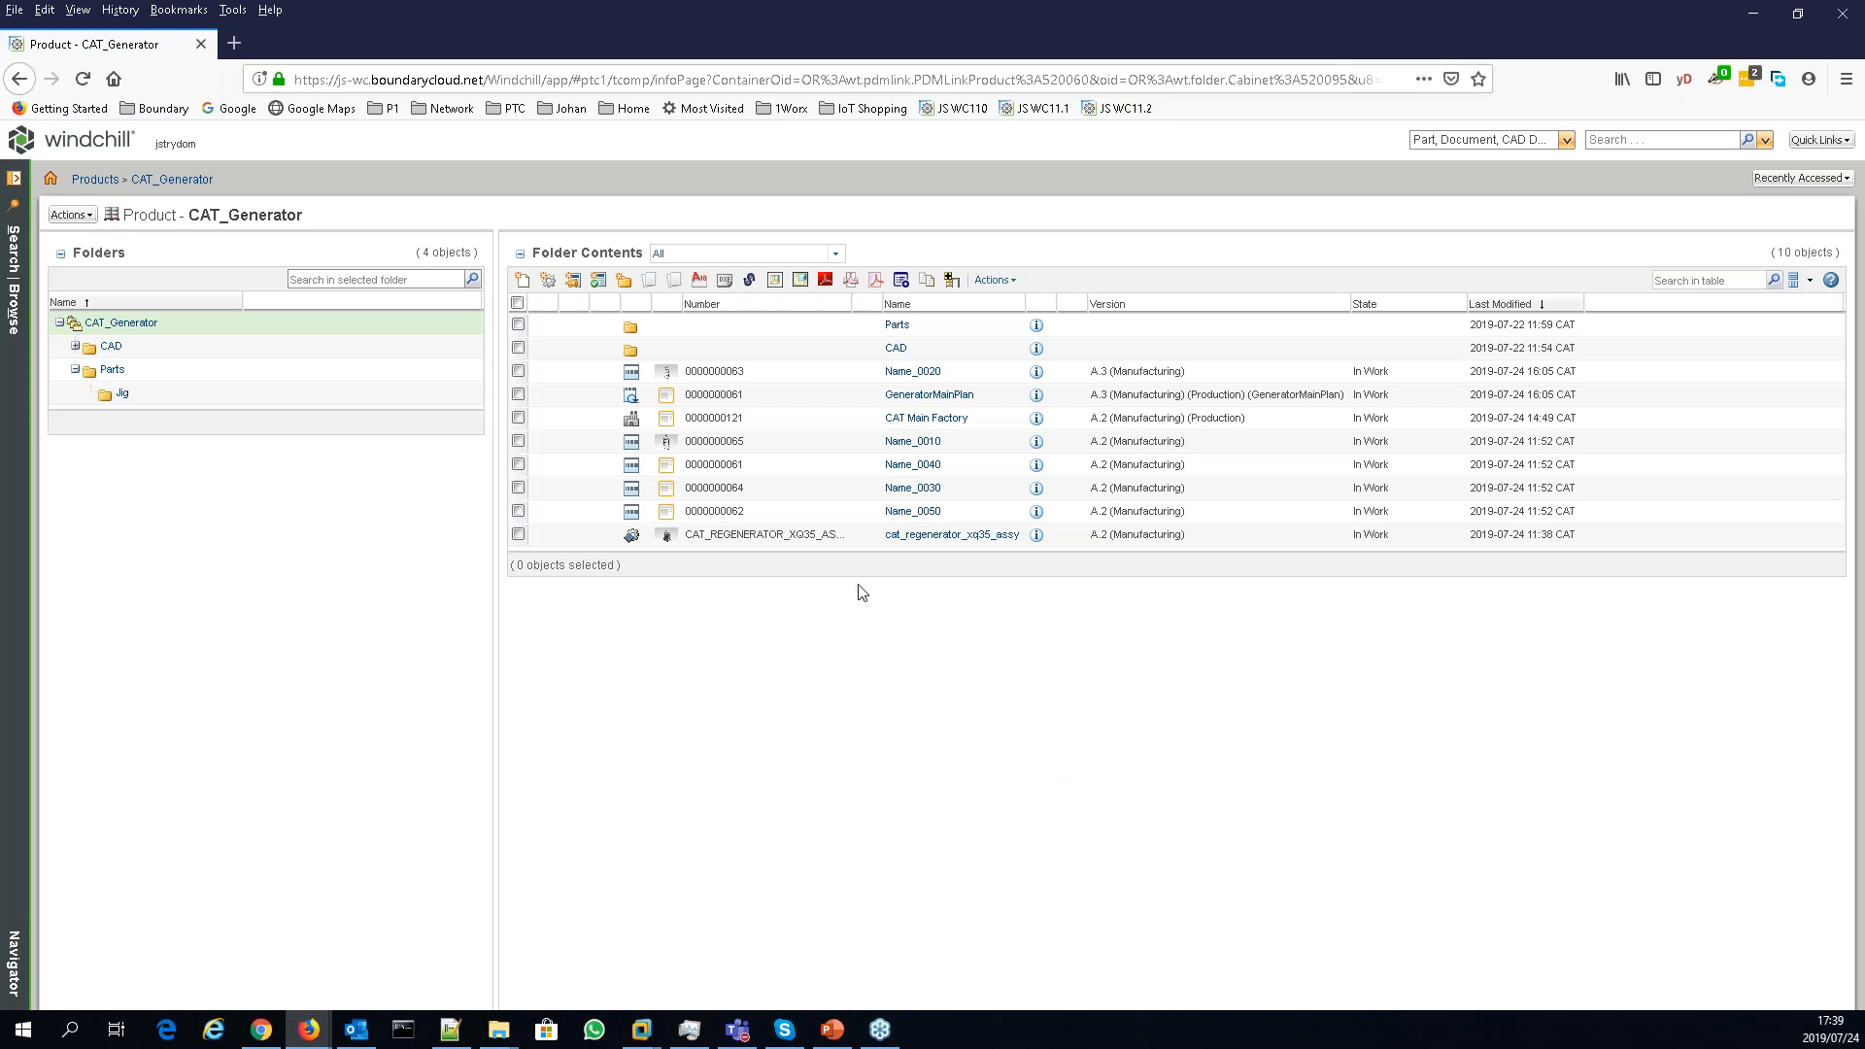
right_click(1146, 539)
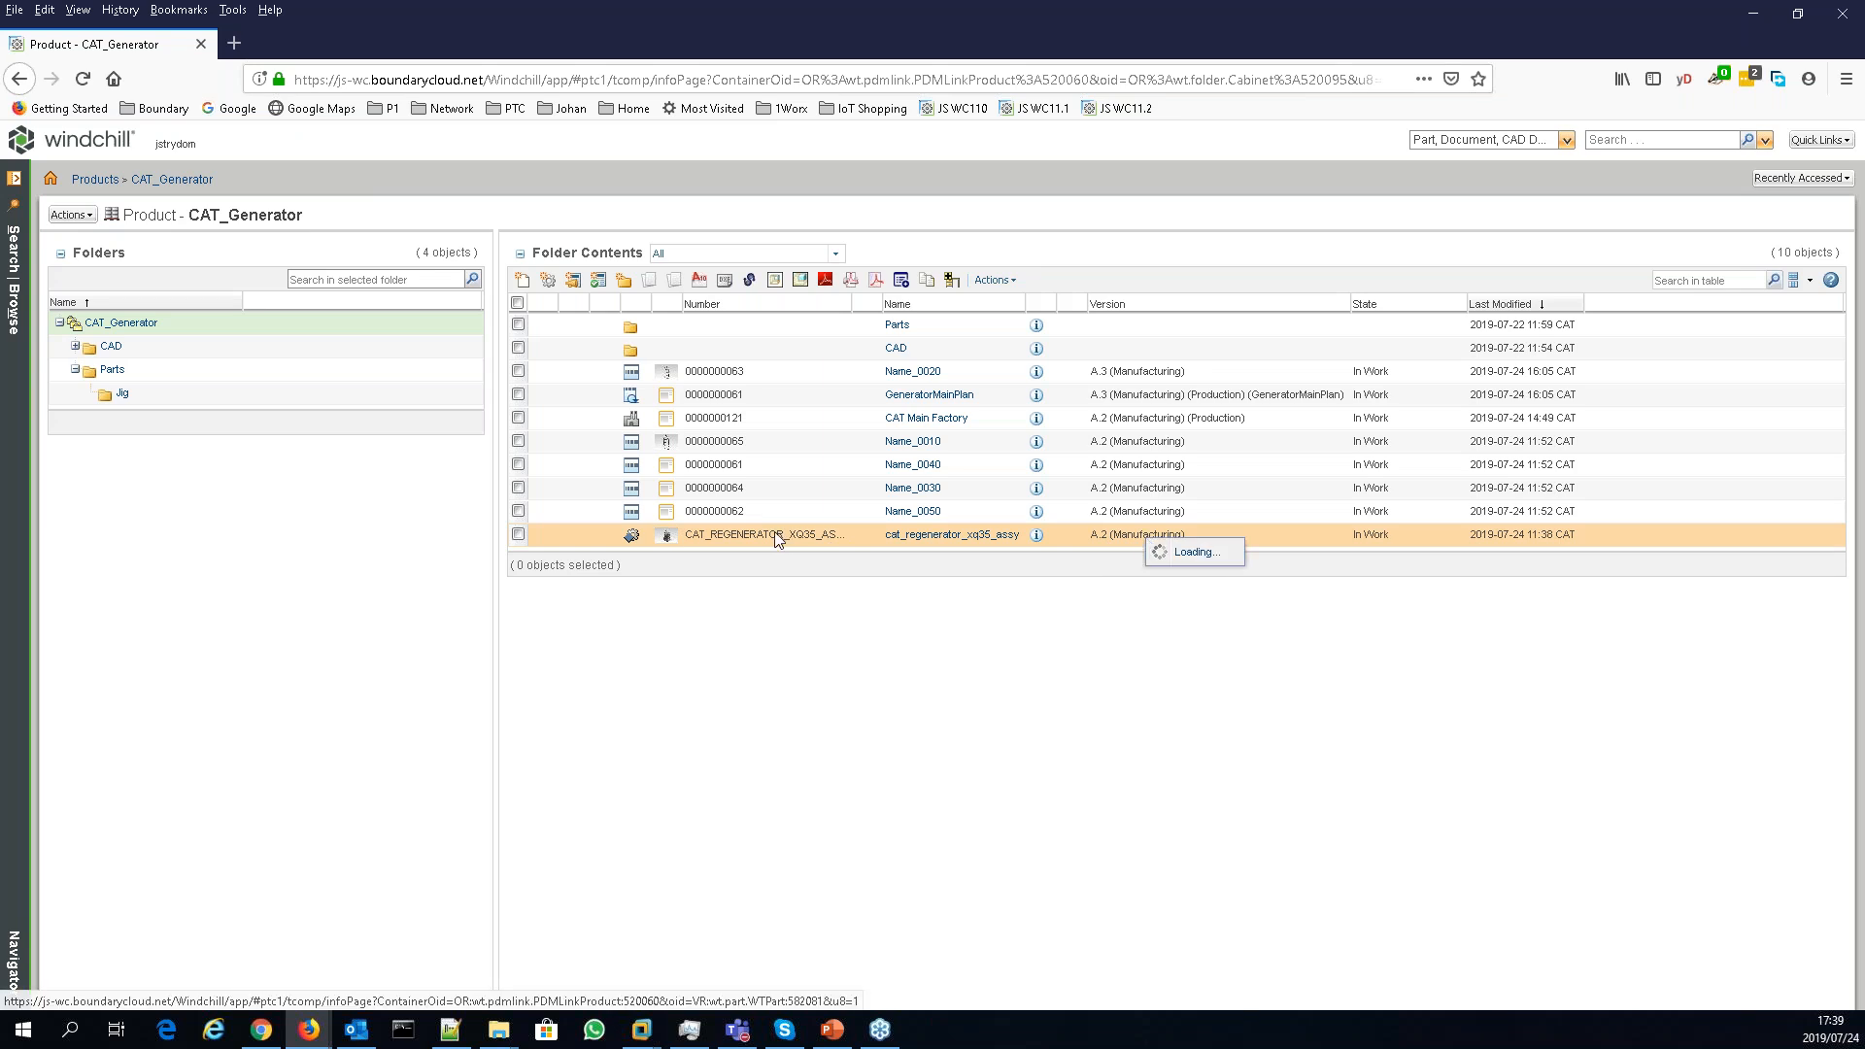
click(706, 541)
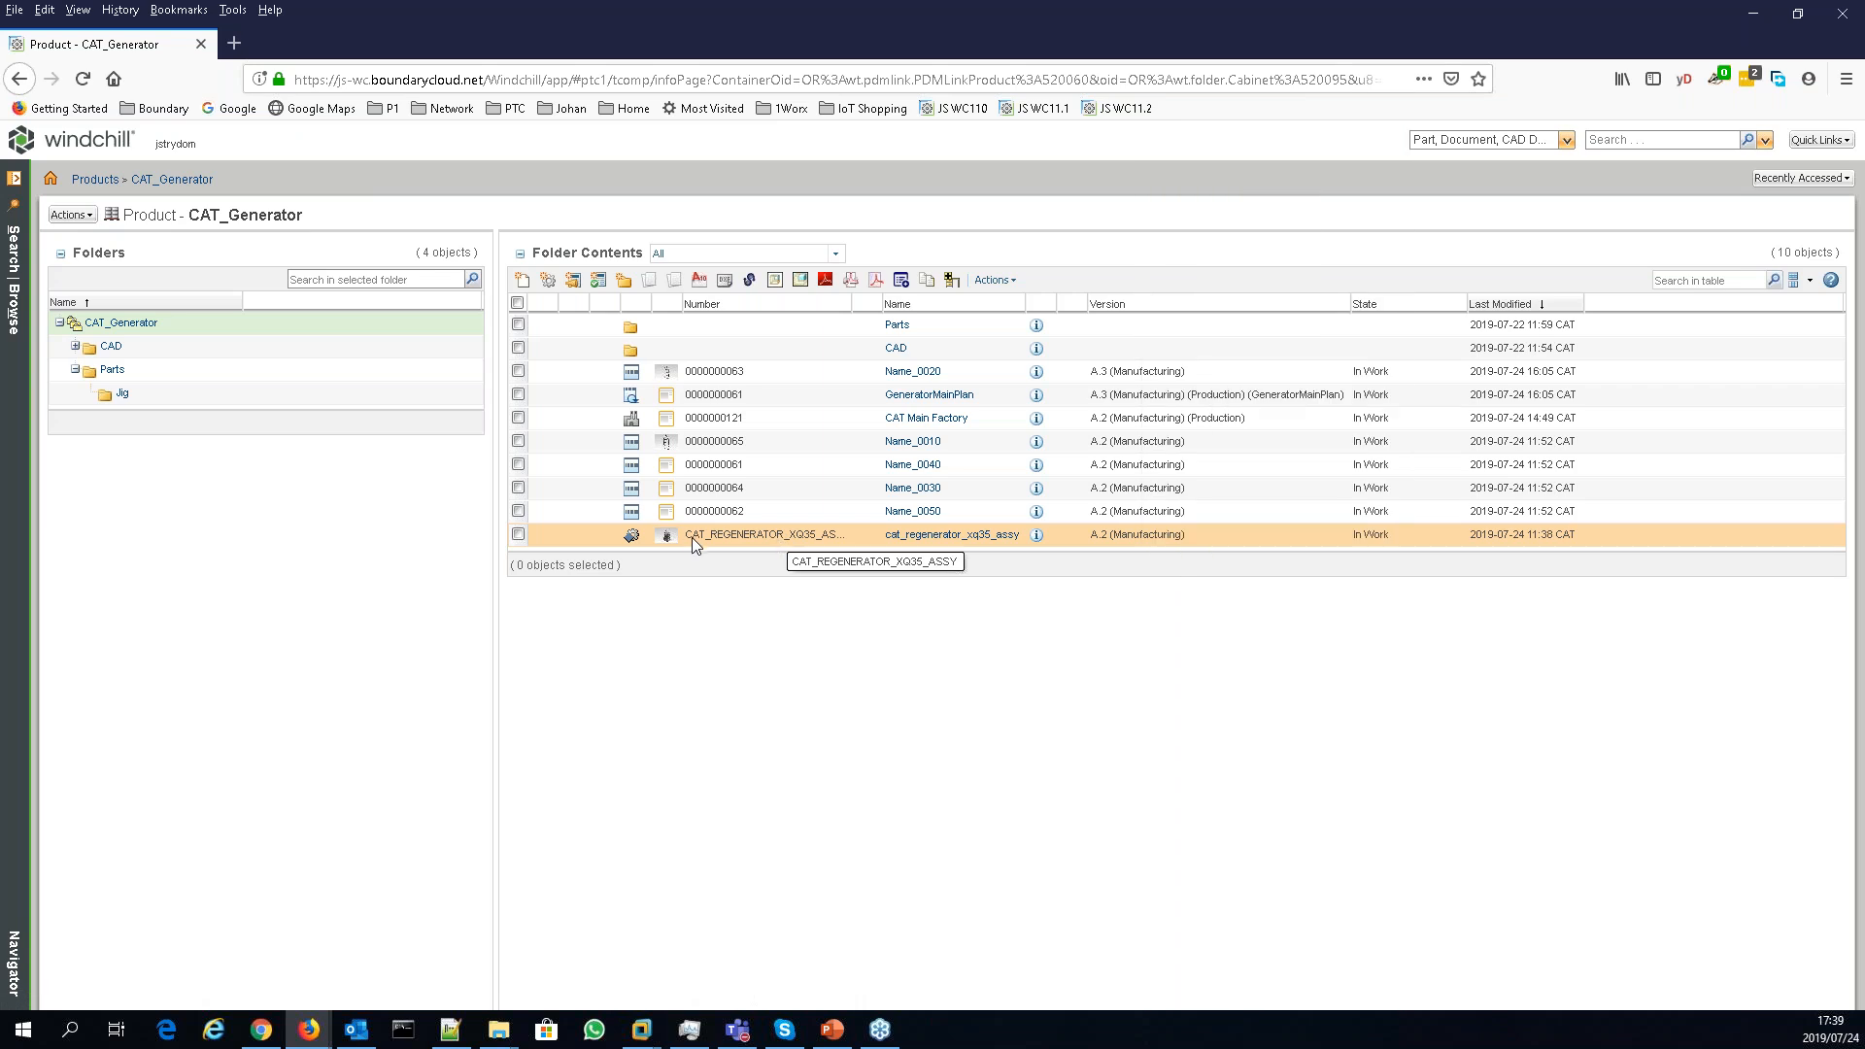
click(668, 540)
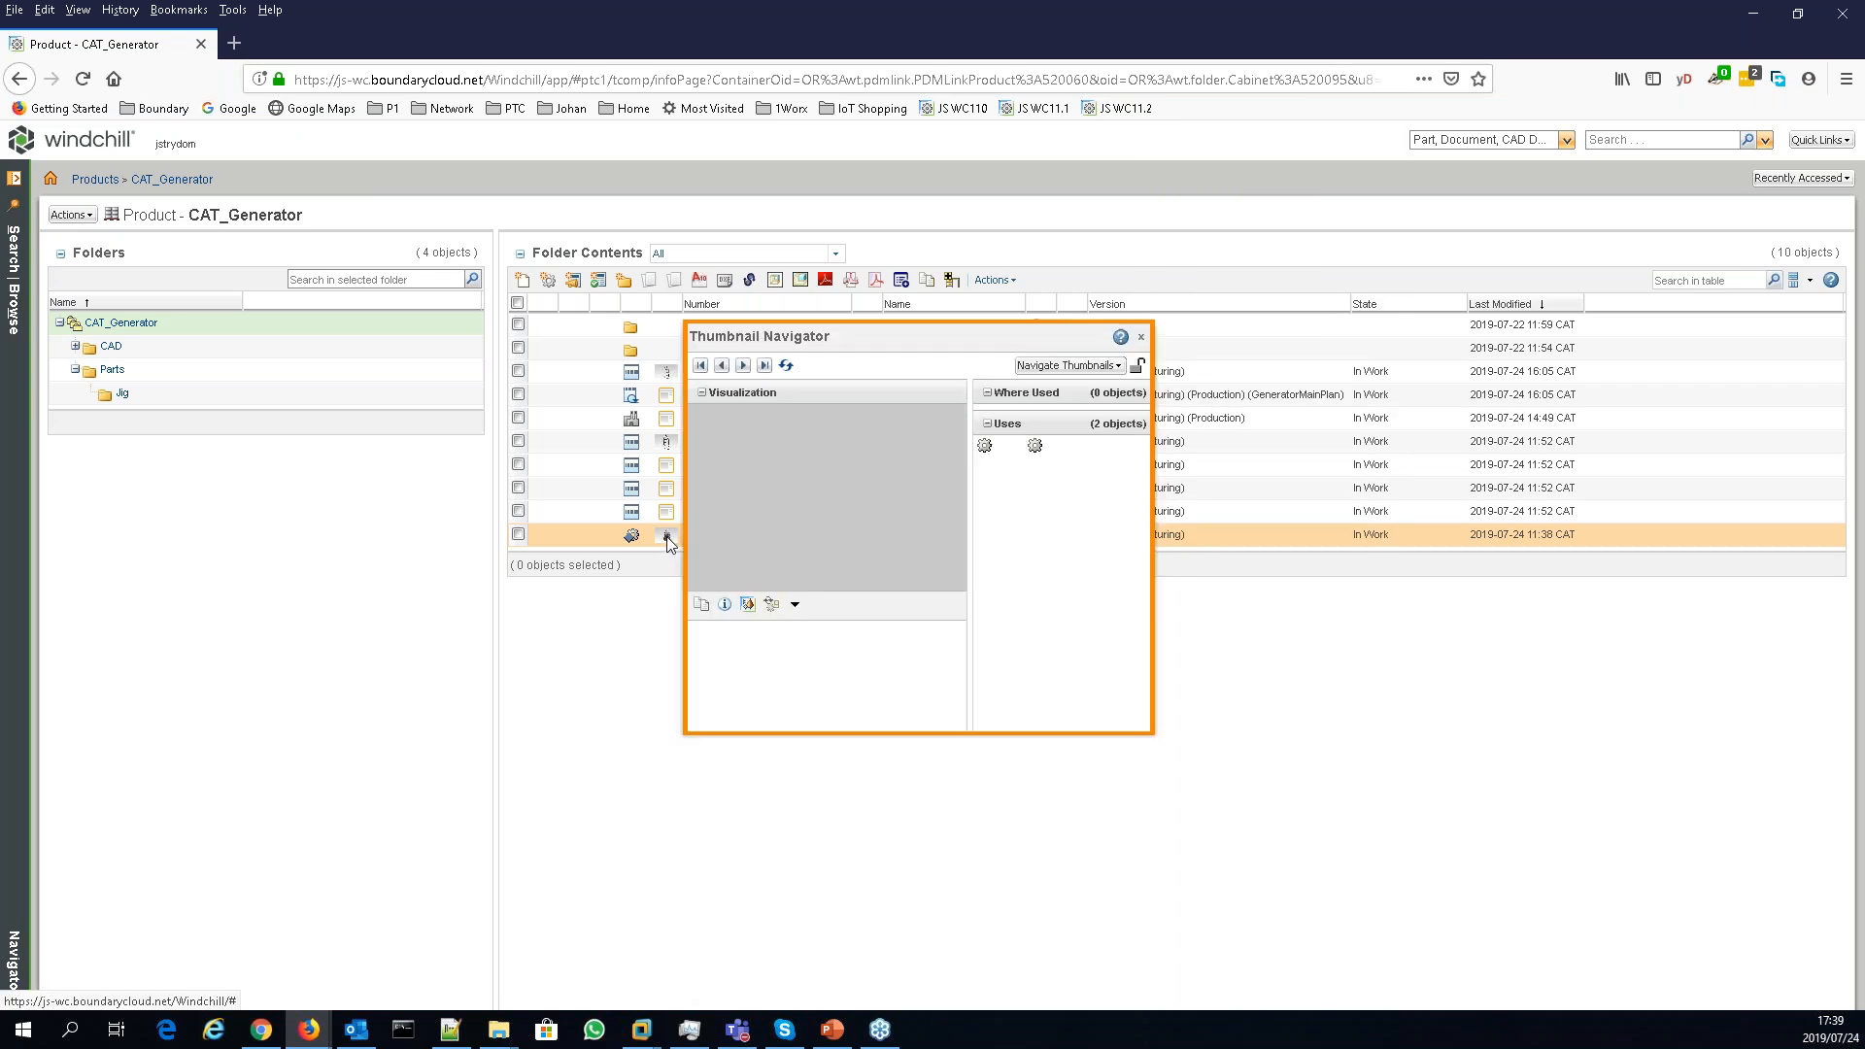
click(624, 717)
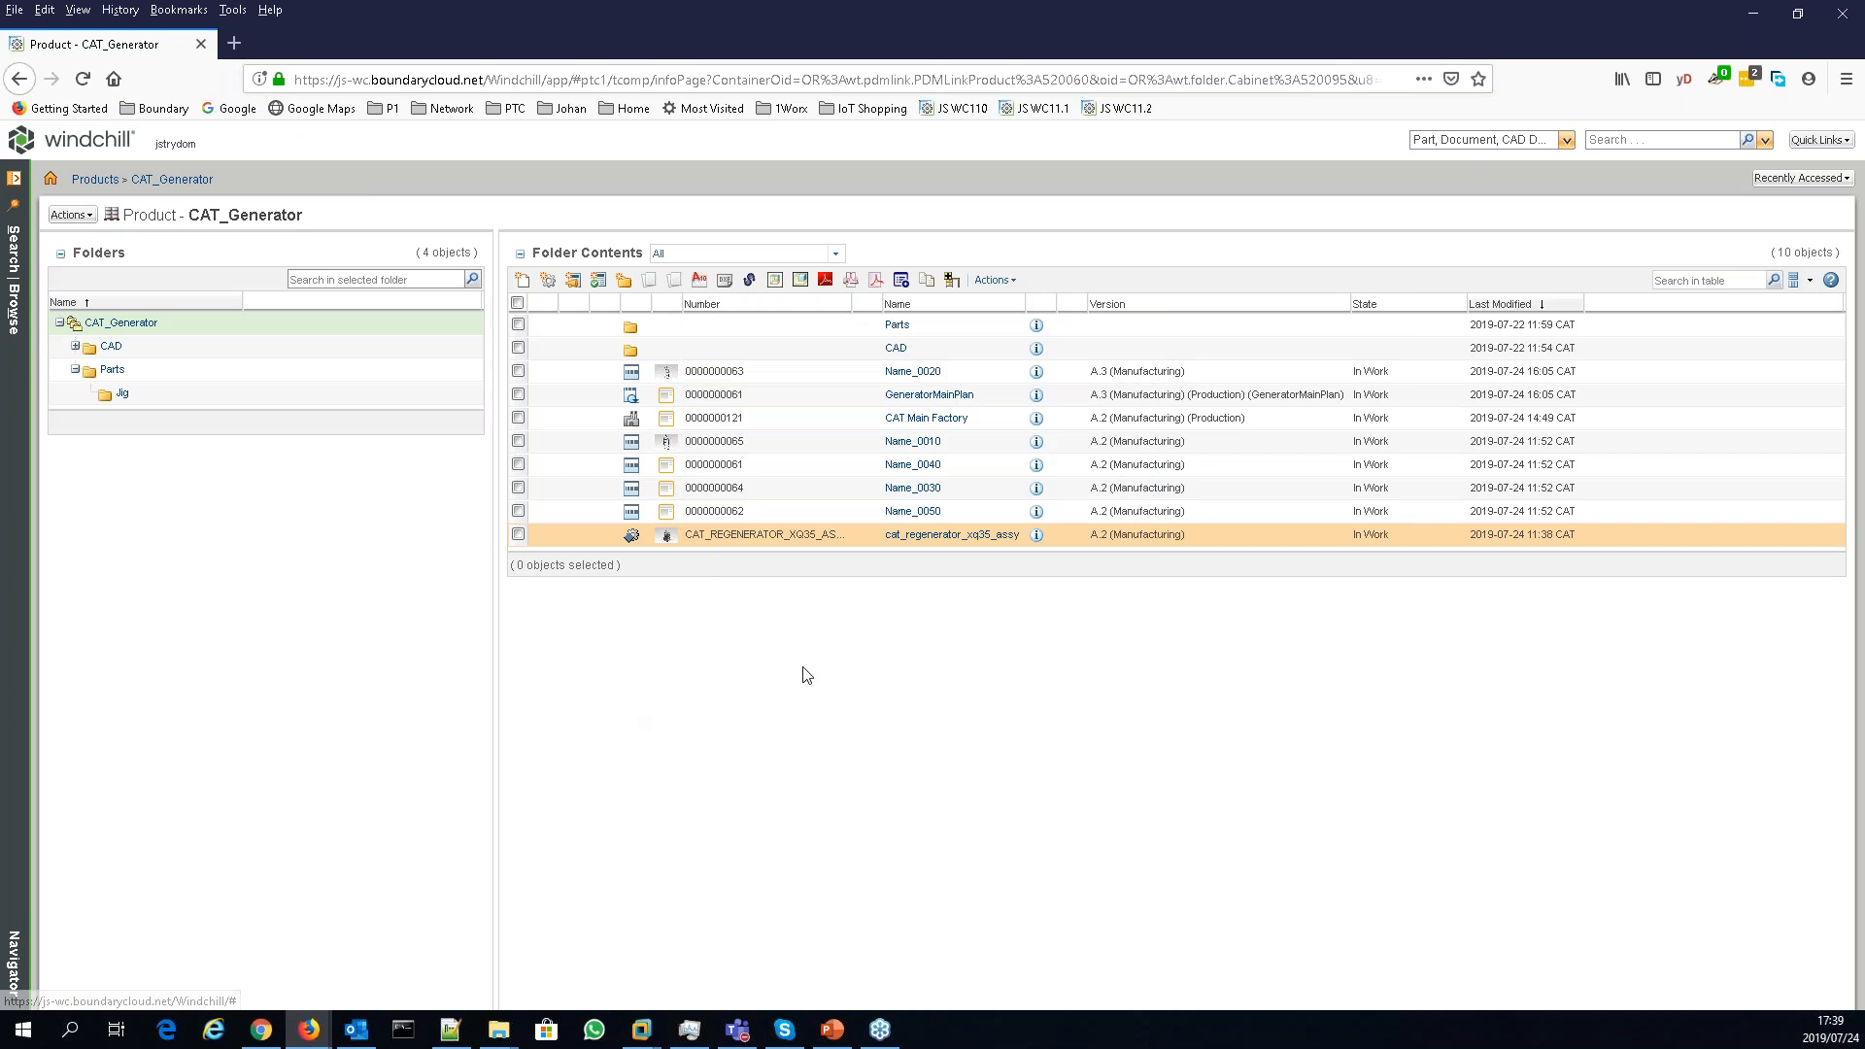
- Open the manufacturing version of CAT_REGENERATOR_XQ35_ASSY in the Manufacturing Associative Part Structure Browser
right_click(841, 534)
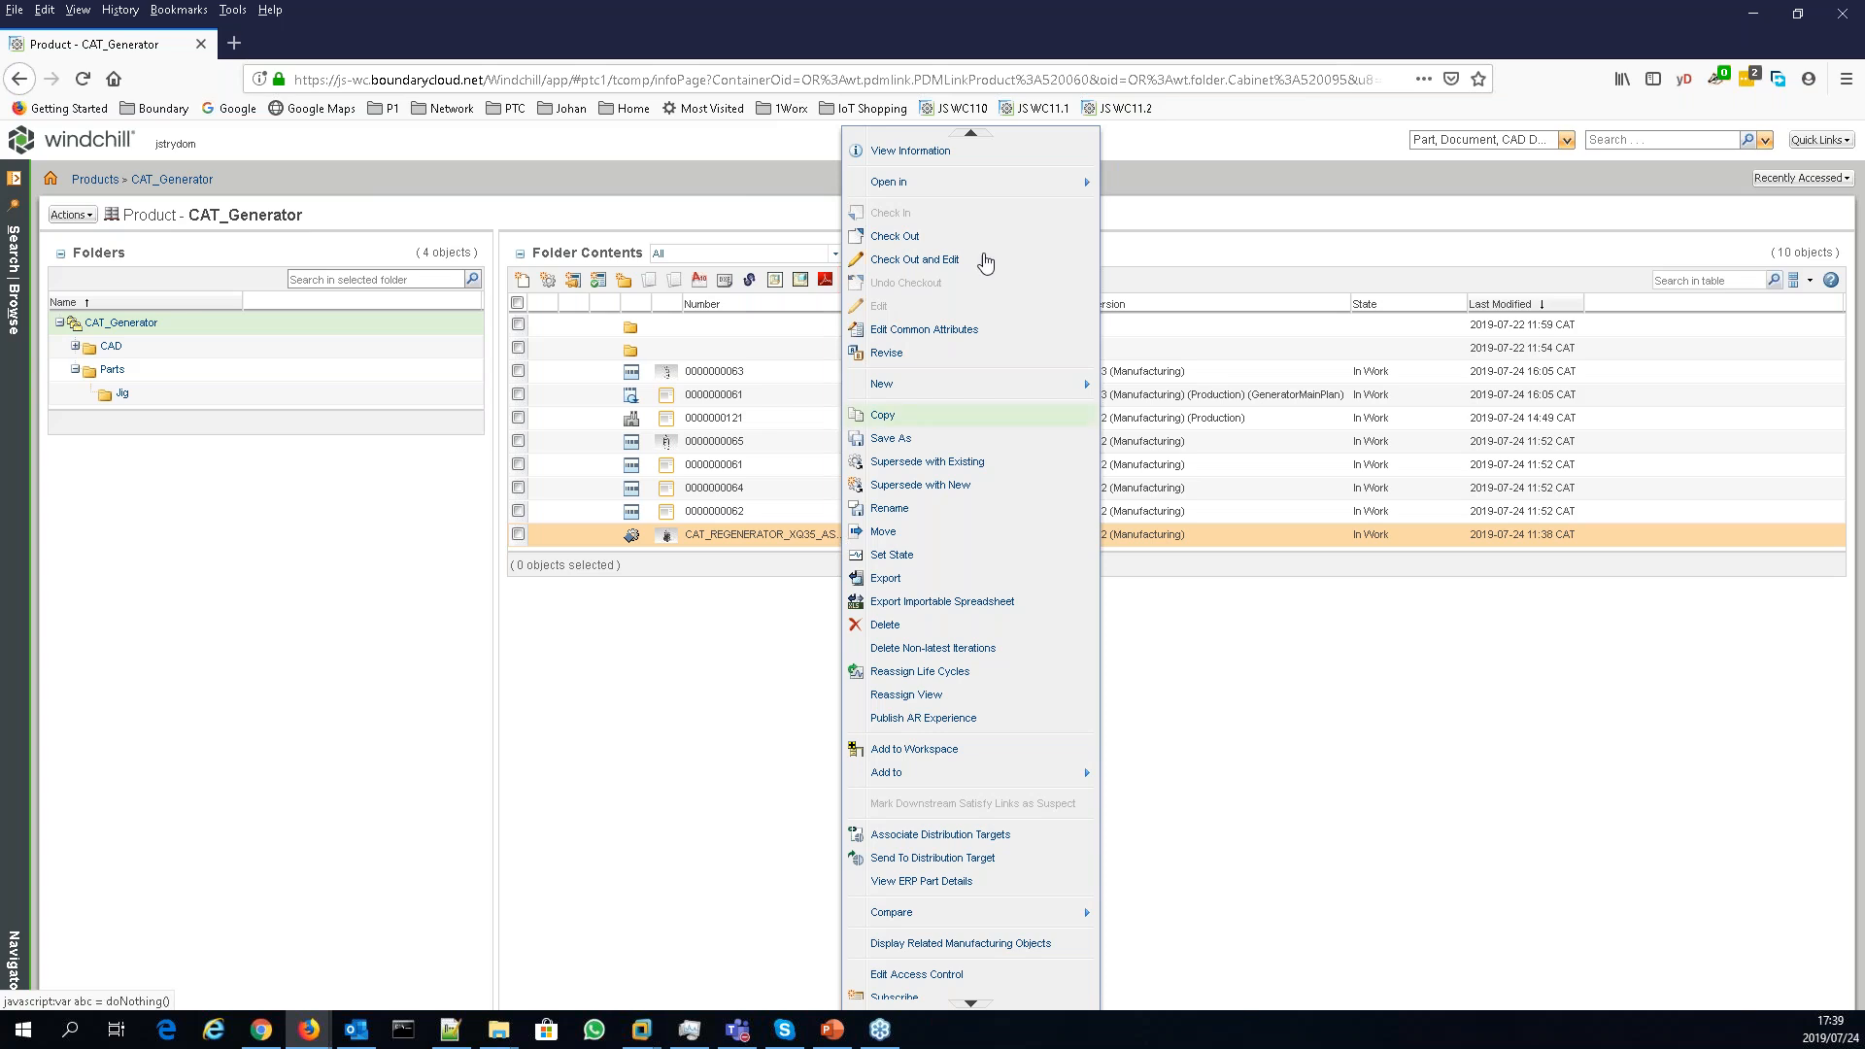
mouse_move(965, 185)
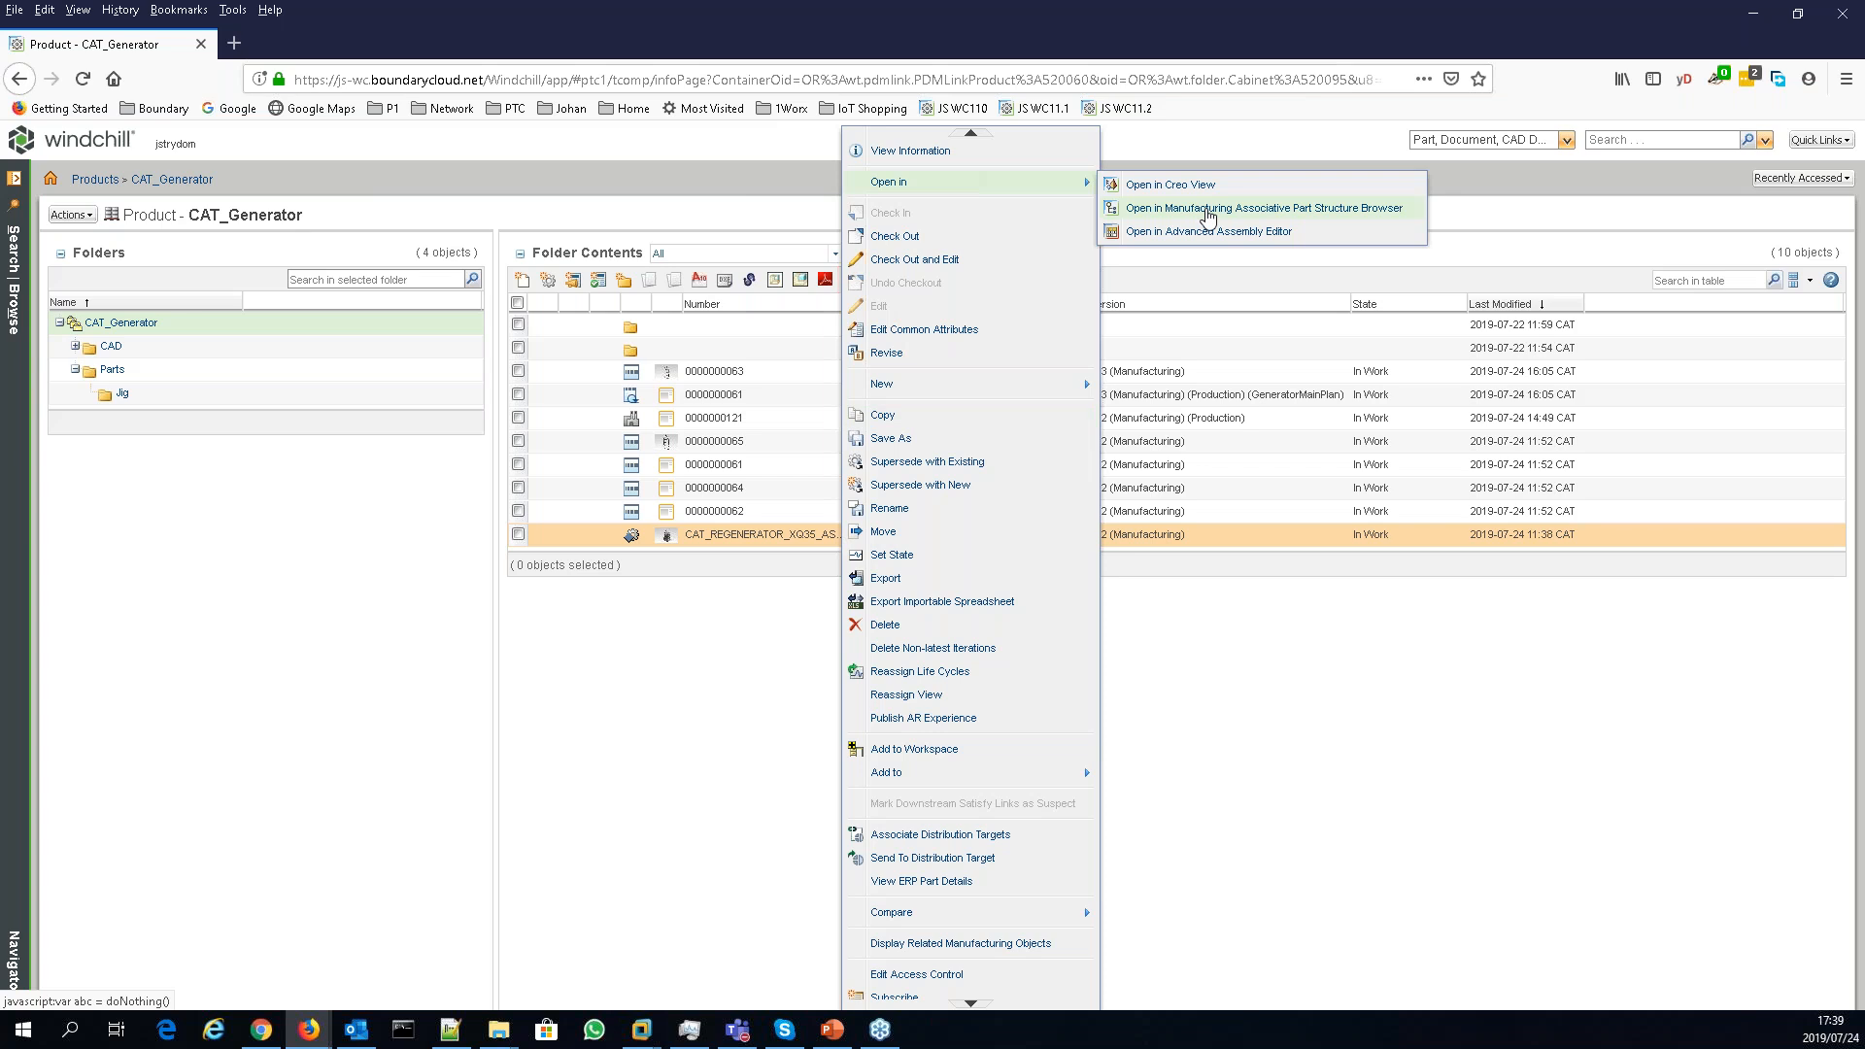
click(1208, 210)
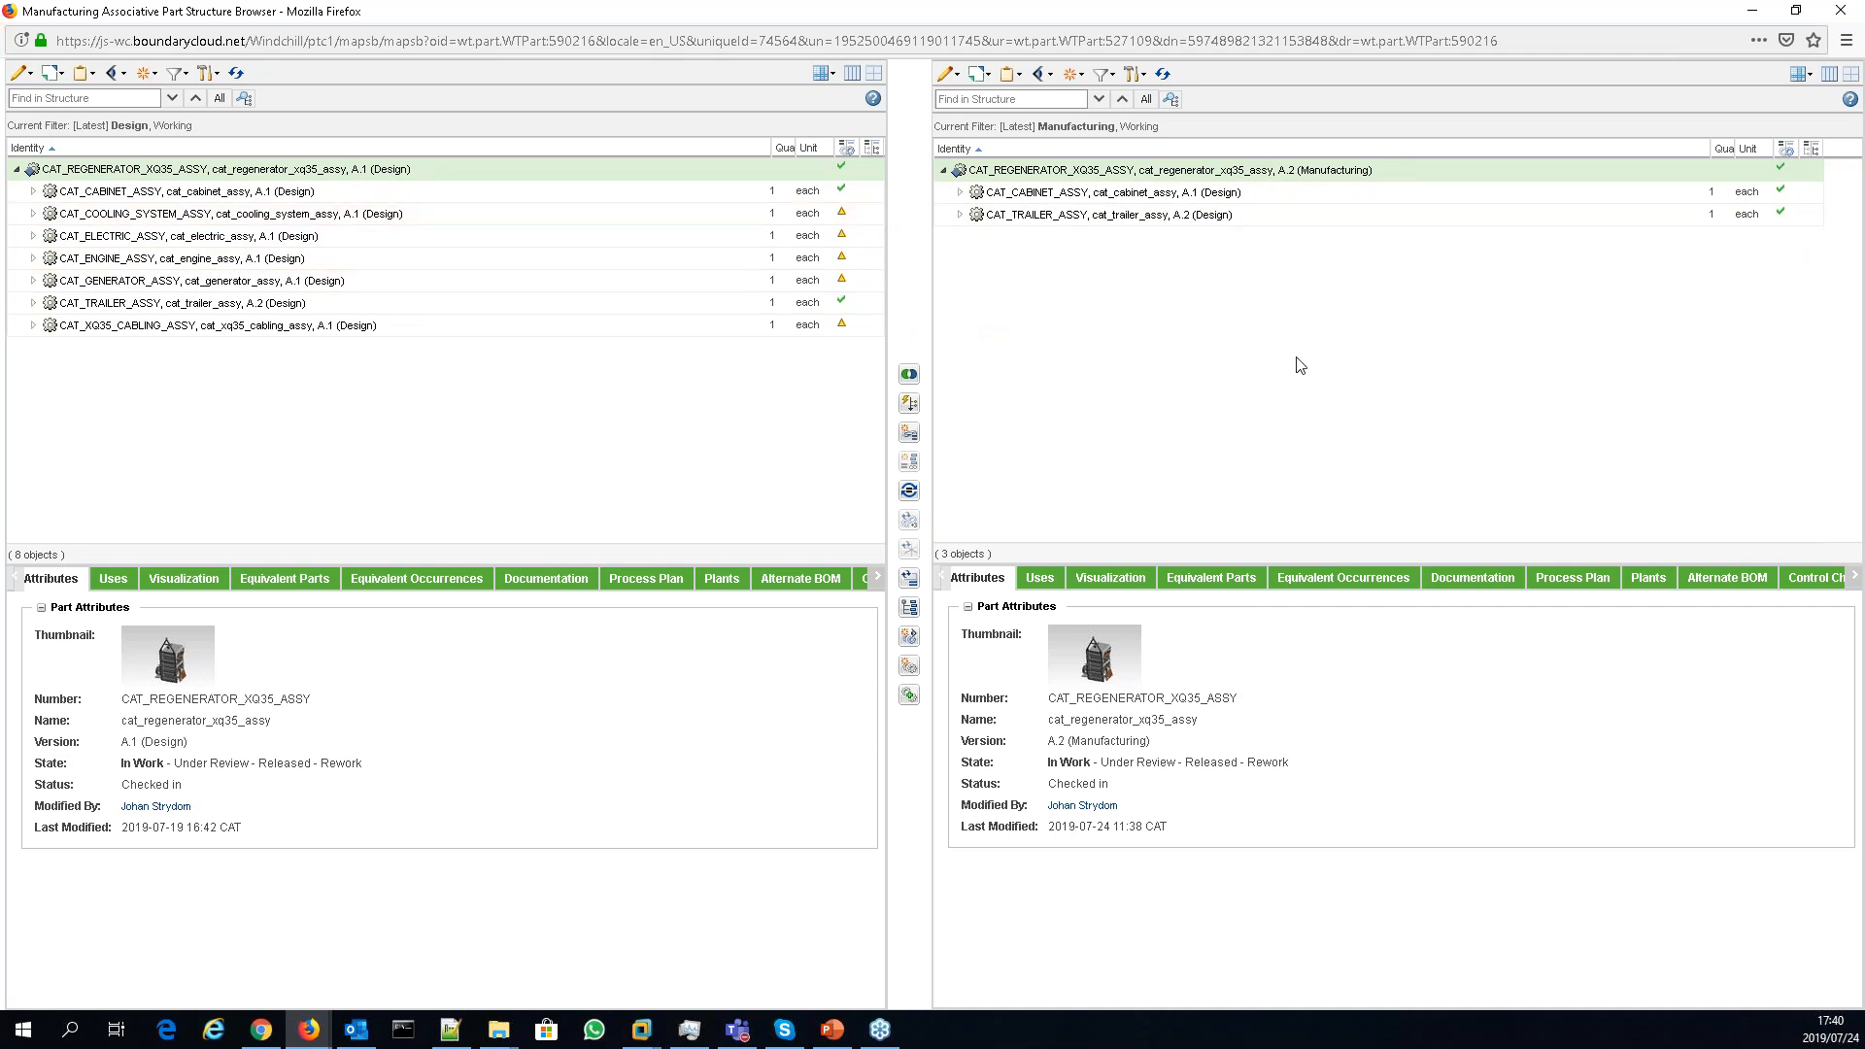
- Display the 3D visualizations of the design and manufacturing structures, and highlight the trailer and cabinet assemblies in the manufacturing structure
click(197, 584)
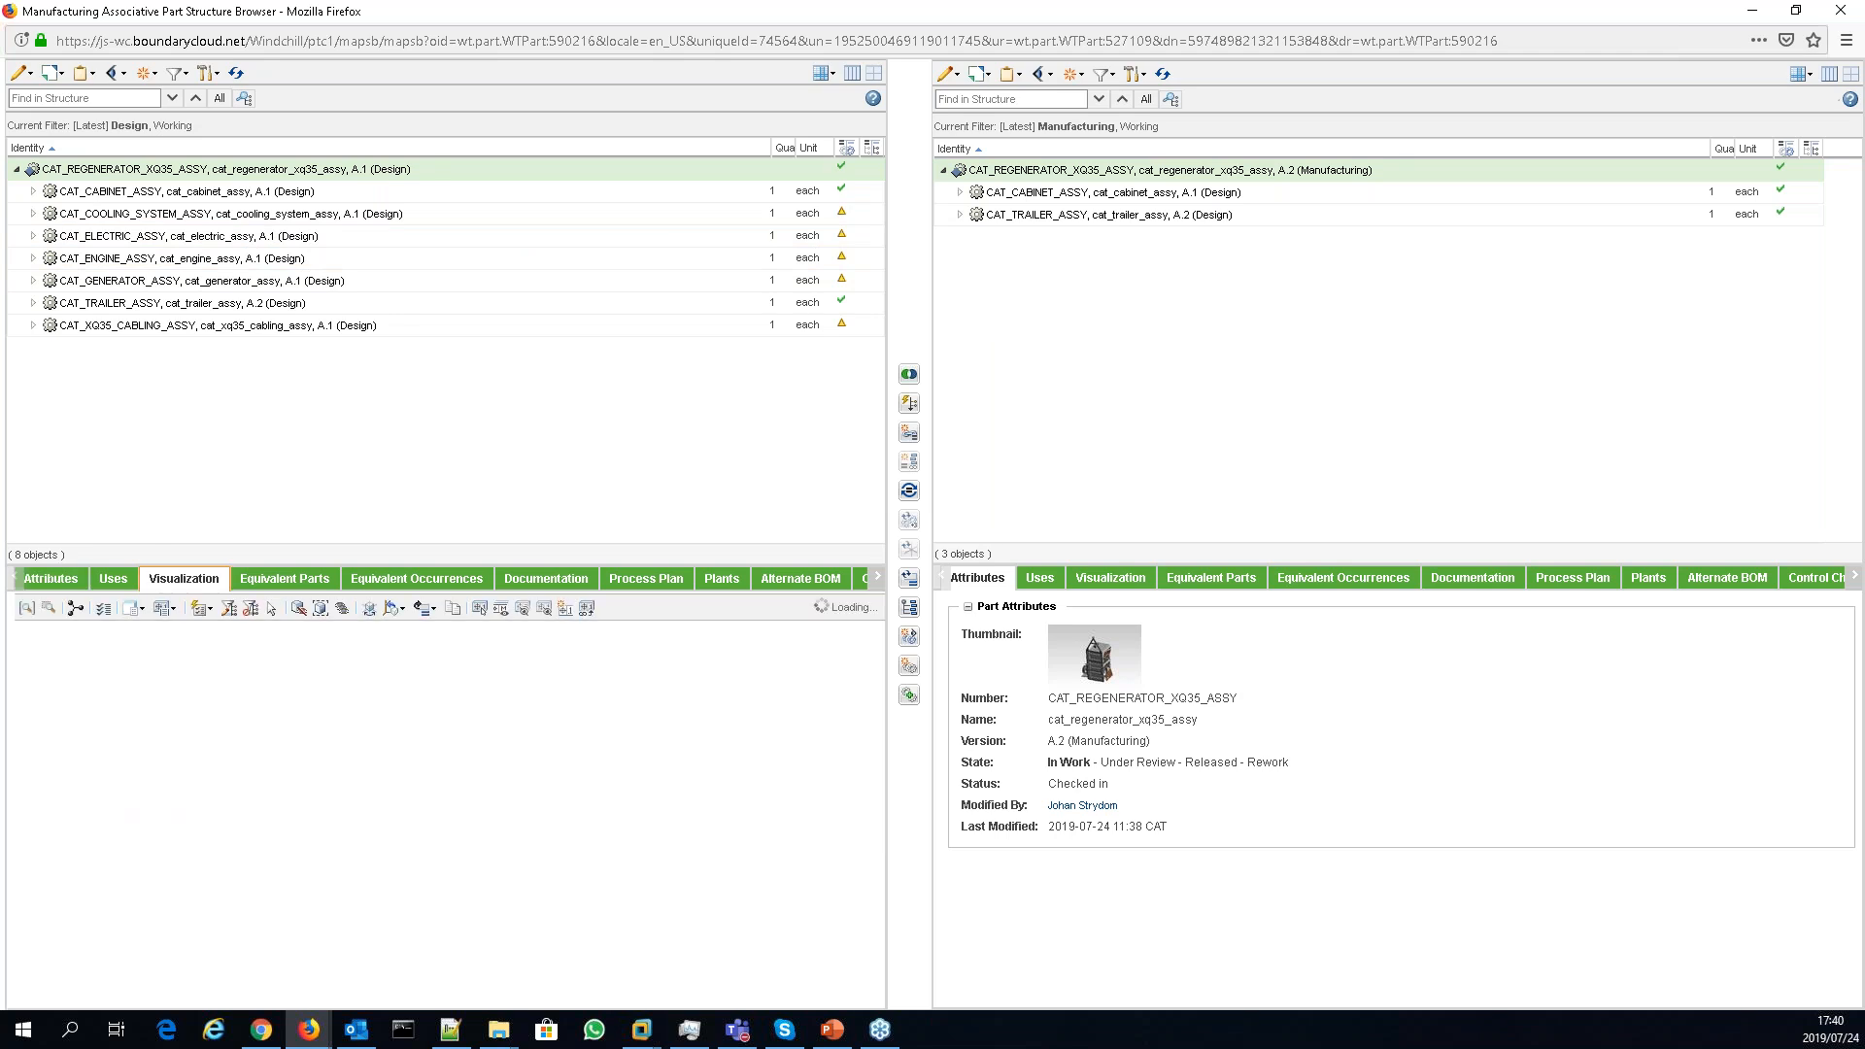
click(1124, 578)
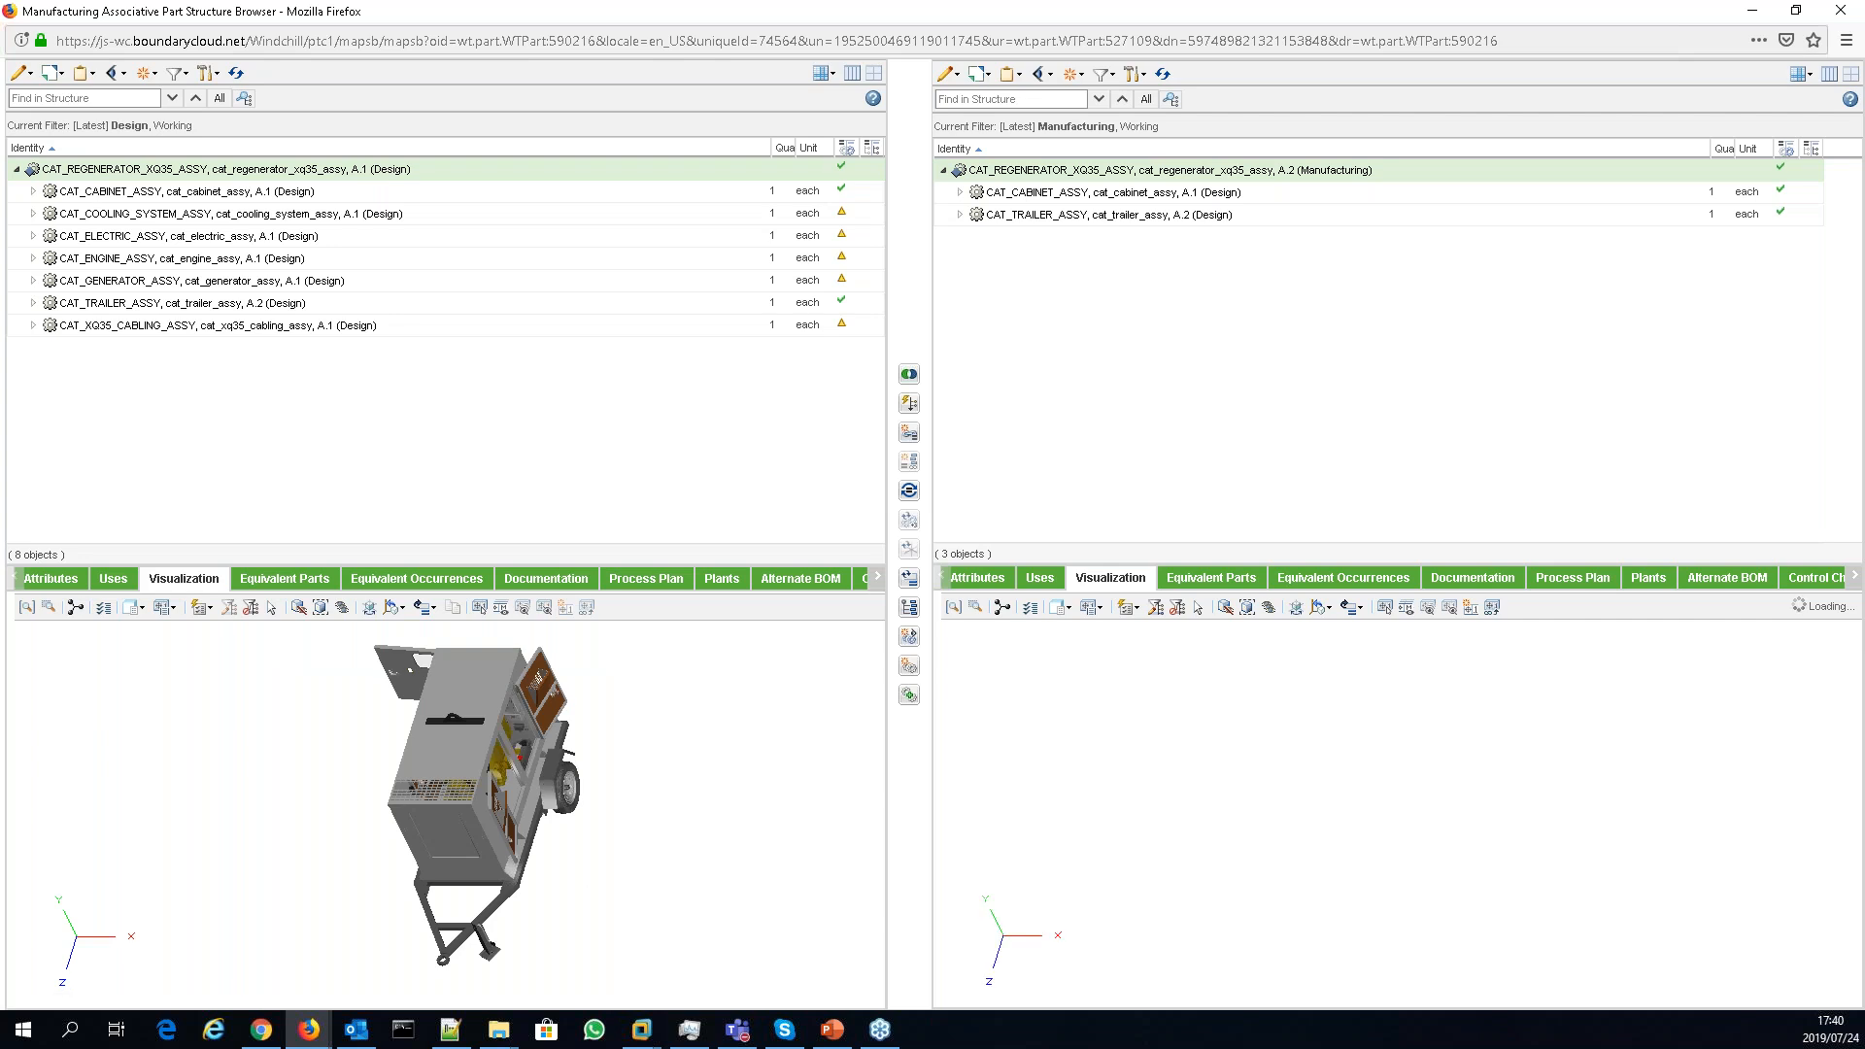
middle_drag(476, 748, 467, 899)
middle_drag(1399, 807, 1624, 781)
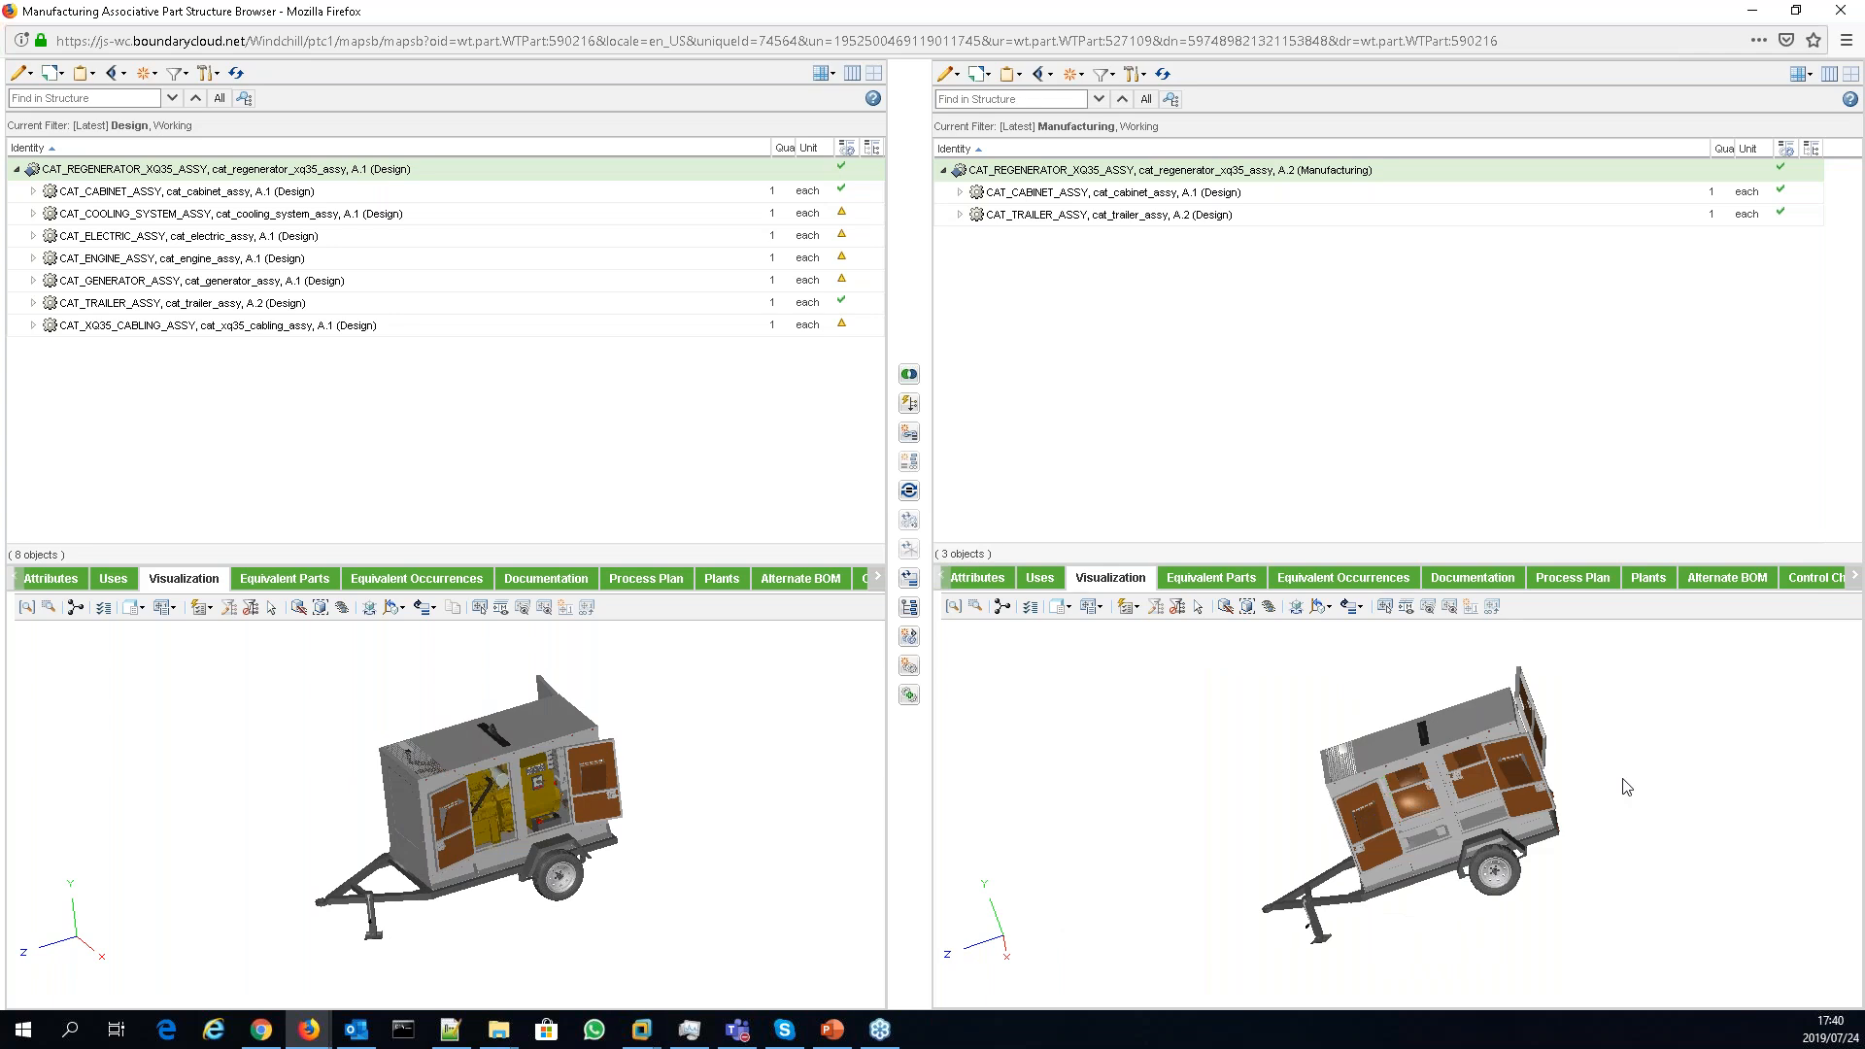
click(1142, 215)
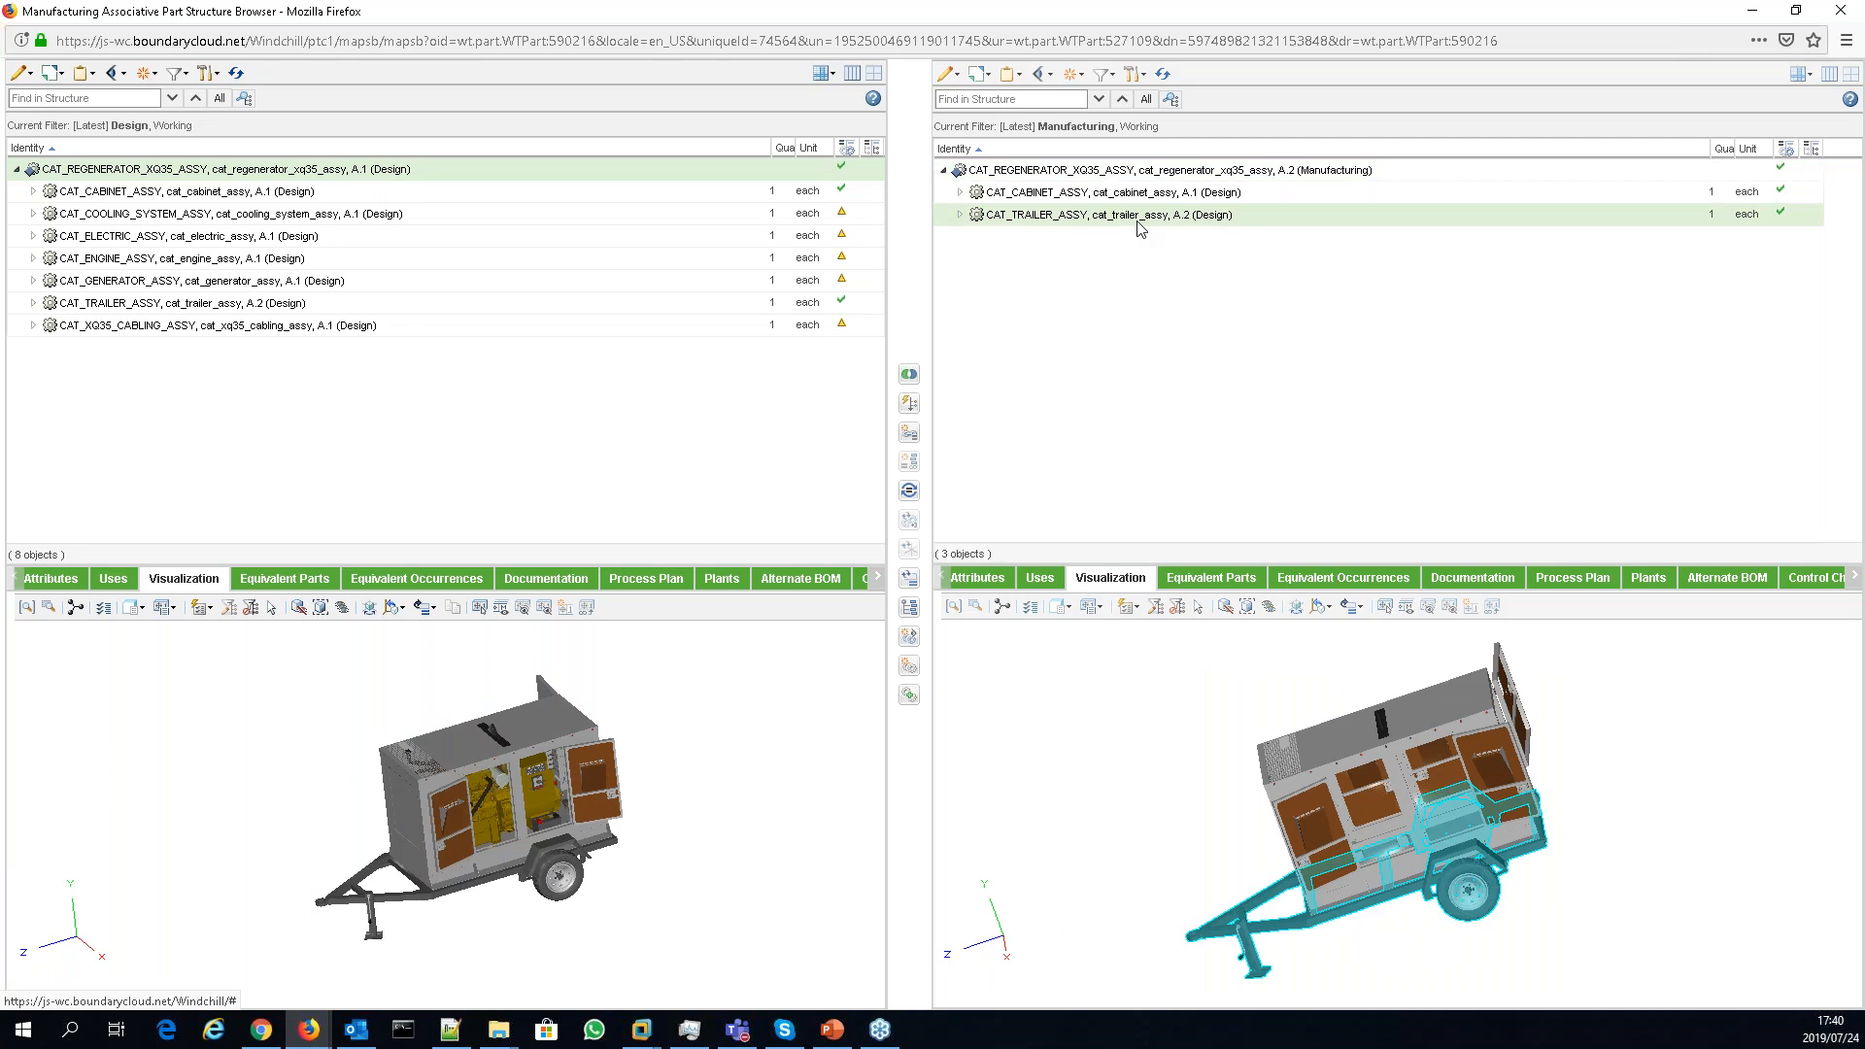
click(1132, 192)
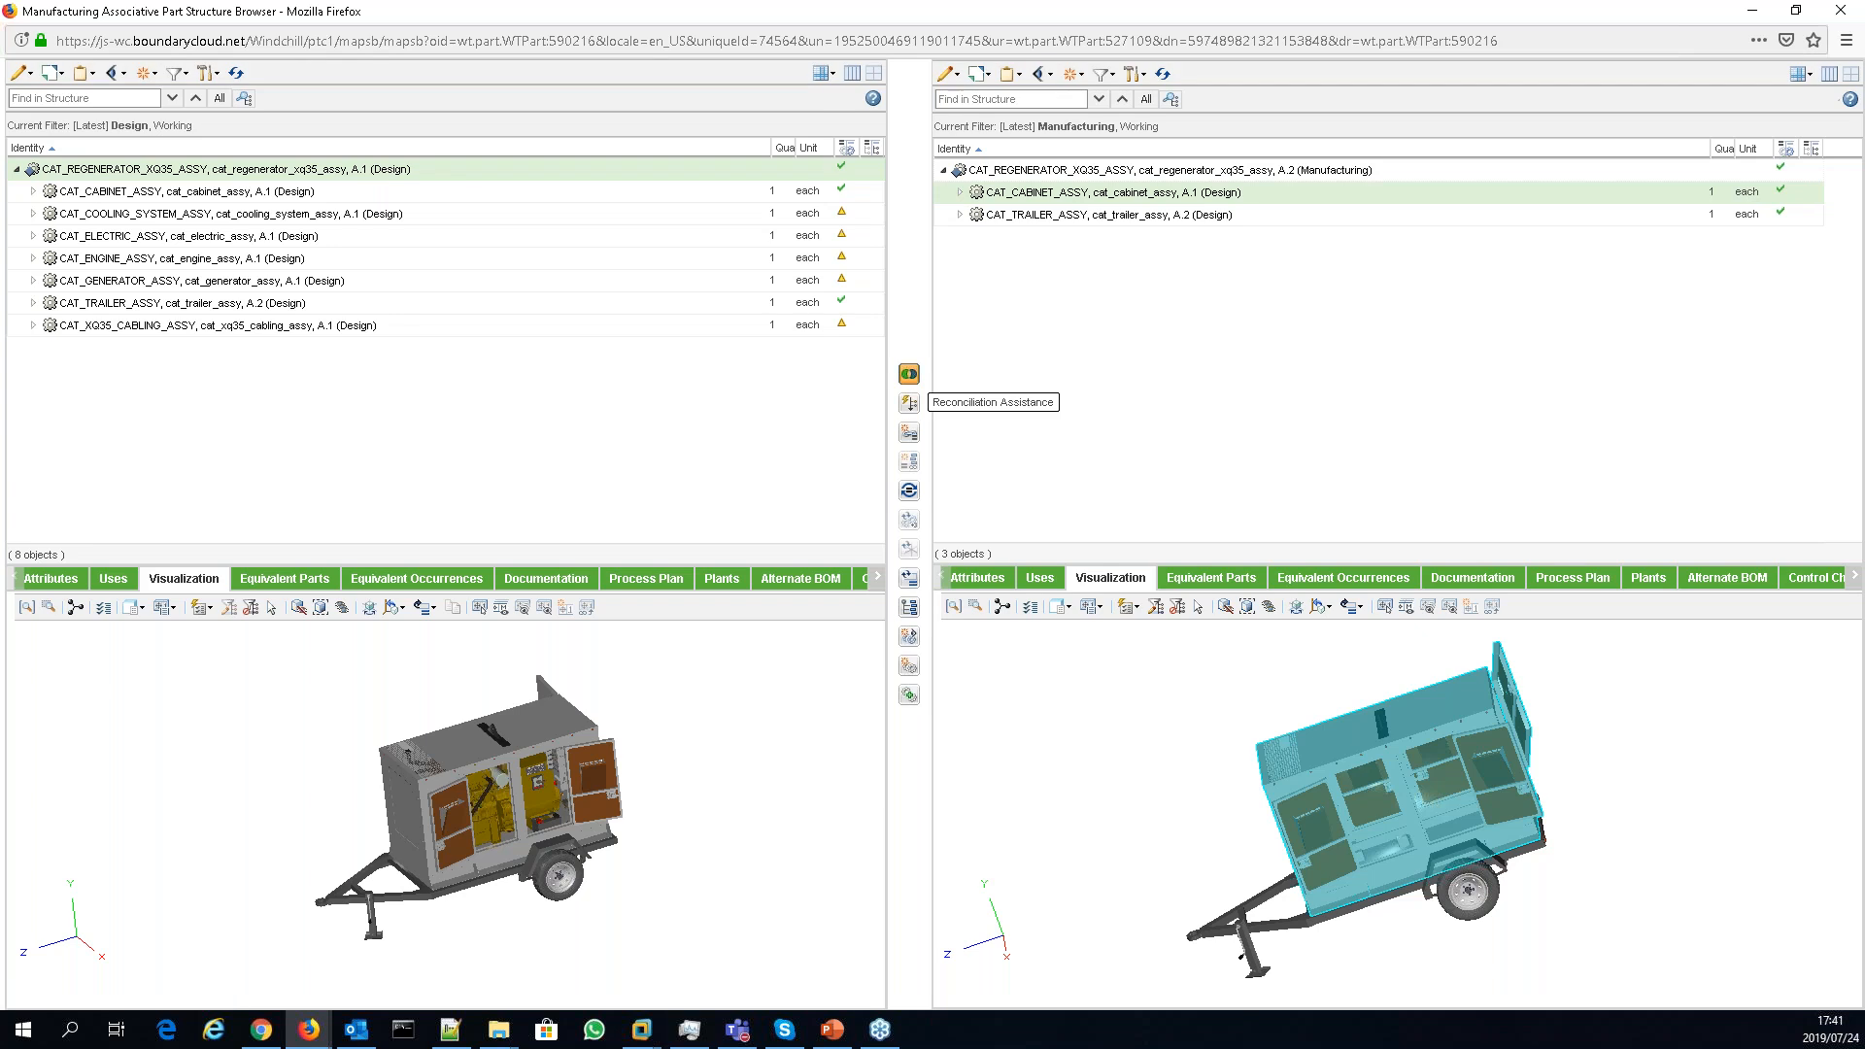
- Search for upstream changes to the manufacturing structure with reconciliation assistance, using all criteria
click(910, 402)
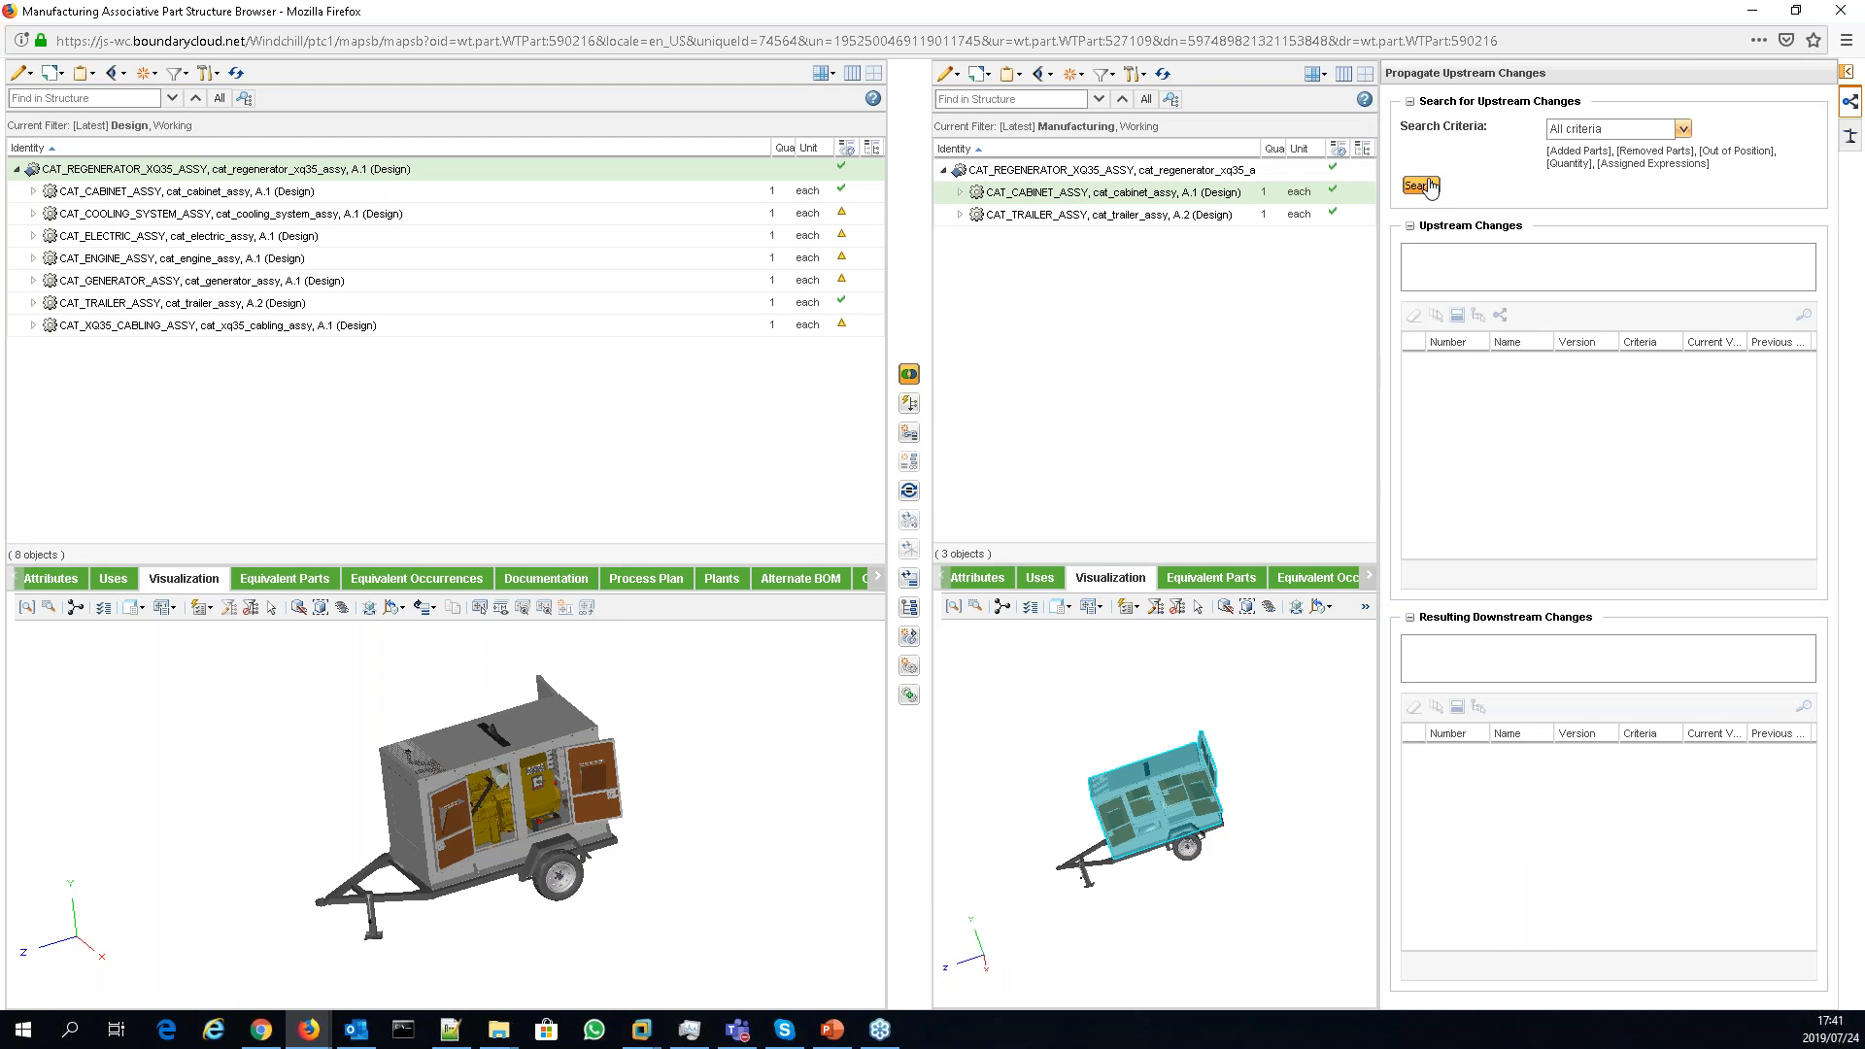
click(1424, 186)
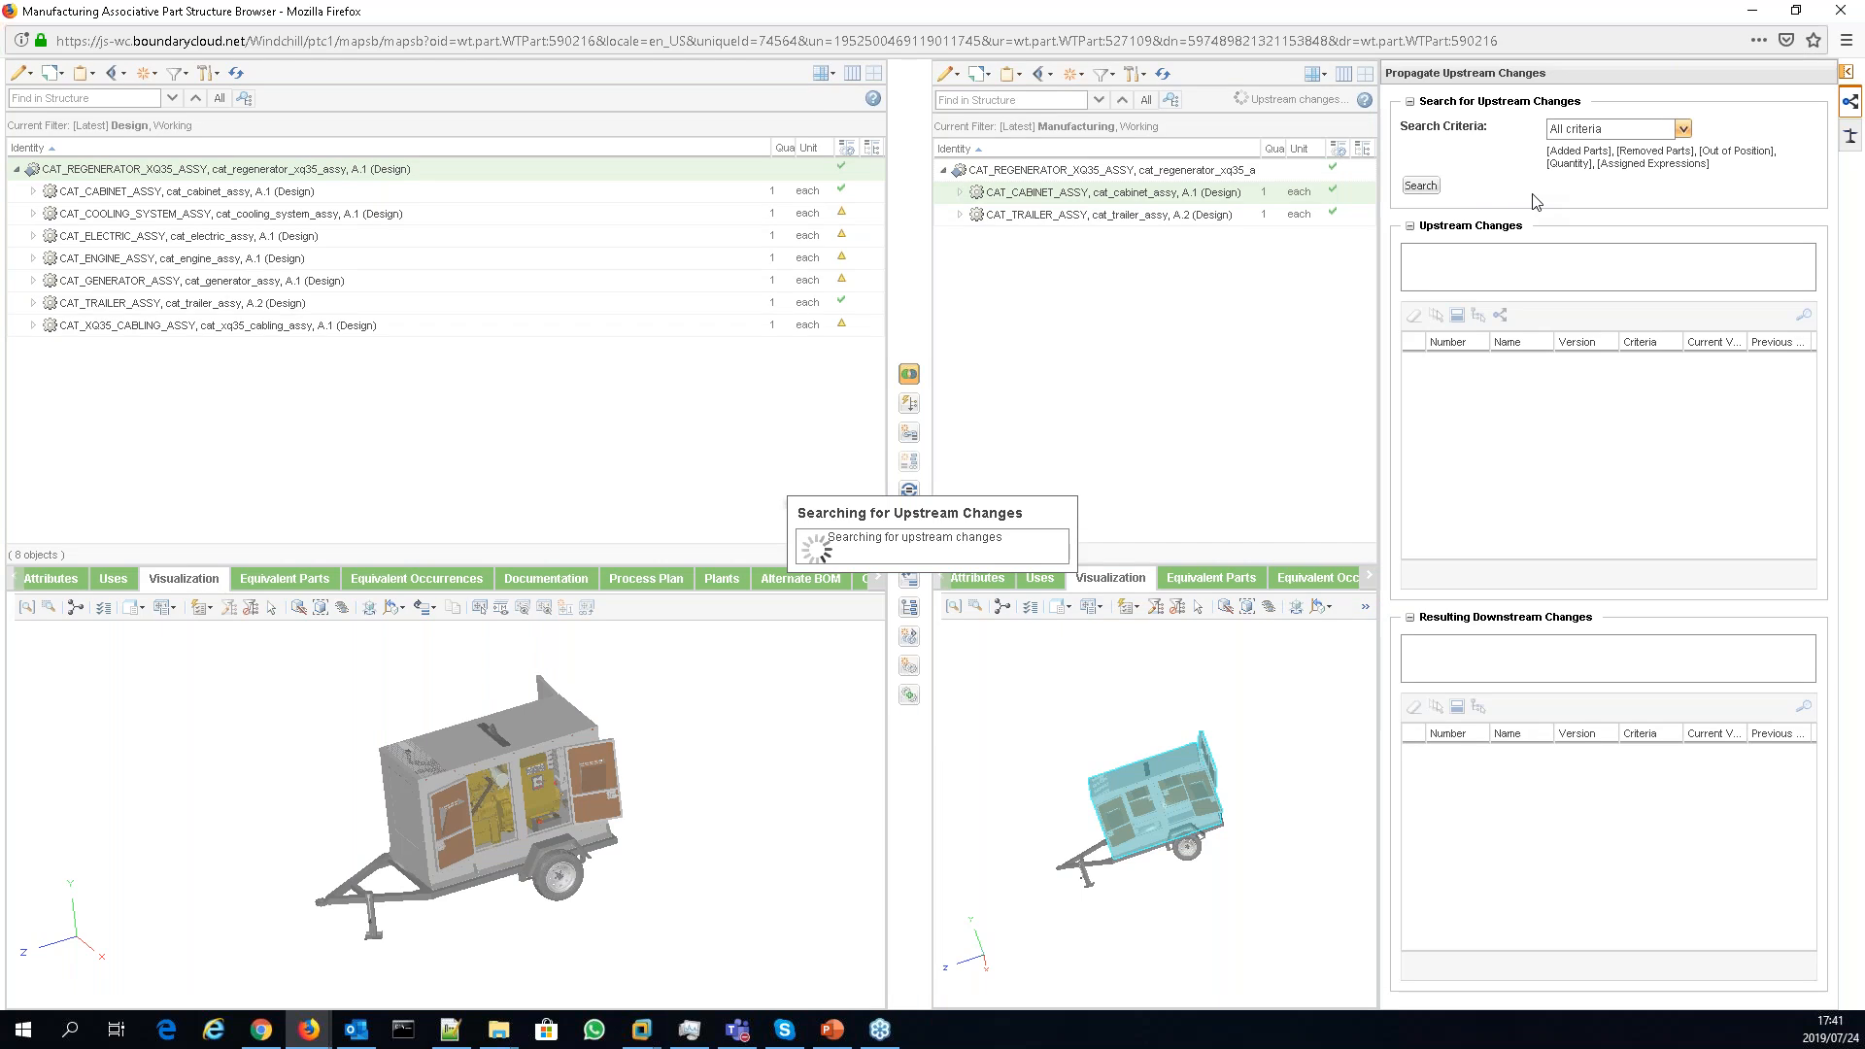
- Compare the upstream structure with the downstream structure using all criteria, and select differing assemblies in the search results
click(1850, 137)
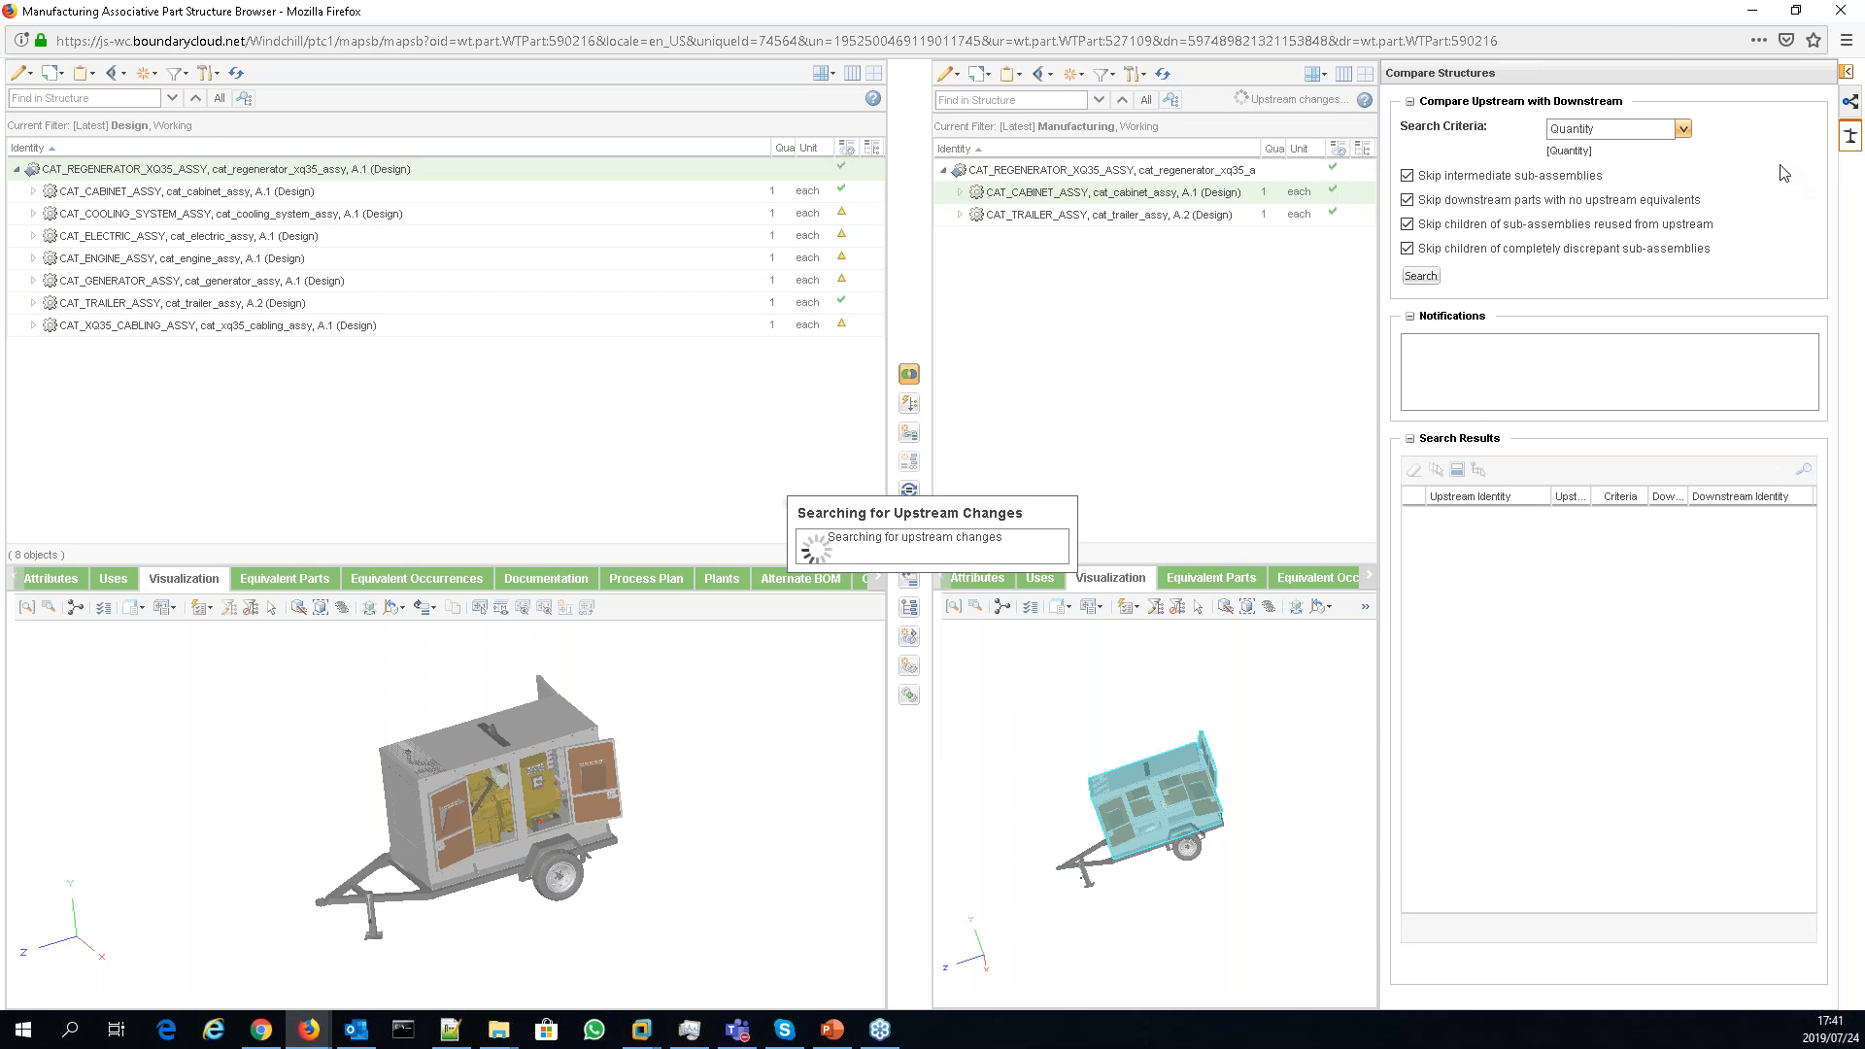
click(1684, 130)
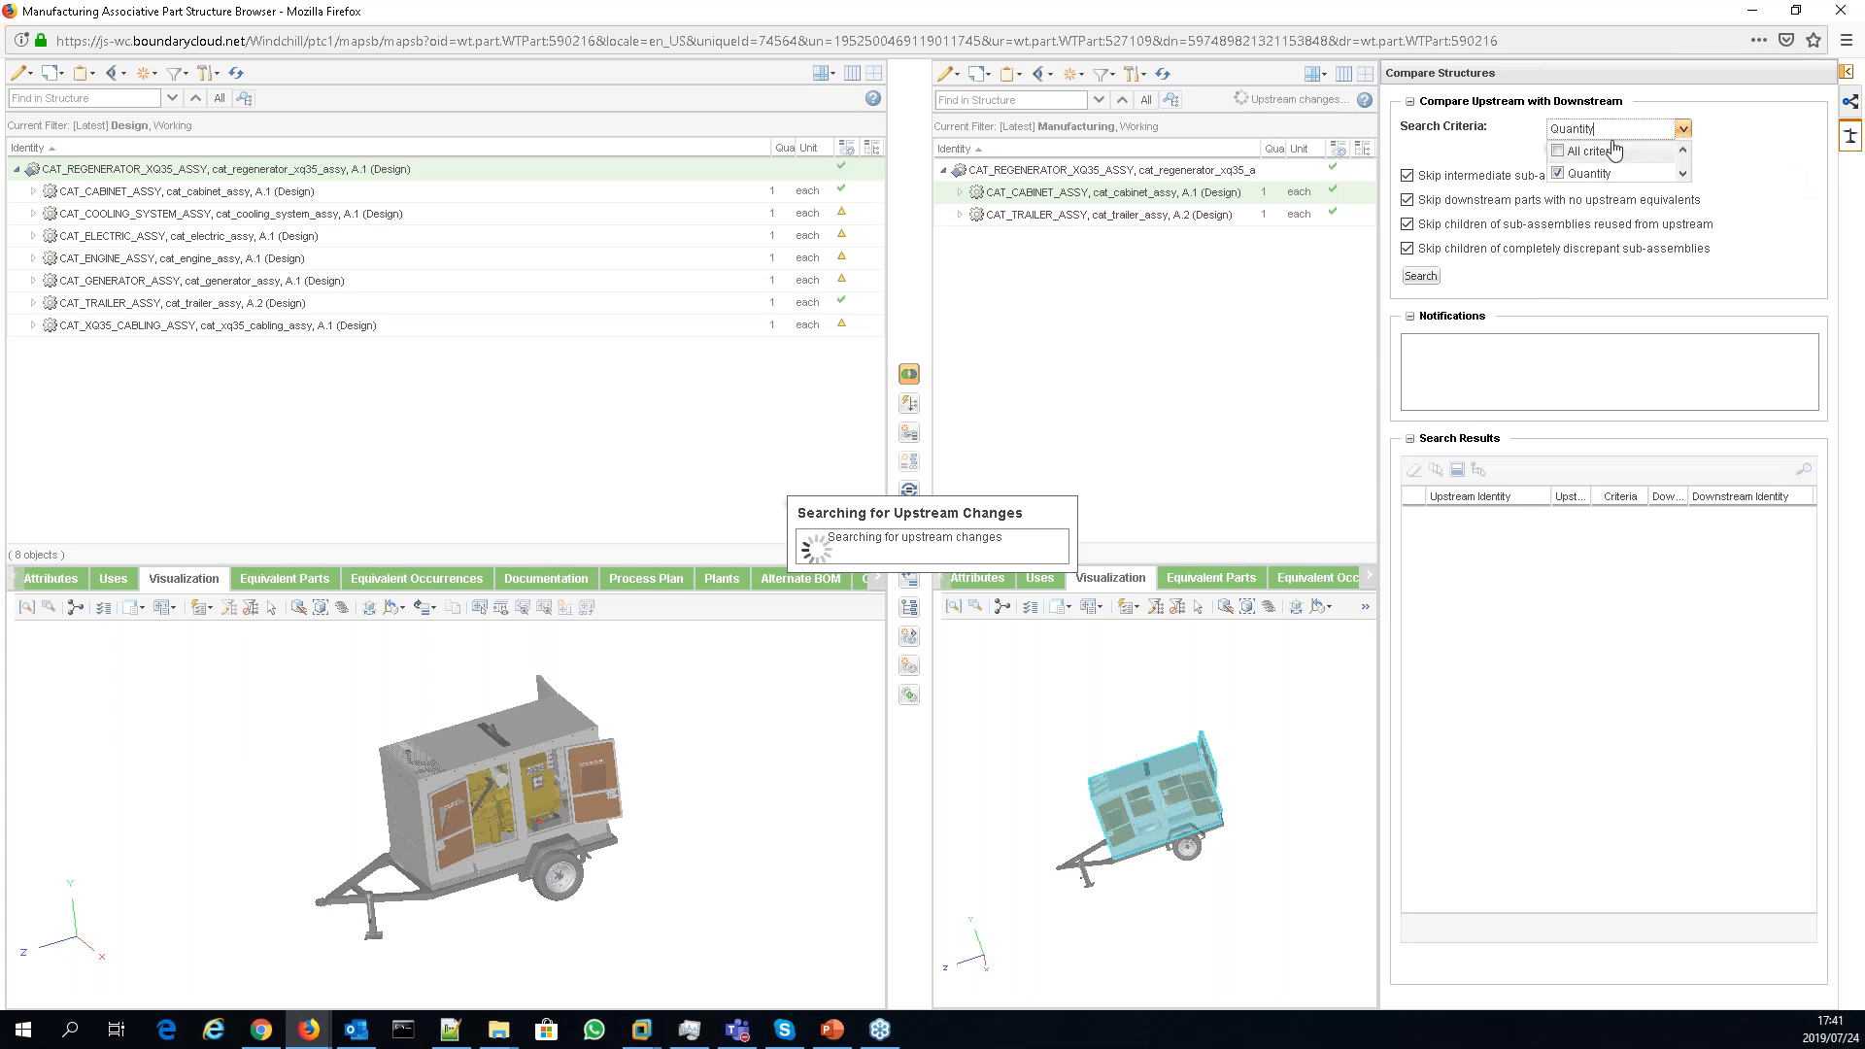
click(1728, 254)
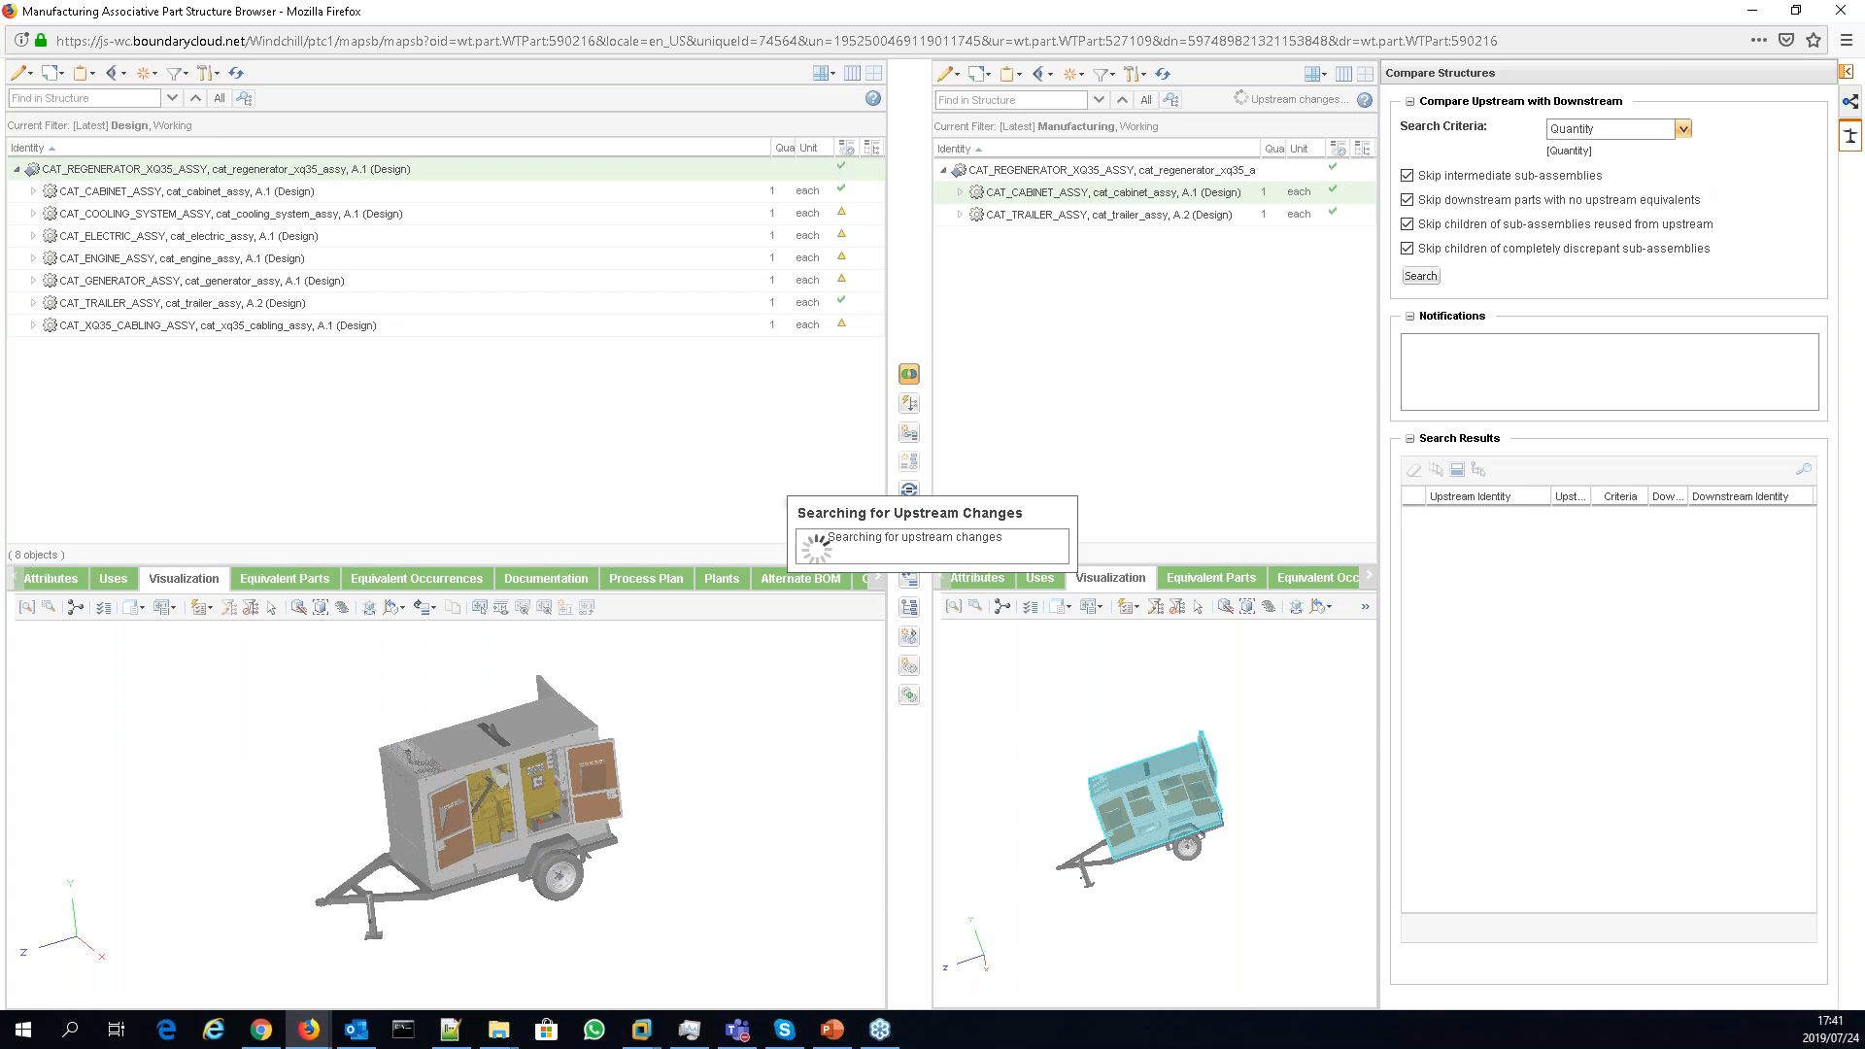
click(1684, 128)
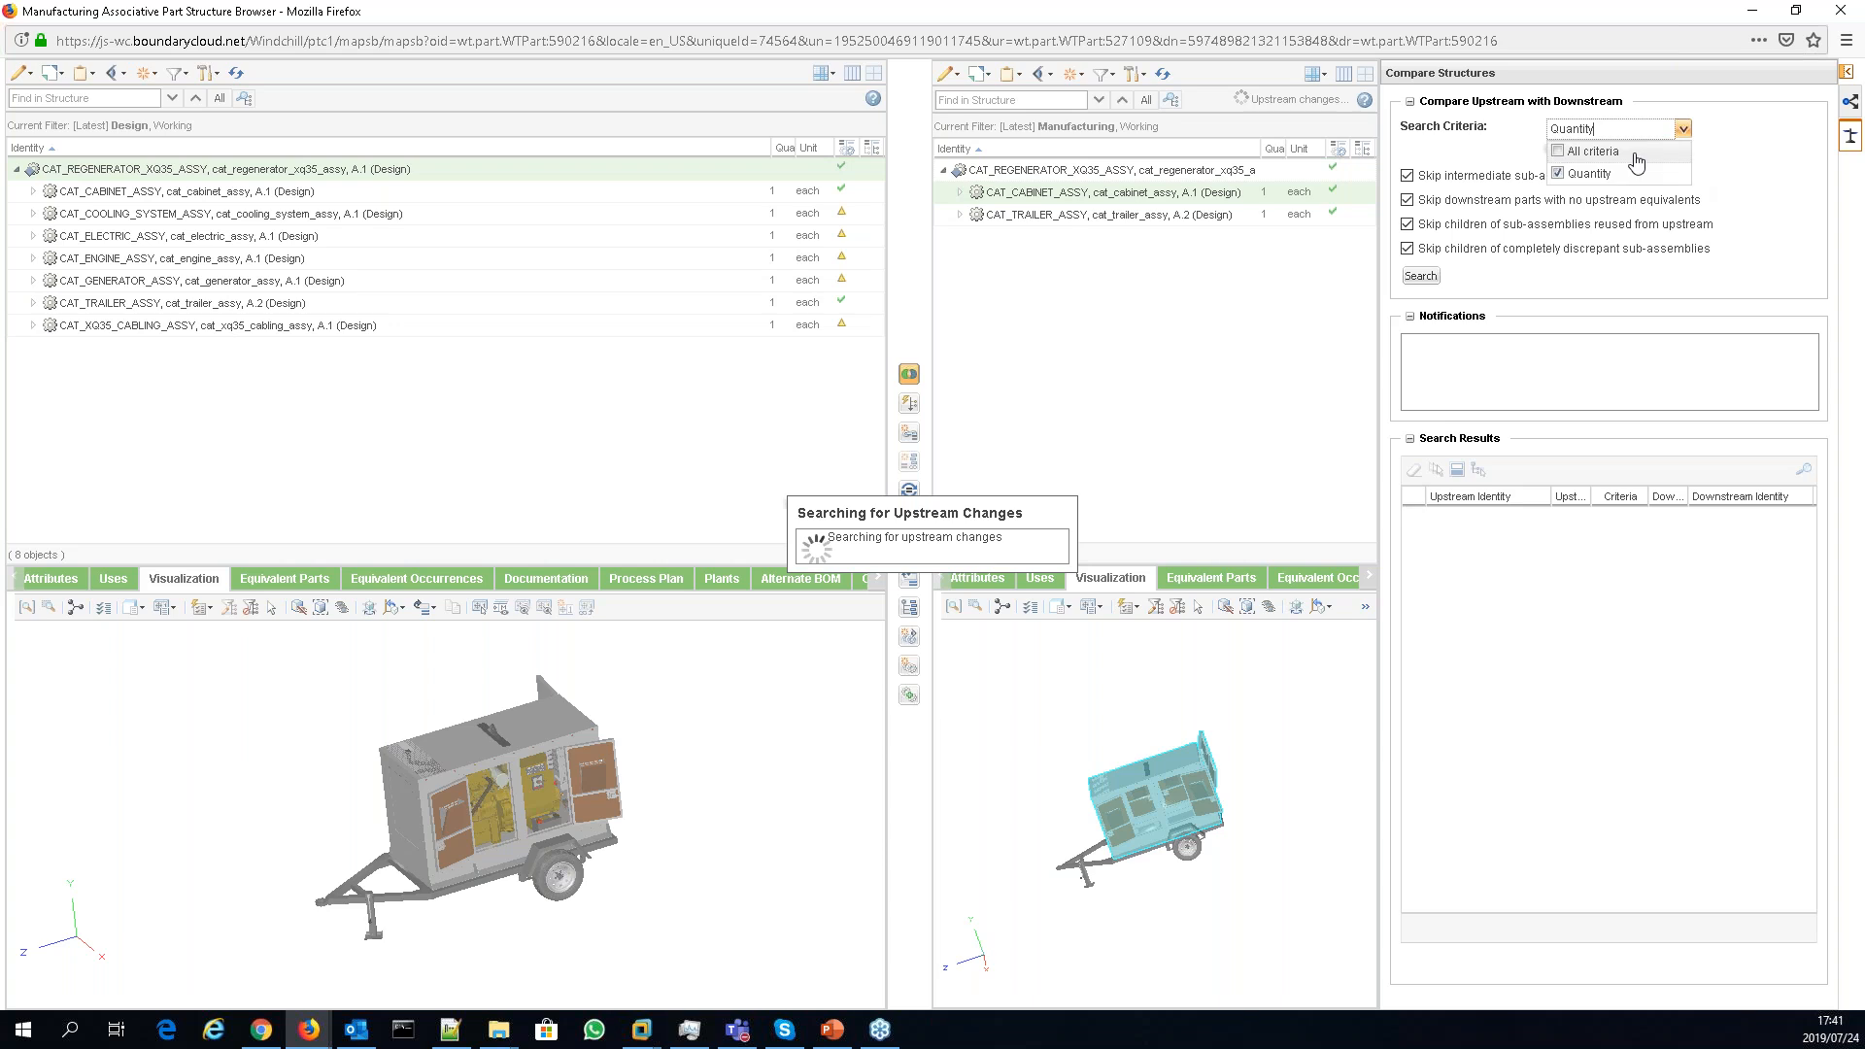
click(1635, 153)
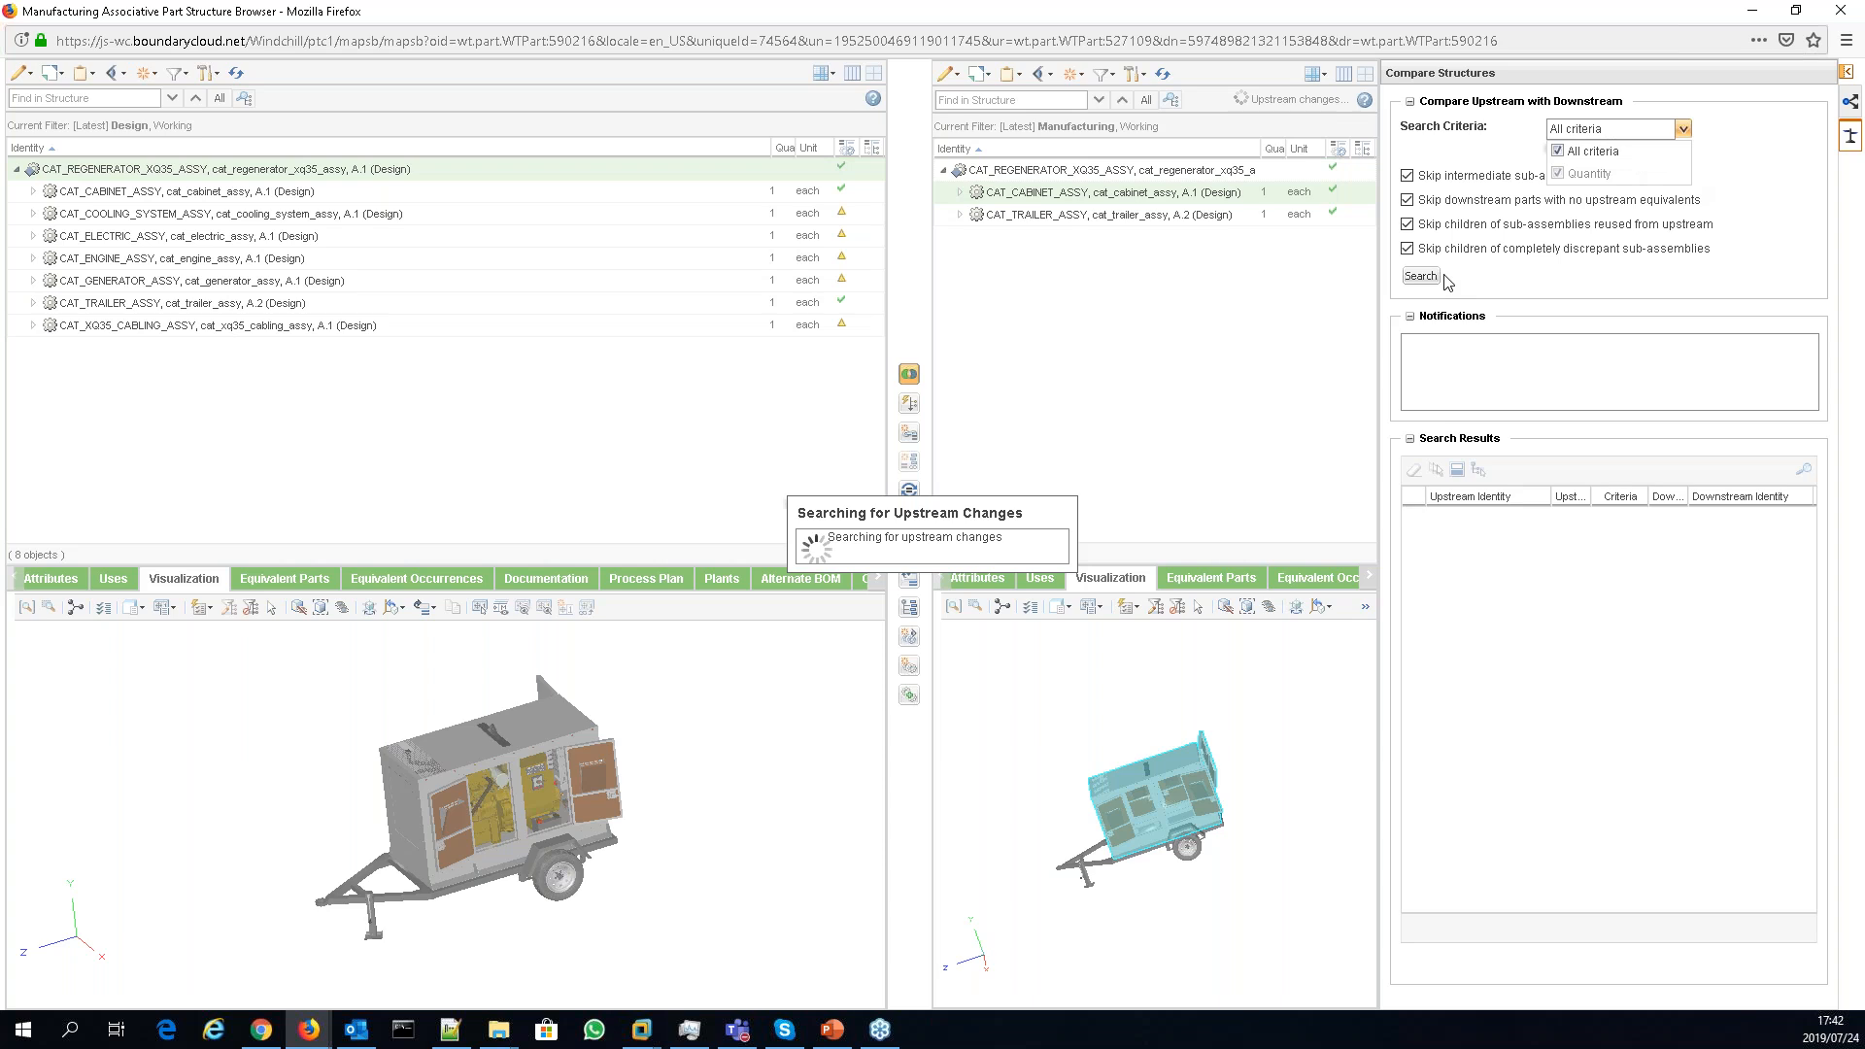
click(1472, 522)
click(1471, 546)
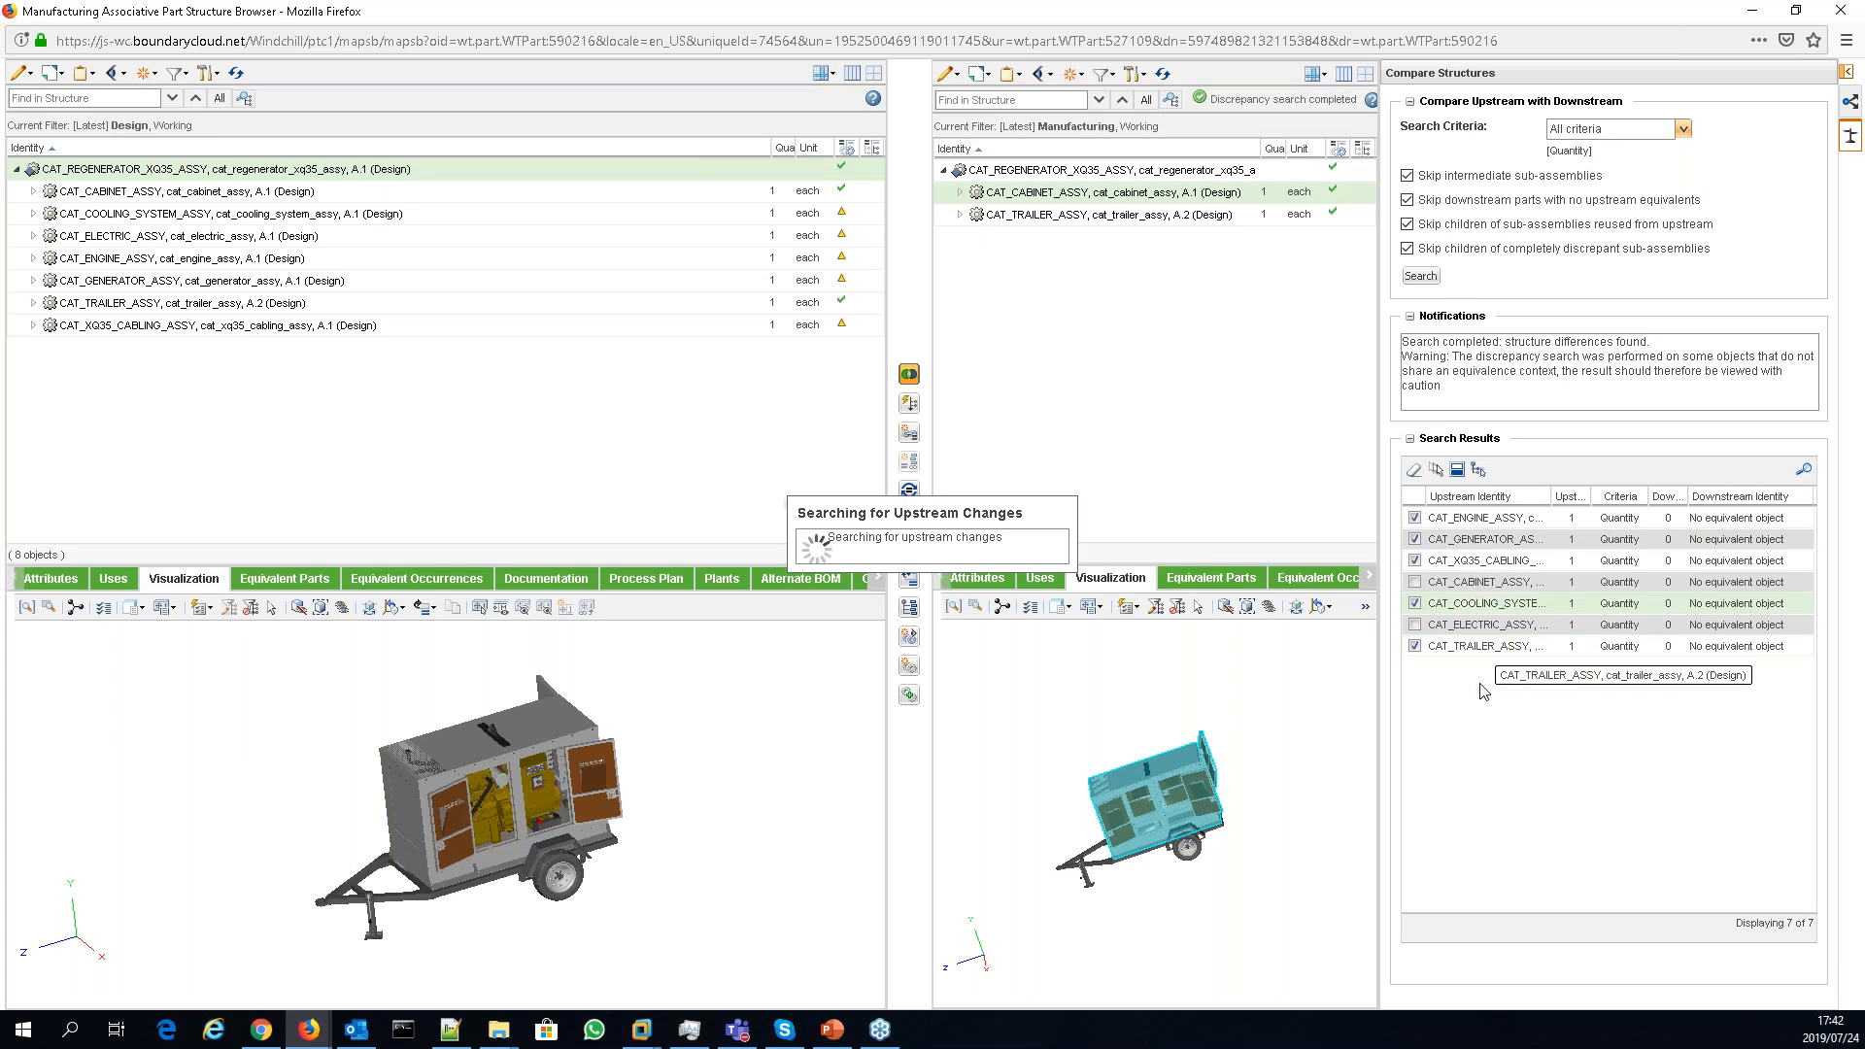
- Reopen the manufacturing CAT_REGENERATOR_XQ35_ASSY in the Manufacturing Associative Part Structure Browser and display the 3D visualizations of both structures
click(1852, 78)
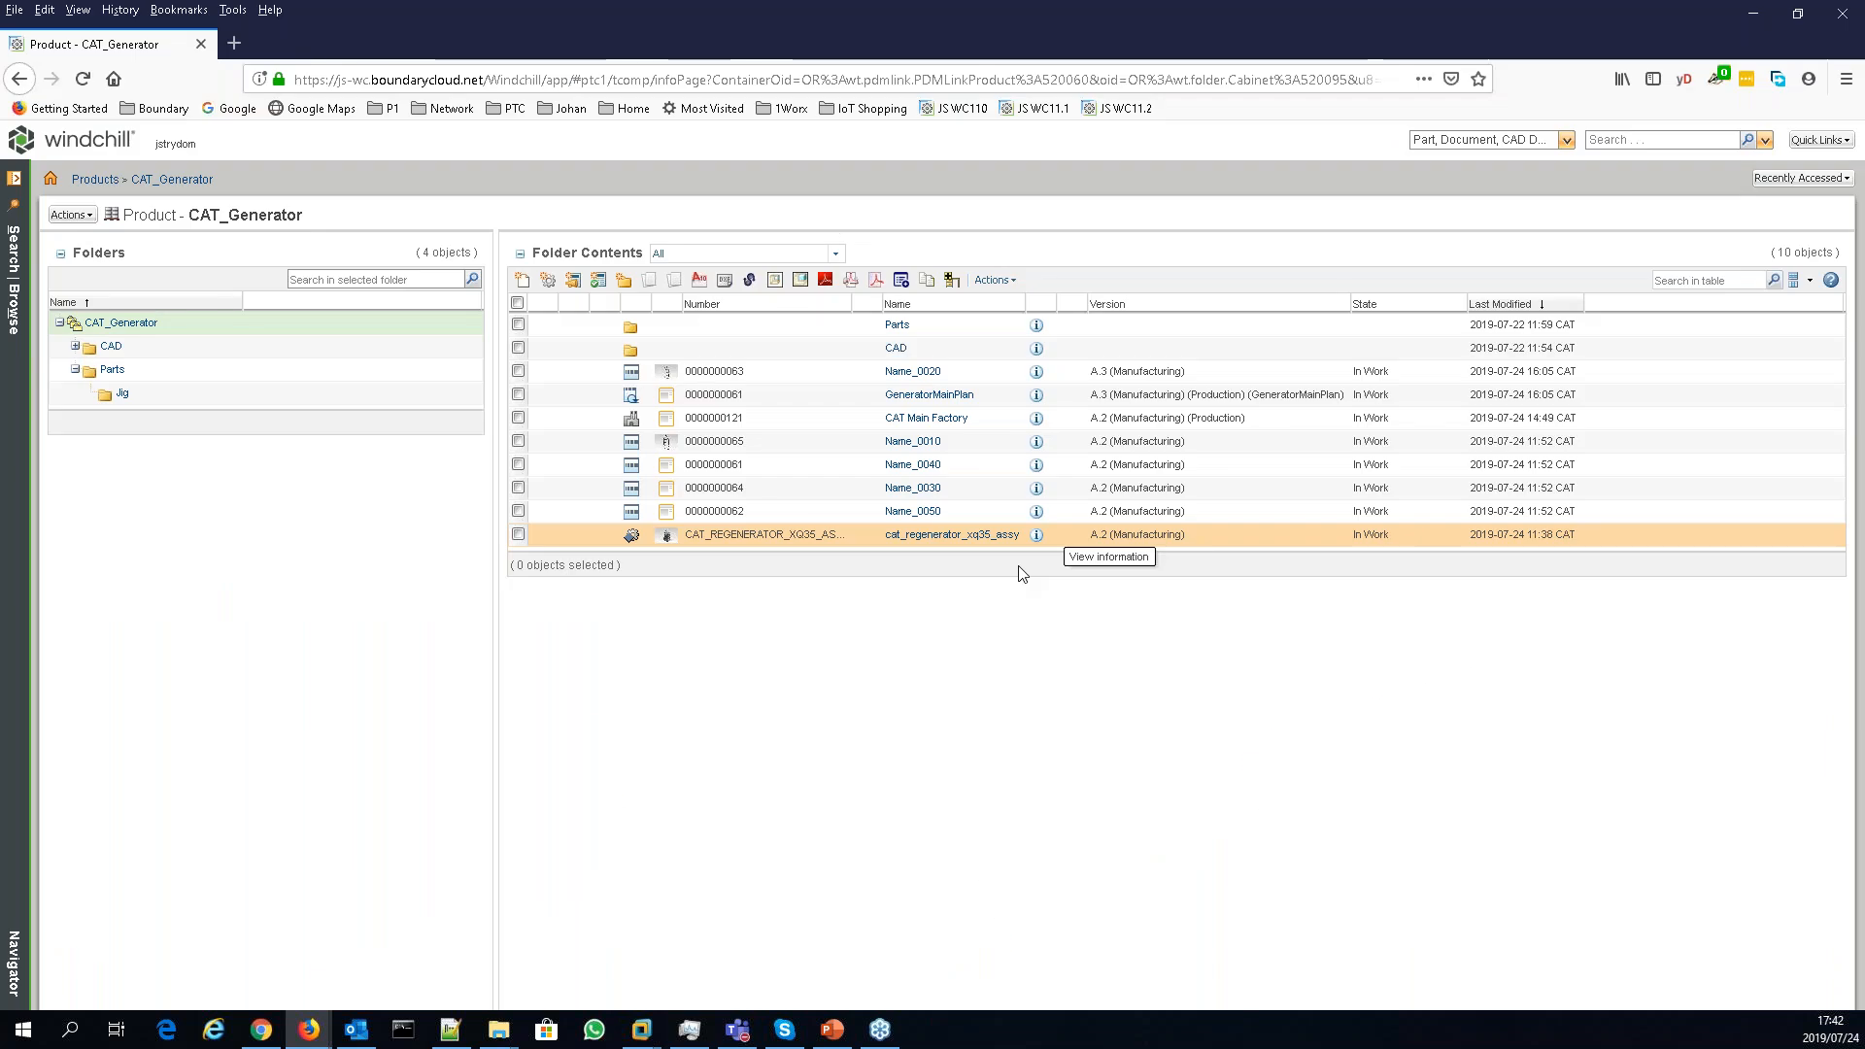
right_click(1037, 534)
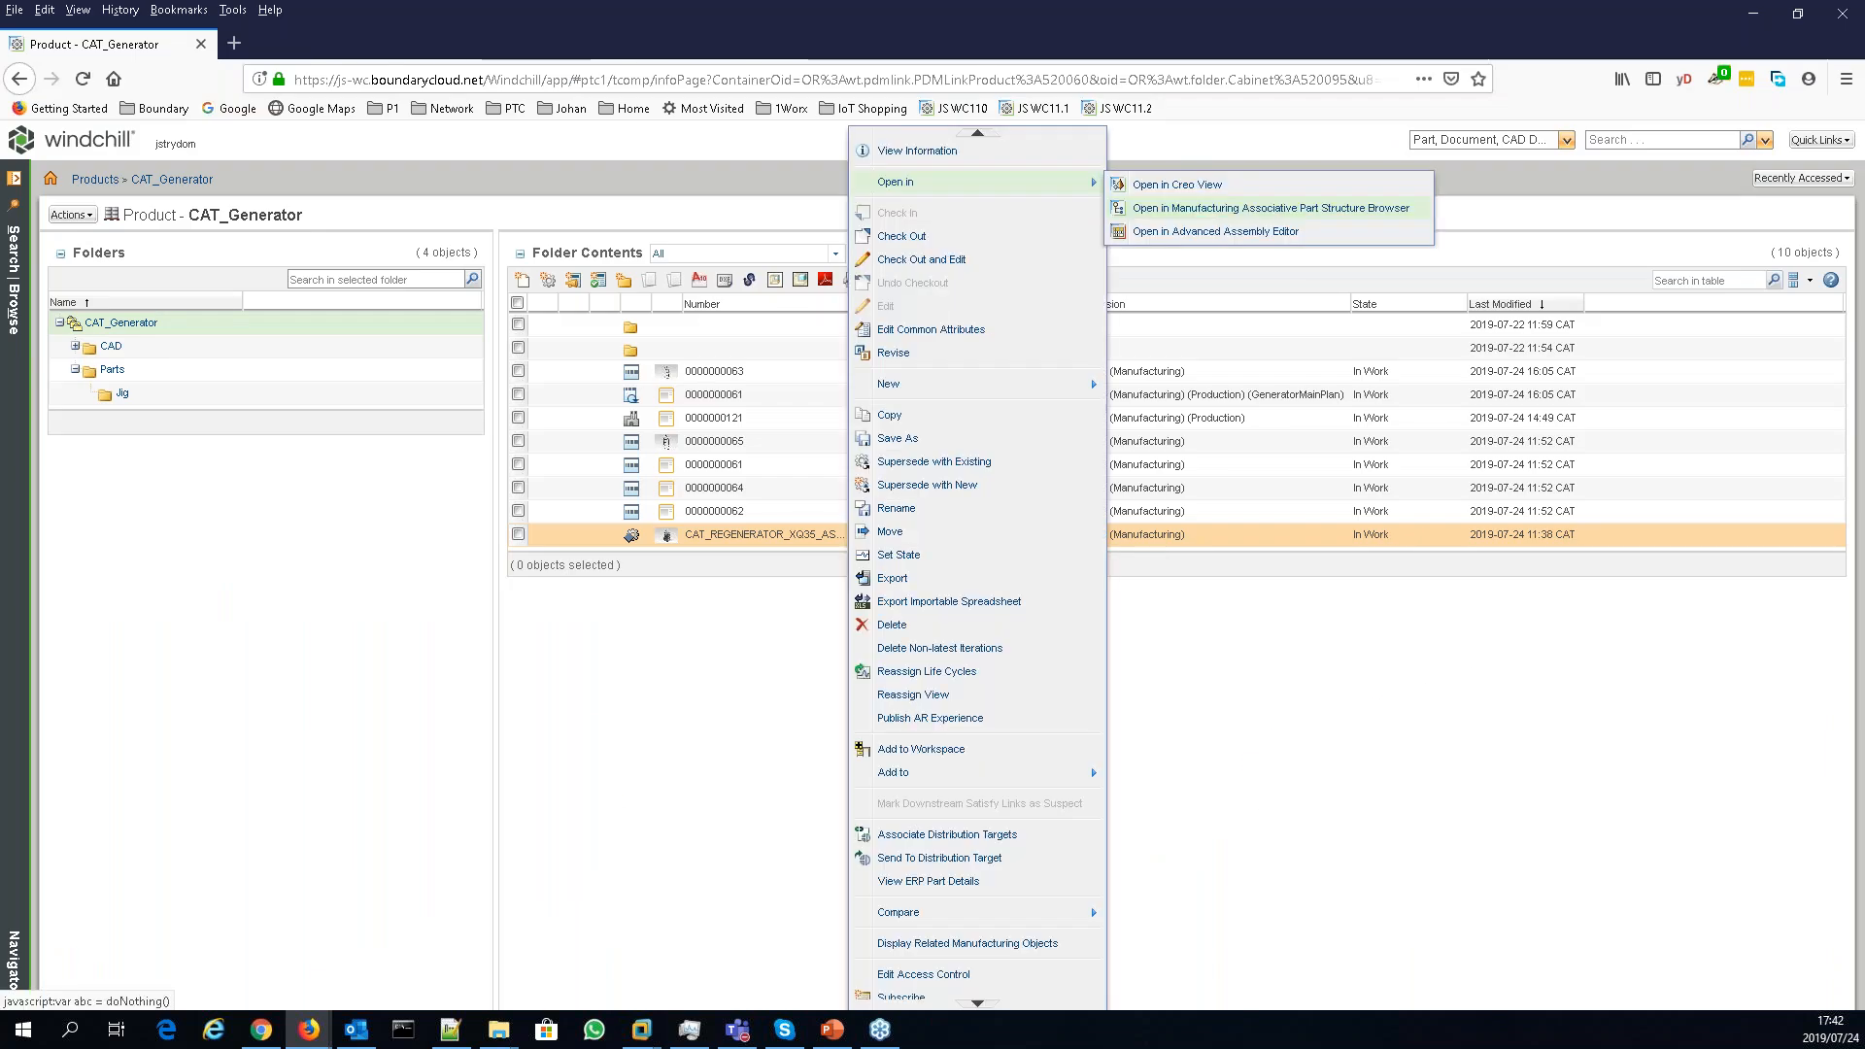
click(1264, 208)
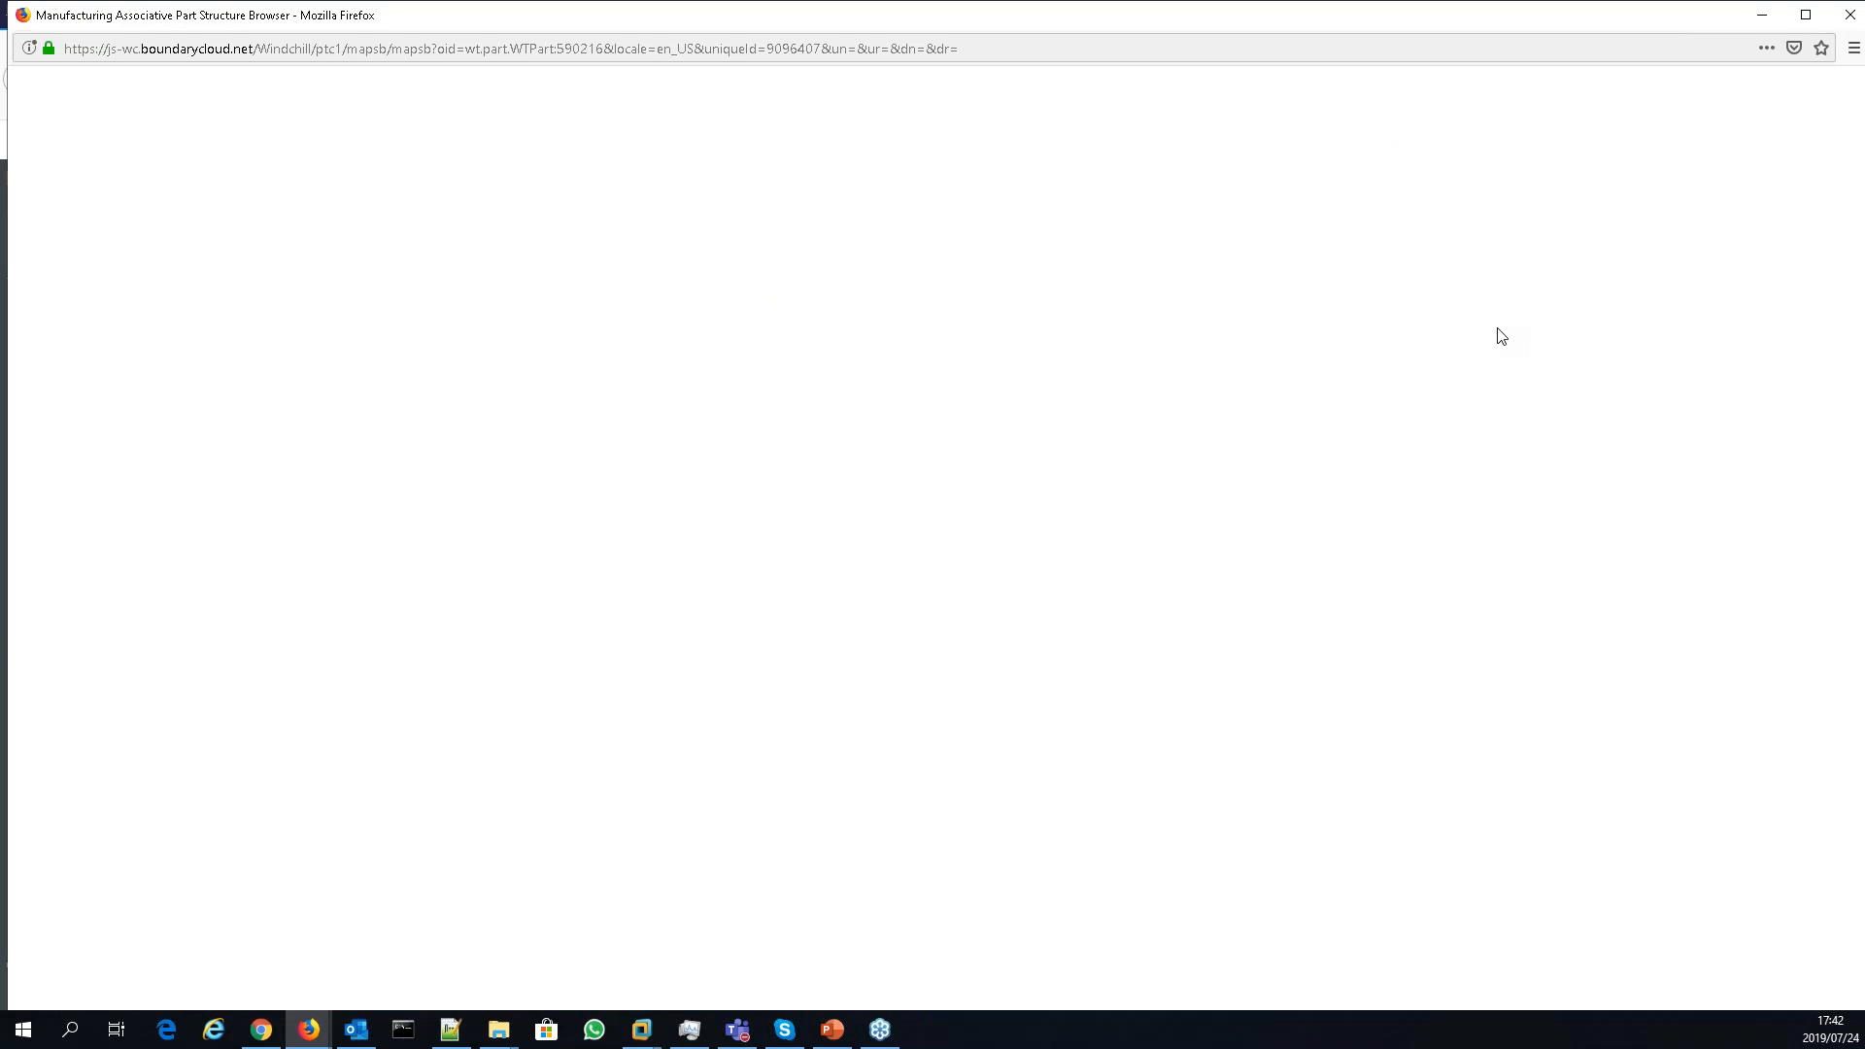
click(1806, 19)
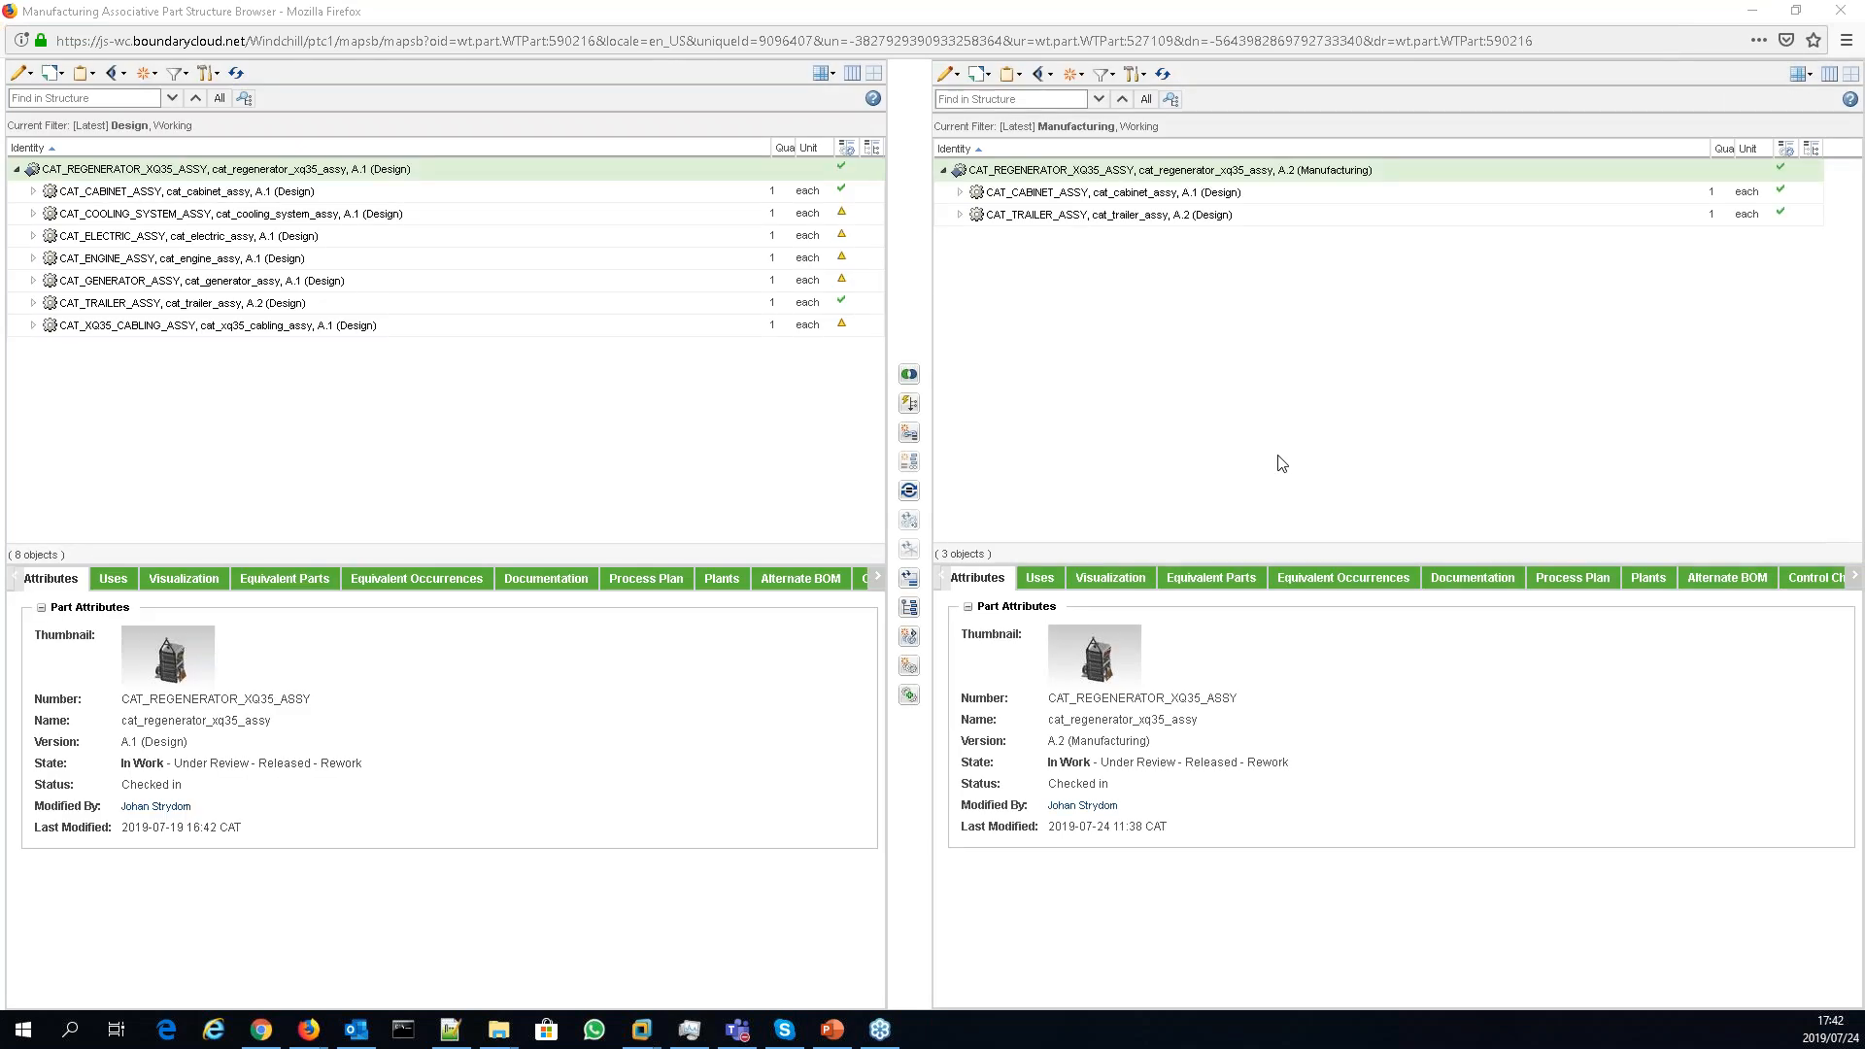
click(211, 588)
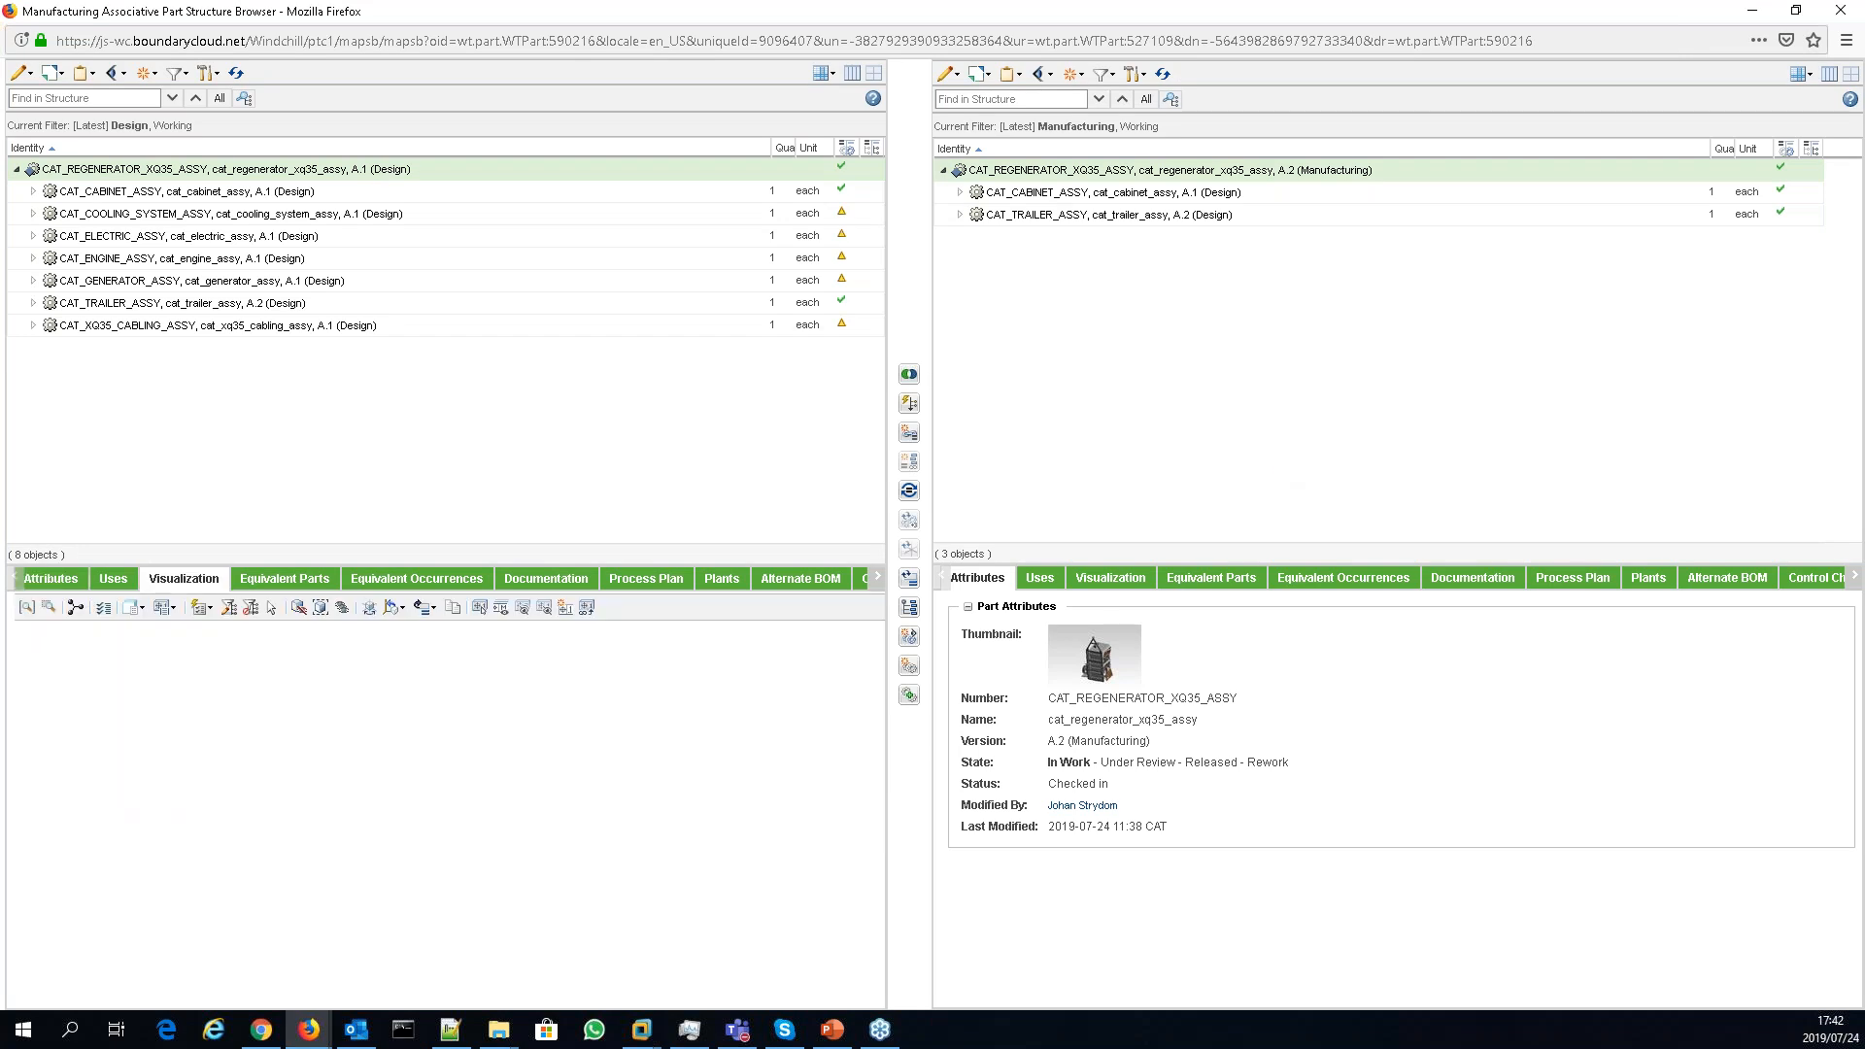
click(1140, 581)
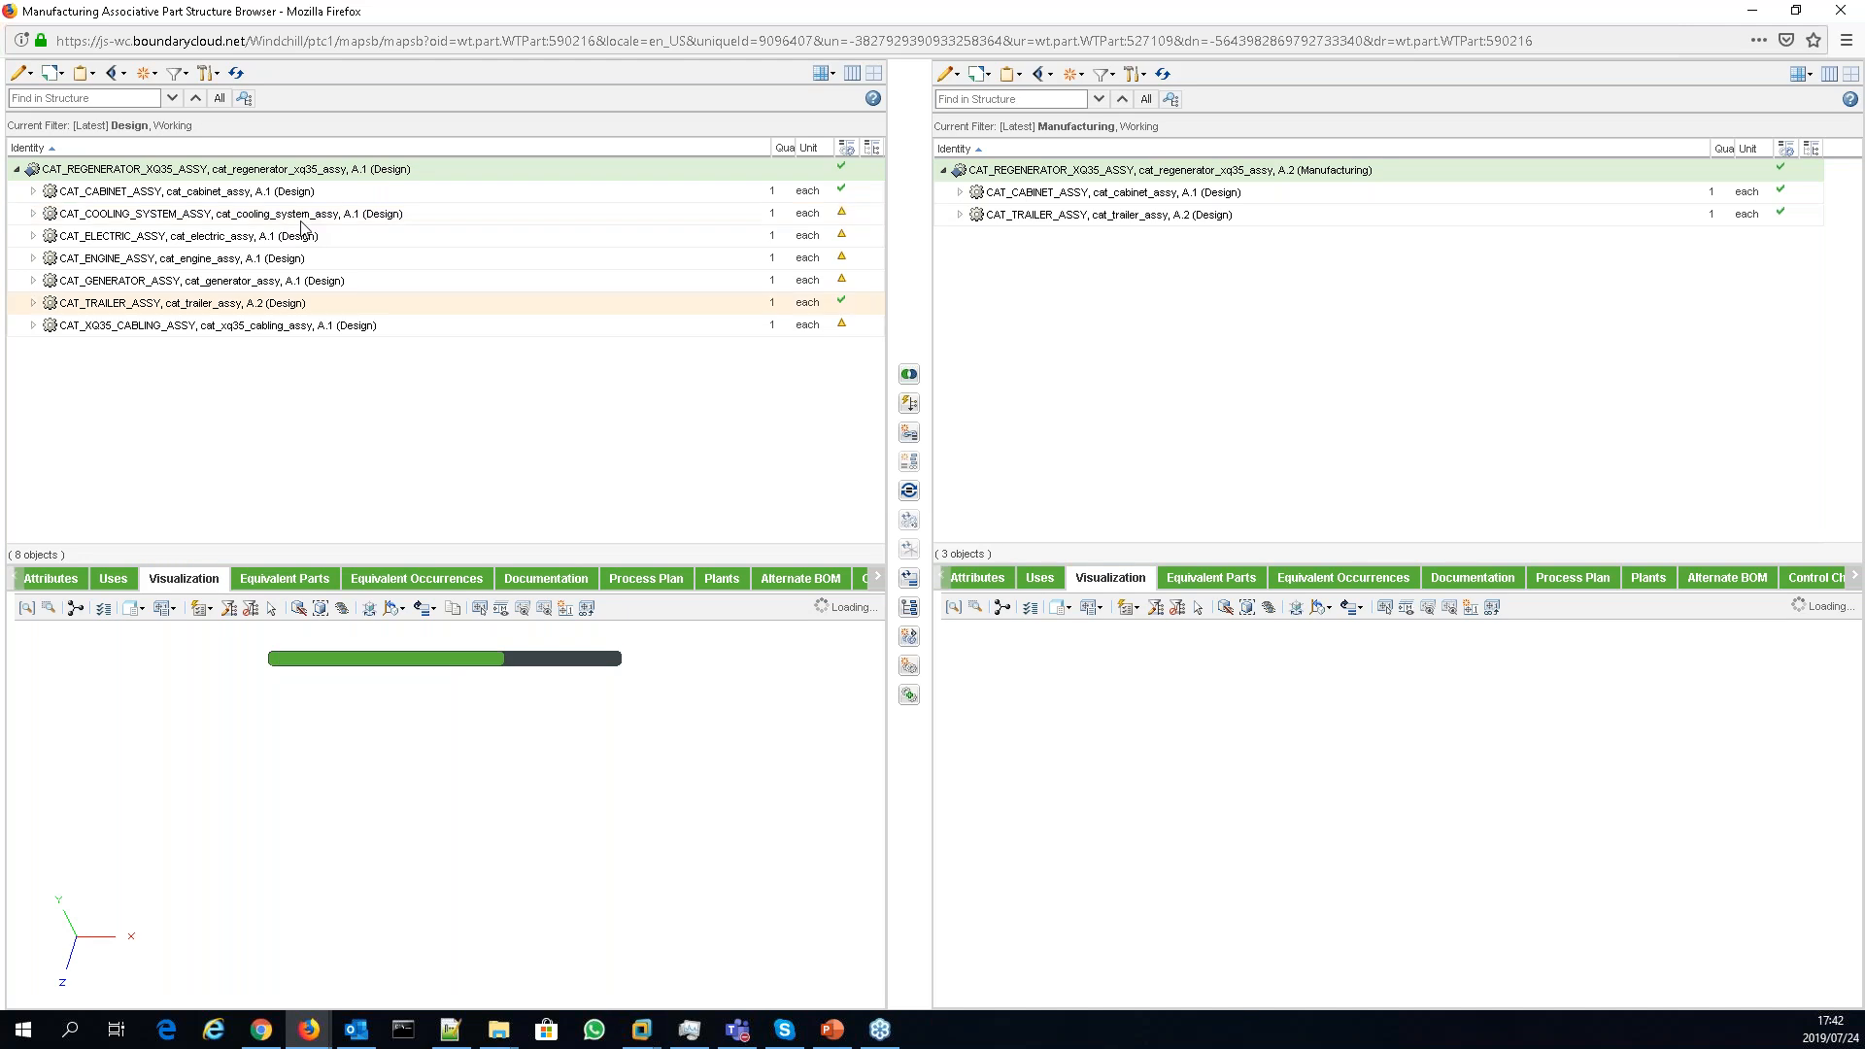
- Copy CAT_COOLING_SYSTEM_ASSY from the design structure and paste it under the top-level CAT_REGENERATOR_XQ35_ASSY in the manufacturing structure
click(301, 219)
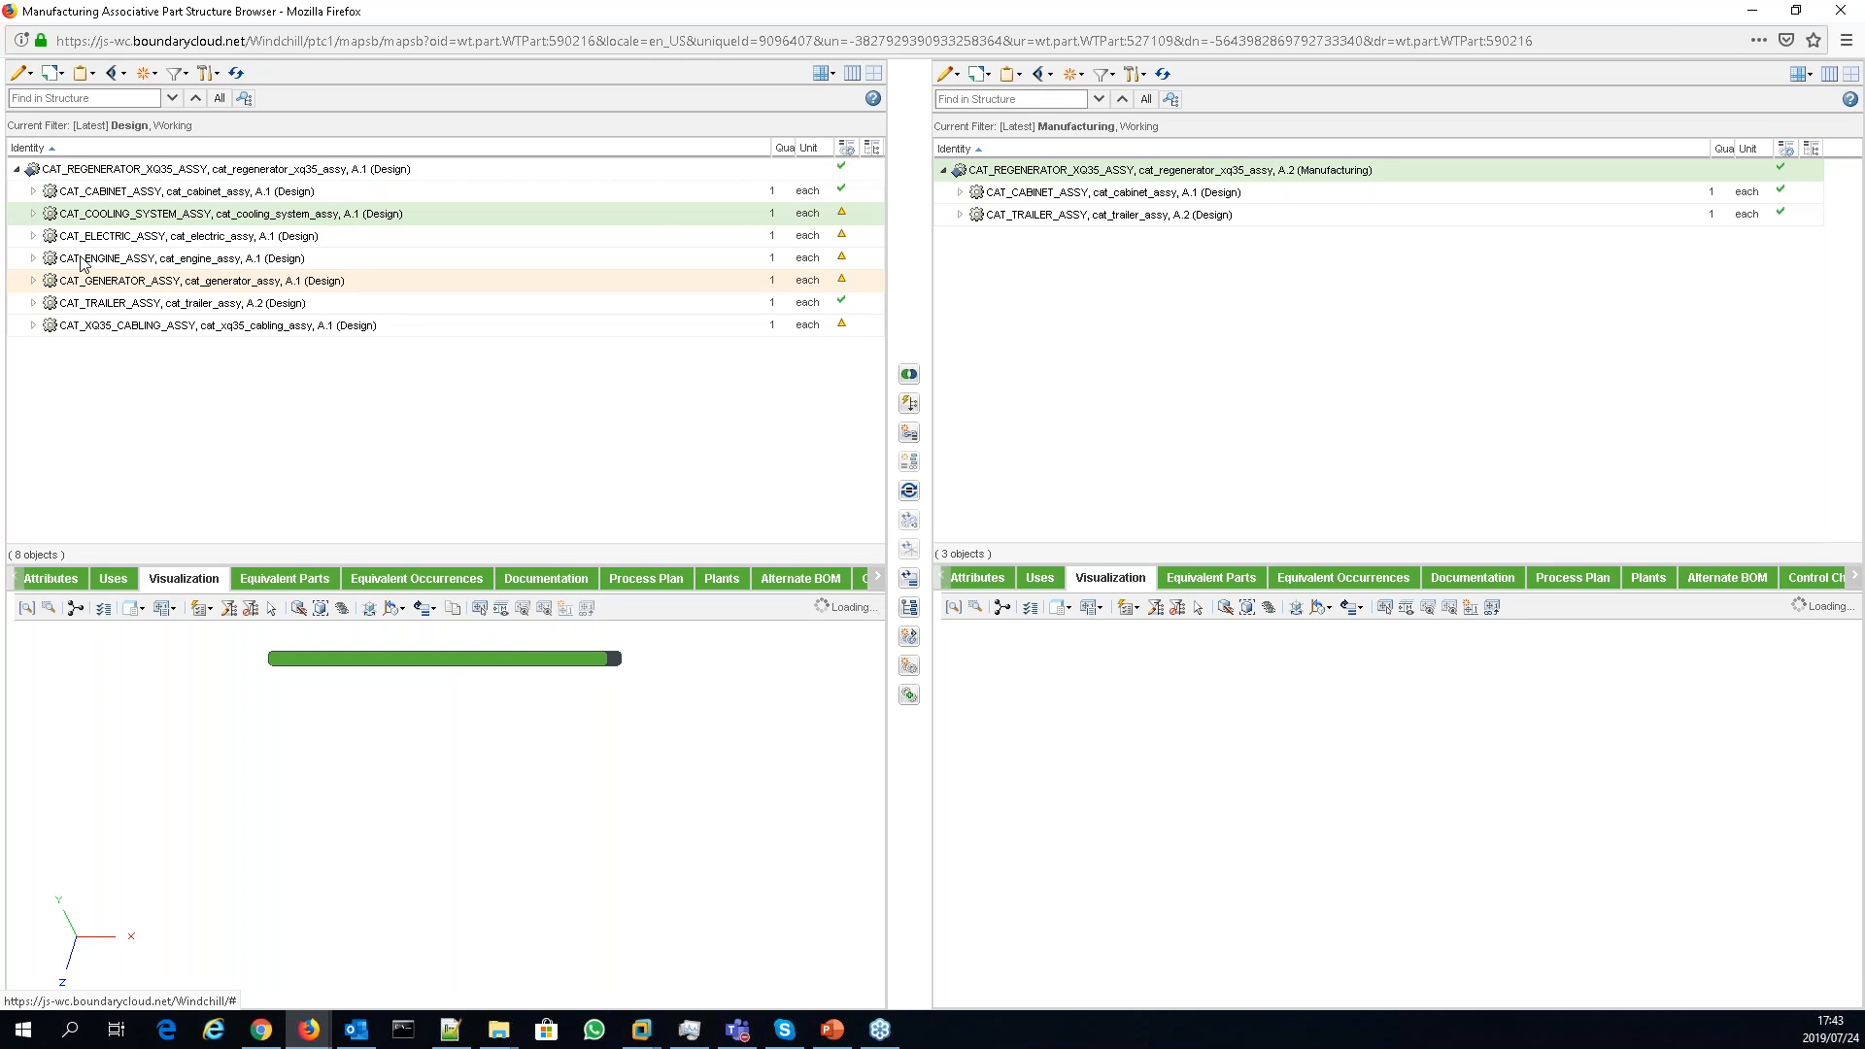
click(34, 214)
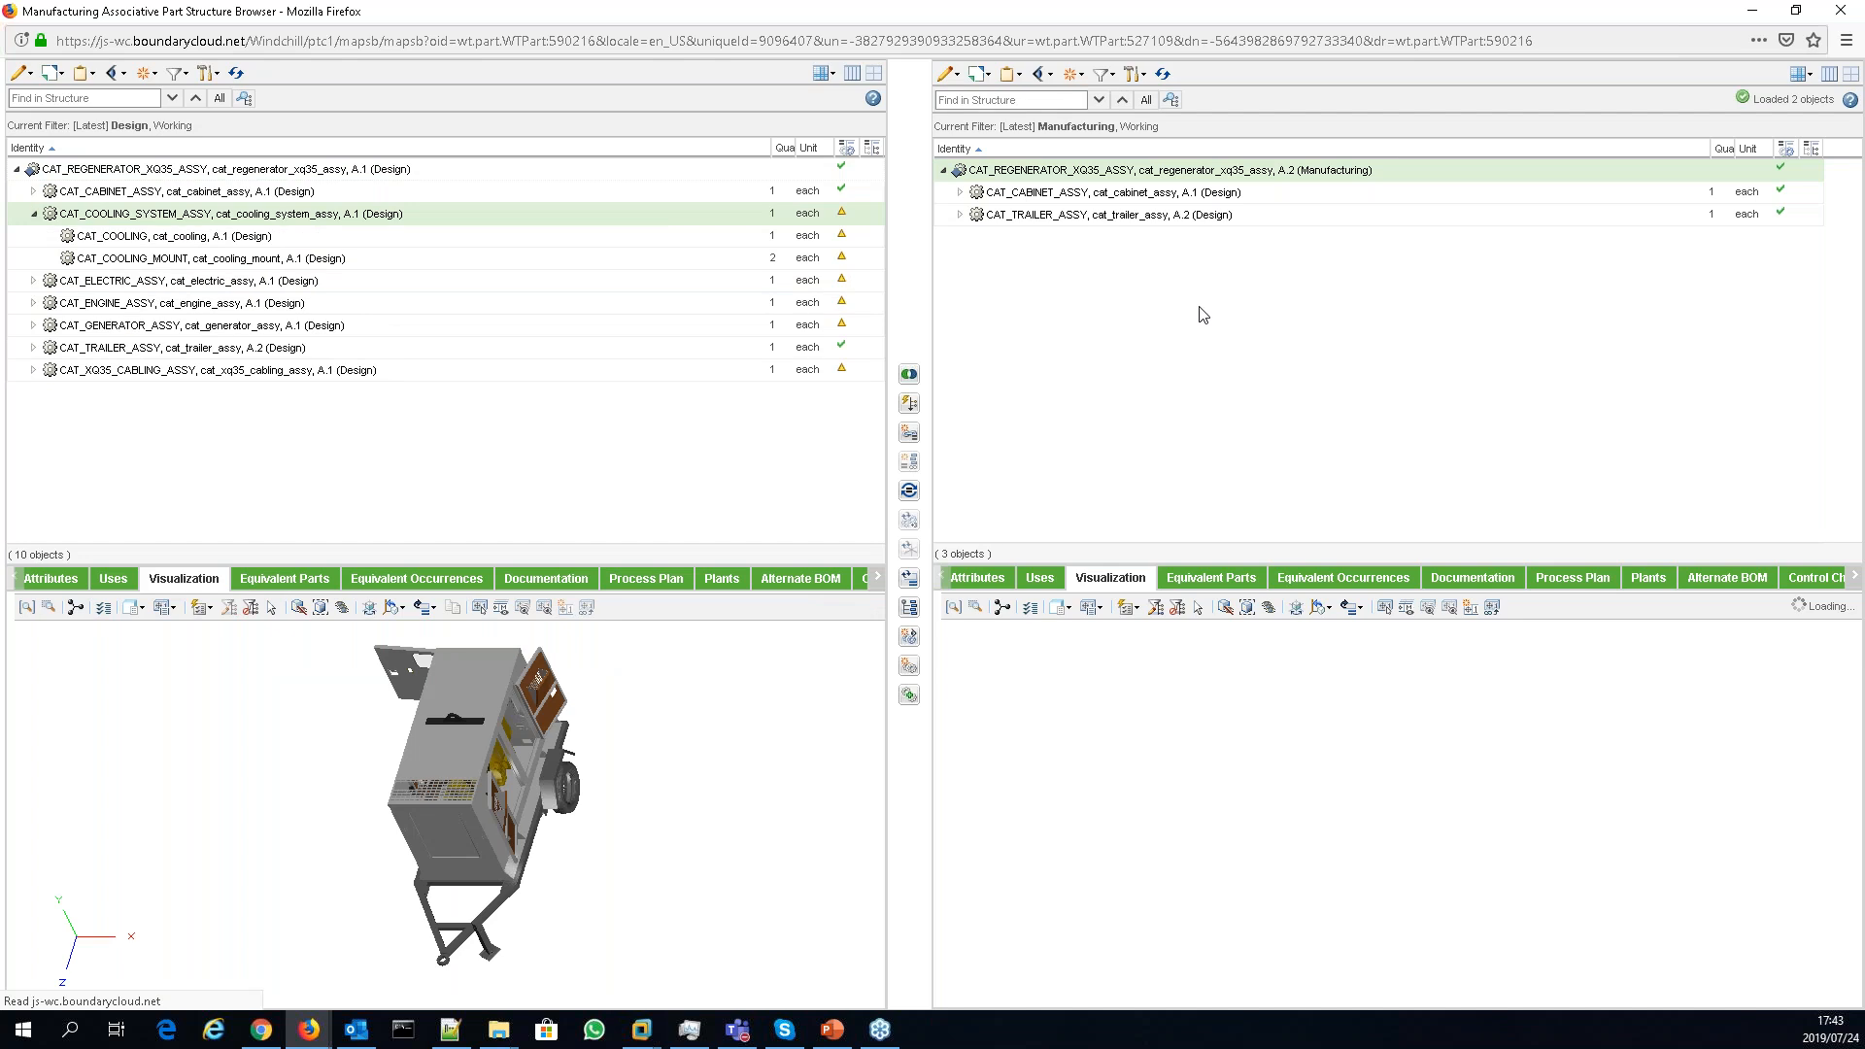
right_click(218, 221)
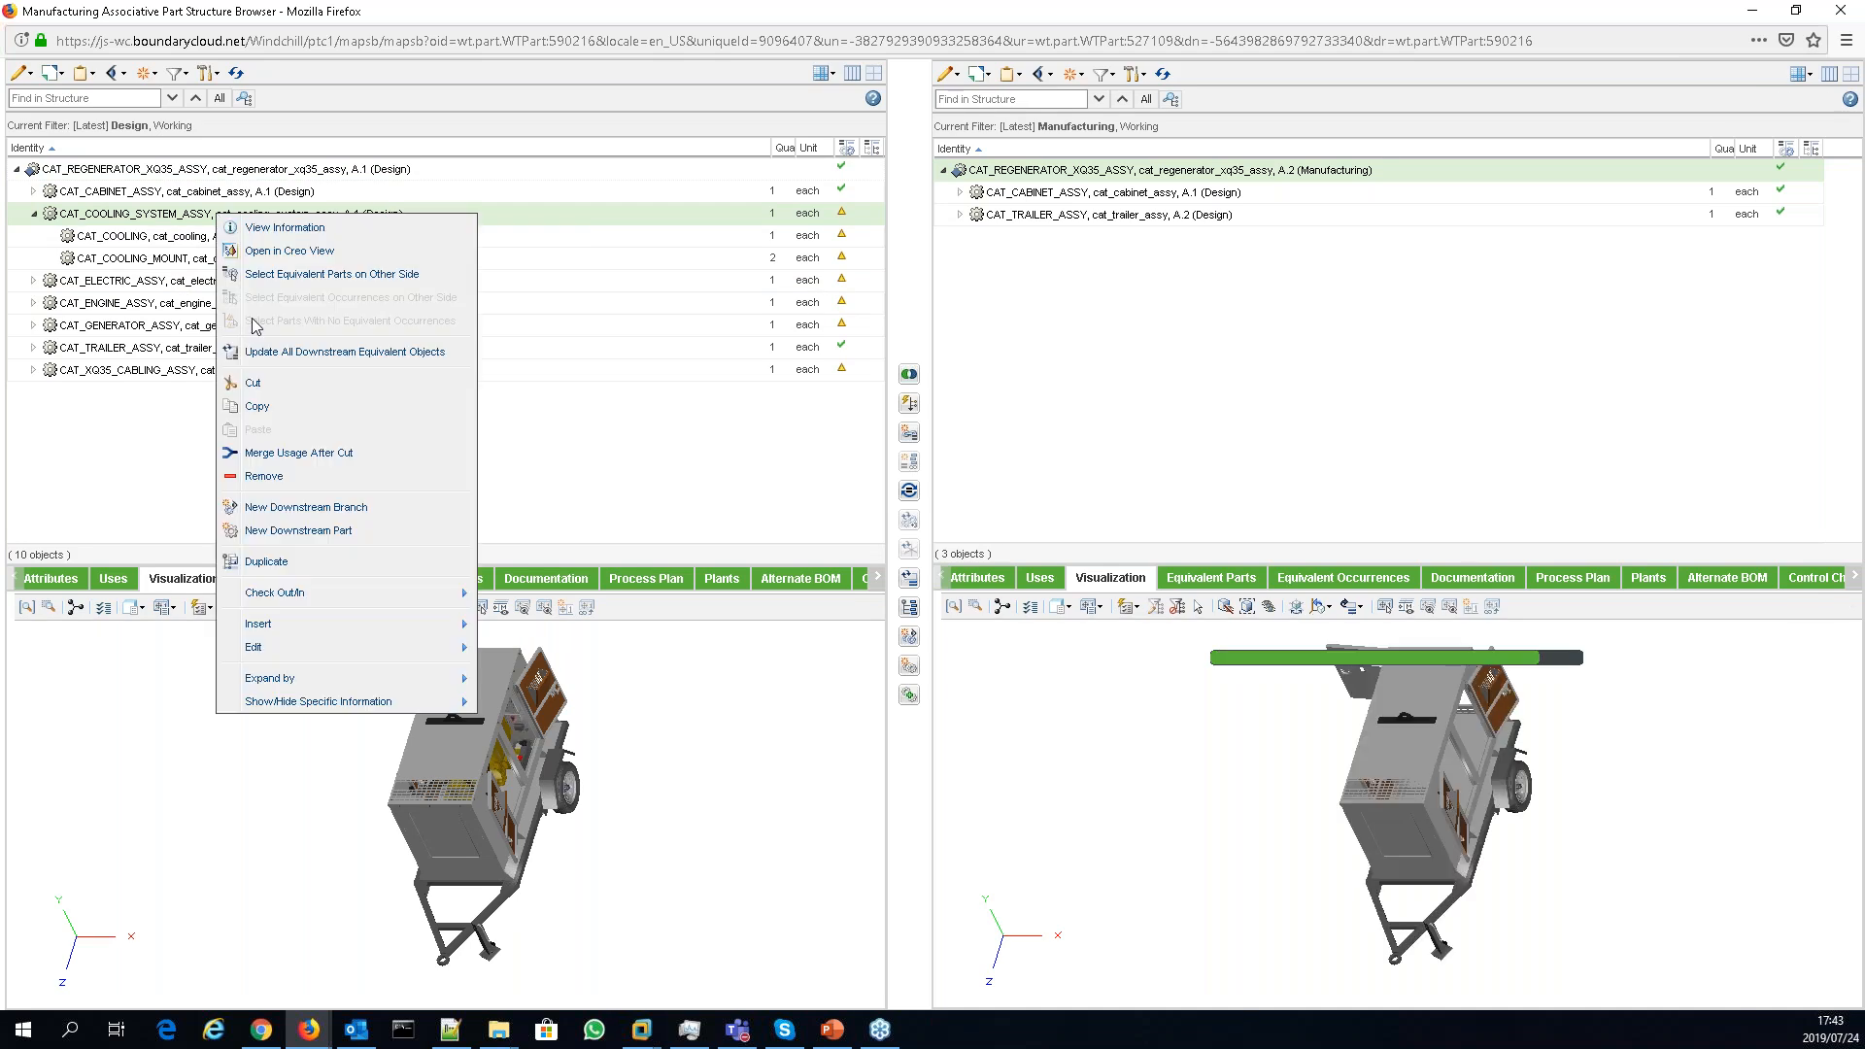
click(290, 409)
right_click(1194, 169)
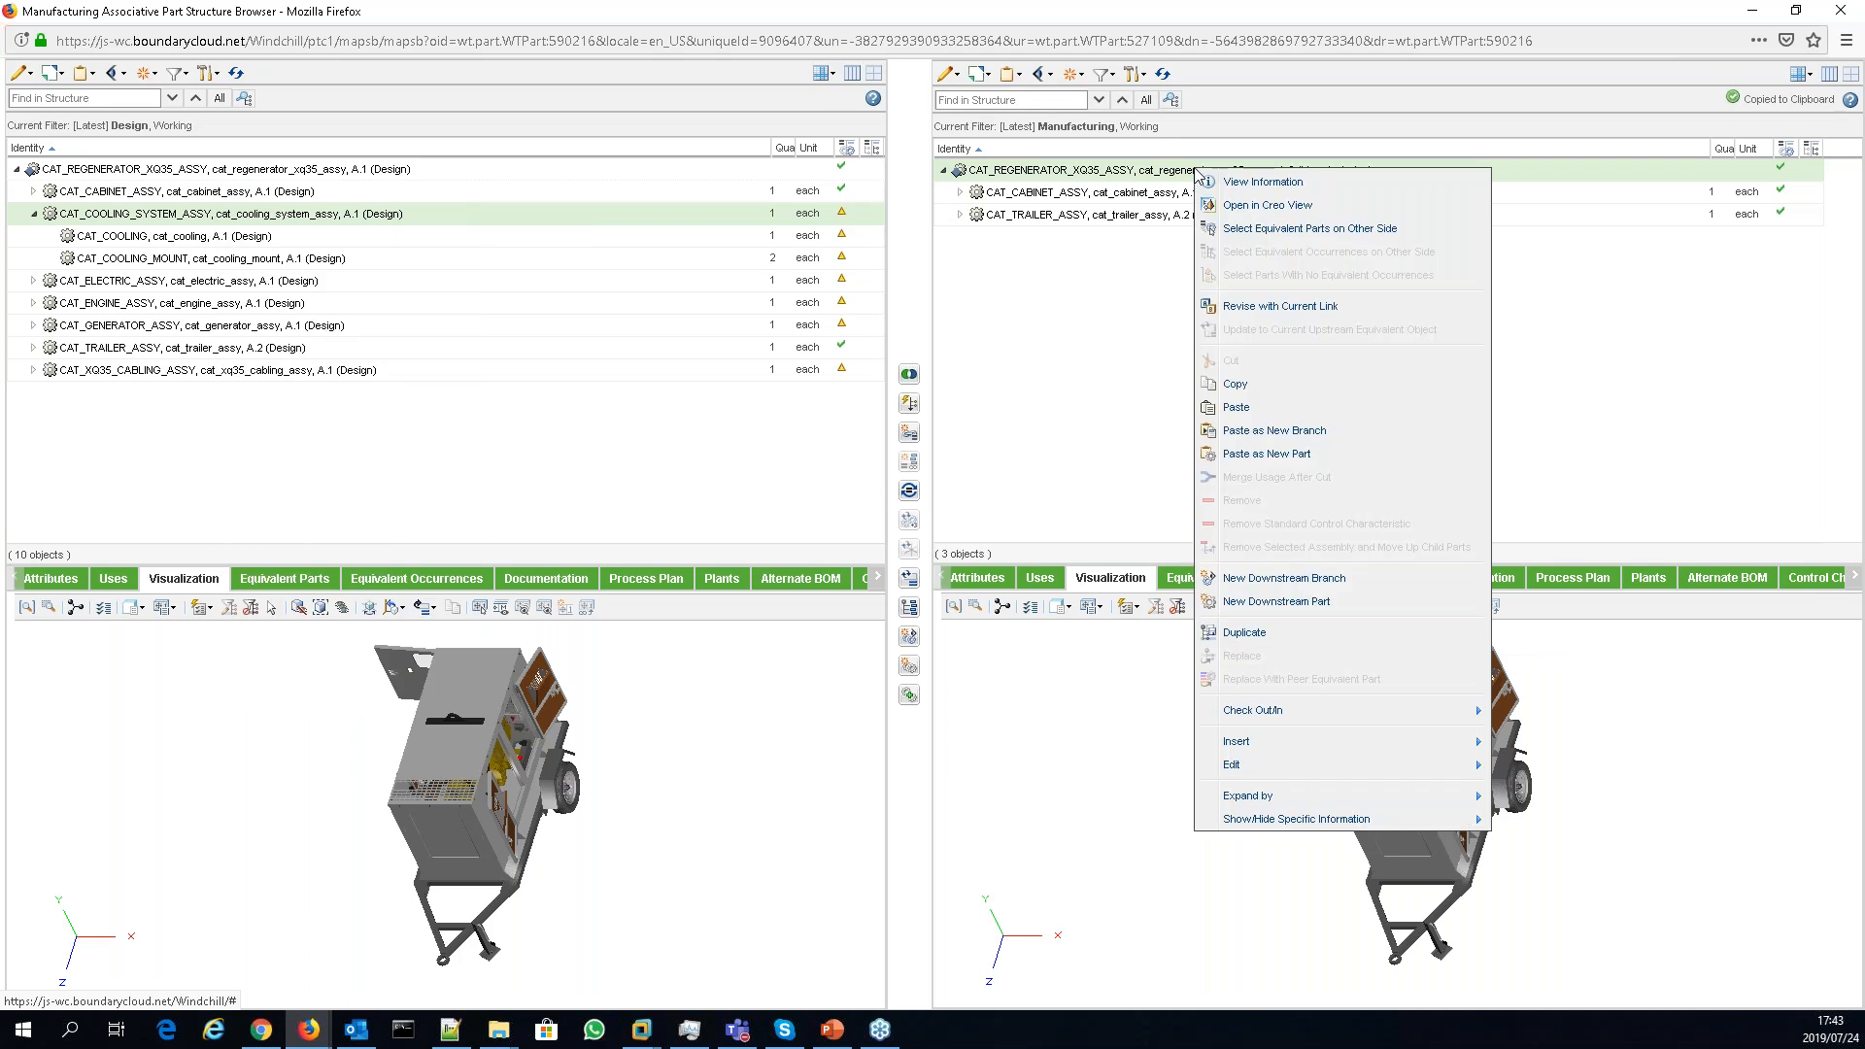
click(1257, 409)
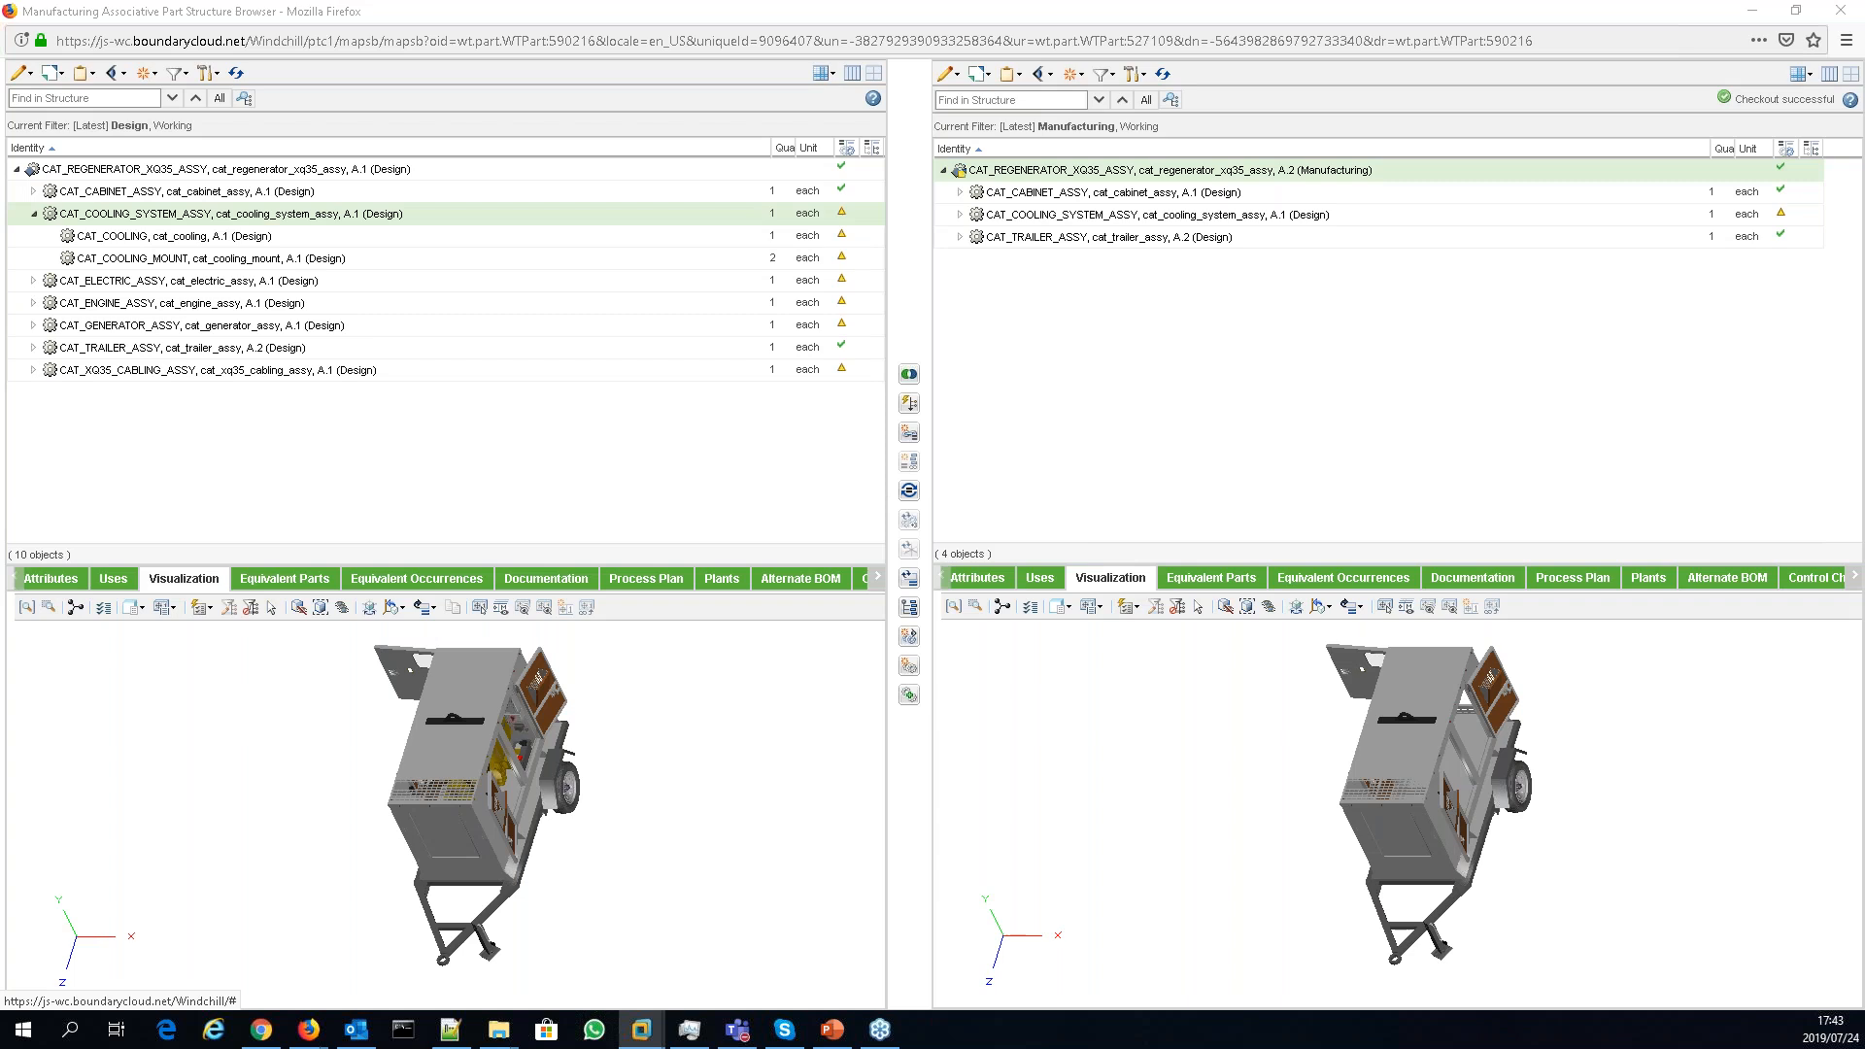
key(alt+Tab)
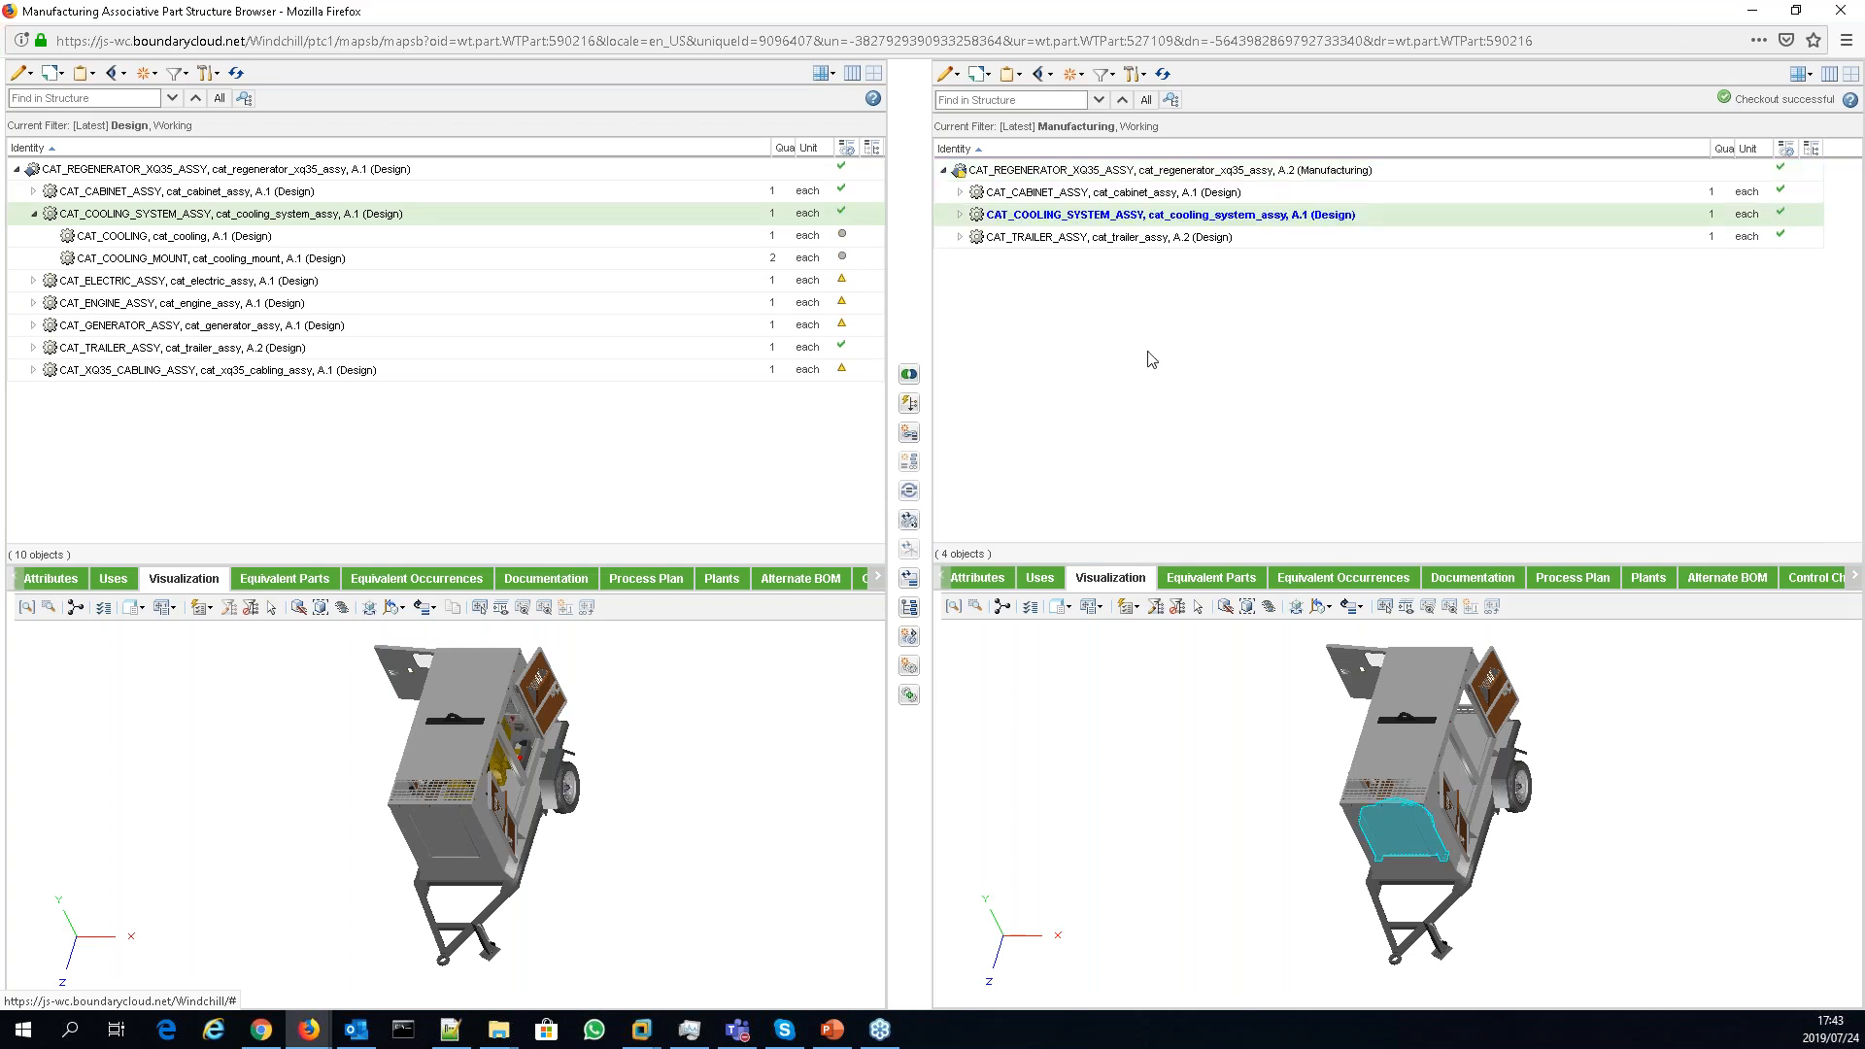
- Copy CAT_ELECTRIC_ASSY from the design structure and paste it as a new branch under the top-level manufacturing CAT_REGENERATOR_XQ35_ASSY
middle_drag(1545, 869, 1373, 815)
scroll(1373, 815, up, 4)
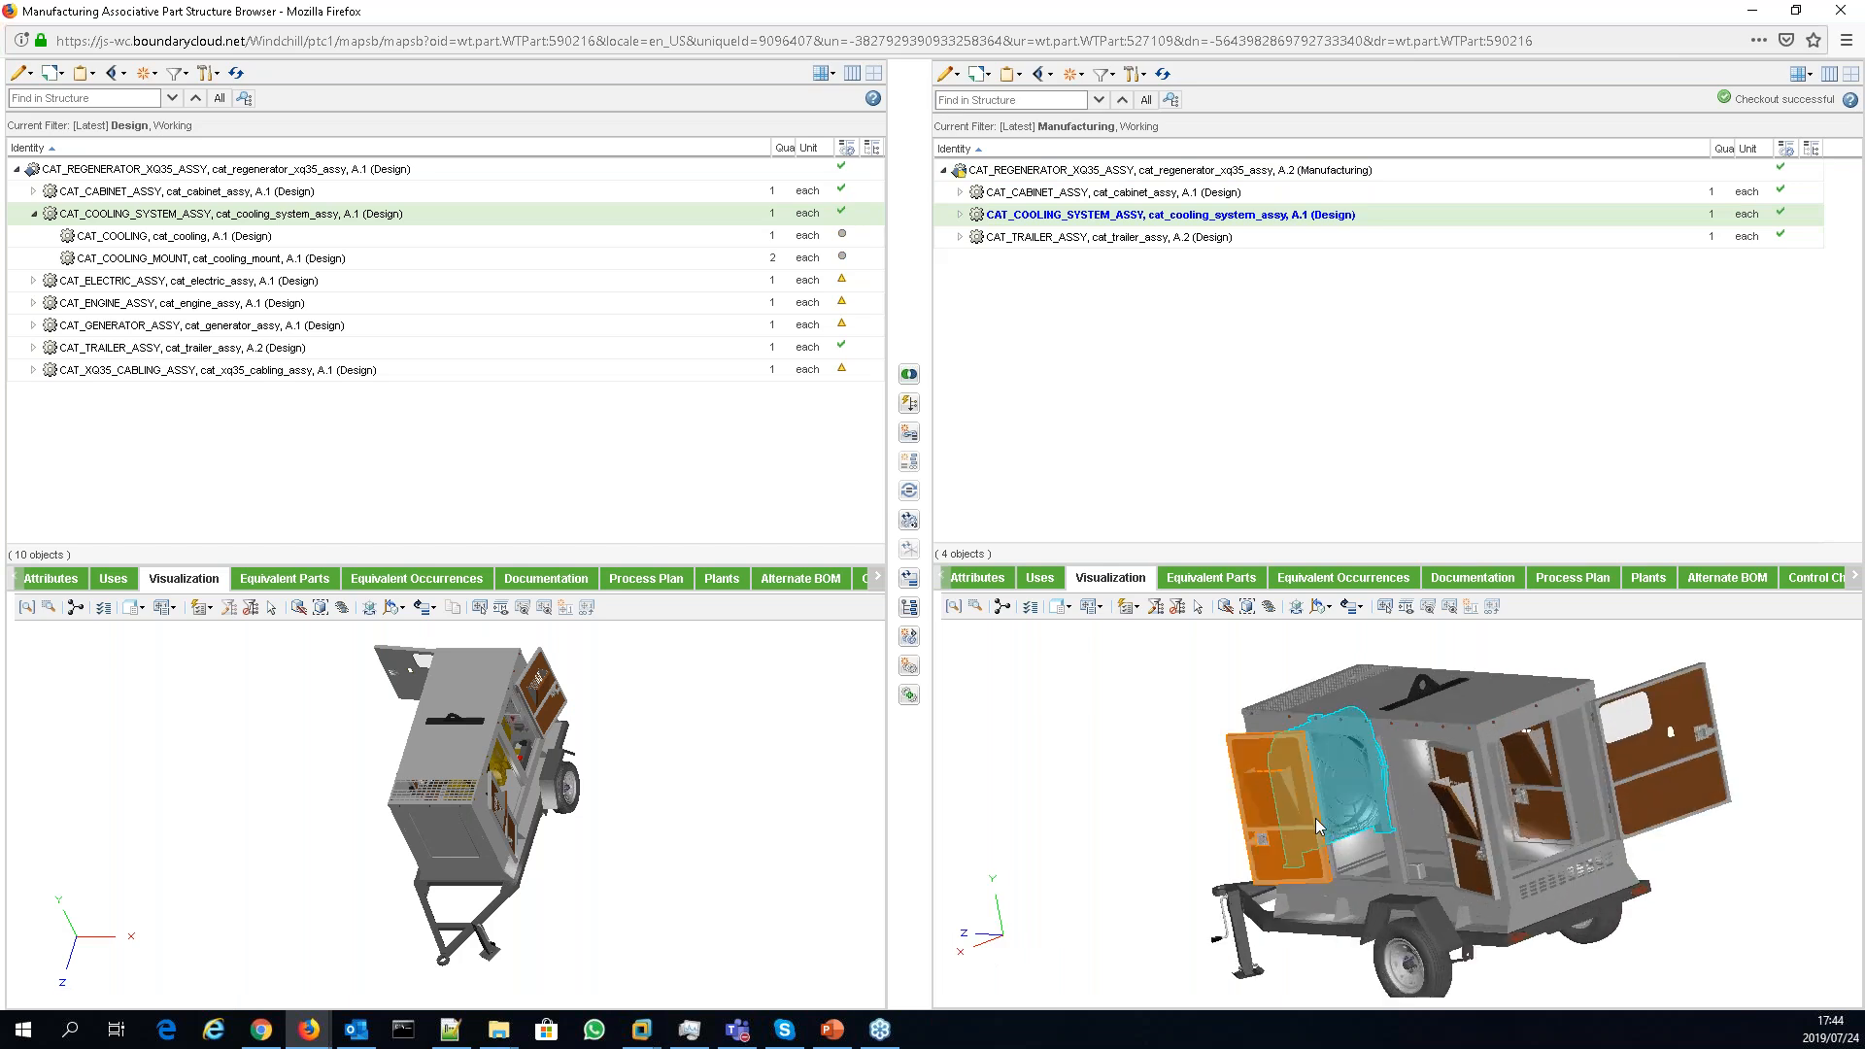
click(1057, 728)
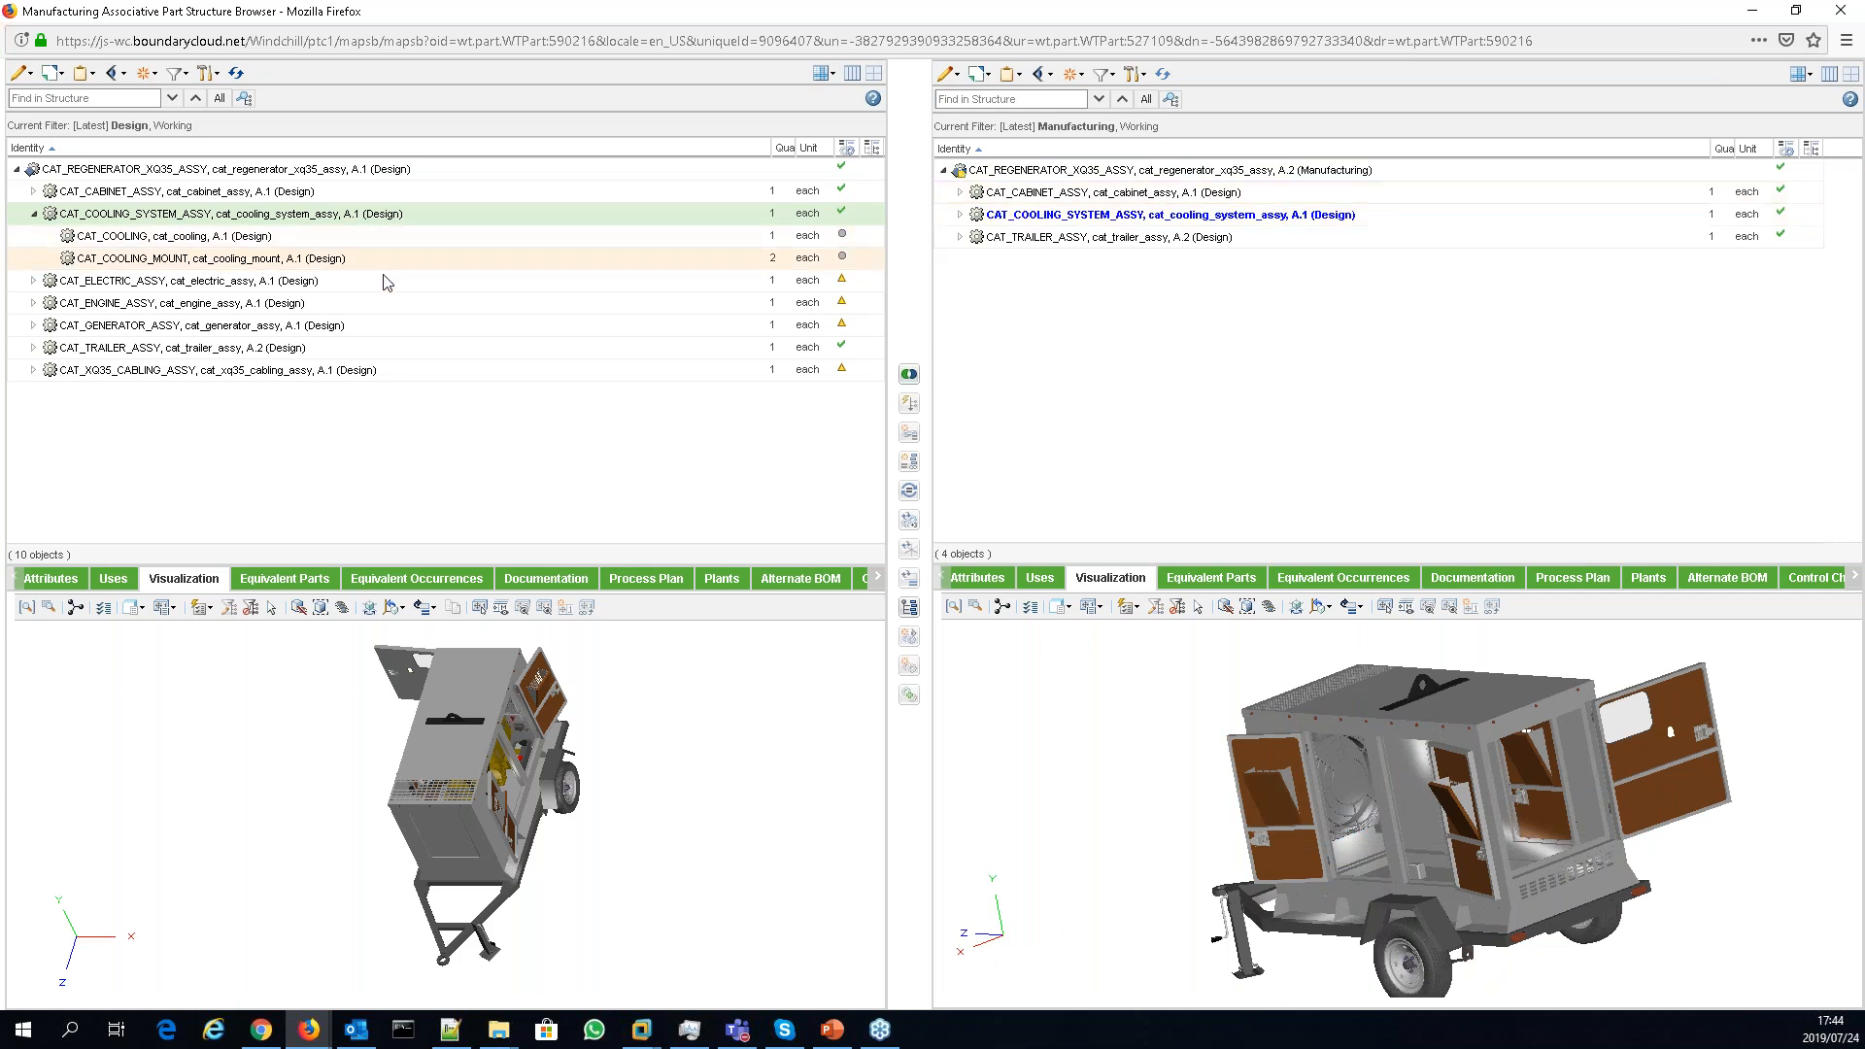
click(33, 215)
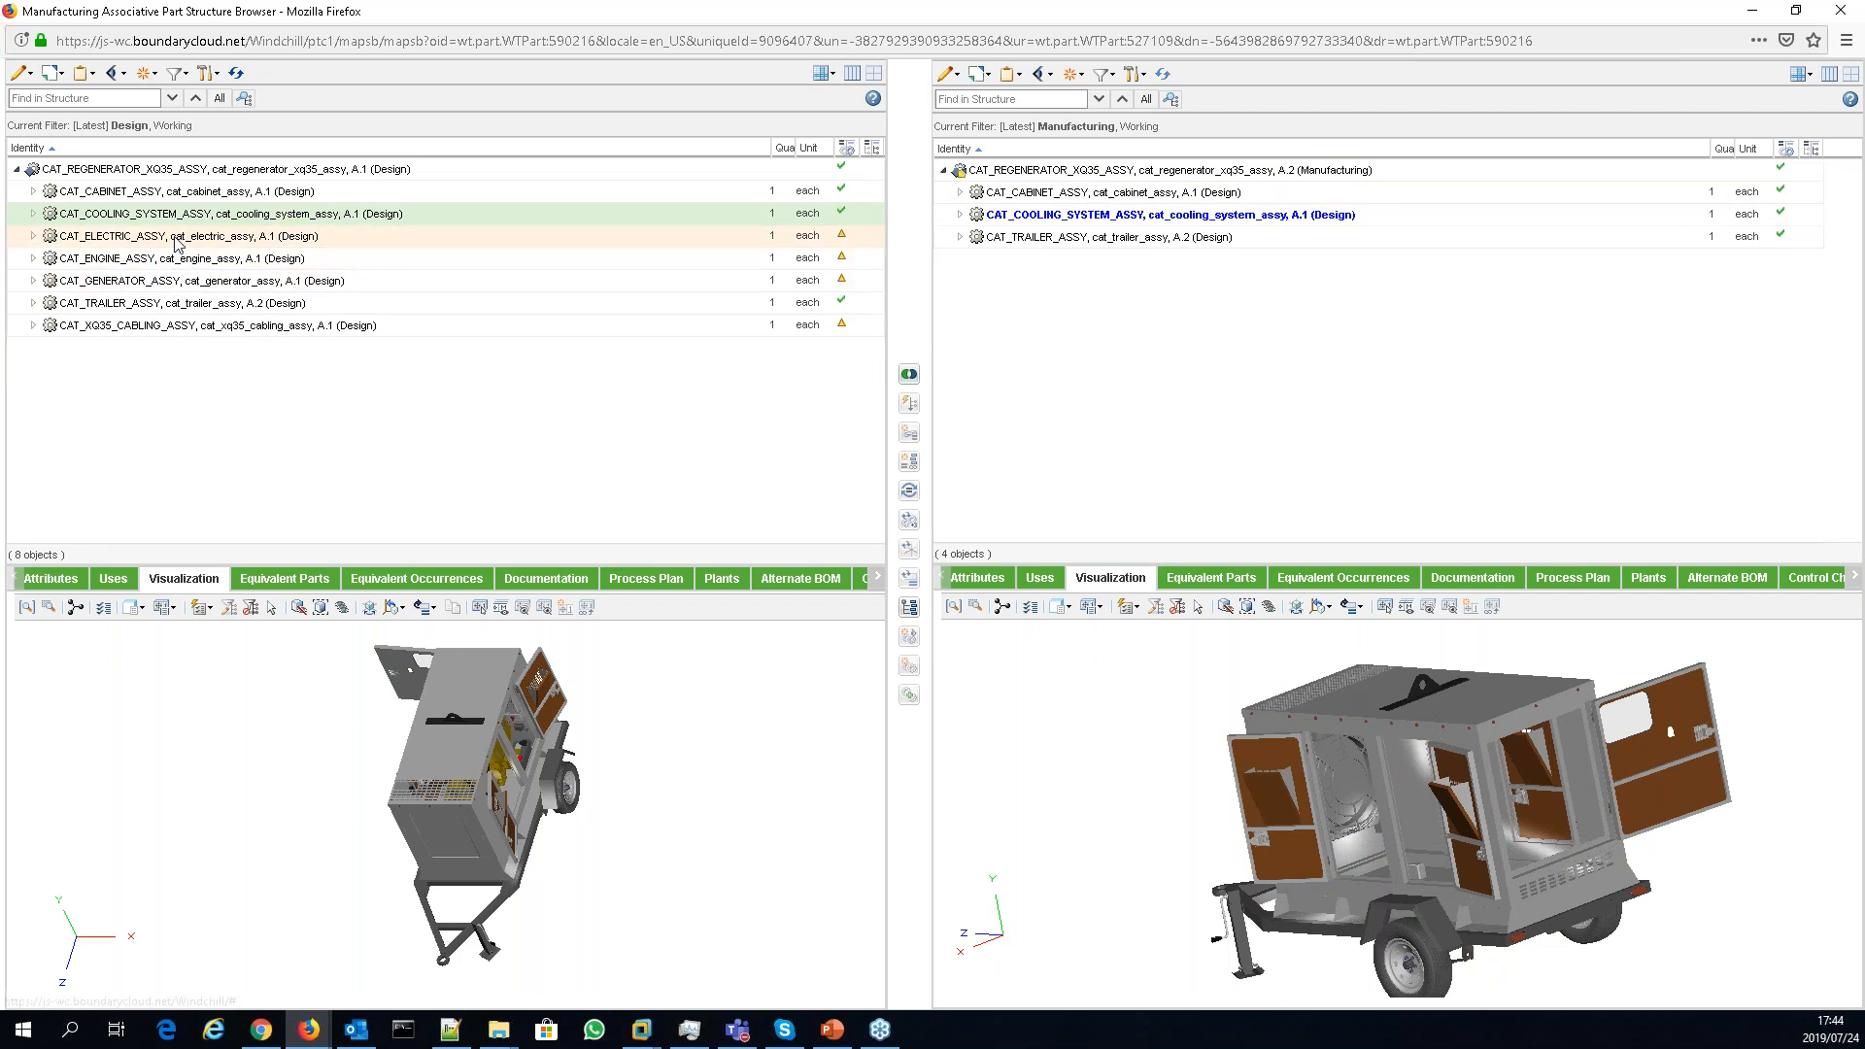
click(176, 240)
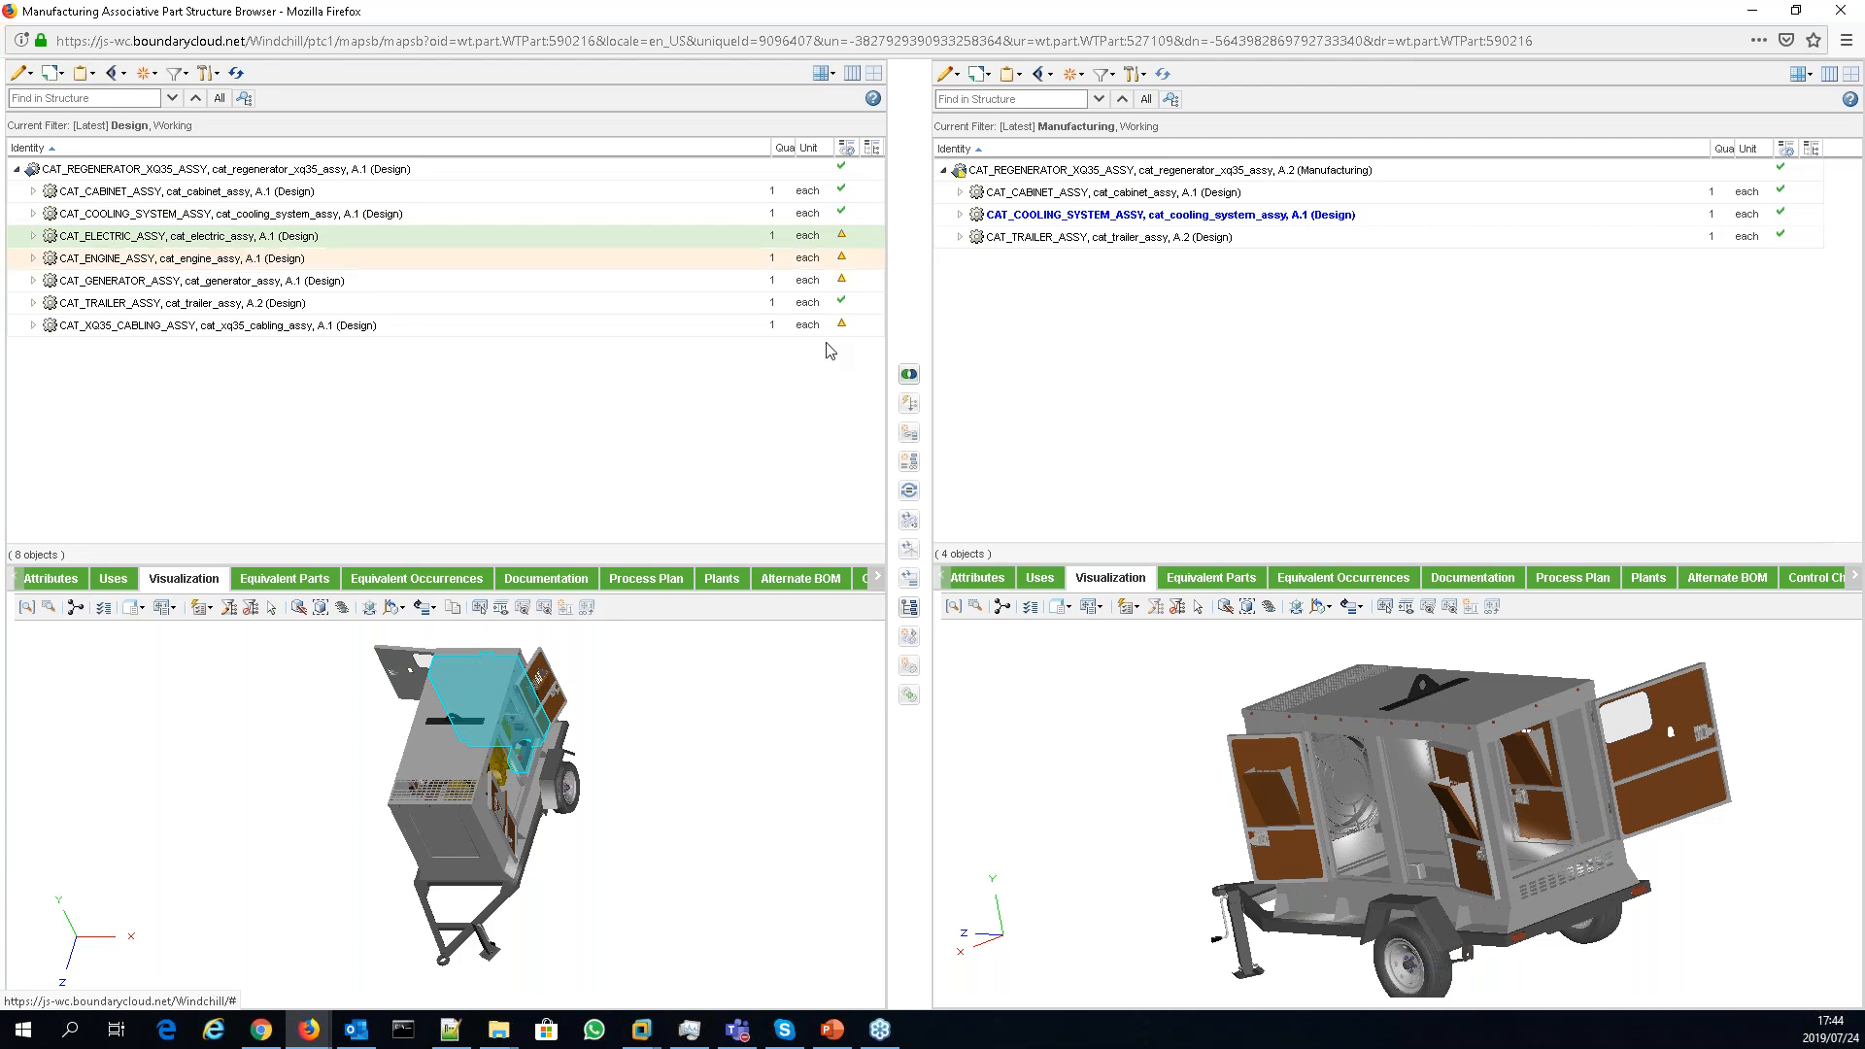
right_click(352, 240)
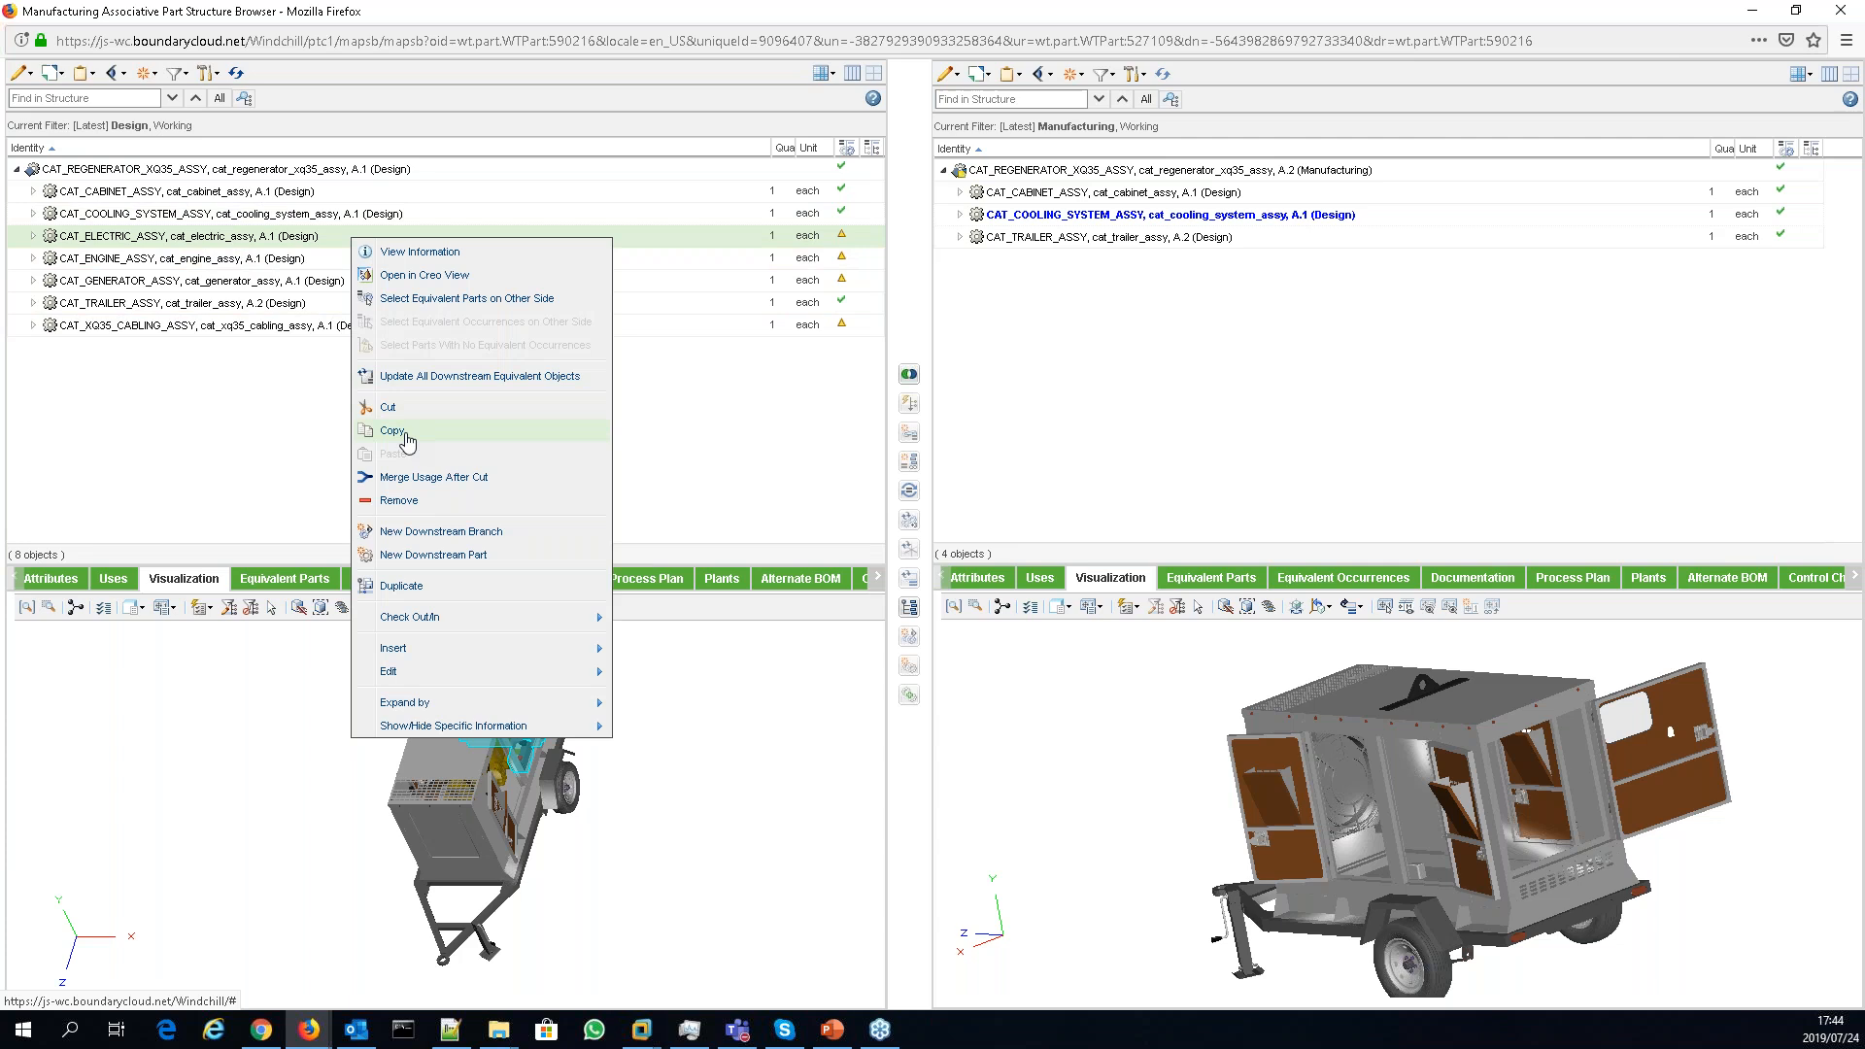
click(394, 431)
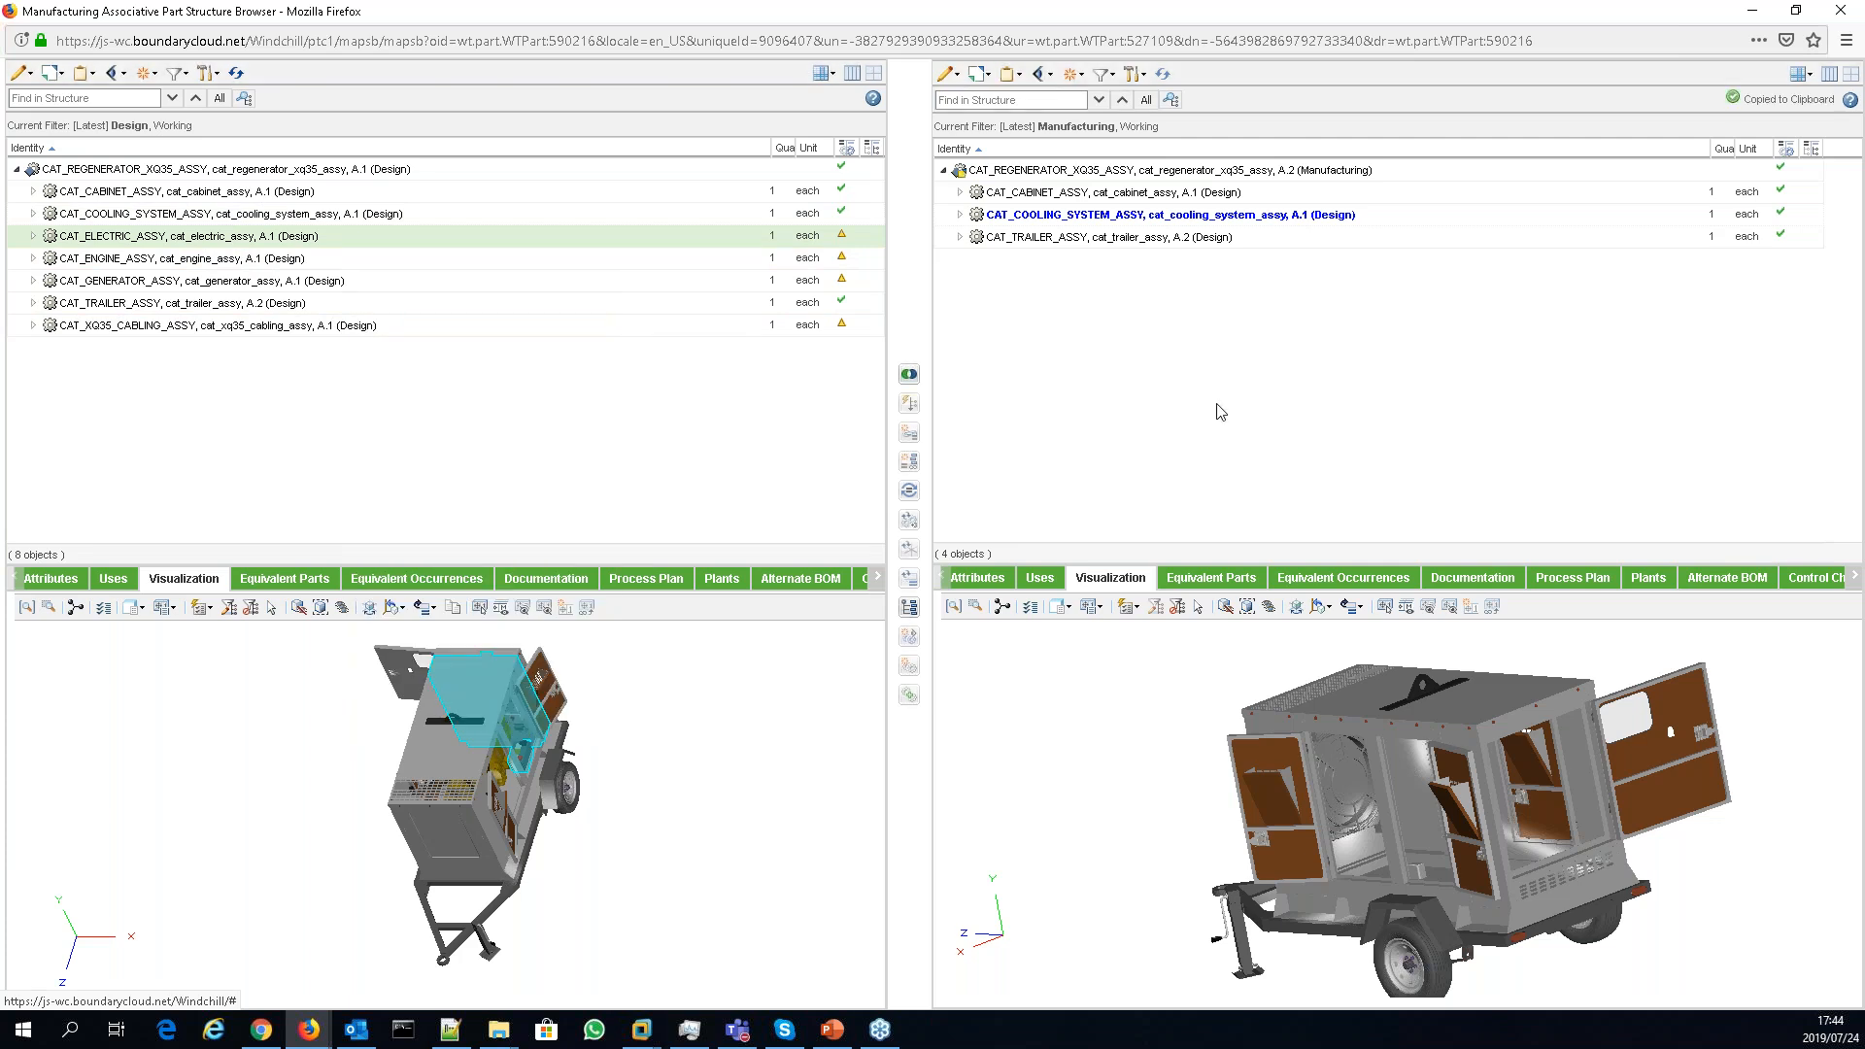
right_click(1148, 172)
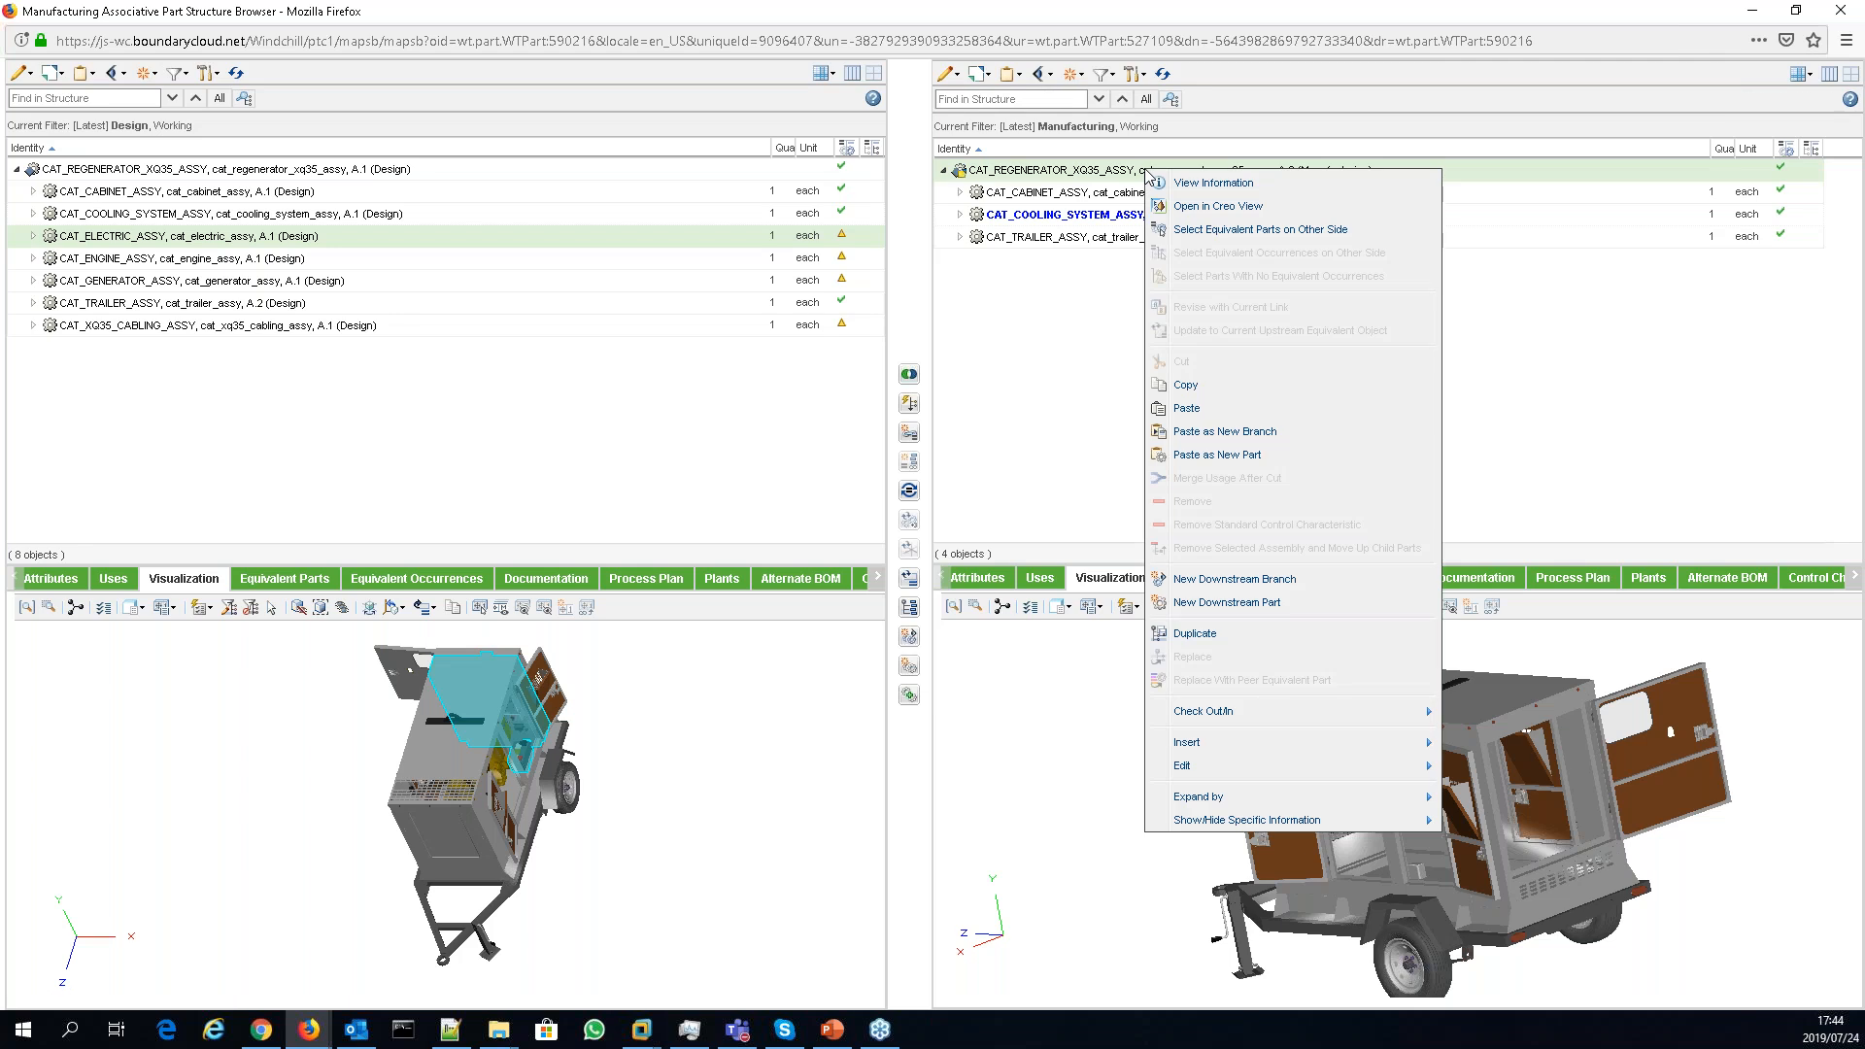
click(1272, 431)
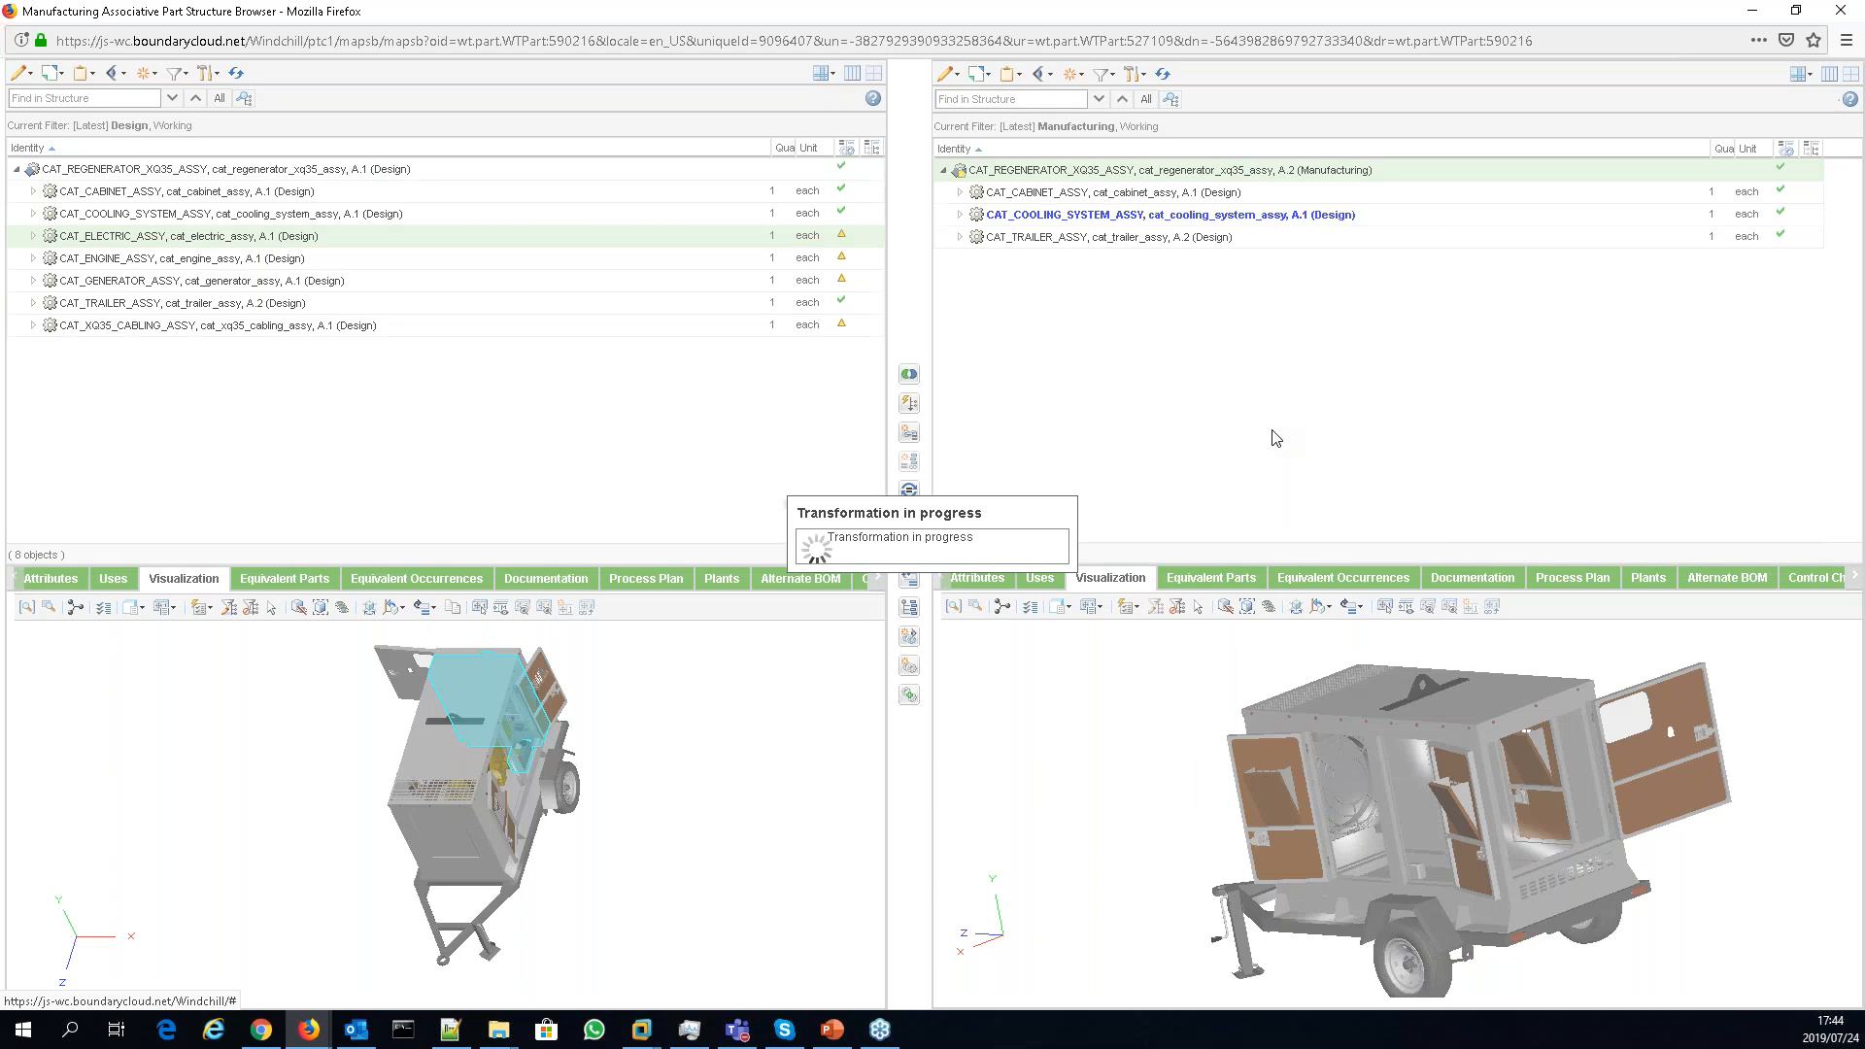
- Review the downstream BOM types and alternate BOM numbers offered for the new branch, leaving both fields blank
click(883, 335)
click(918, 374)
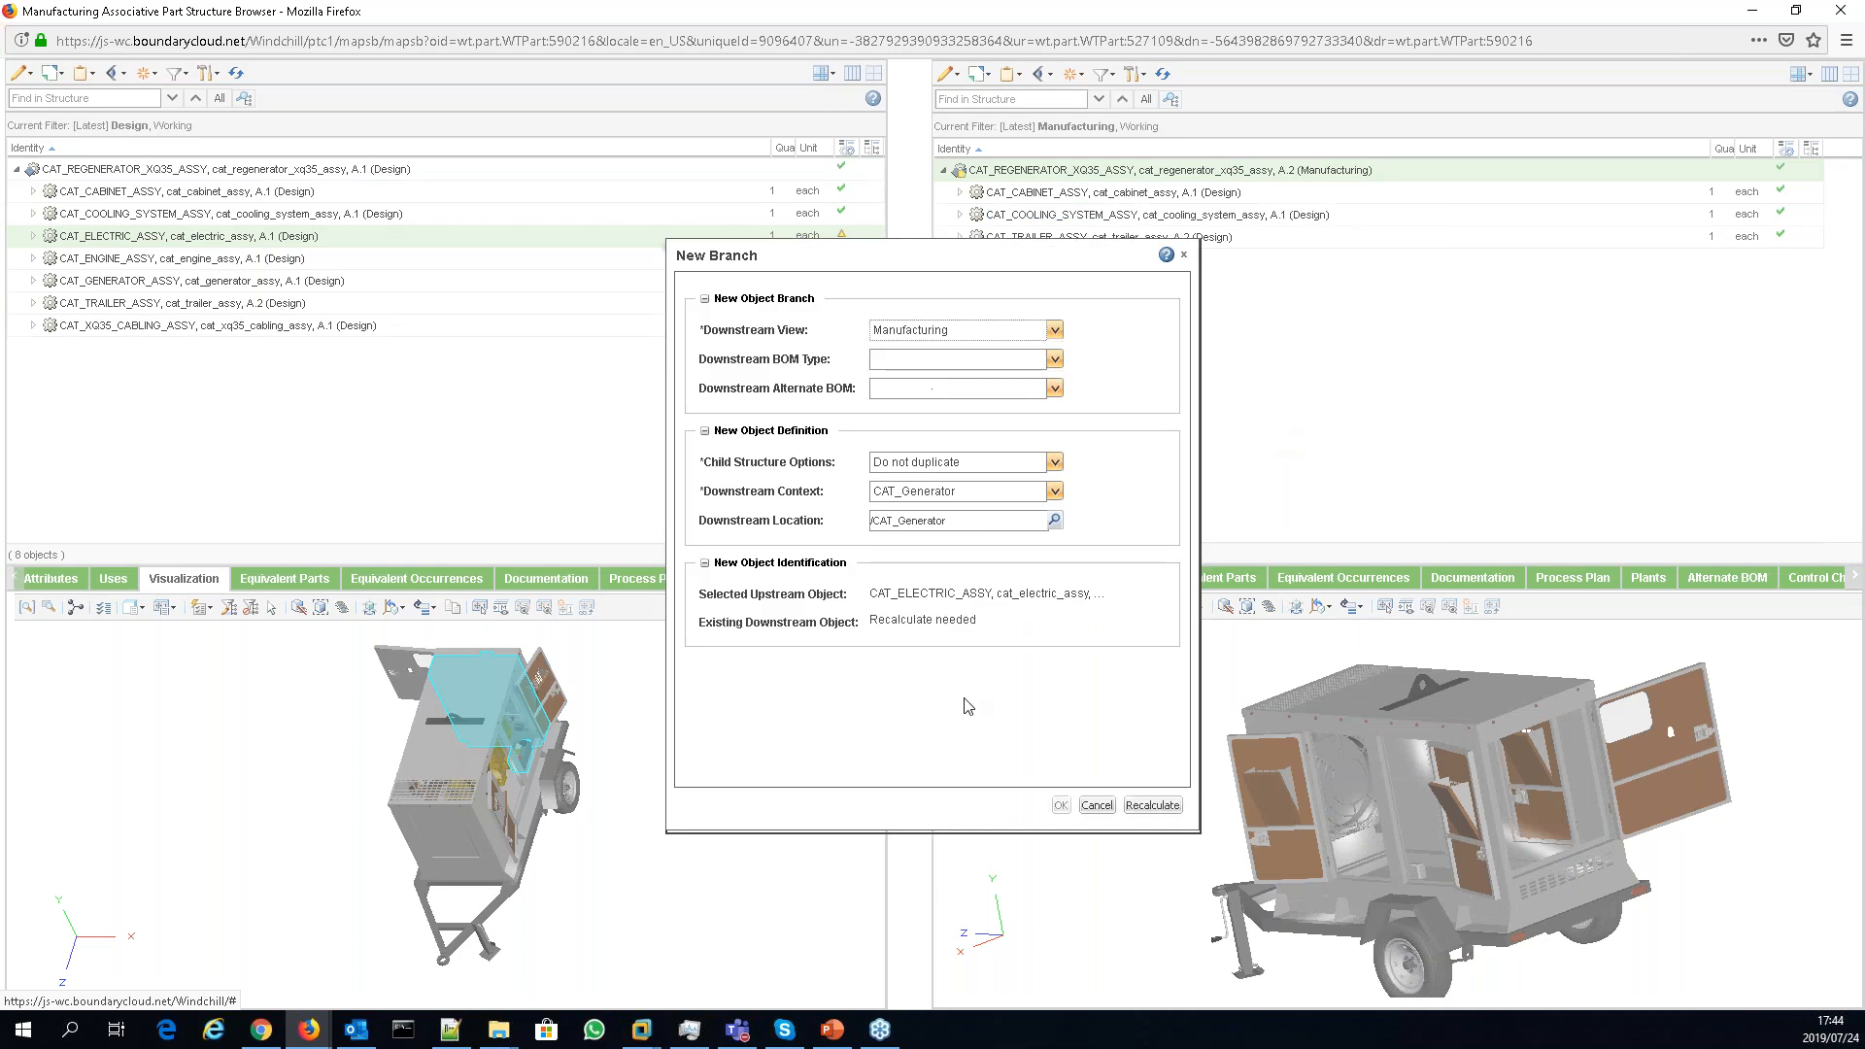
click(918, 362)
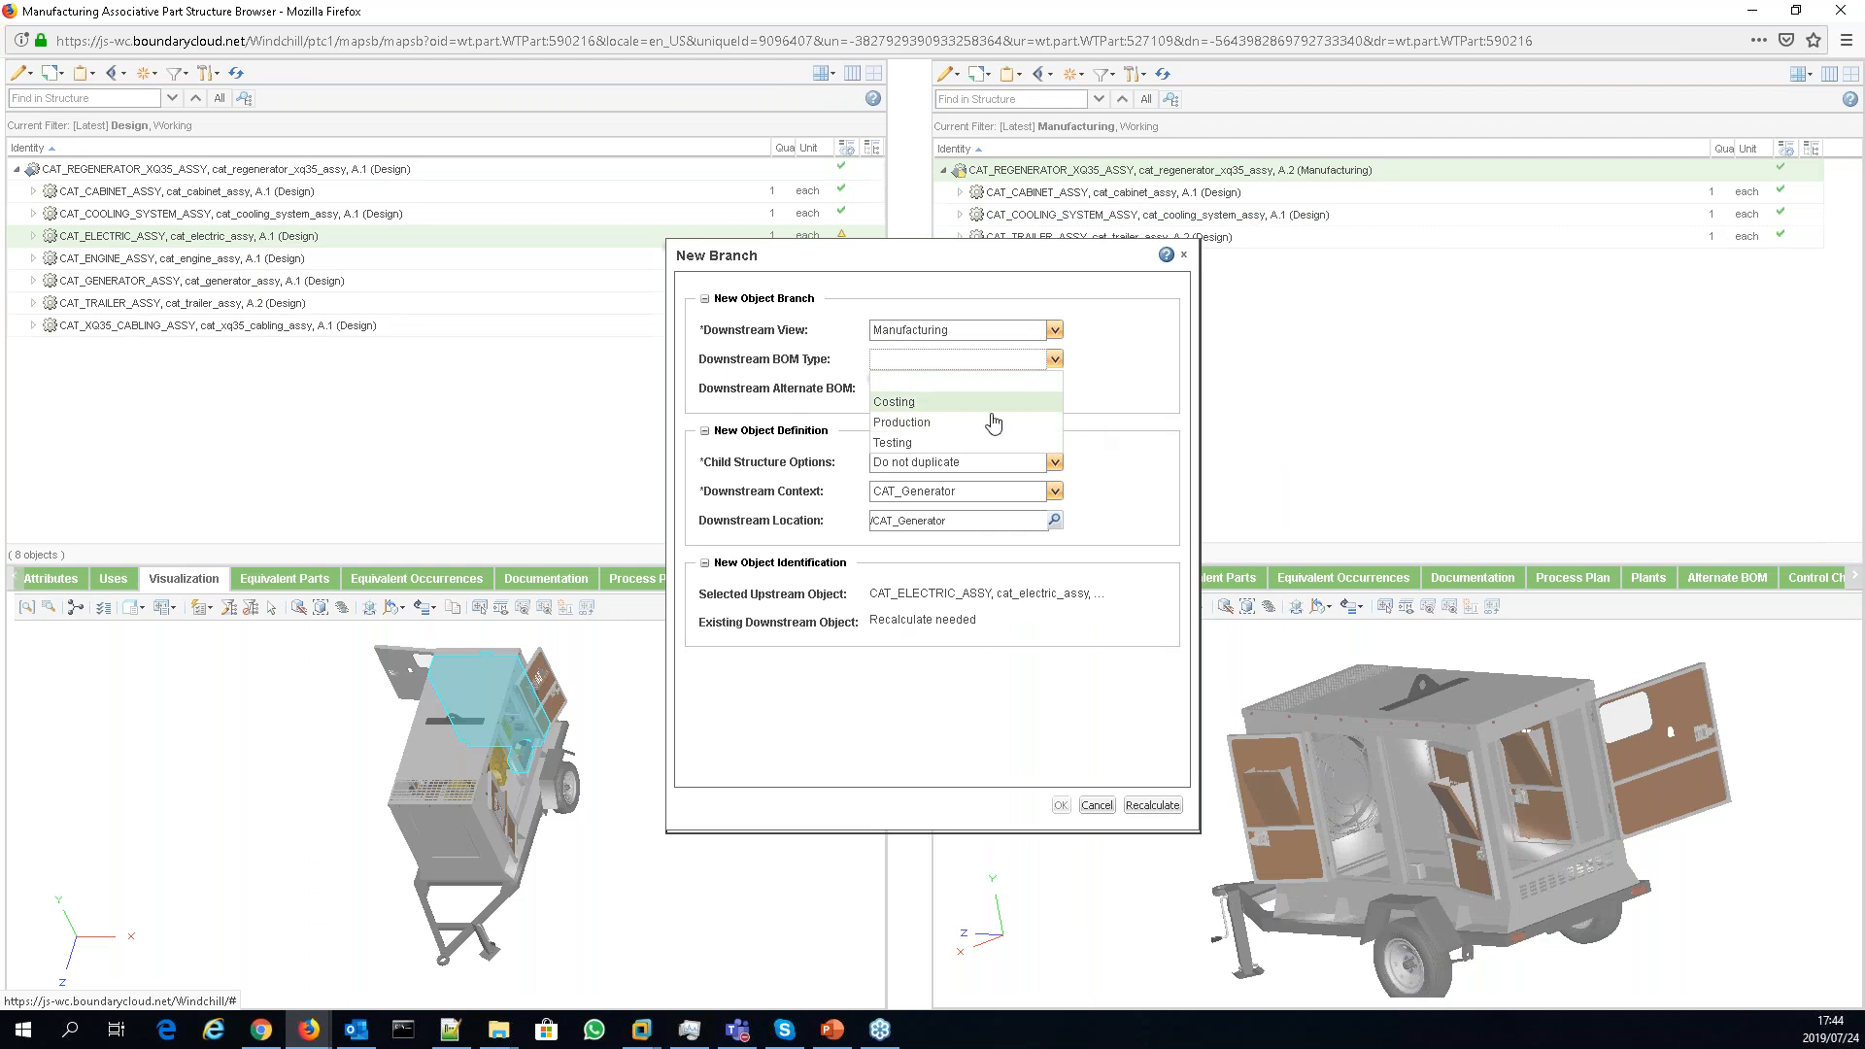
click(1151, 396)
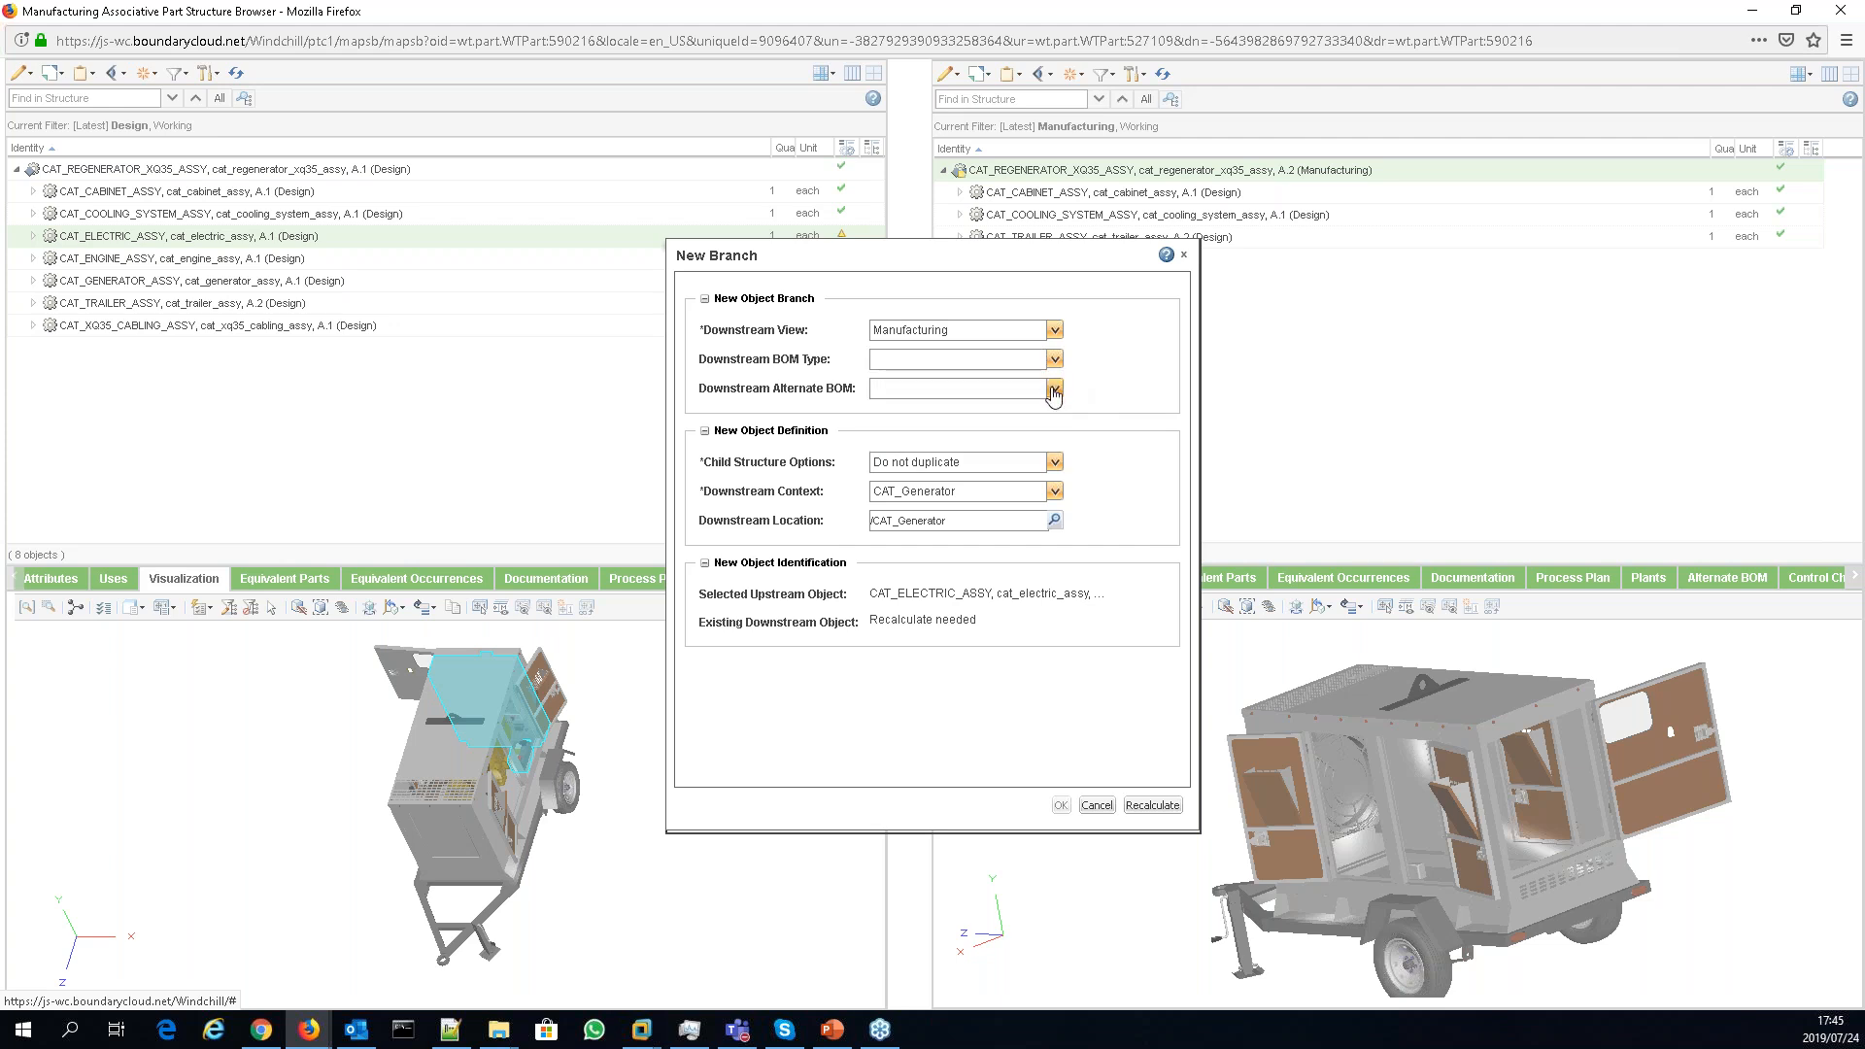
click(1054, 390)
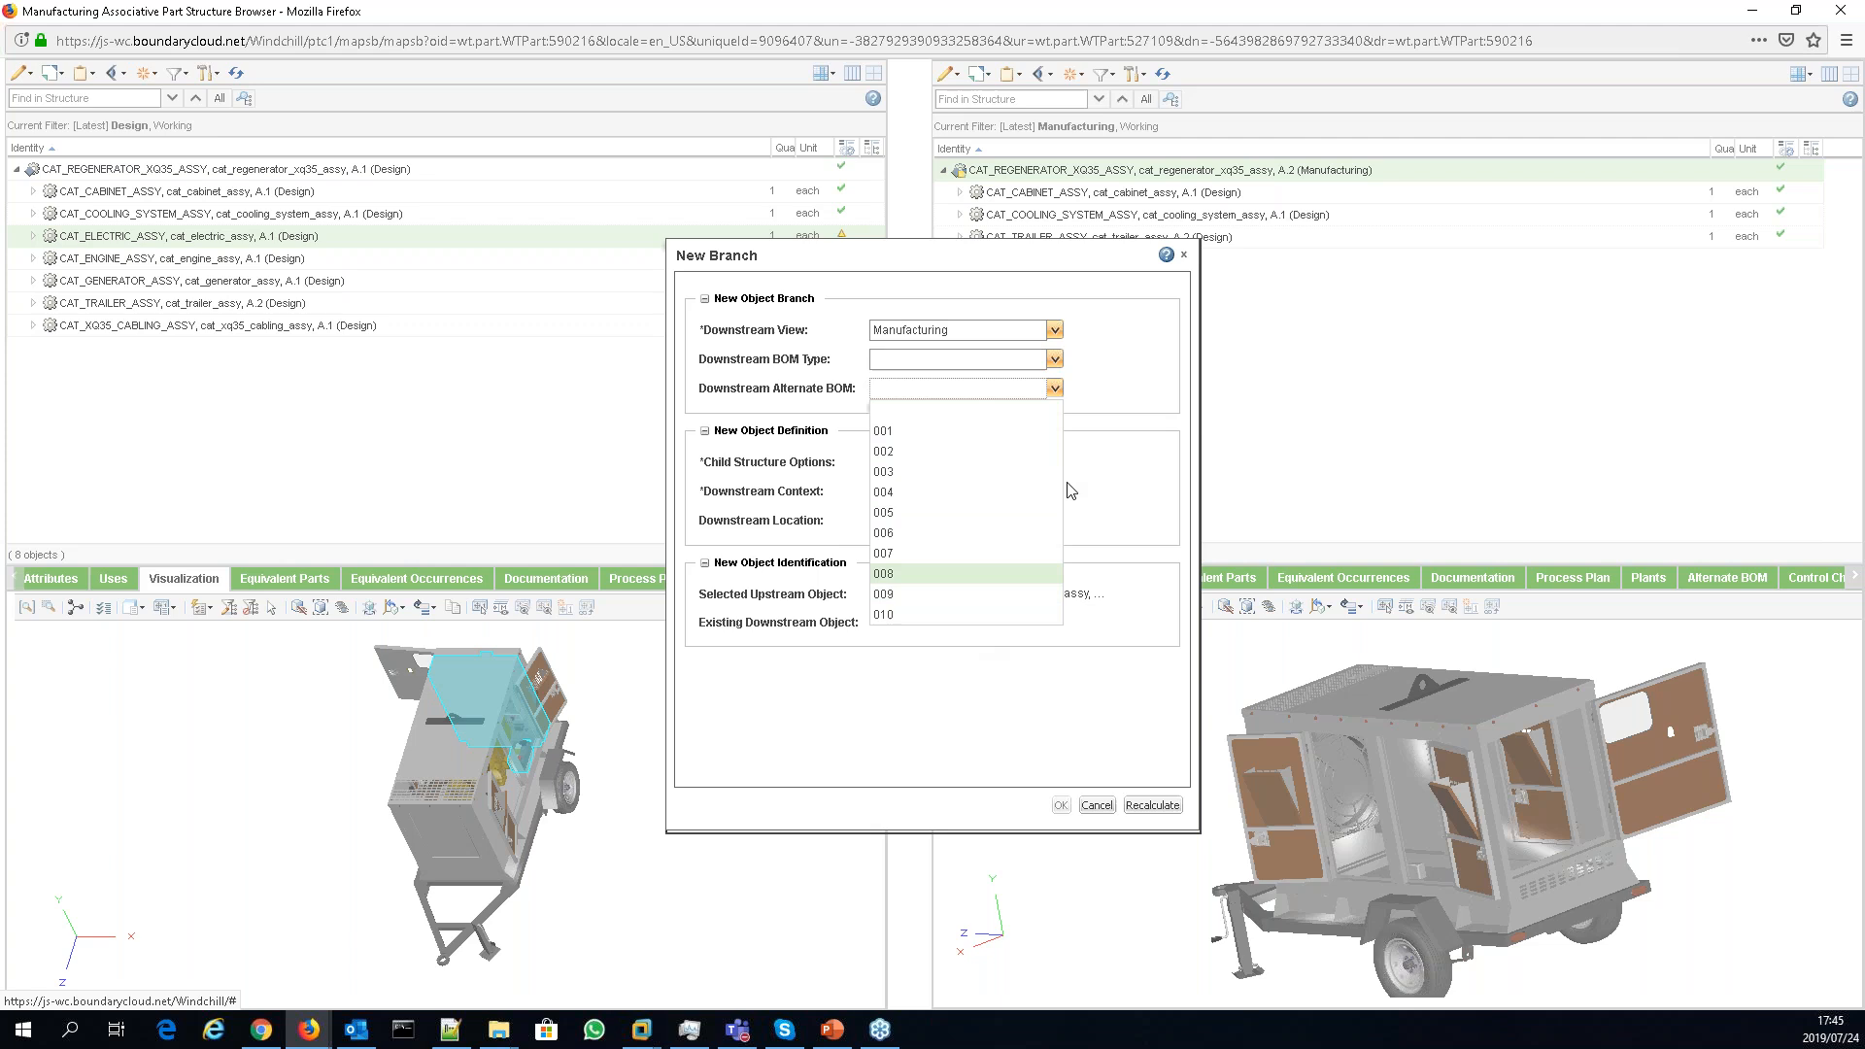
click(1146, 393)
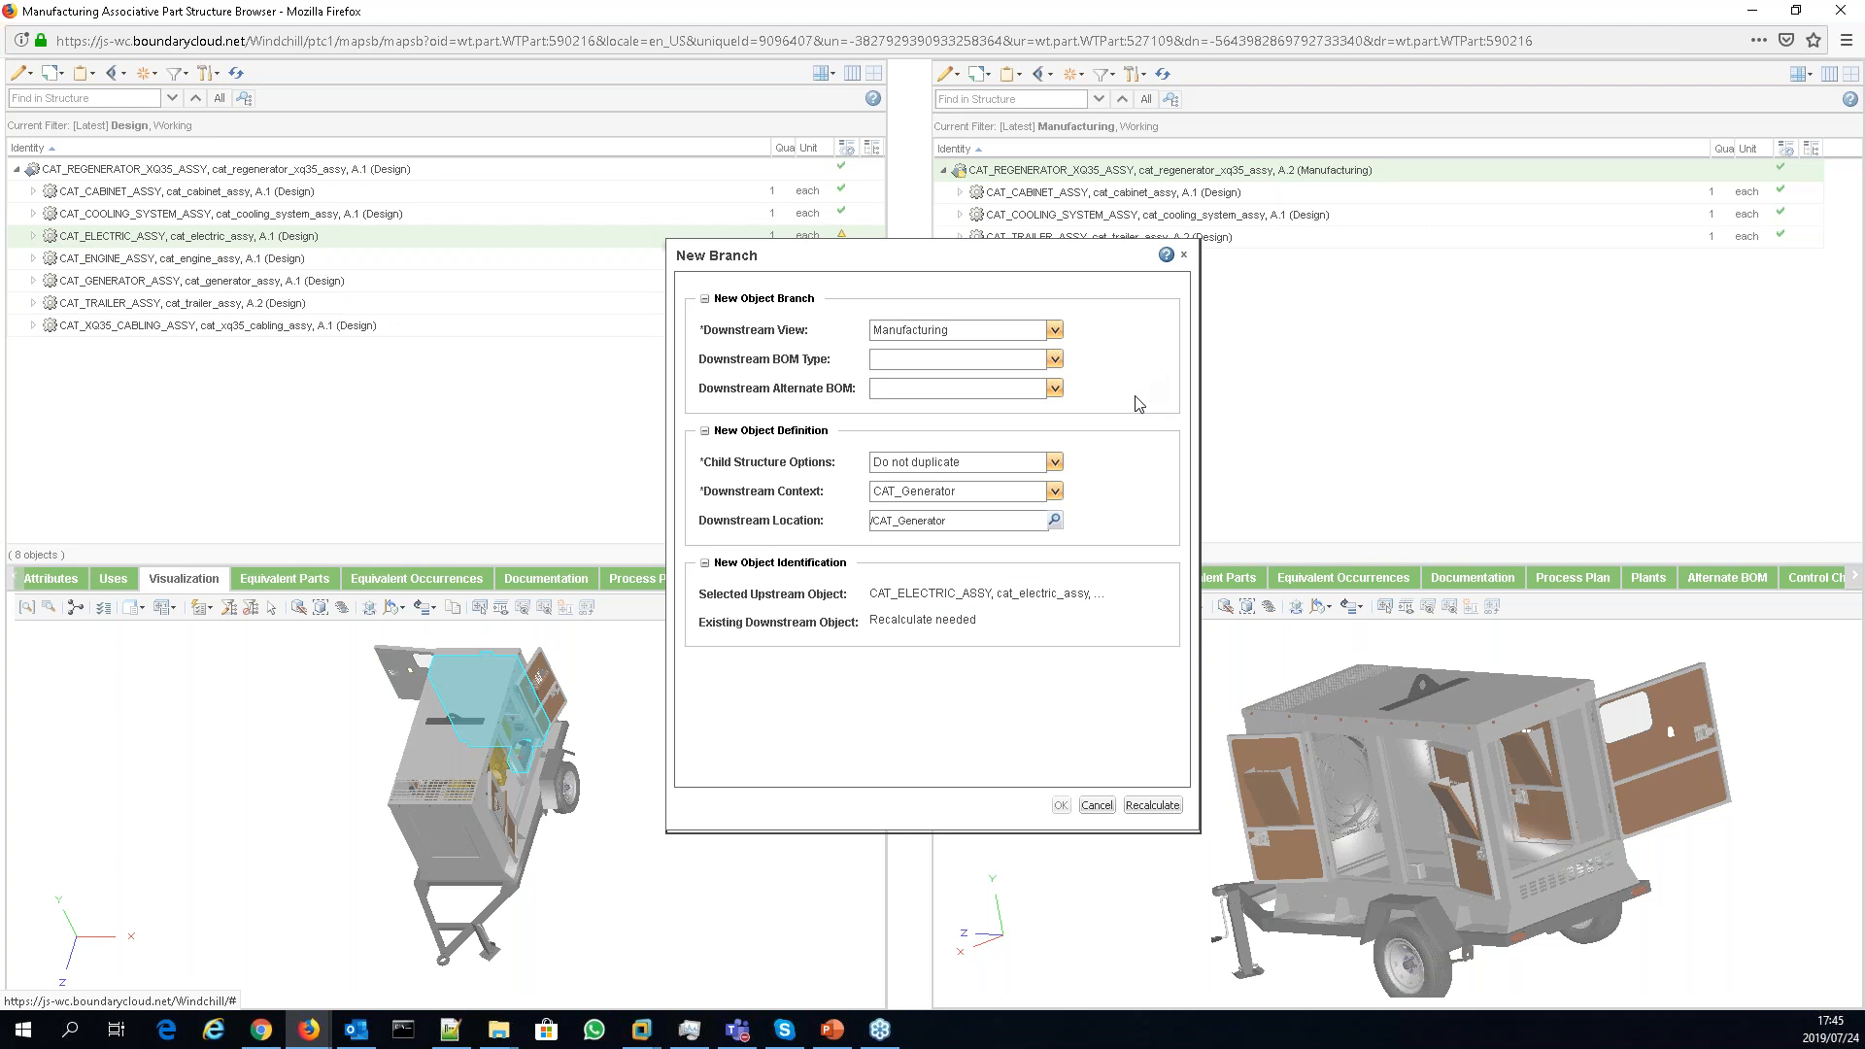
- Set the new branch's child structure option to Duplicate without propagating, then recalculate and create the manufacturing branch
click(1055, 463)
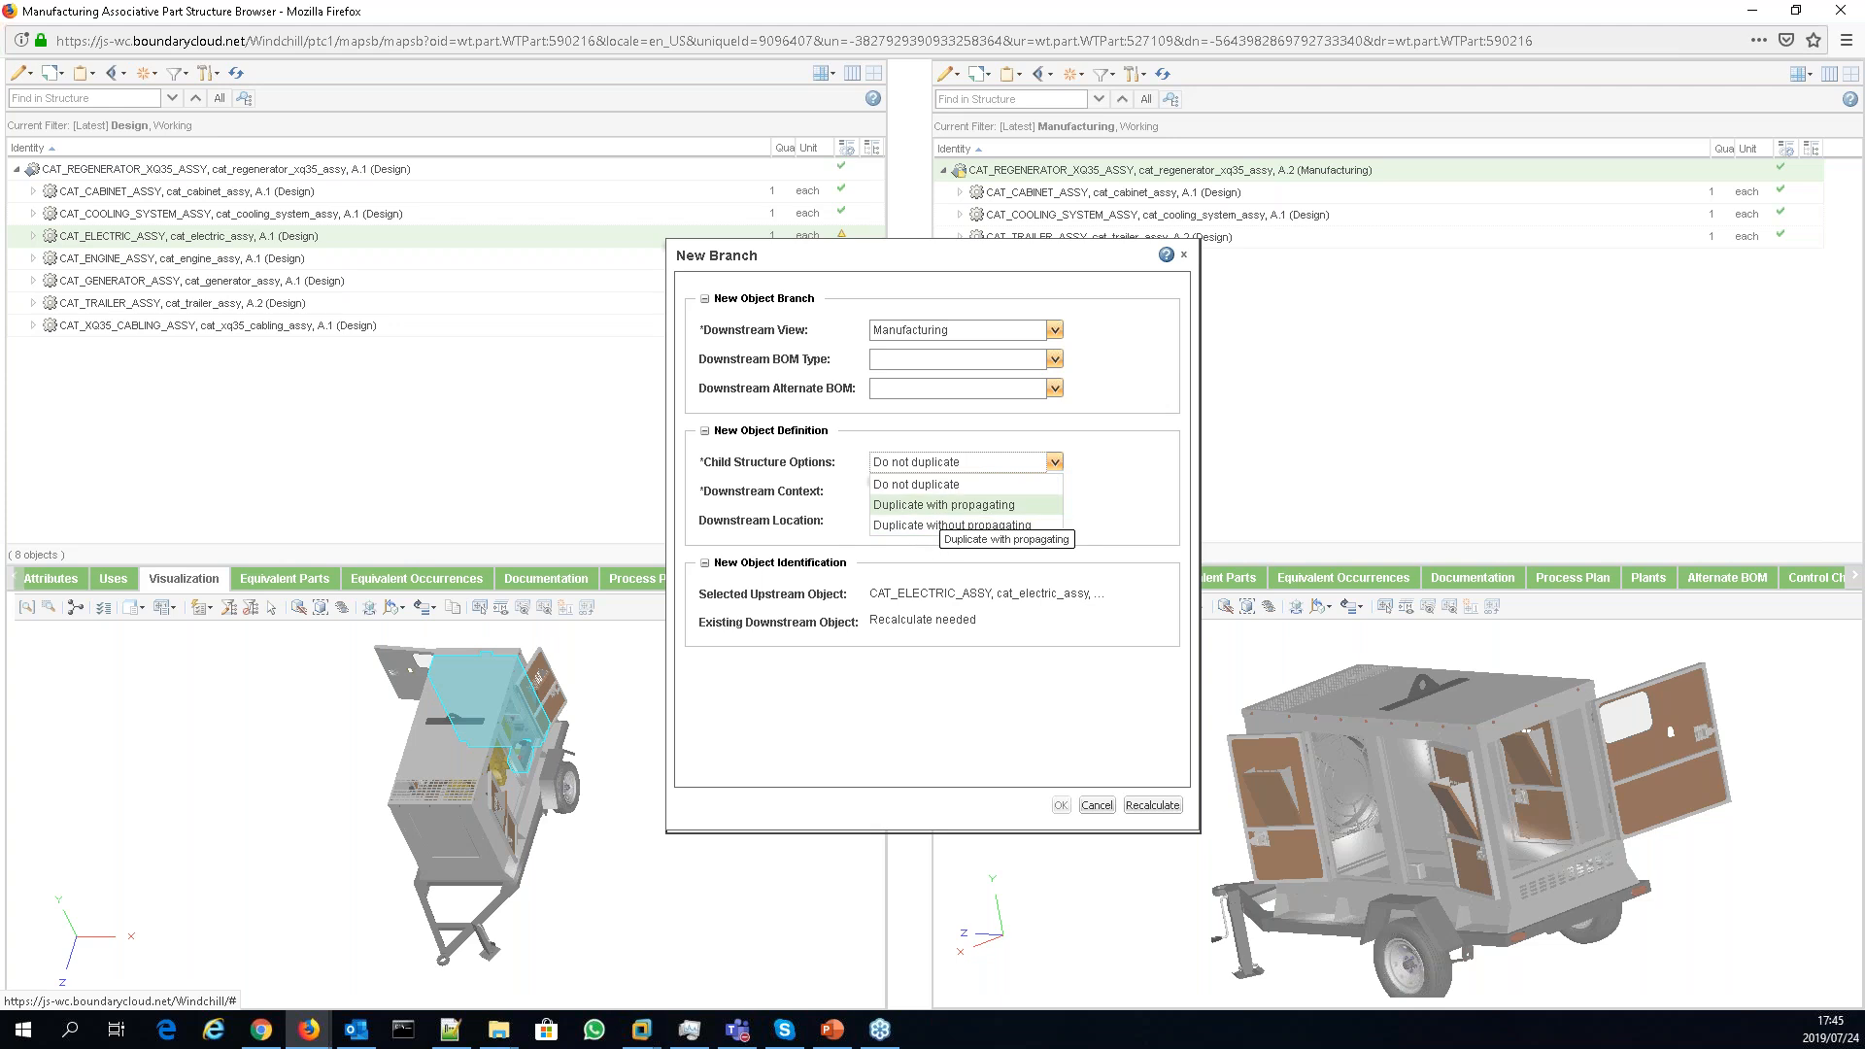
click(927, 528)
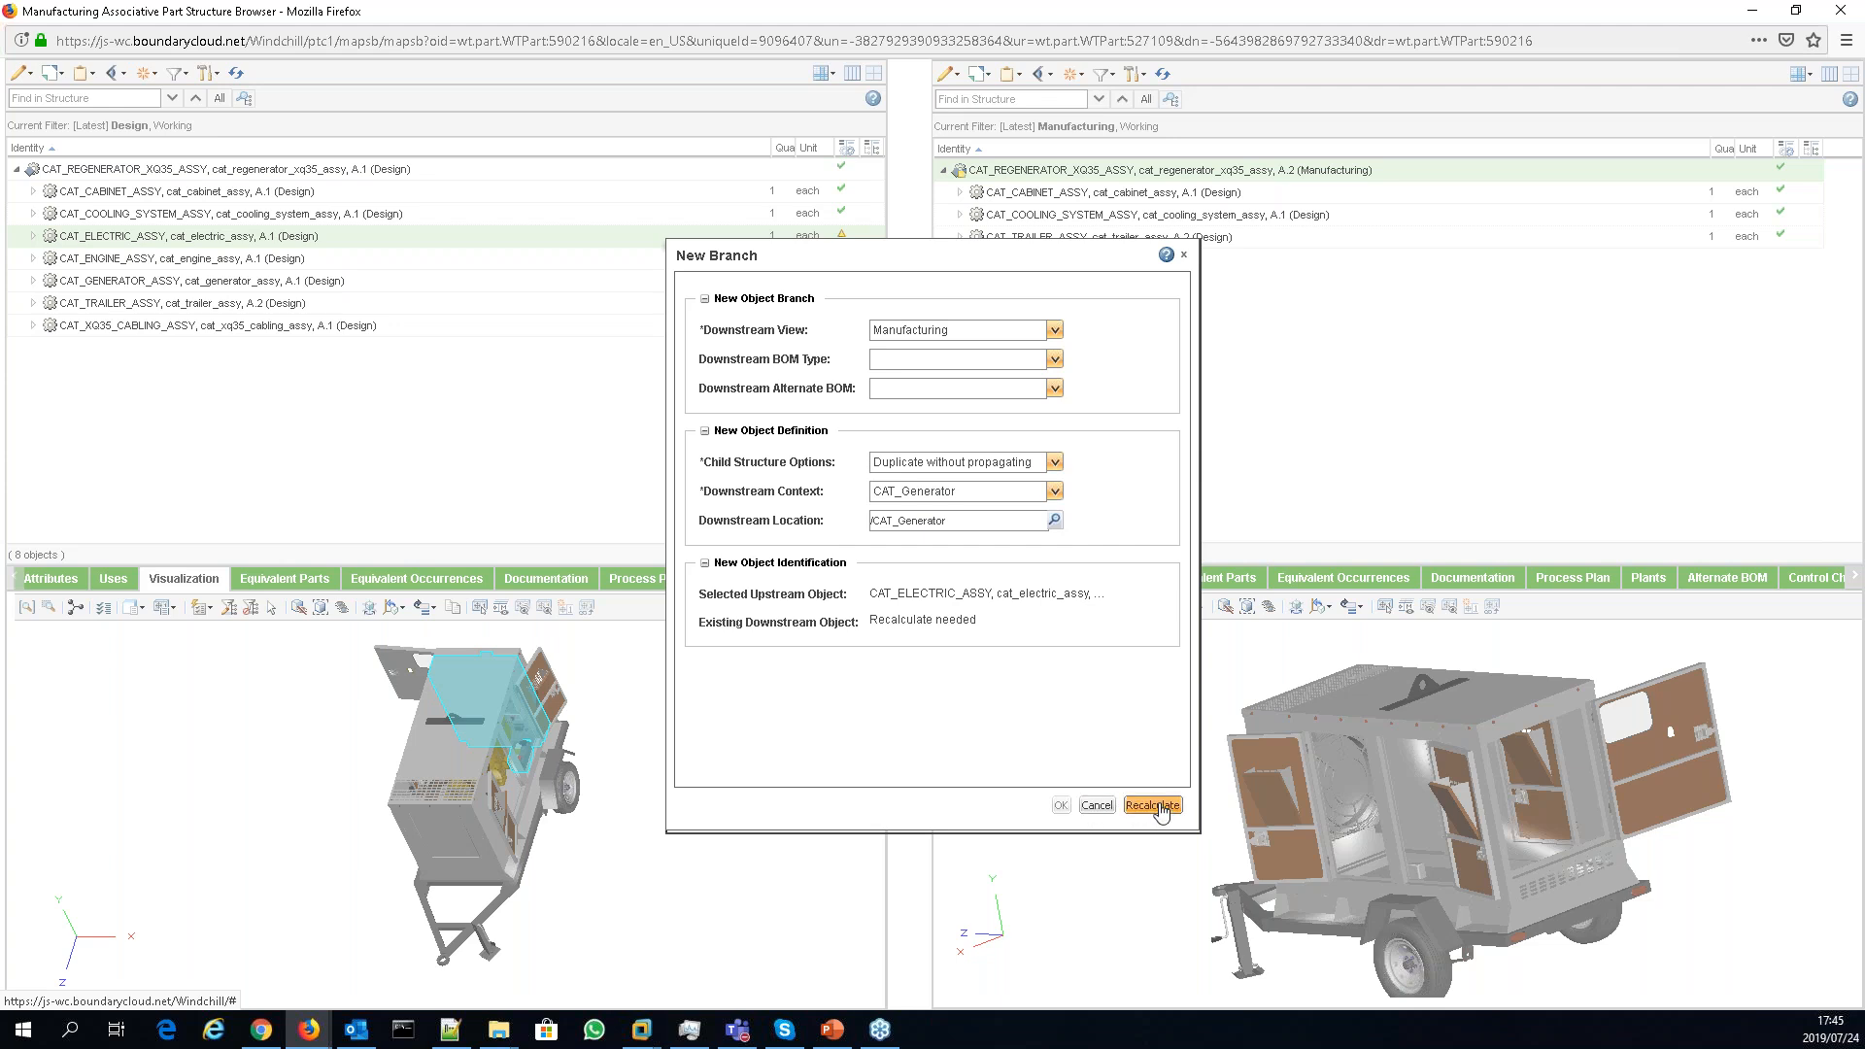
click(1054, 463)
click(1004, 483)
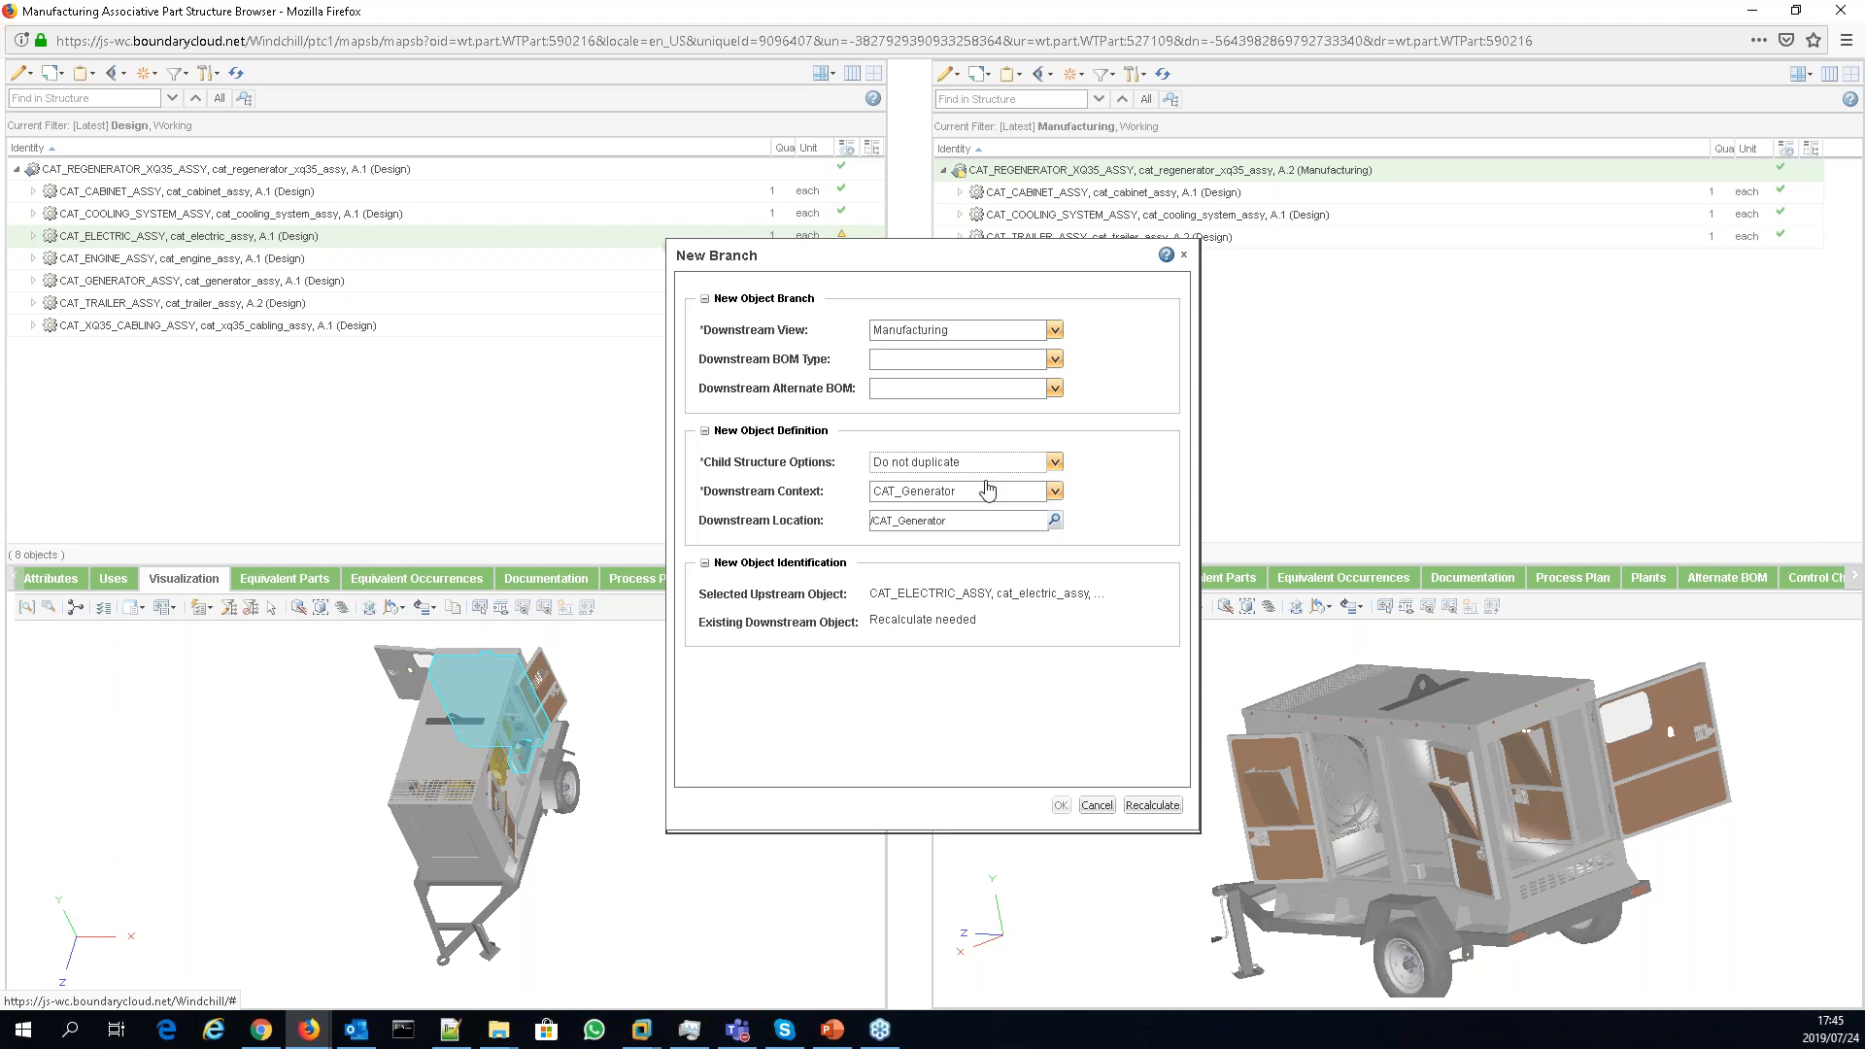
click(1010, 465)
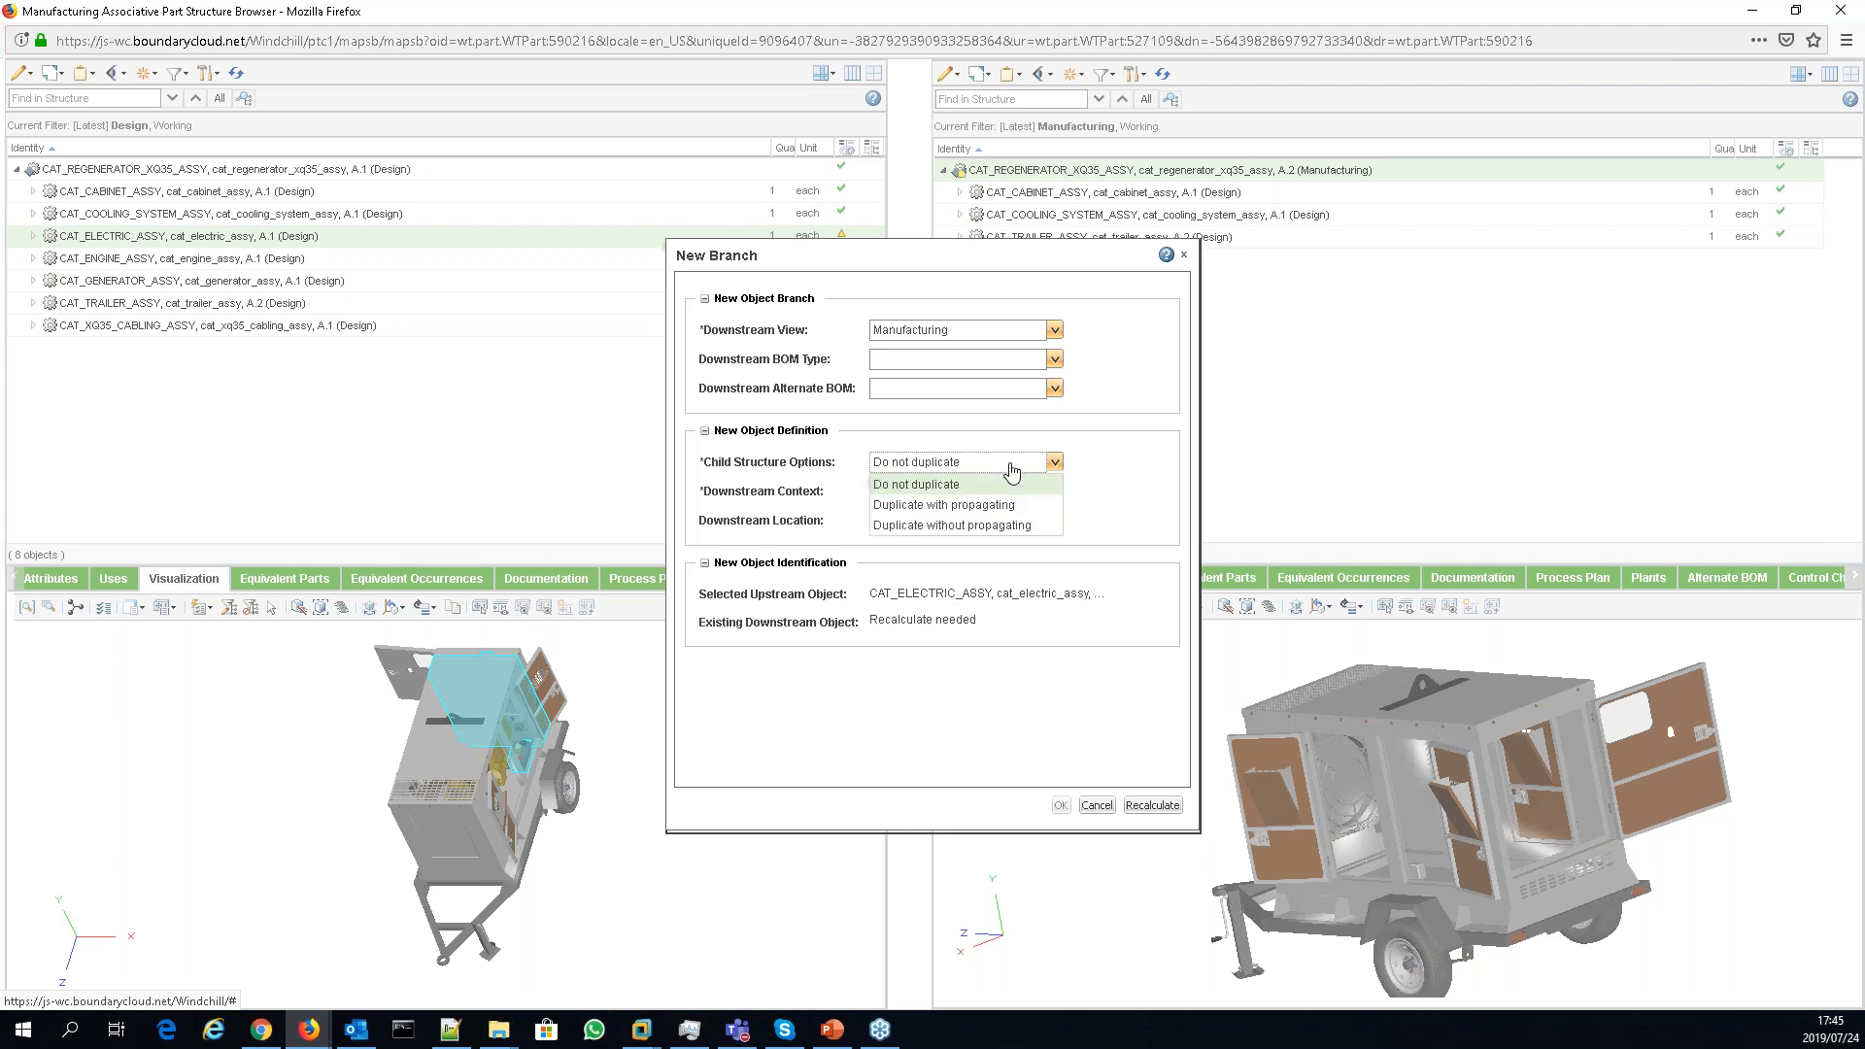
click(957, 524)
click(1165, 807)
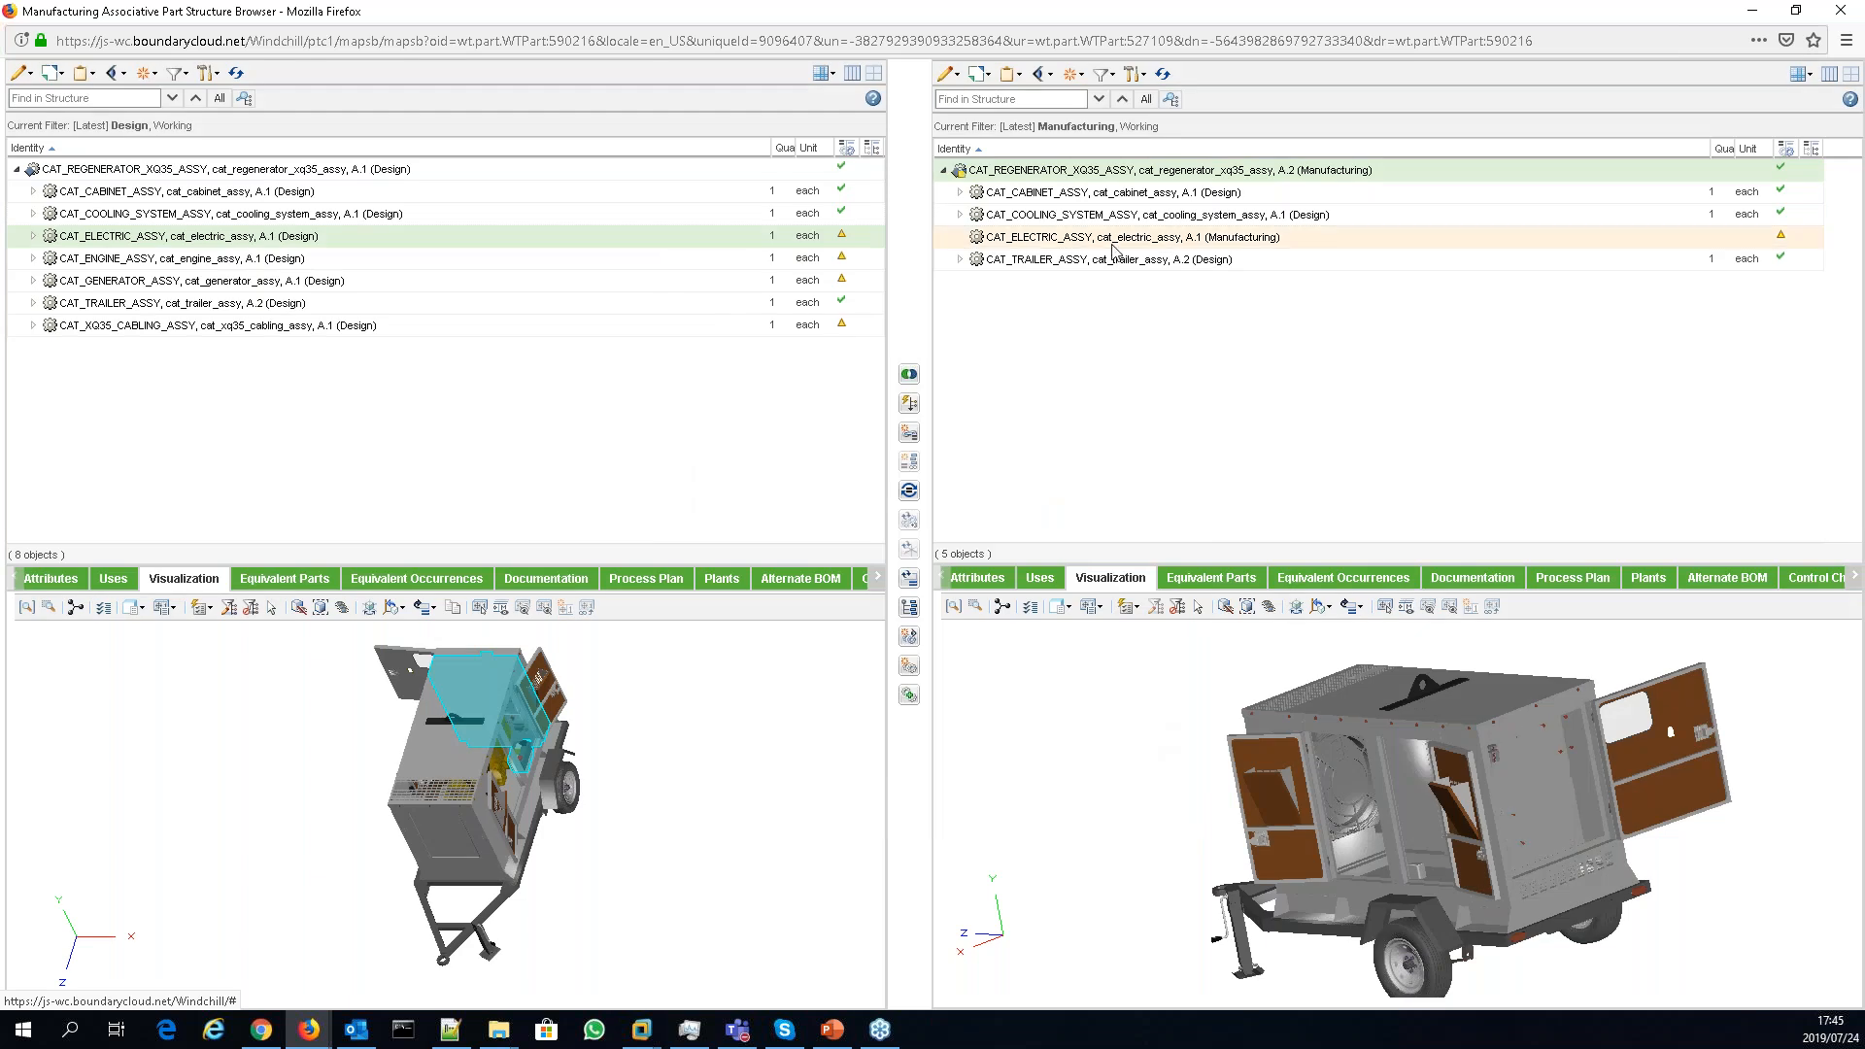
- Expand the manufacturing CAT_ELECTRIC_ASSY and paste a copy of the design structure's CAT_GENERATOR_ASSY into it
click(1065, 241)
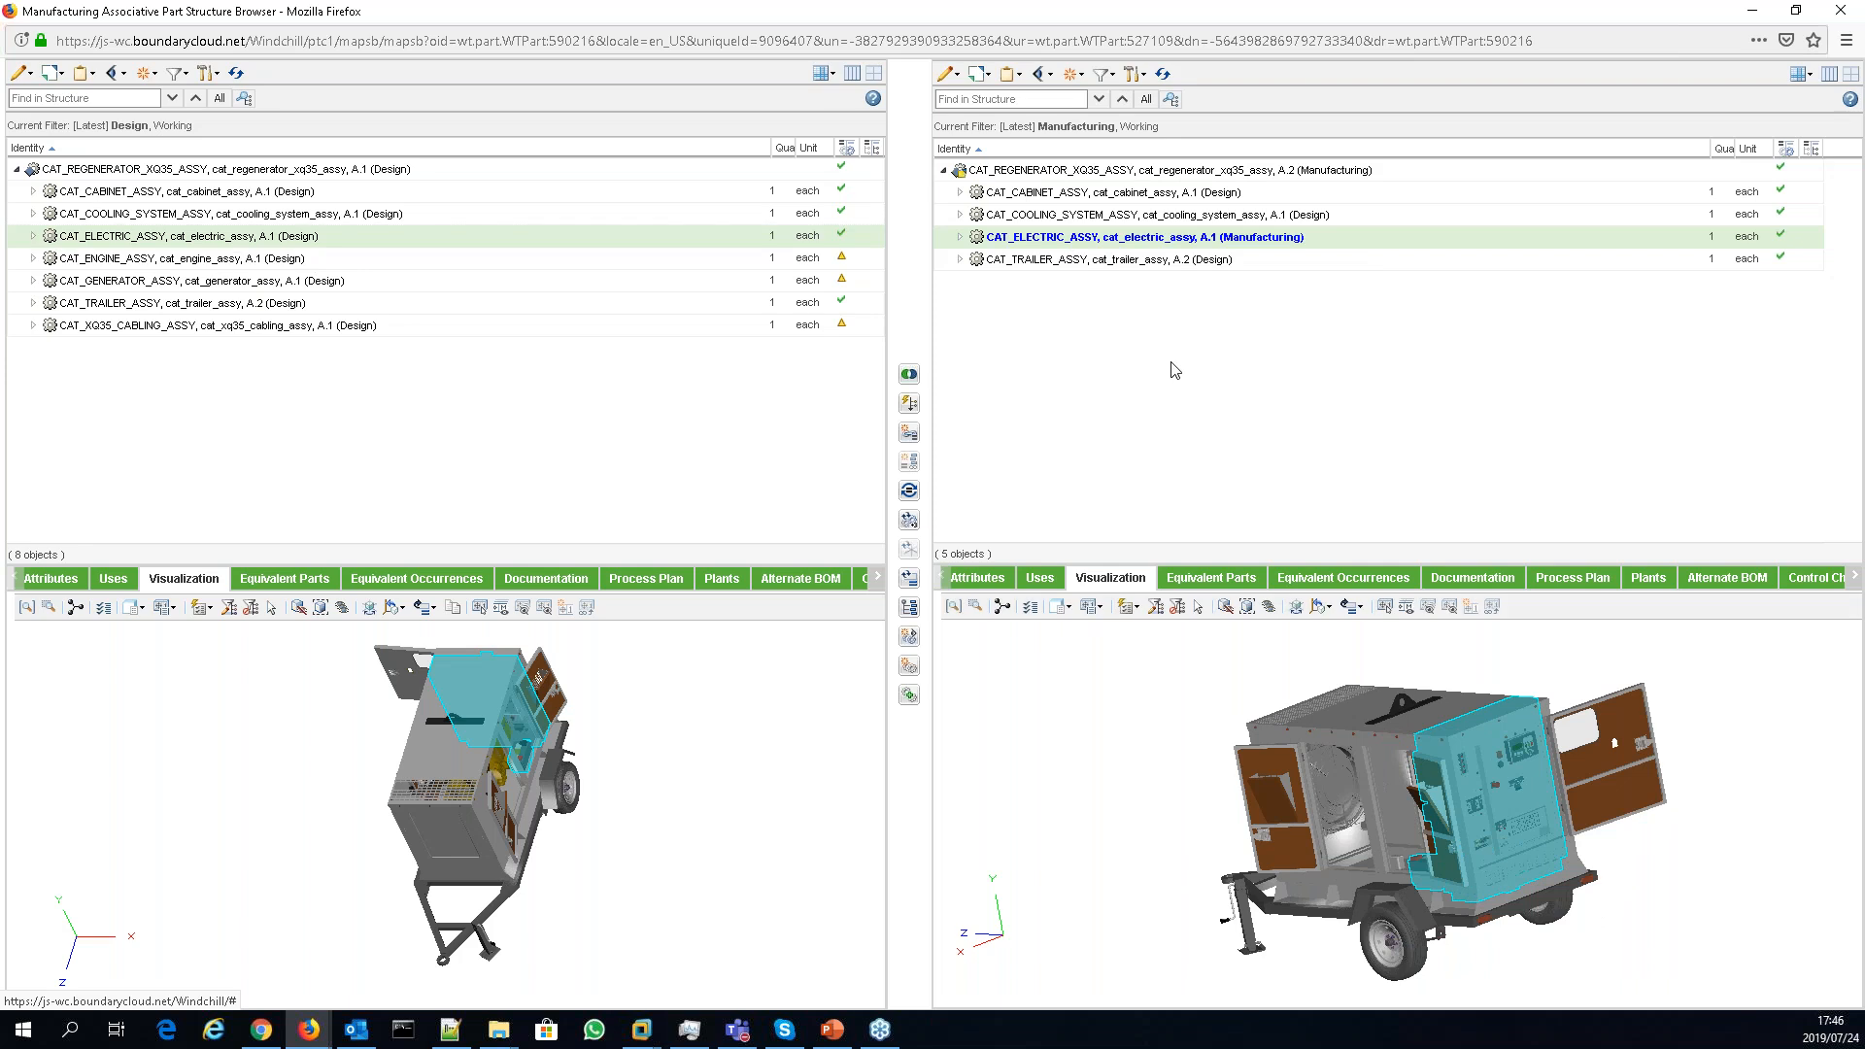
click(961, 237)
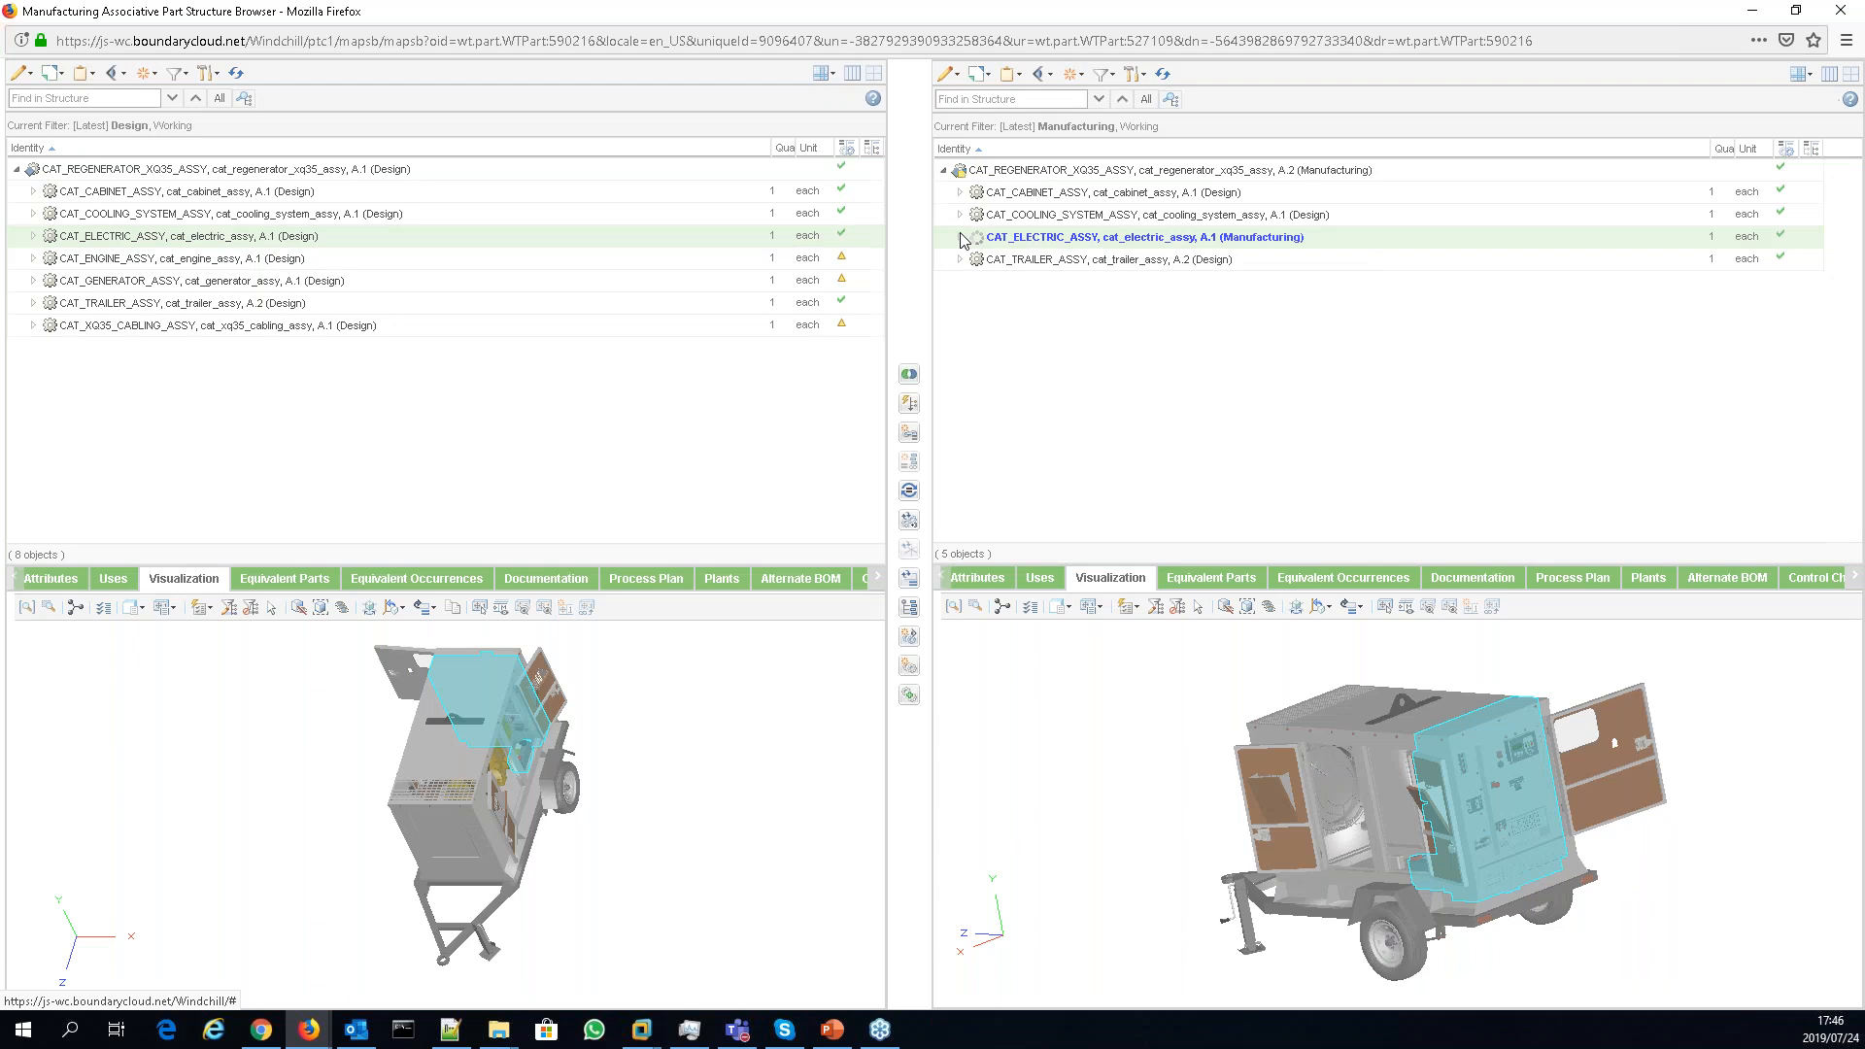
click(37, 256)
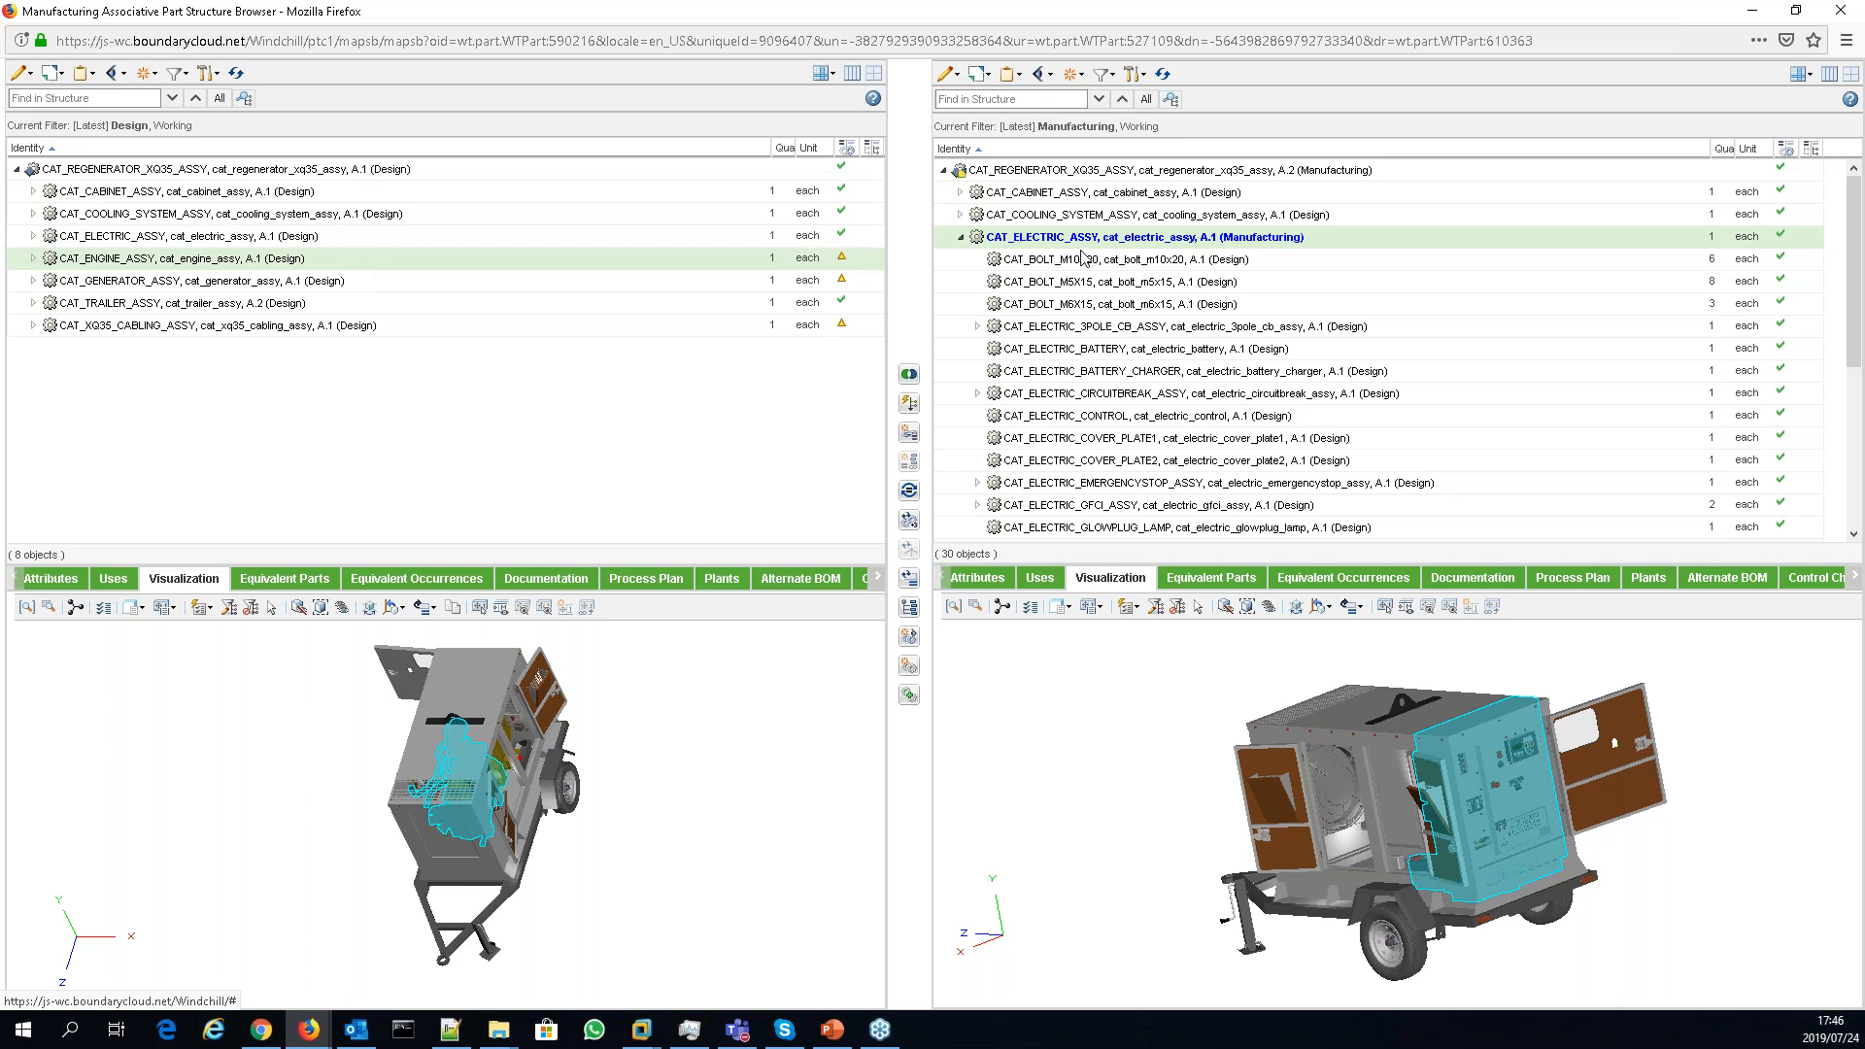
click(198, 286)
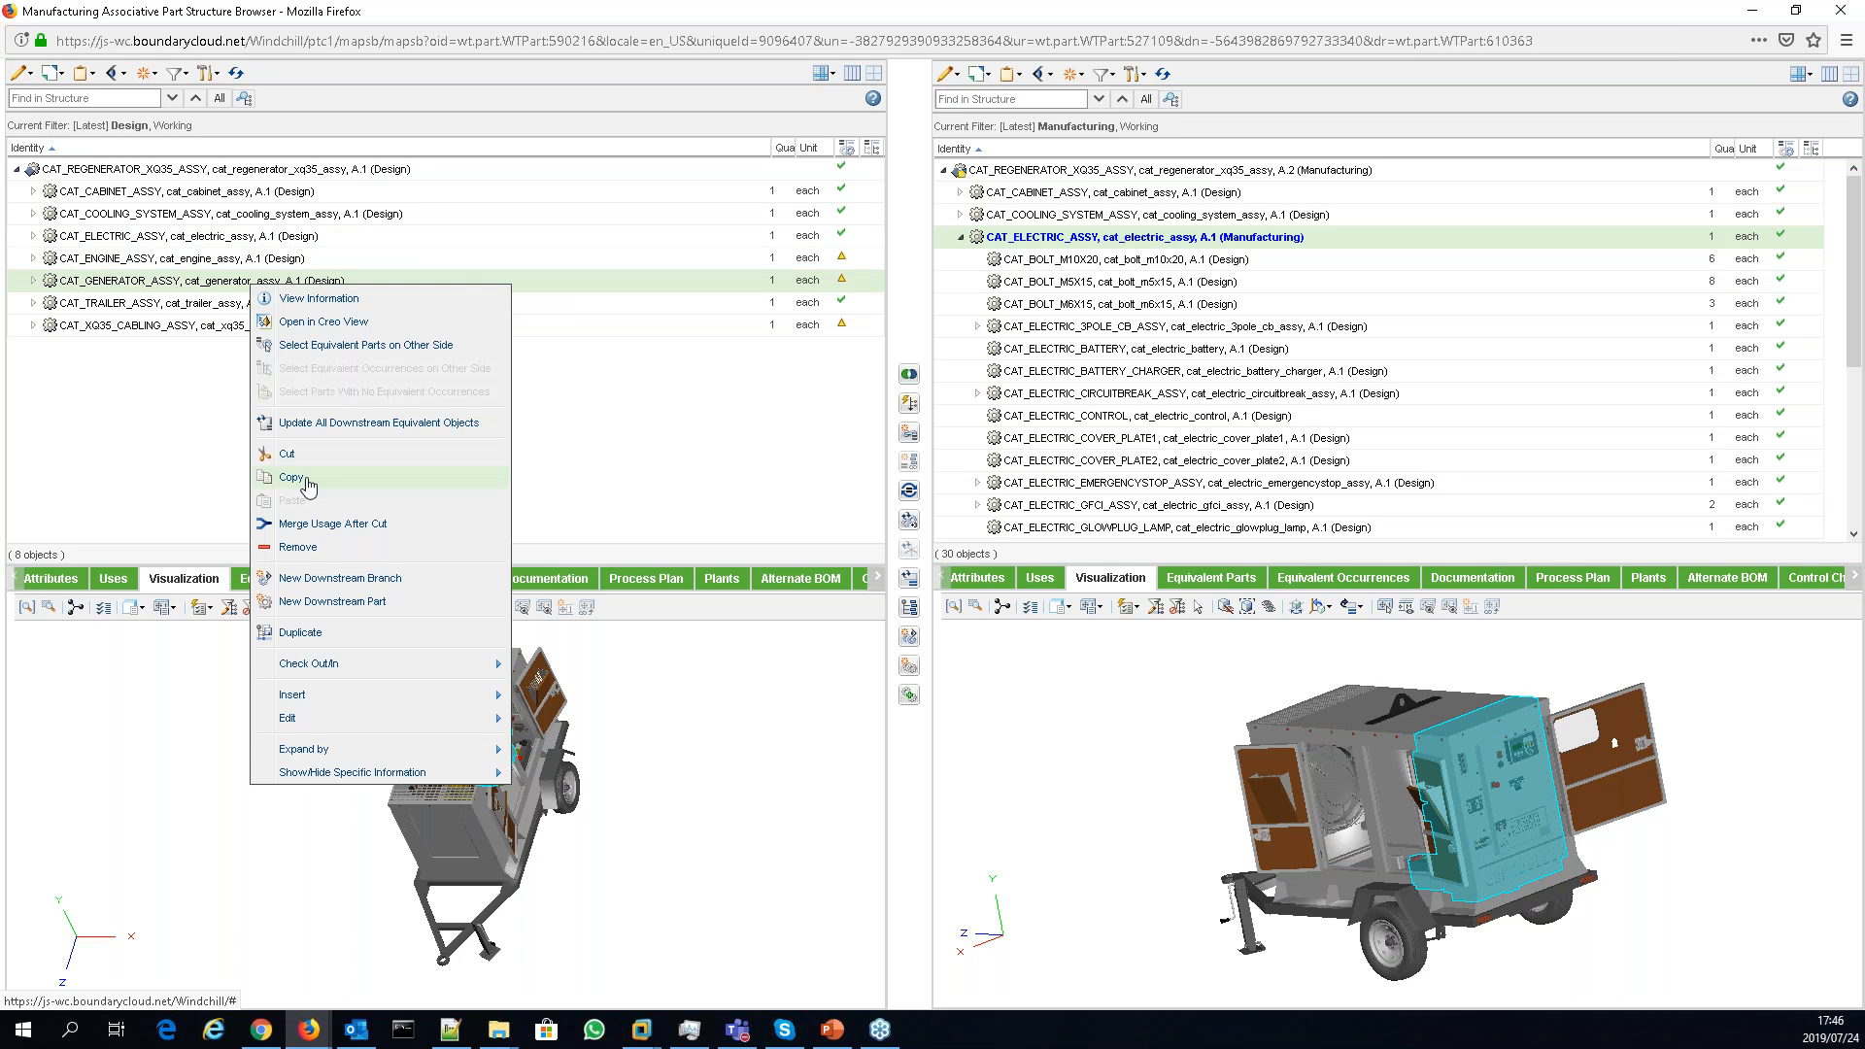
click(308, 482)
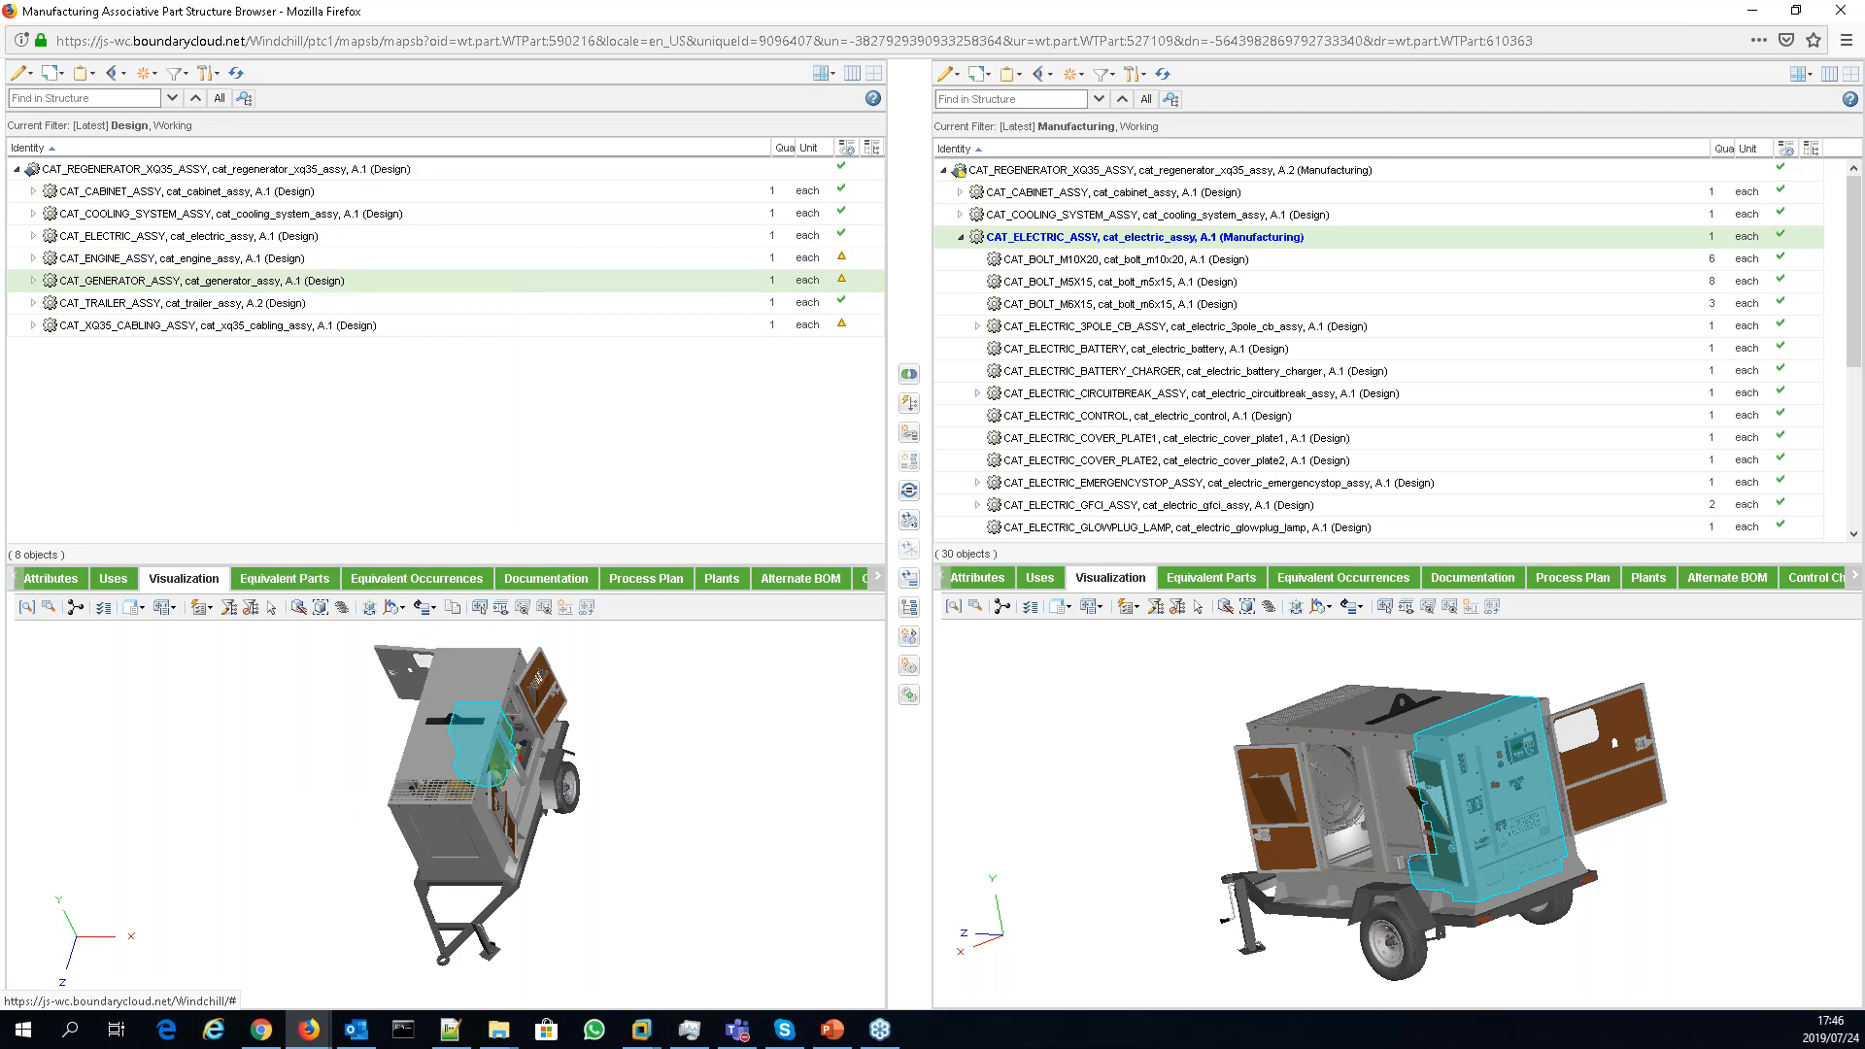
right_click(1048, 242)
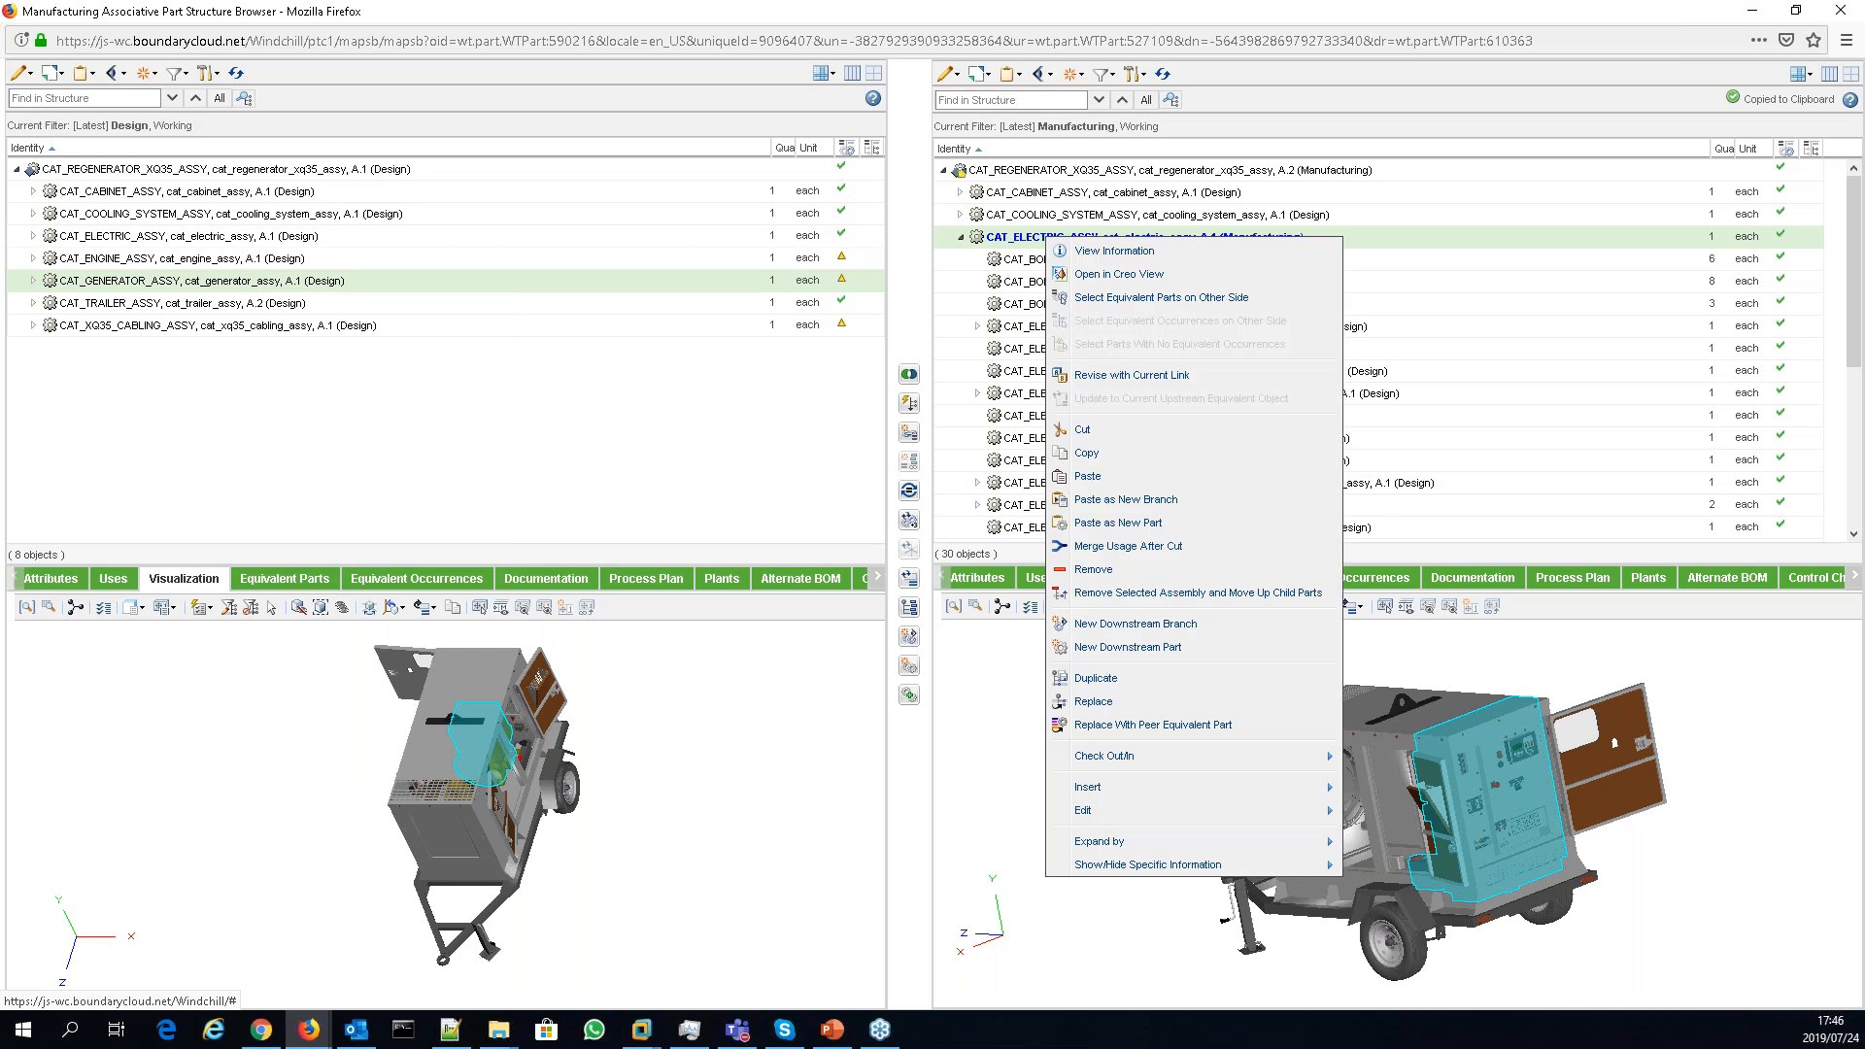
click(1120, 479)
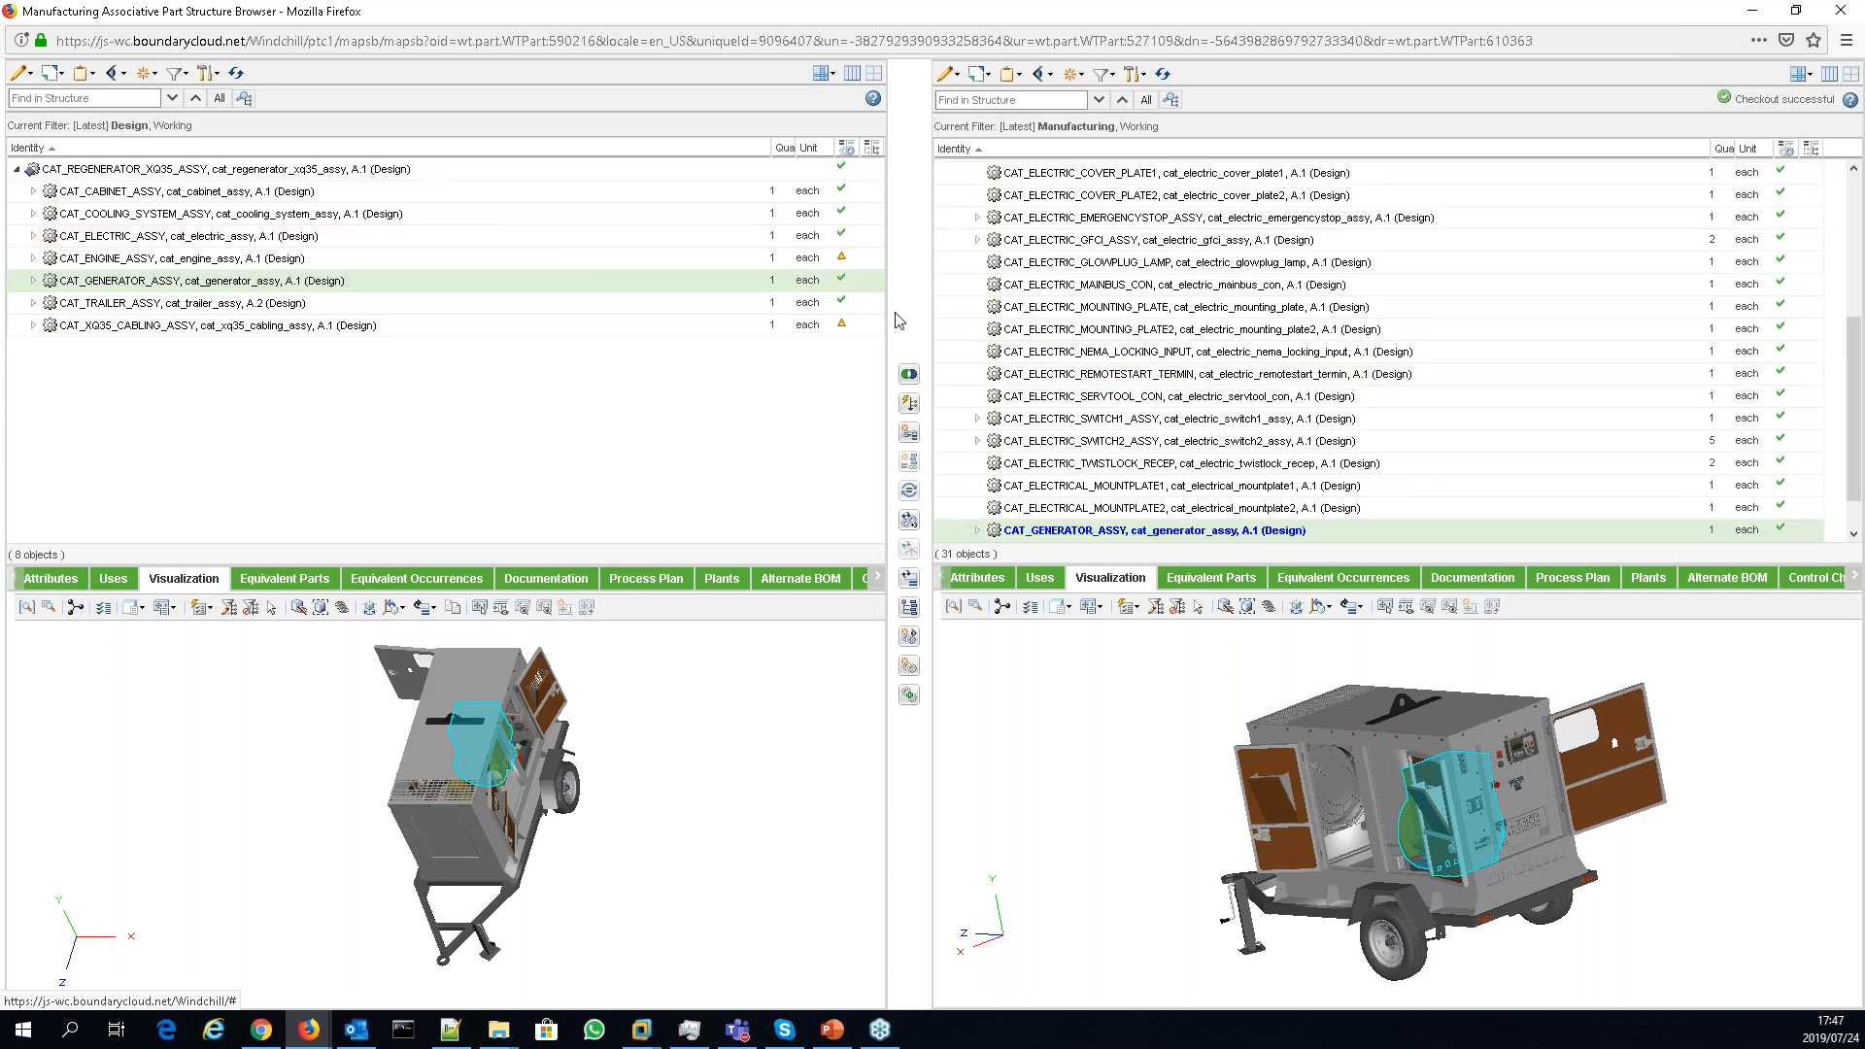
- Examine the child parts of the manufacturing CAT_ELECTRIC_ASSY and the generator's placement in the manufacturing 3D model
scroll(1176, 454, up, 1)
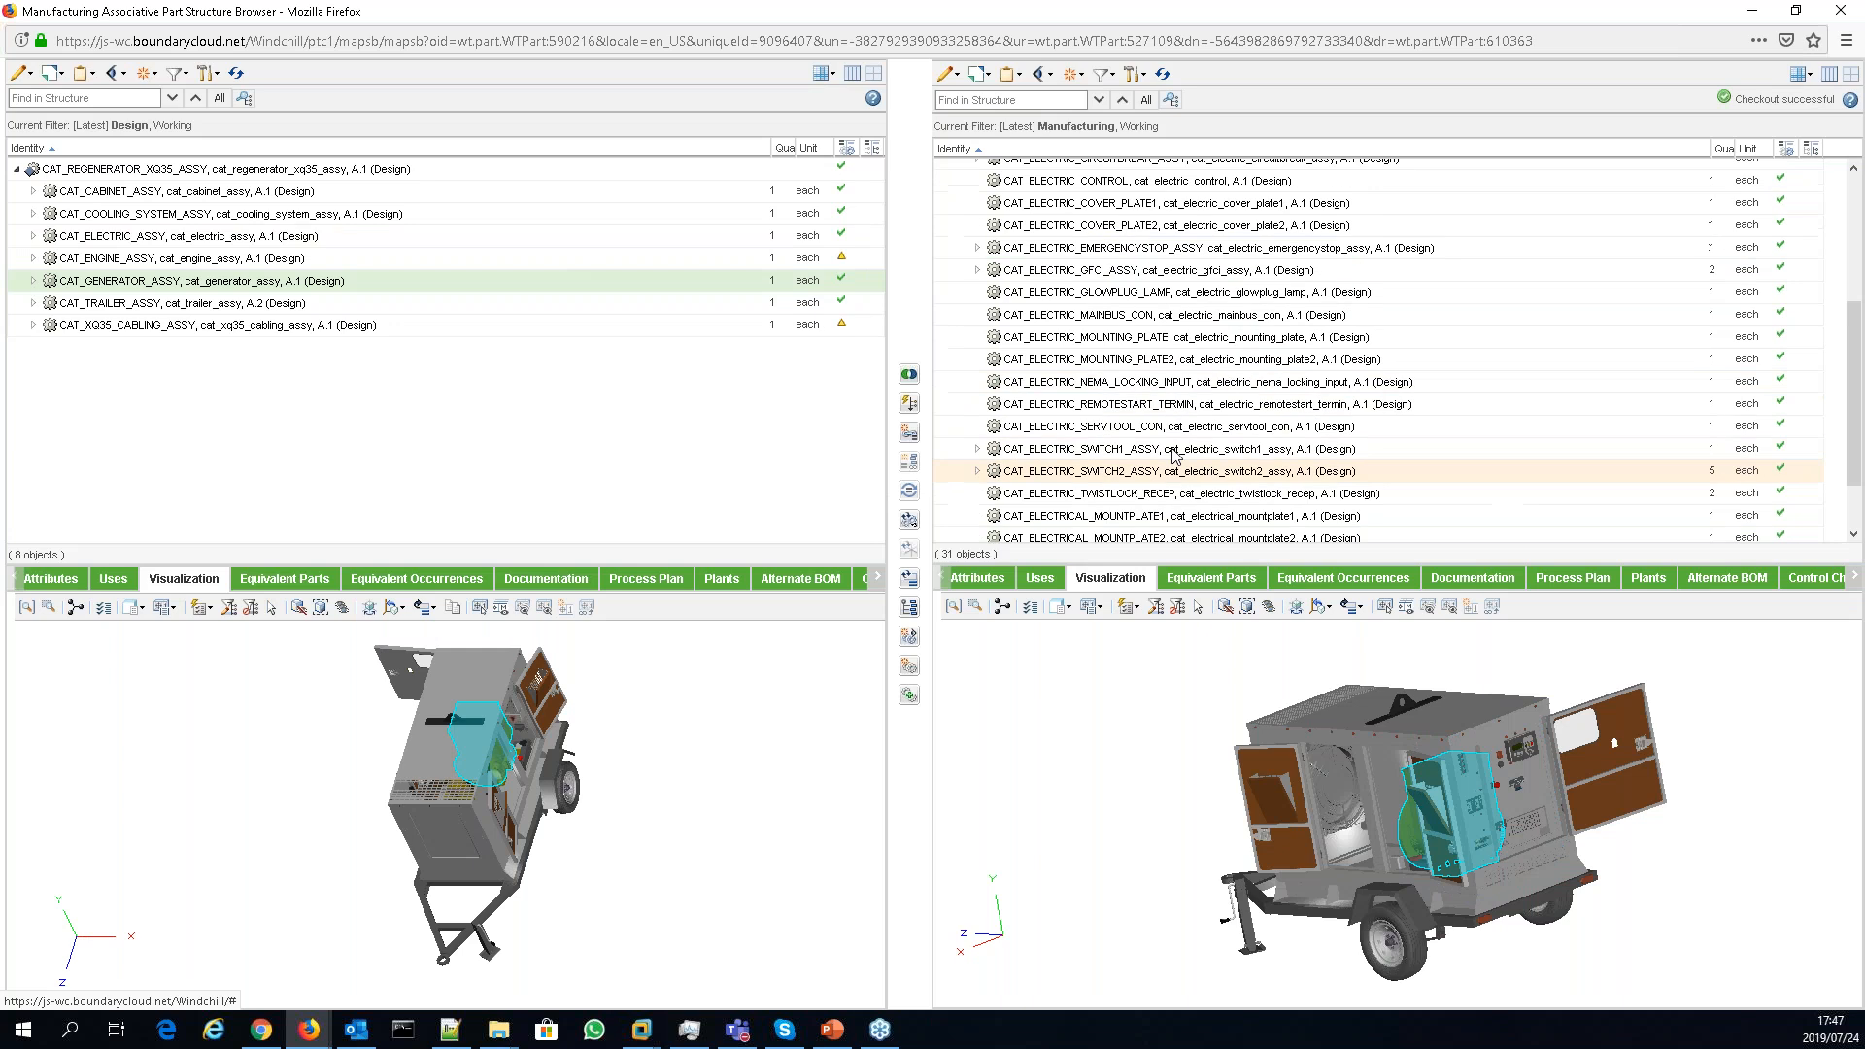
scroll(1176, 453, up, 4)
scroll(1176, 453, down, 5)
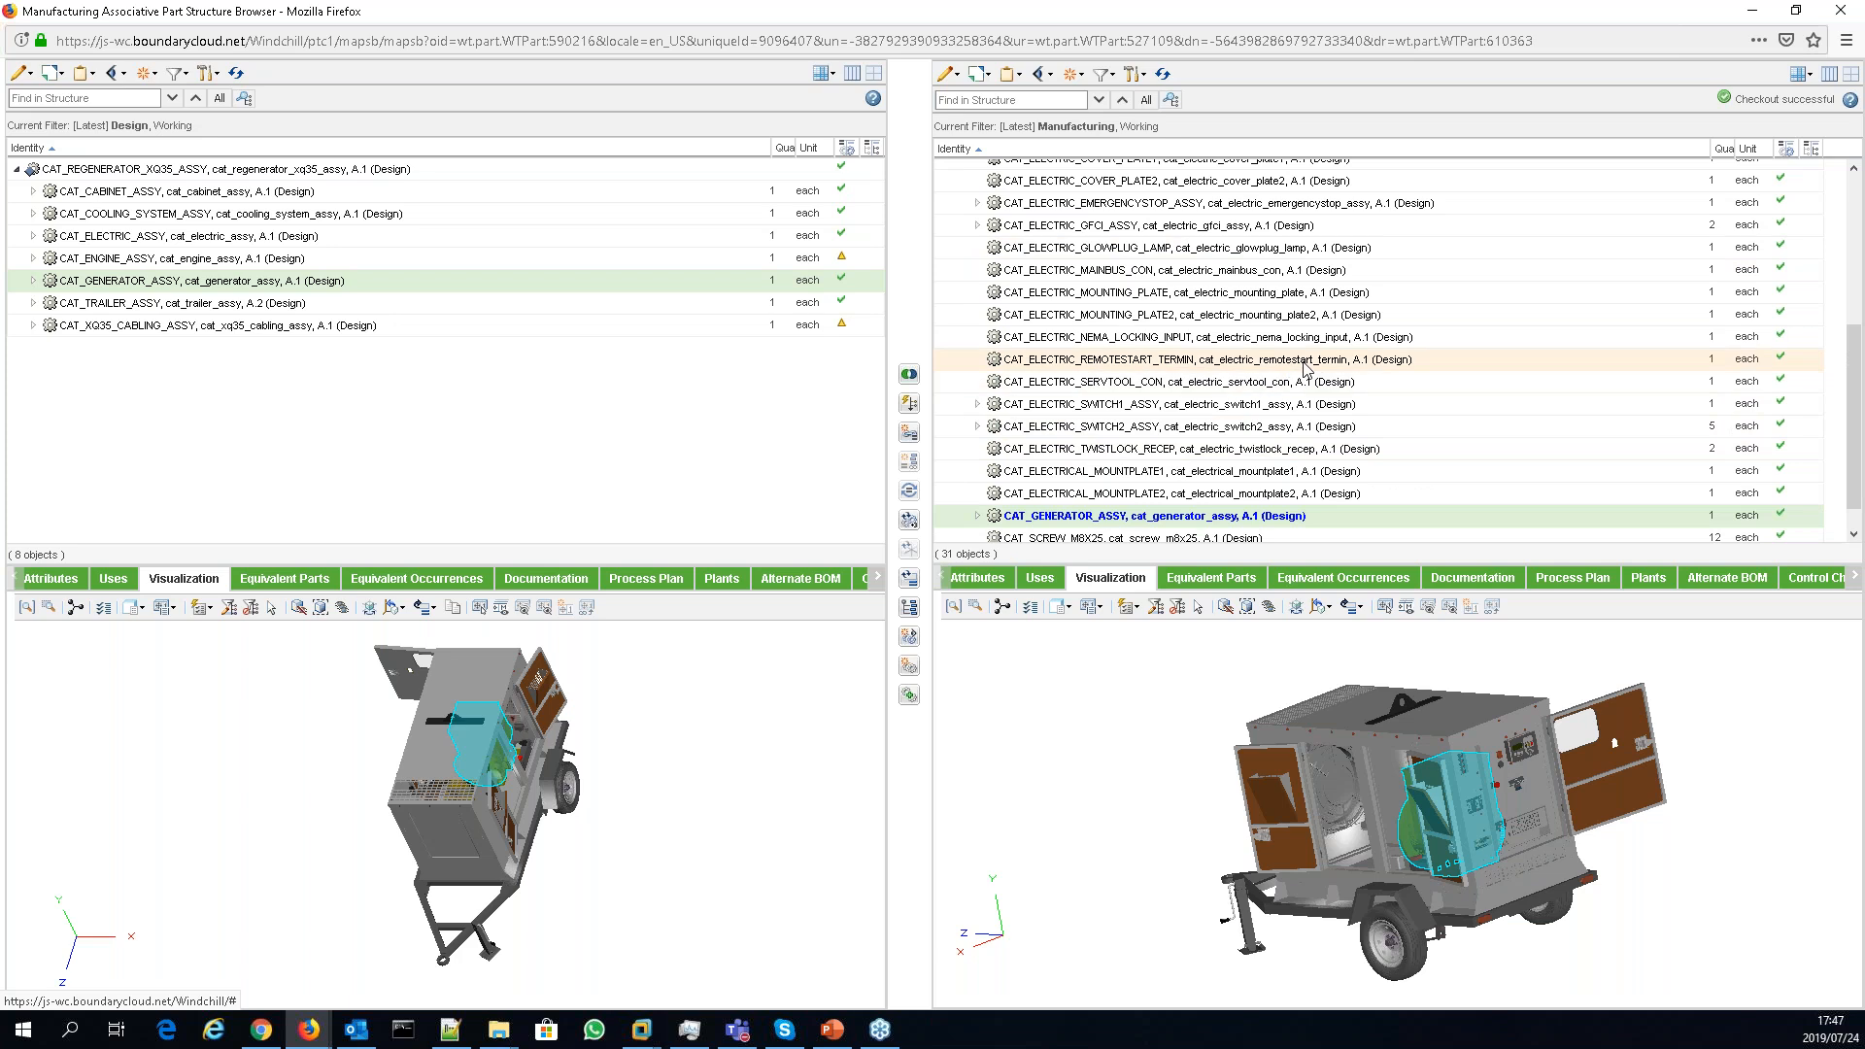
scroll(1306, 370, up, 1)
scroll(1307, 371, up, 2)
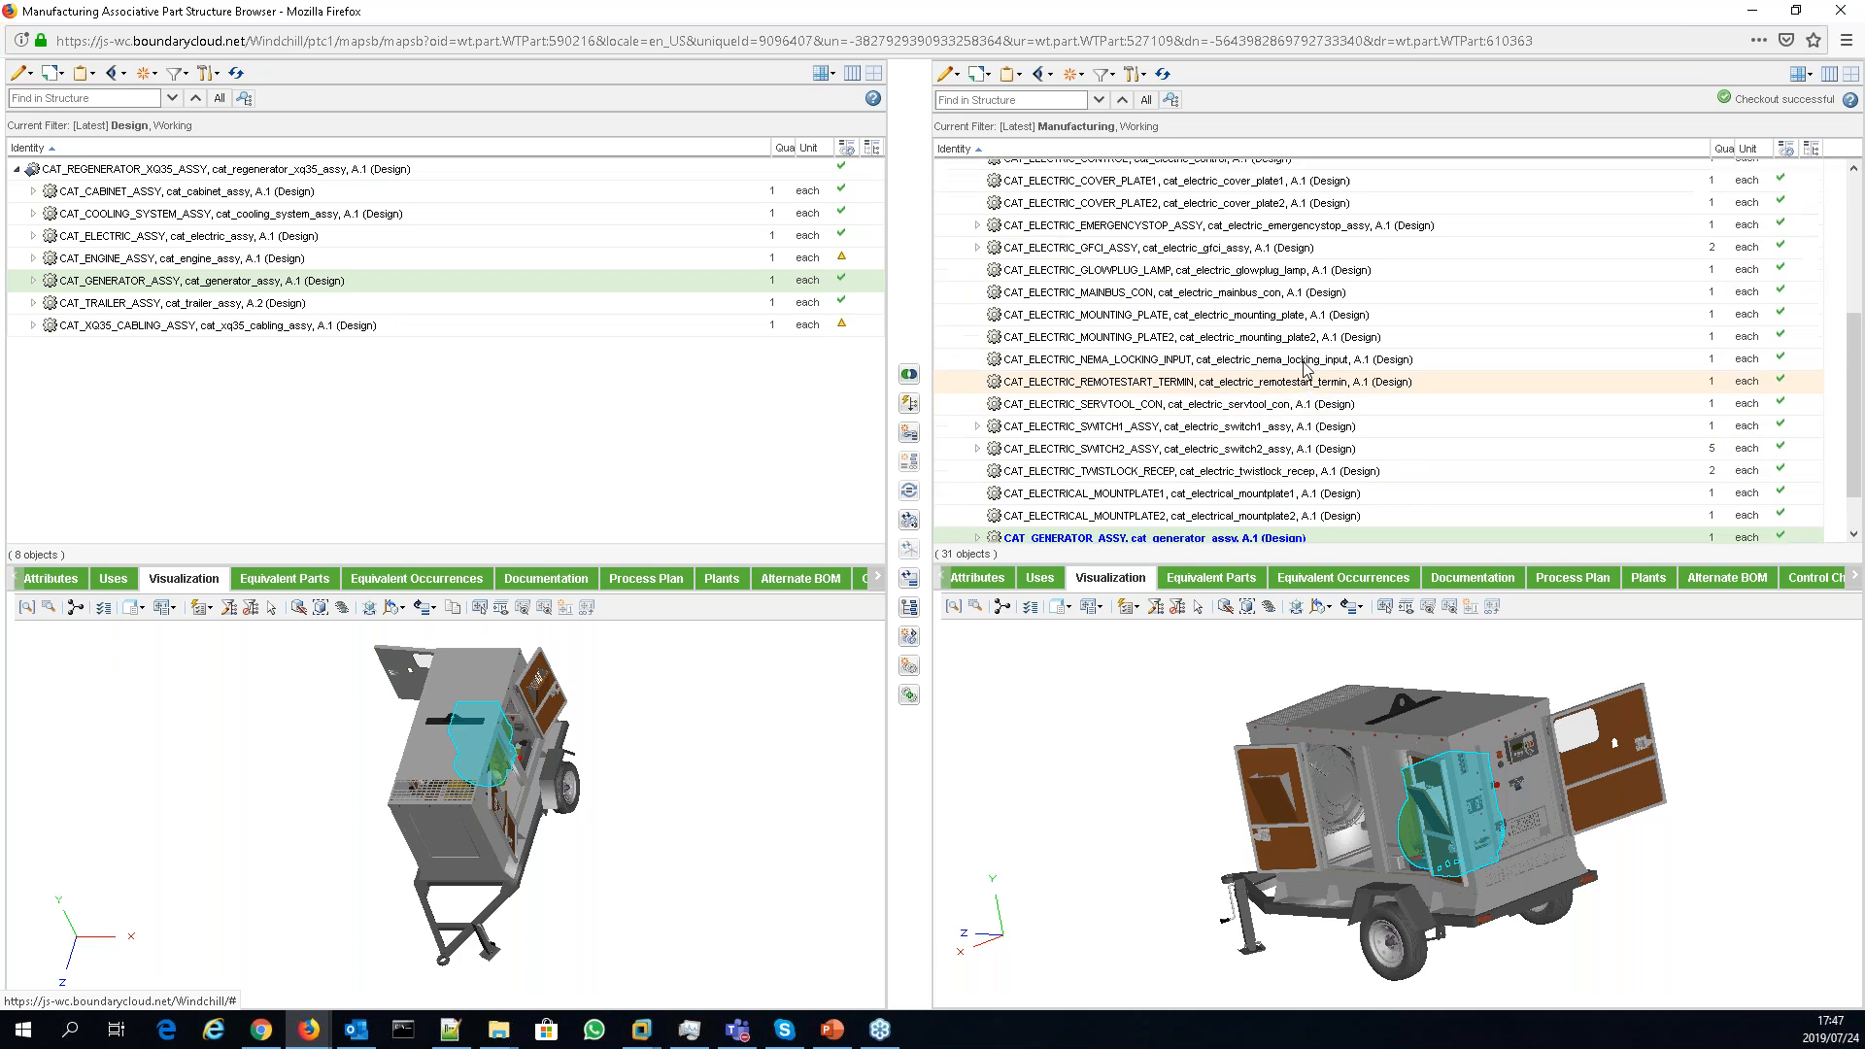
scroll(1307, 370, up, 3)
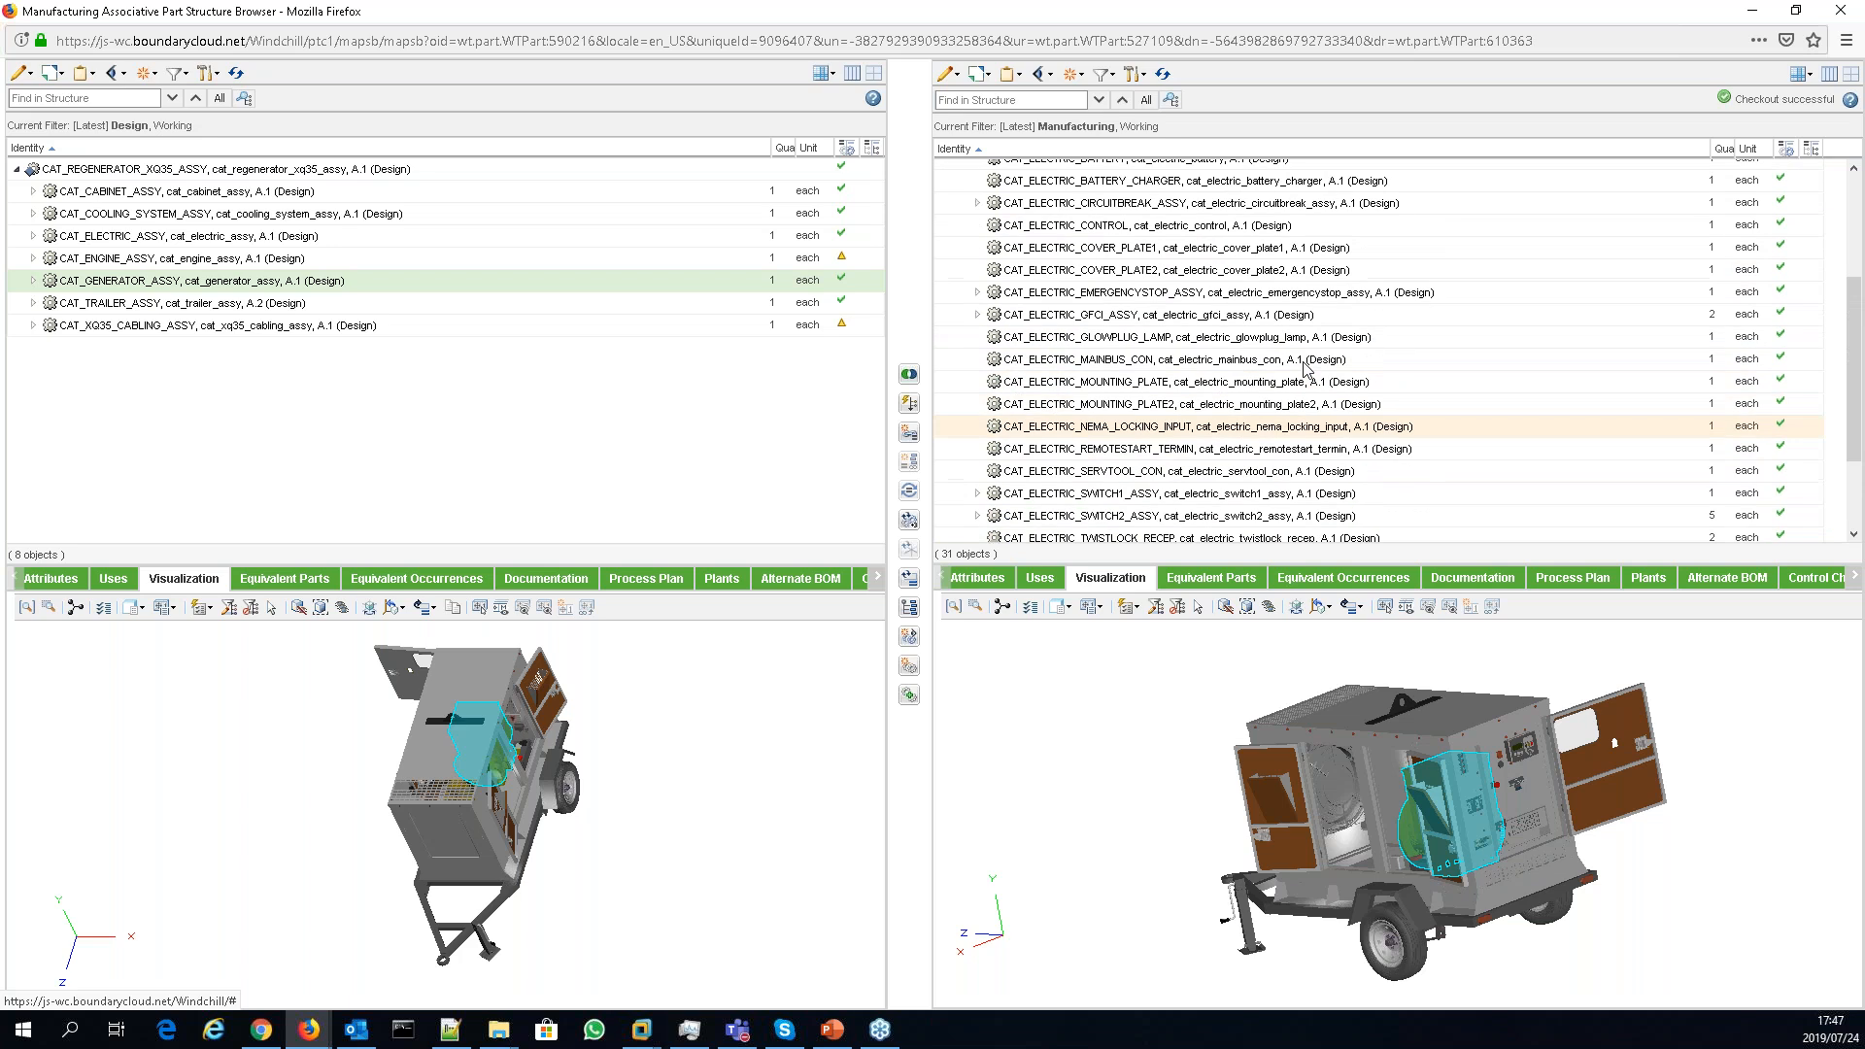
scroll(1307, 370, up, 9)
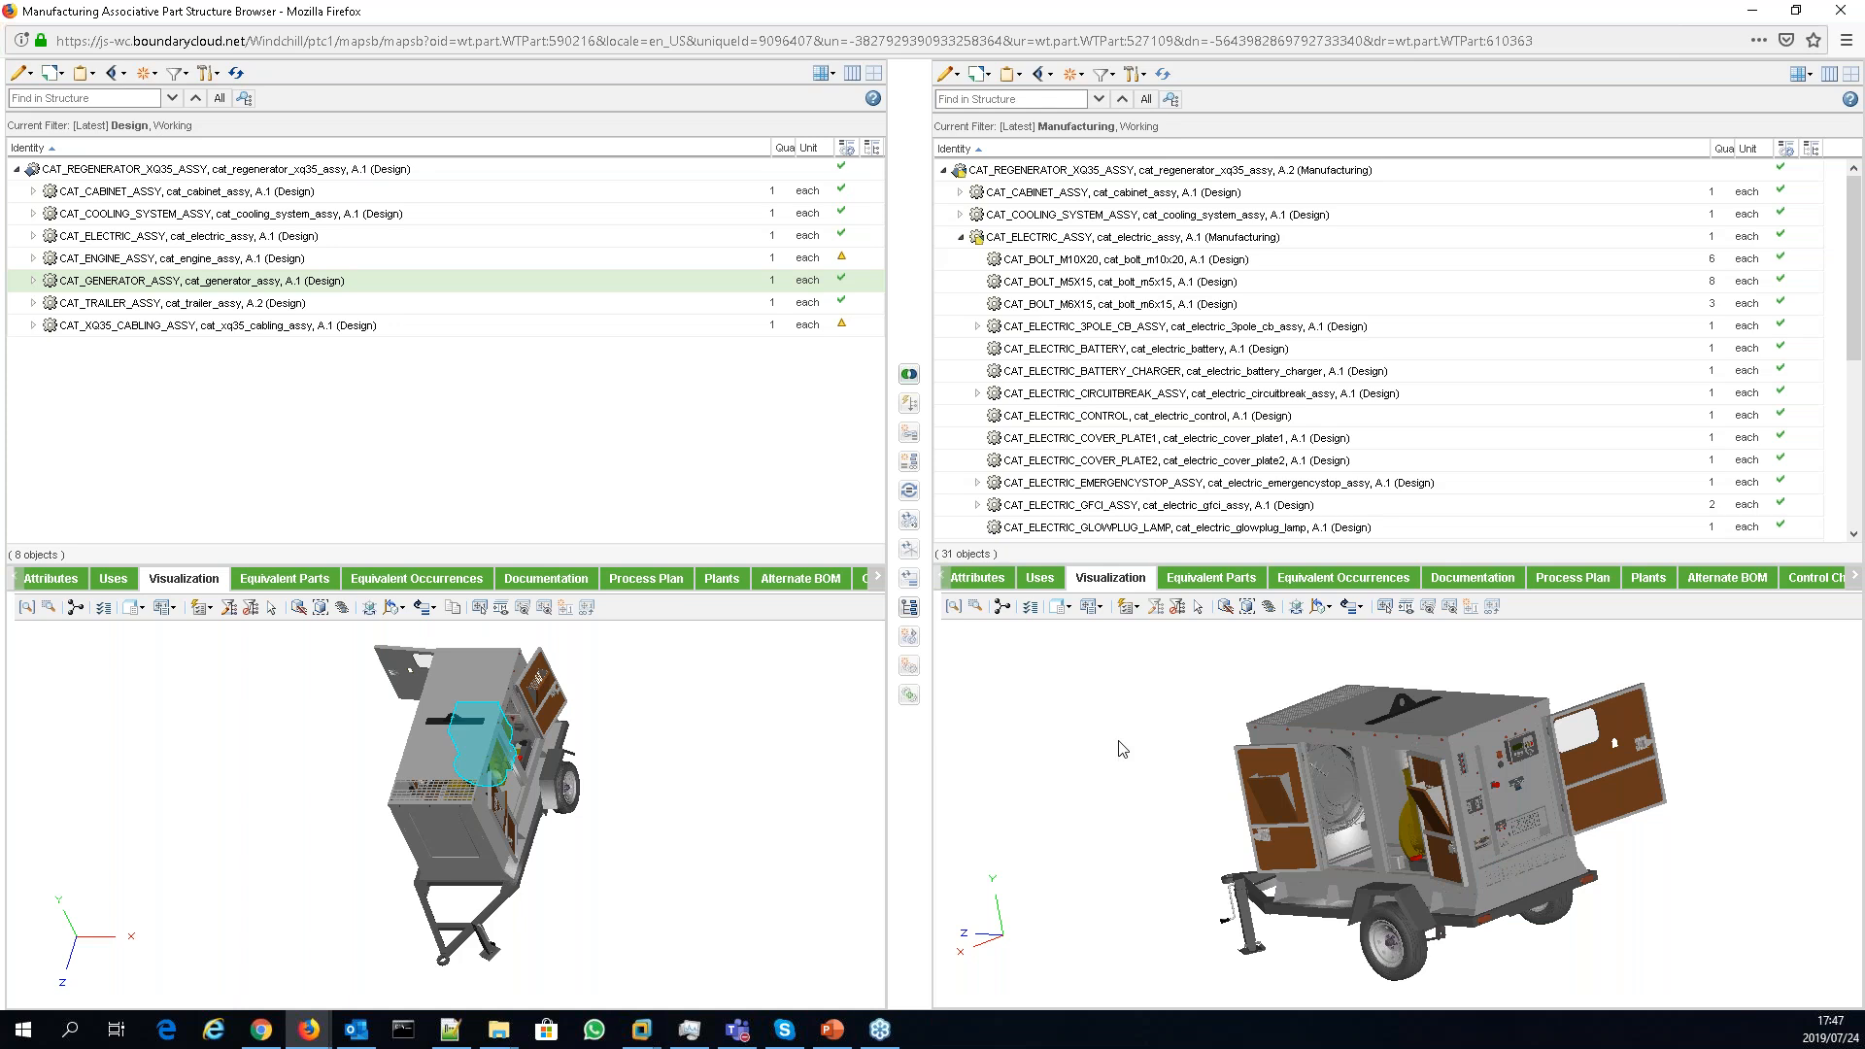
drag(1122, 748, 1054, 765)
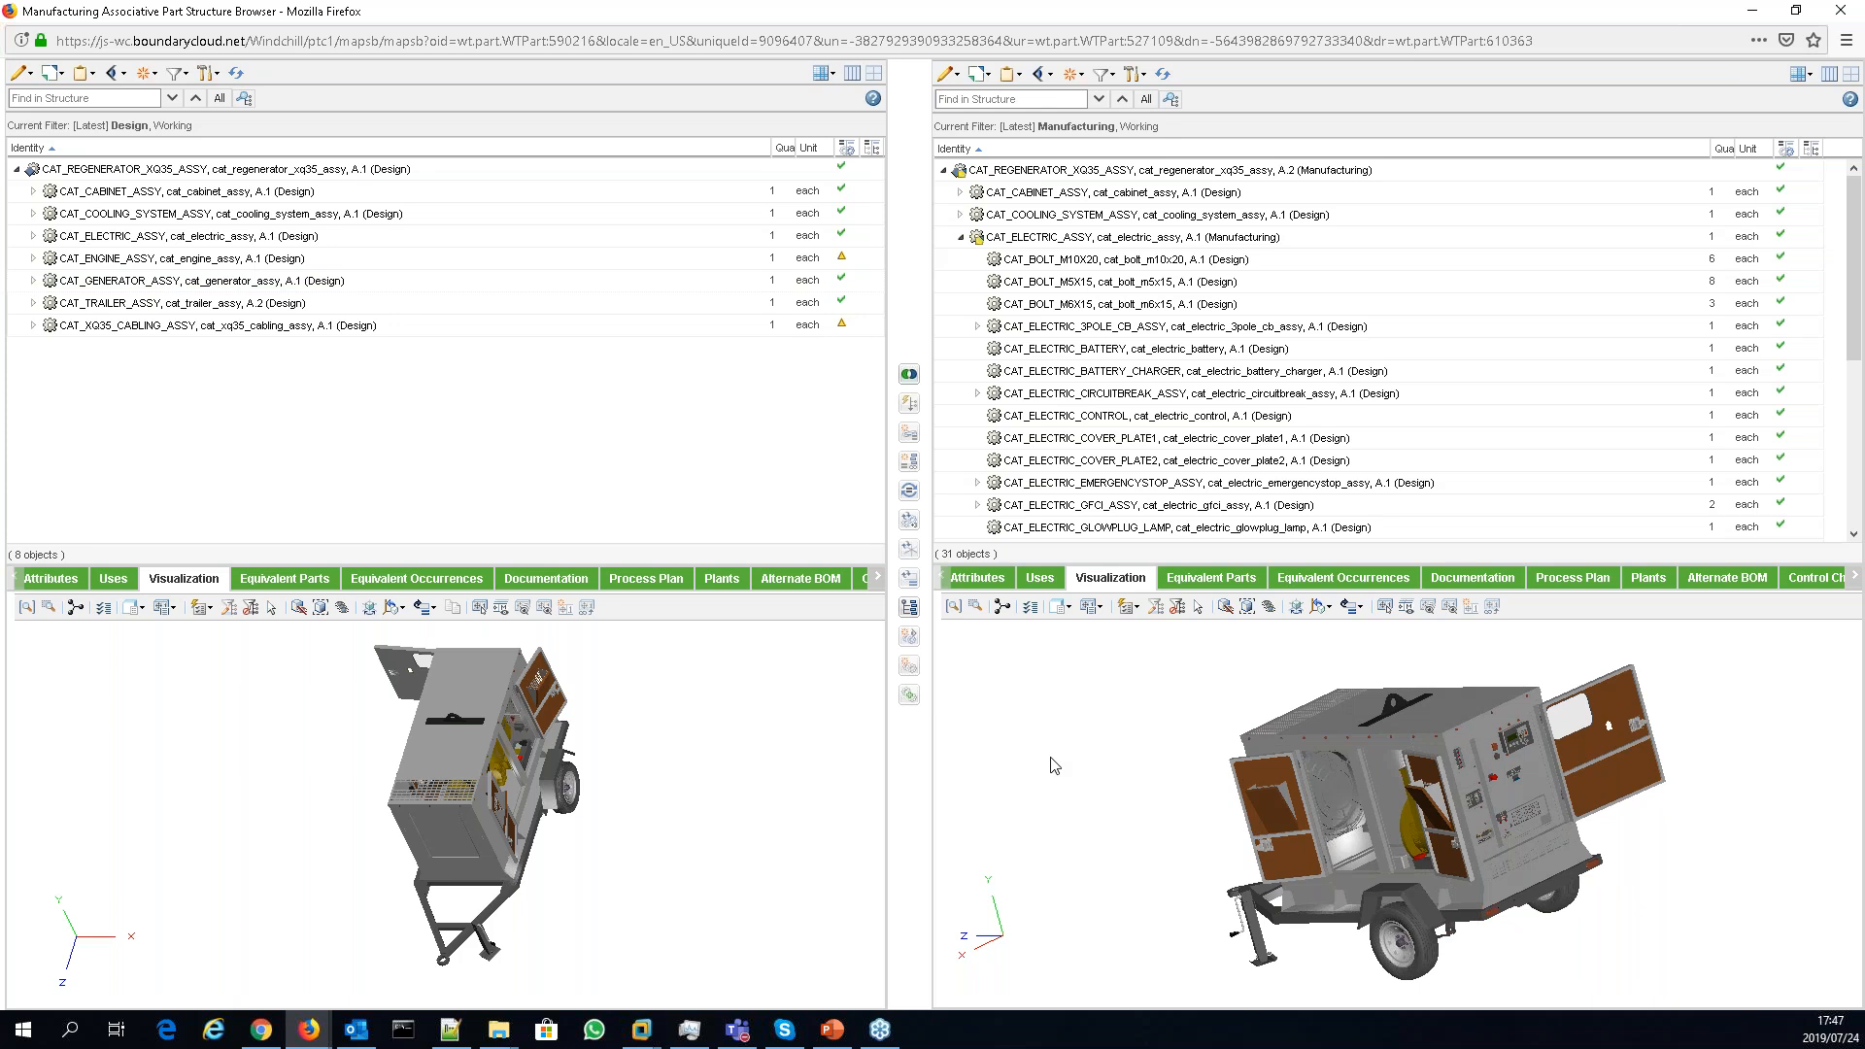
- Check in the manufacturing CAT_REGENERATOR_XQ35_ASSY and CAT_ELECTRIC_ASSY together without comments, and close the structure browser
click(1082, 237)
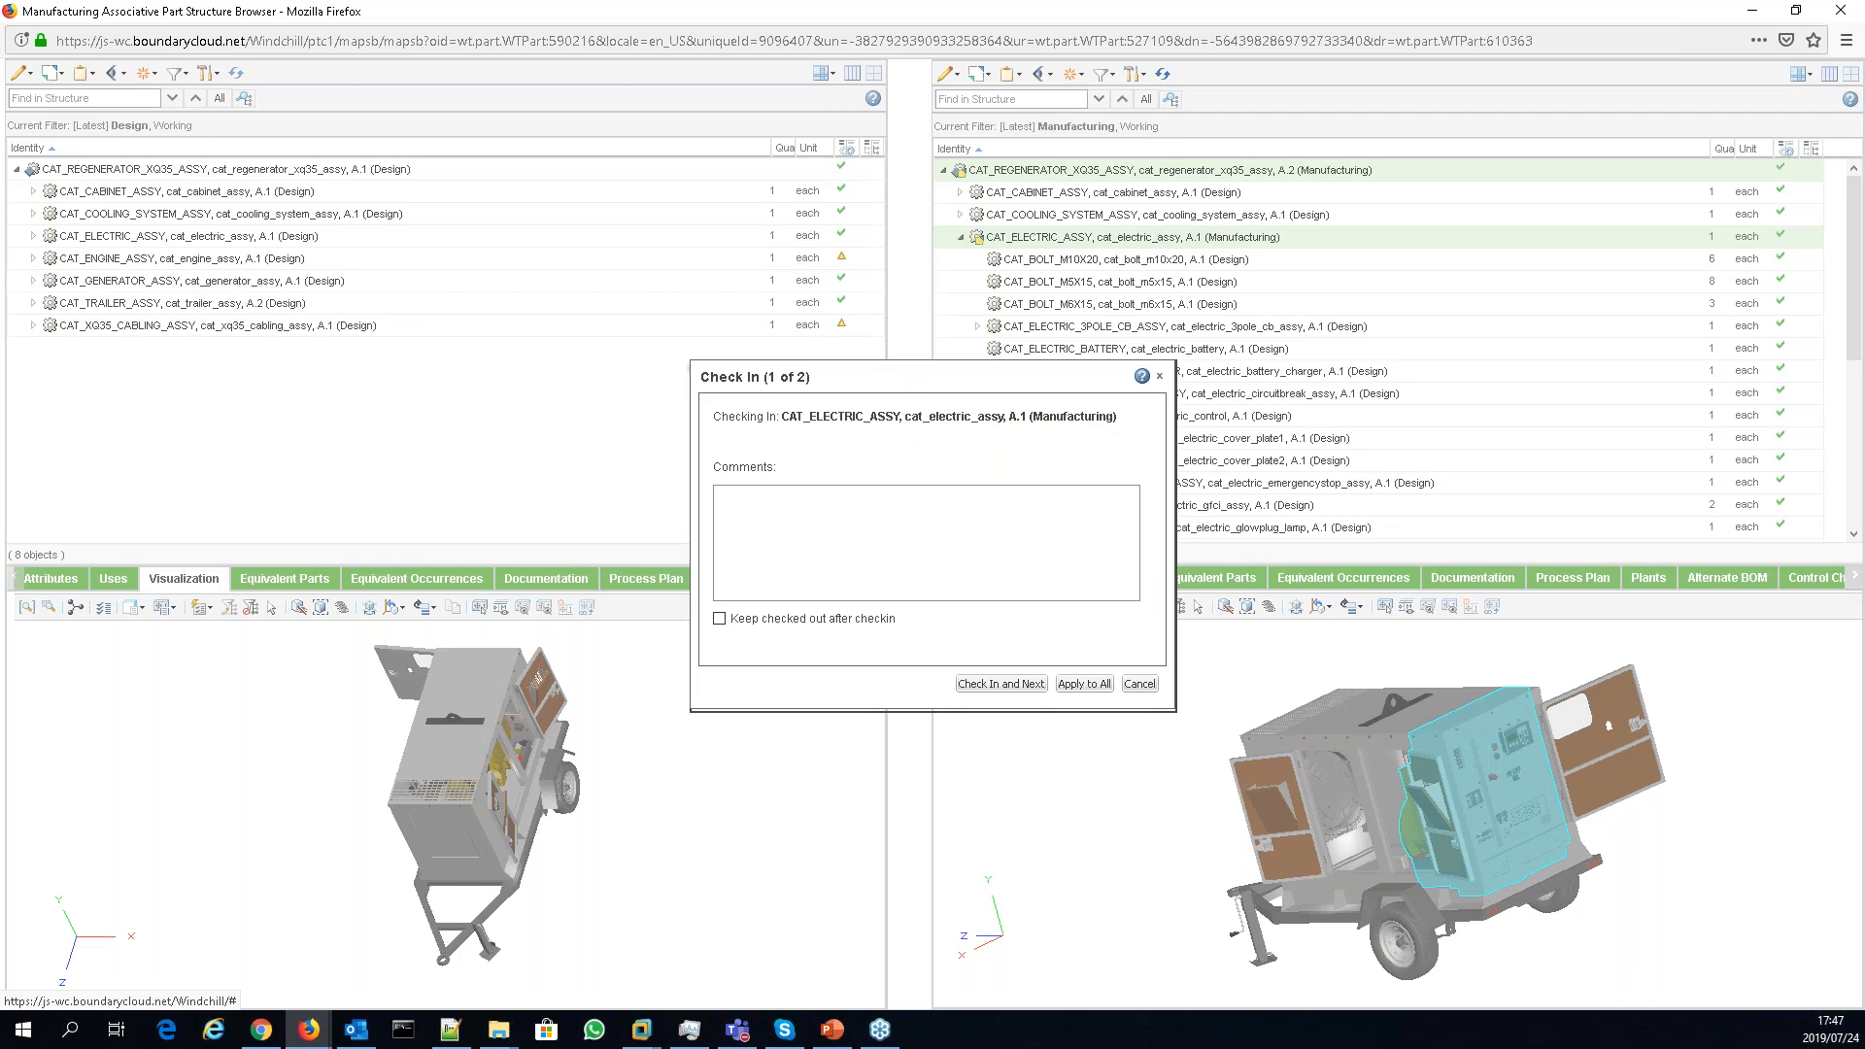
click(1084, 684)
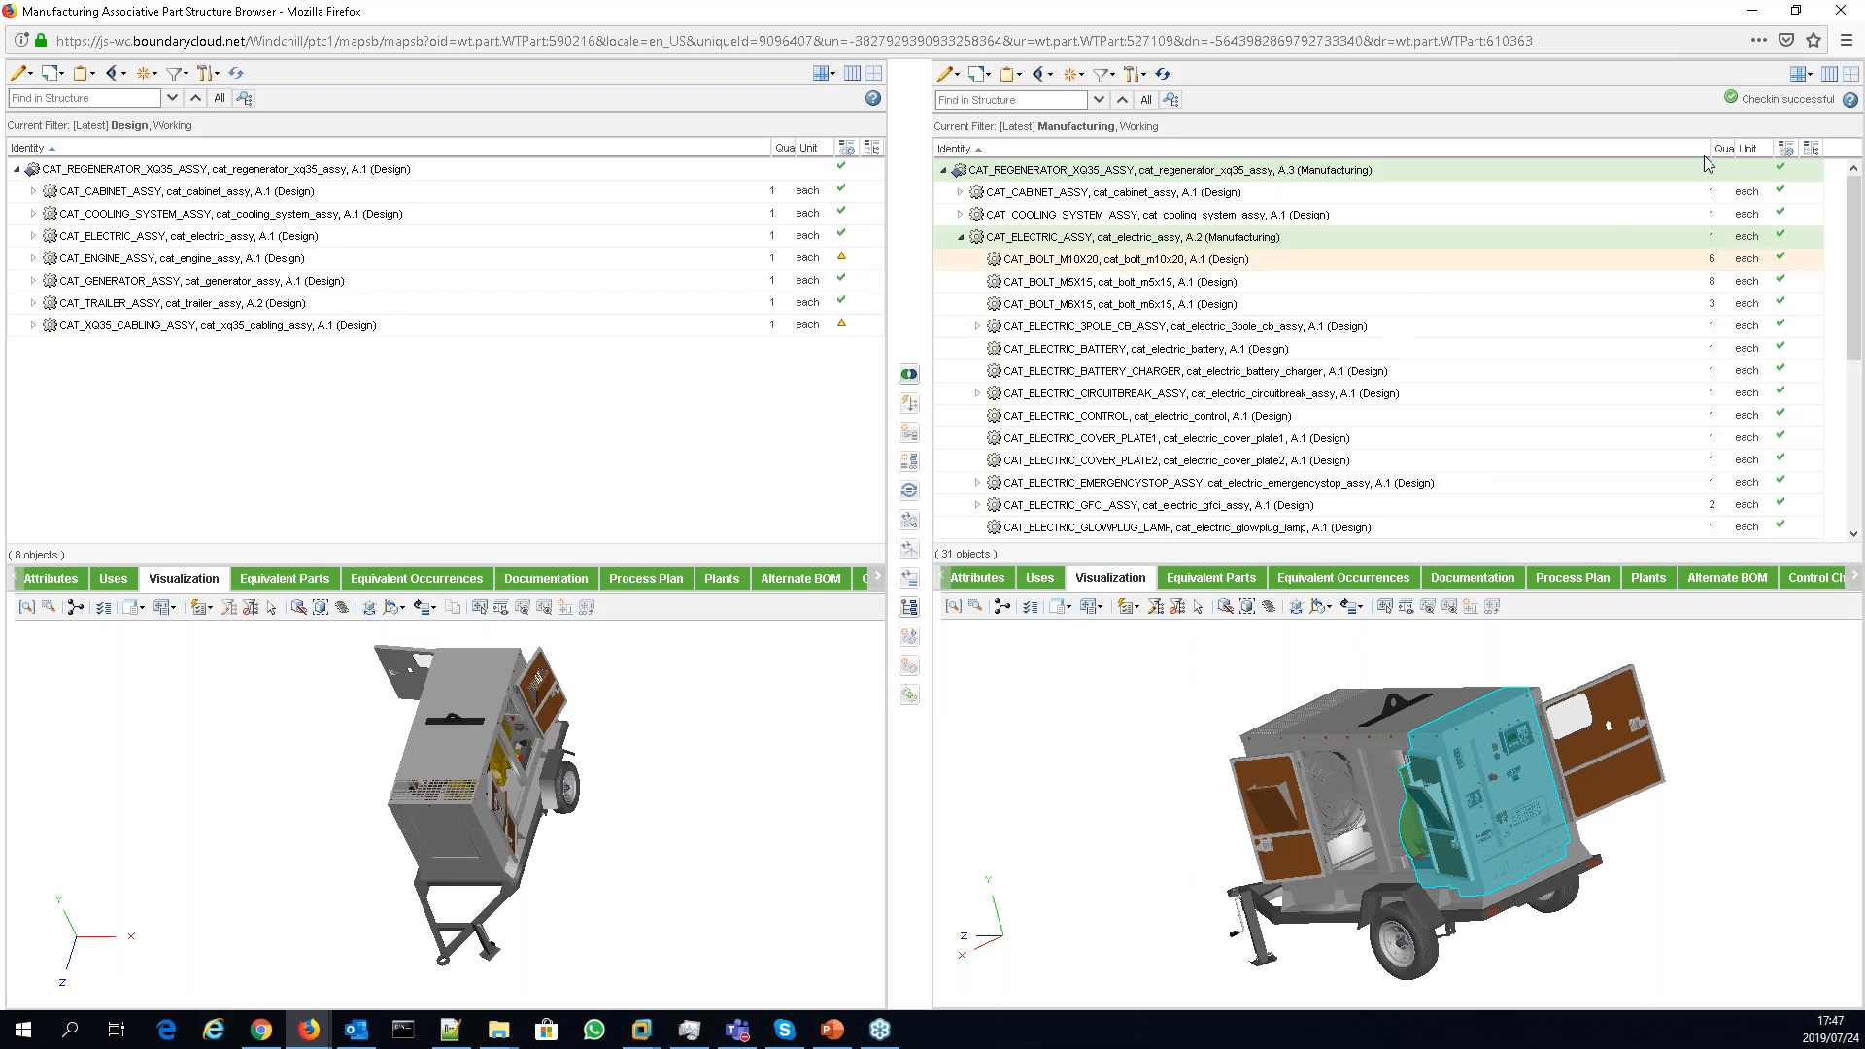
click(1841, 12)
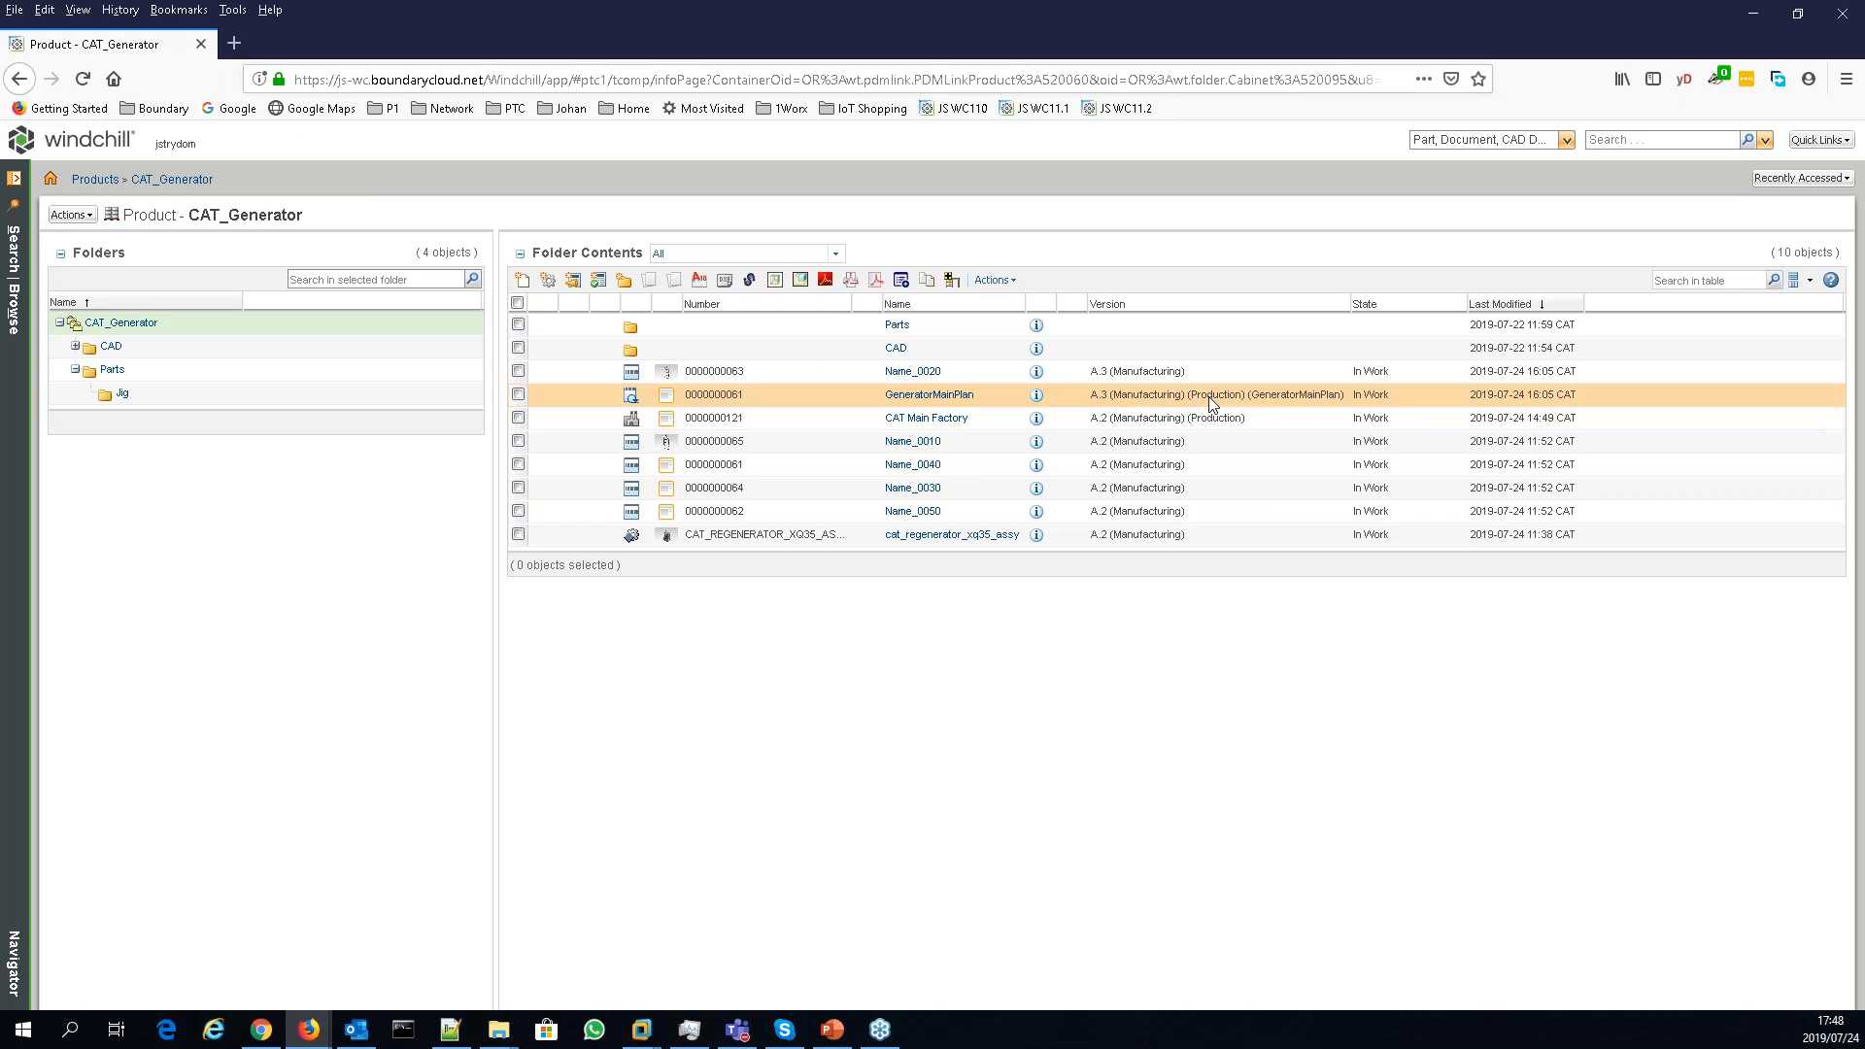
- Open the GeneratorMainPlan process plan in the Process Plan Workbench and maximize its window
right_click(841, 398)
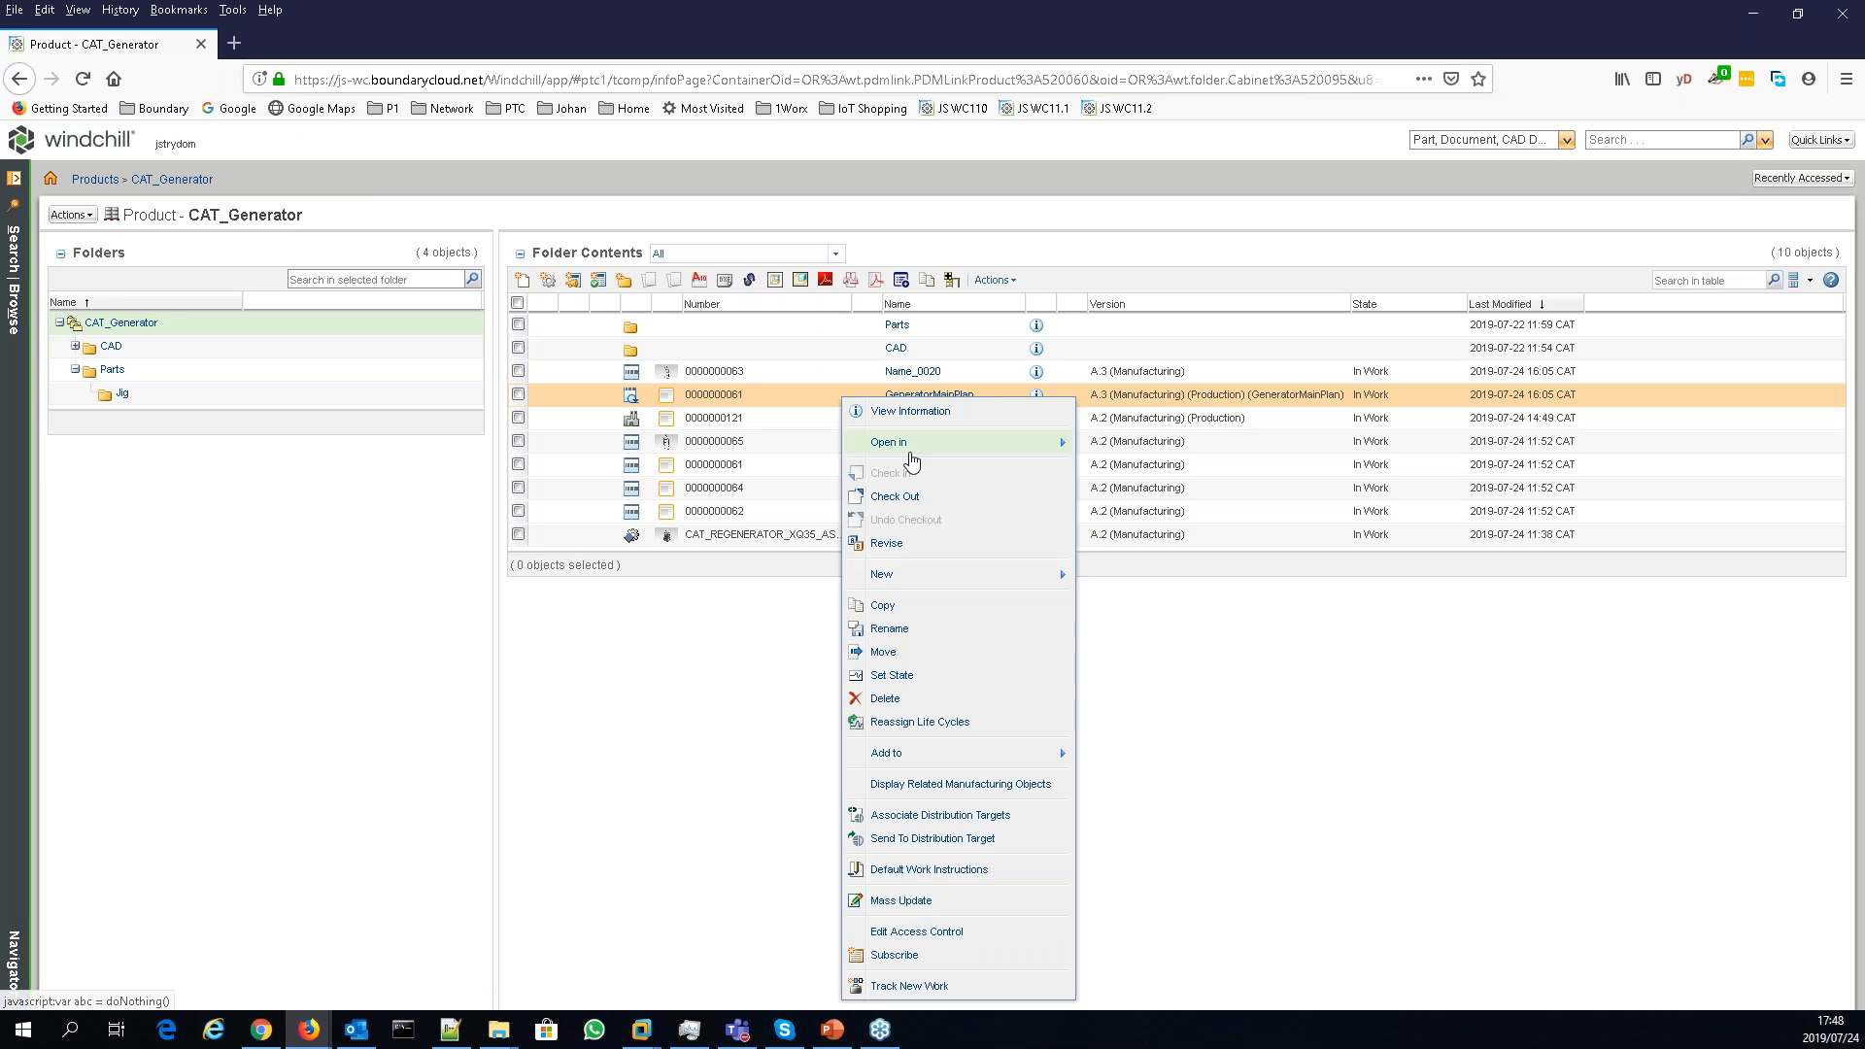
click(911, 452)
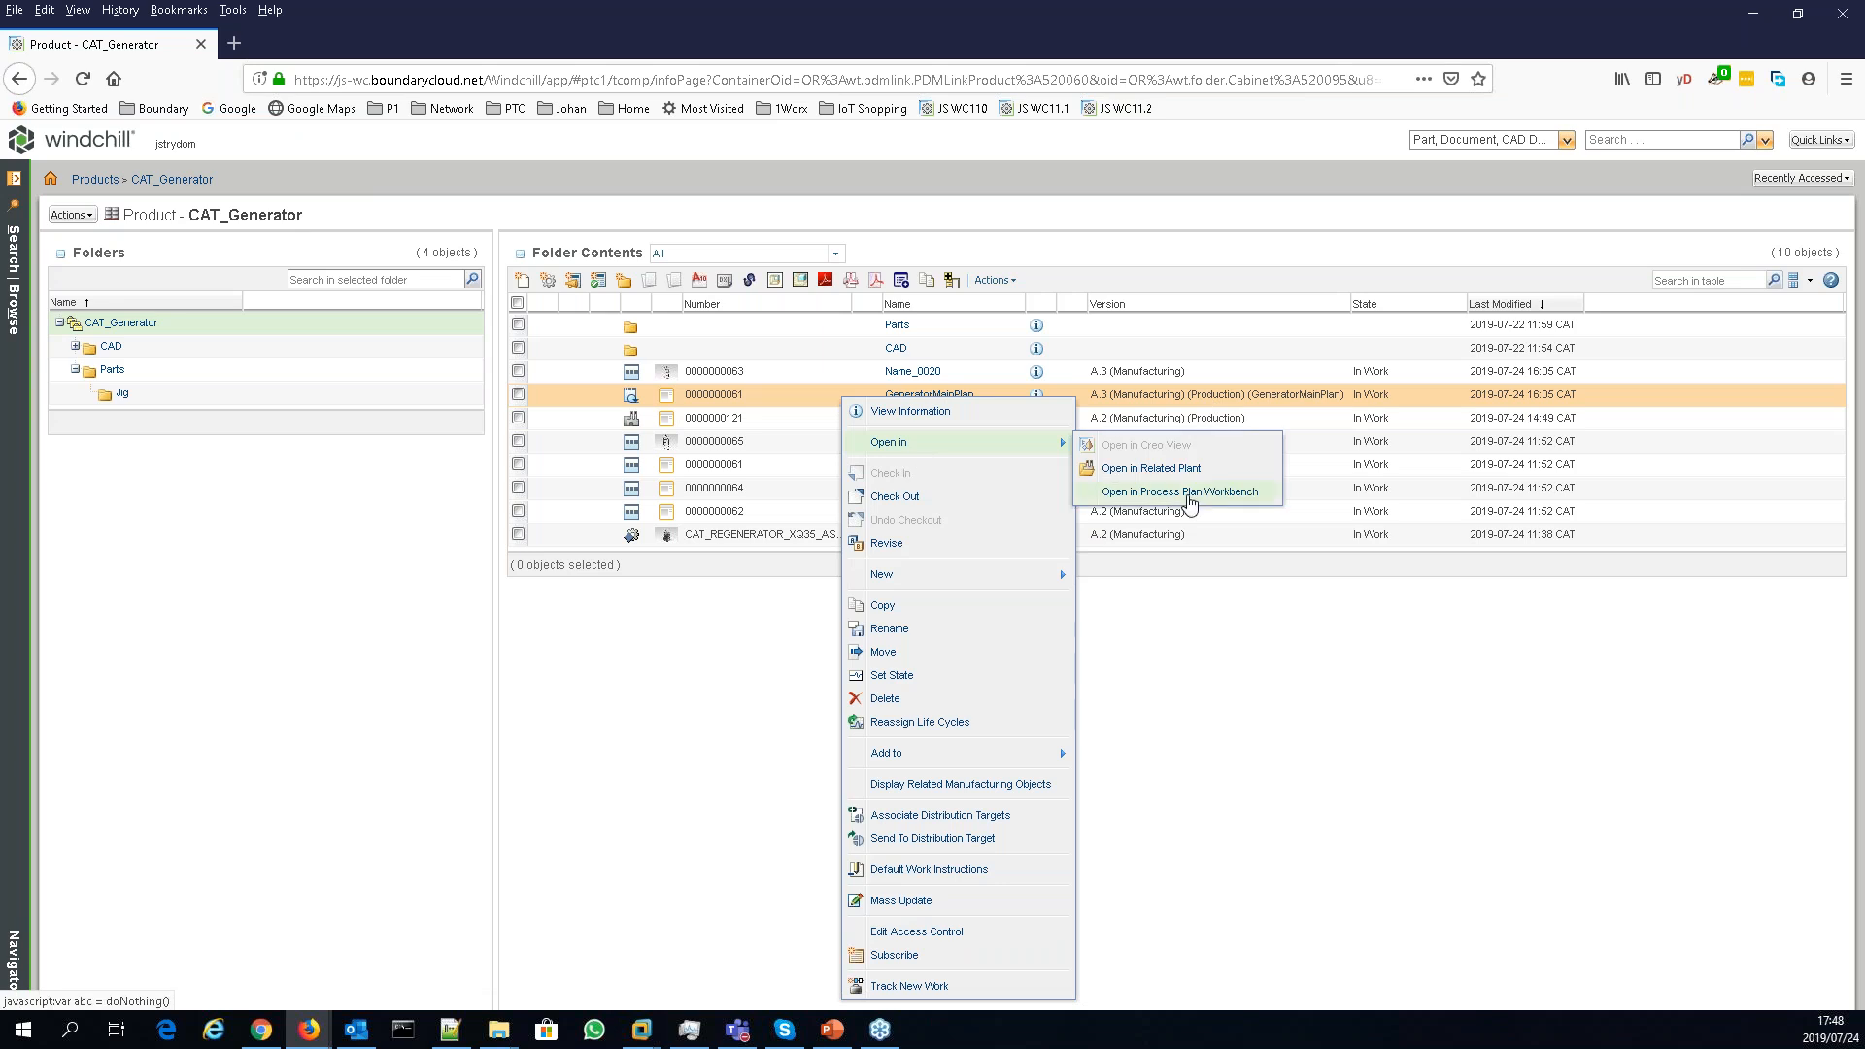
click(1187, 494)
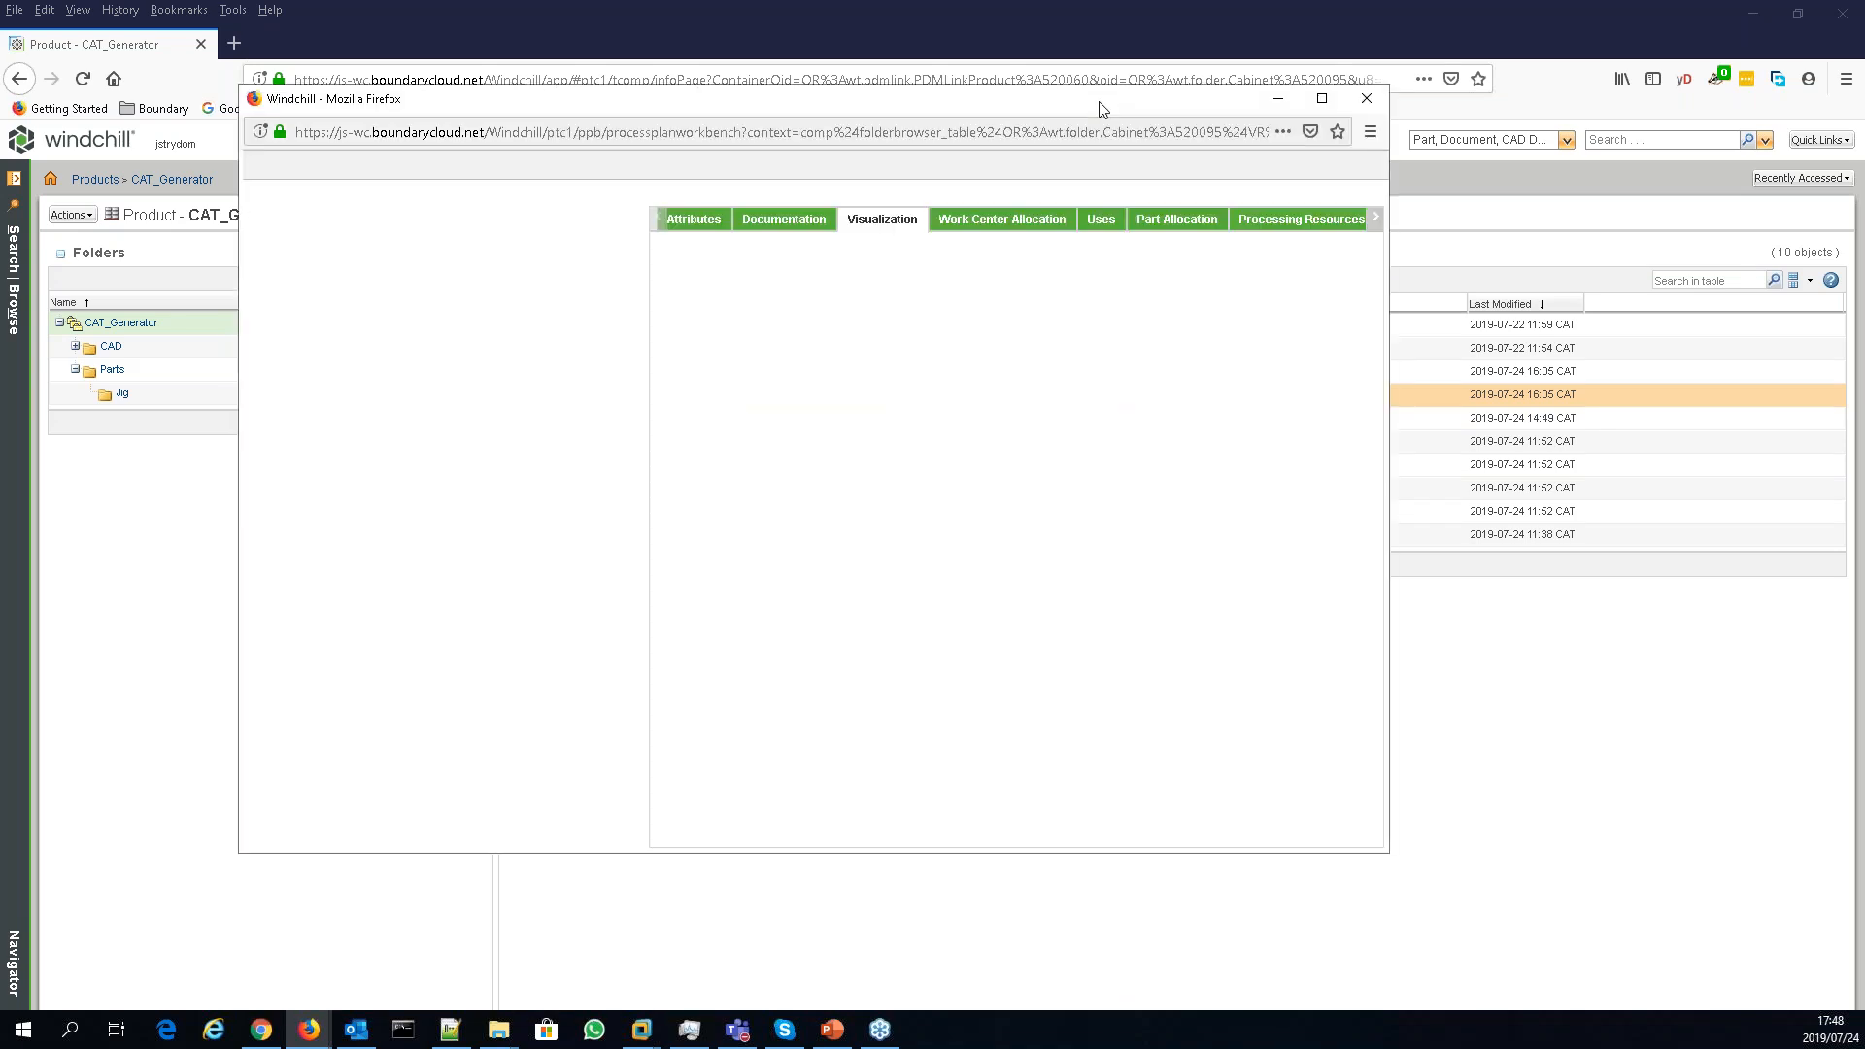
double_click(1101, 101)
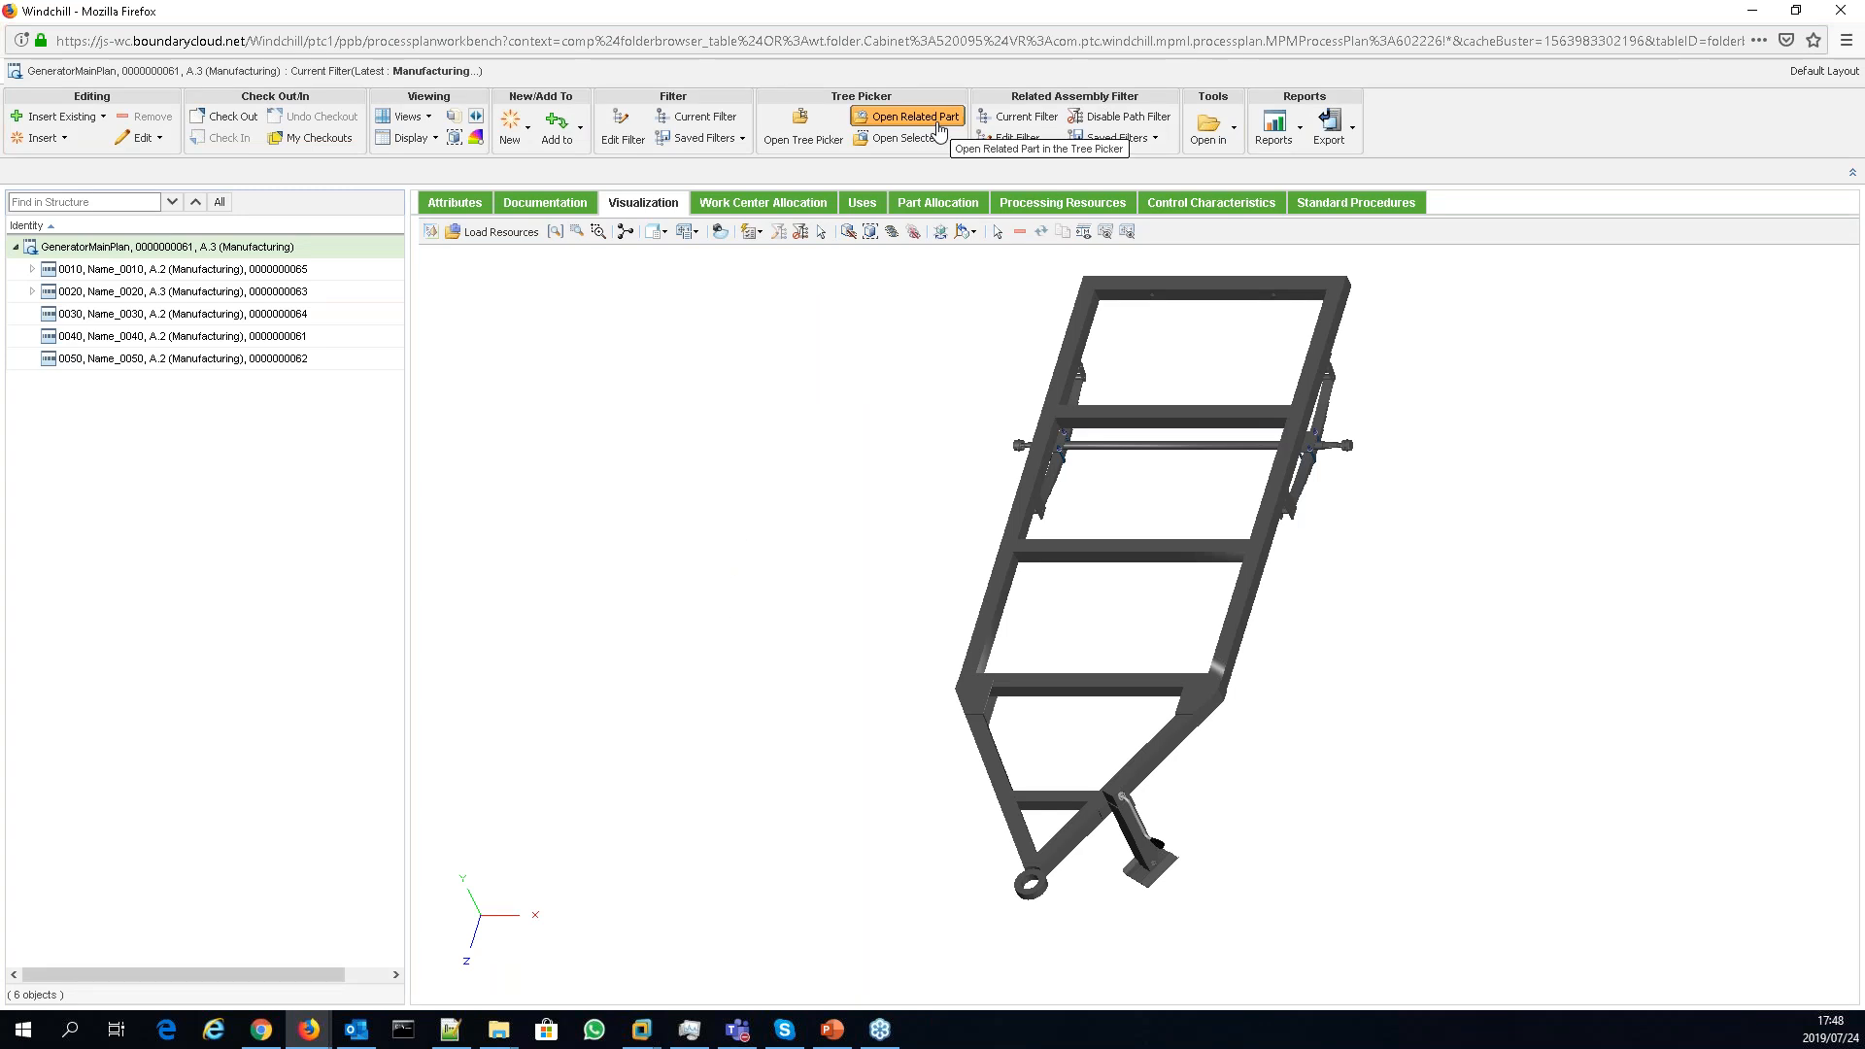
- Open the process plan's related part, the manufacturing CAT_REGENERATOR_XQ35_ASSY, in the tree picker and turn its 3D model to a side view
click(938, 126)
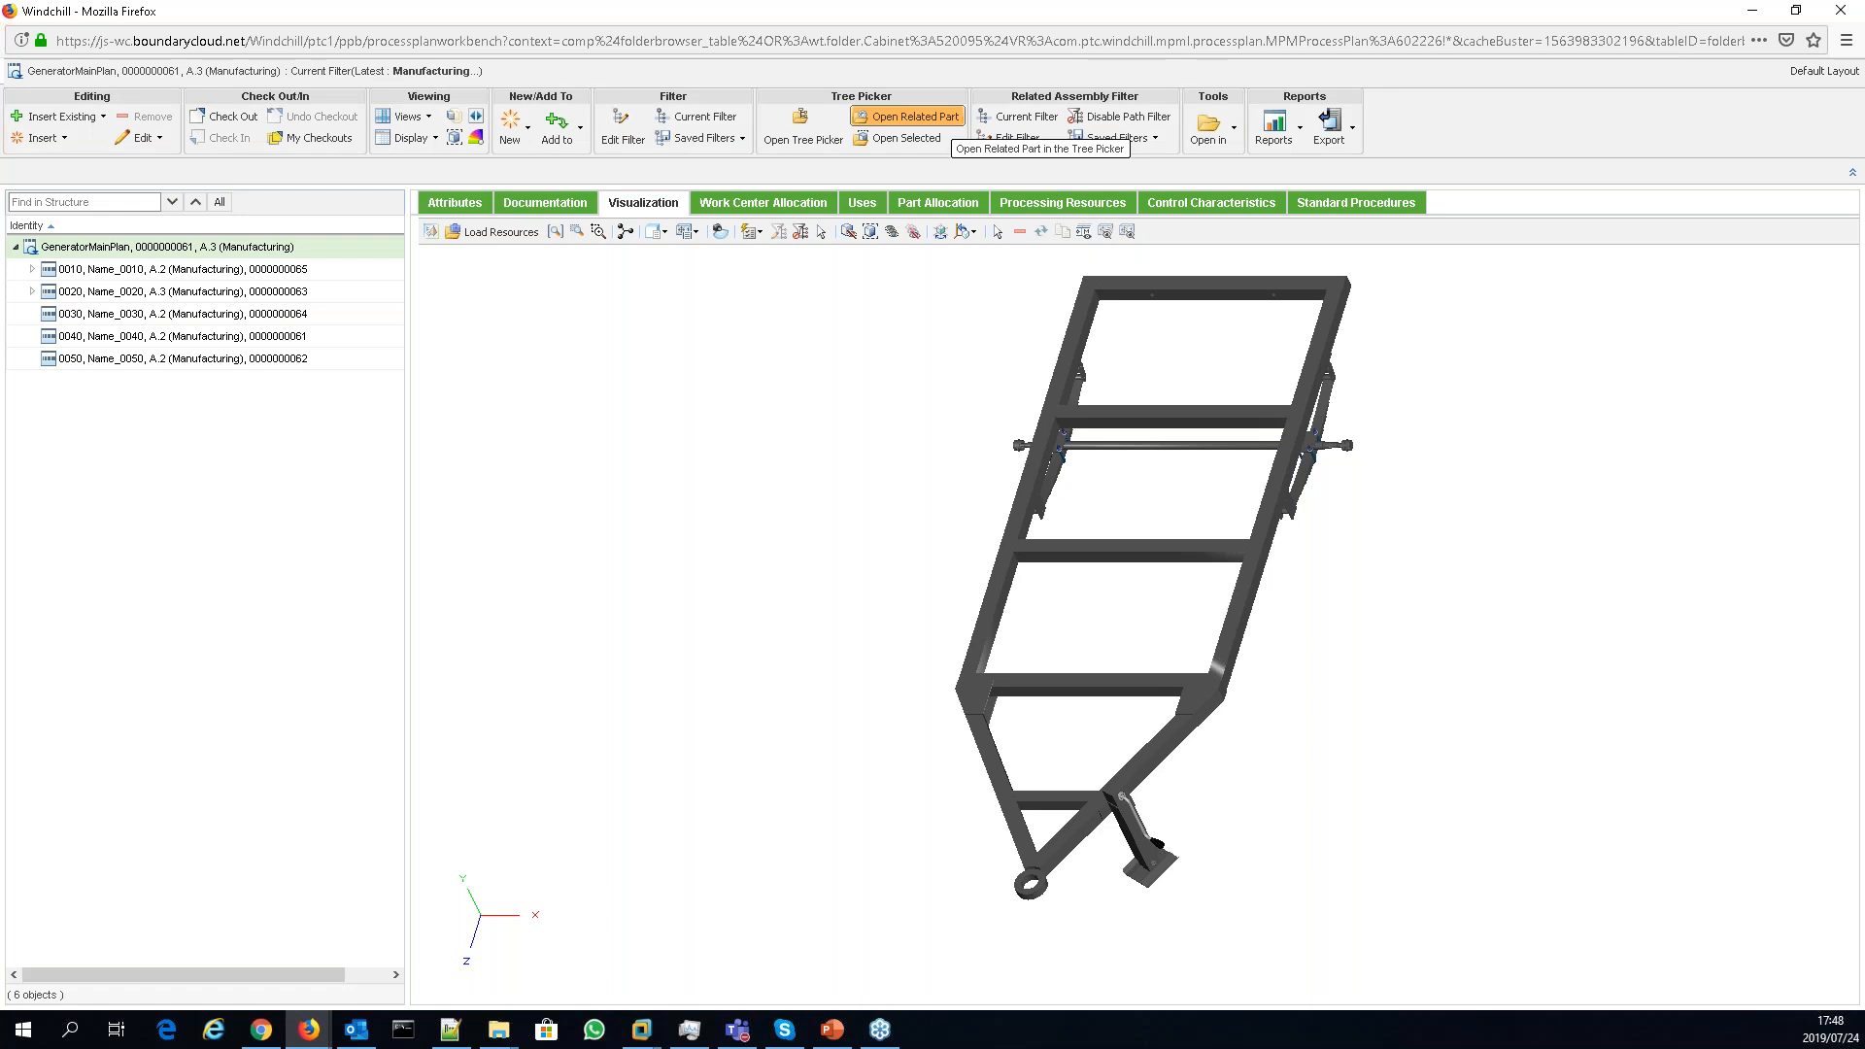
click(909, 117)
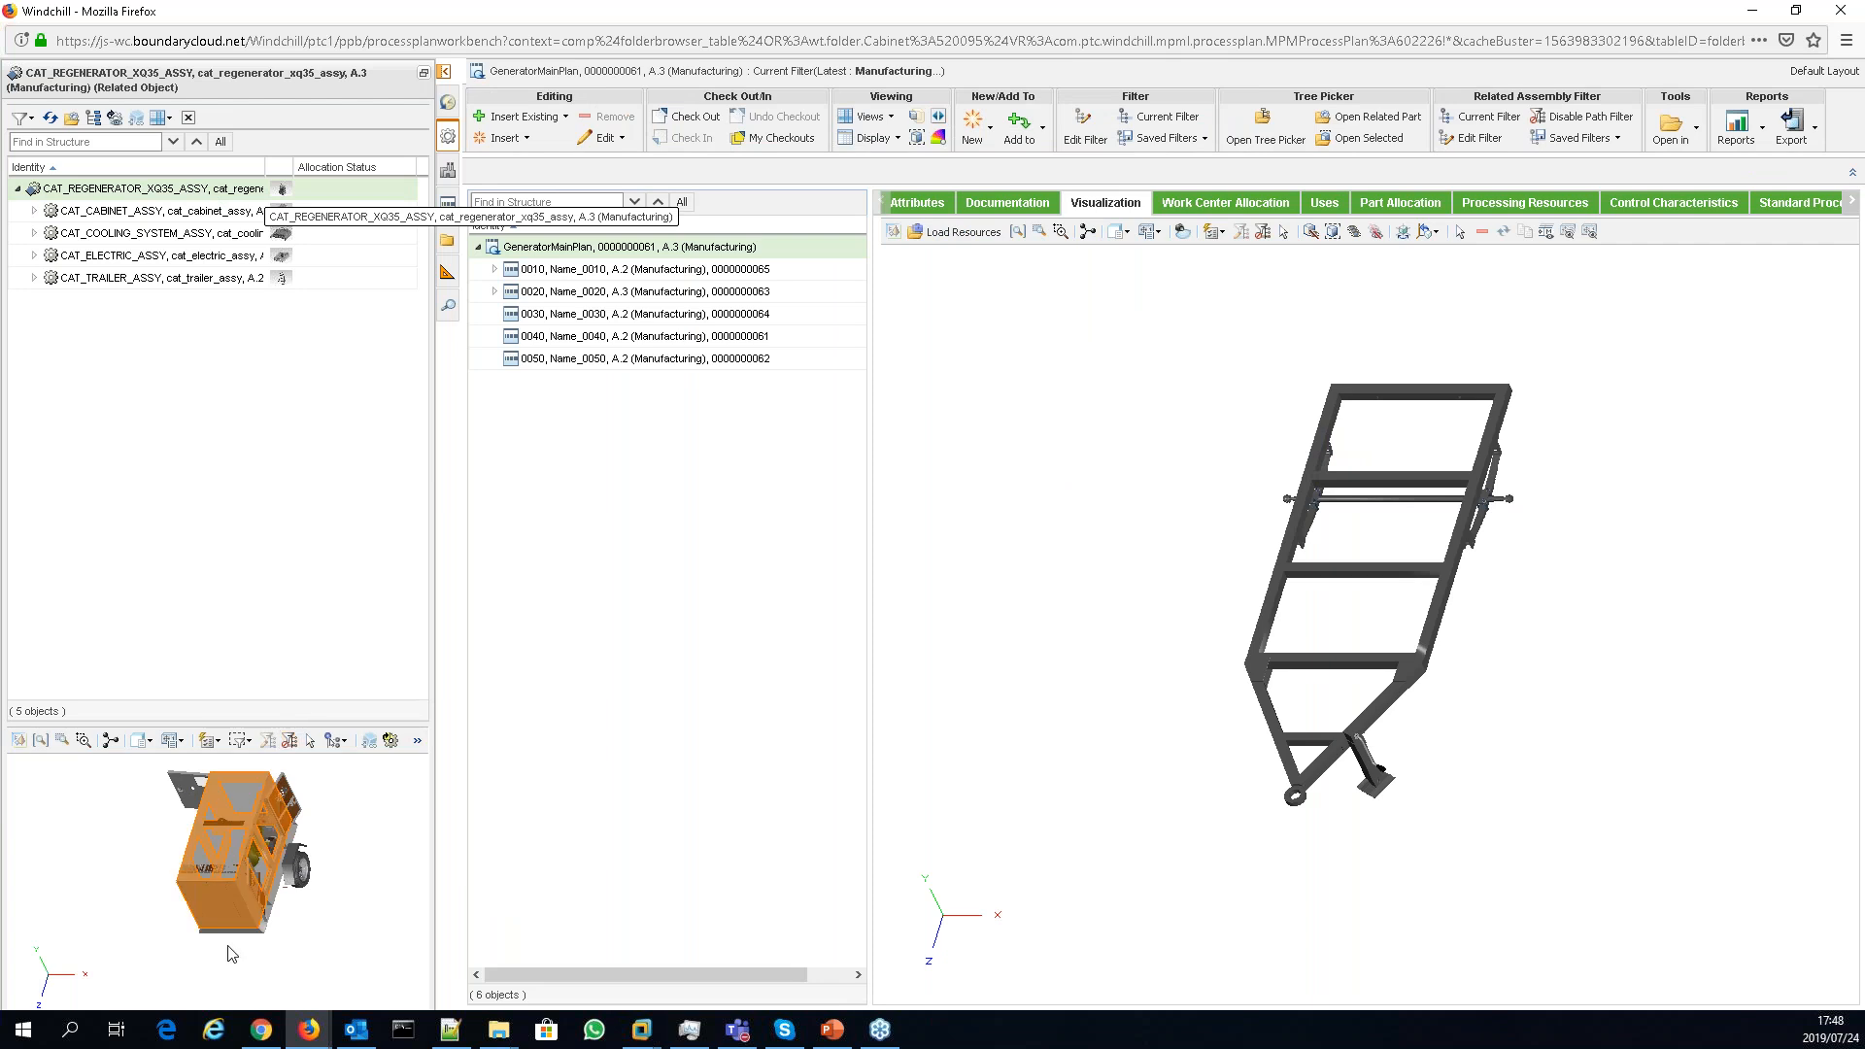
mouse_move(319, 909)
middle_down()
mouse_move(255, 907)
mouse_move(263, 935)
mouse_move(250, 892)
mouse_move(262, 918)
mouse_move(307, 924)
middle_up()
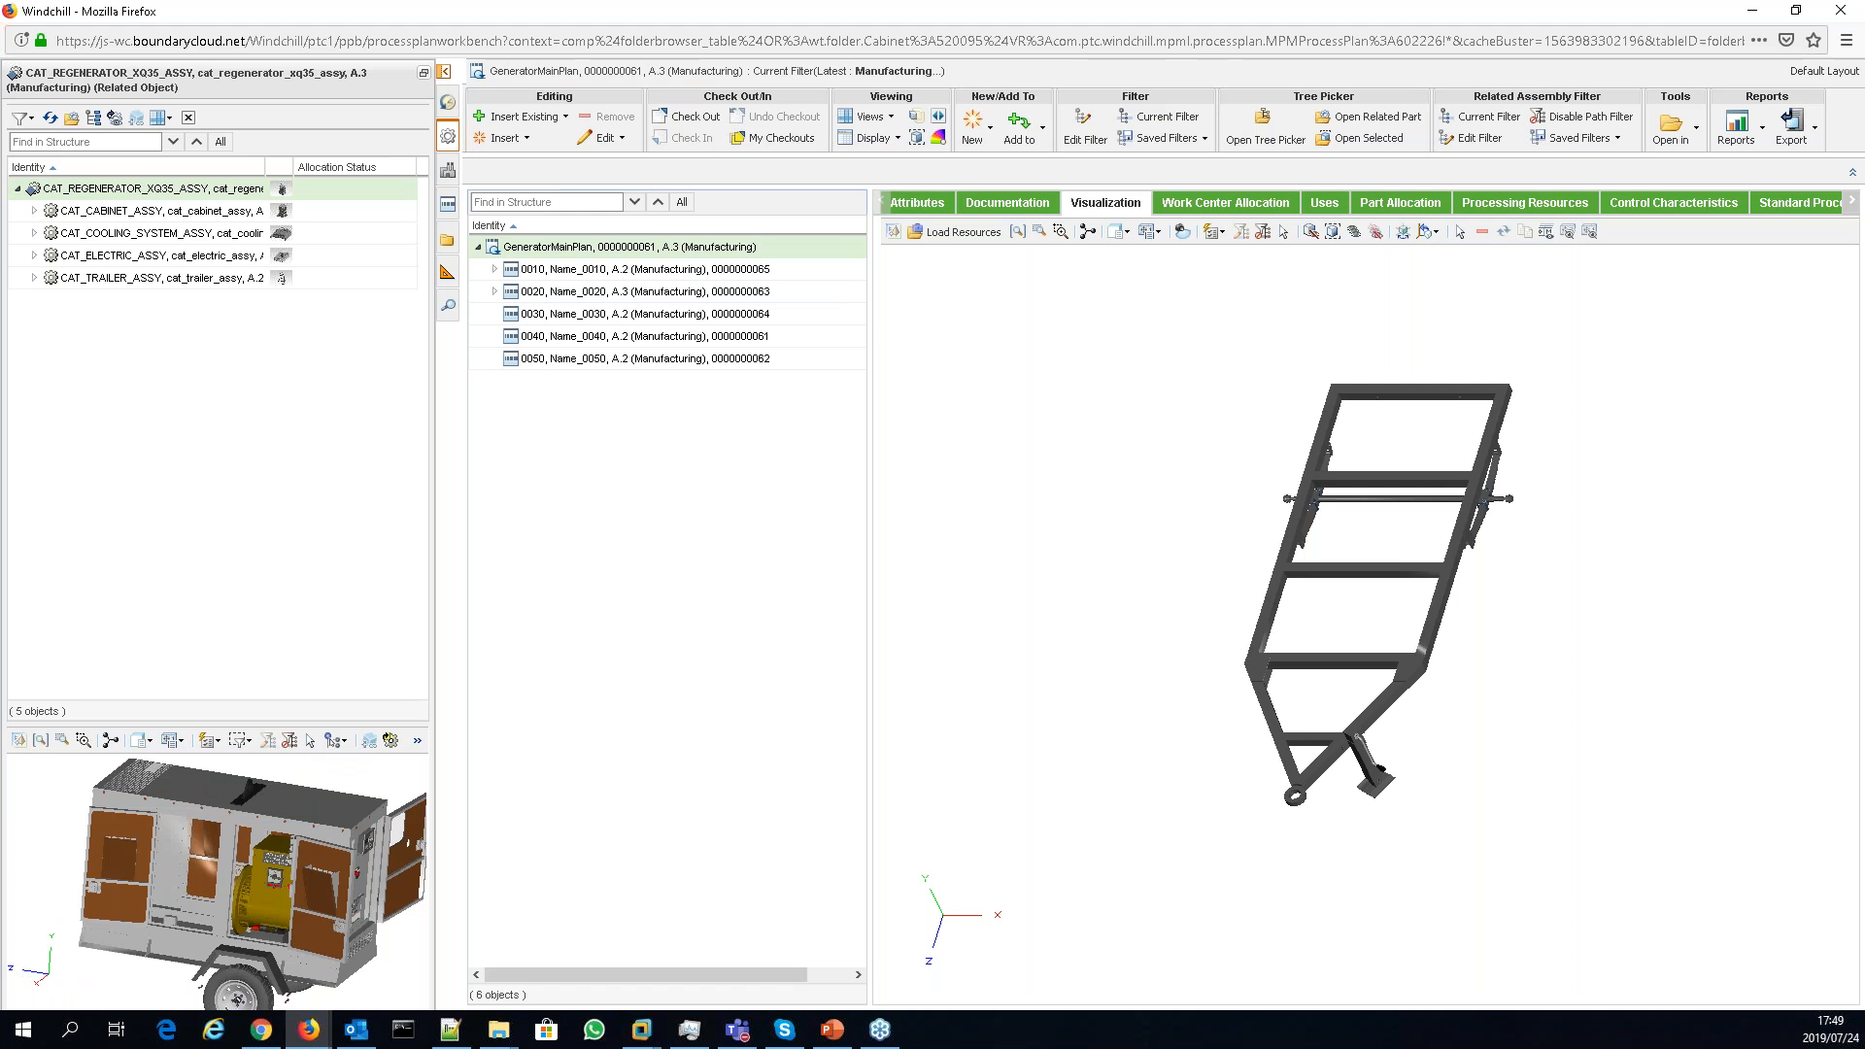
click(553, 279)
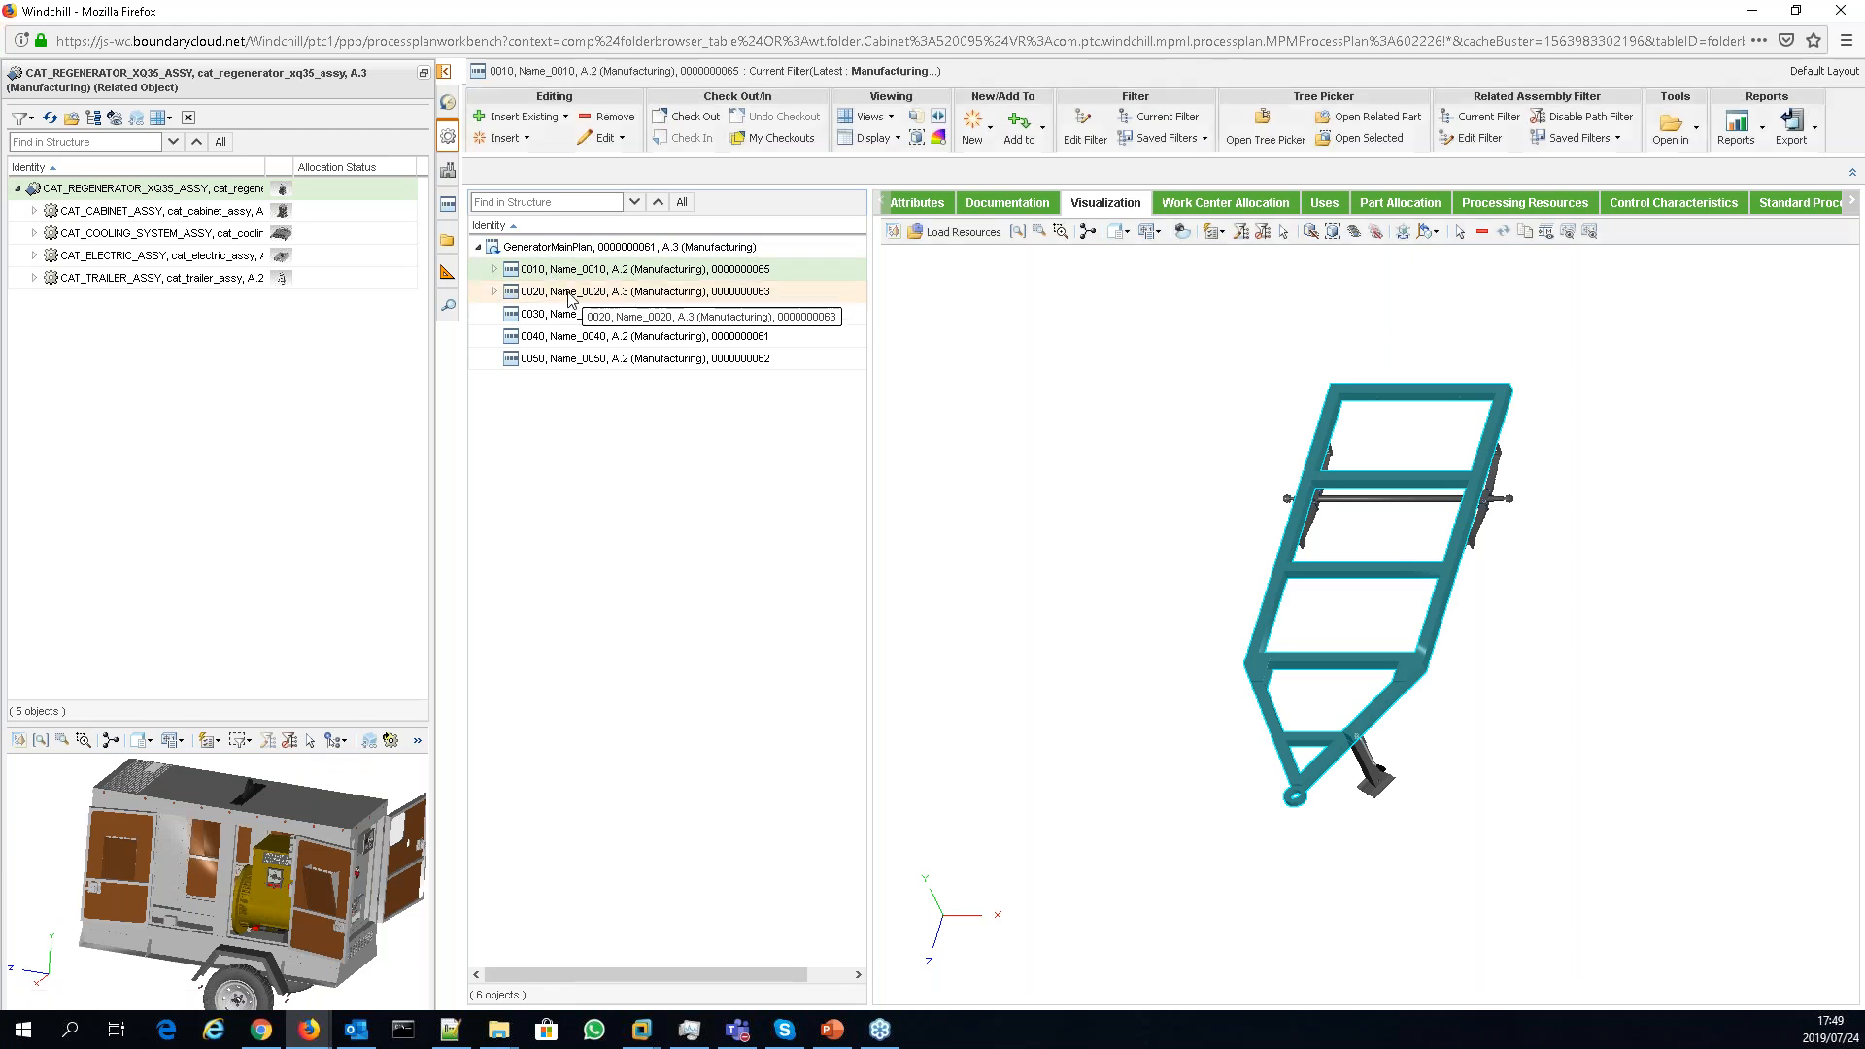
click(615, 251)
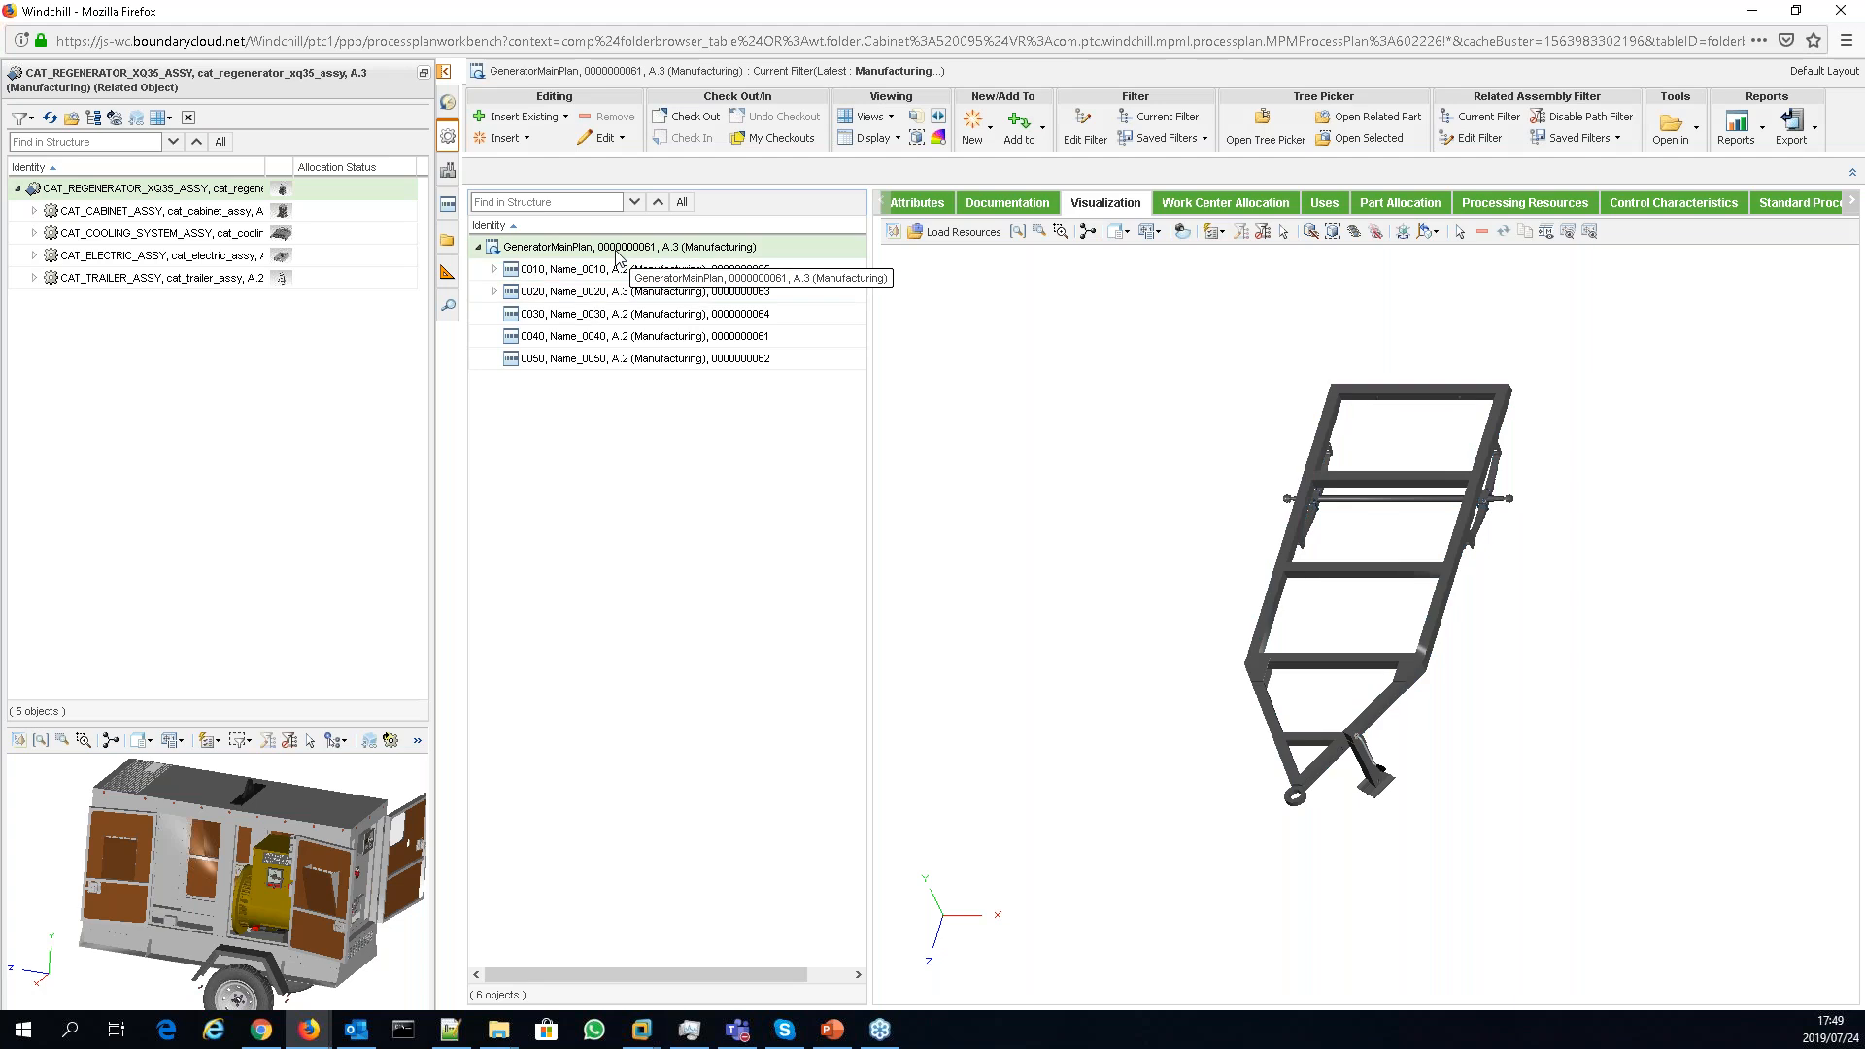
right_click(617, 255)
mouse_move(732, 445)
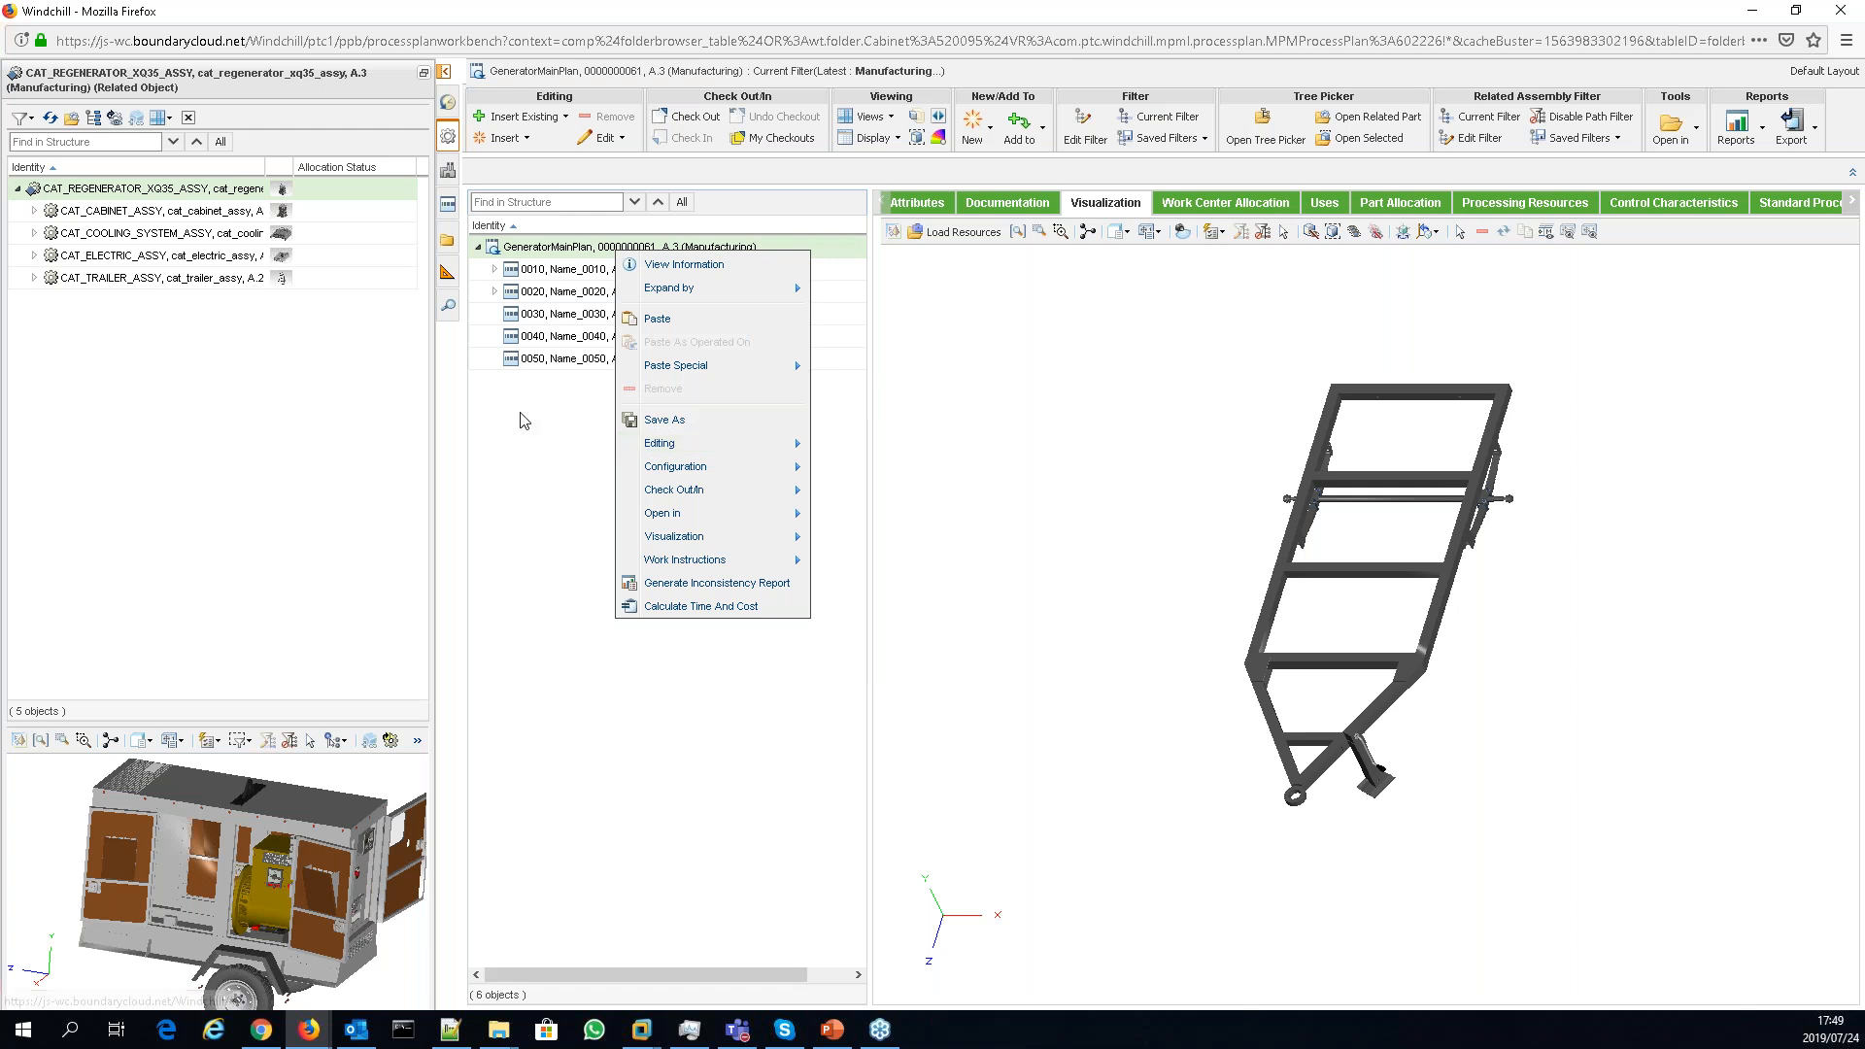
click(480, 429)
right_click(603, 271)
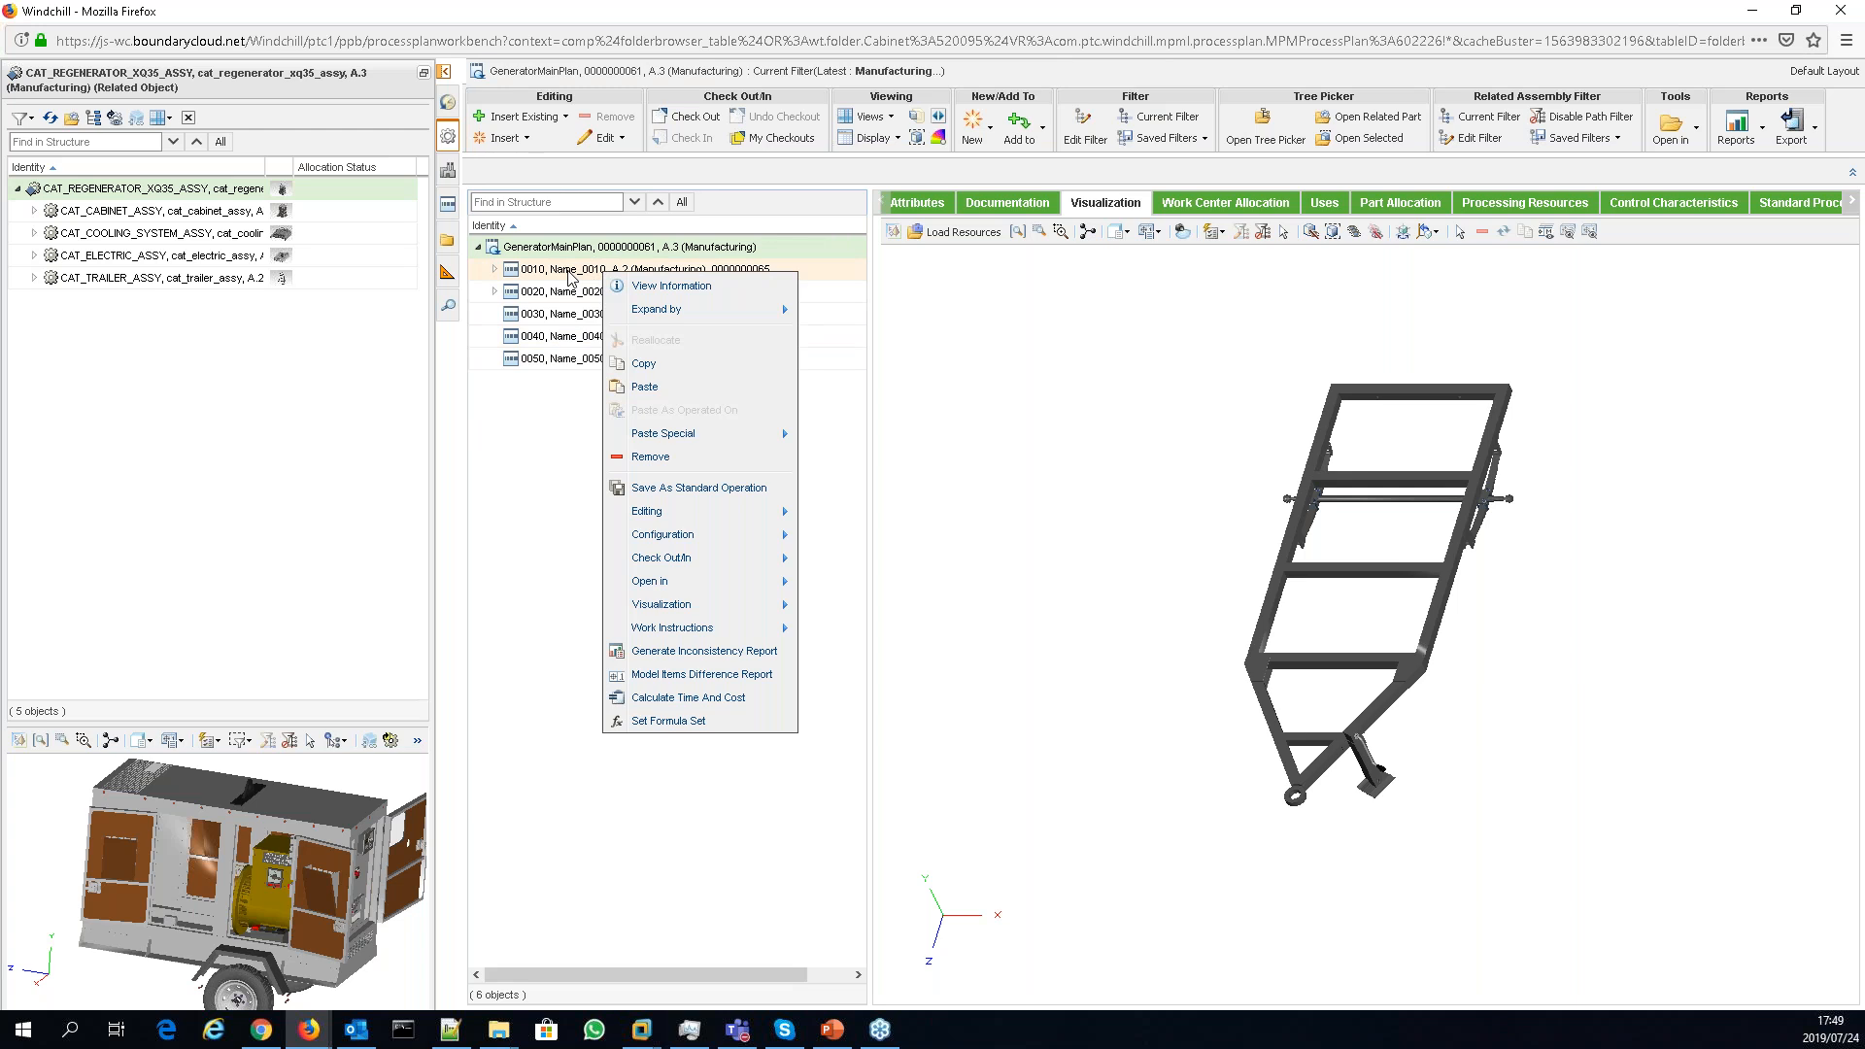
click(571, 278)
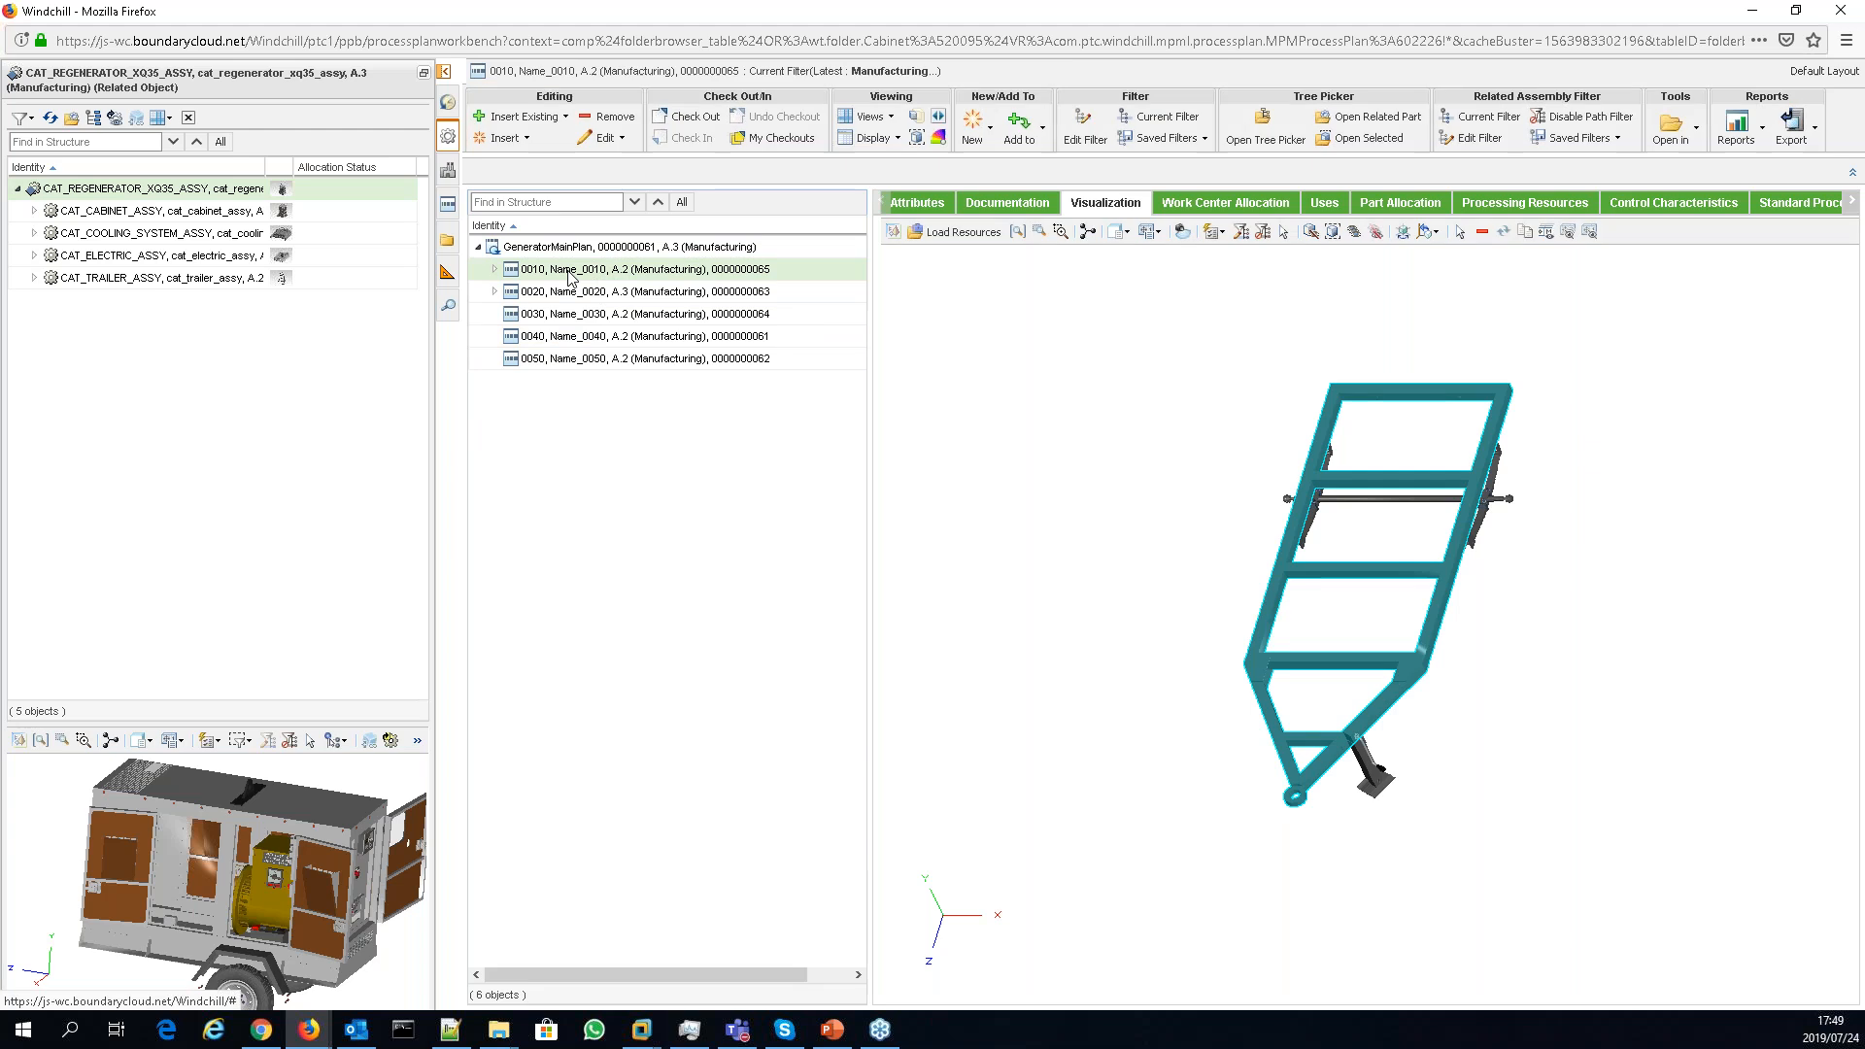
right_click(570, 278)
click(748, 428)
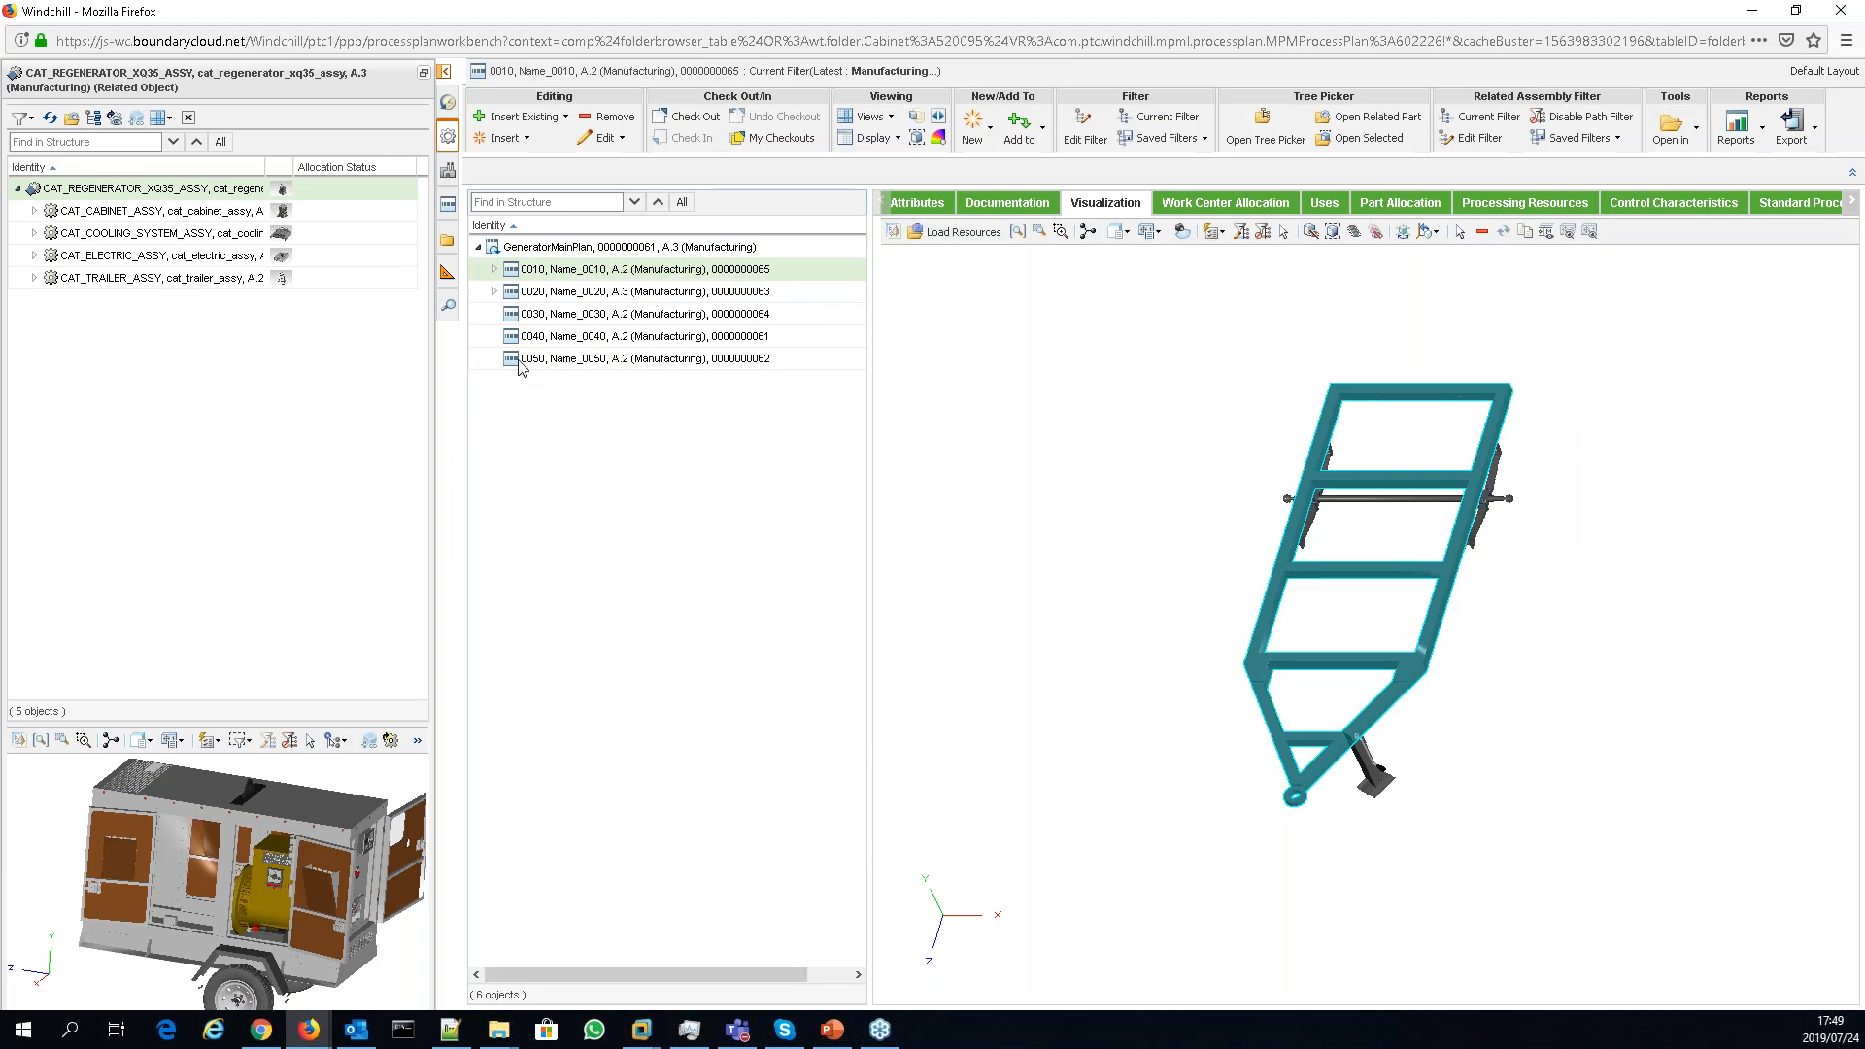
- Examine the parts and fixture allocated to operations 0010 and 0020 of GeneratorMainPlan and where those parts sit in the trailer model
click(496, 270)
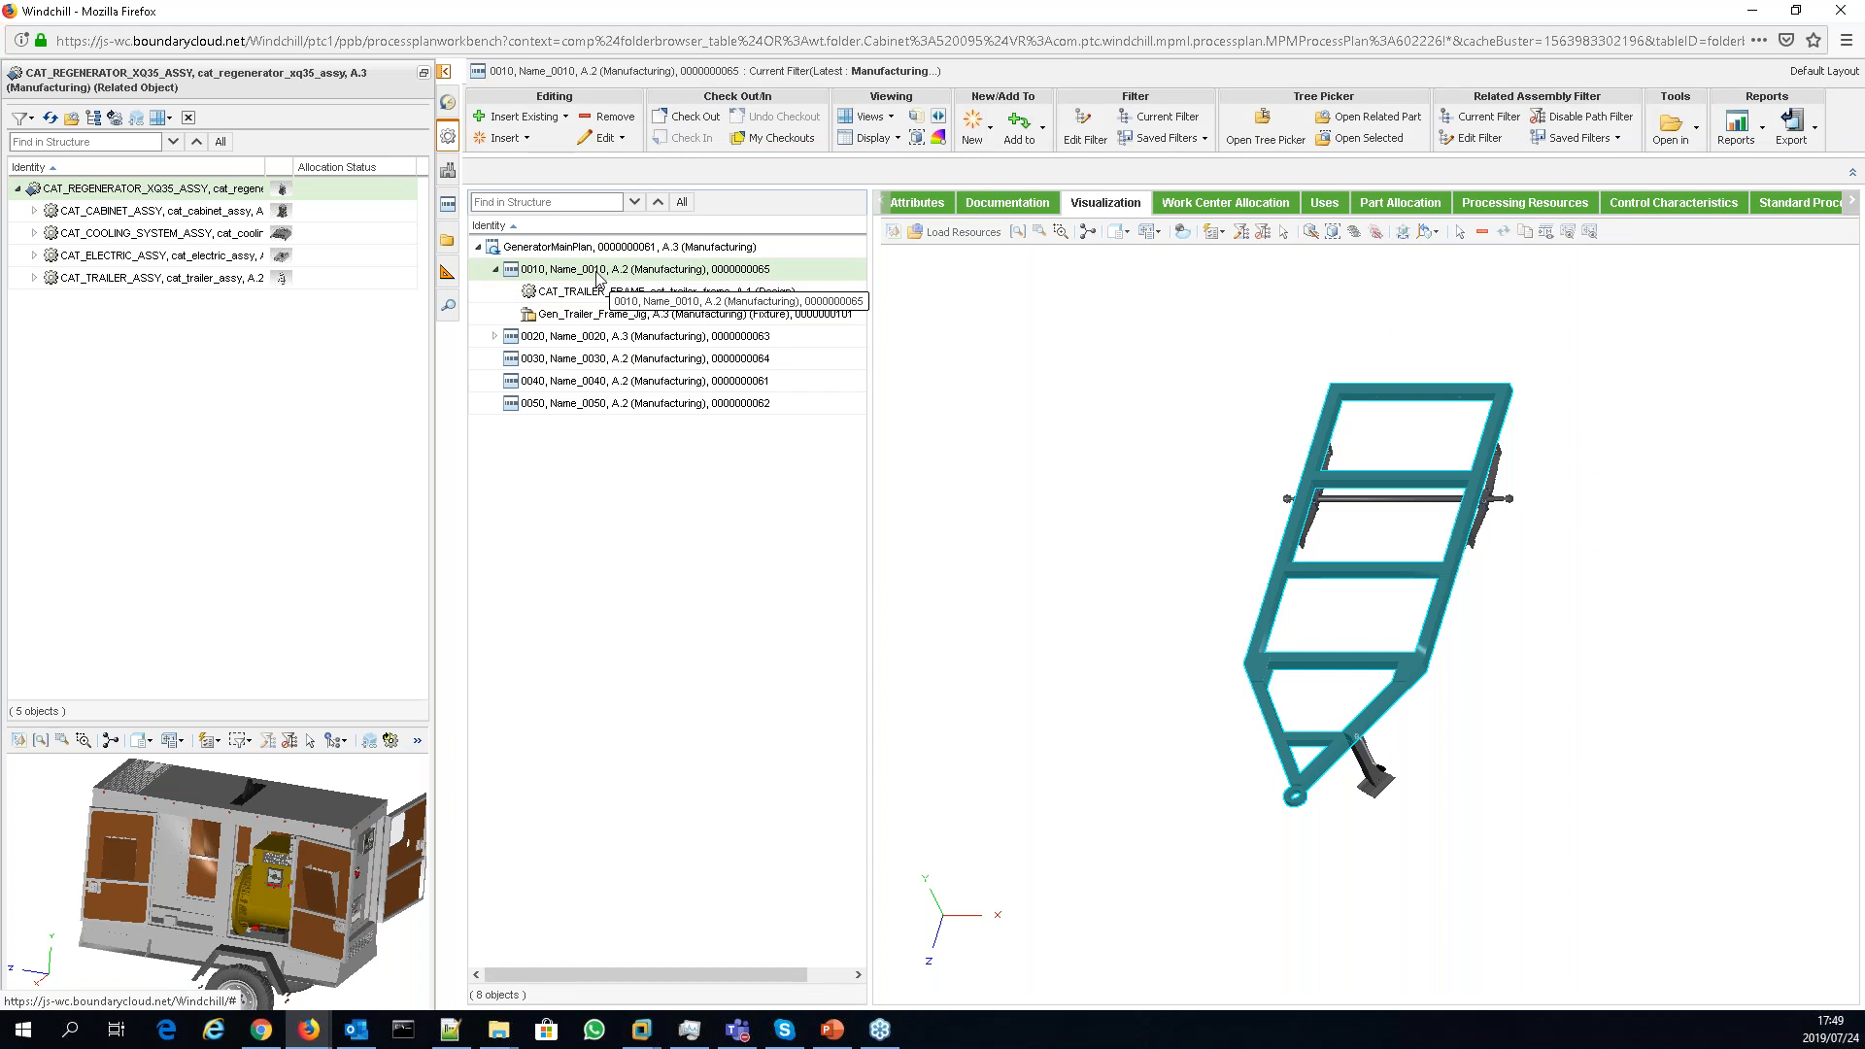
click(602, 291)
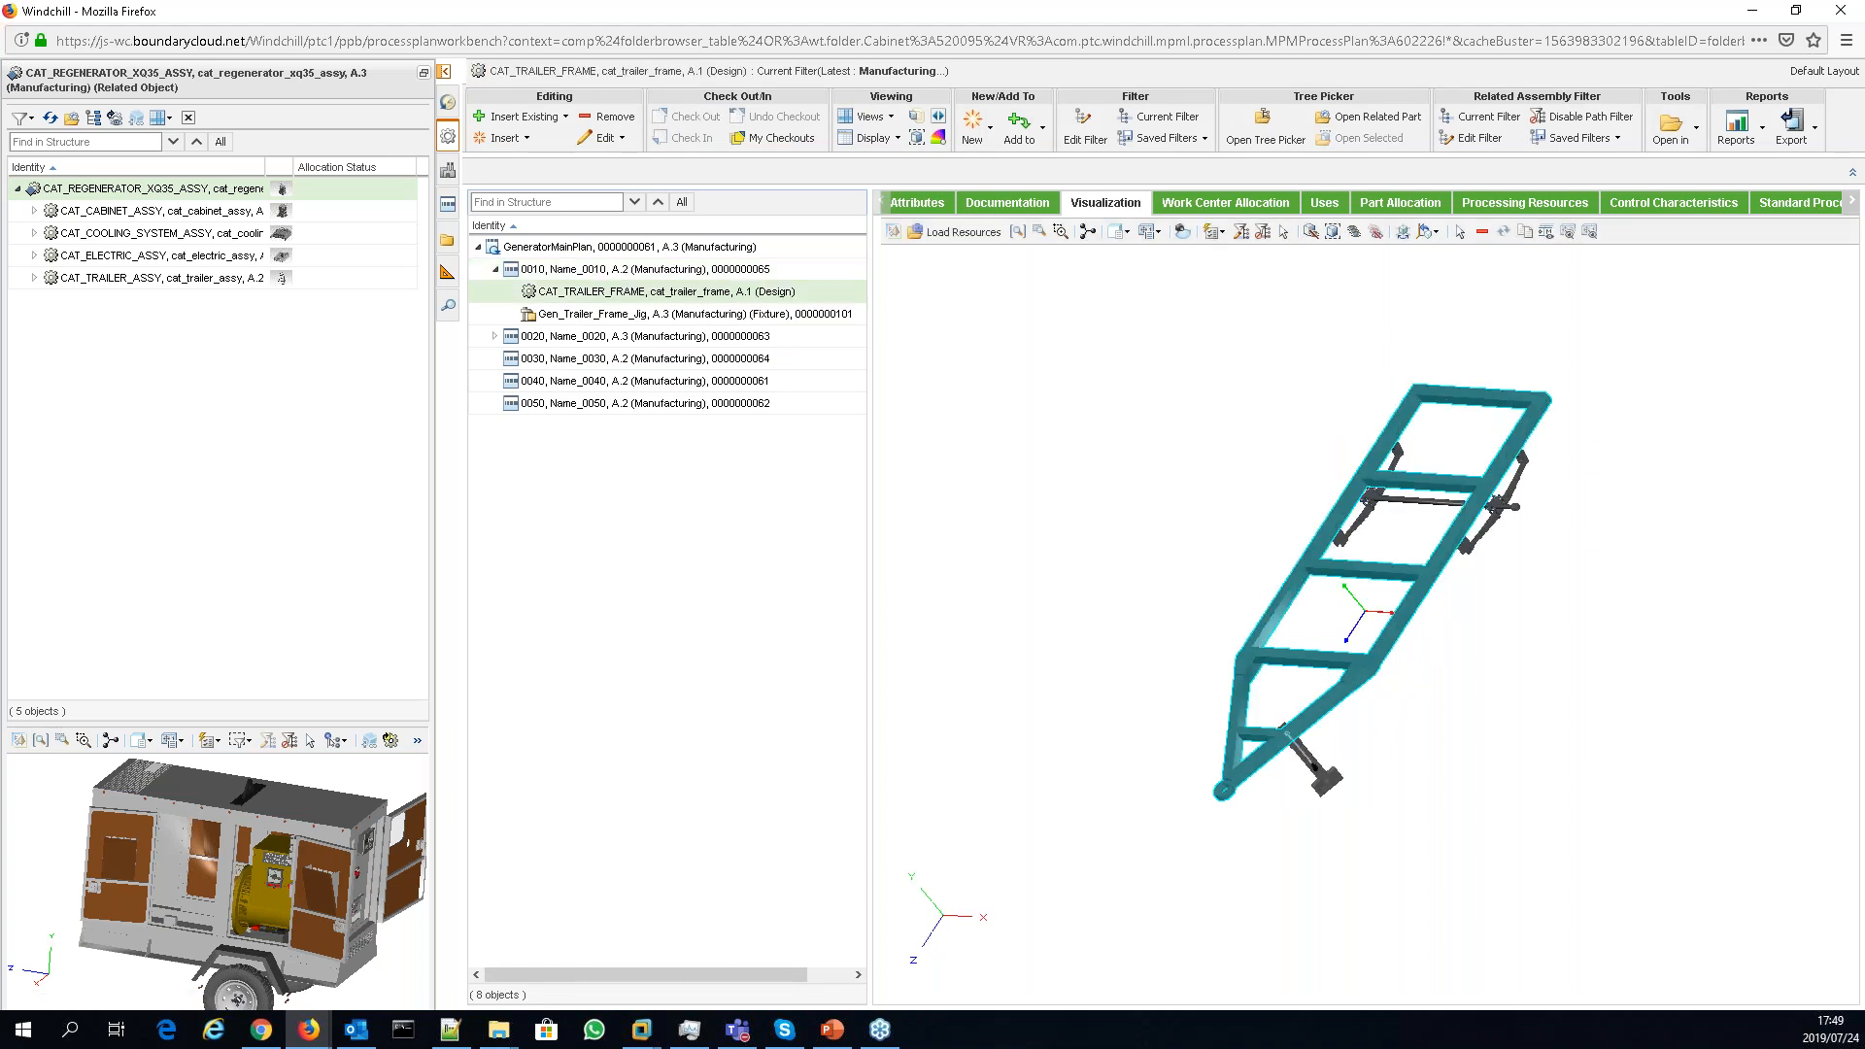
click(608, 315)
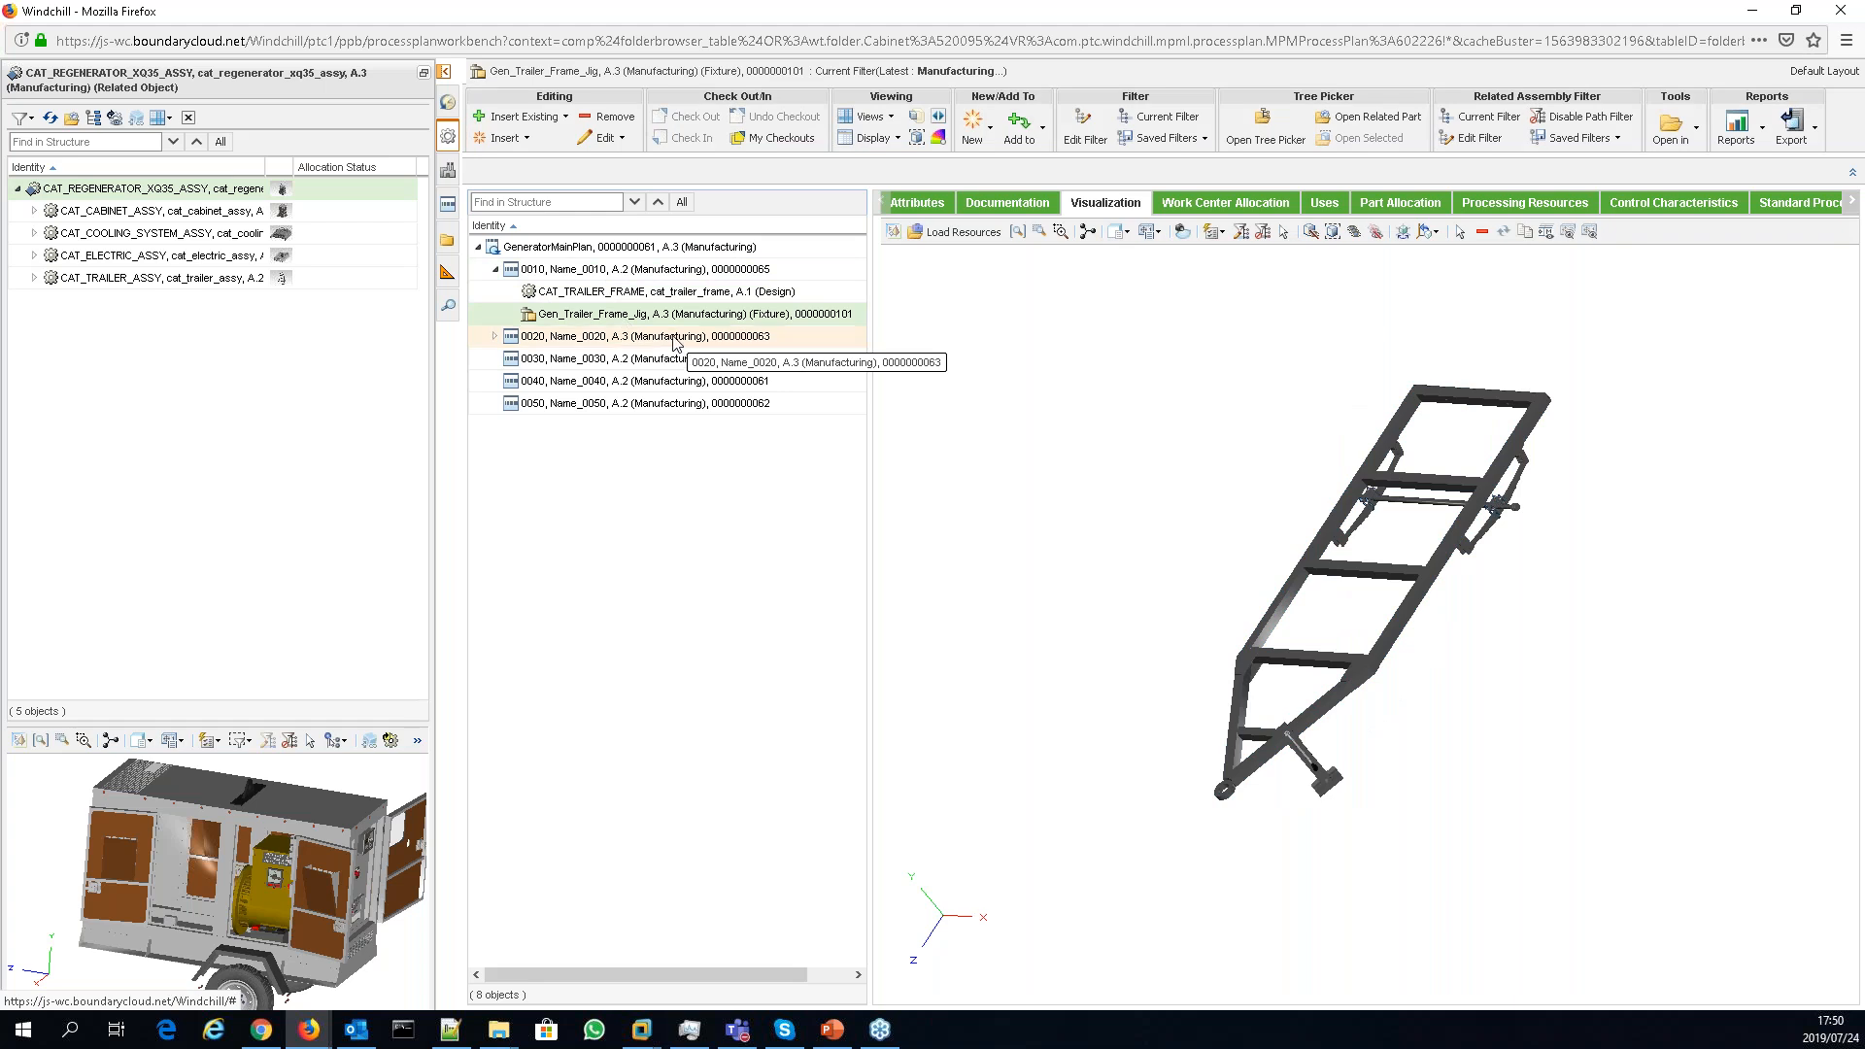
click(677, 337)
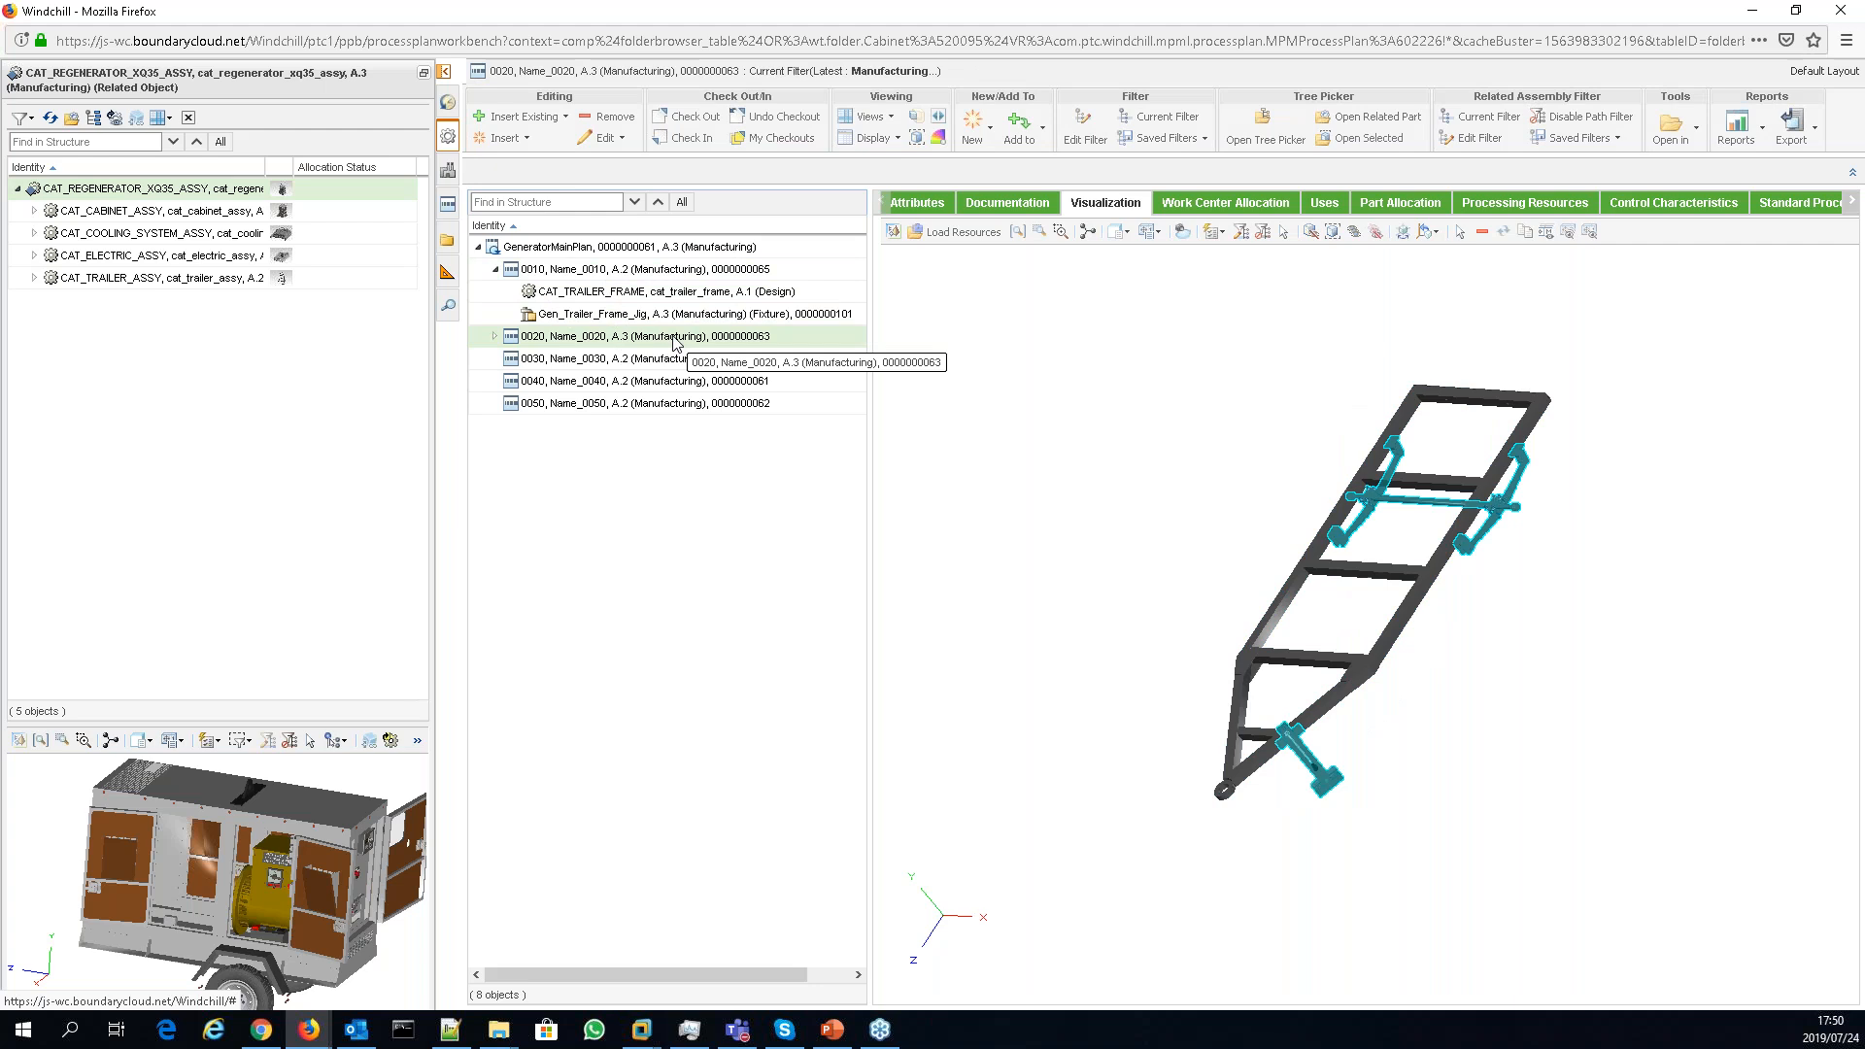
click(497, 336)
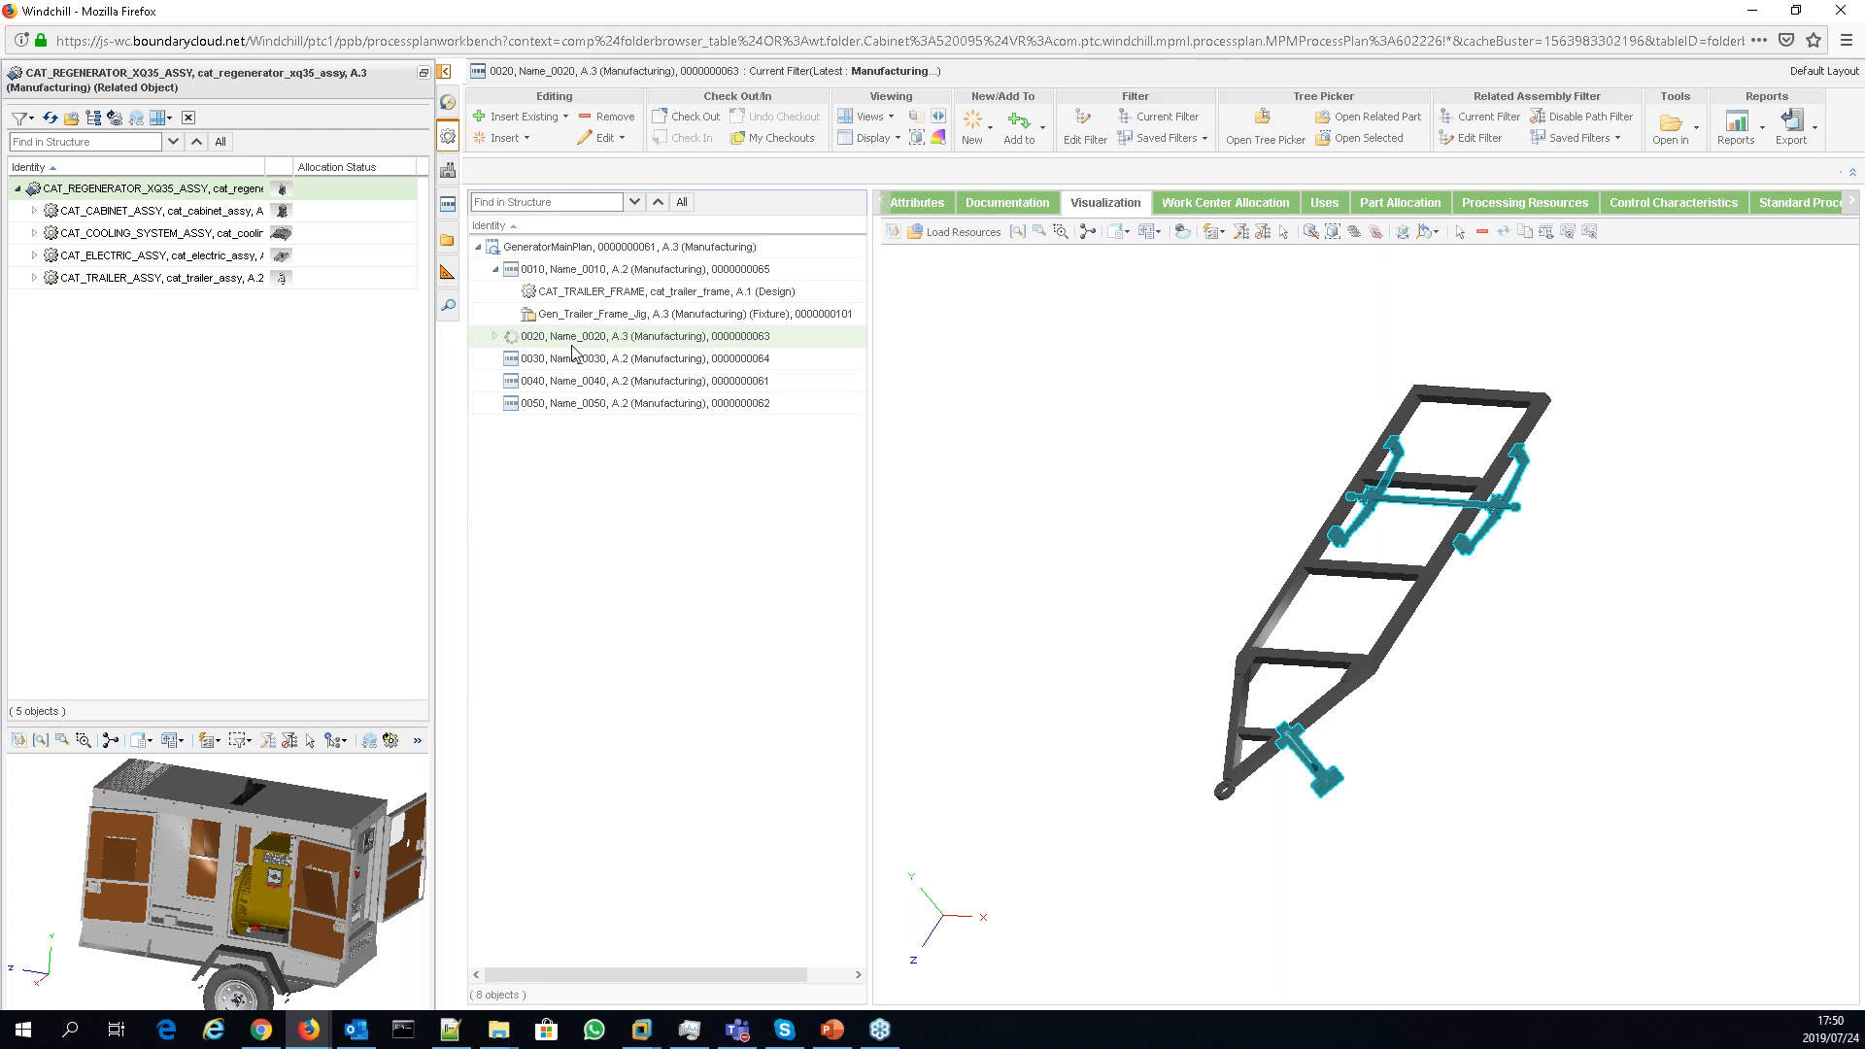
click(608, 381)
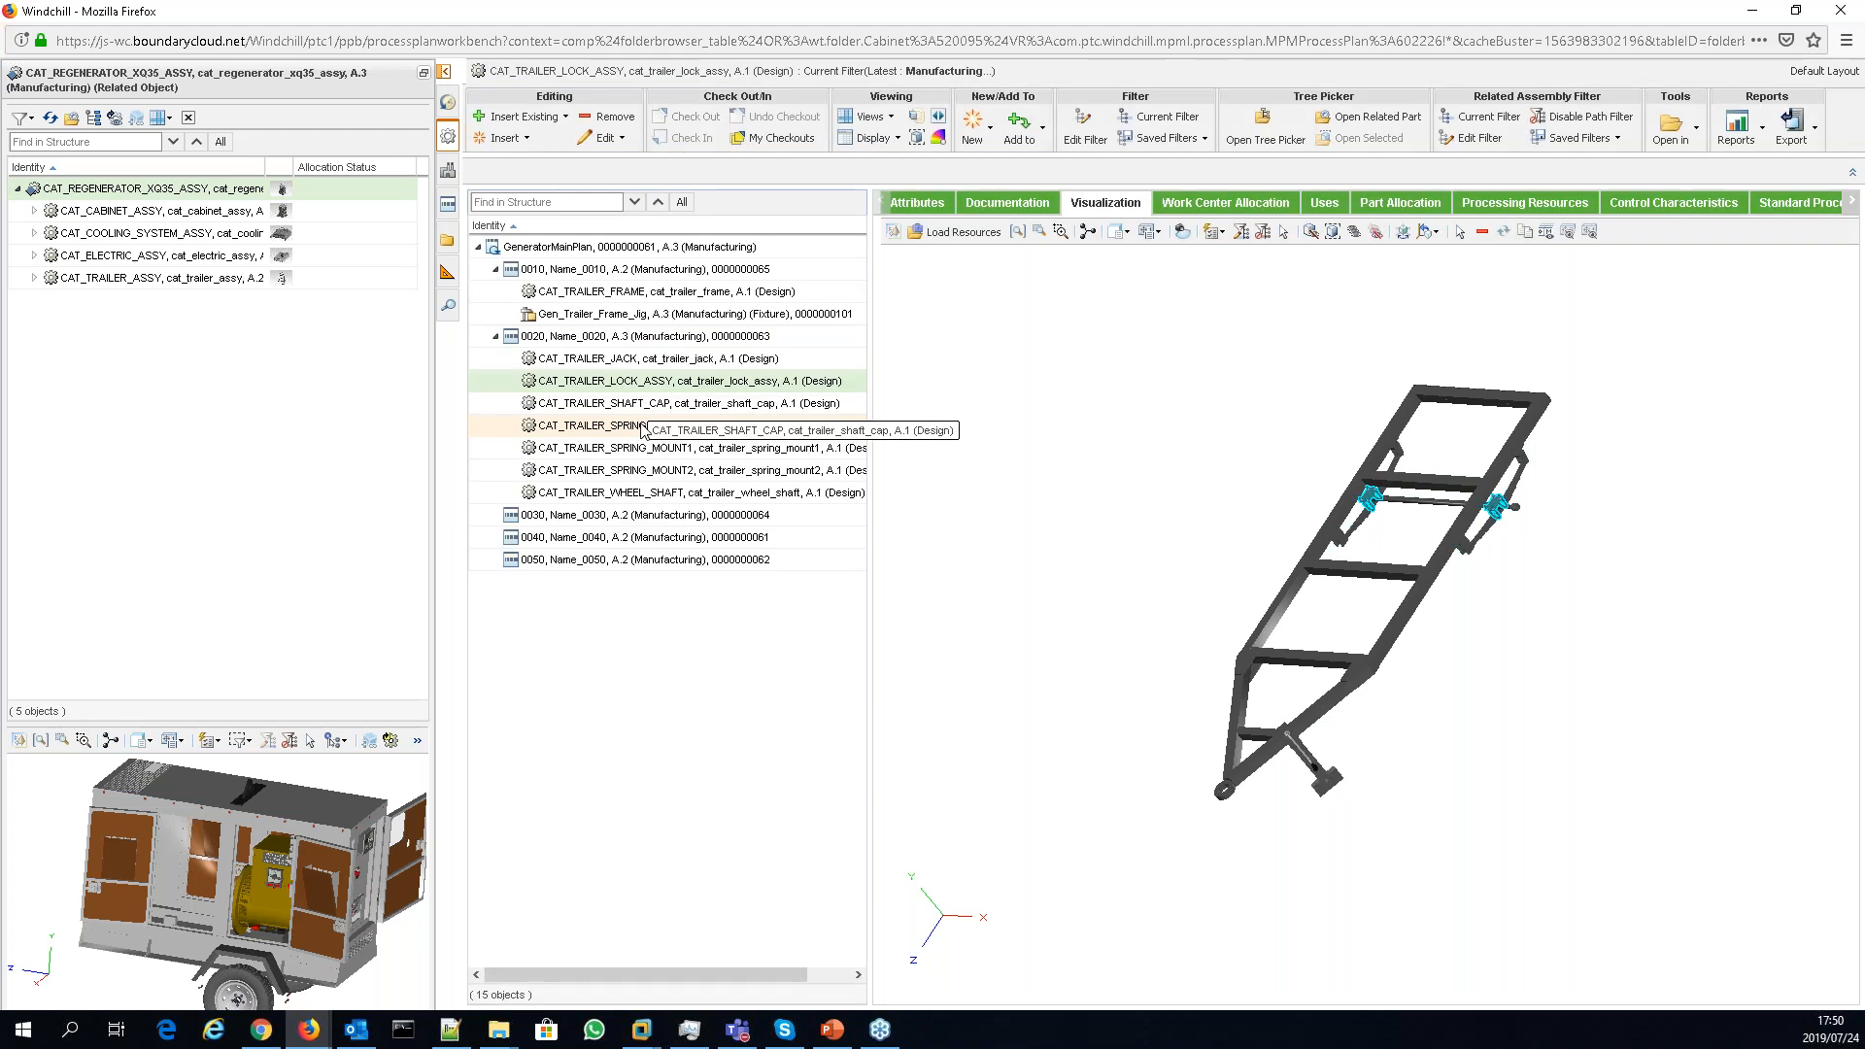
click(651, 470)
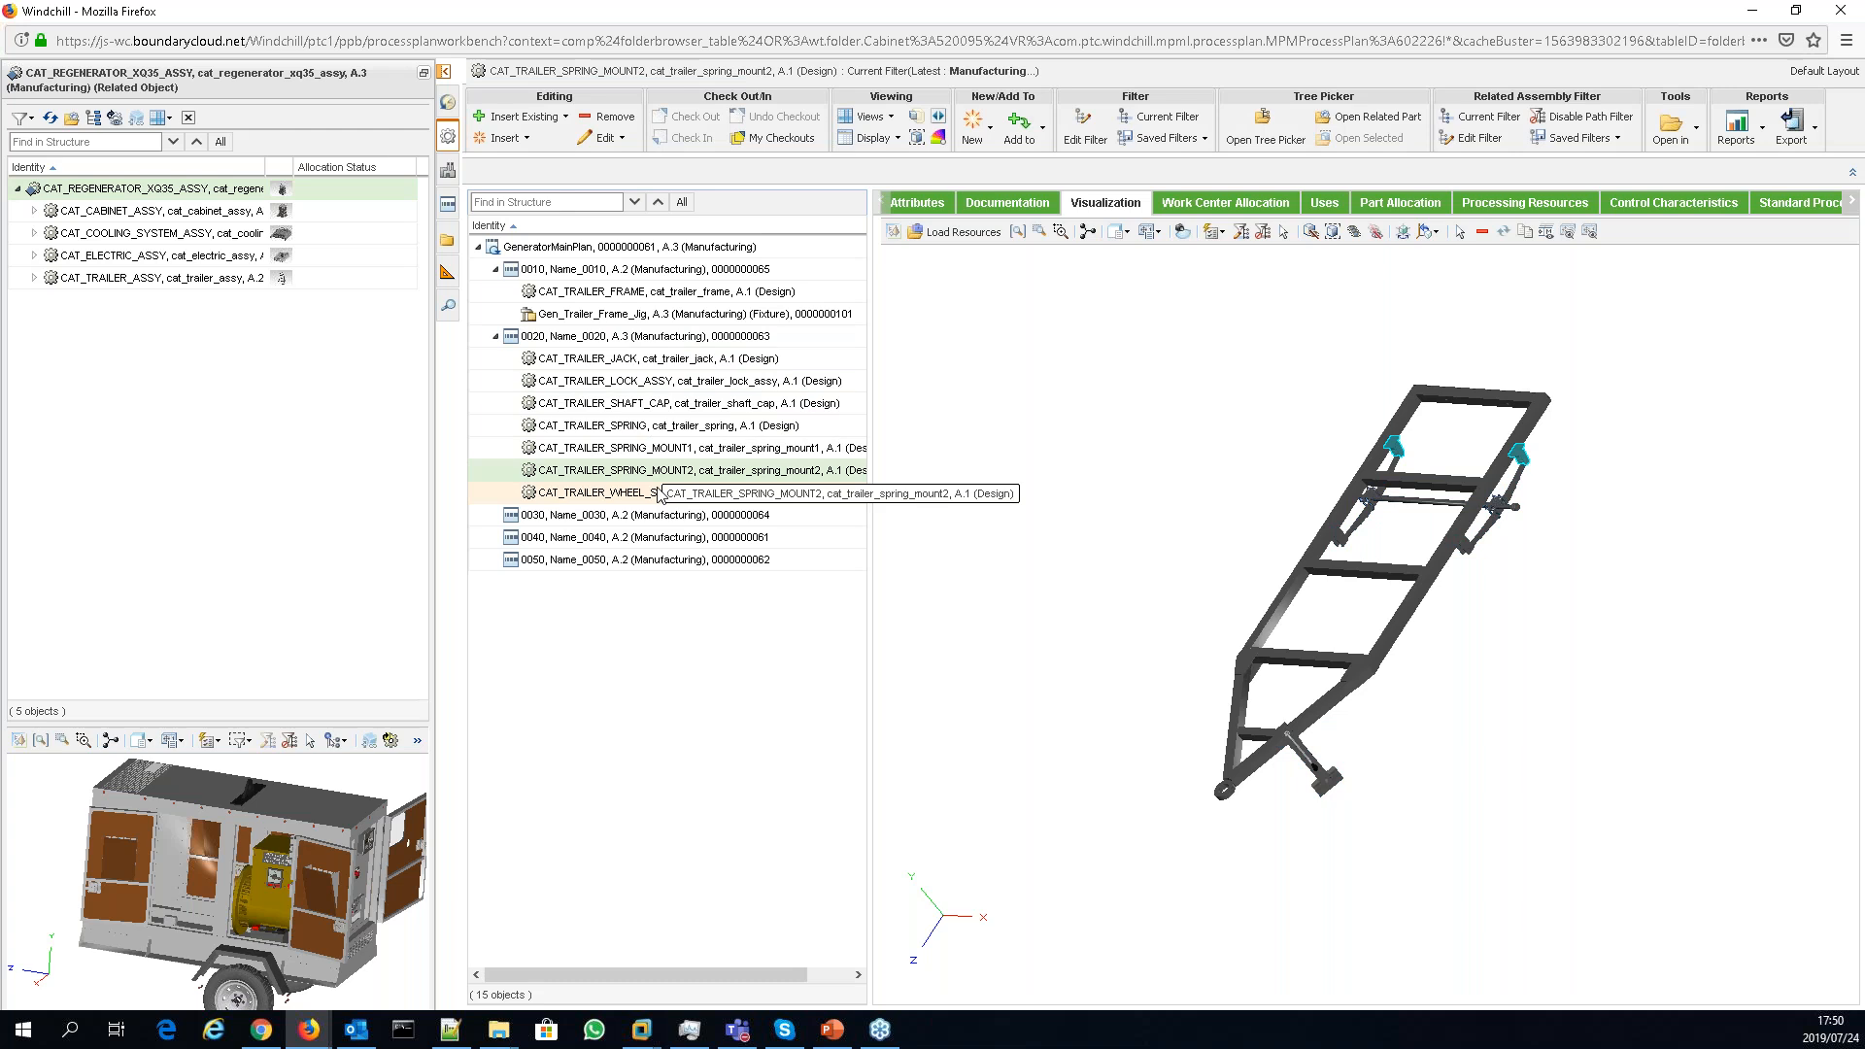
click(660, 492)
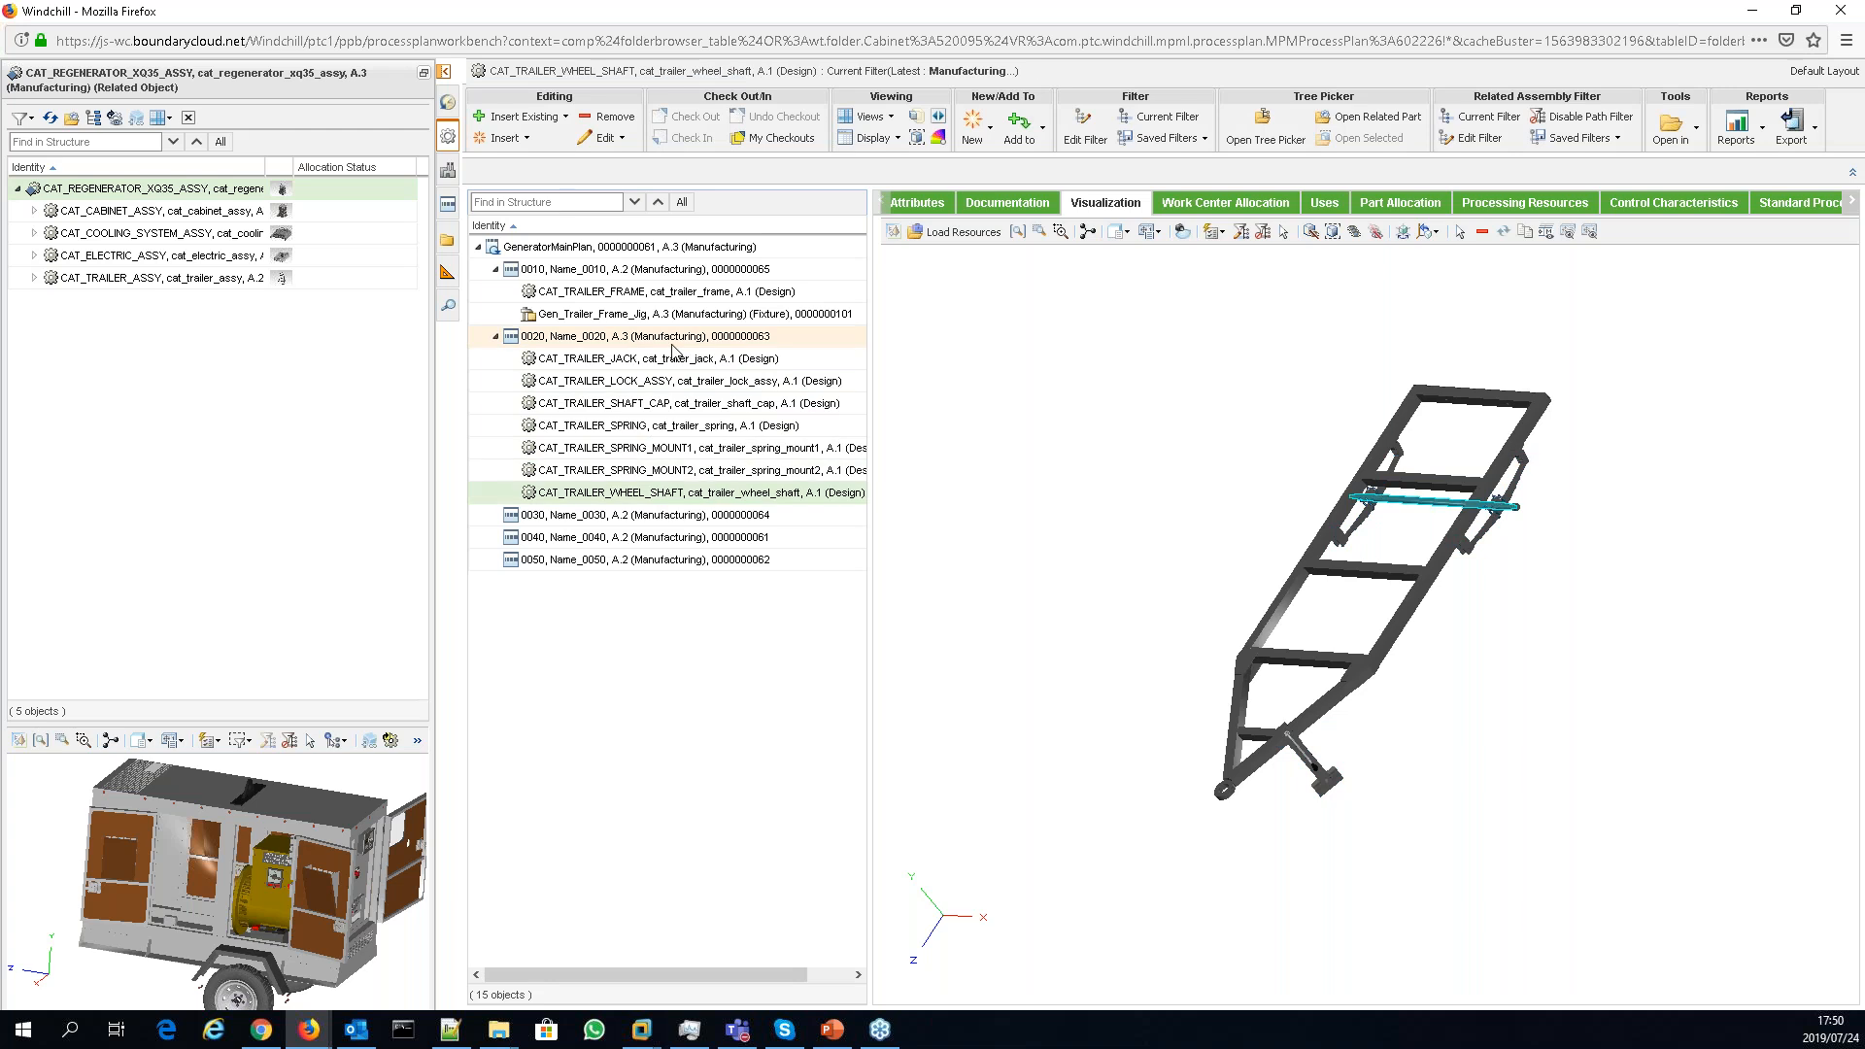
right_click(649, 249)
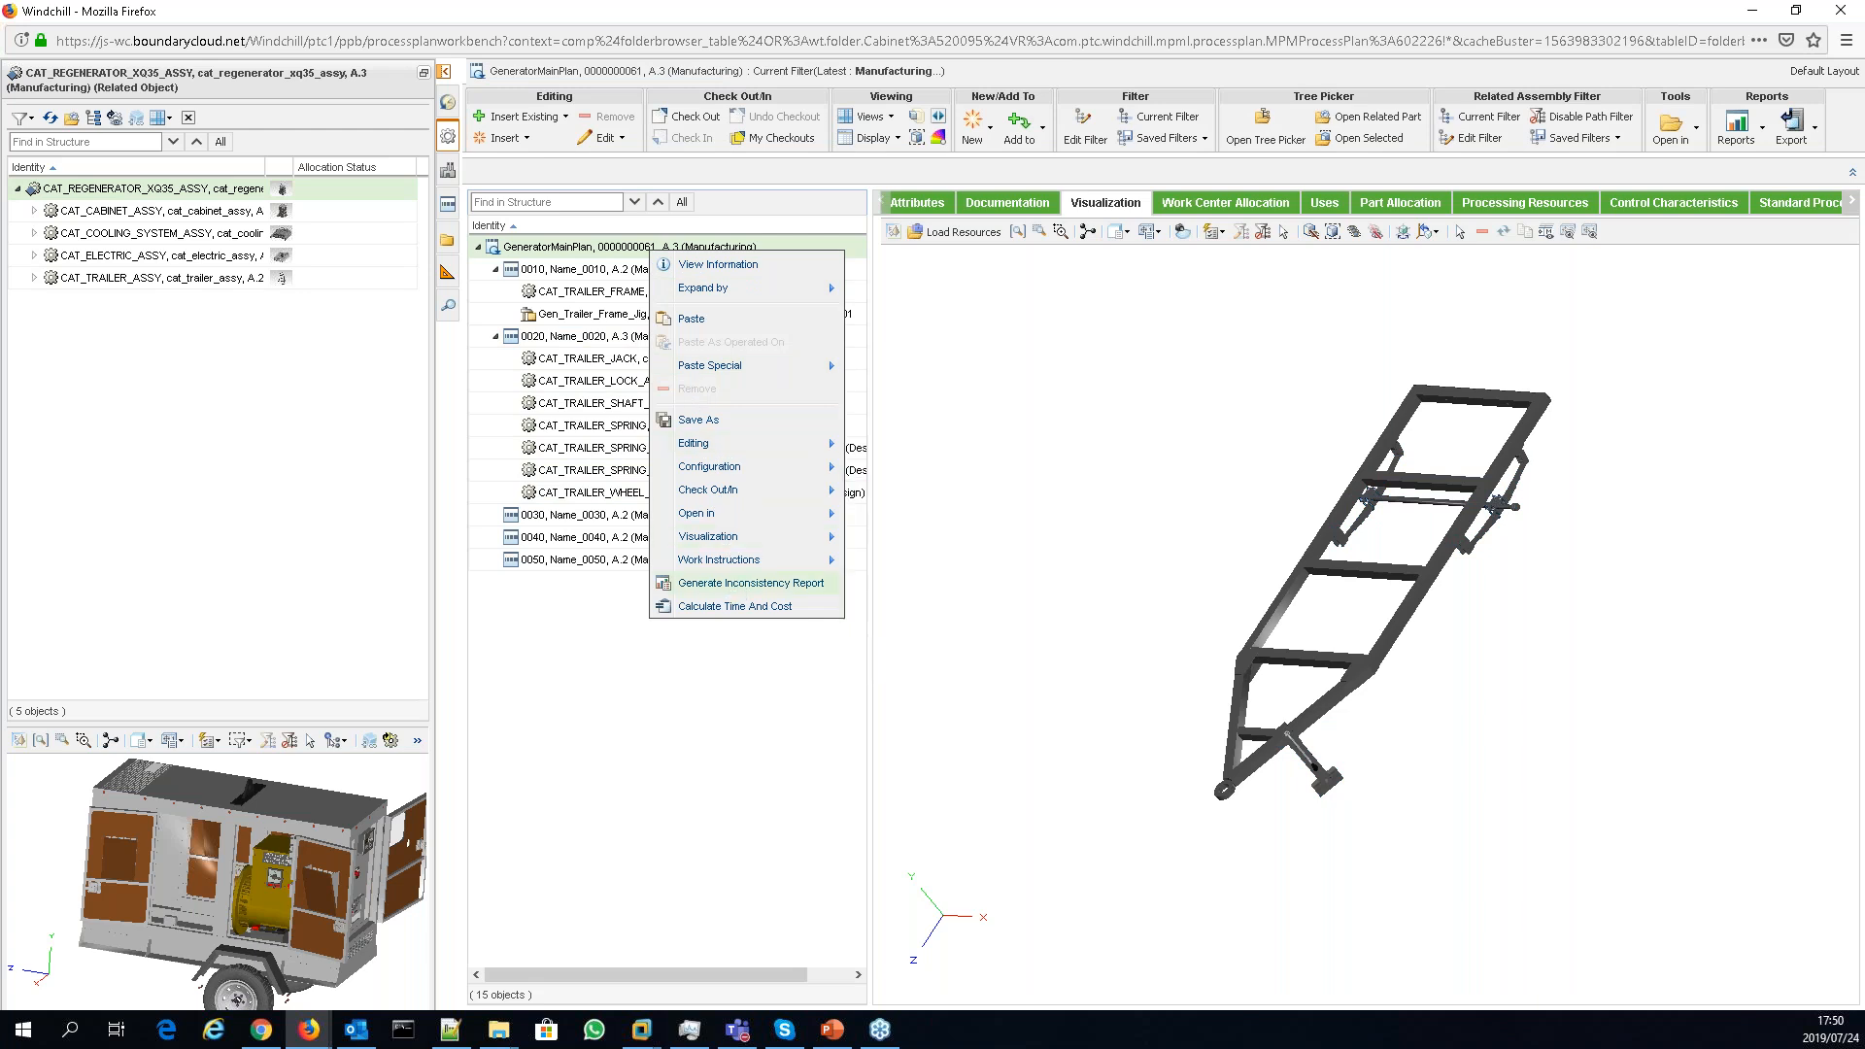
mouse_move(723, 559)
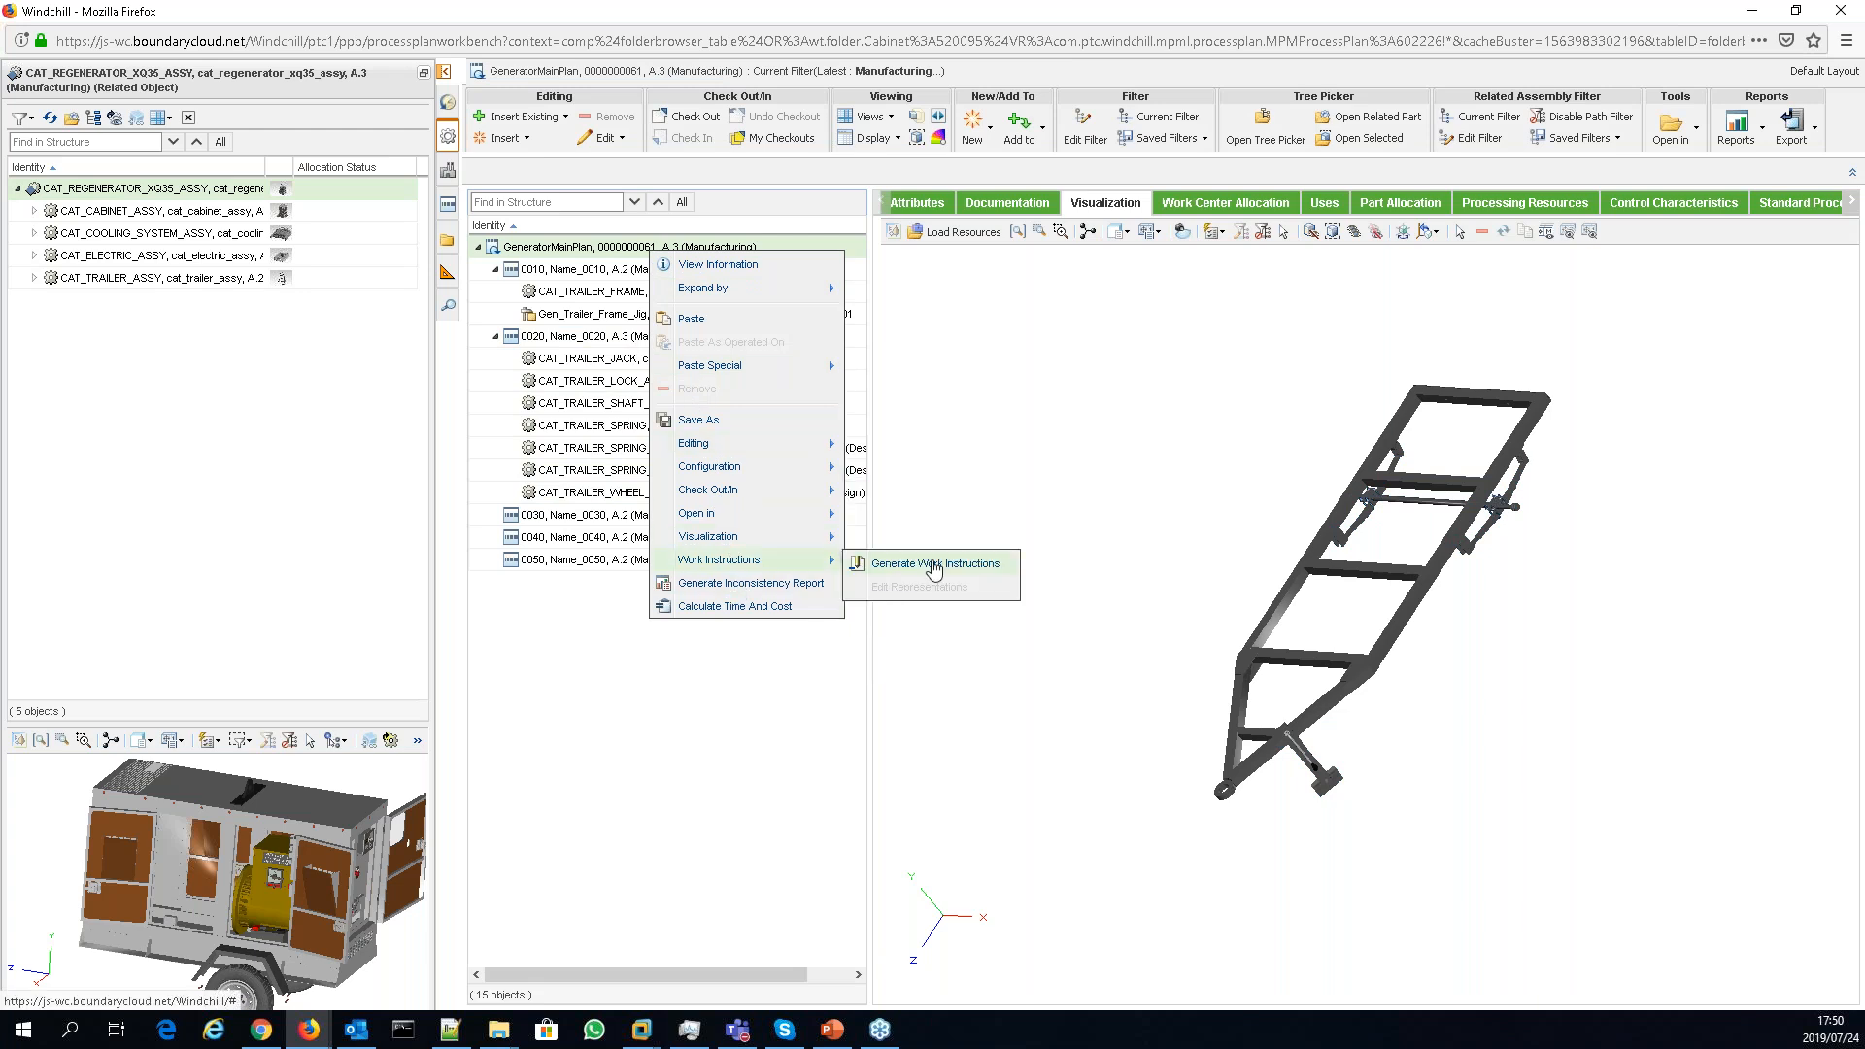
click(785, 696)
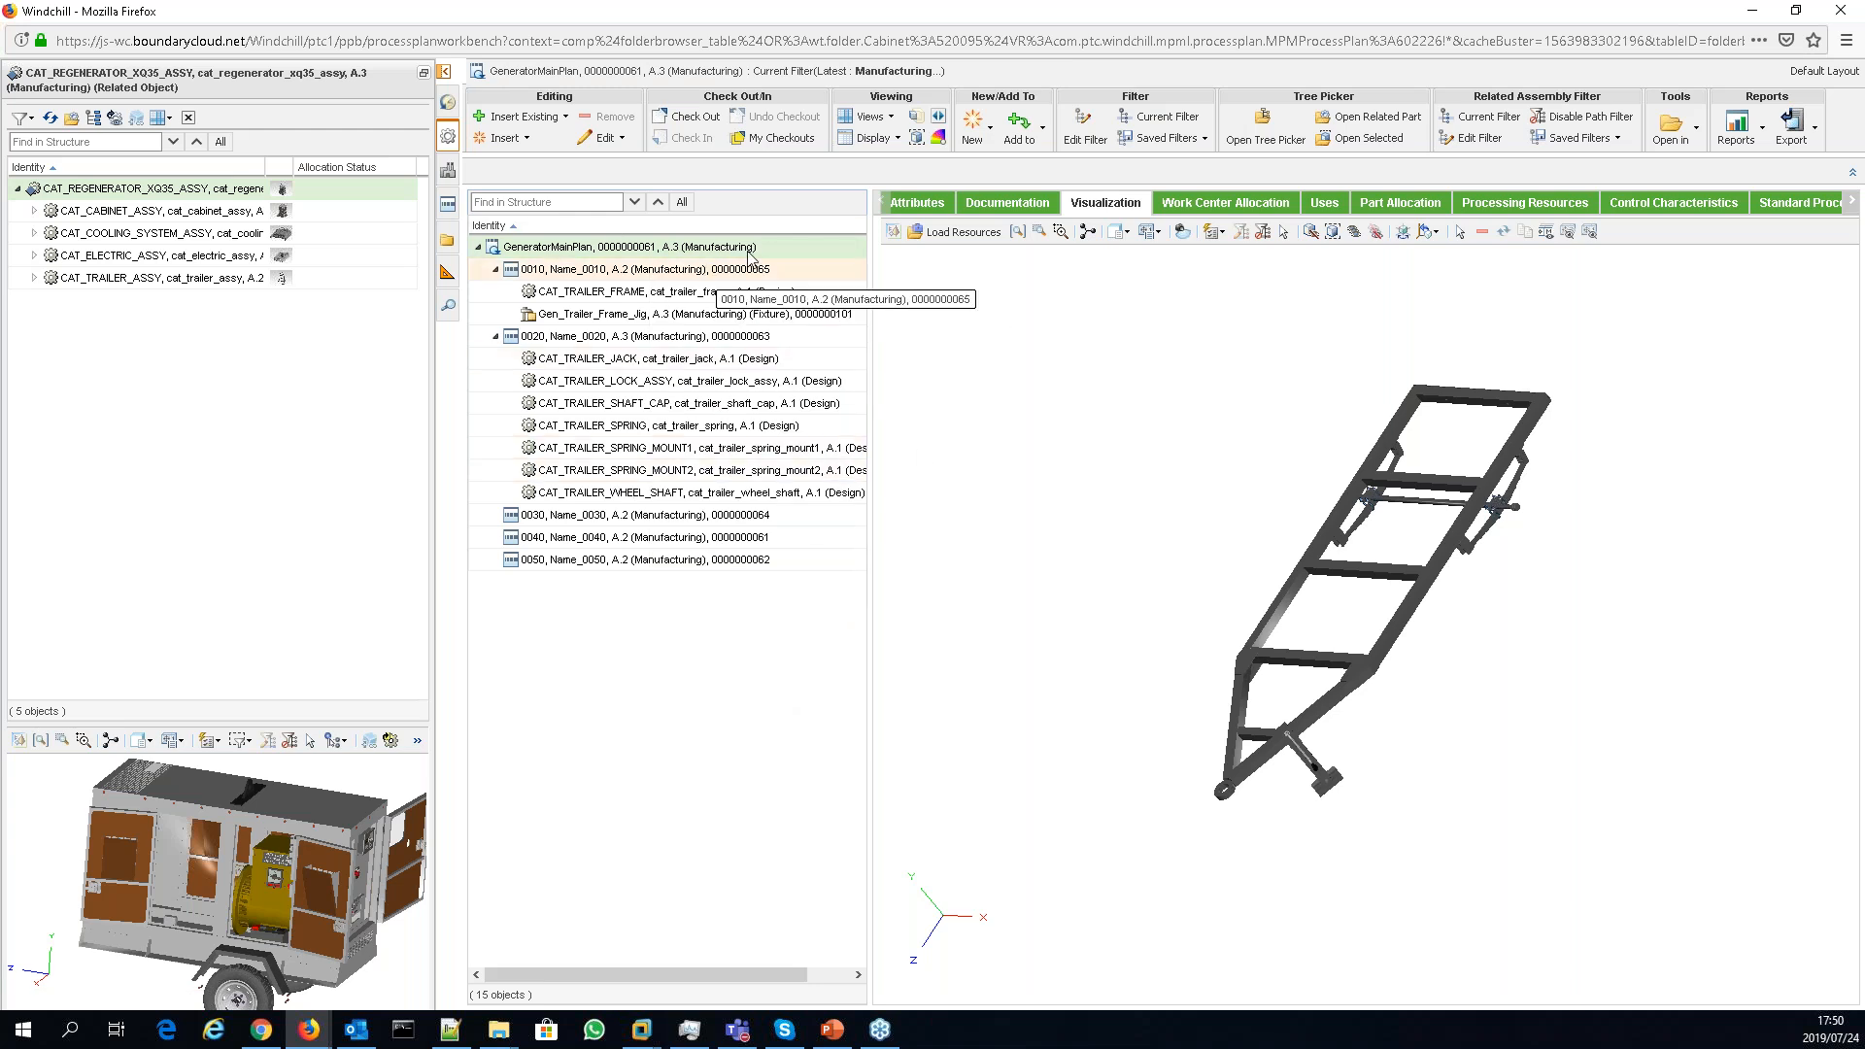
- Review the descriptions and the setup, labor and processing times of the operations used by GeneratorMainPlan
click(1326, 204)
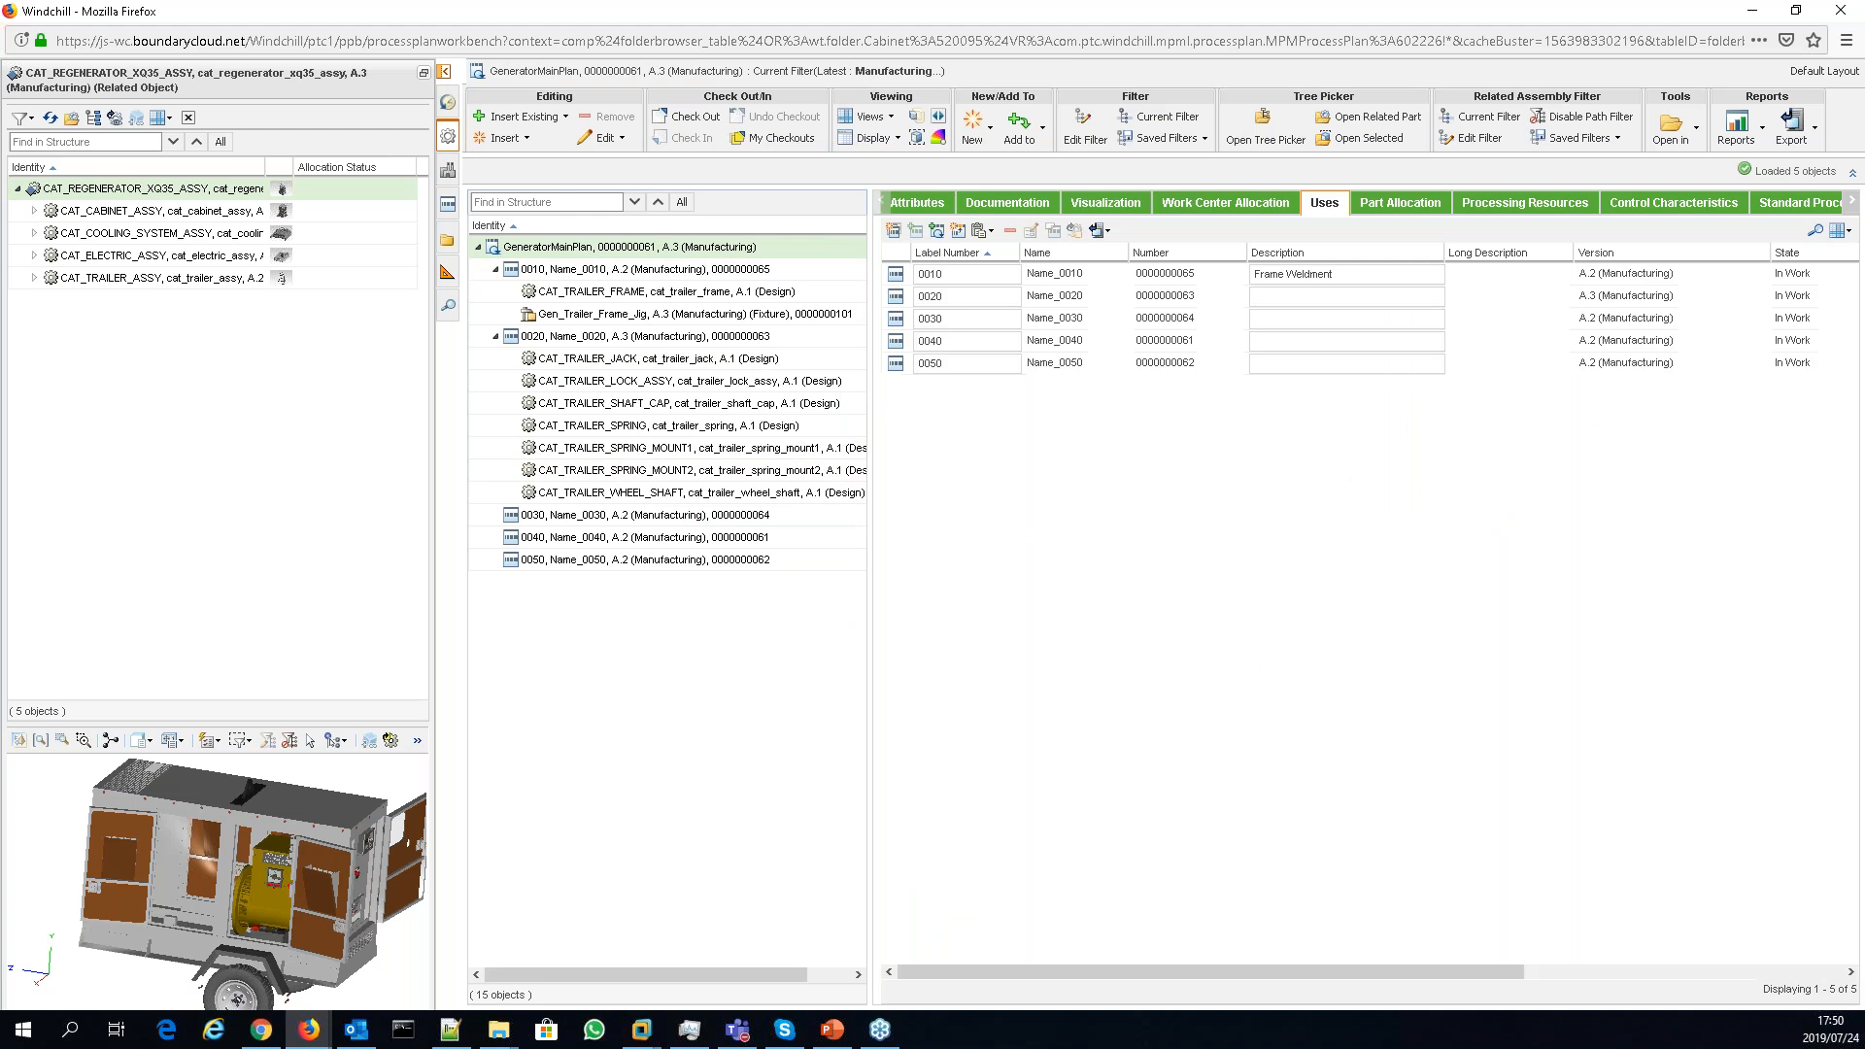
drag(871, 468, 829, 465)
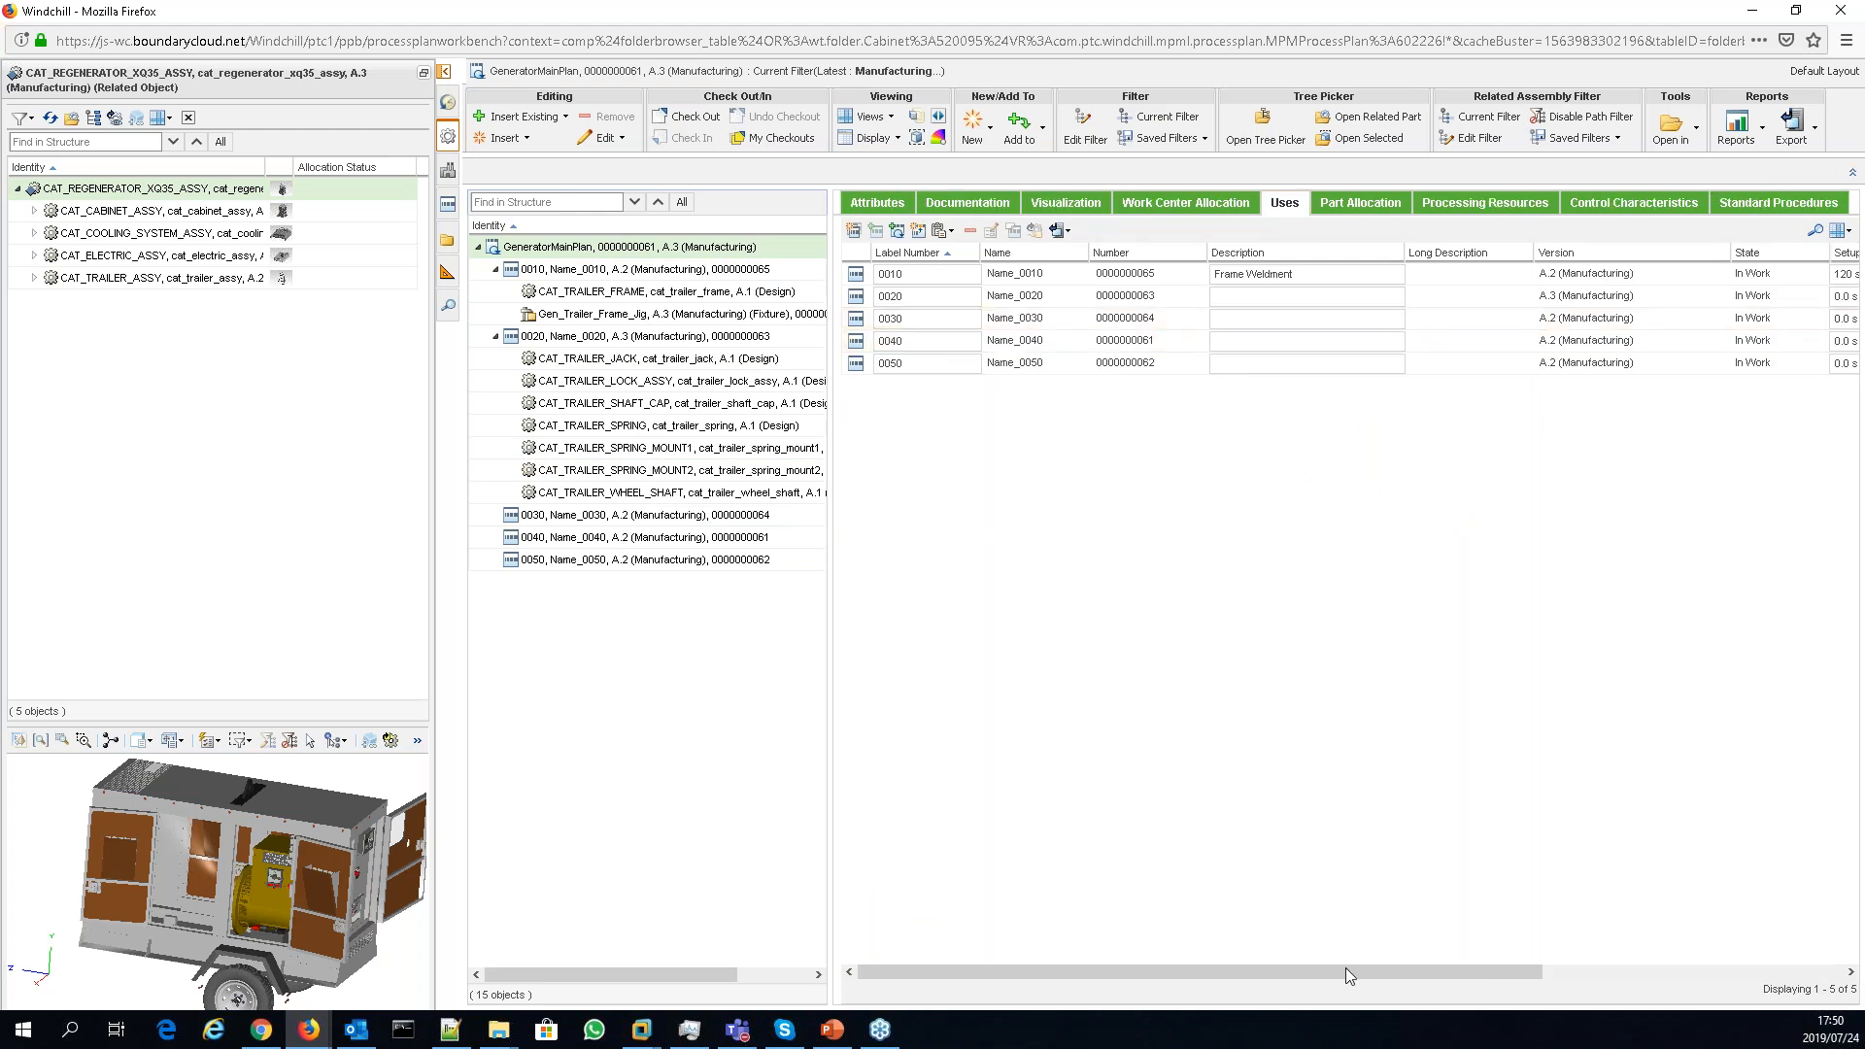
drag(1345, 968, 1633, 968)
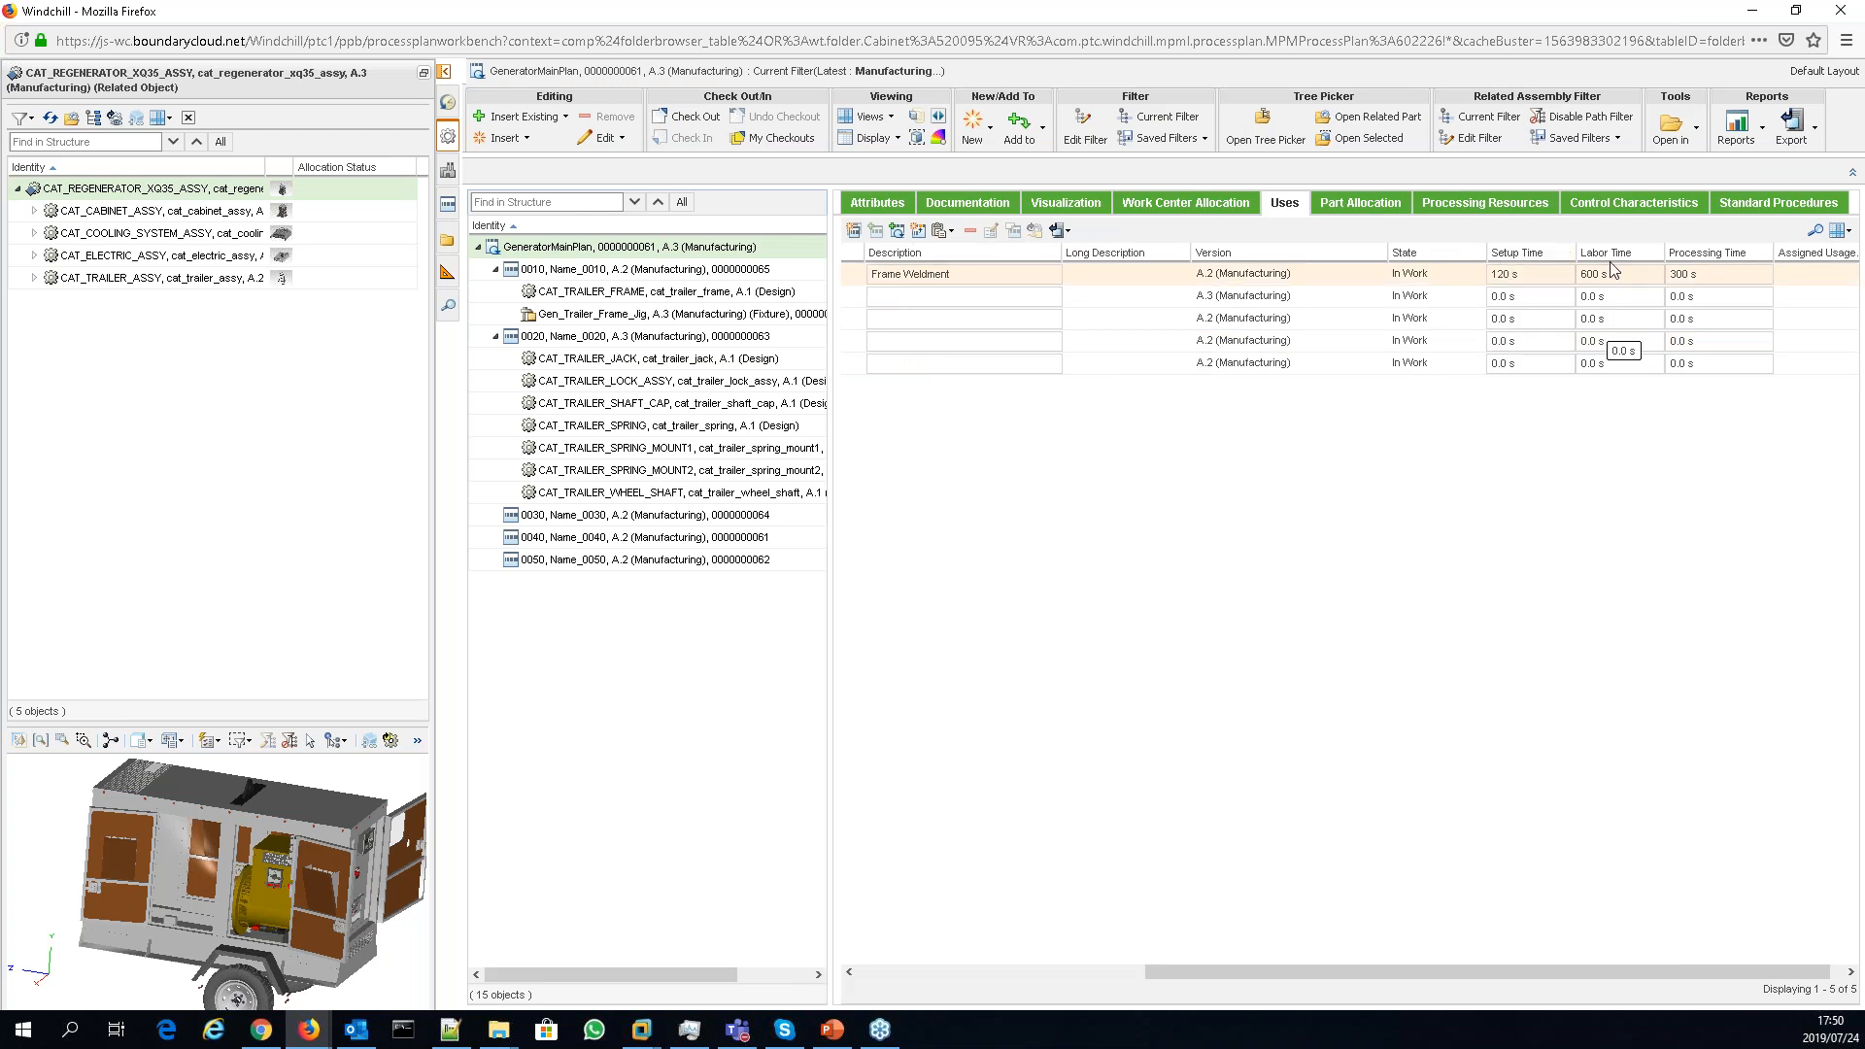
drag(1411, 968, 1150, 956)
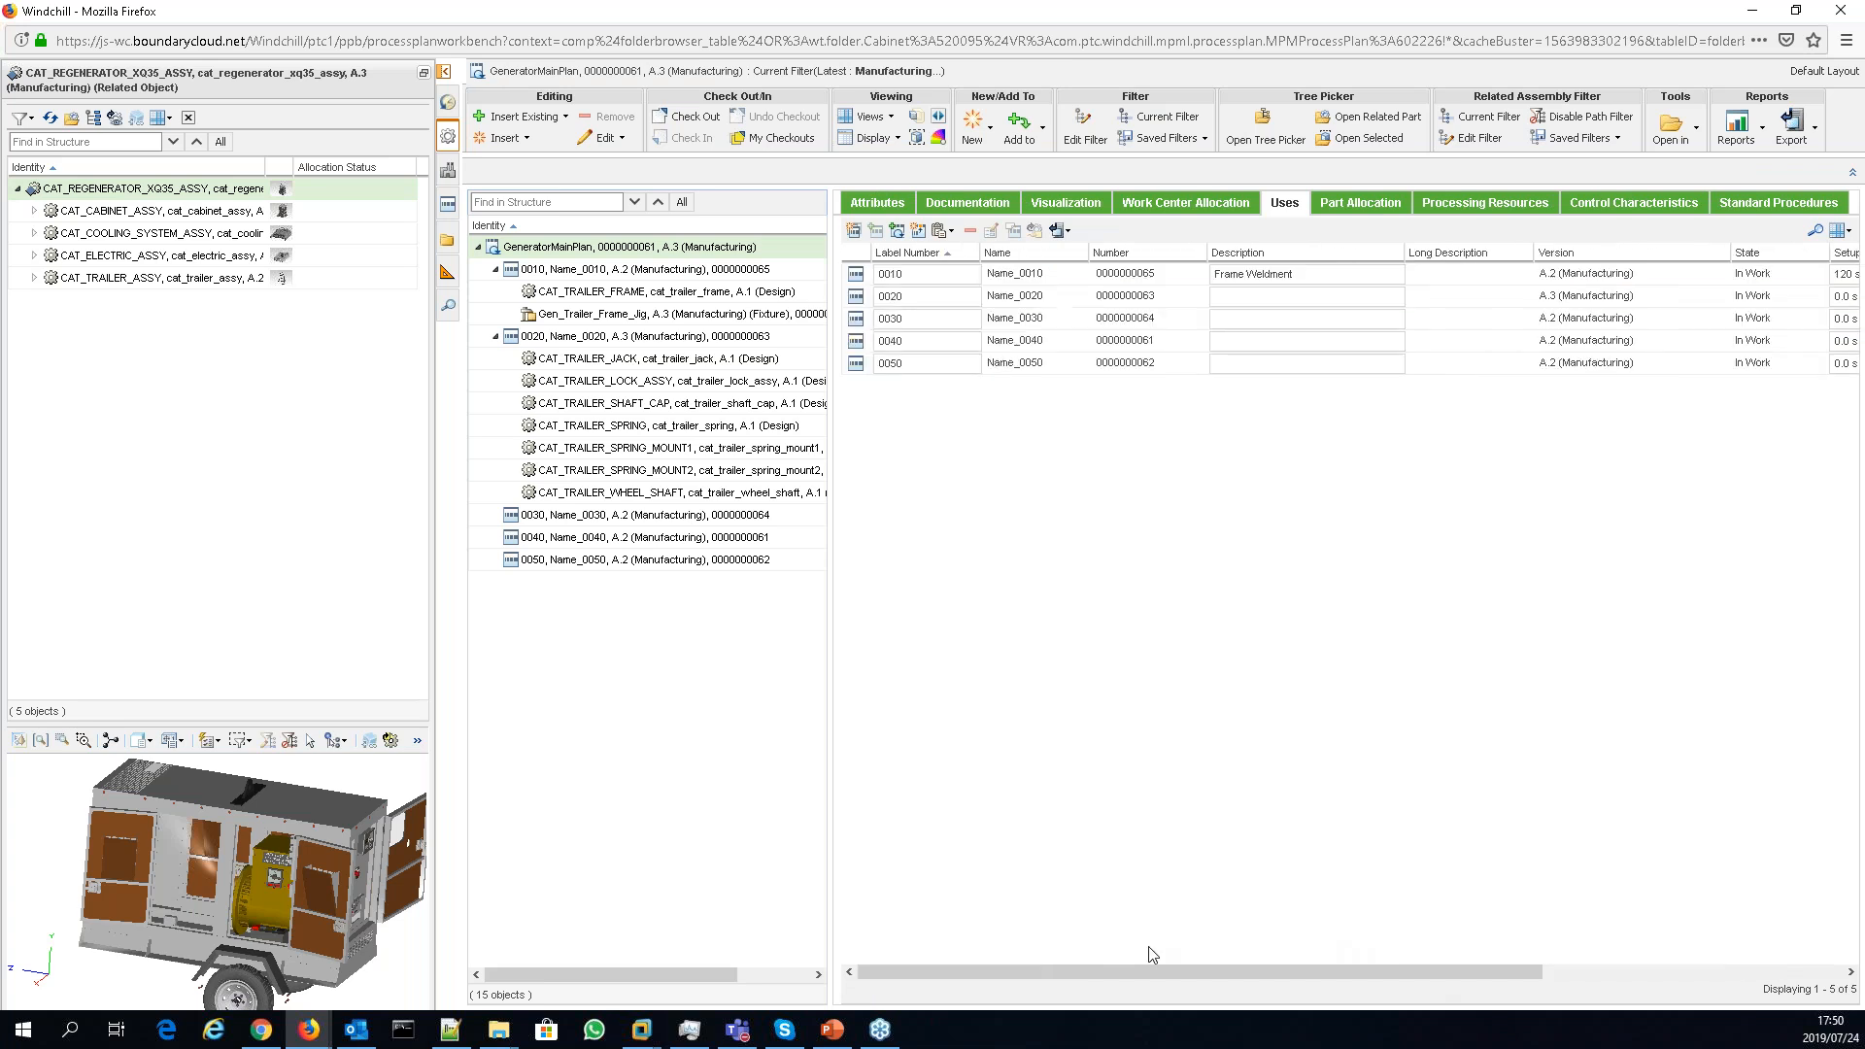
click(1231, 293)
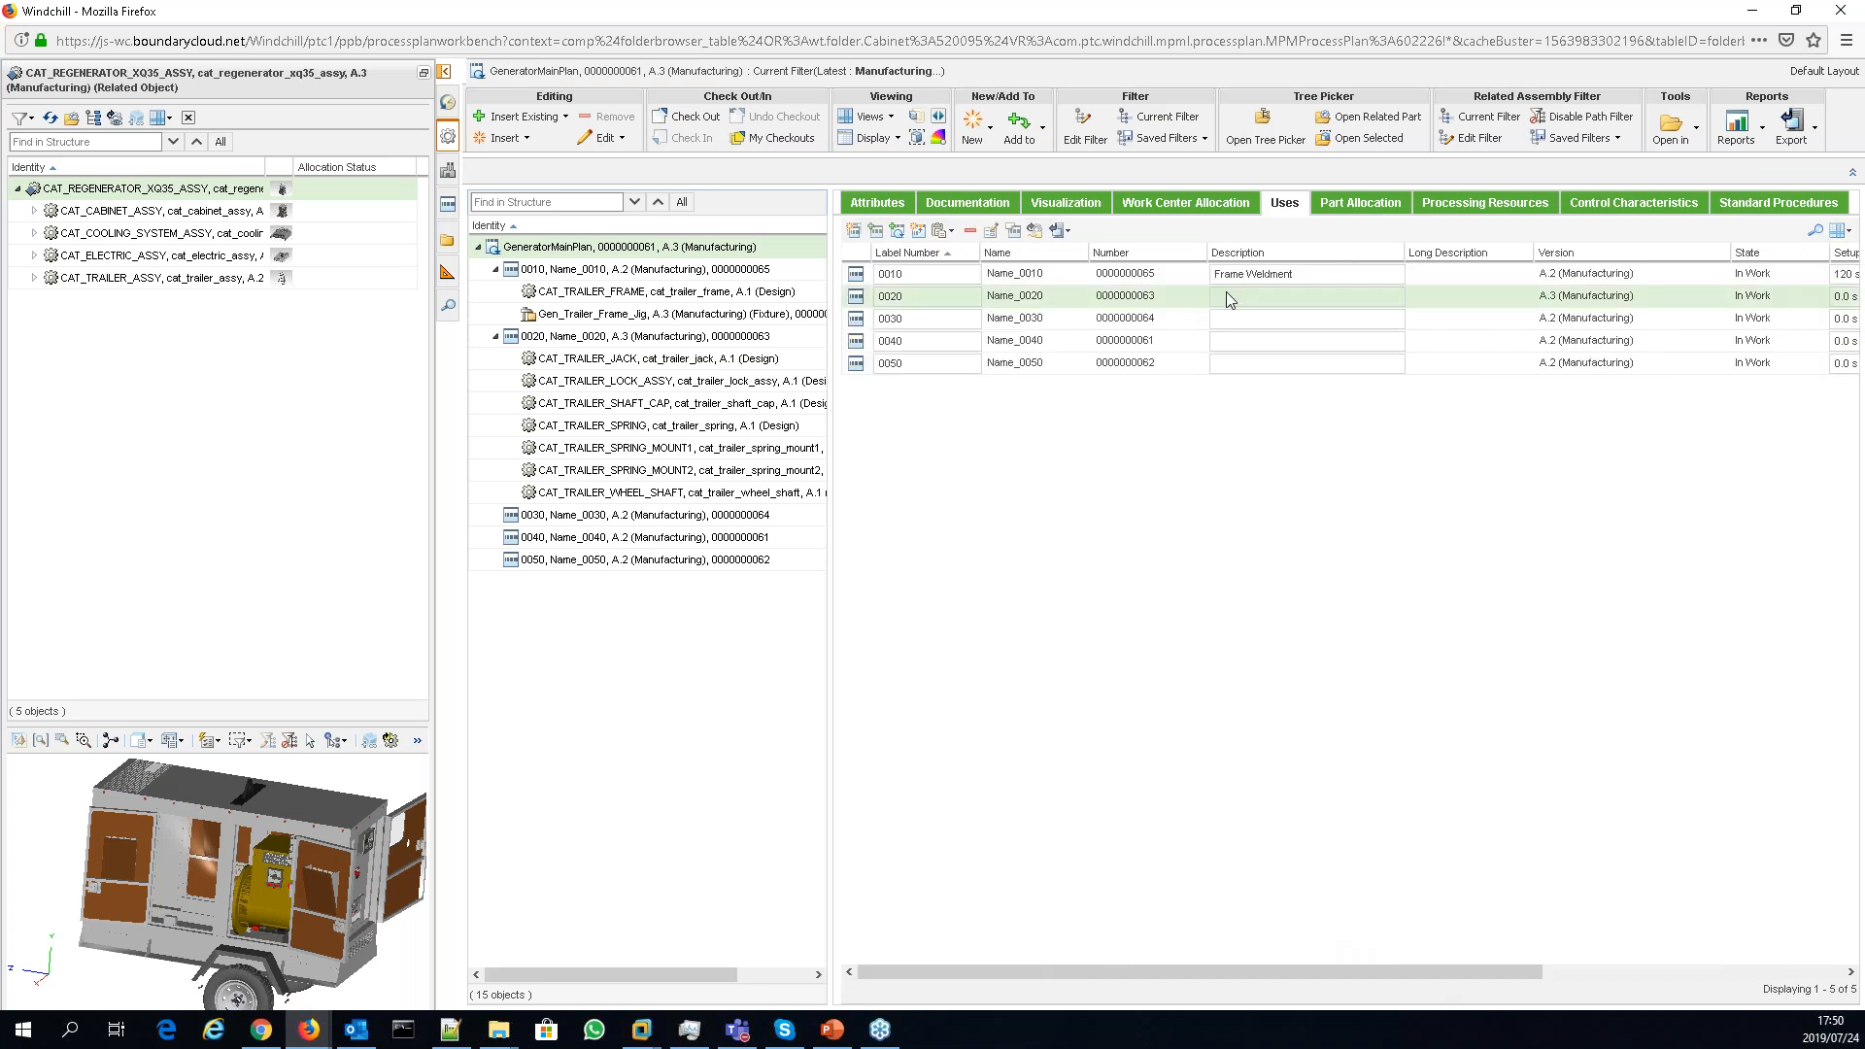
- Generate the work instructions for the whole GeneratorMainPlan process plan
click(599, 250)
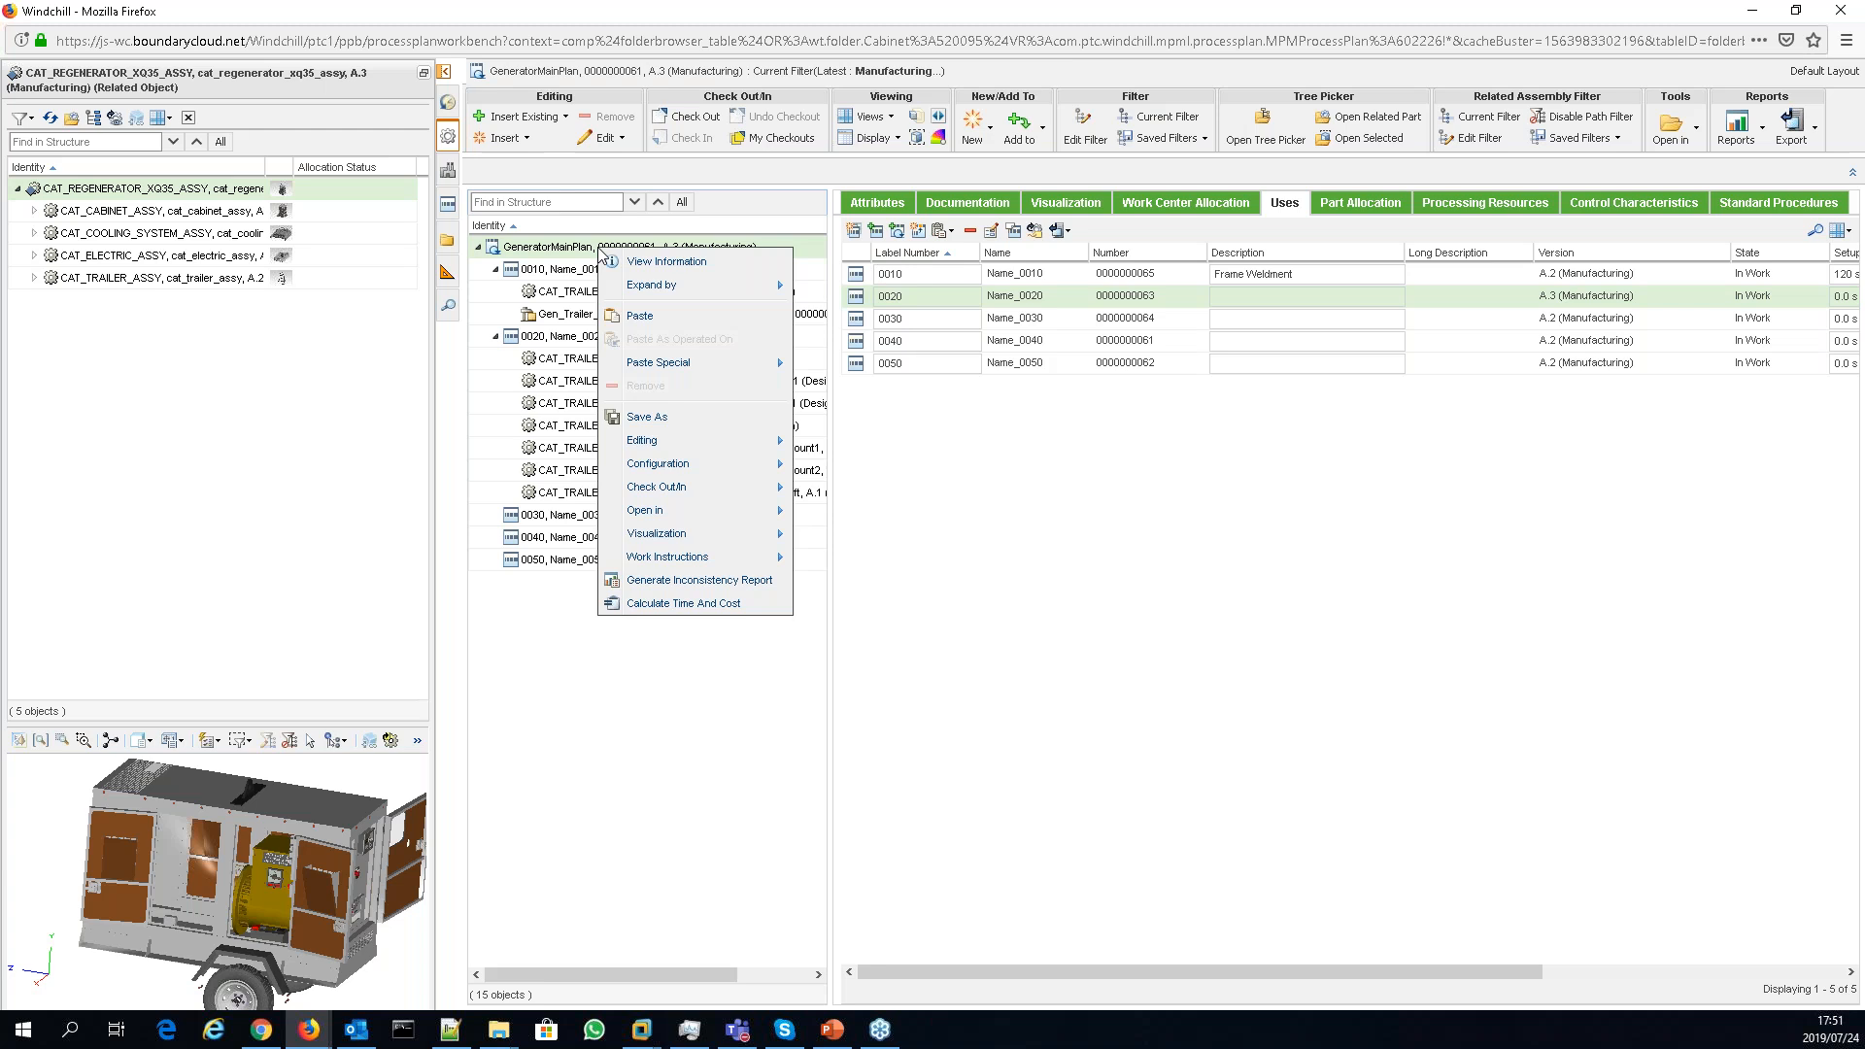
mouse_move(680, 556)
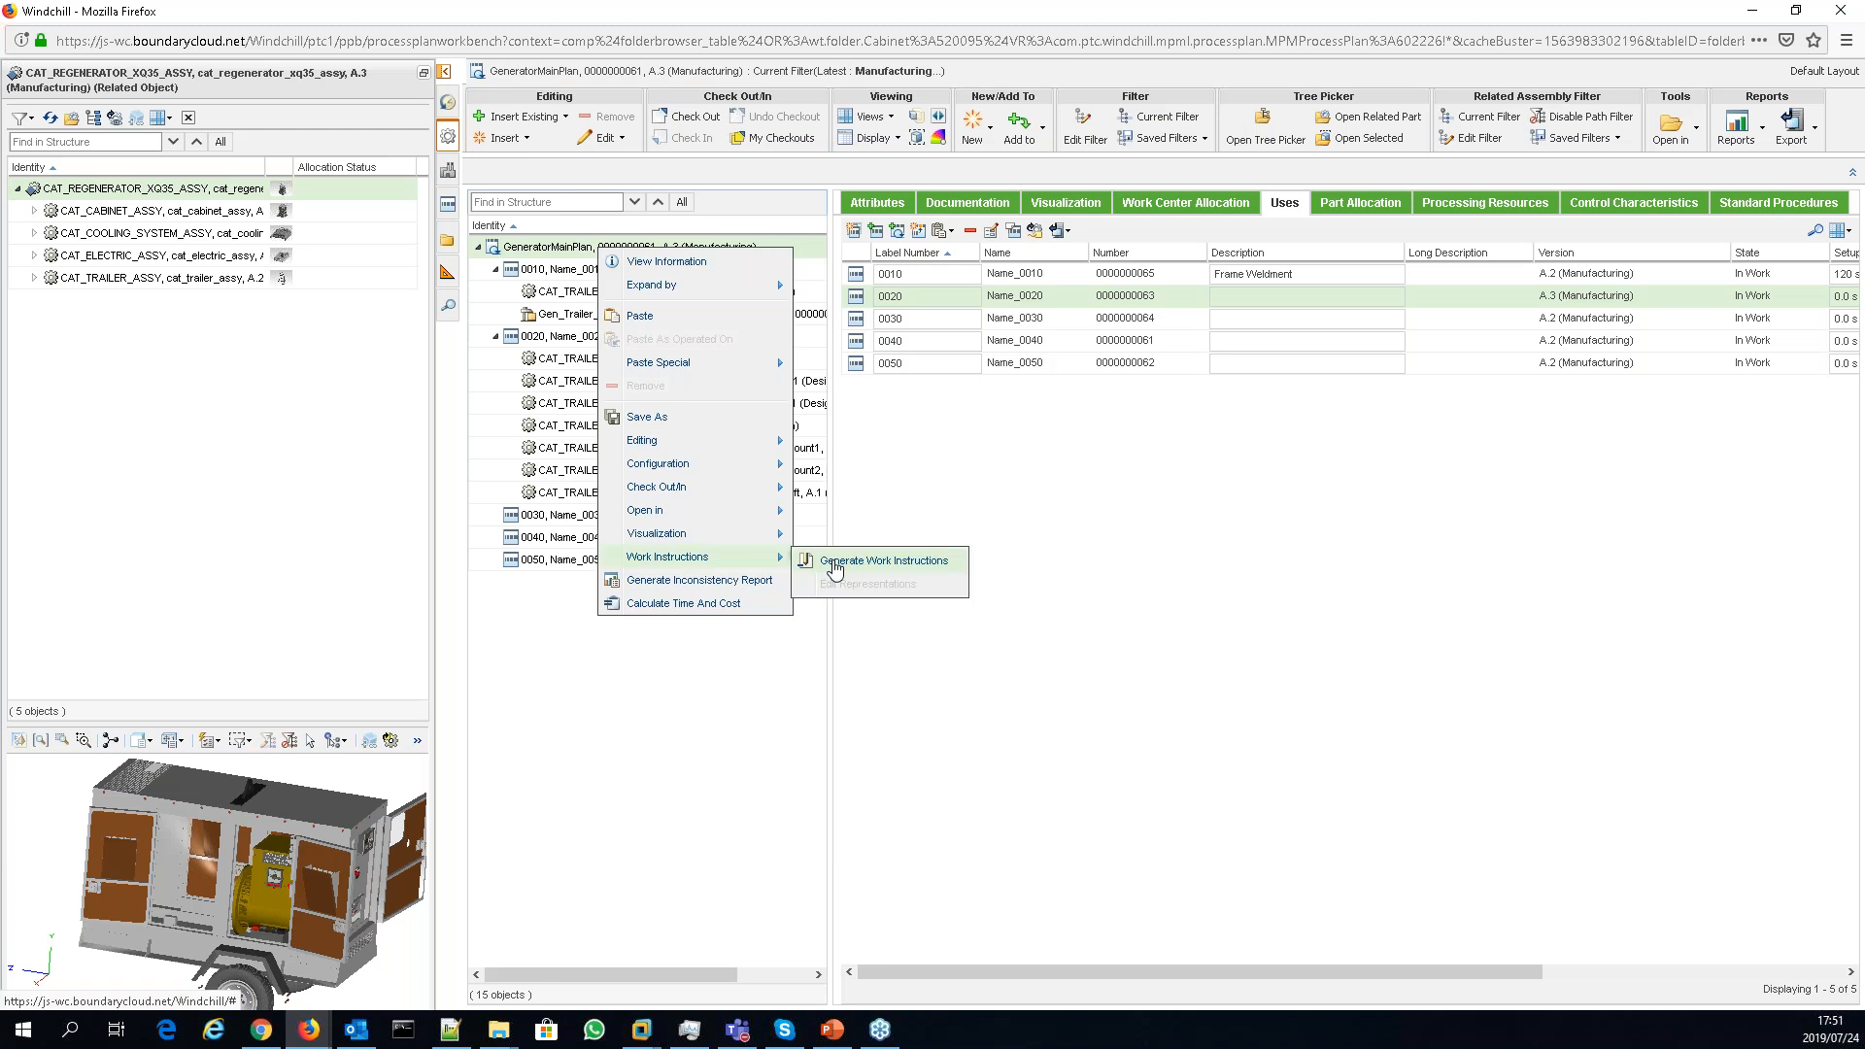
click(834, 563)
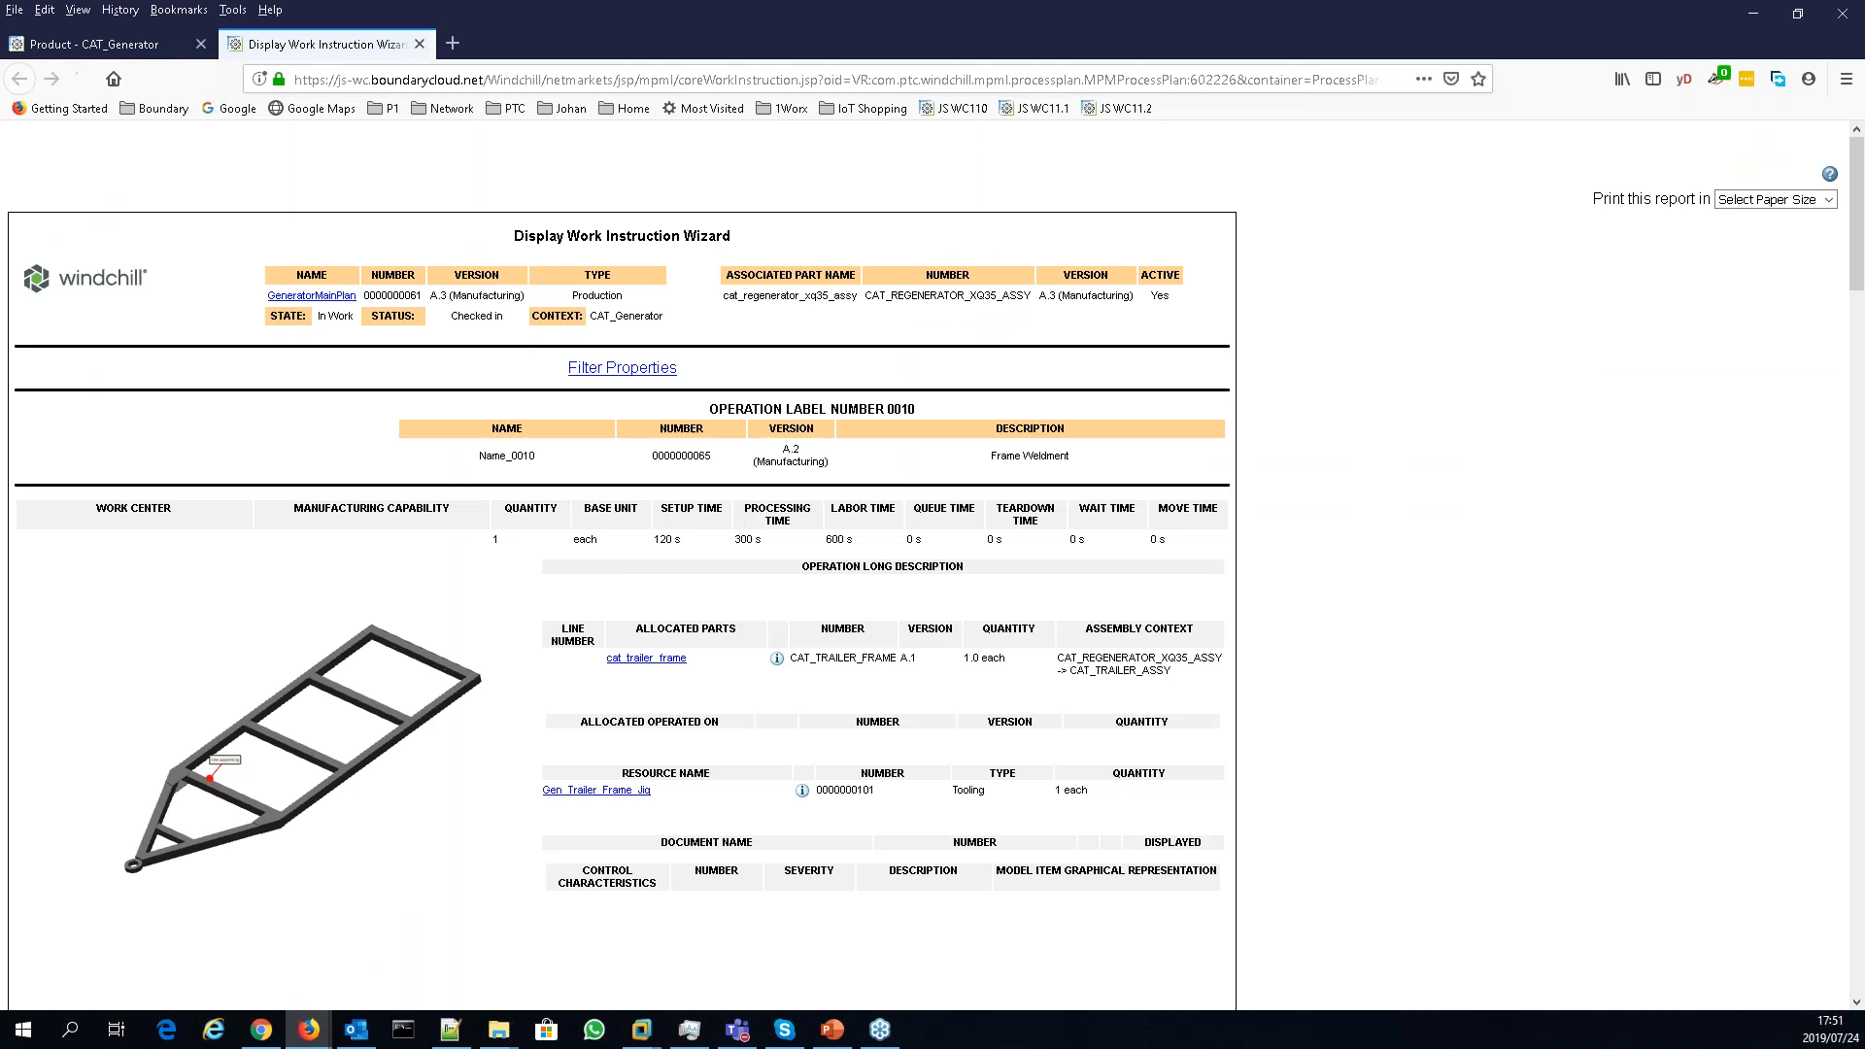
- Review operation 0010's work instruction, checking its description, allocated trailer frame and frame jig tooling
scroll(843, 480, down, 1)
drag(992, 357, 1056, 358)
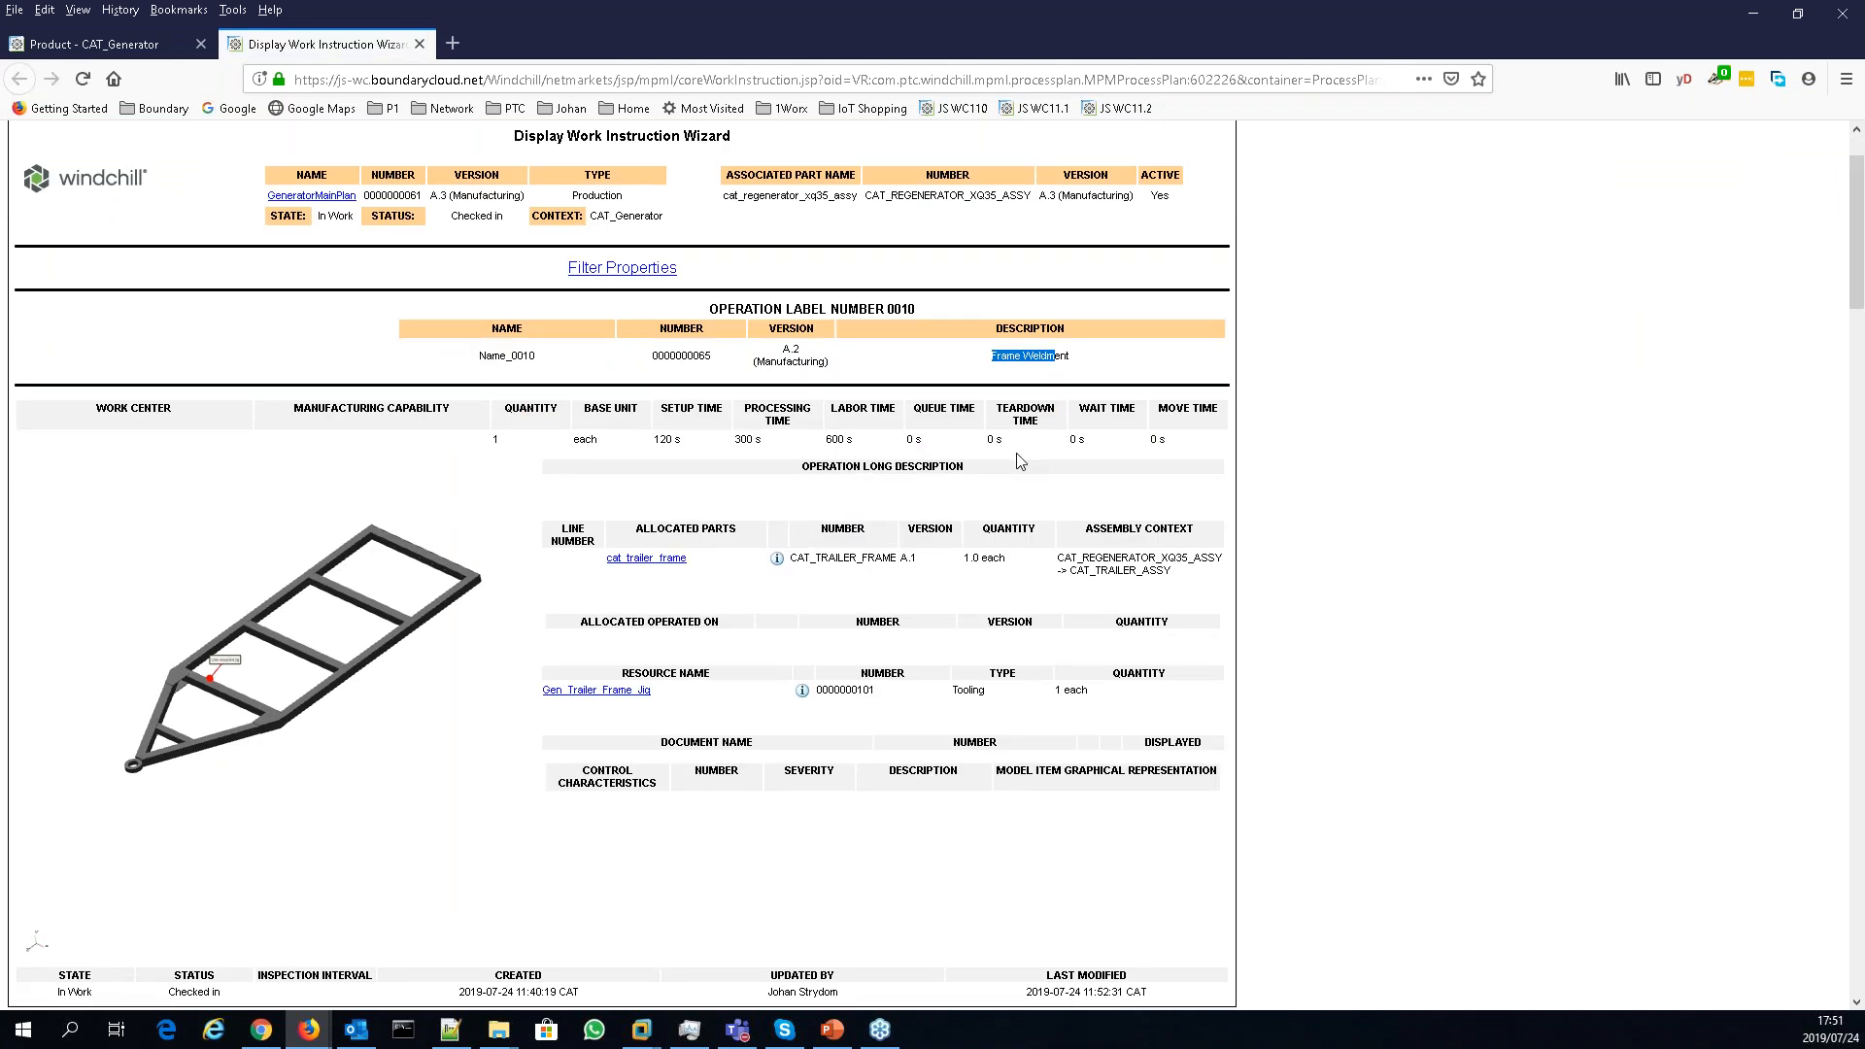
scroll(765, 472, down, 2)
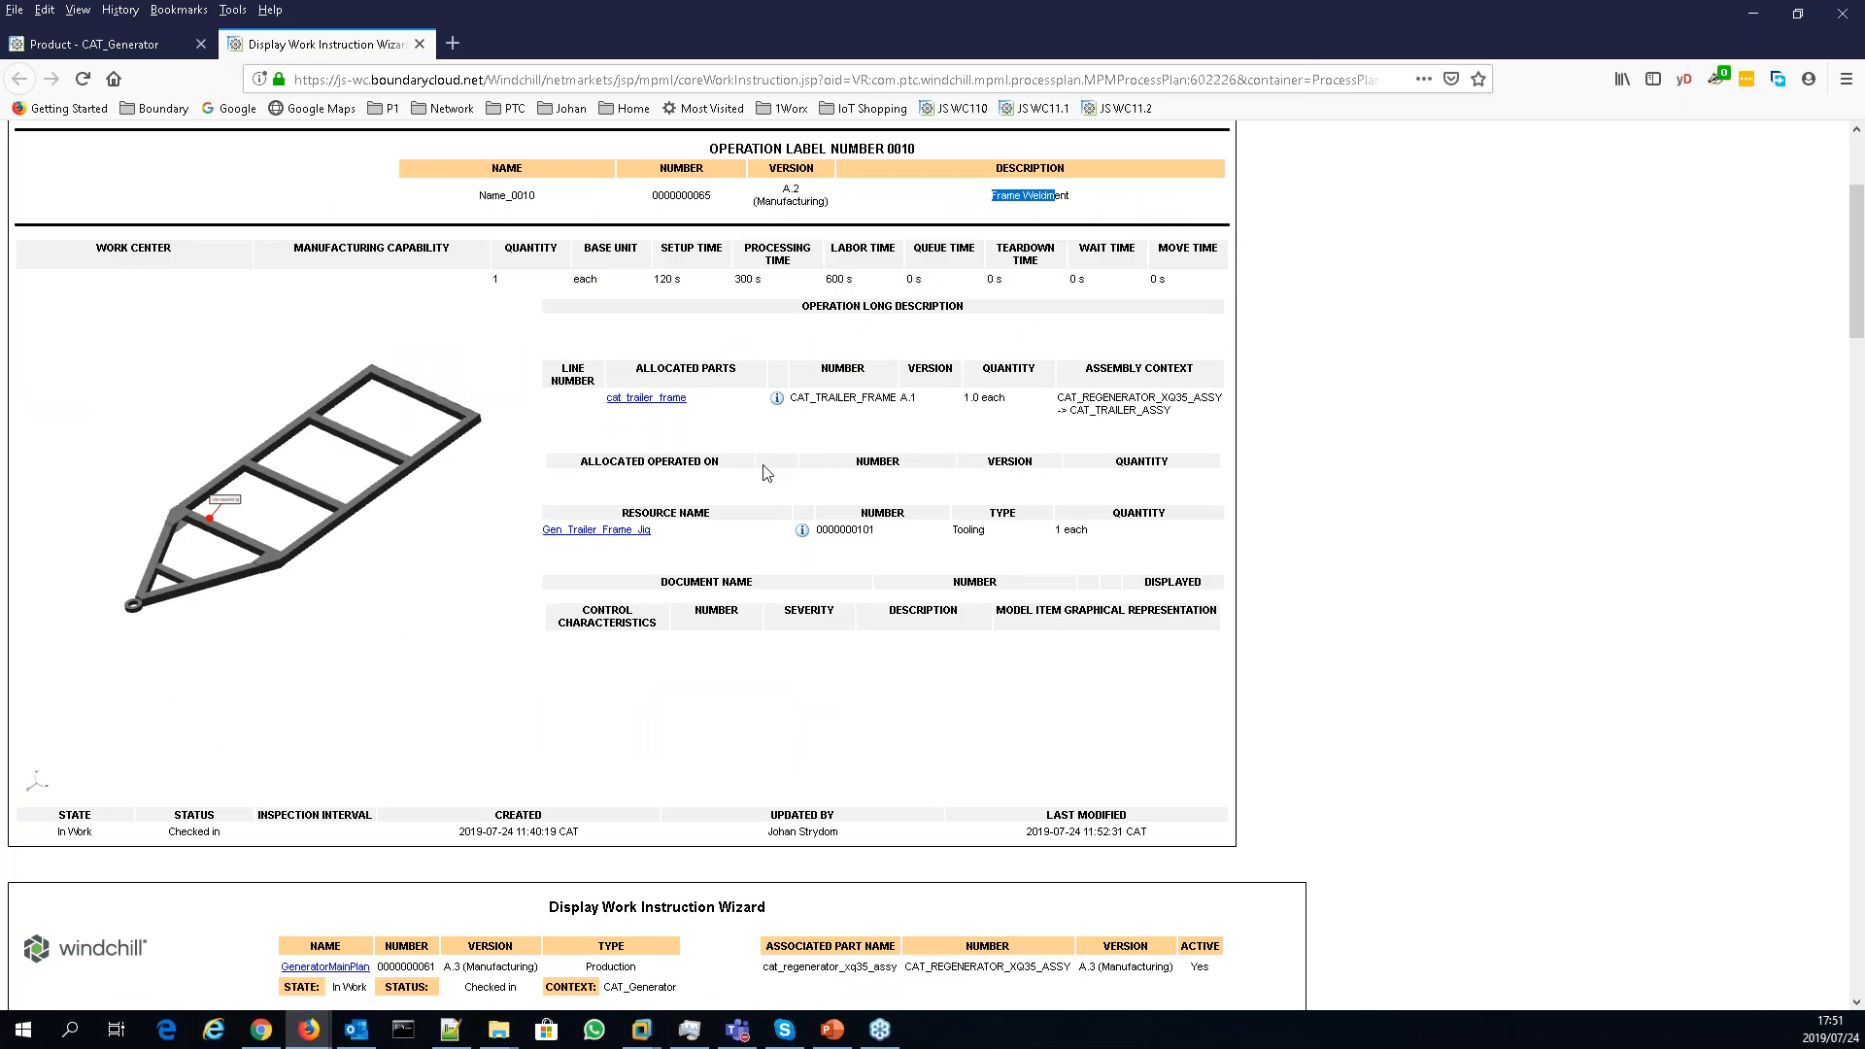
scroll(777, 370, down, 1)
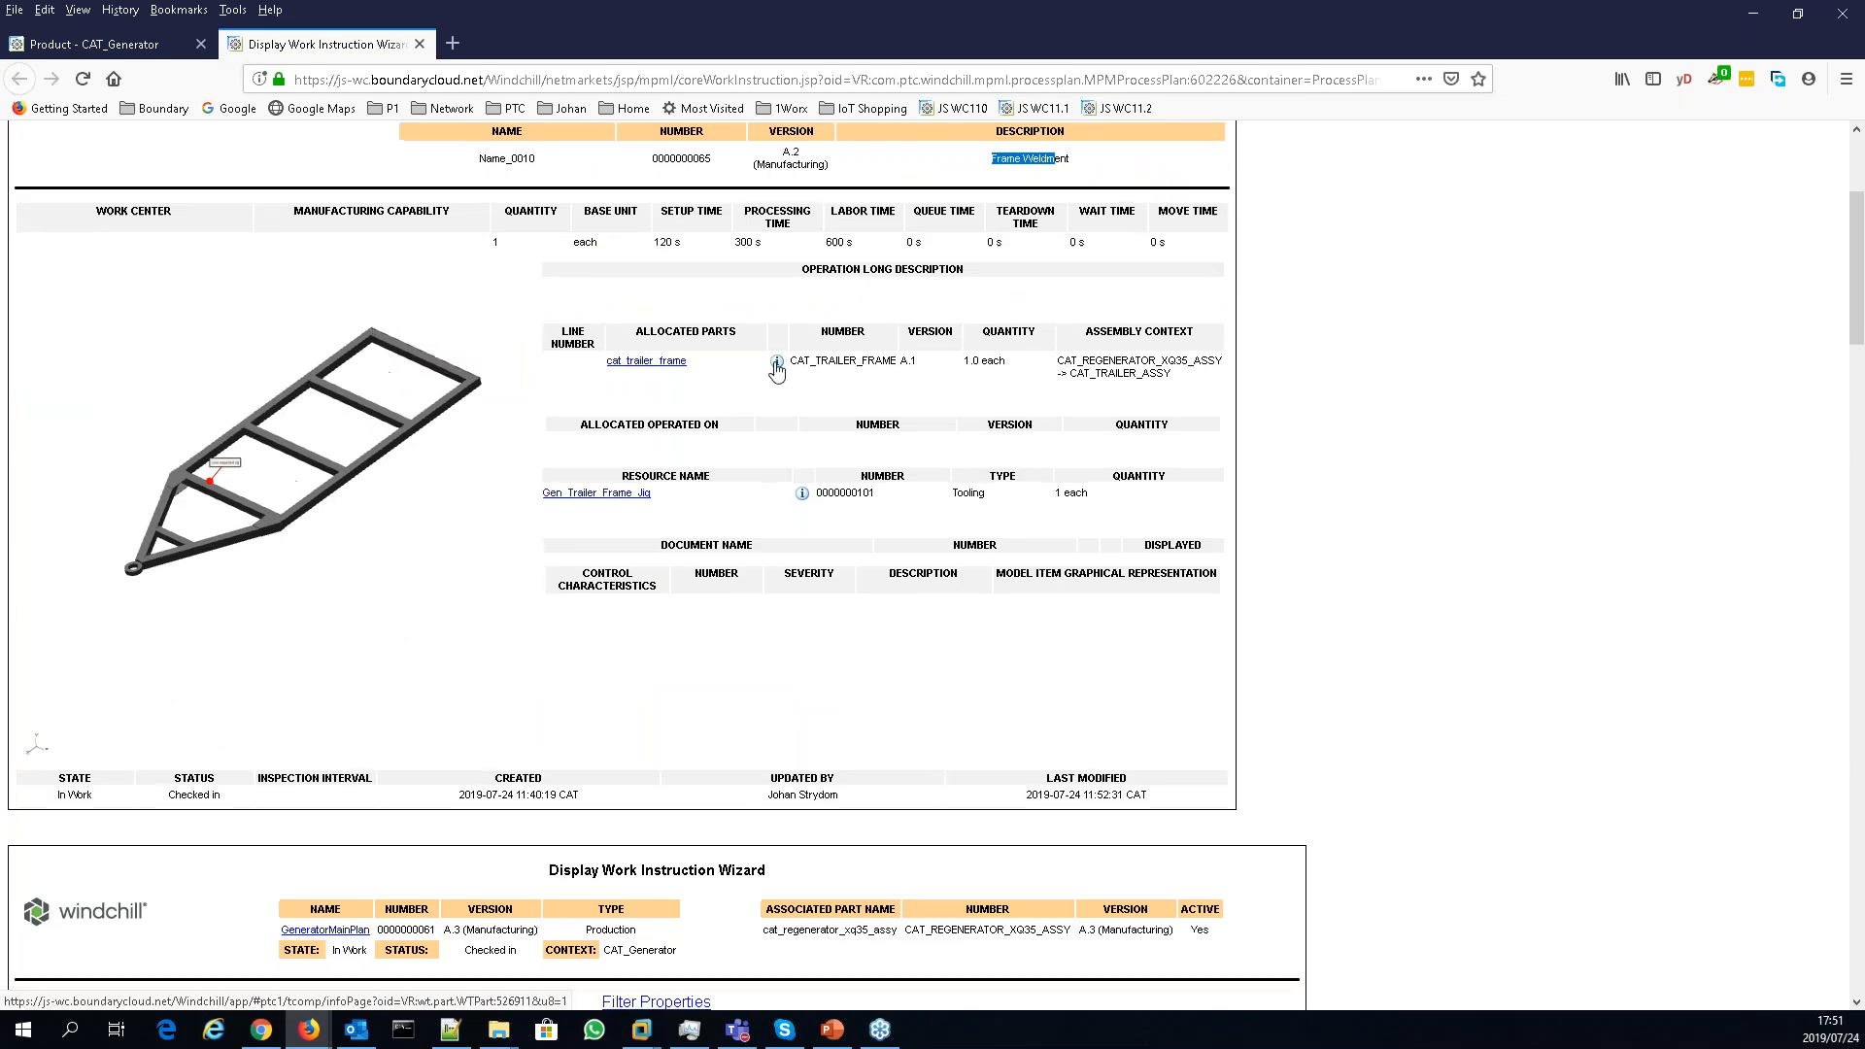
drag(622, 476, 704, 476)
double_click(967, 495)
click(728, 521)
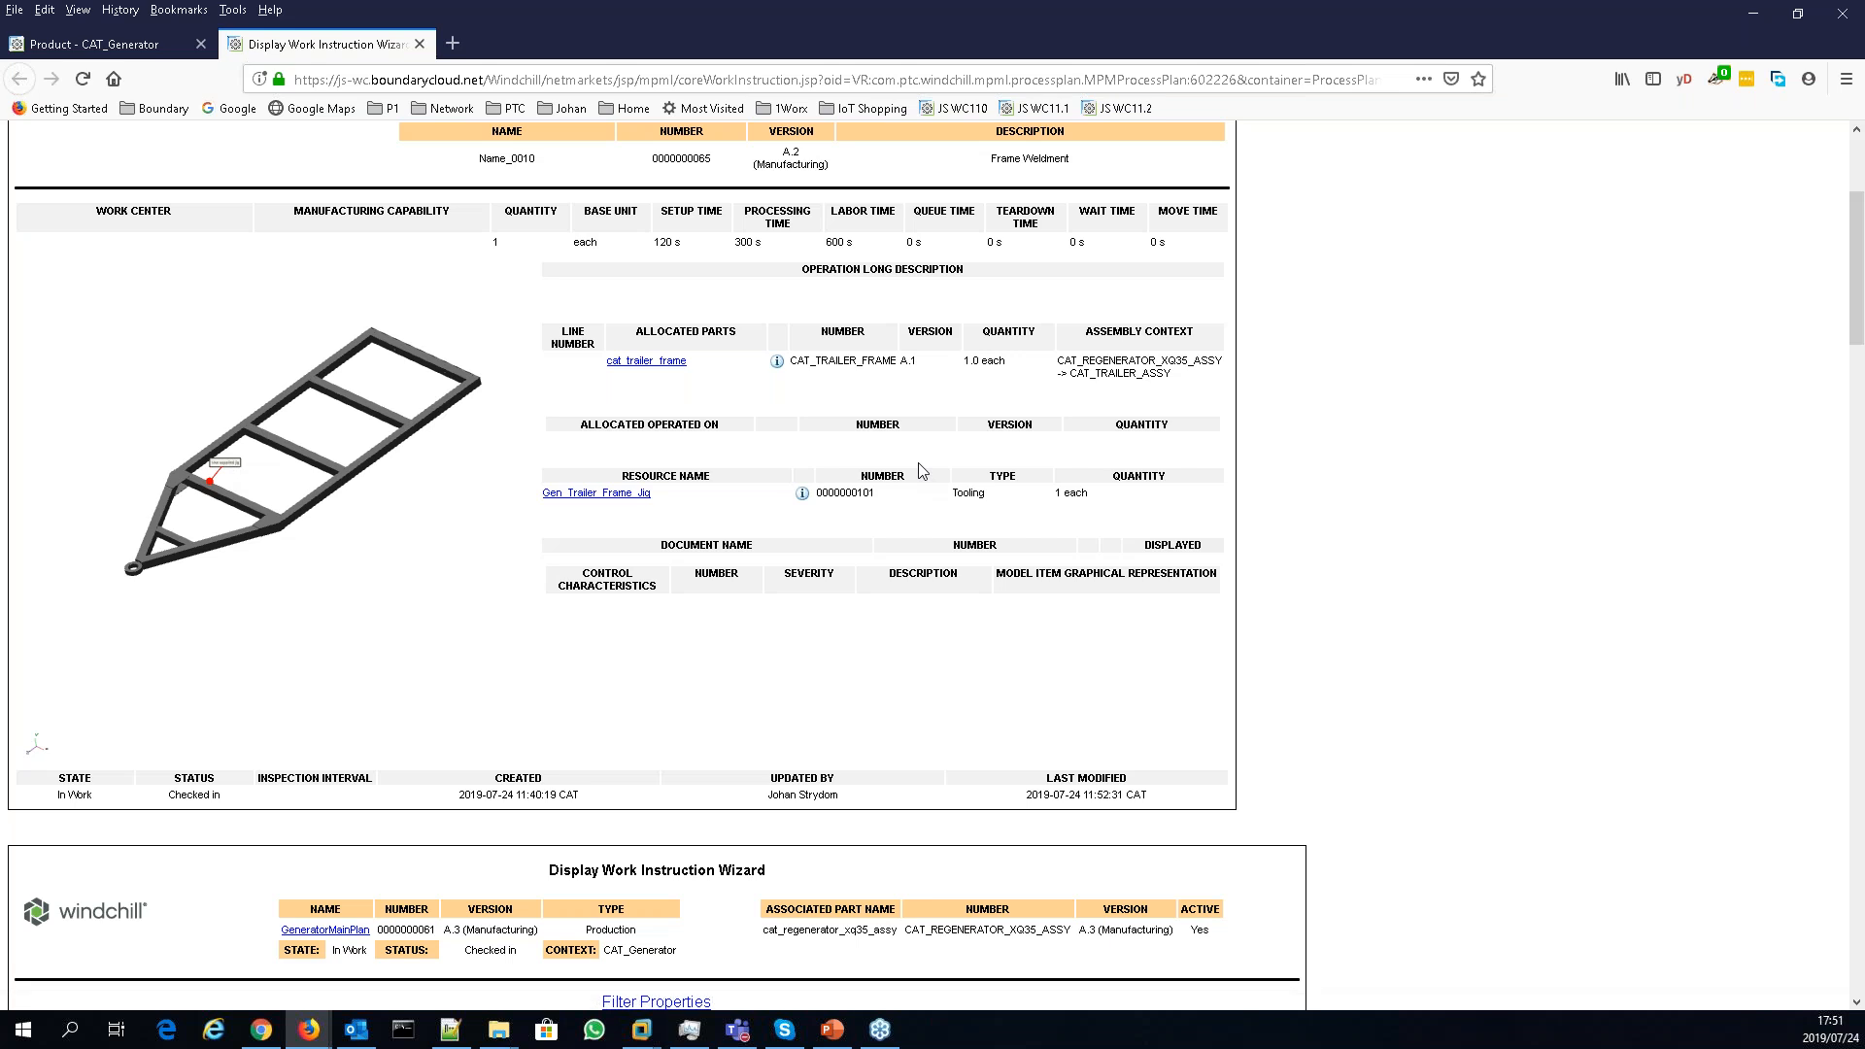
scroll(922, 471, down, 1)
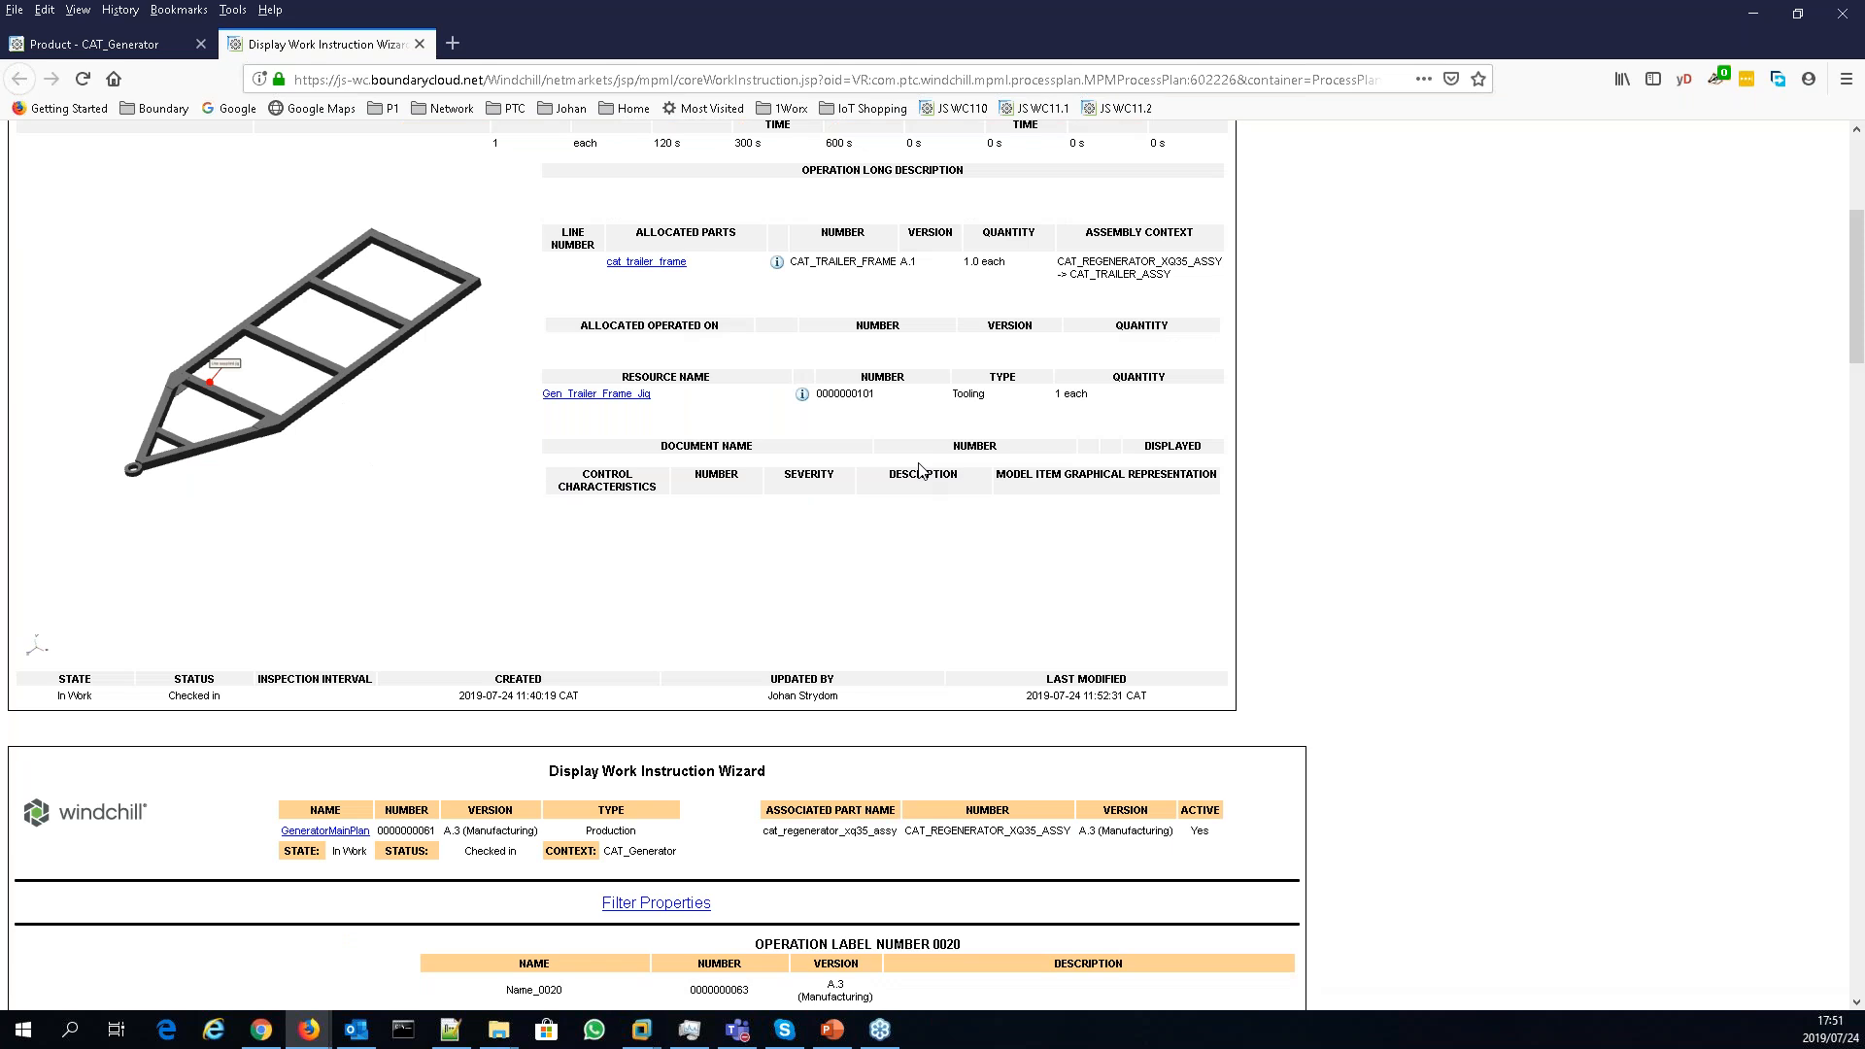
- Review operation 0020's work instruction, checking its description, allocated trailer parts and the jack and spring illustrations
scroll(922, 471, down, 5)
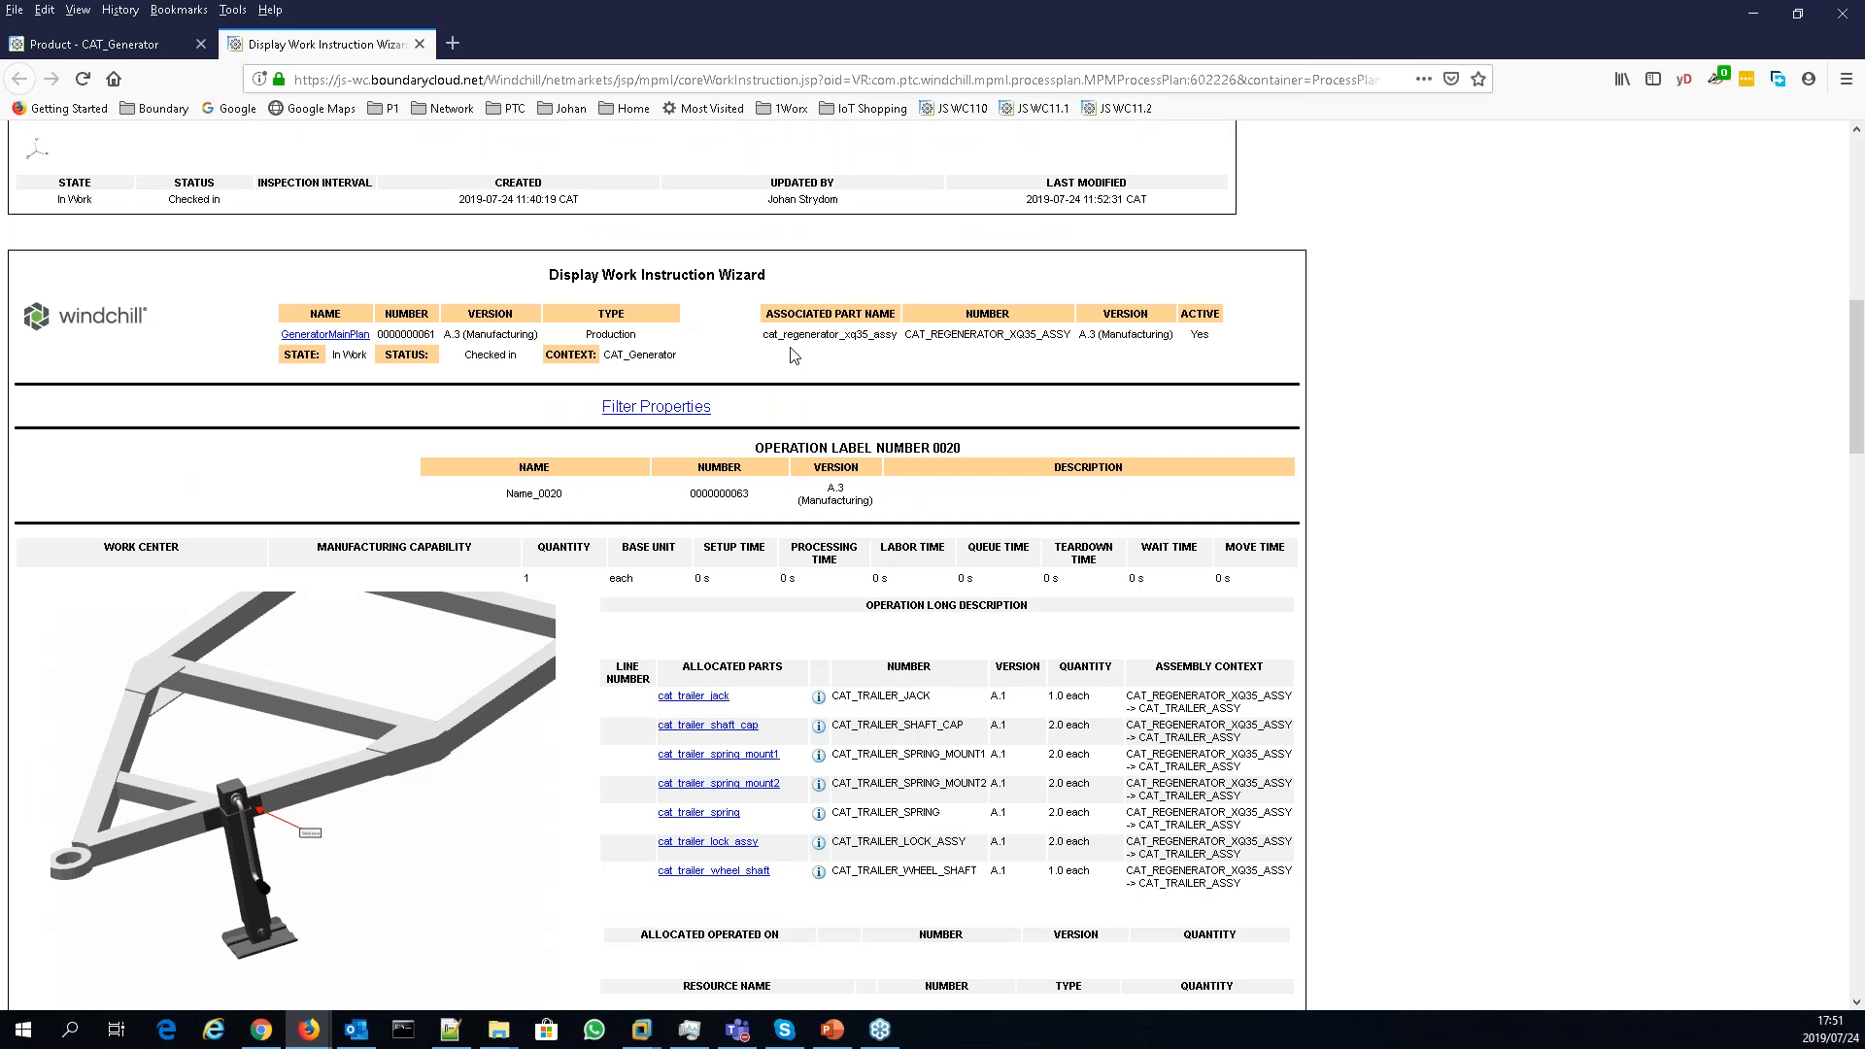
scroll(792, 356, down, 1)
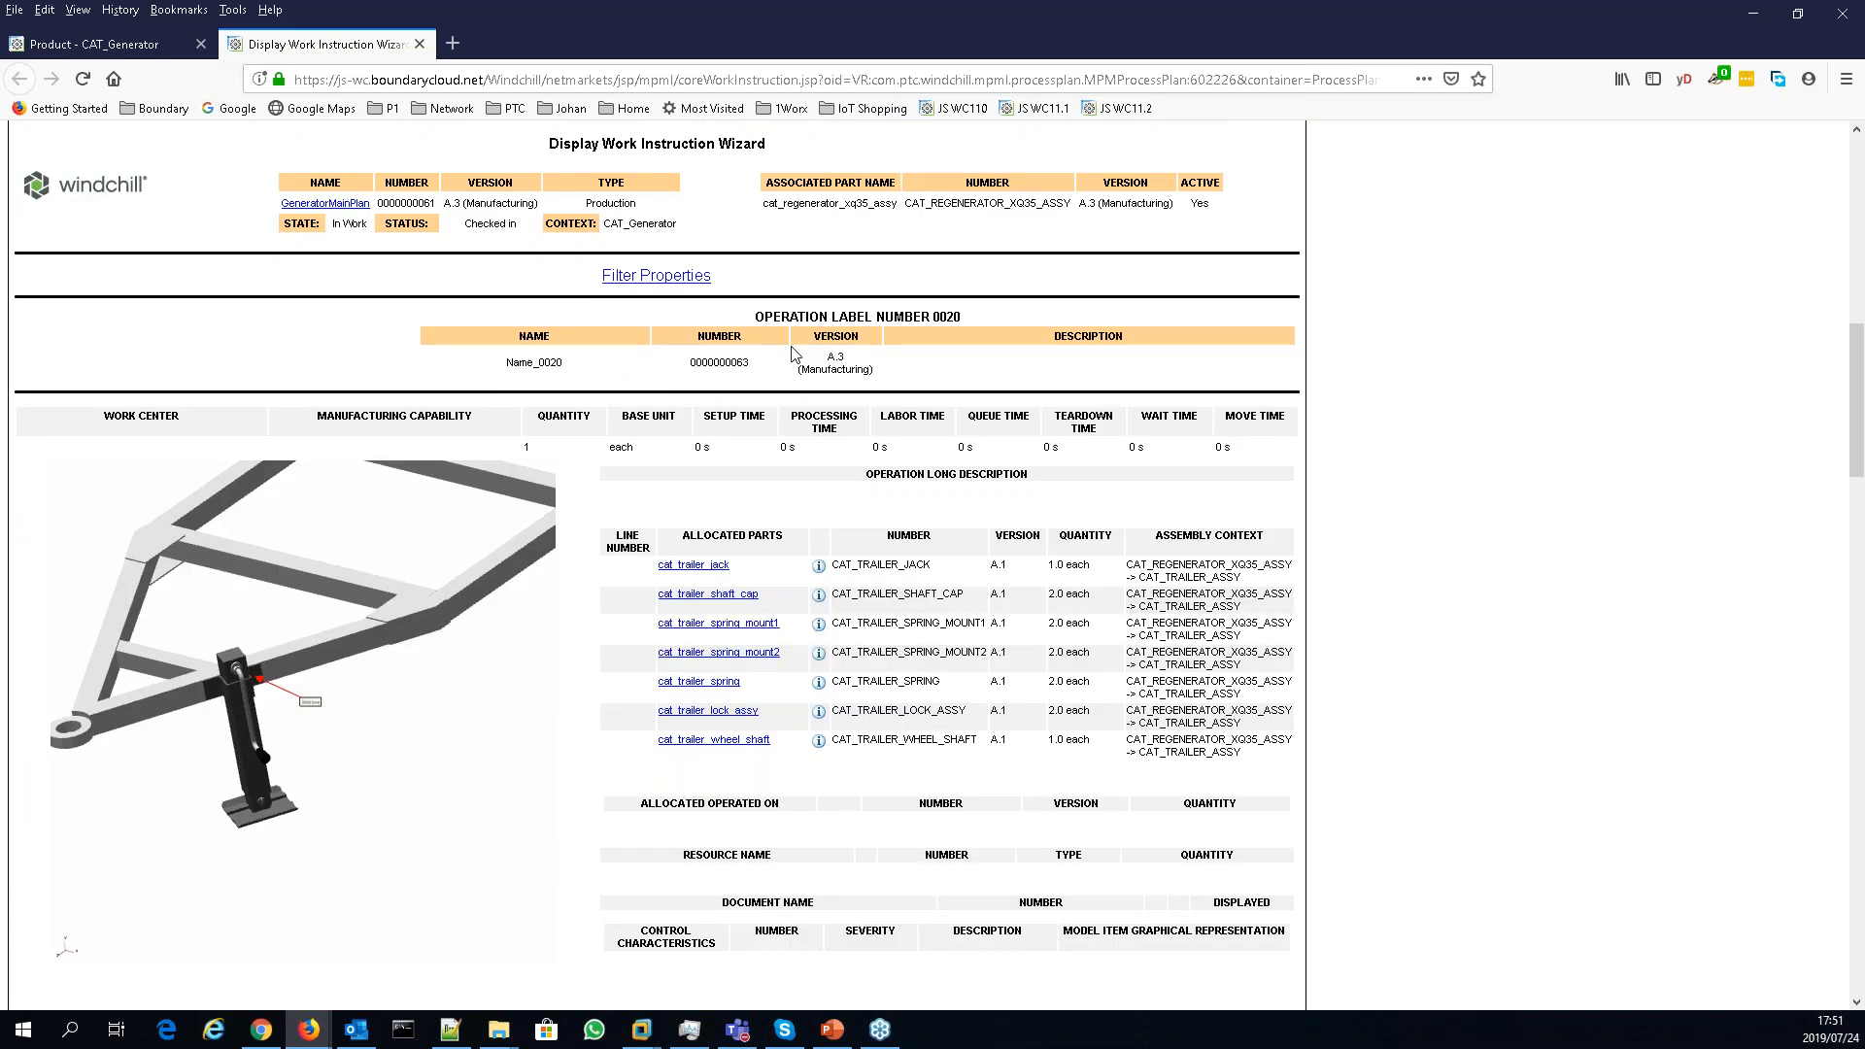
scroll(792, 356, down, 1)
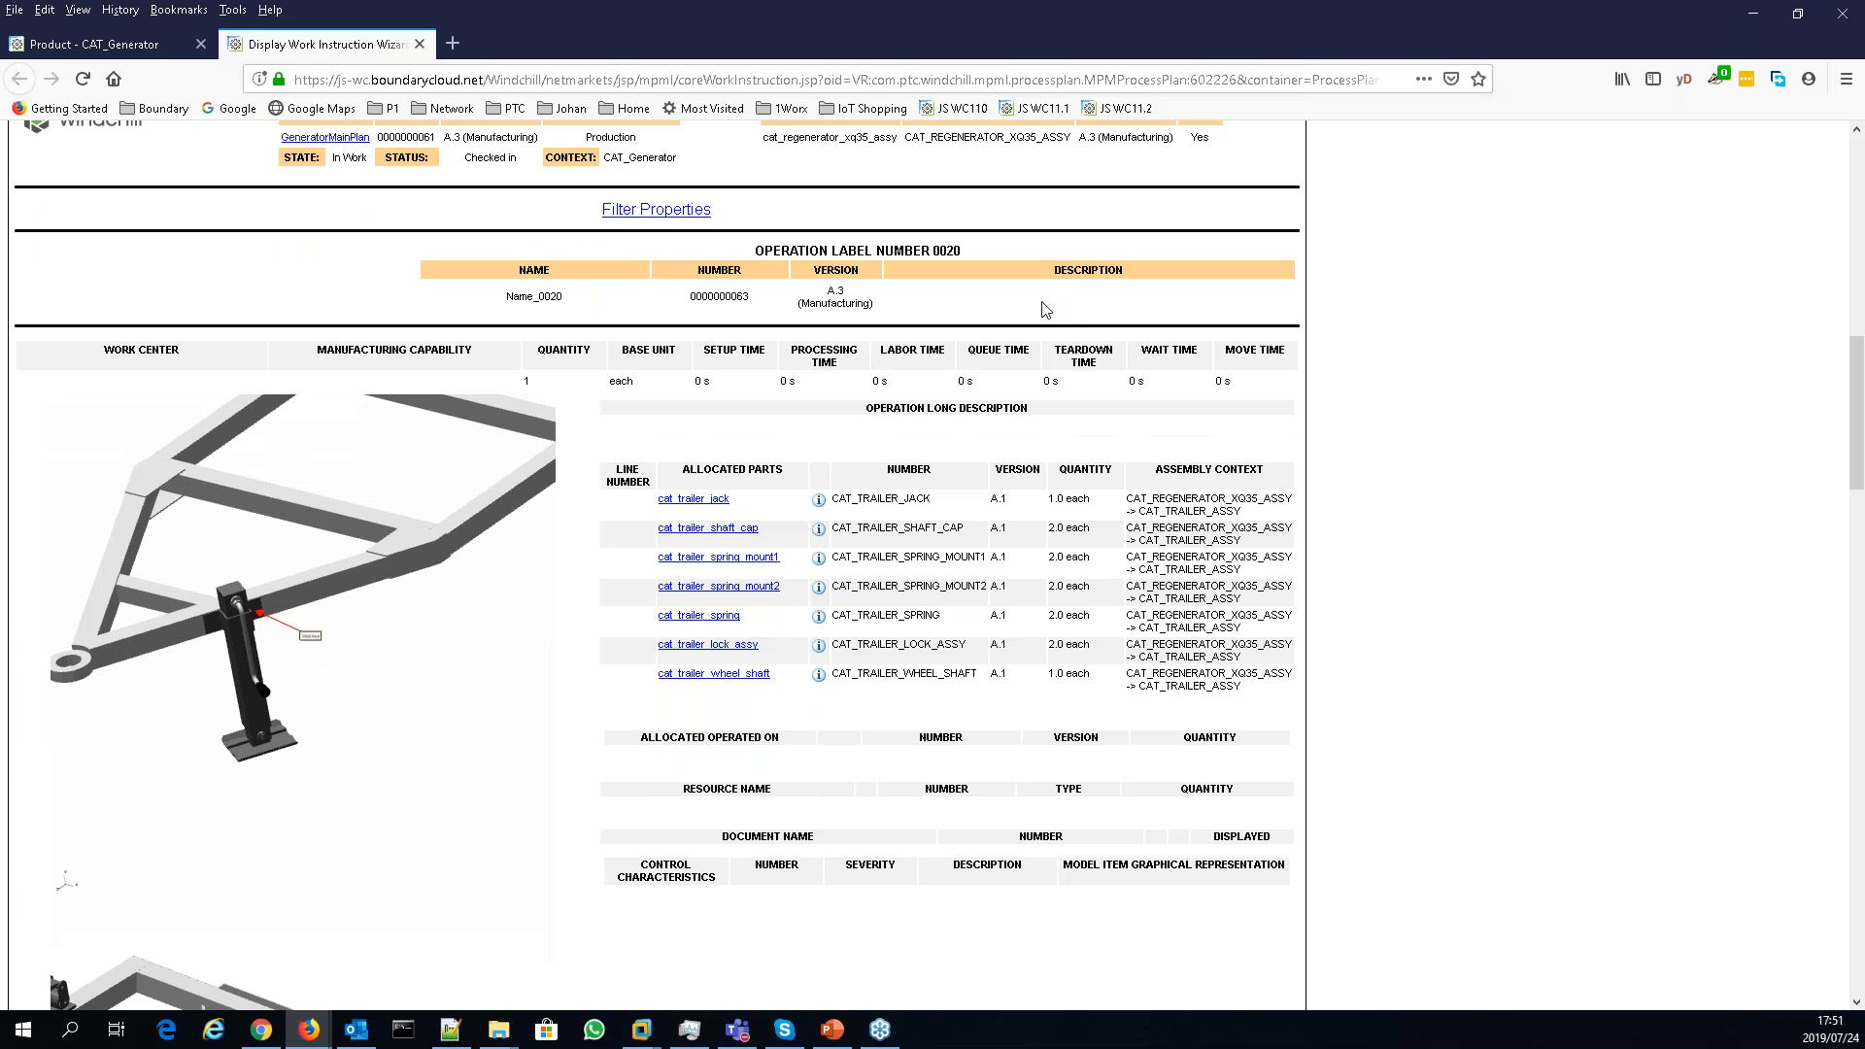
scroll(1044, 309, down, 1)
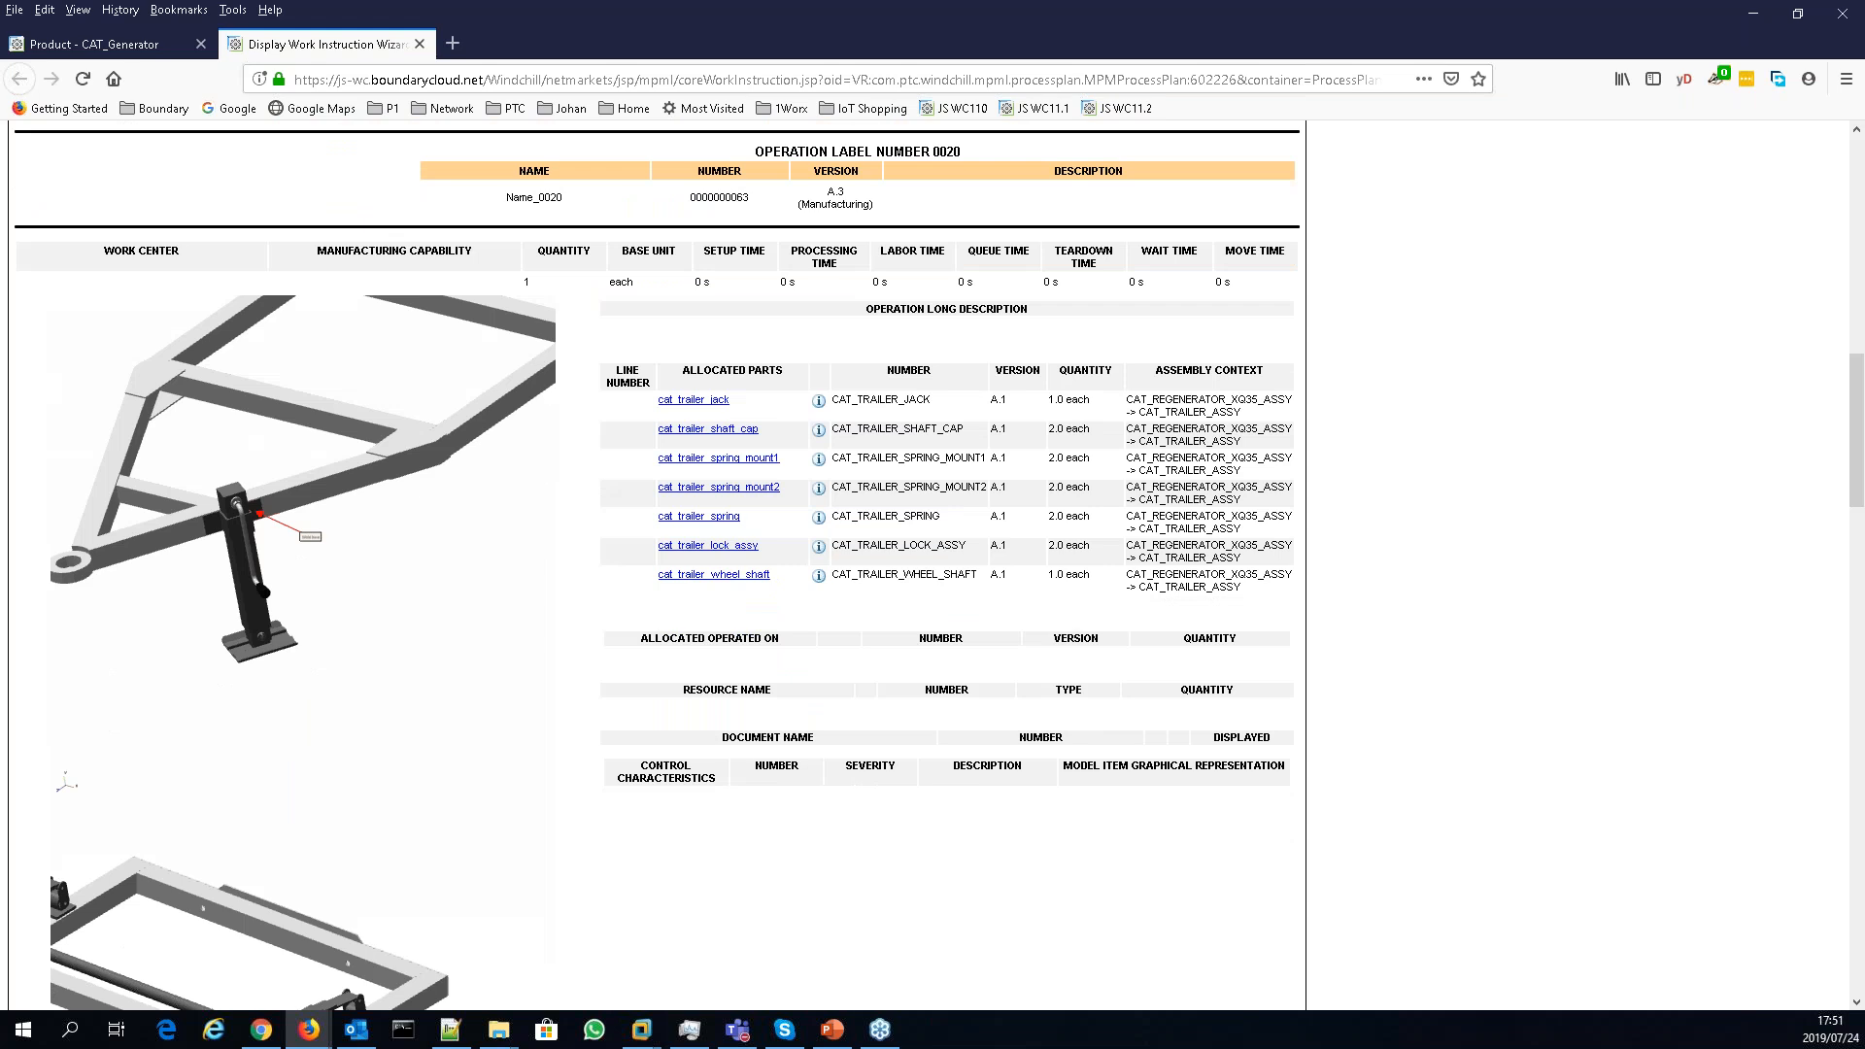
scroll(285, 372, down, 1)
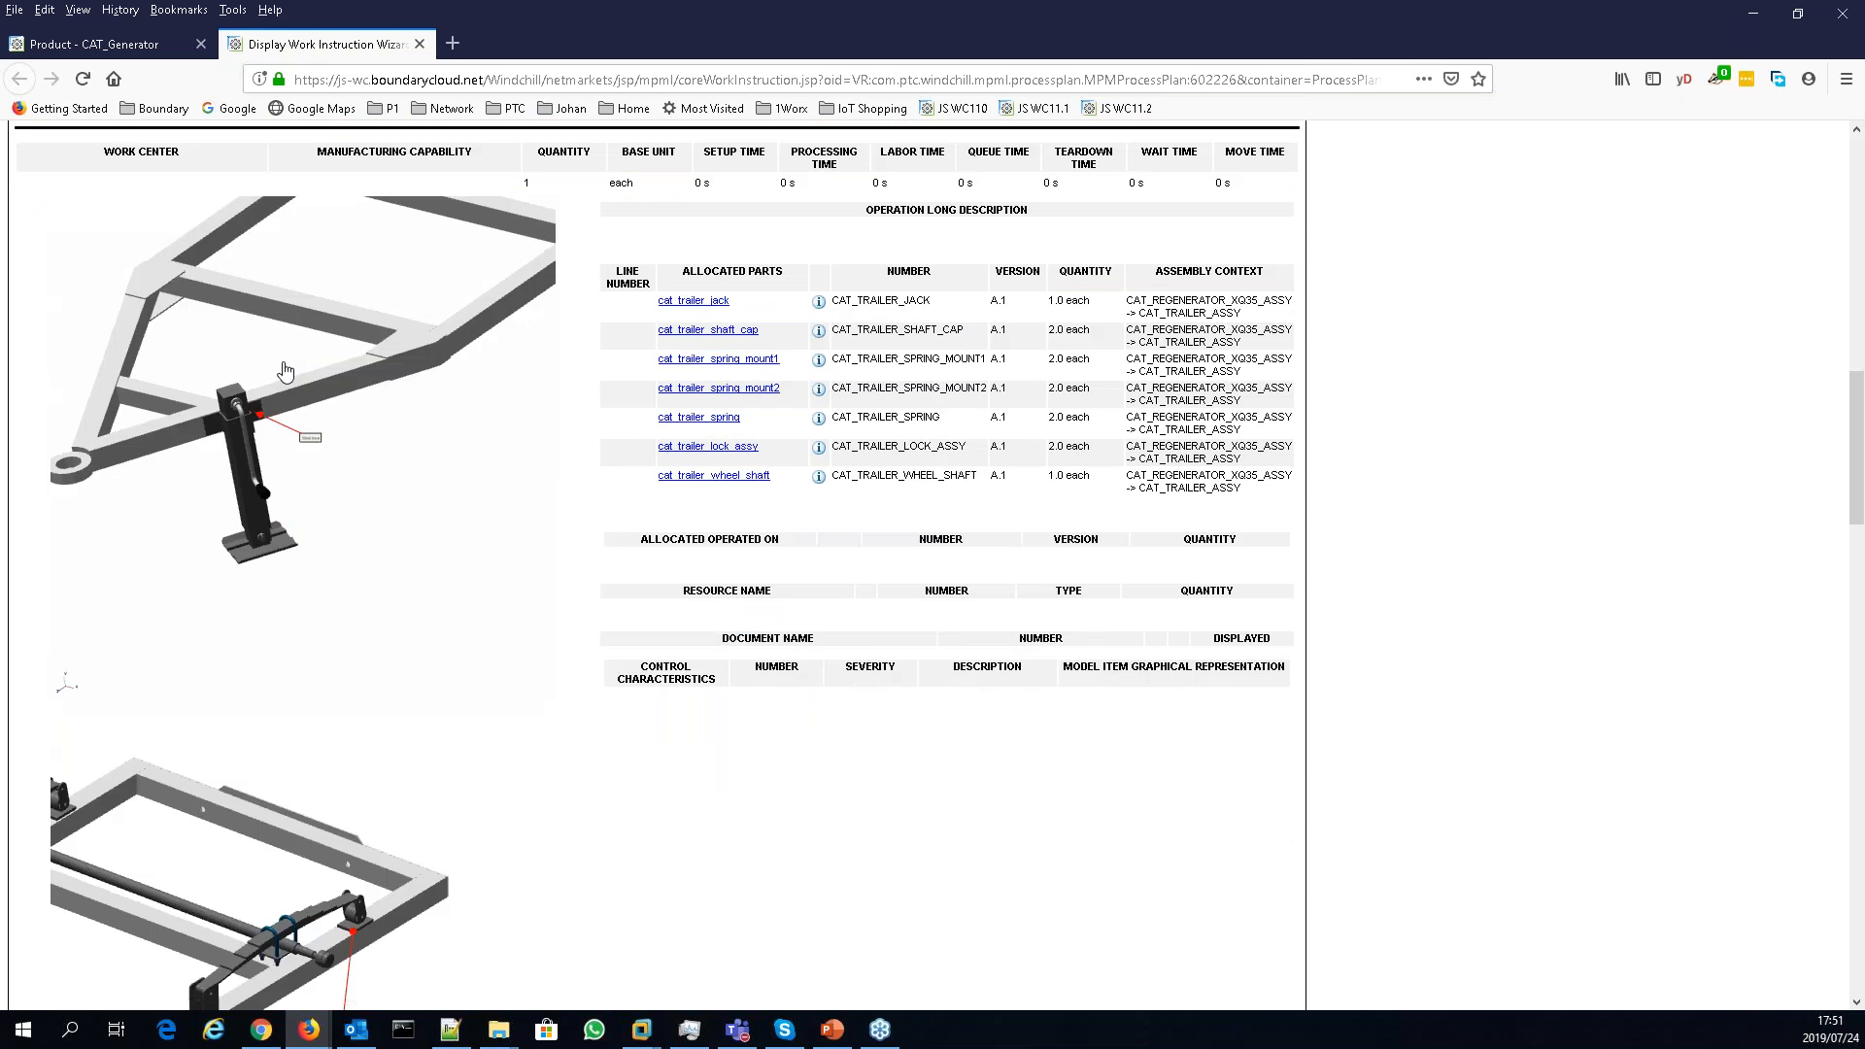
scroll(284, 372, down, 3)
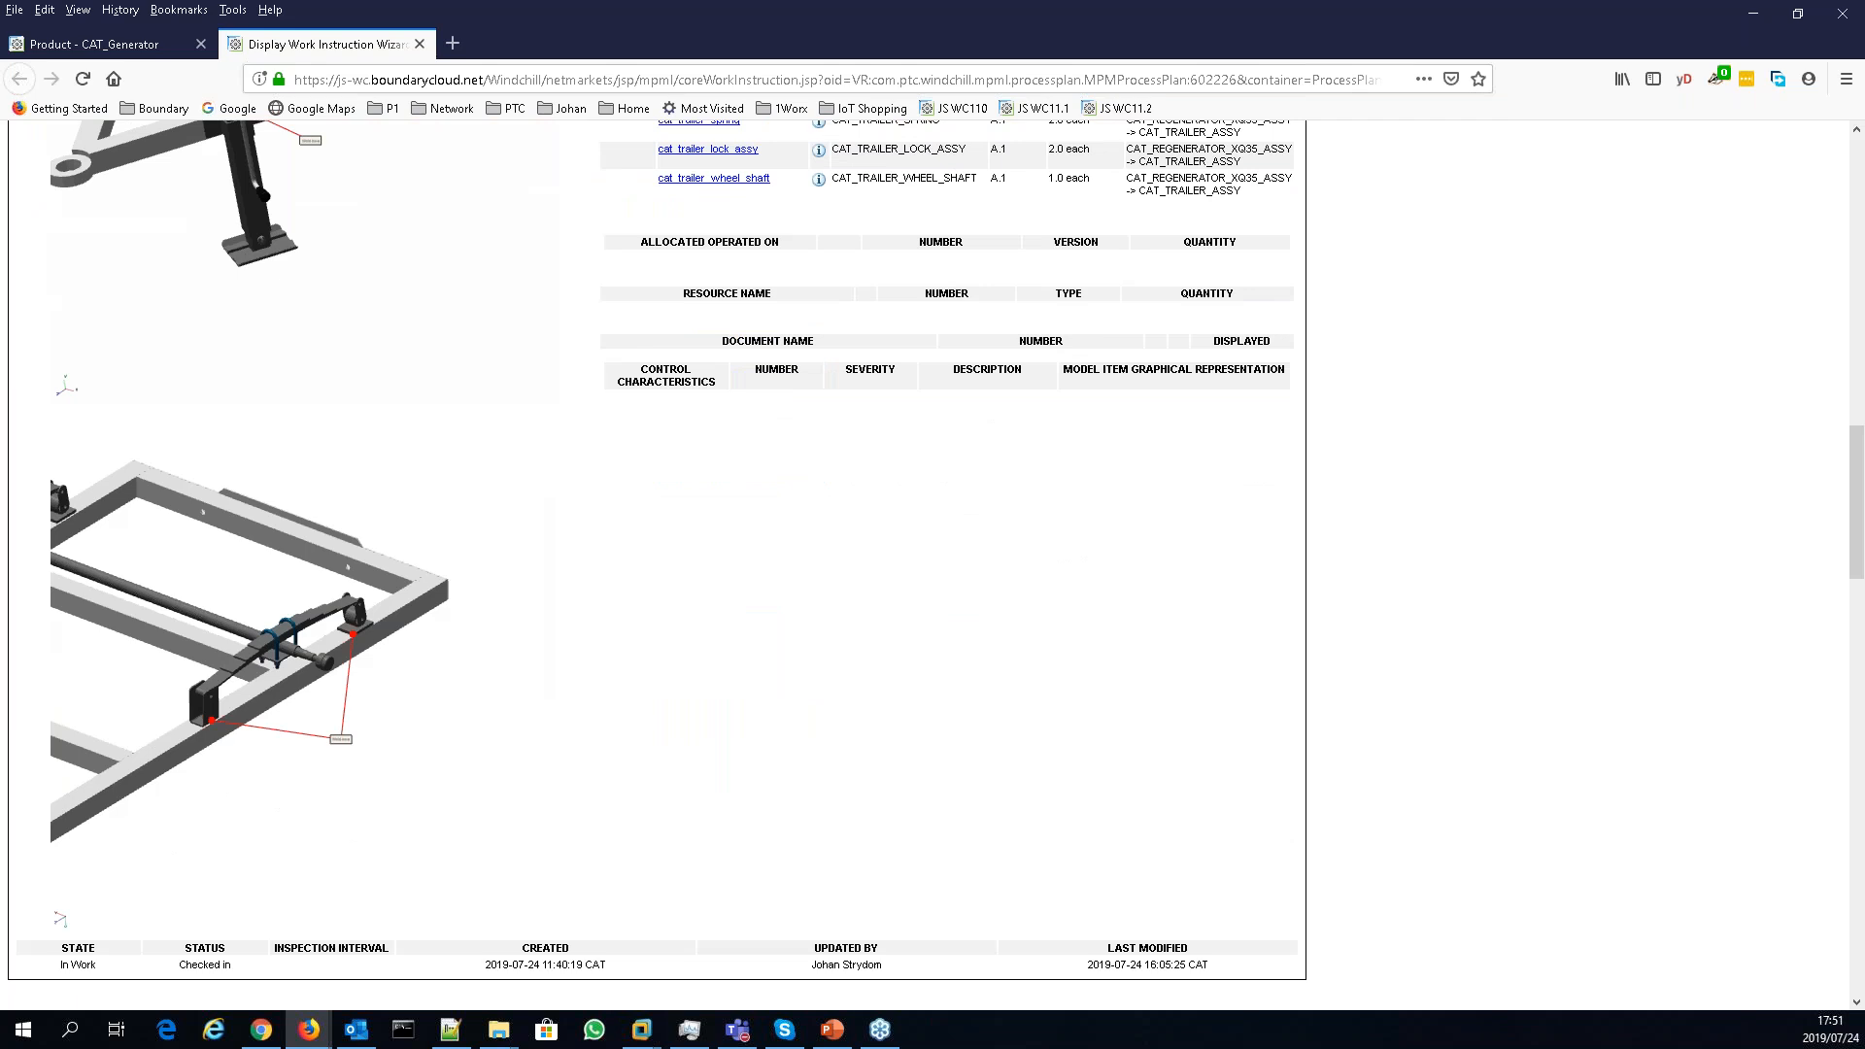
scroll(285, 373, up, 10)
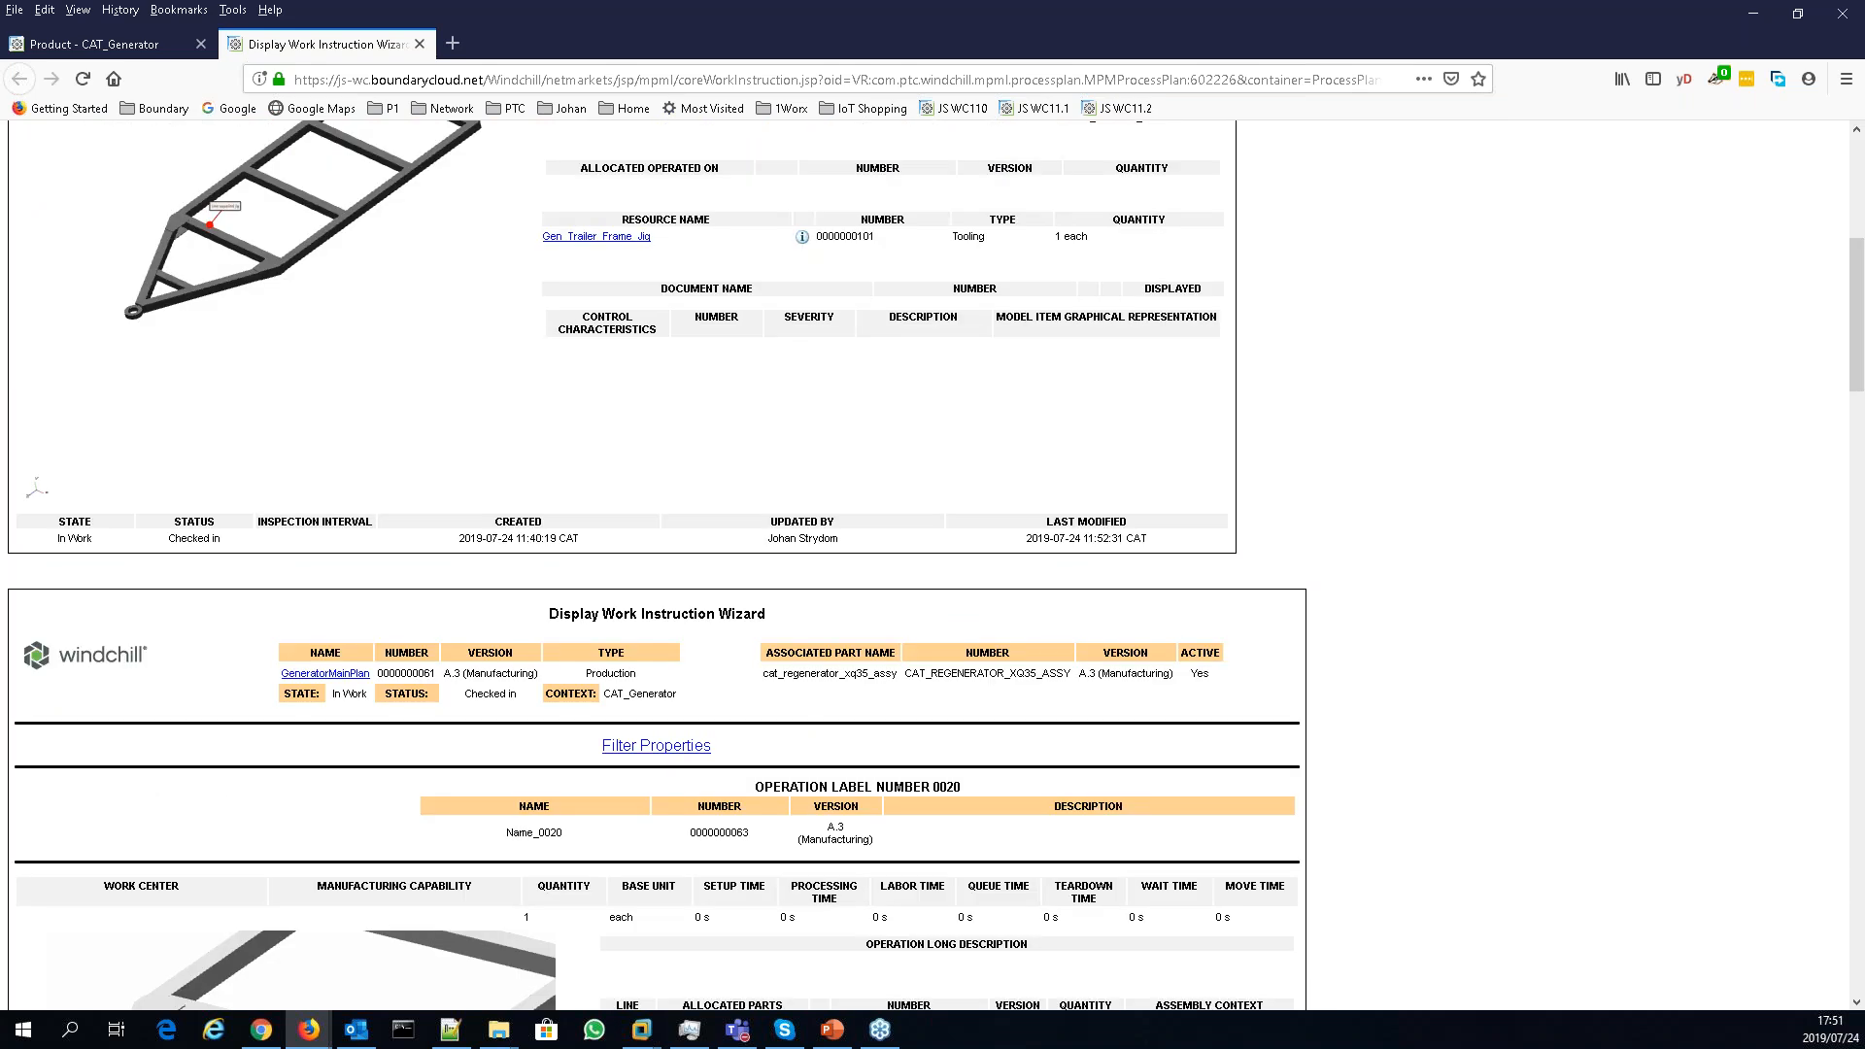
scroll(403, 553, down, 5)
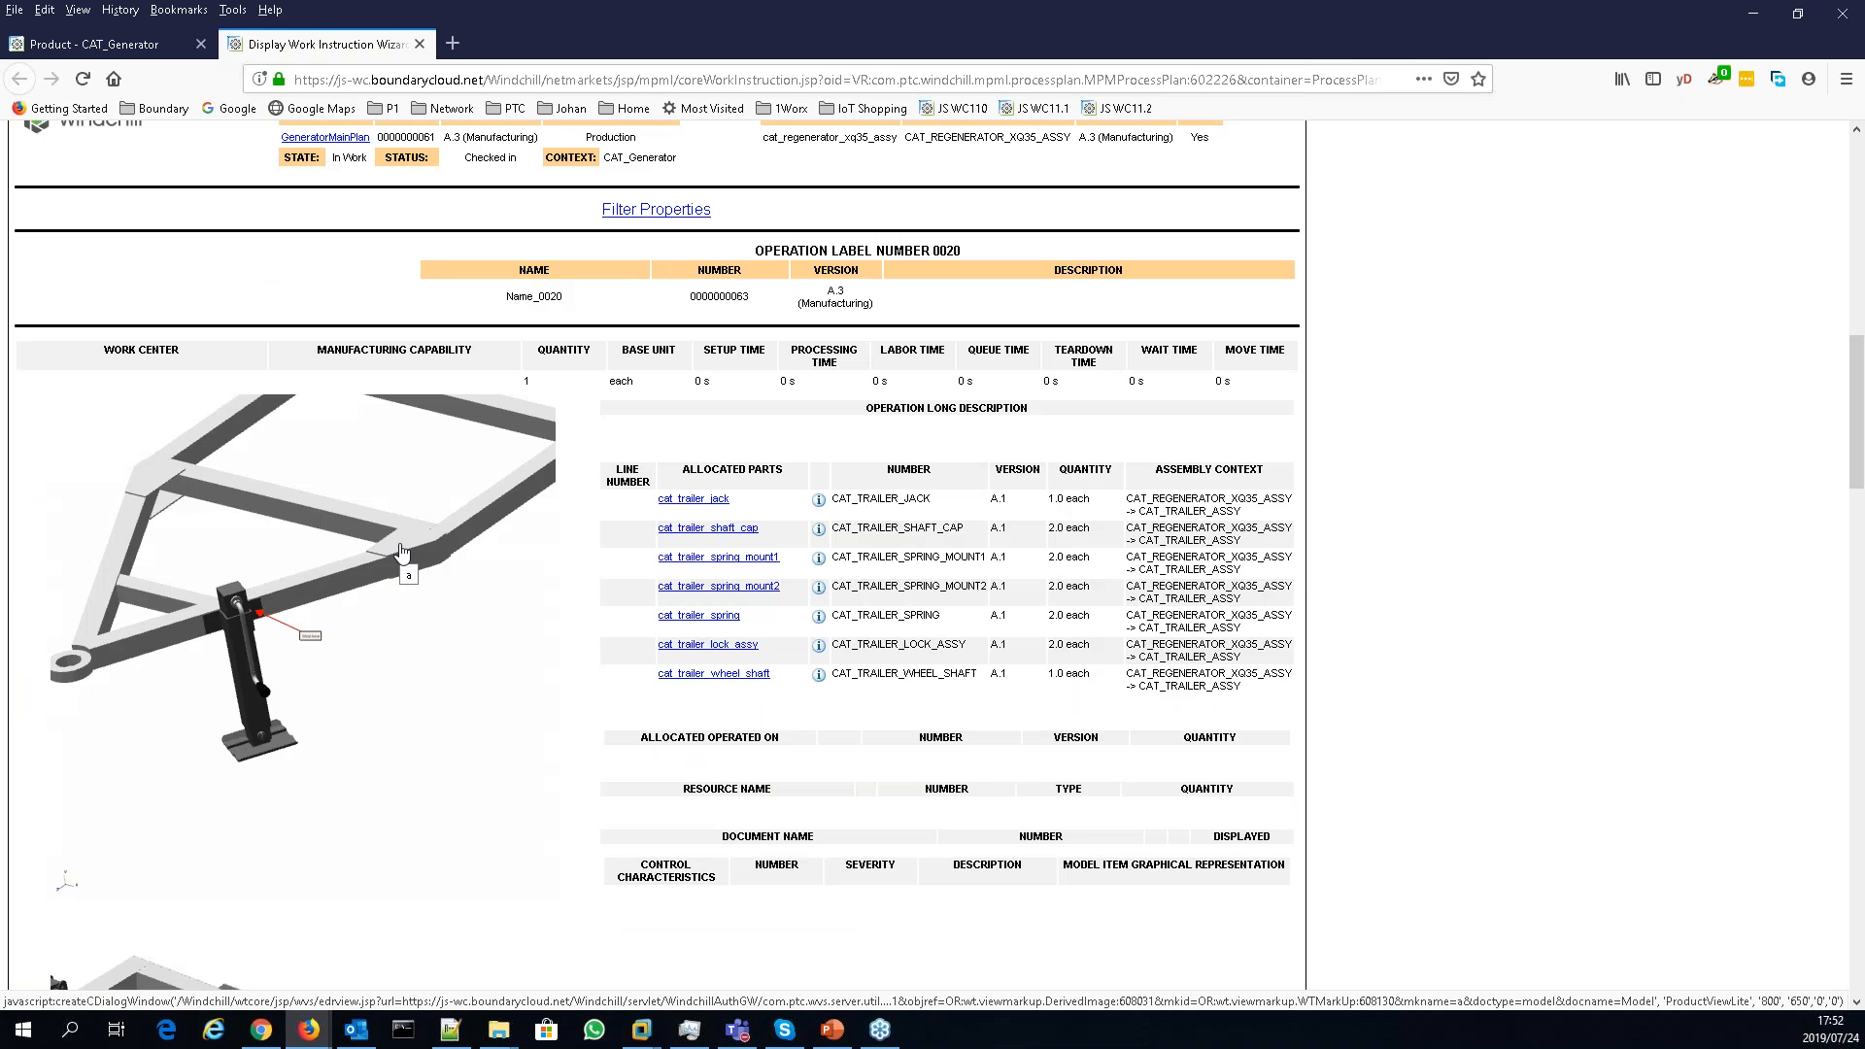
- Open operation 0020's jack illustration in Creo View, examine the annotated weld location on the trailer frame, and close the viewer
click(401, 552)
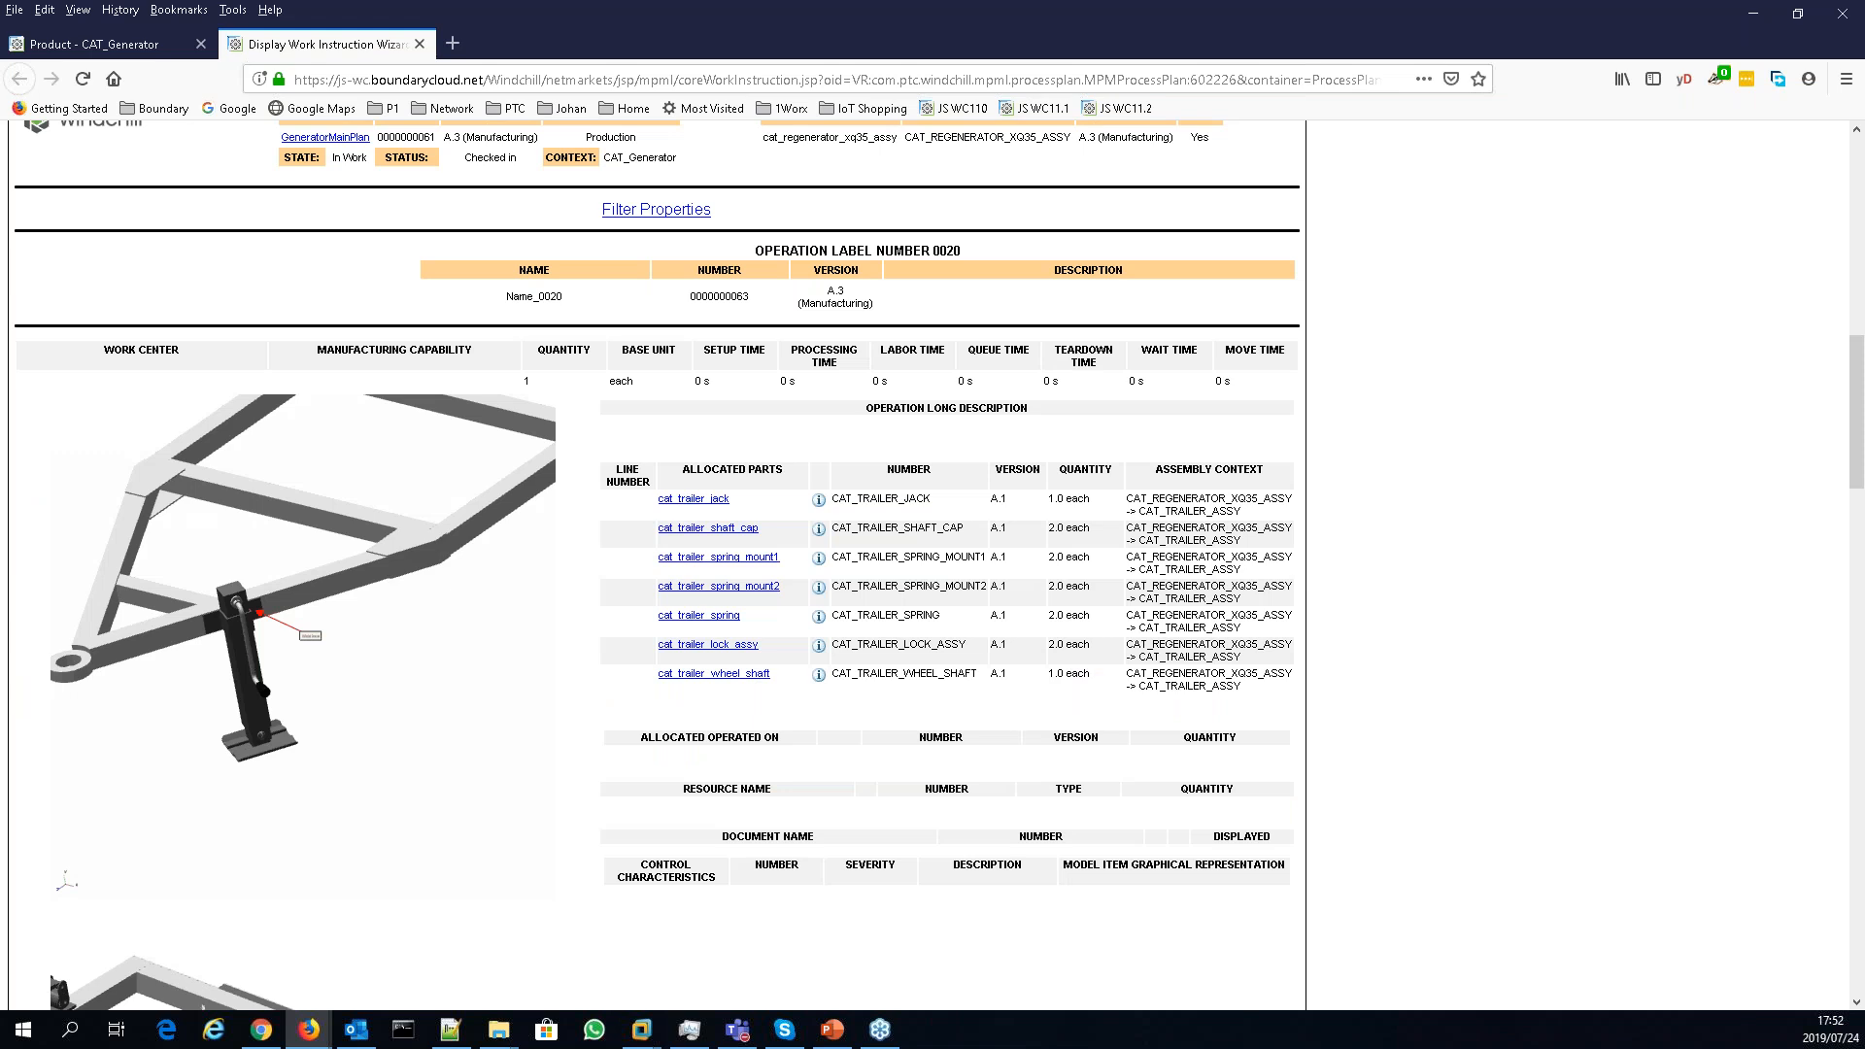
drag(0, 549, 1187, 195)
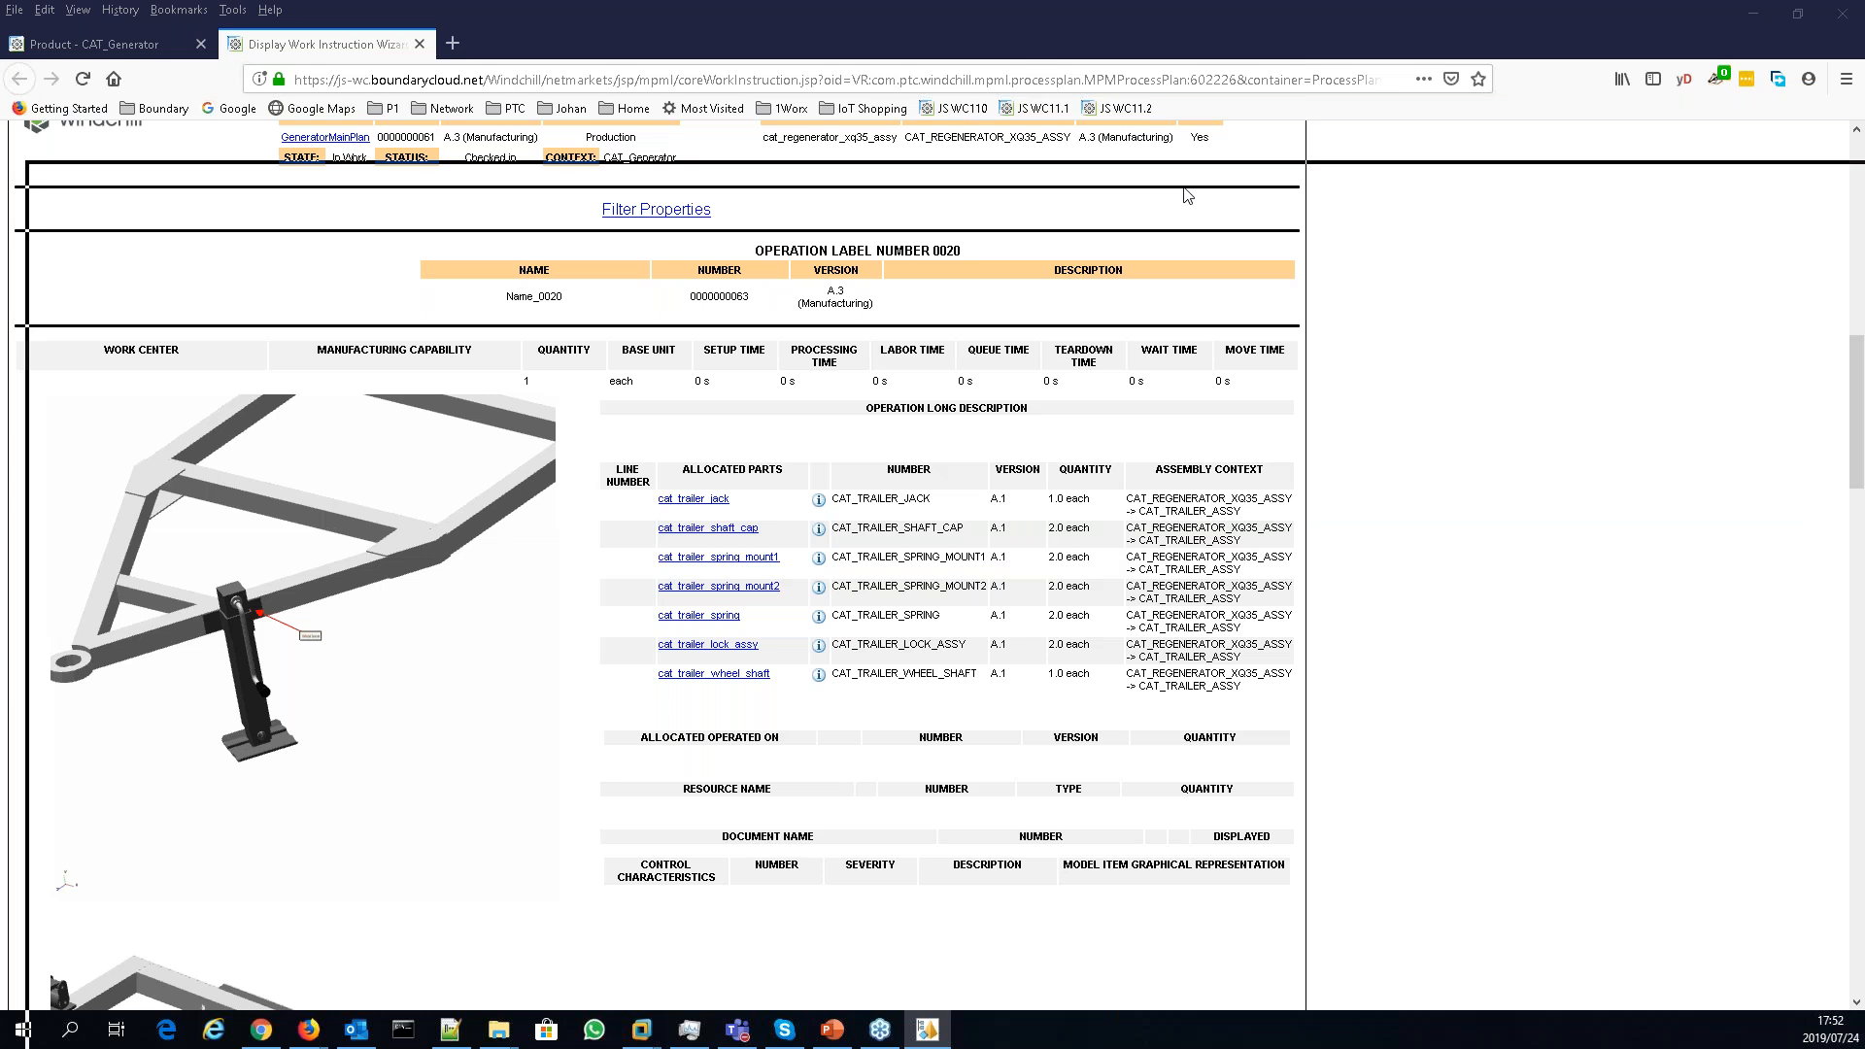
drag(1184, 190, 1184, 1)
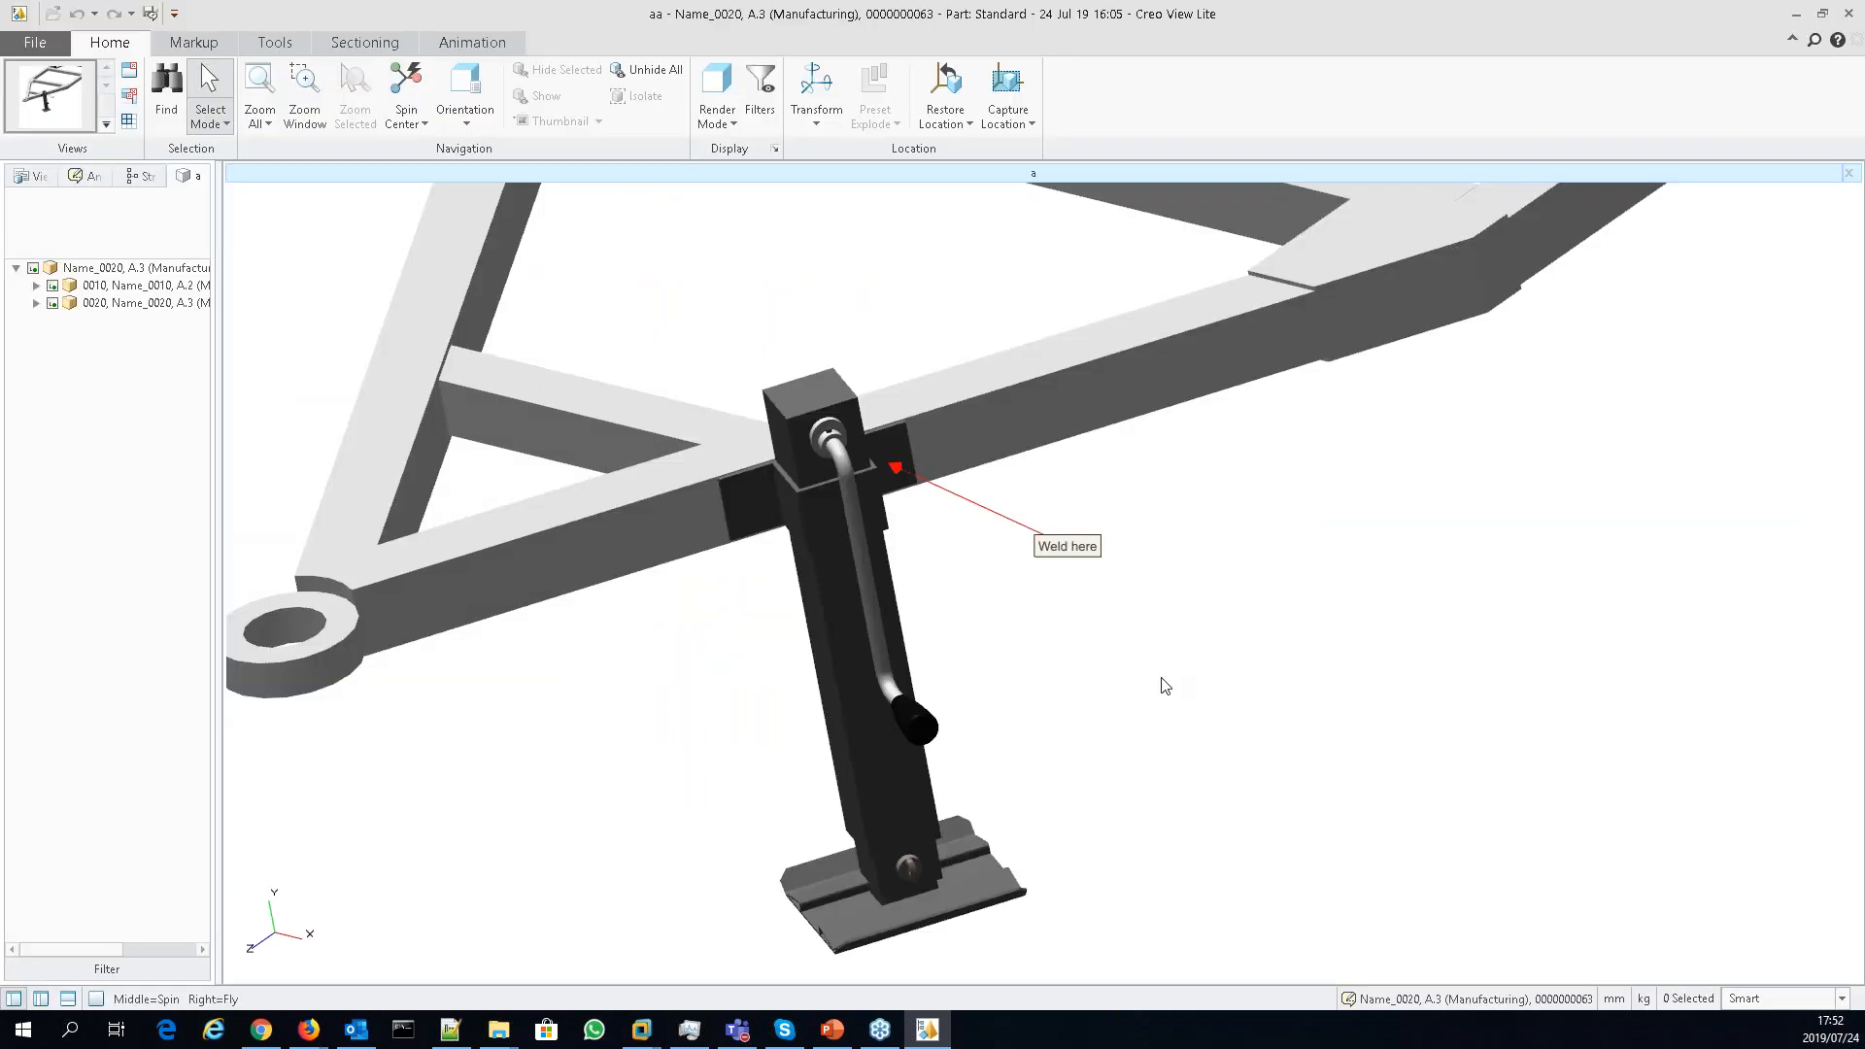
scroll(1165, 686, down, 5)
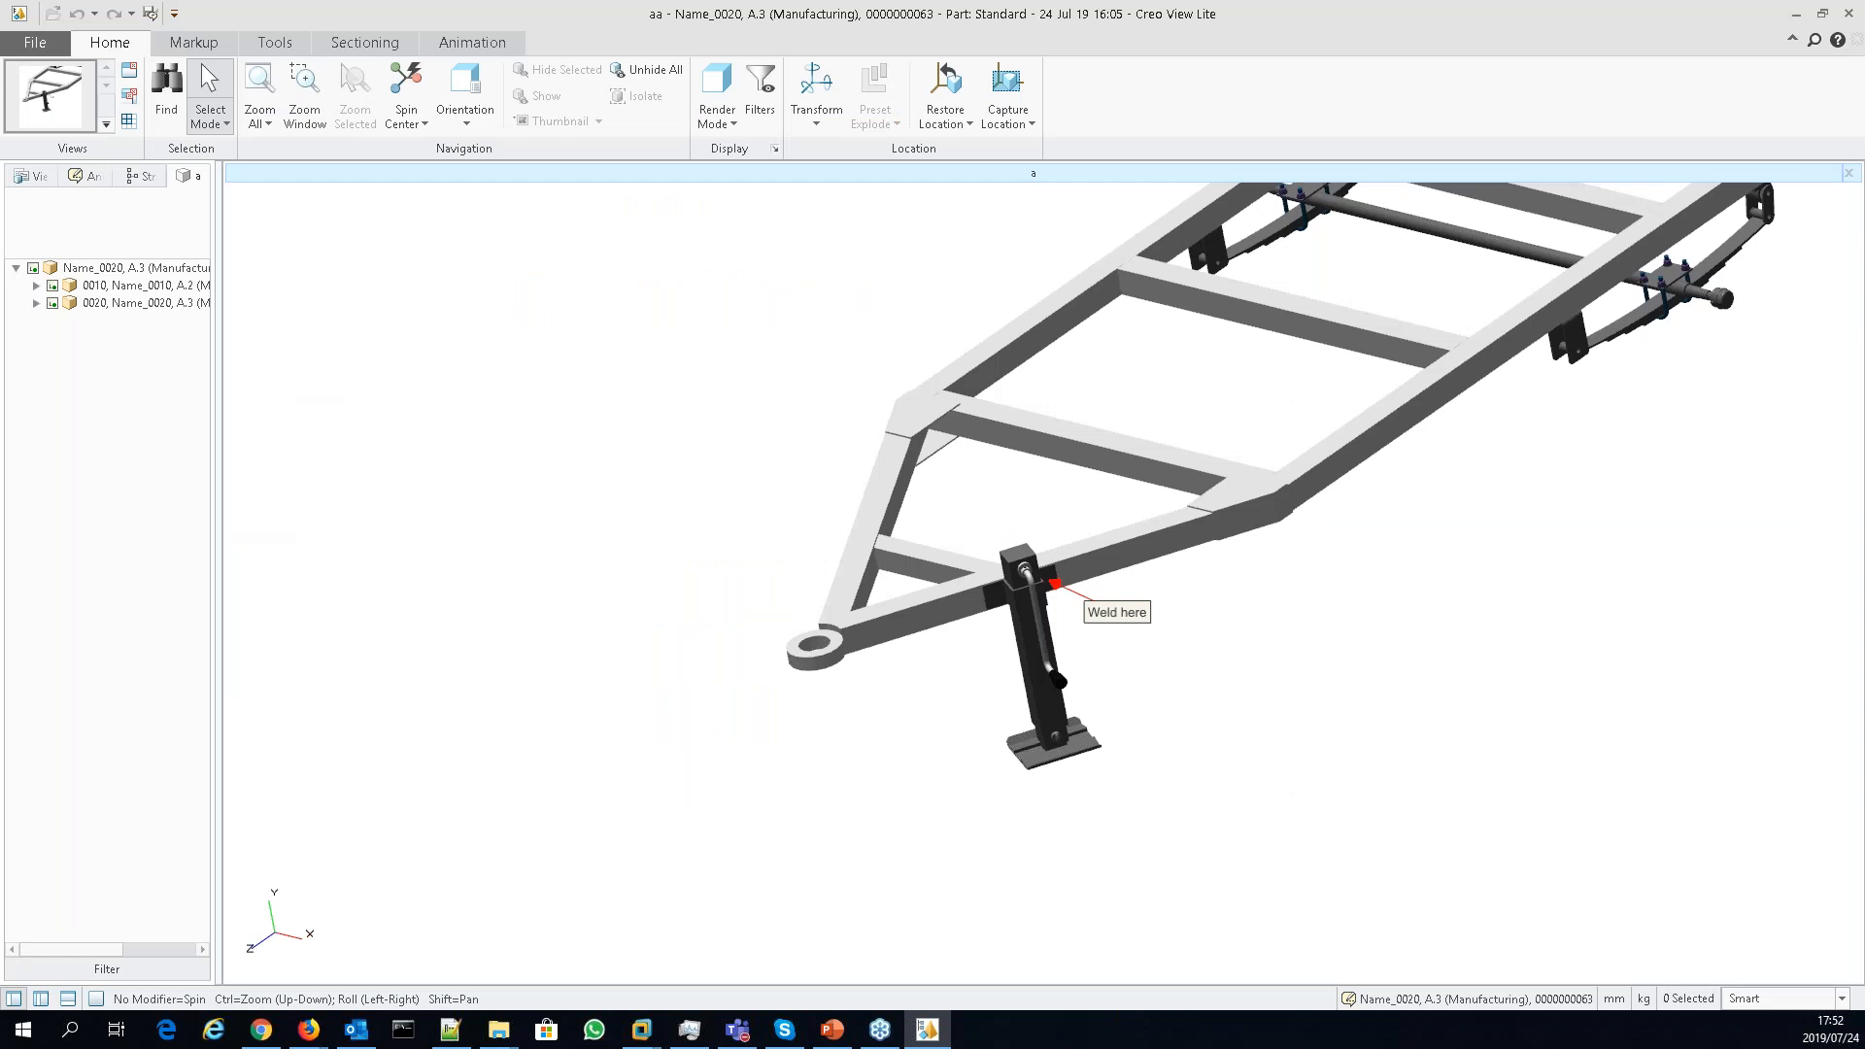
scroll(1050, 622, down, 4)
middle_drag(1526, 559, 1416, 581)
right_drag(1215, 633, 1210, 639)
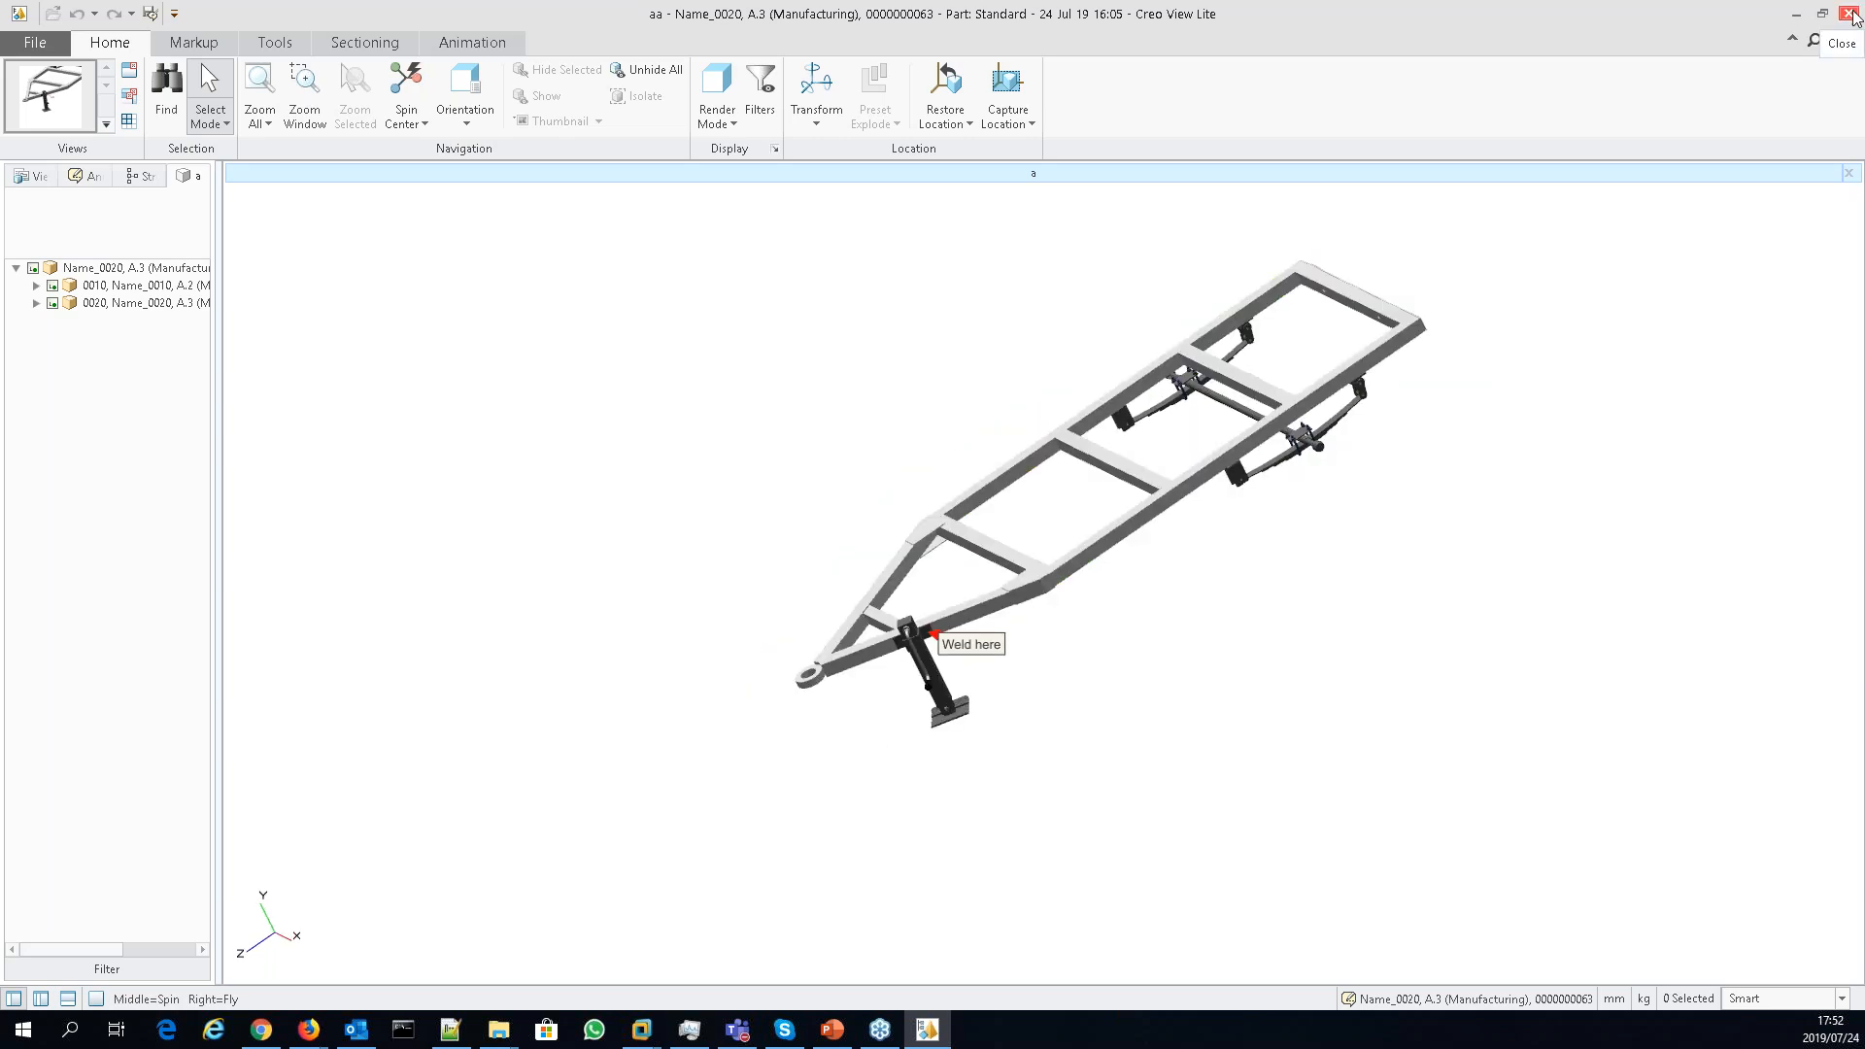
click(1851, 15)
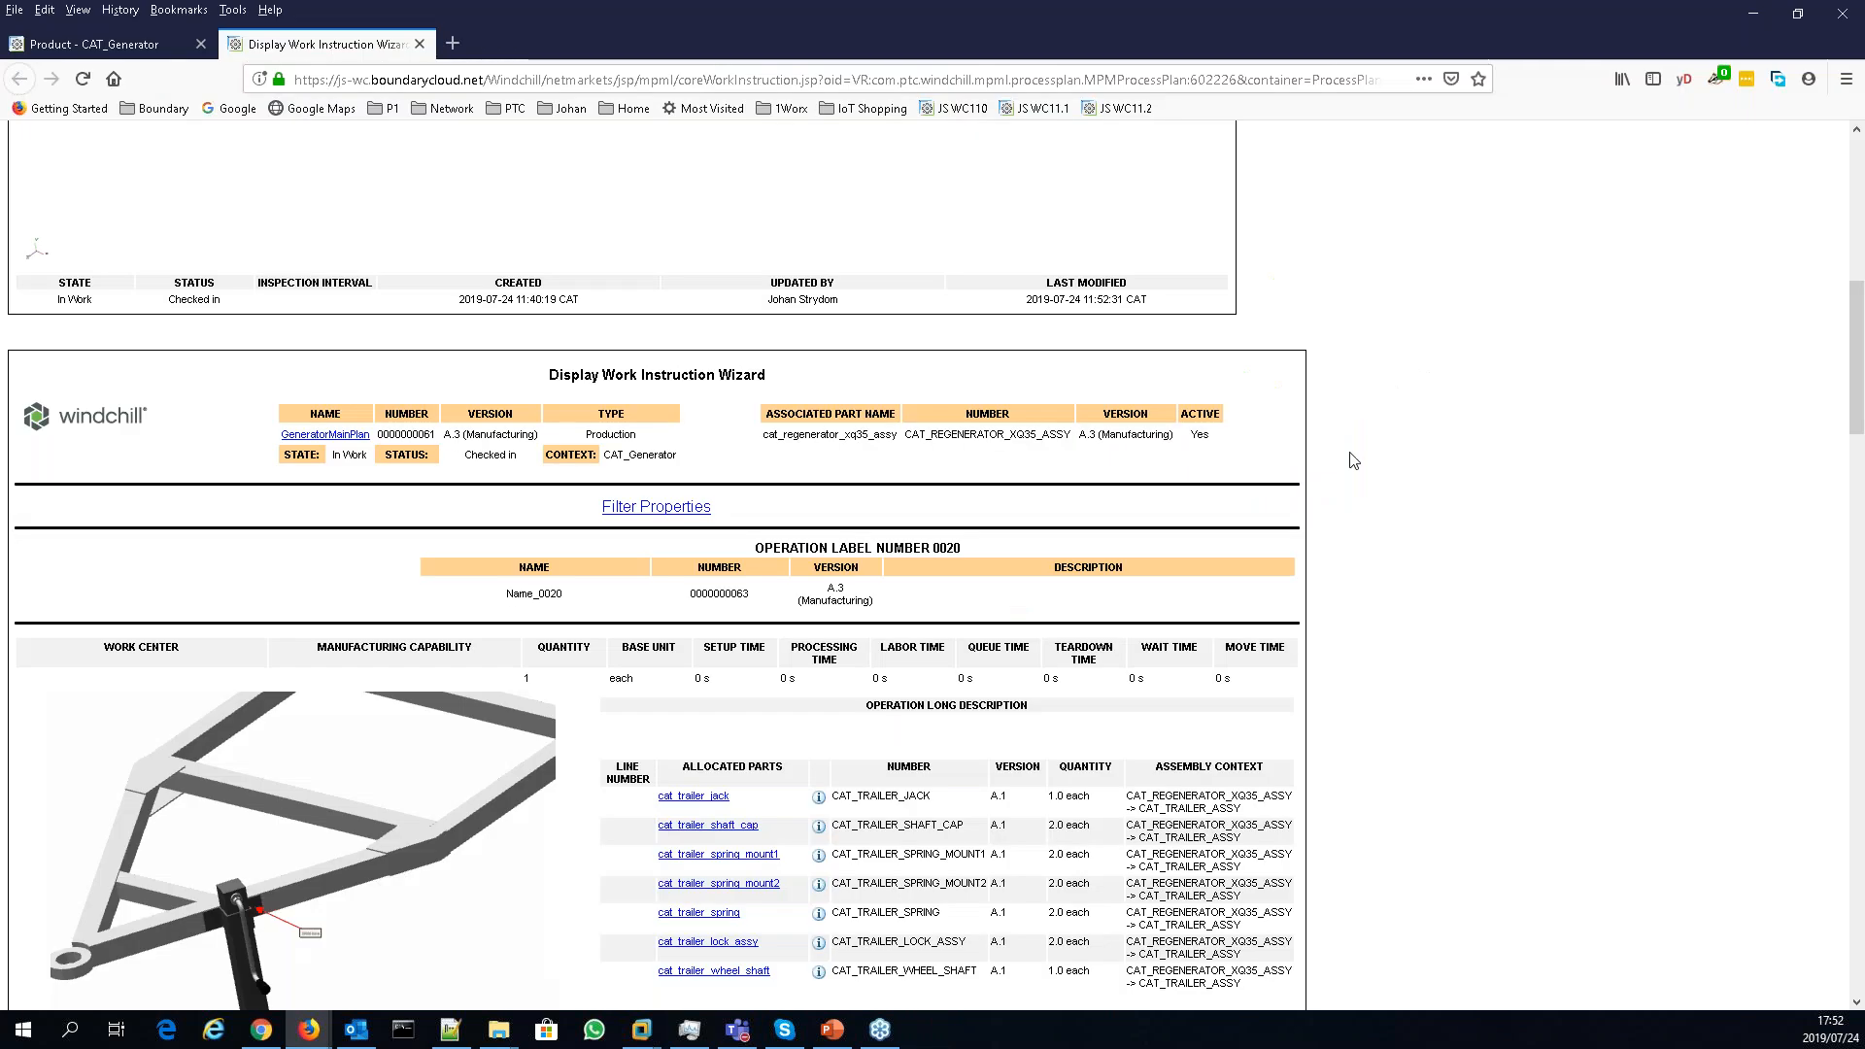
- Close the generated work instructions and return to the GeneratorMainPlan process planning window
scroll(1356, 459, up, 6)
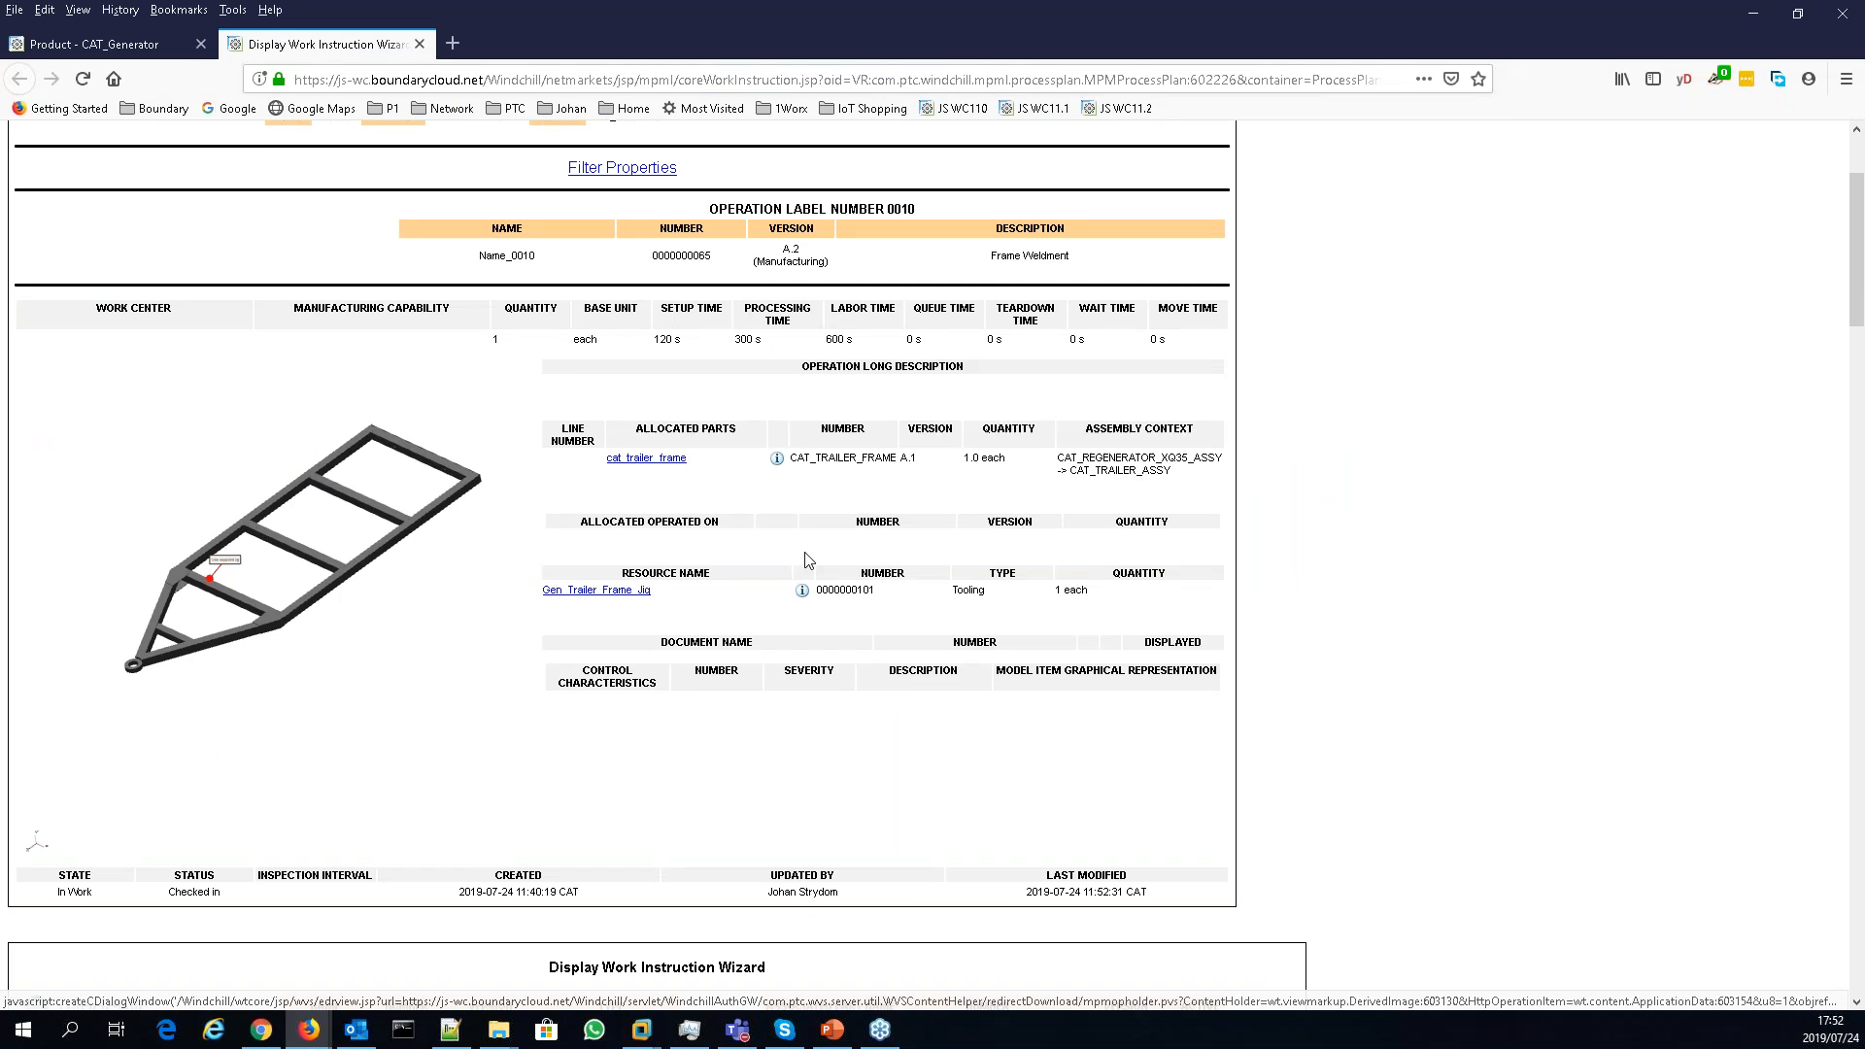
scroll(805, 554, down, 10)
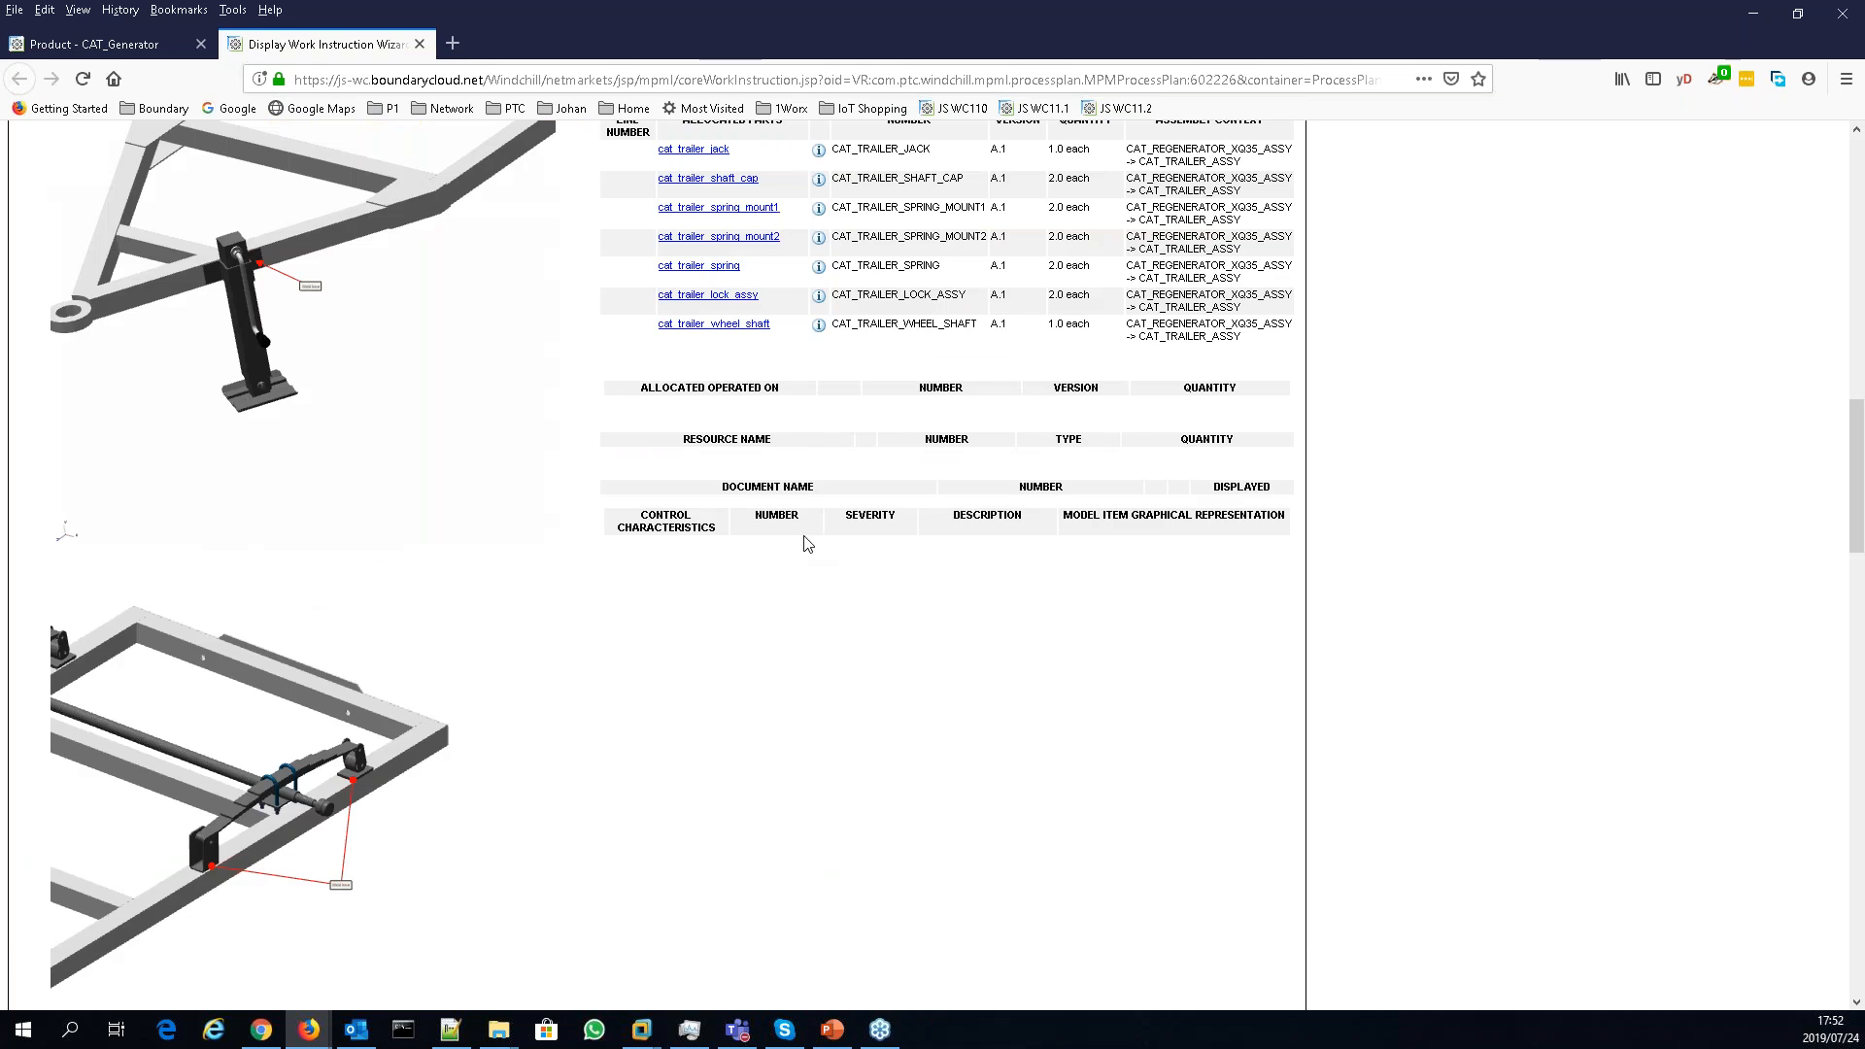
scroll(806, 542, up, 10)
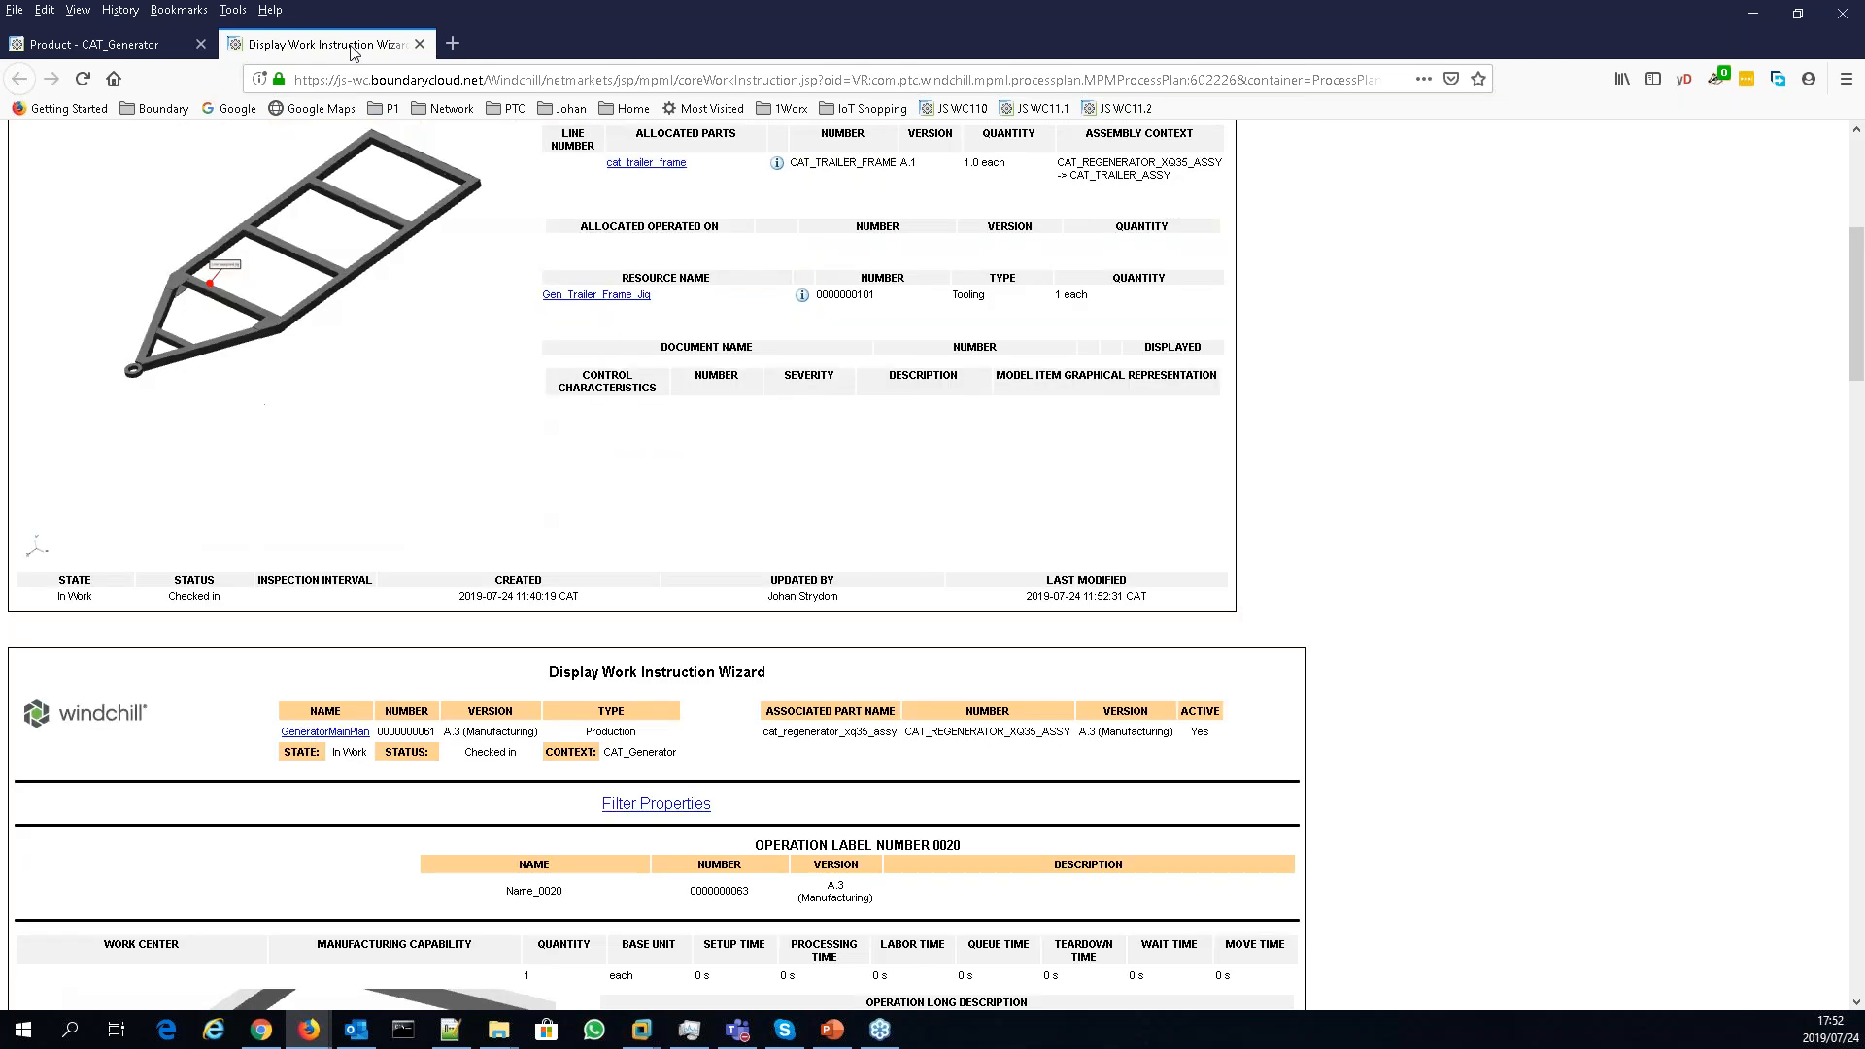
middle_click(351, 46)
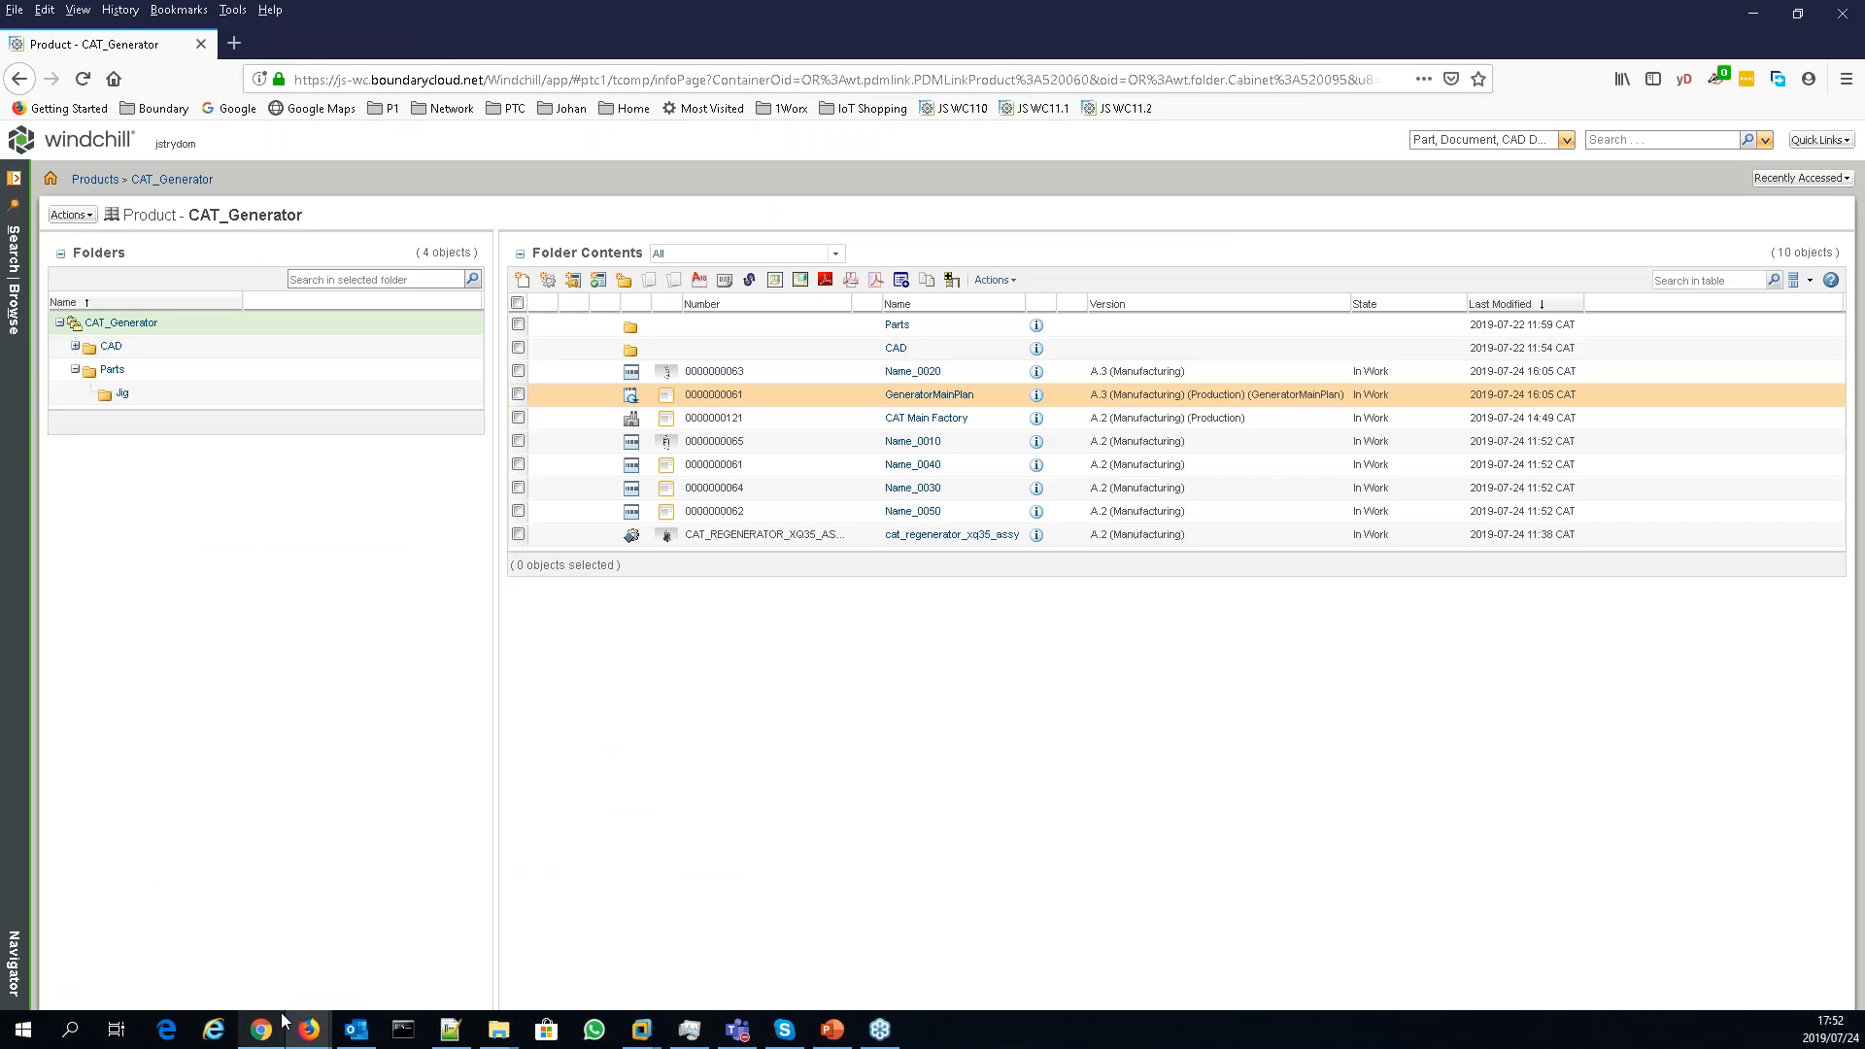
click(308, 1030)
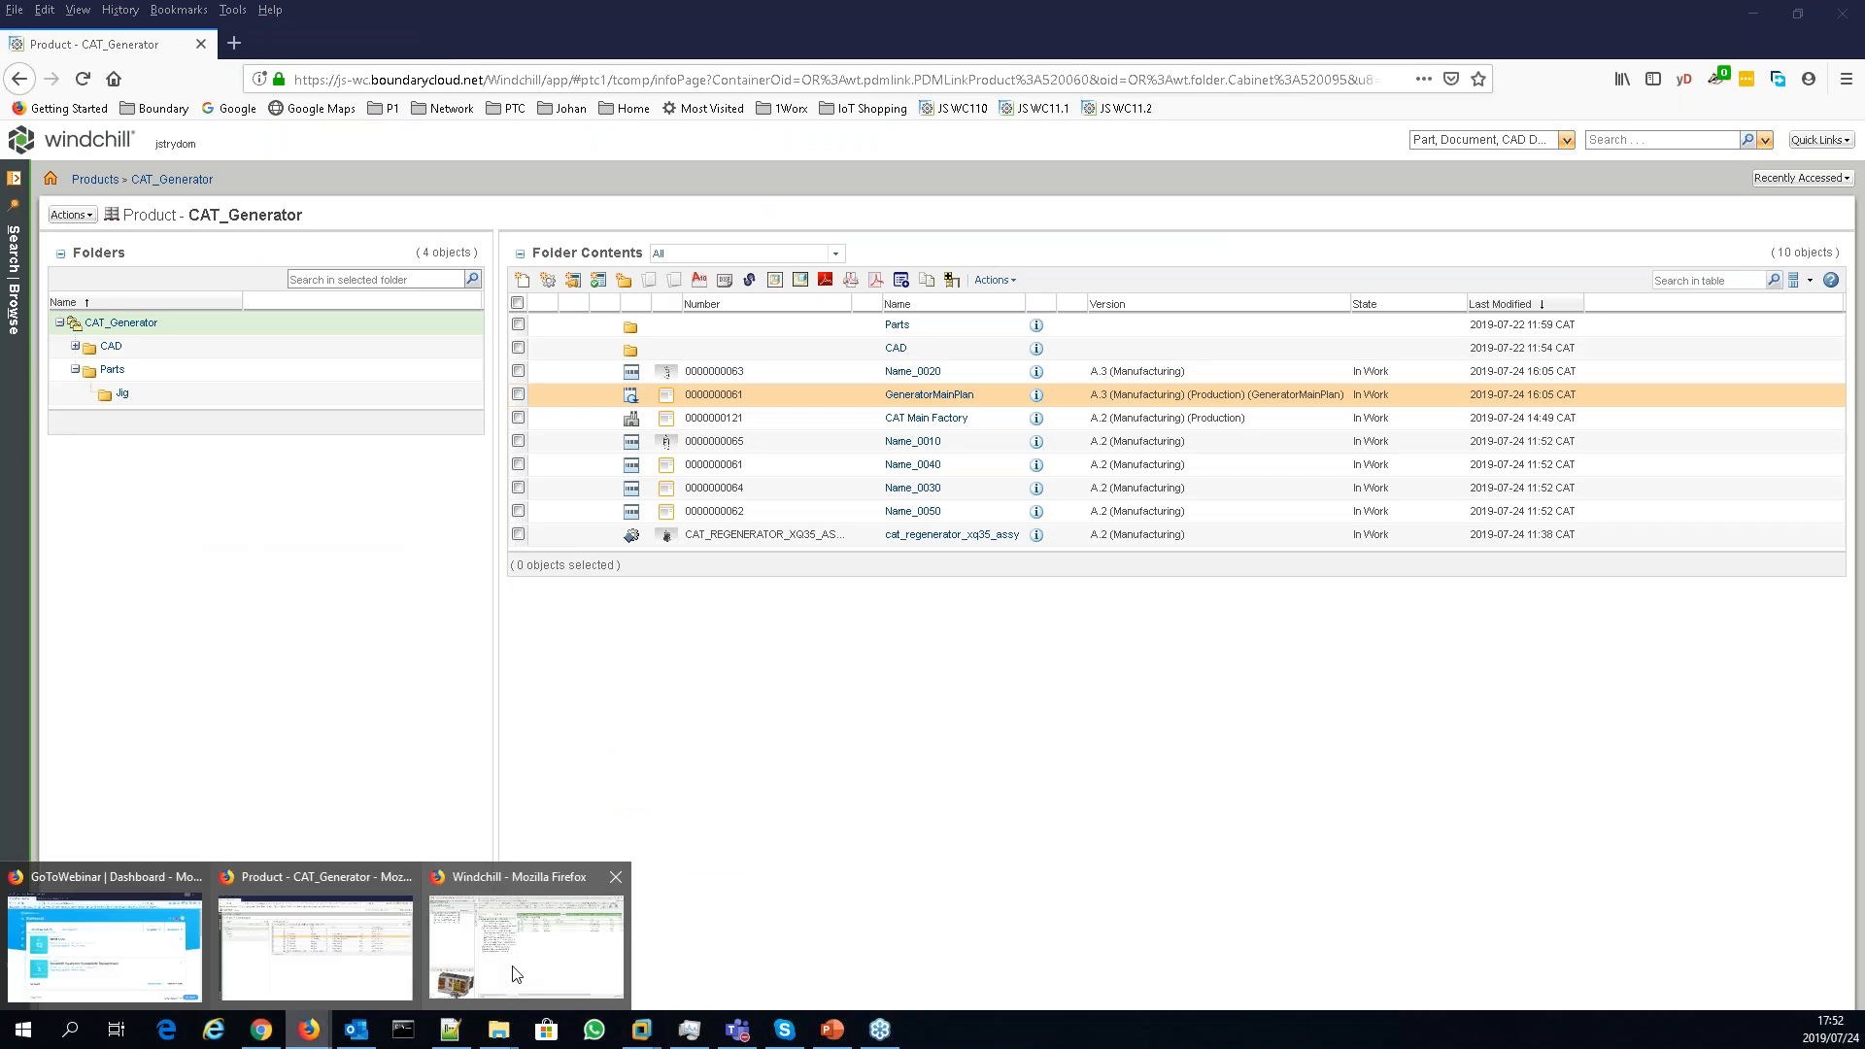
click(515, 975)
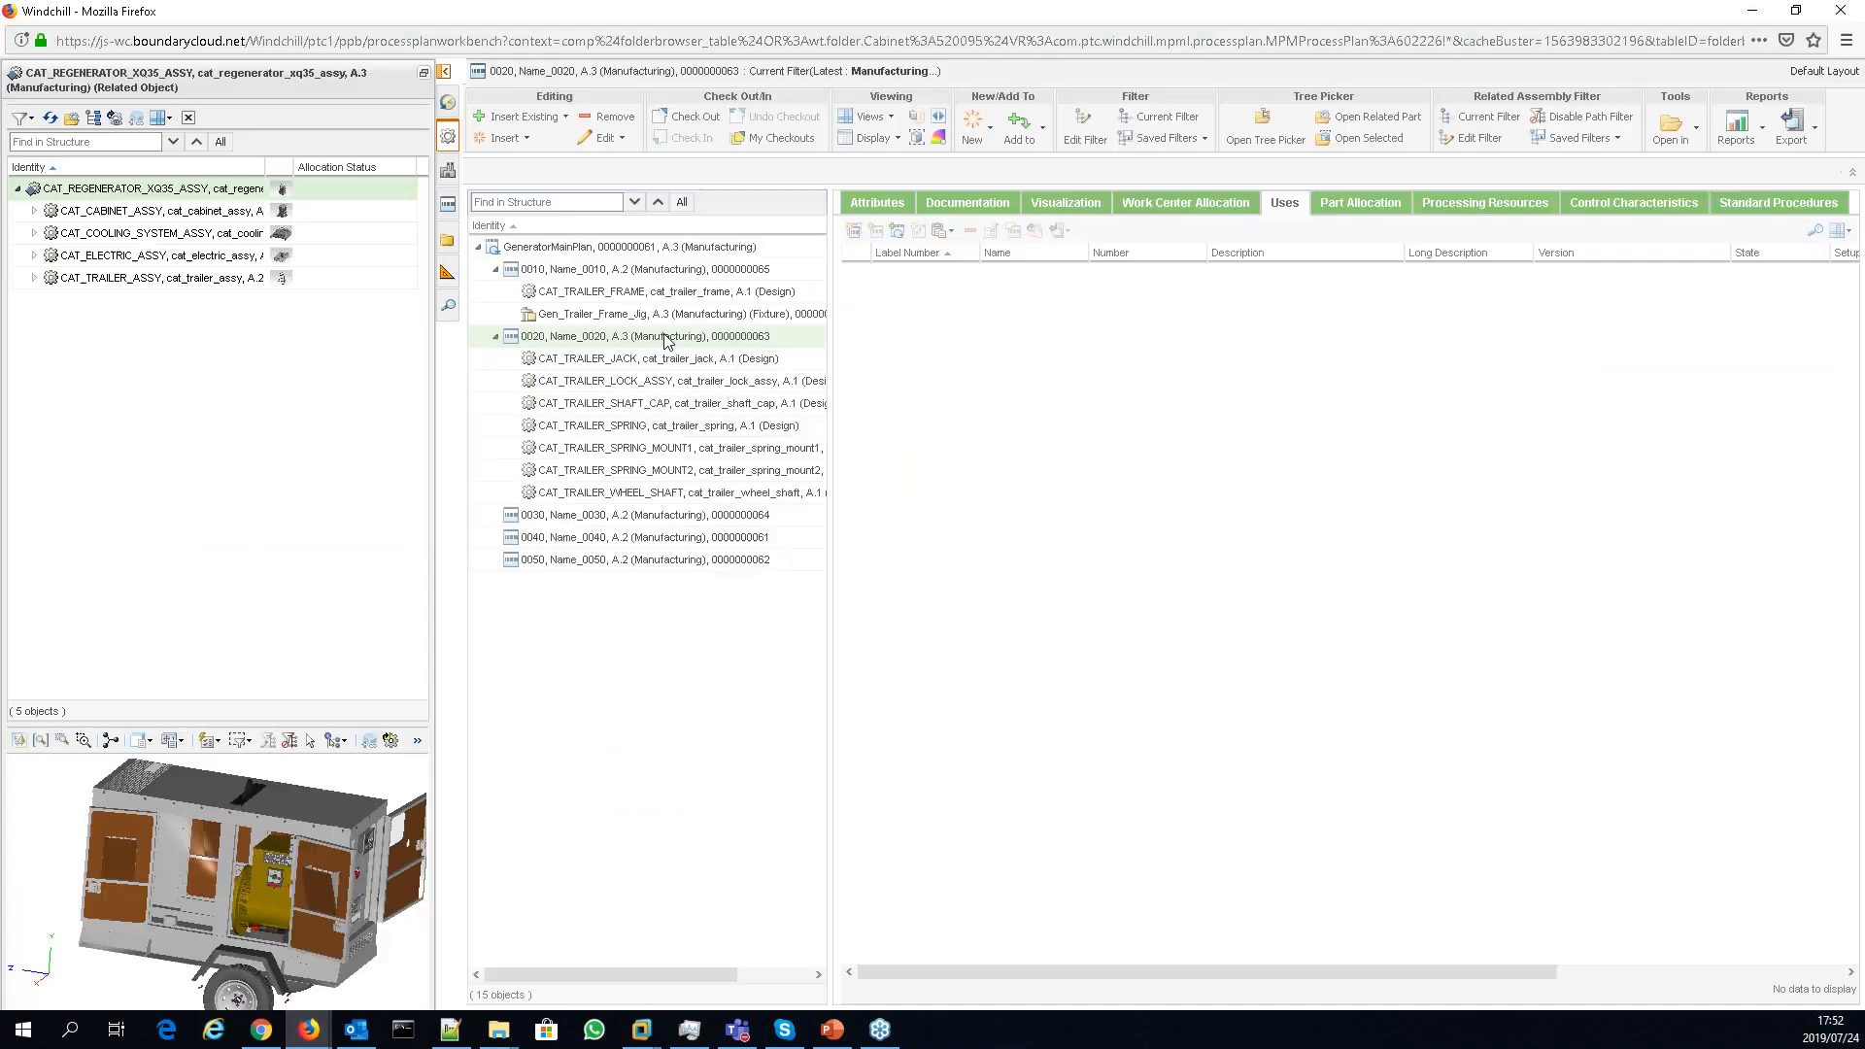
- Describe GeneratorMainPlan's operation 0020 as "Frame assembly" and set its setup time to 120 s, labor time to 600 s and processing time to 360 s
click(668, 248)
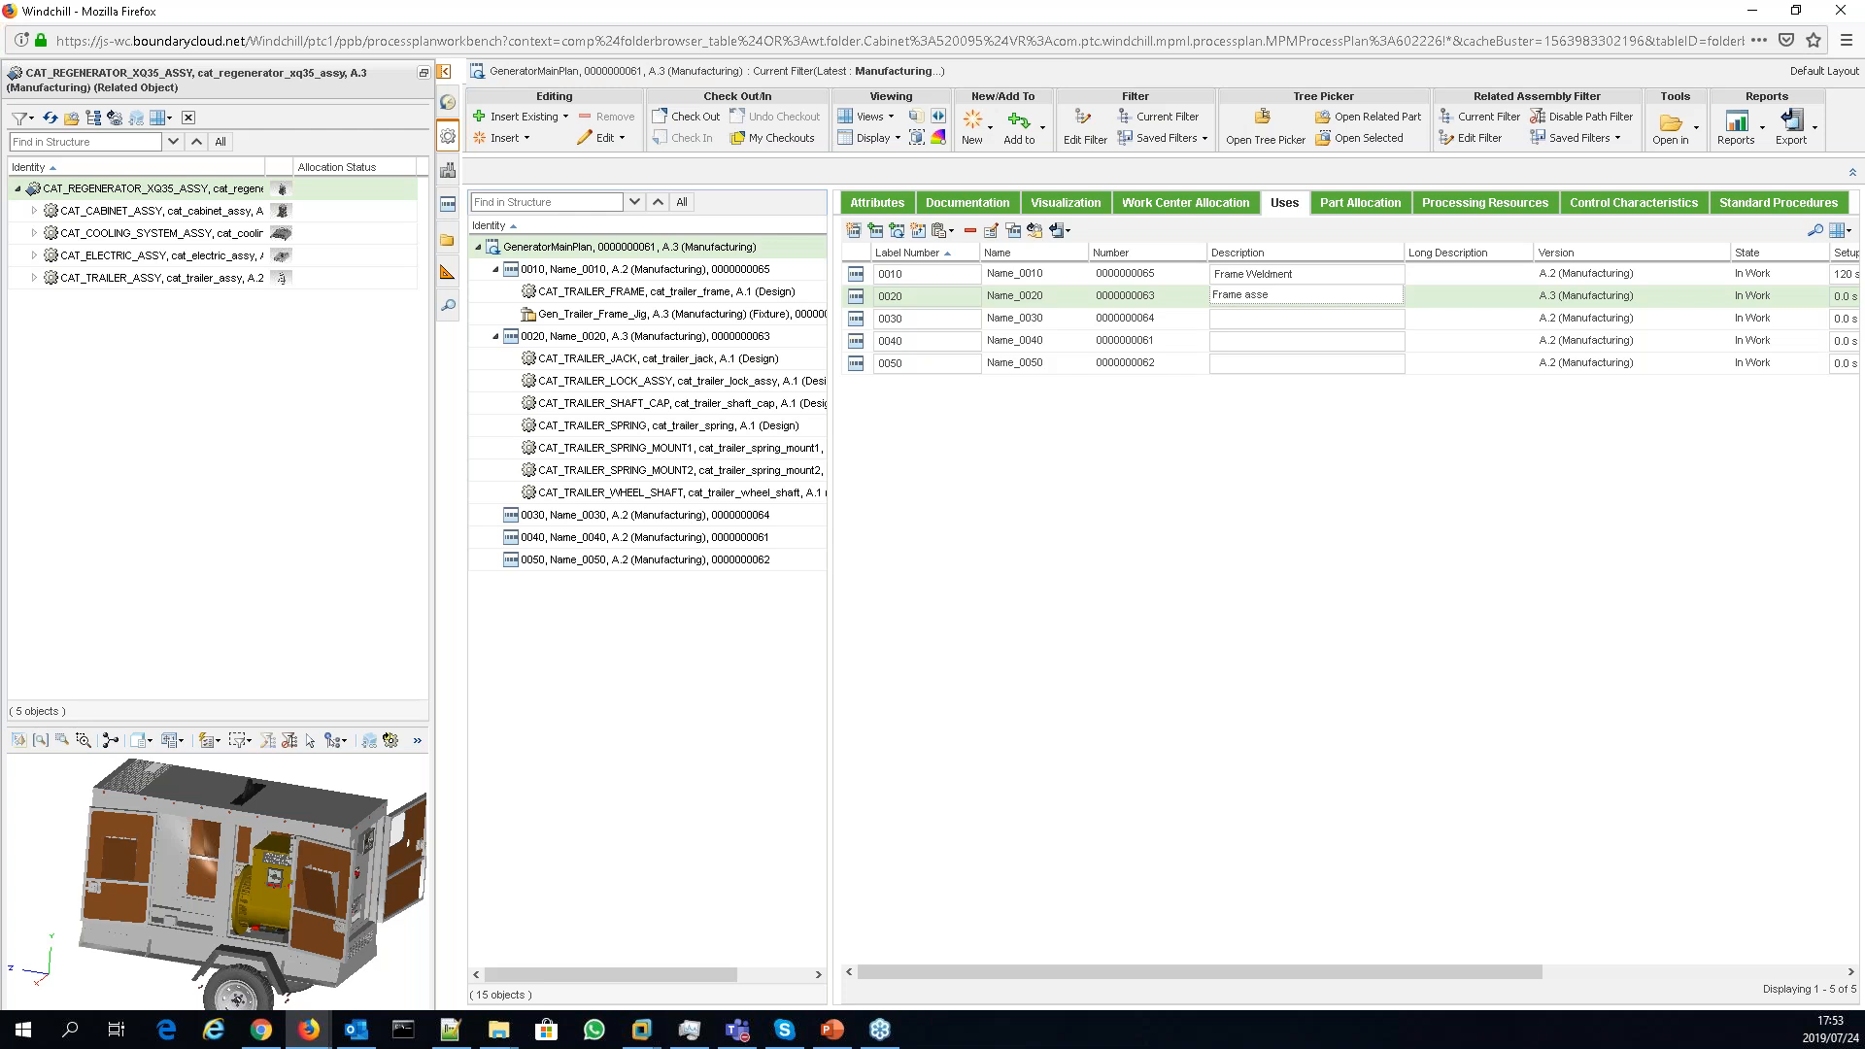
text(mbly)
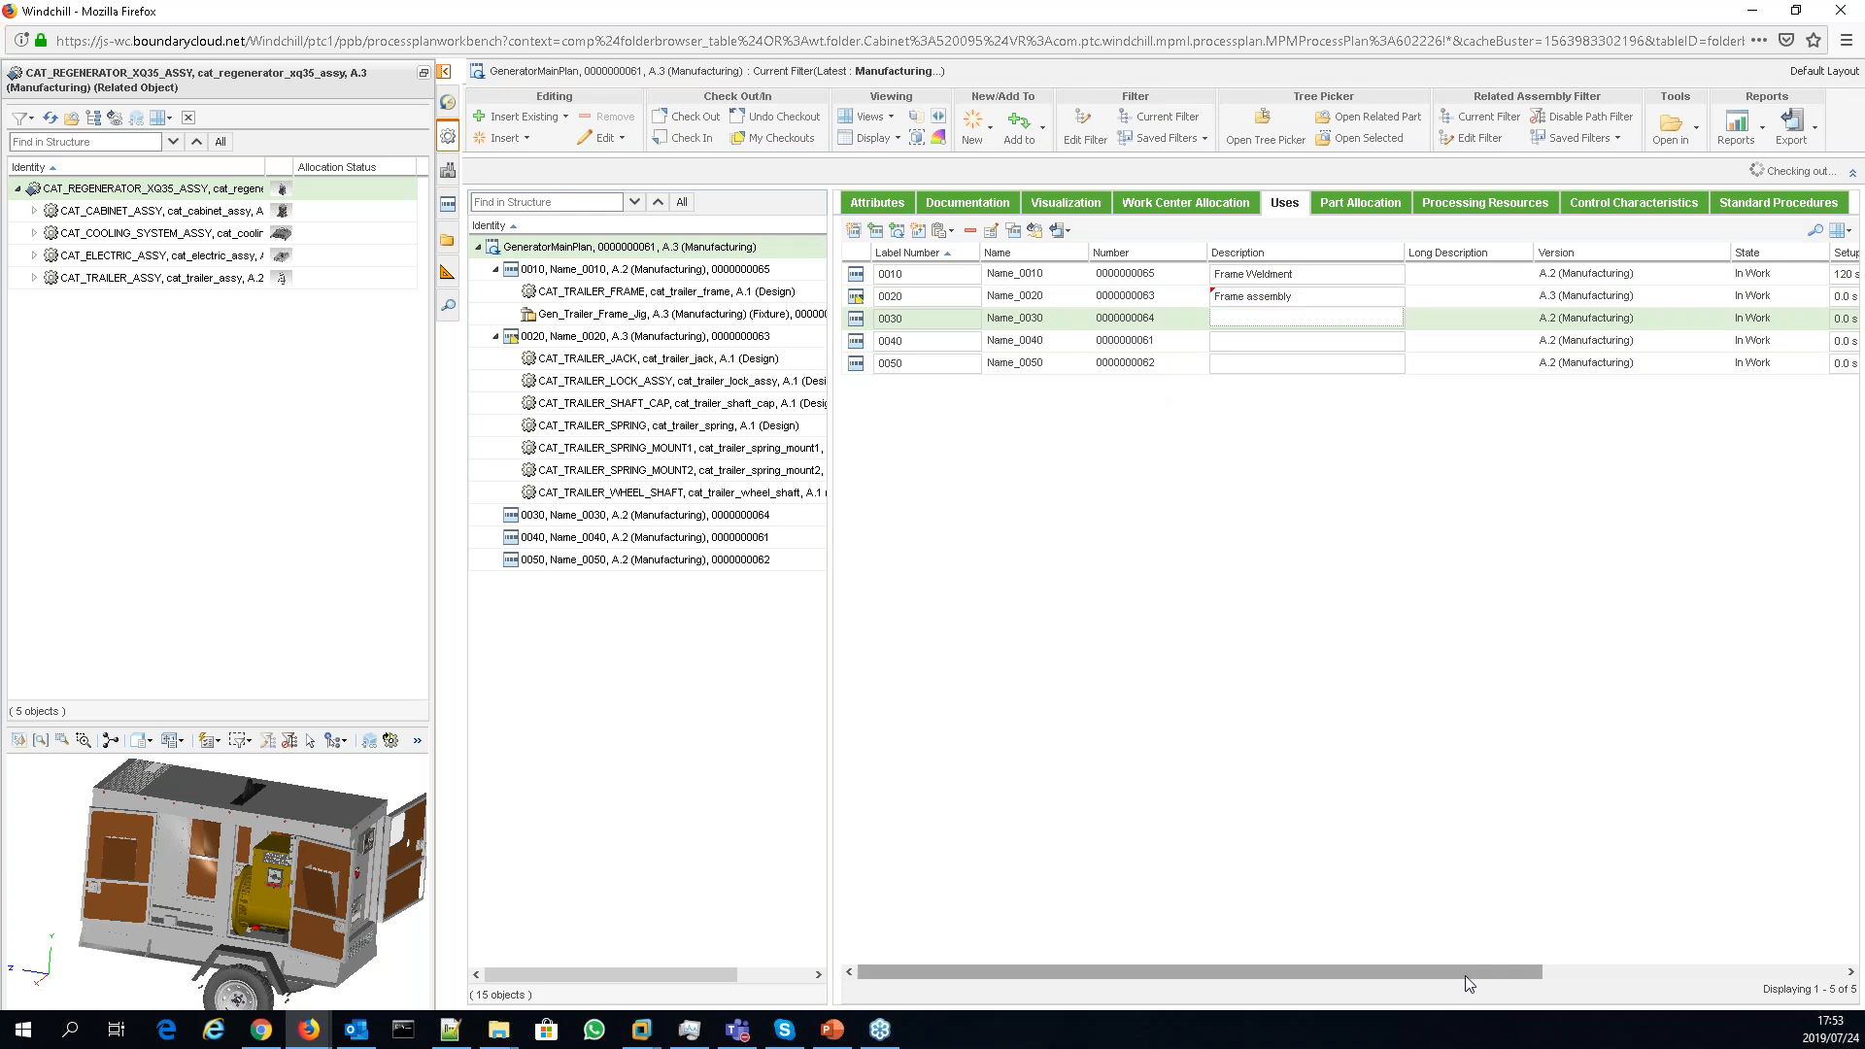
drag(1465, 976, 1695, 965)
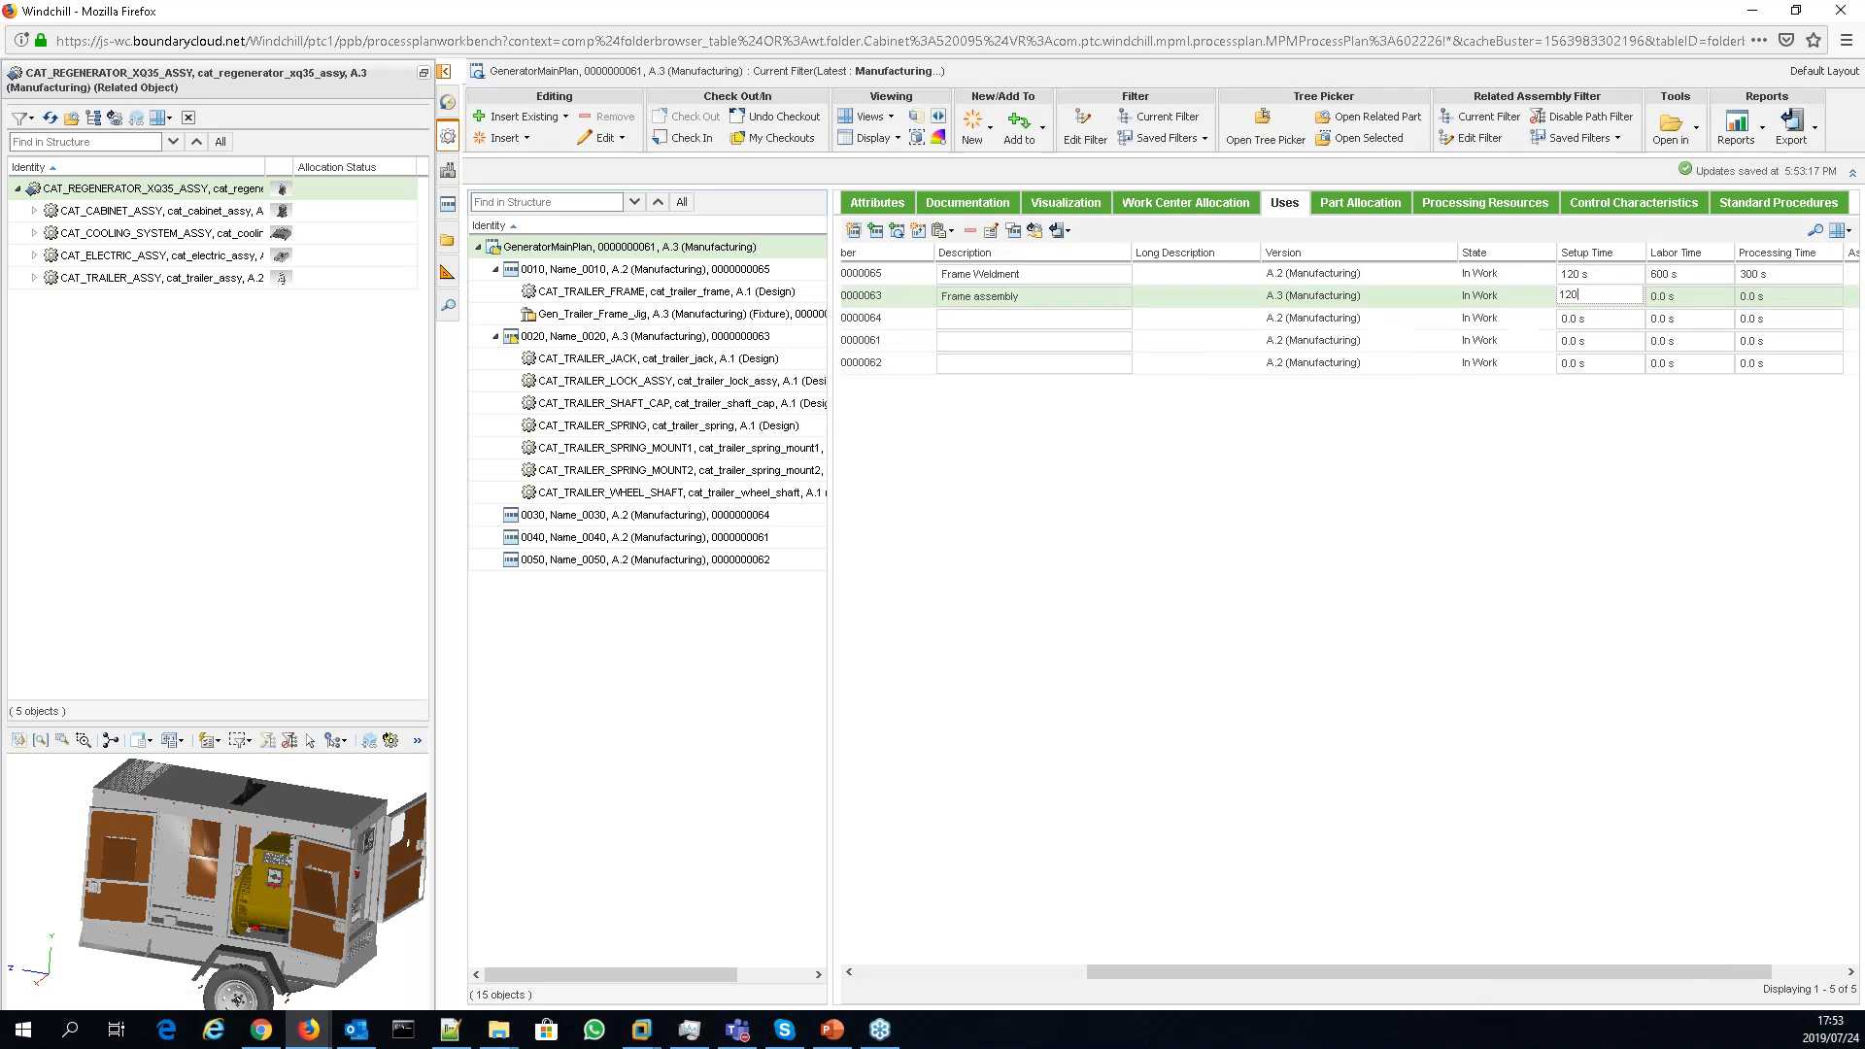
key(Tab)
text(600)
key(Tab)
text(360)
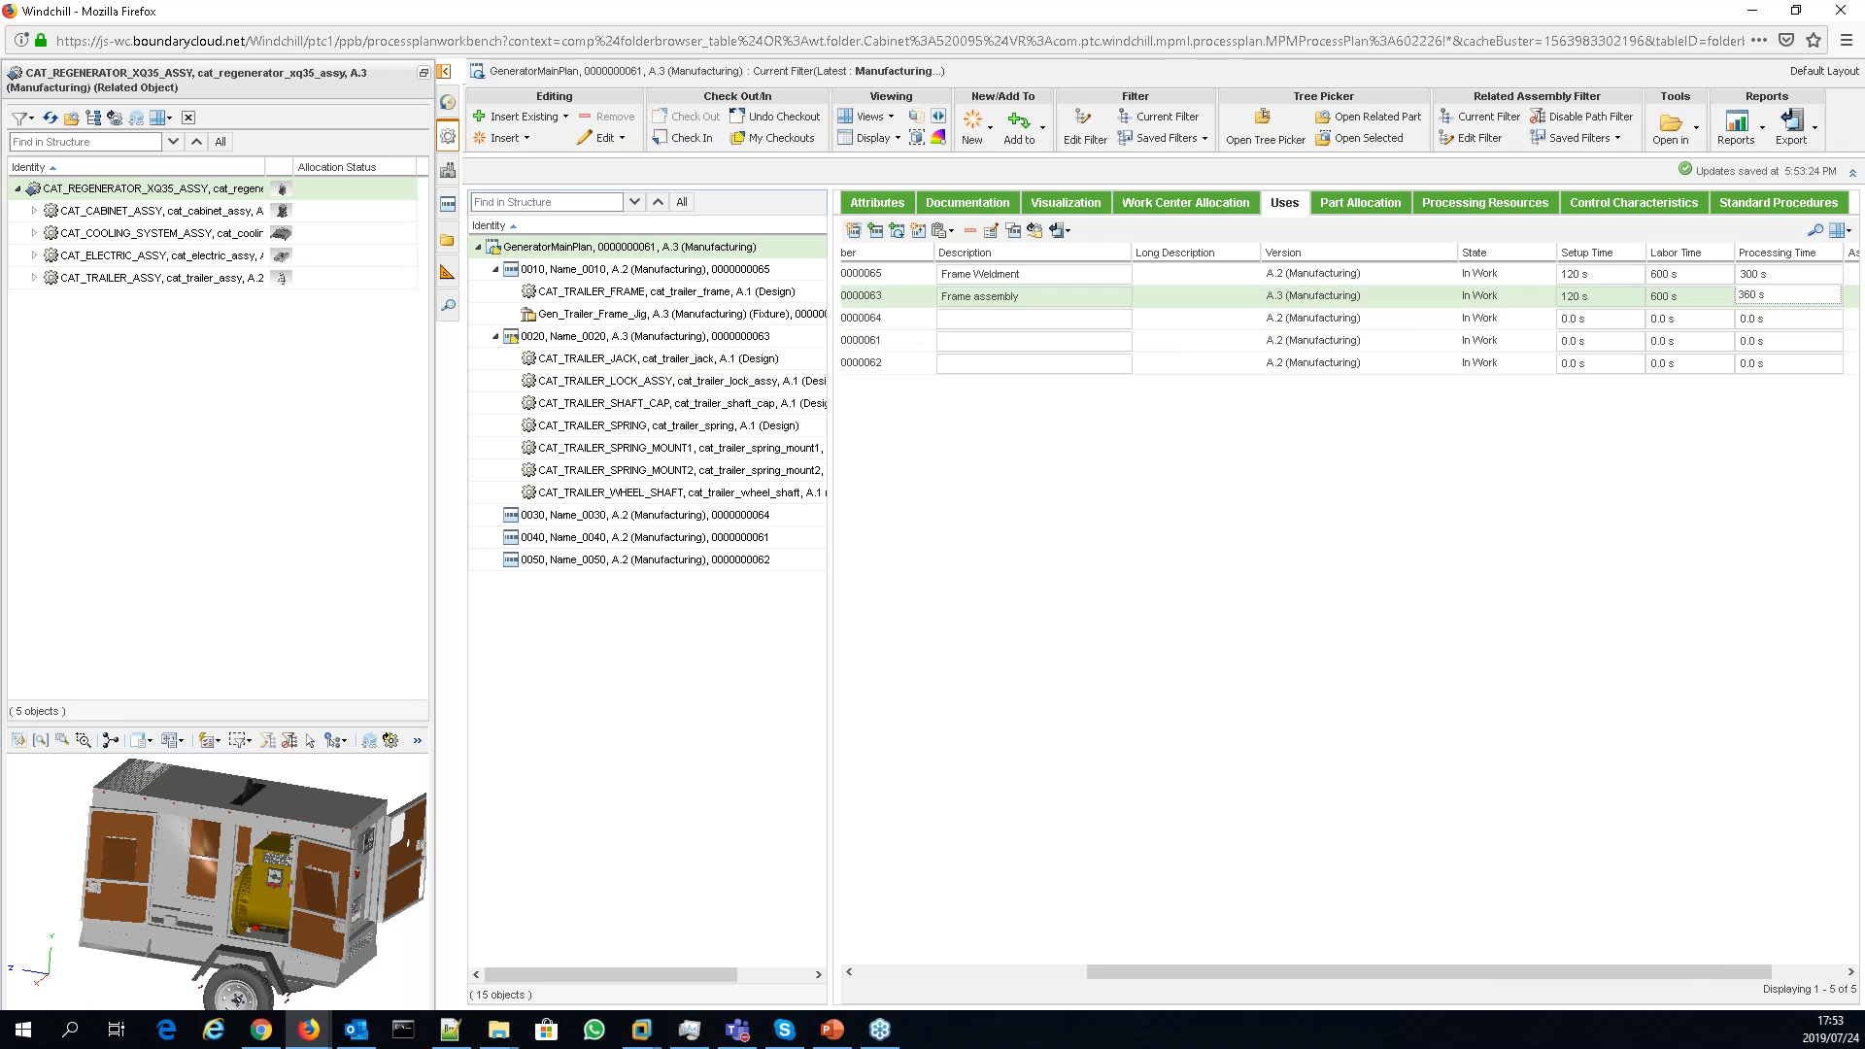
key(Tab)
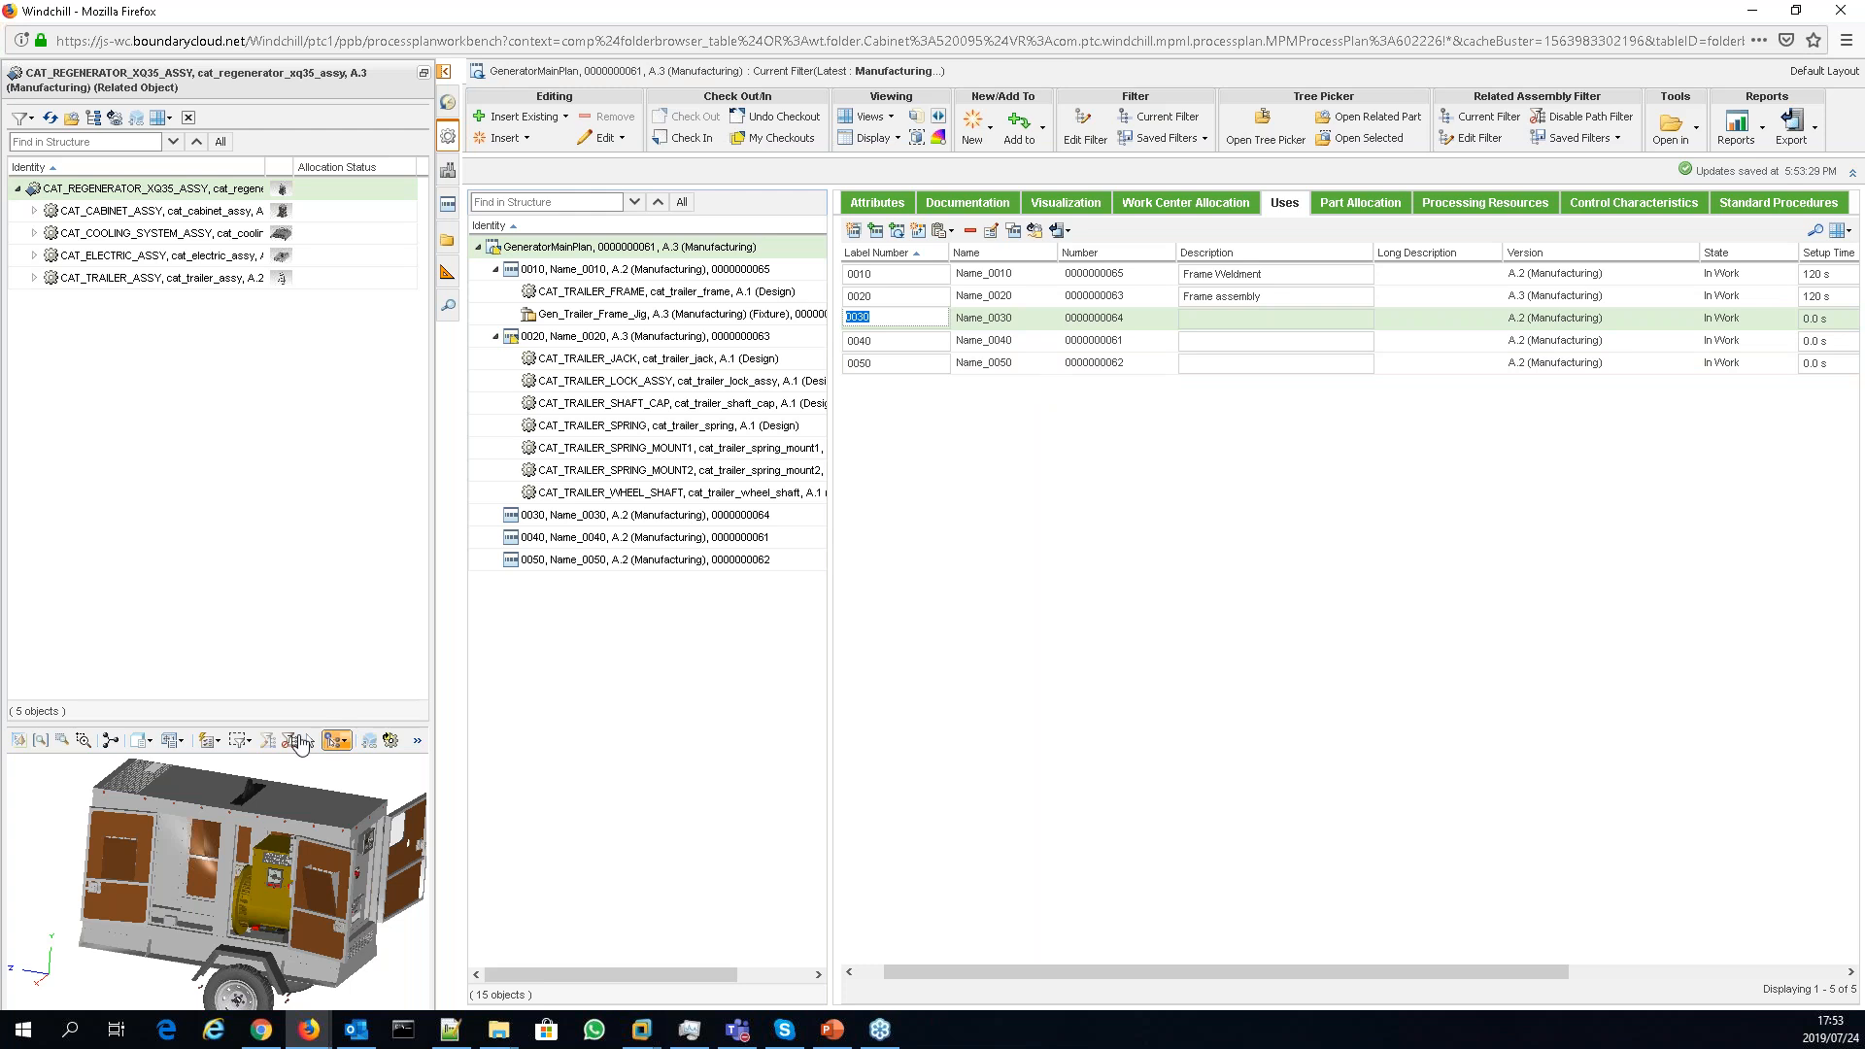
- Display the part allocation status for CAT_REGENERATOR_XQ35_ASSY and examine the allocation of the parts under CAT_TRAILER_ASSY
drag(290, 724, 285, 521)
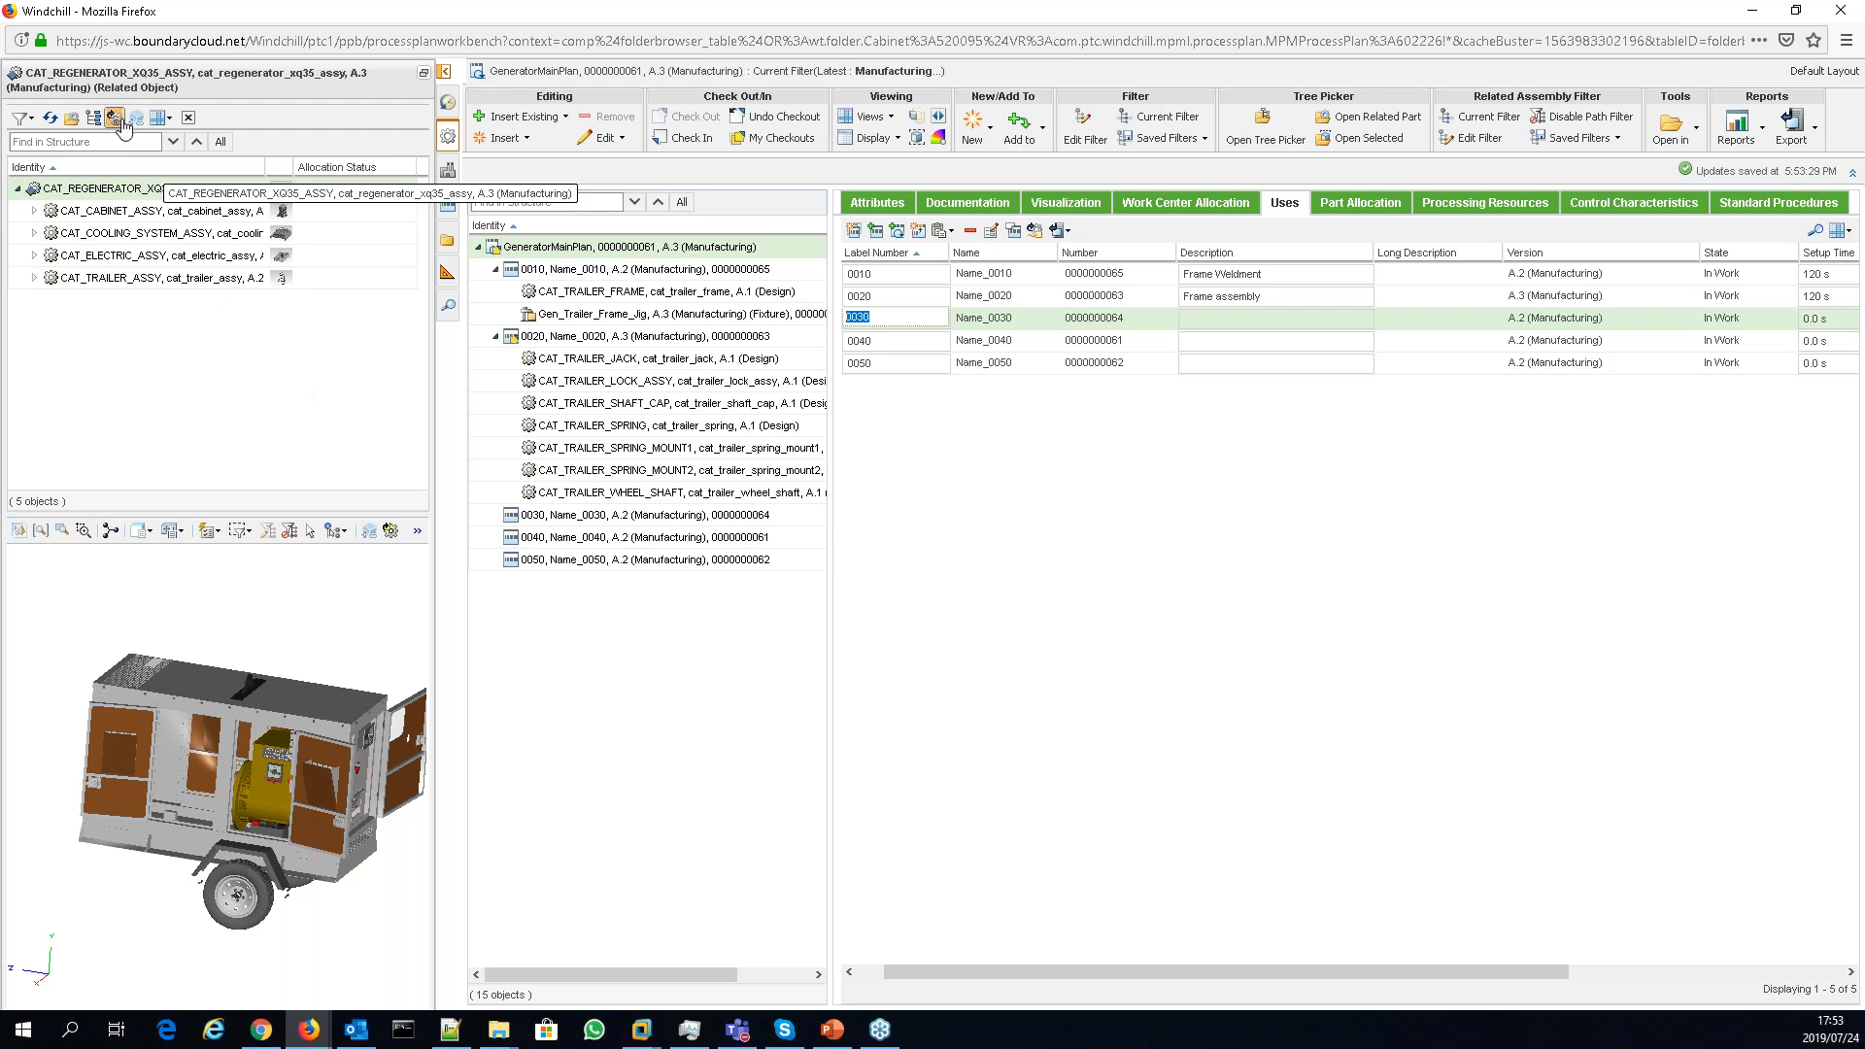
click(115, 119)
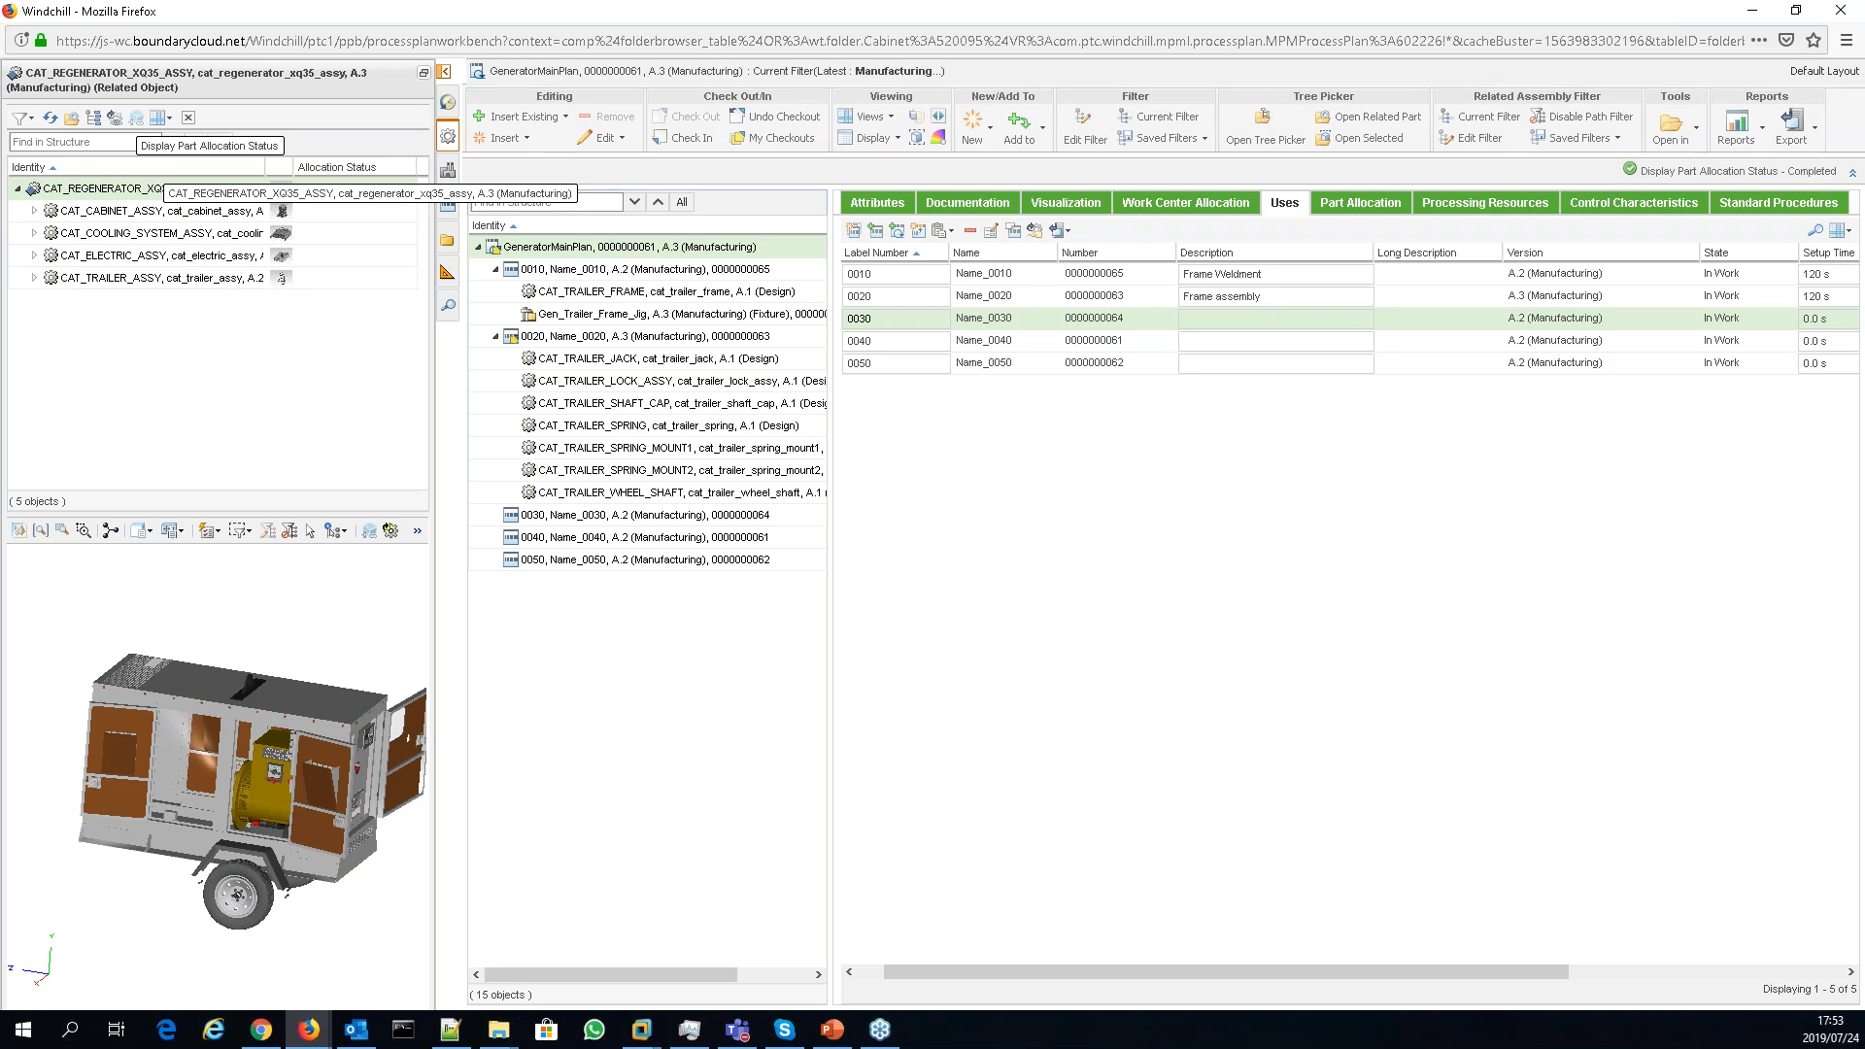
click(137, 280)
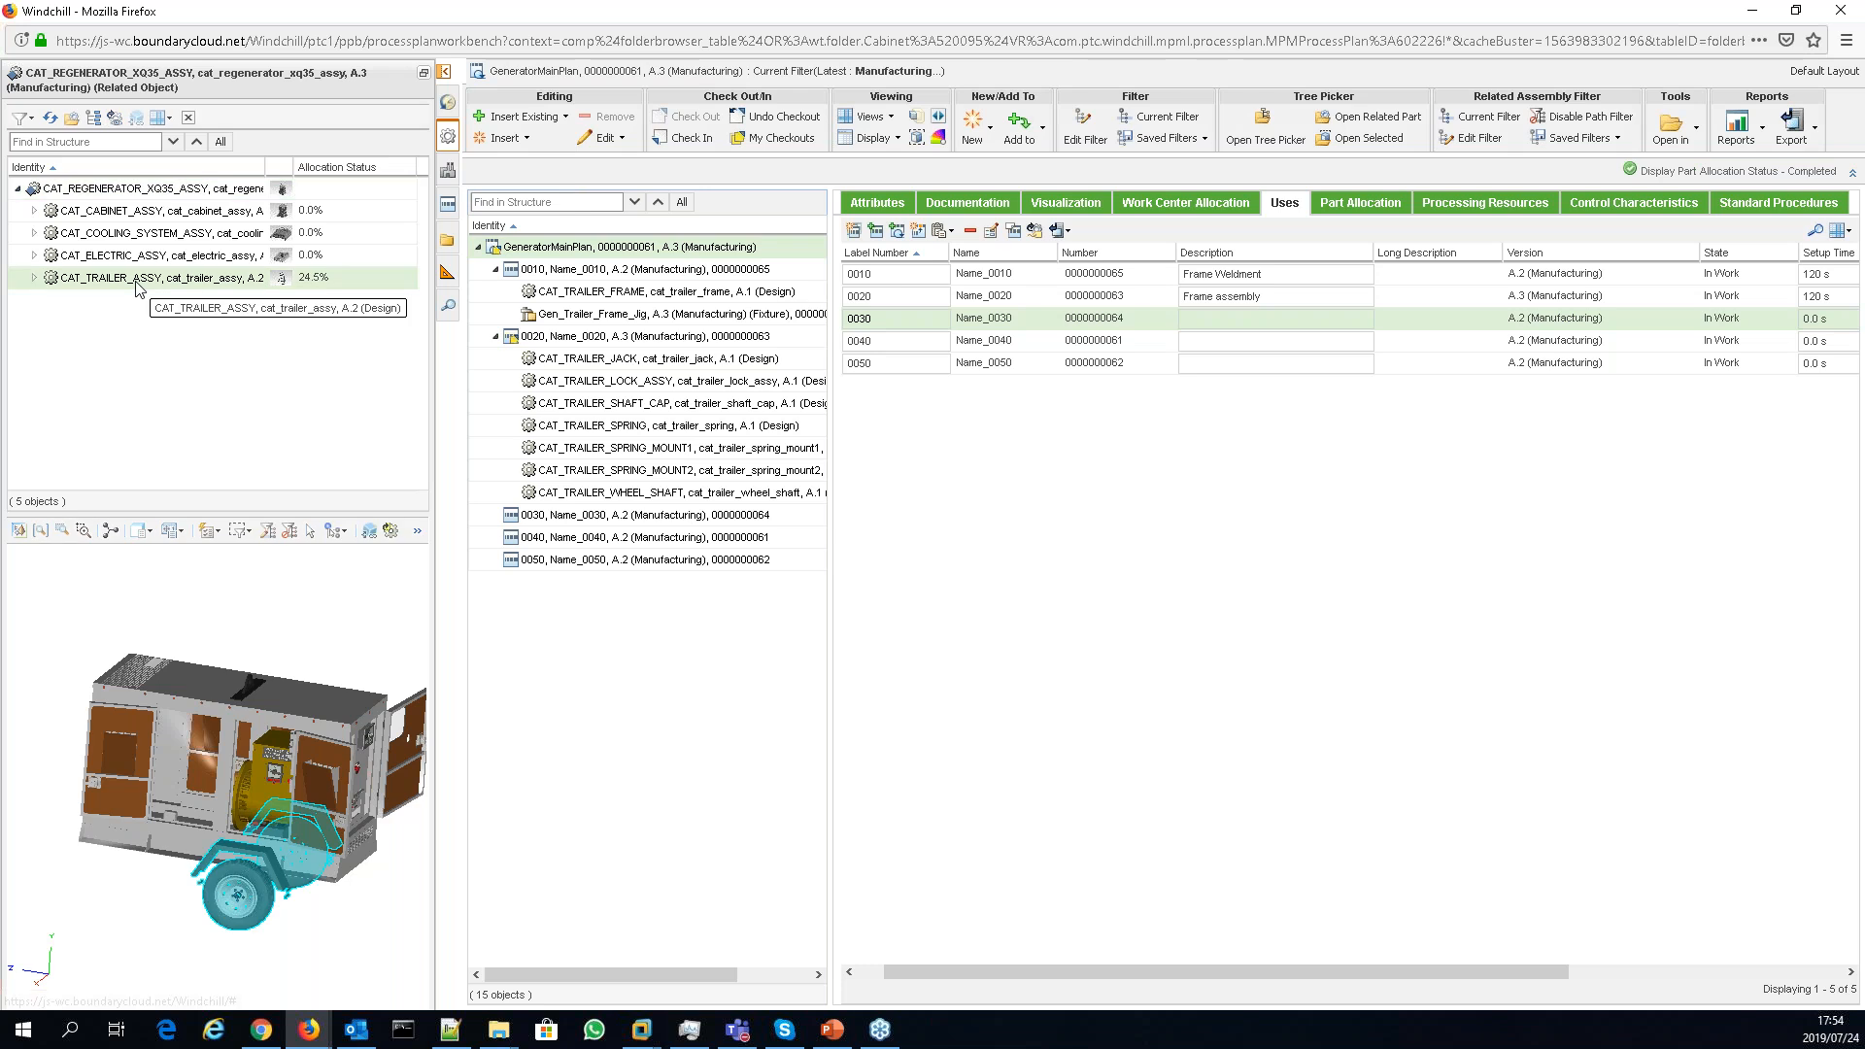
click(34, 279)
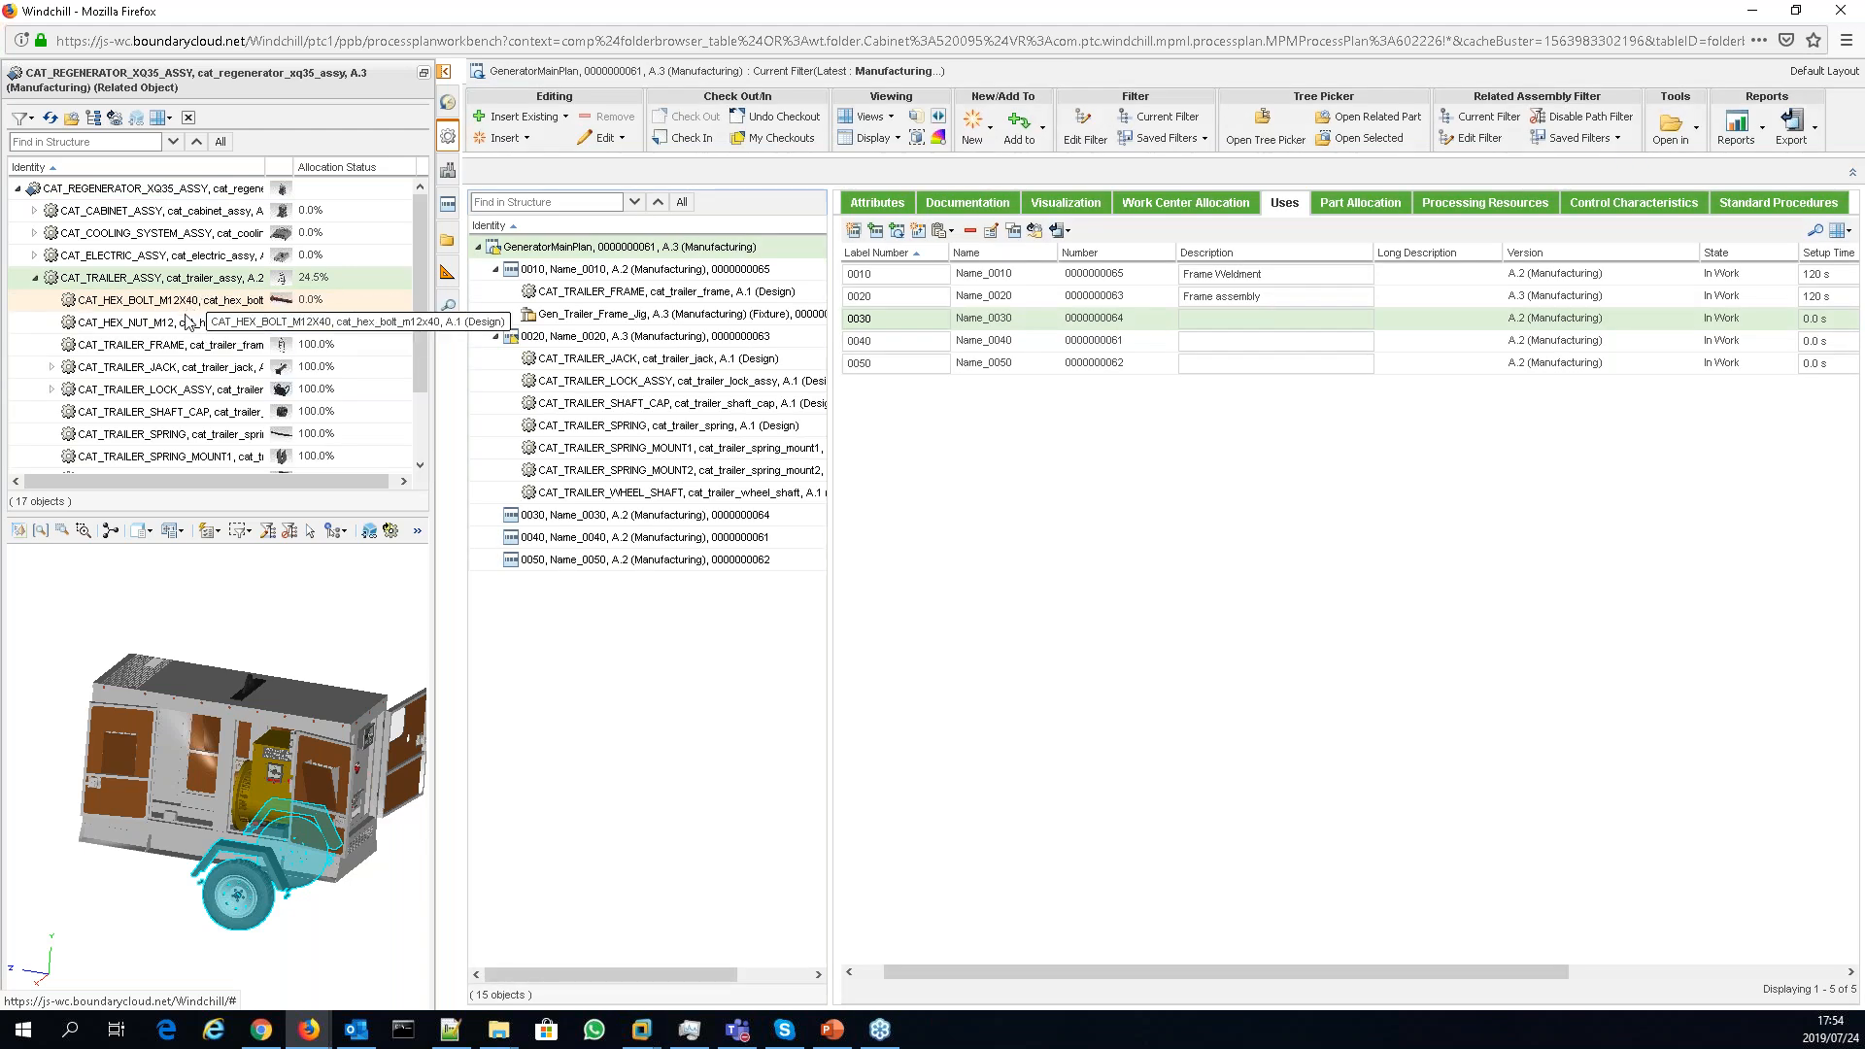
scroll(184, 318, down, 2)
scroll(187, 320, up, 2)
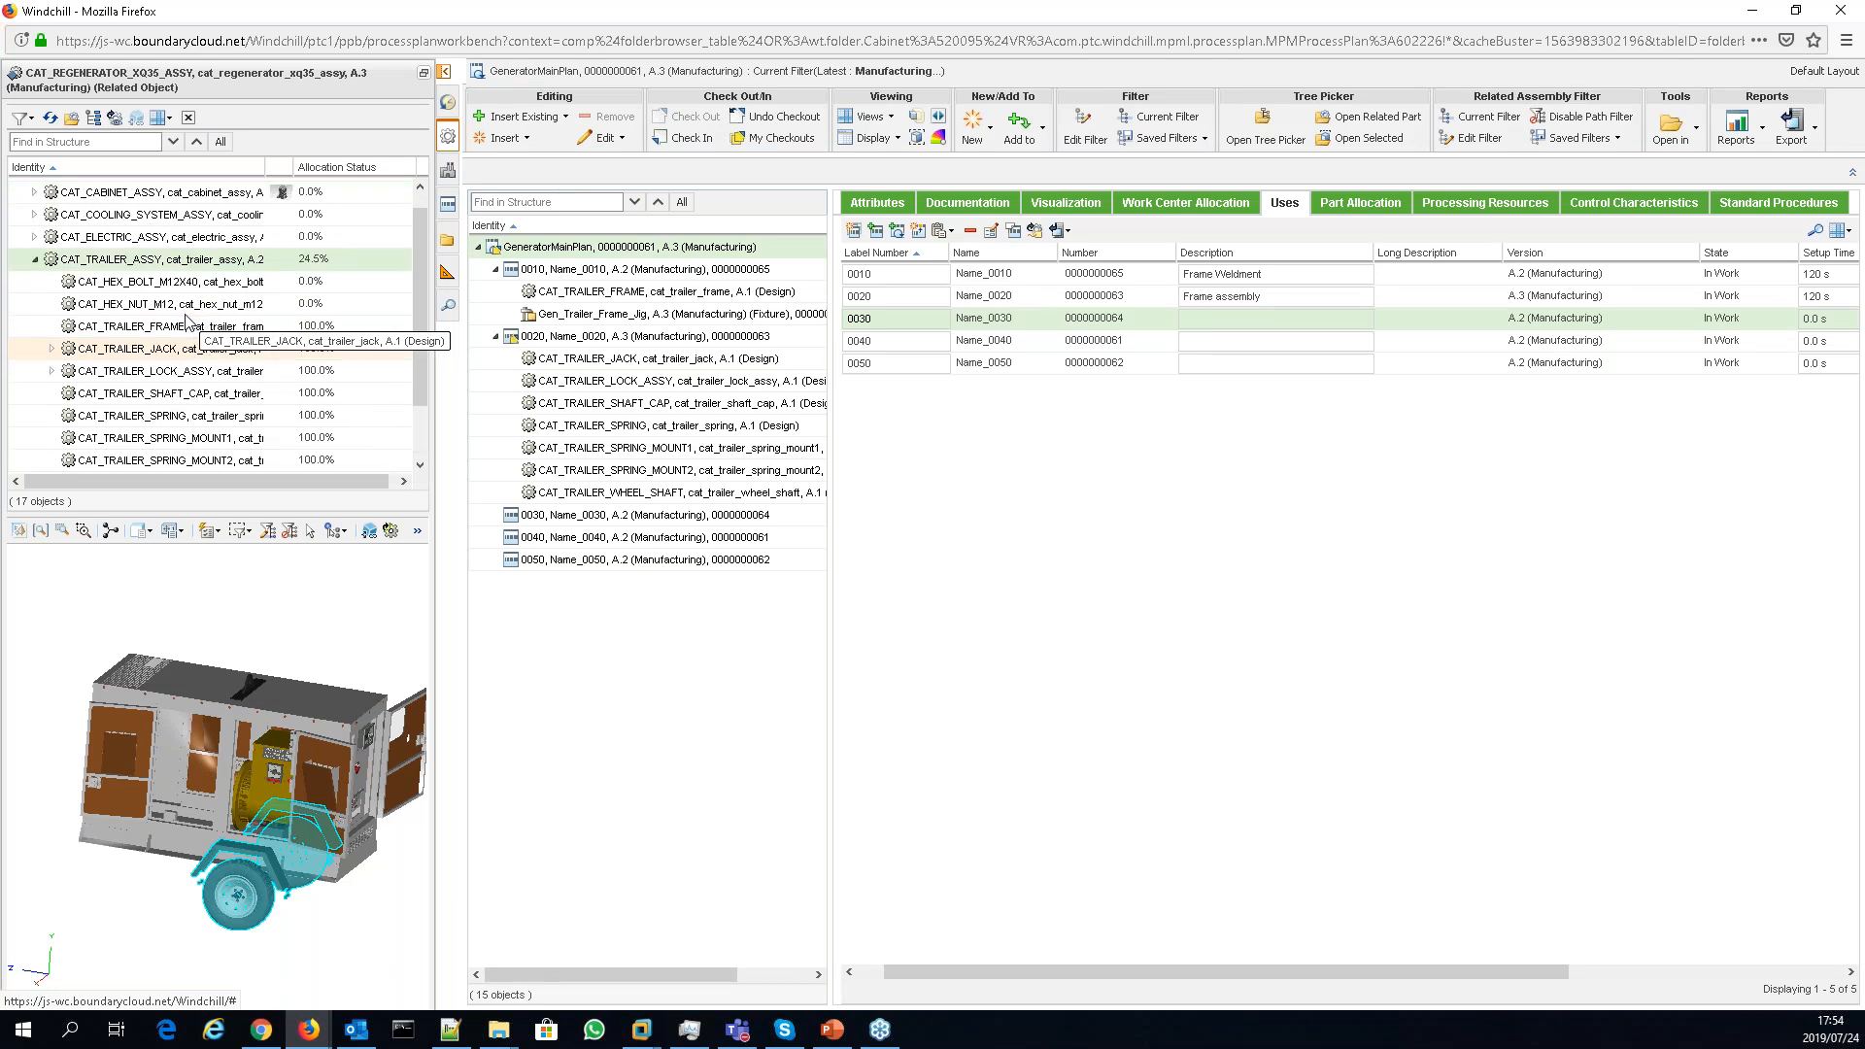
- Allocate CAT_HEX_BOLT_M12X40 and CAT_HEX_NUT_M12 from CAT_TRAILER_ASSY to operation 0030 and display the operation's 3D visualization
scroll(187, 321, up, 1)
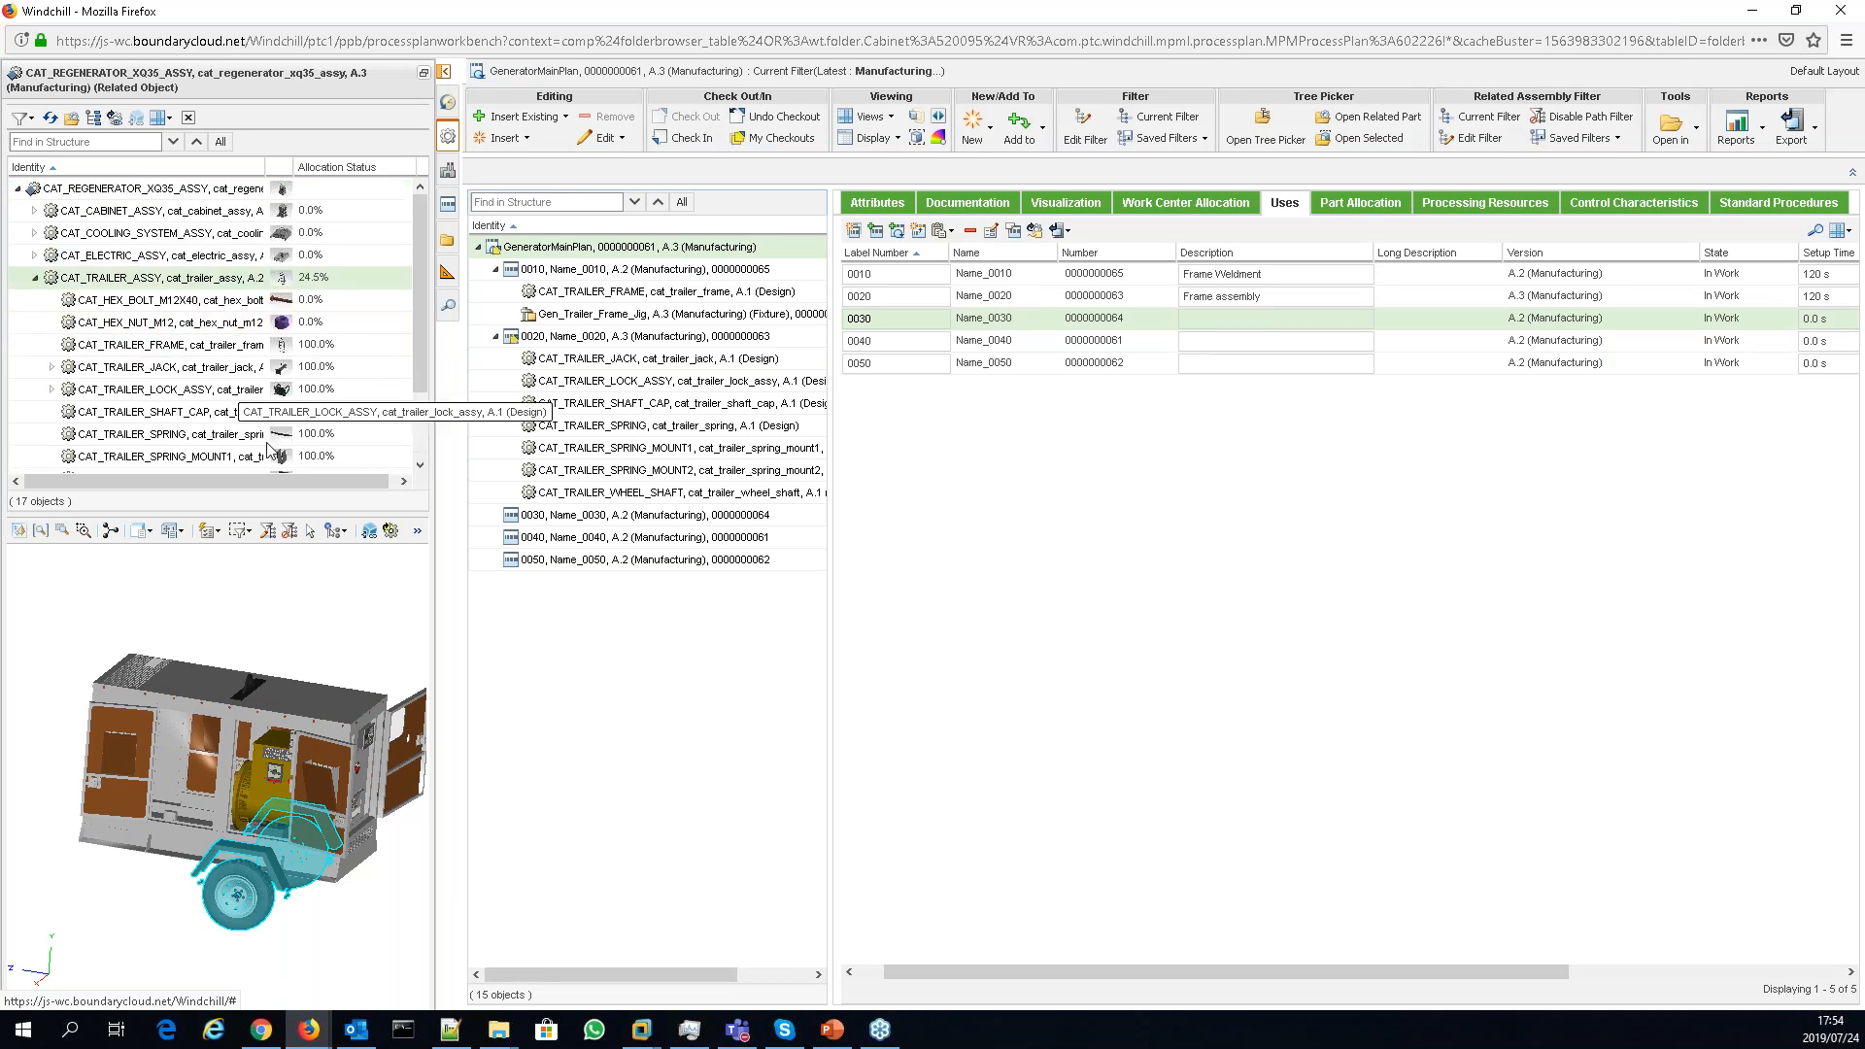
click(581, 518)
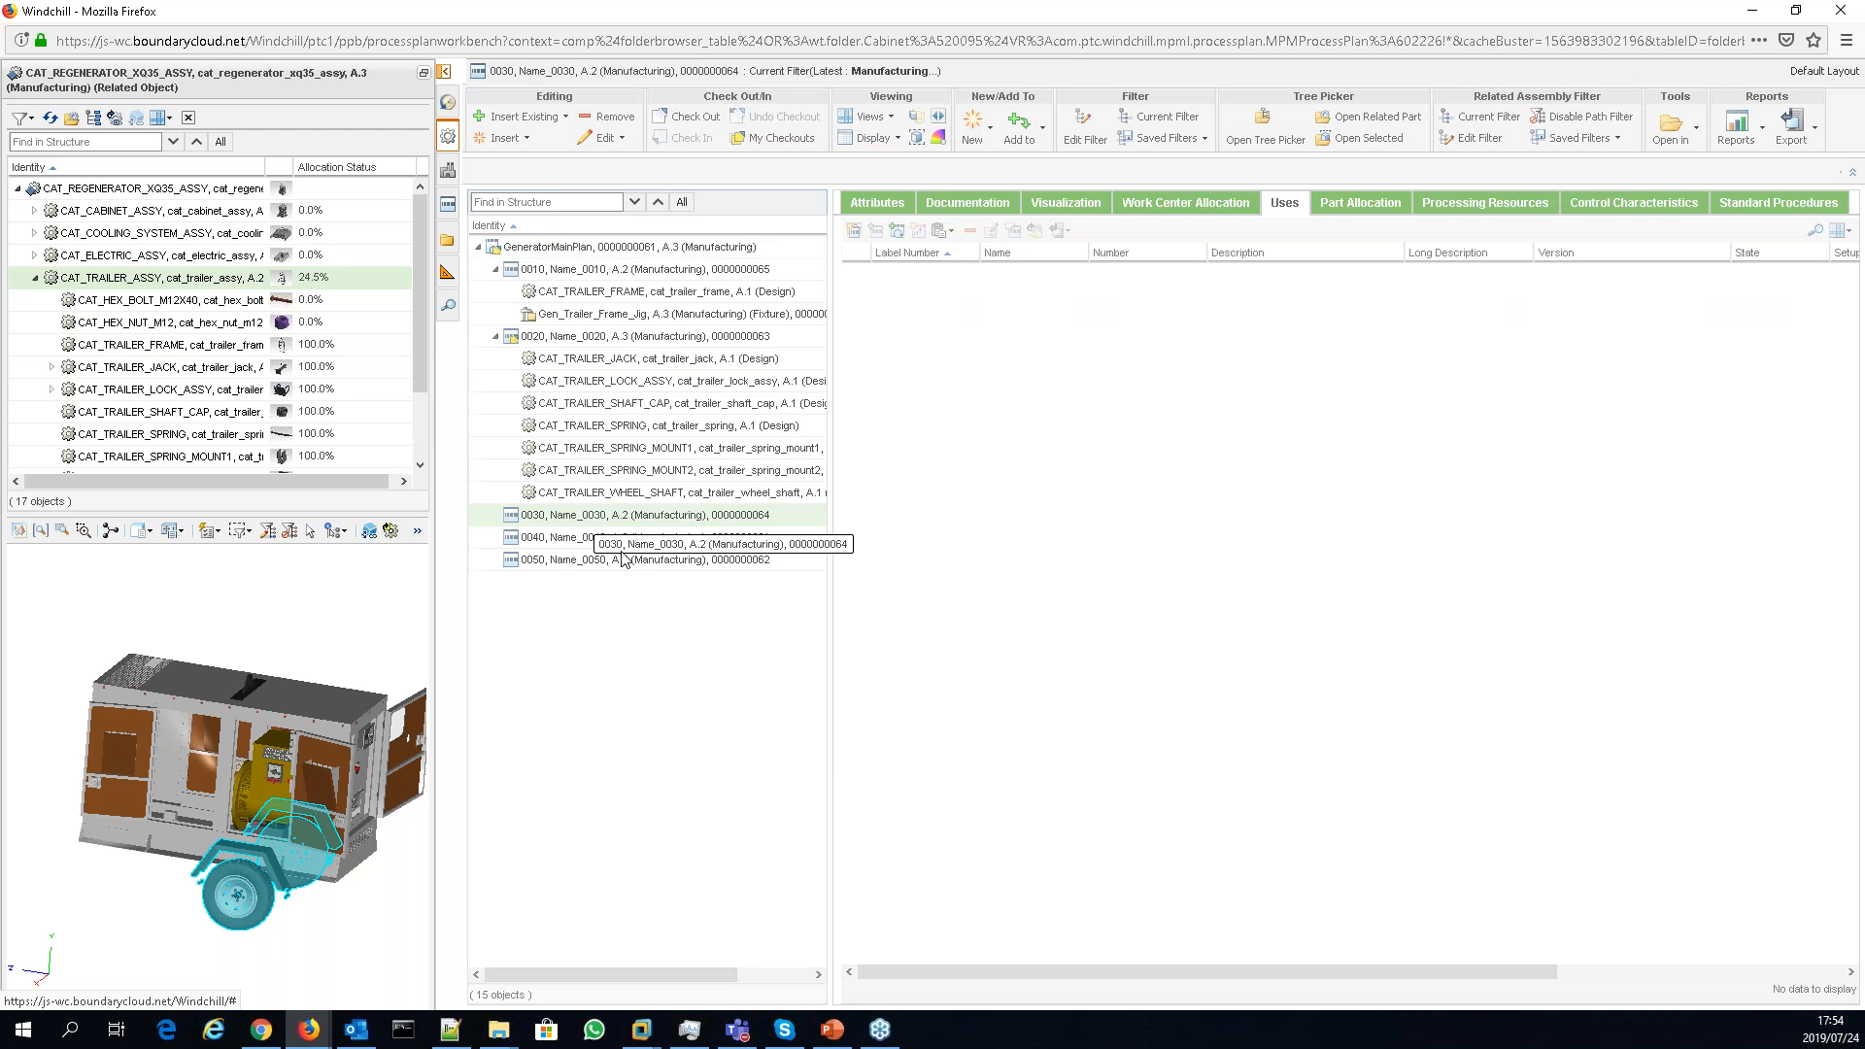
click(146, 301)
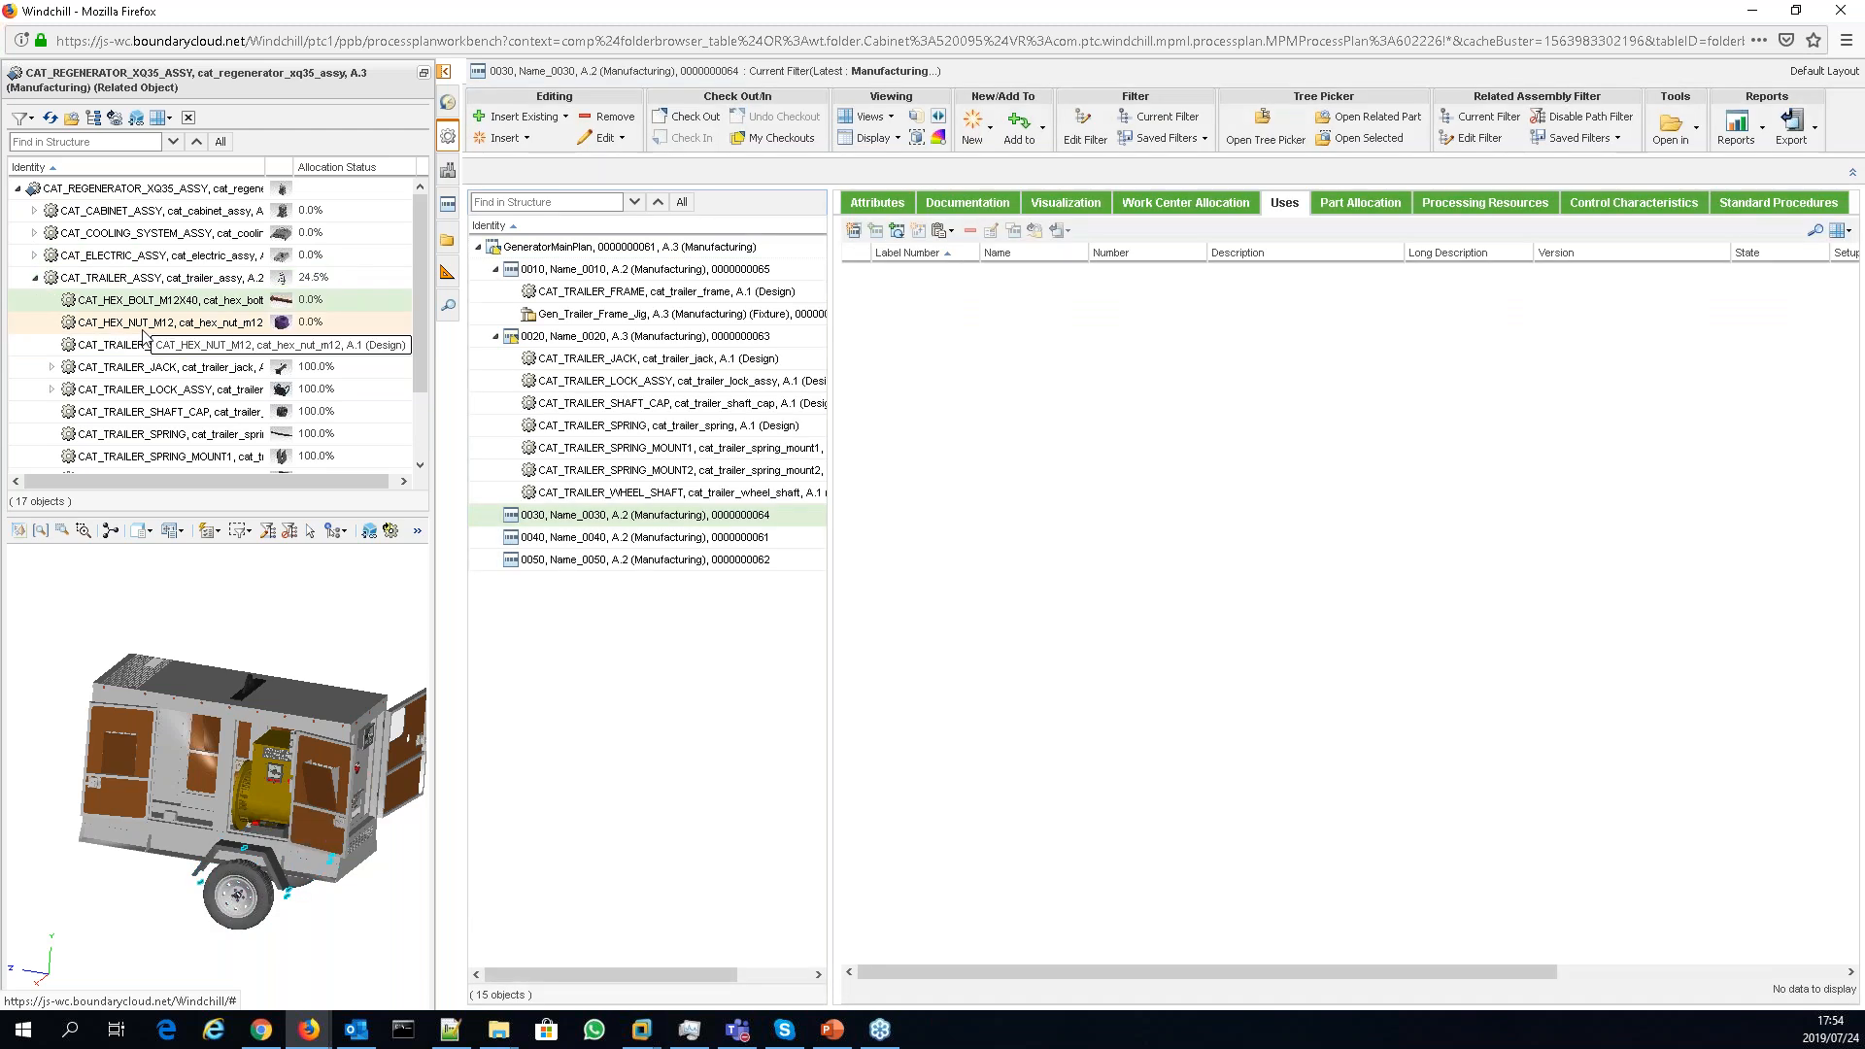
ctrl+click(143, 325)
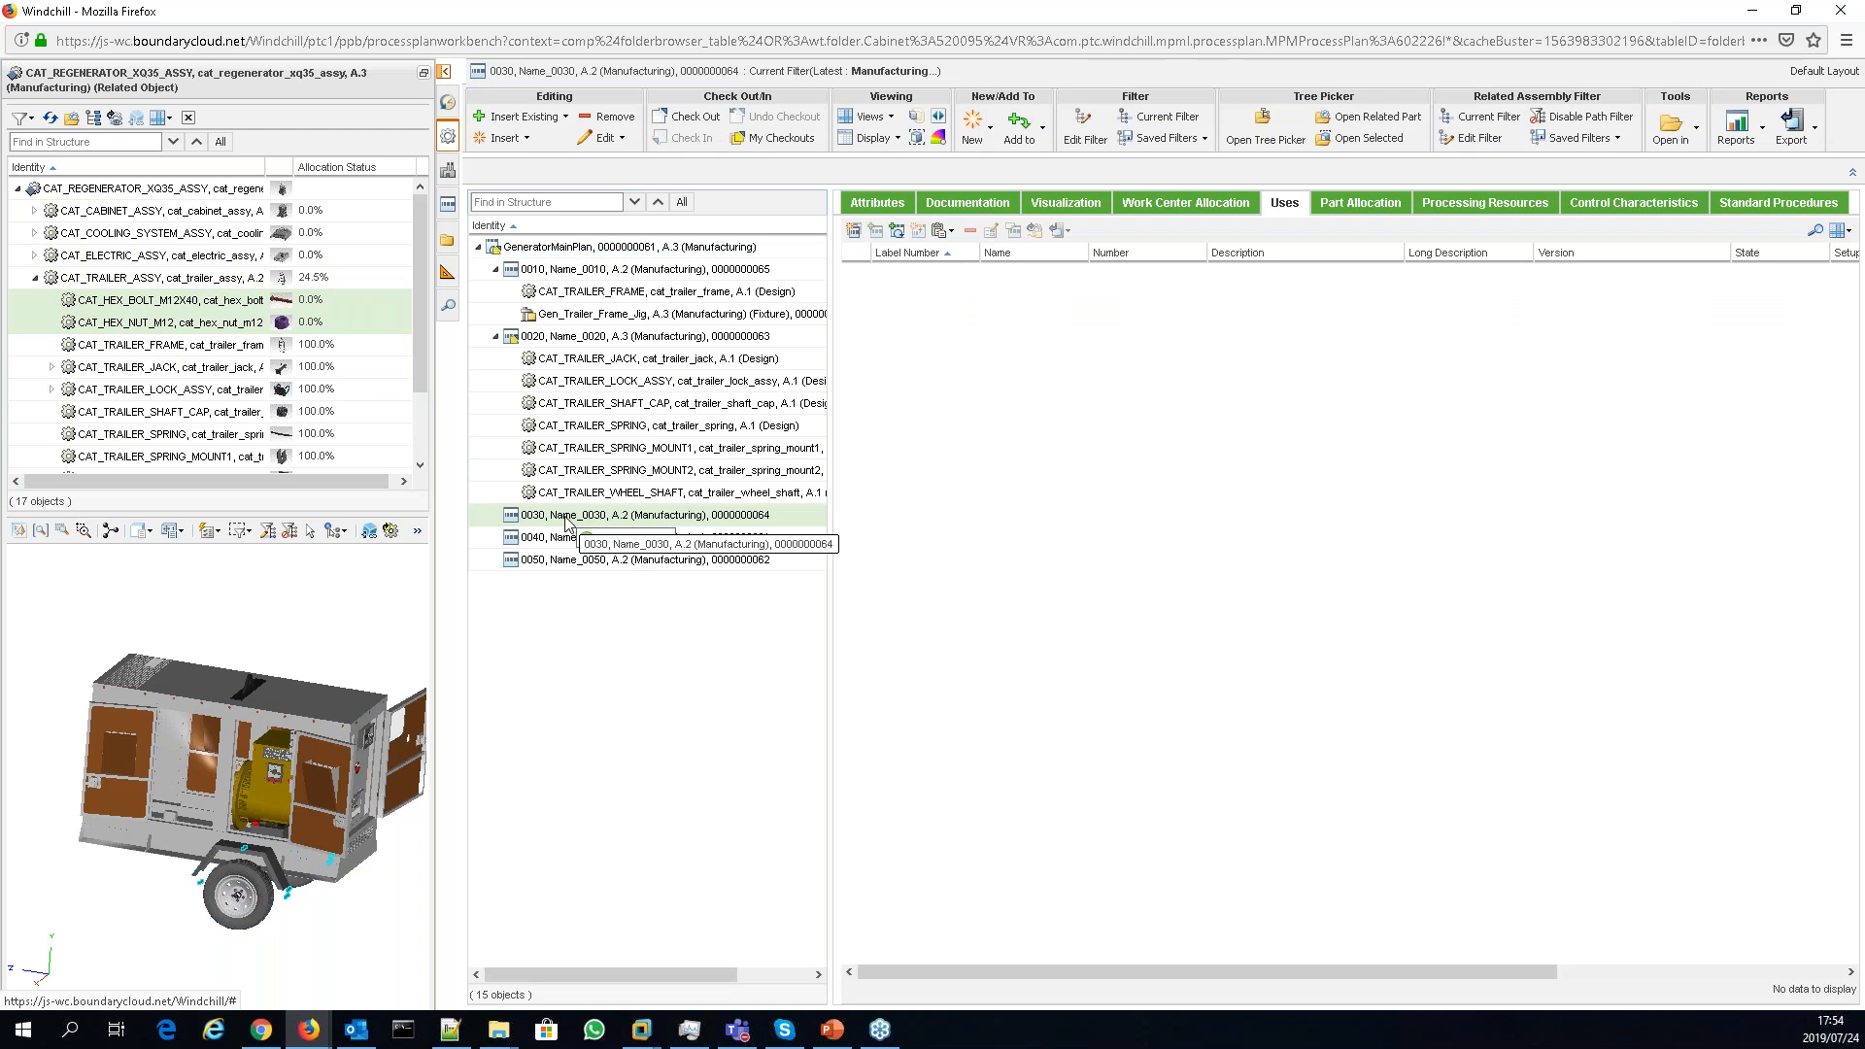
click(1069, 203)
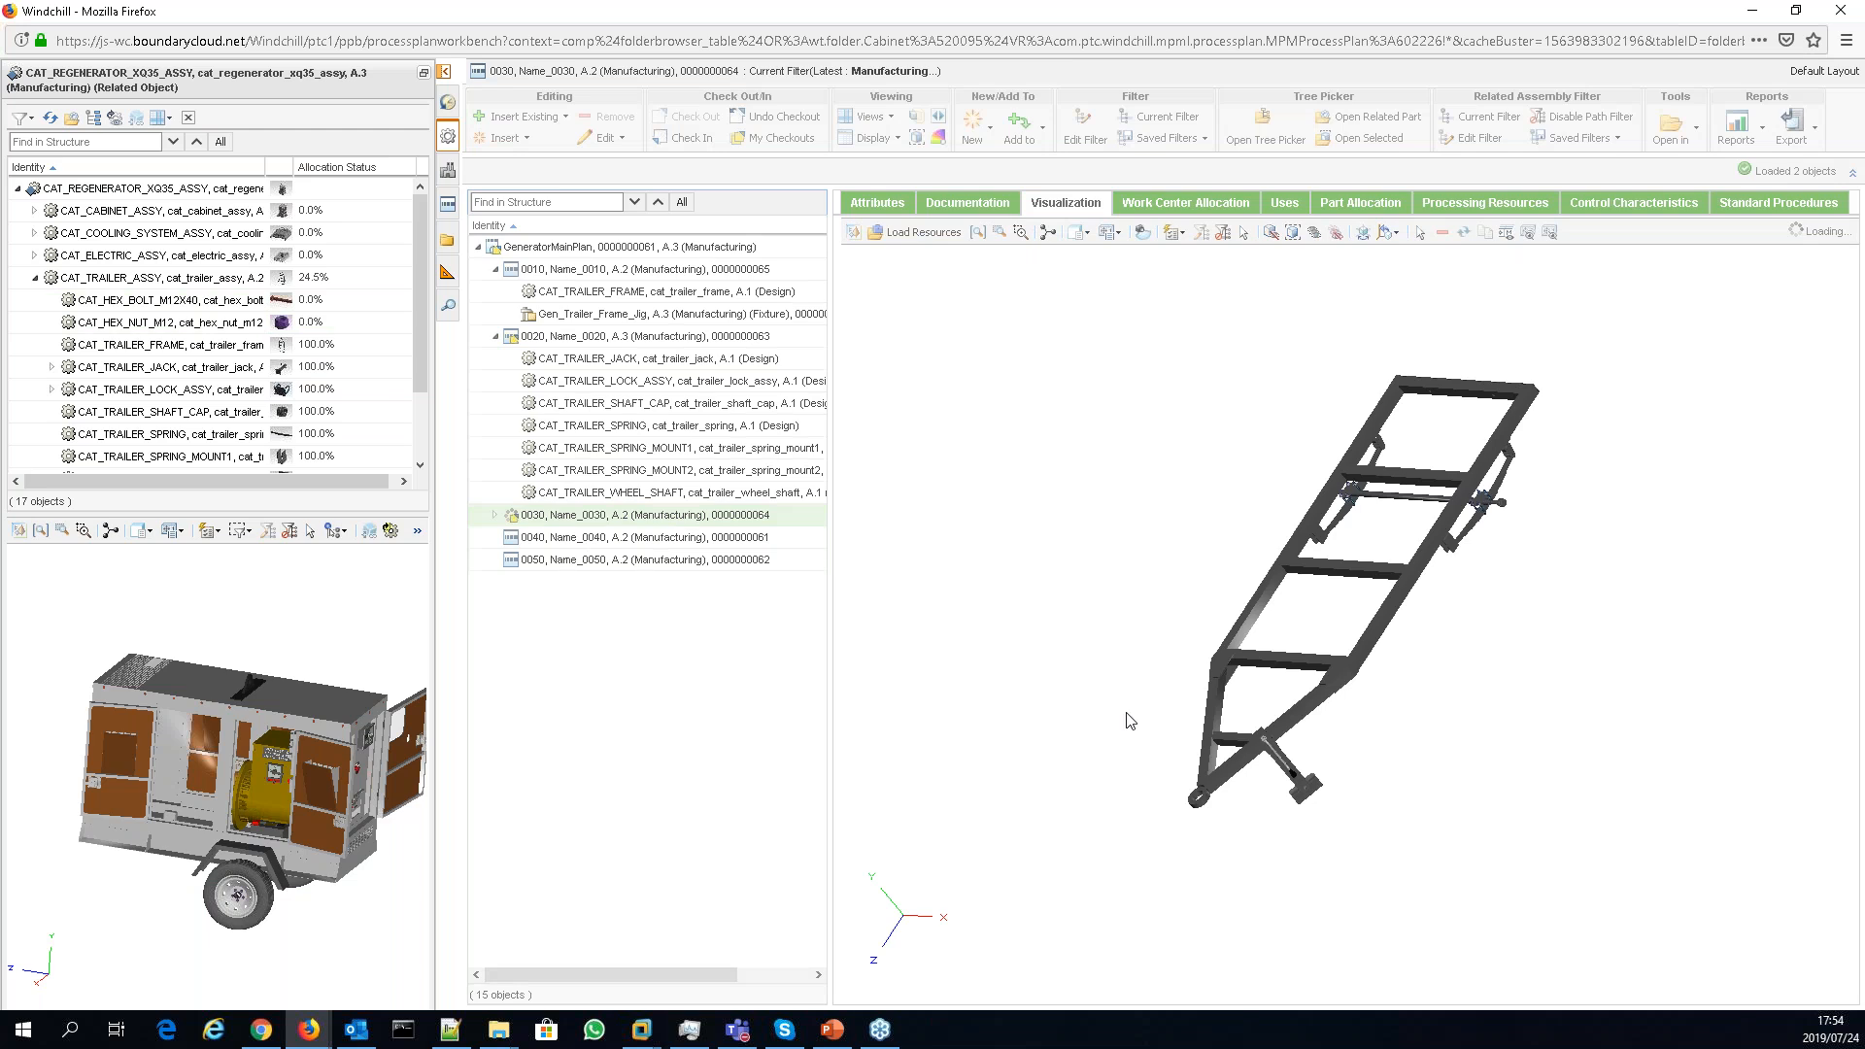
- Allocate CAT_TRAILER_WHEEL_ASSY and CAT_TRAILER_WHEEL_DEFENDER from CAT_TRAILER_ASSY to operation 0030
scroll(342, 393, down, 1)
scroll(342, 399, down, 2)
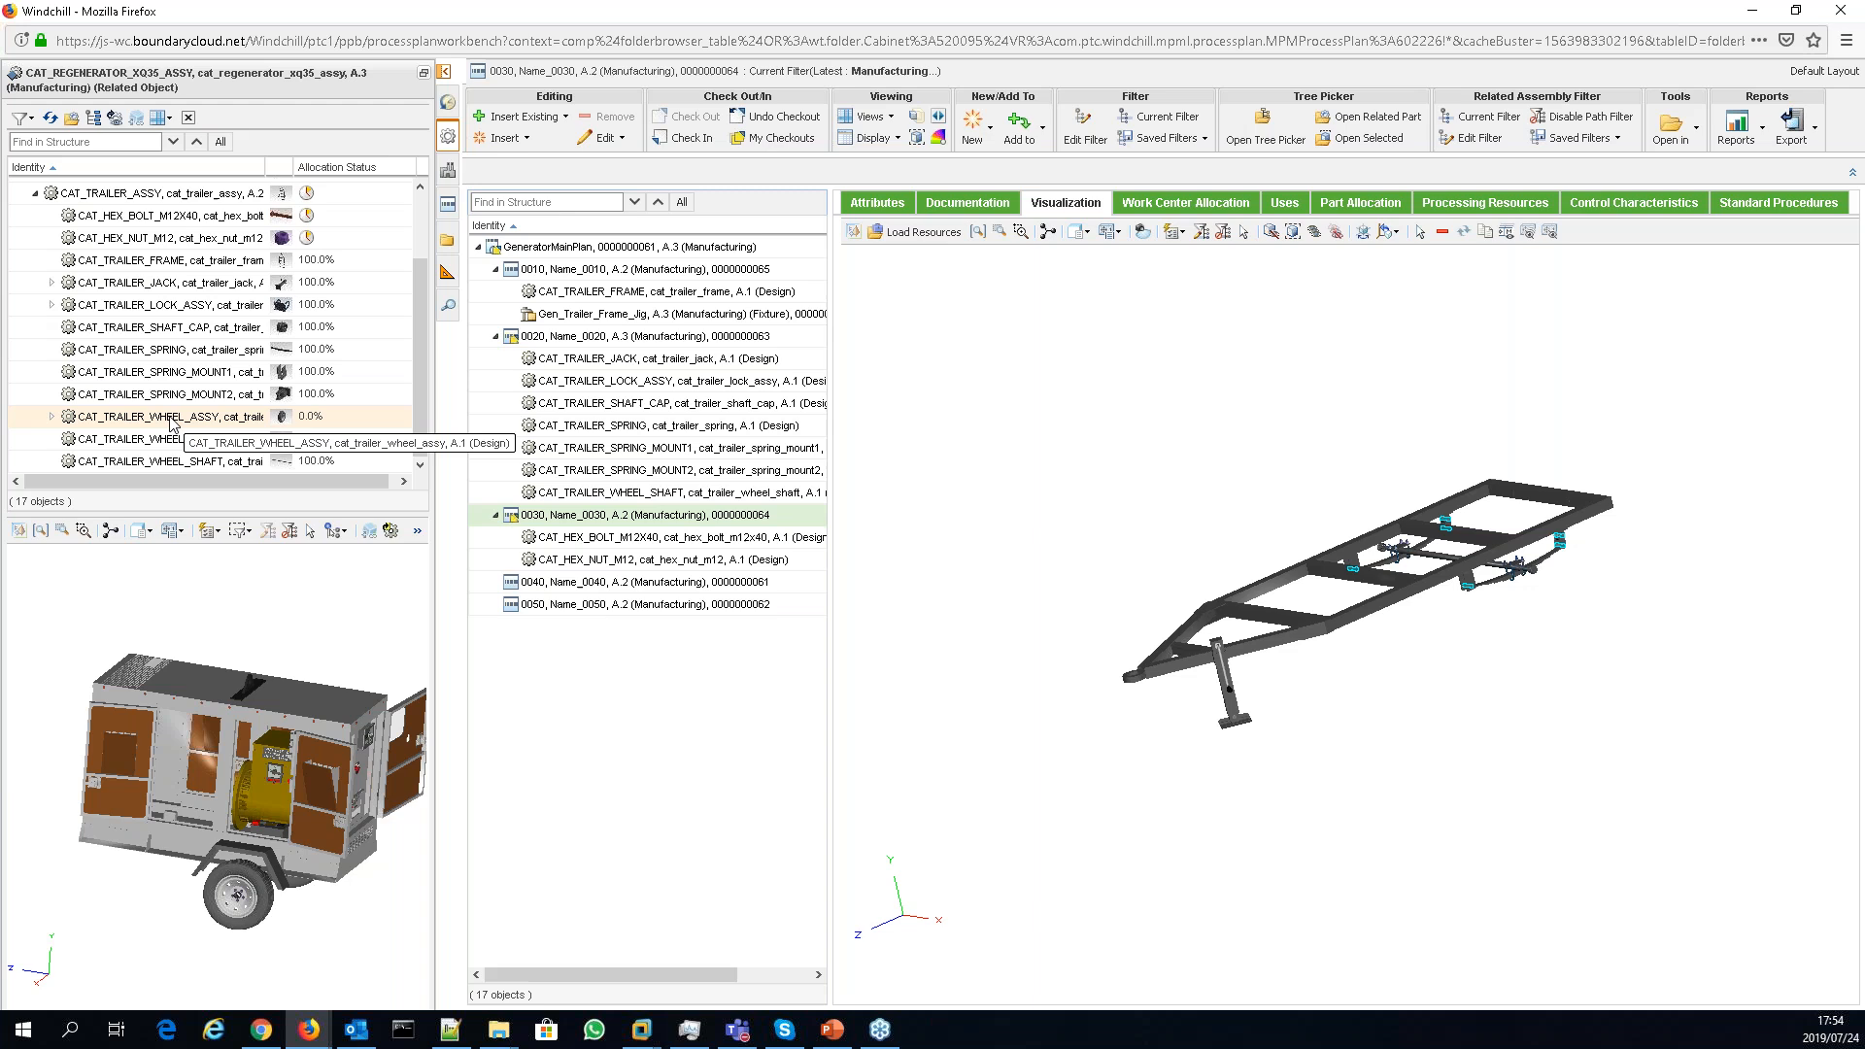
click(171, 420)
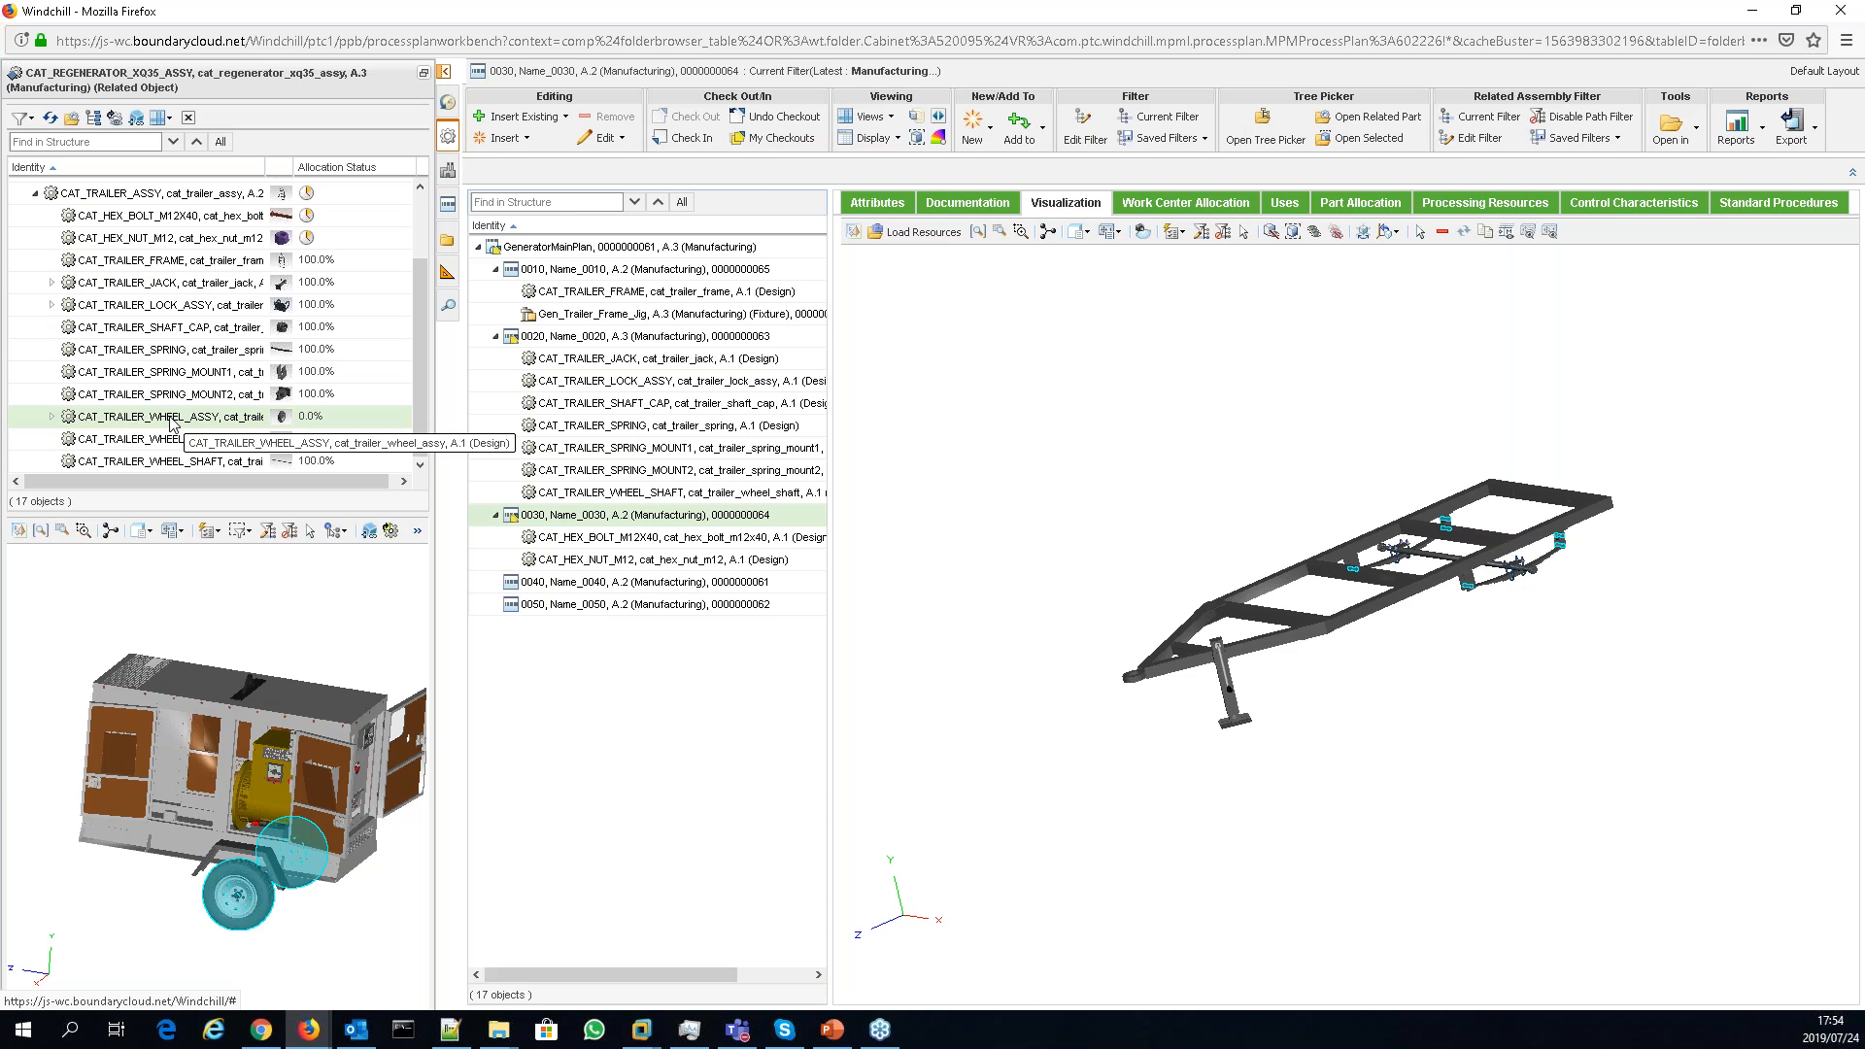
click(175, 442)
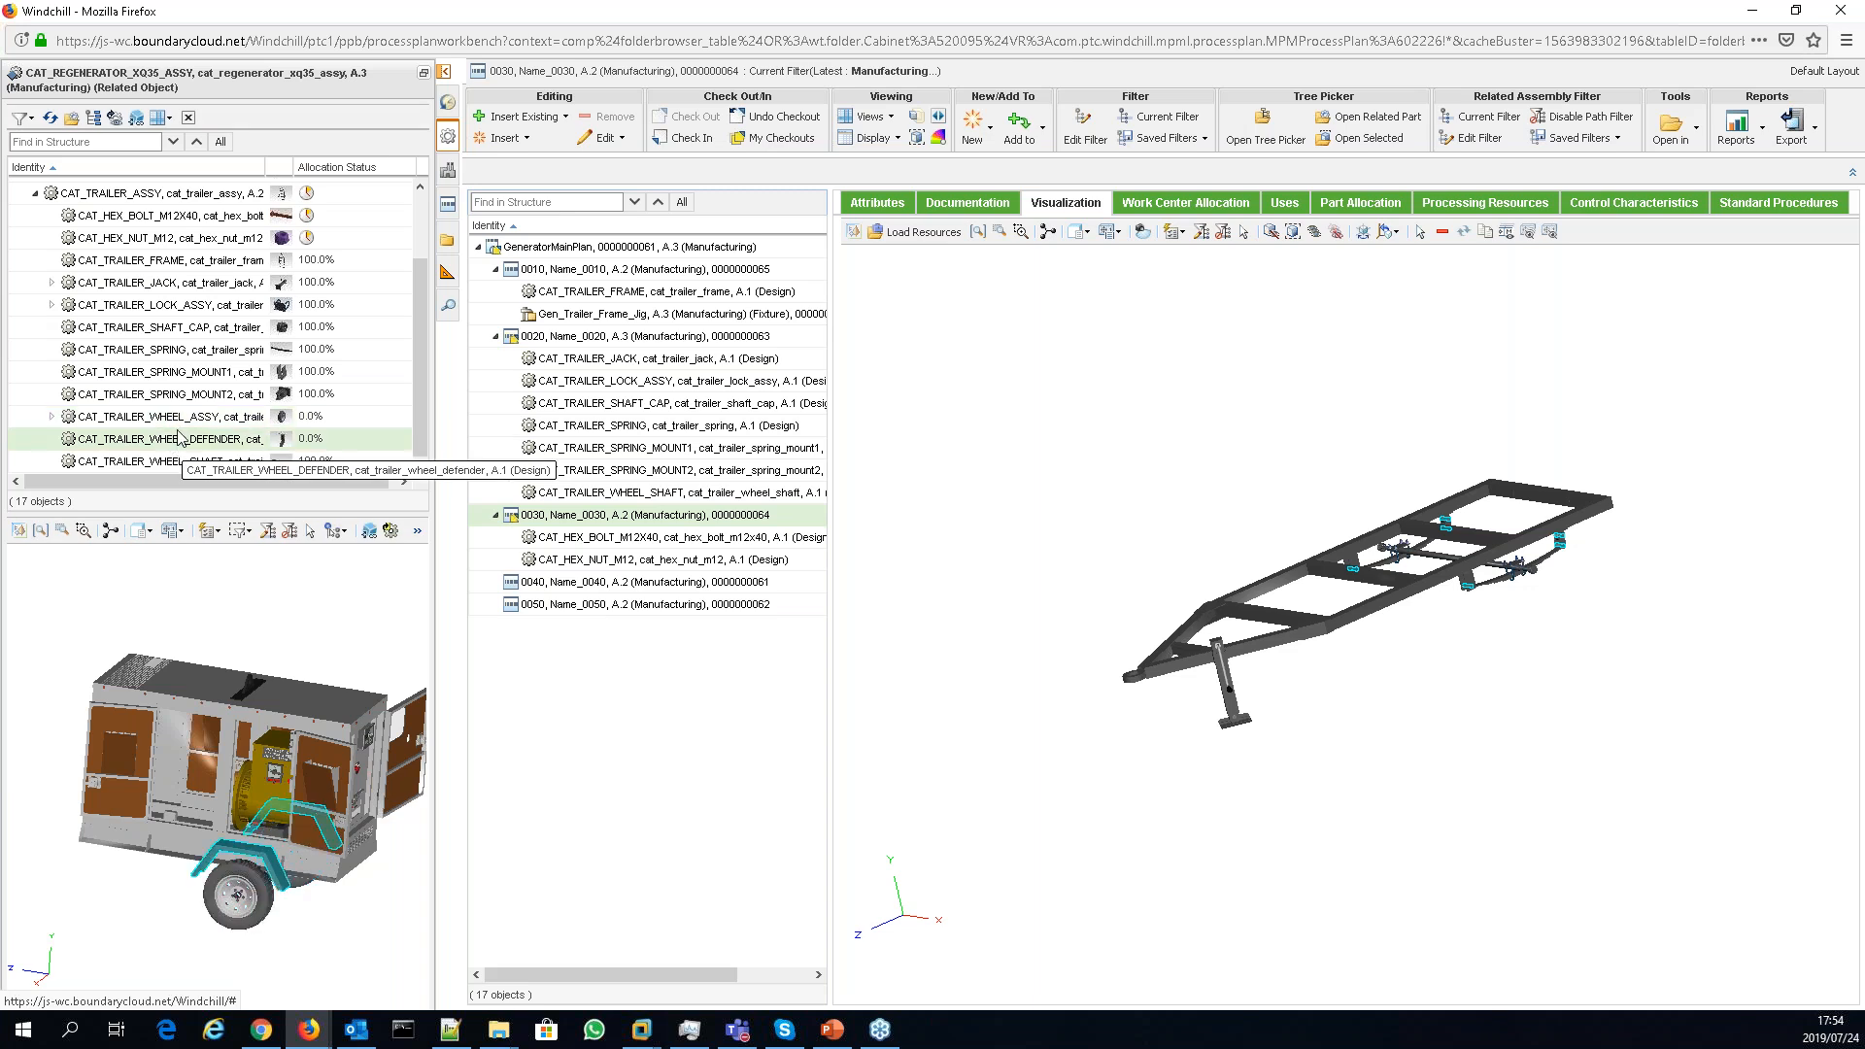
ctrl+click(173, 418)
drag(173, 418, 652, 525)
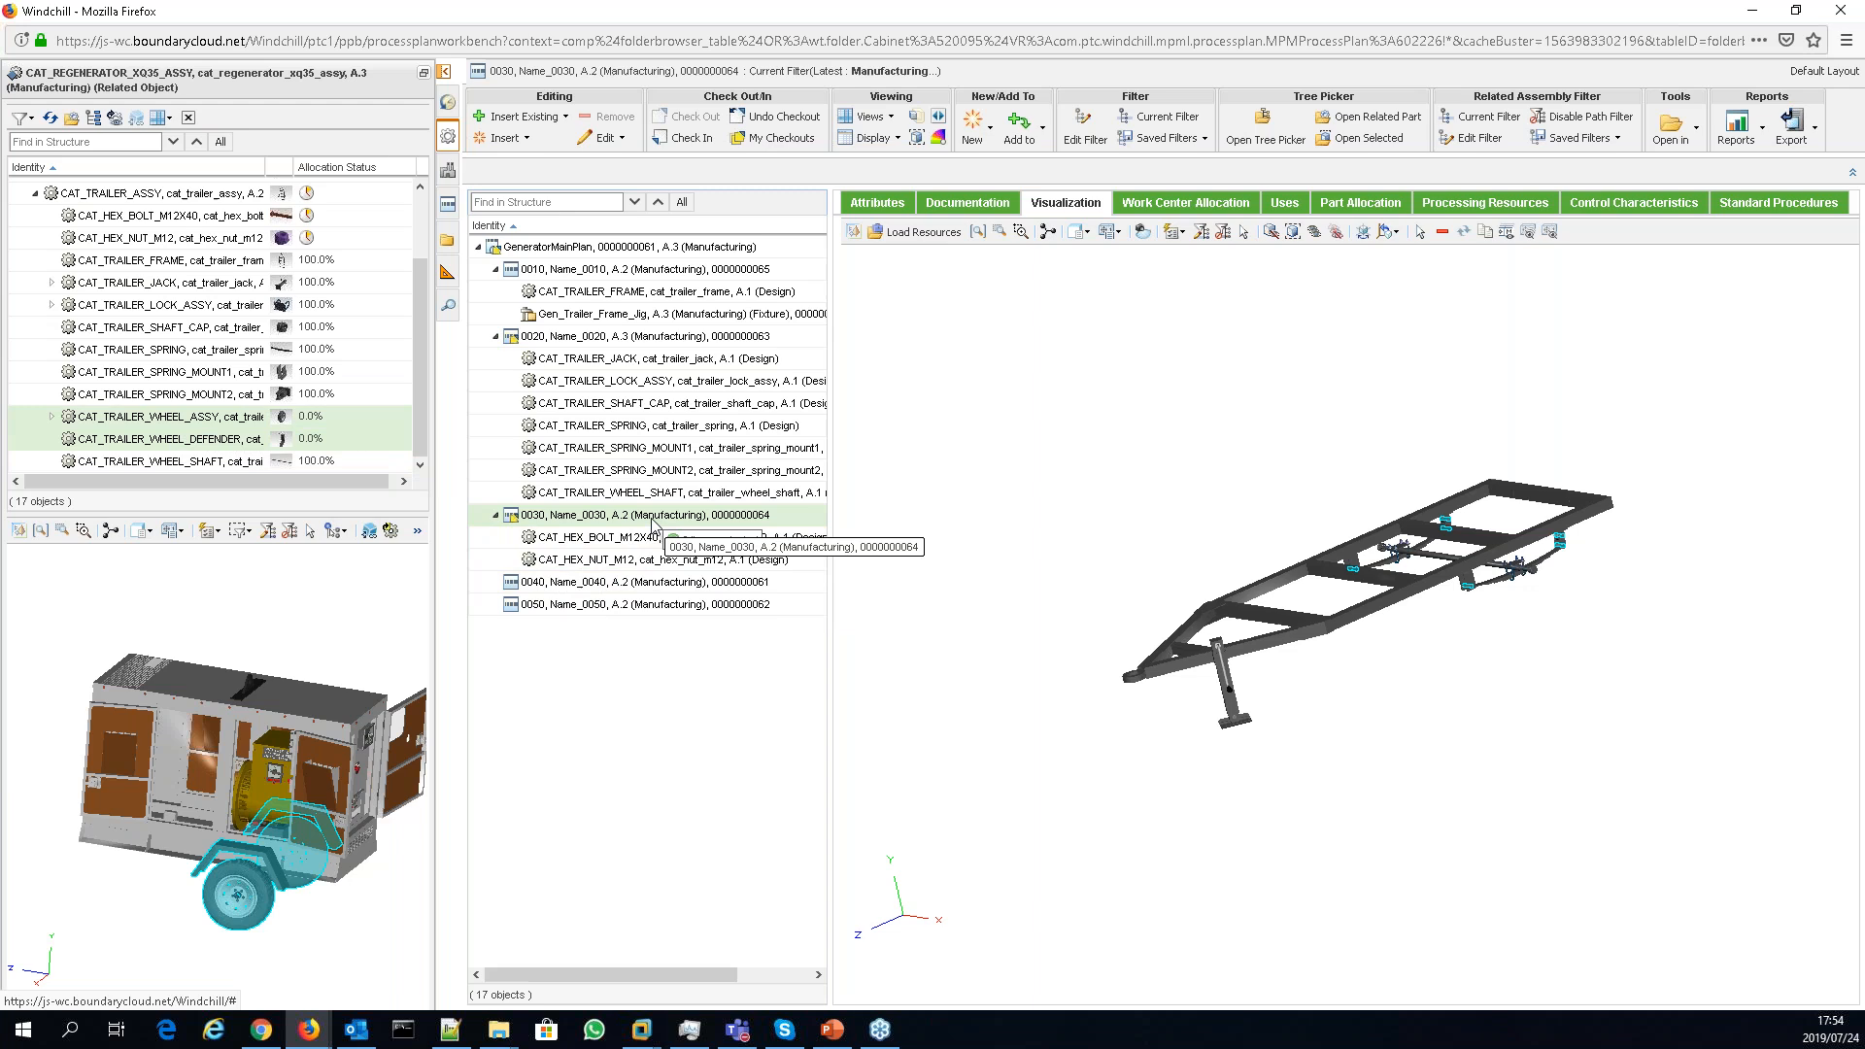
drag(652, 524, 652, 524)
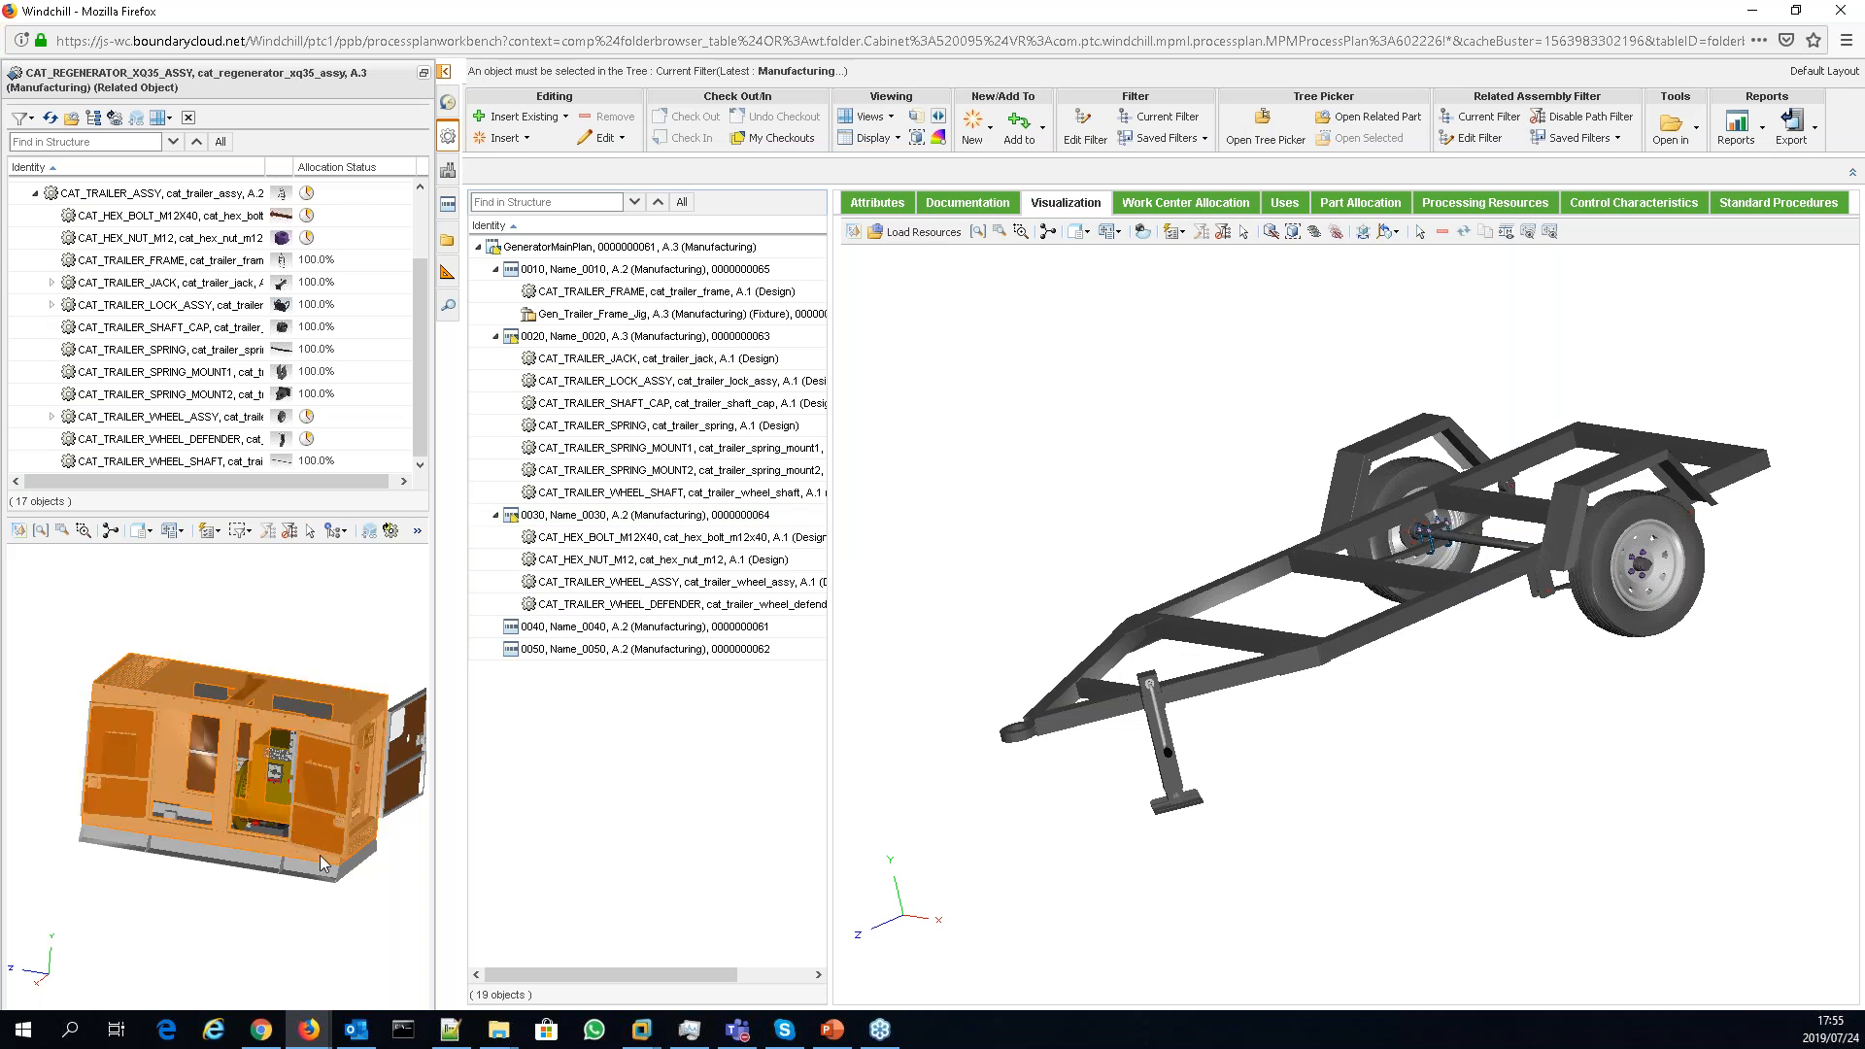
- Locate the cabinet's bottom part in the regenerator model and allocate CAT_CABINET_BOTTOM to operation 0040
drag(319, 855, 211, 643)
middle_drag(223, 724, 227, 684)
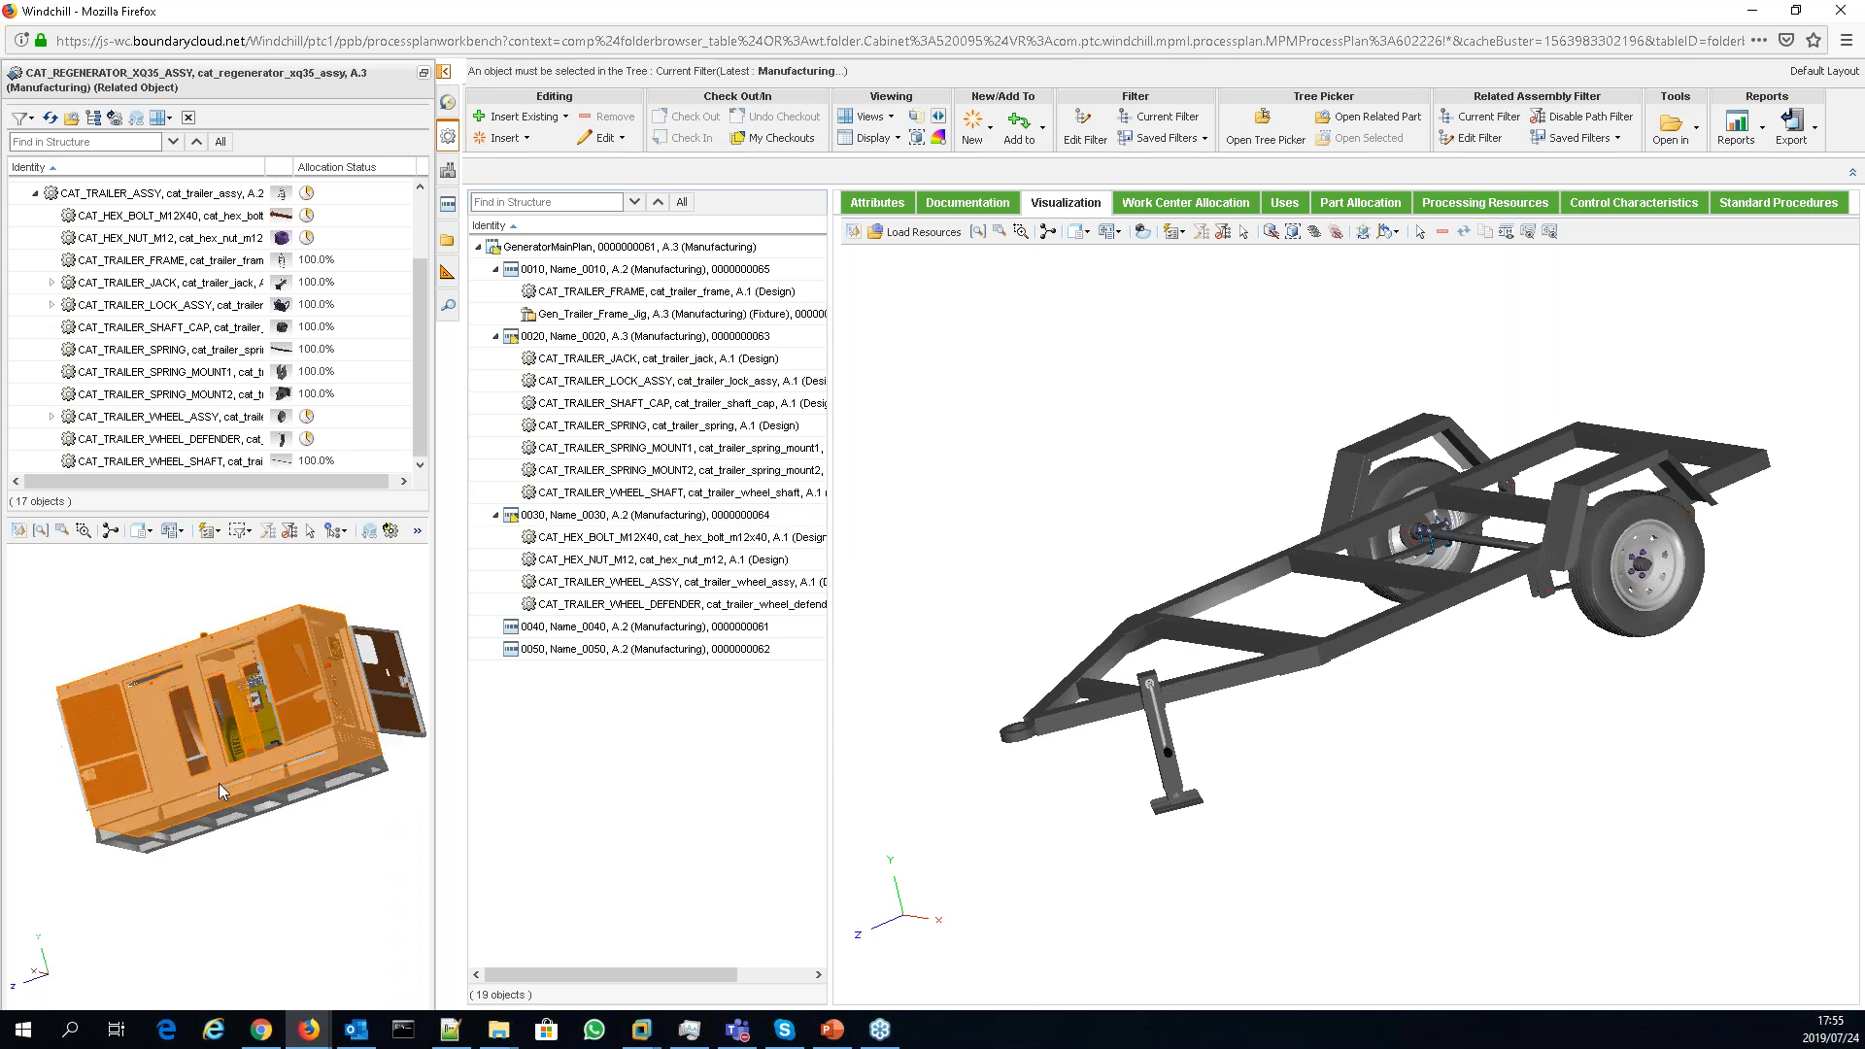
middle_drag(219, 783, 233, 808)
middle_drag(207, 641, 216, 671)
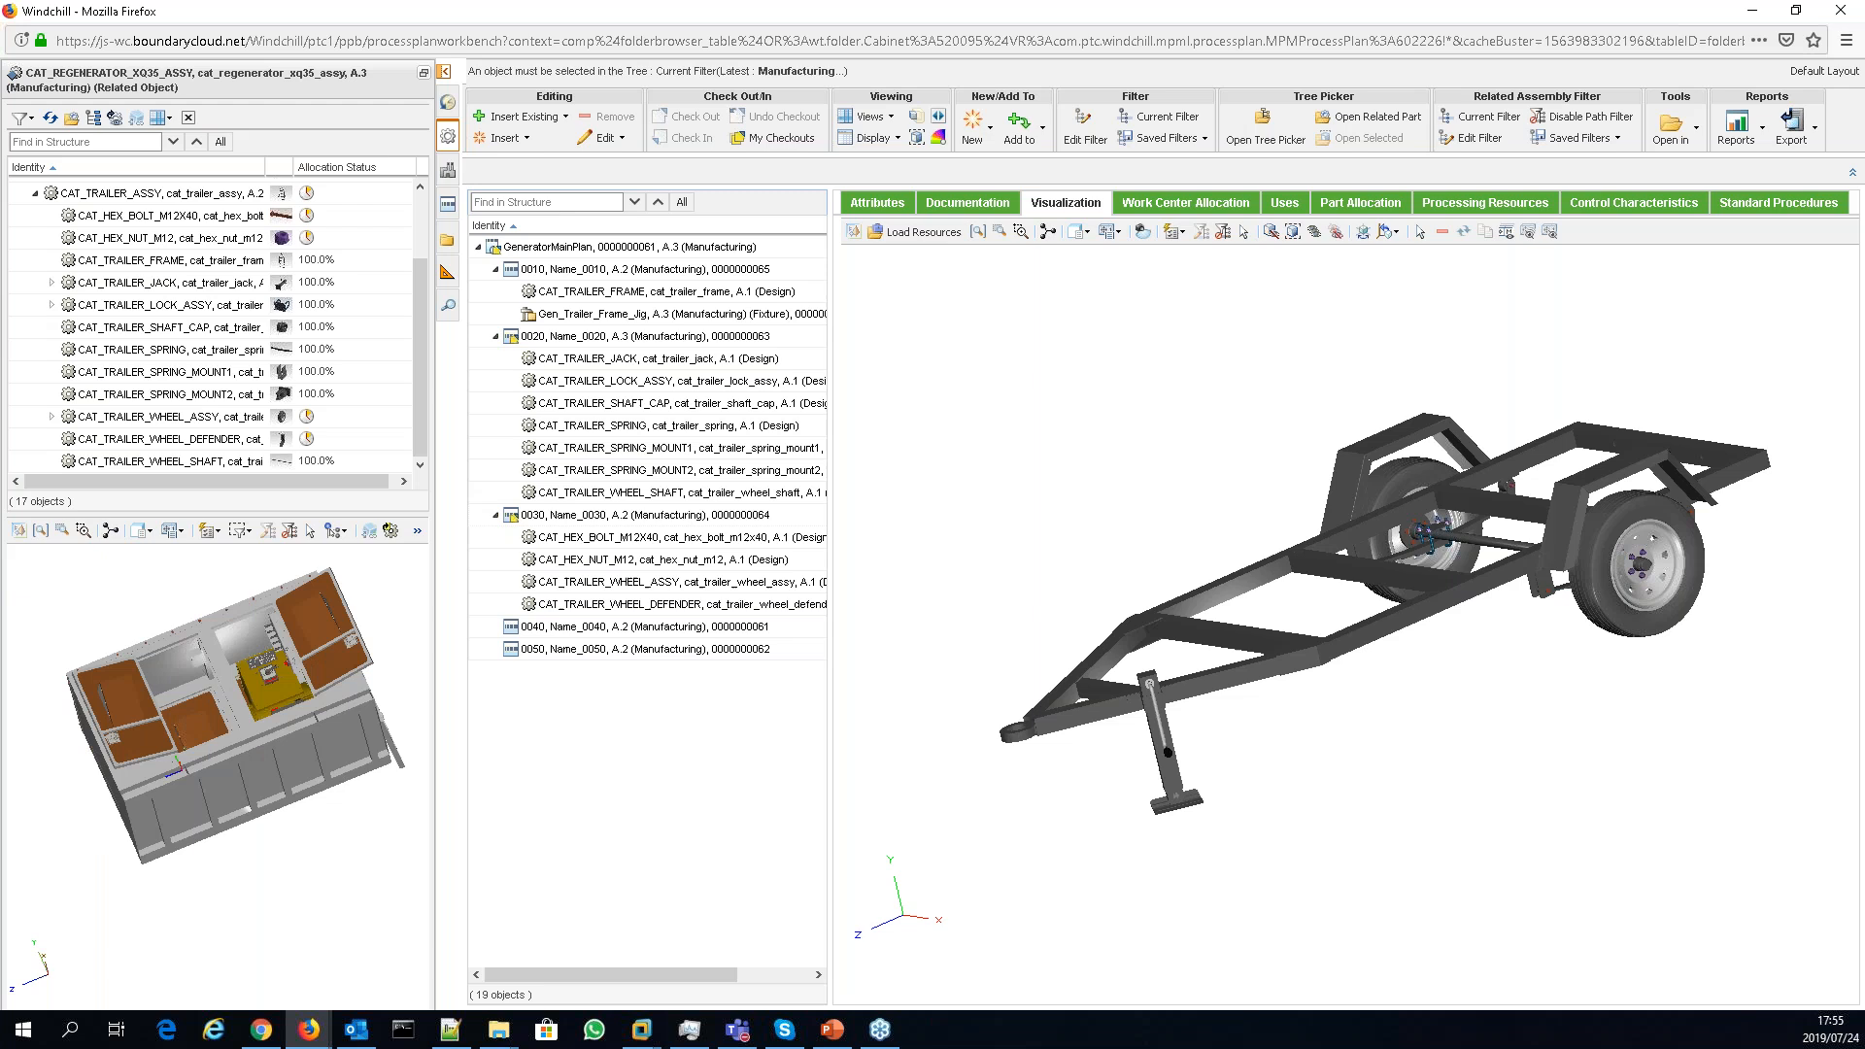
middle_drag(243, 743, 254, 800)
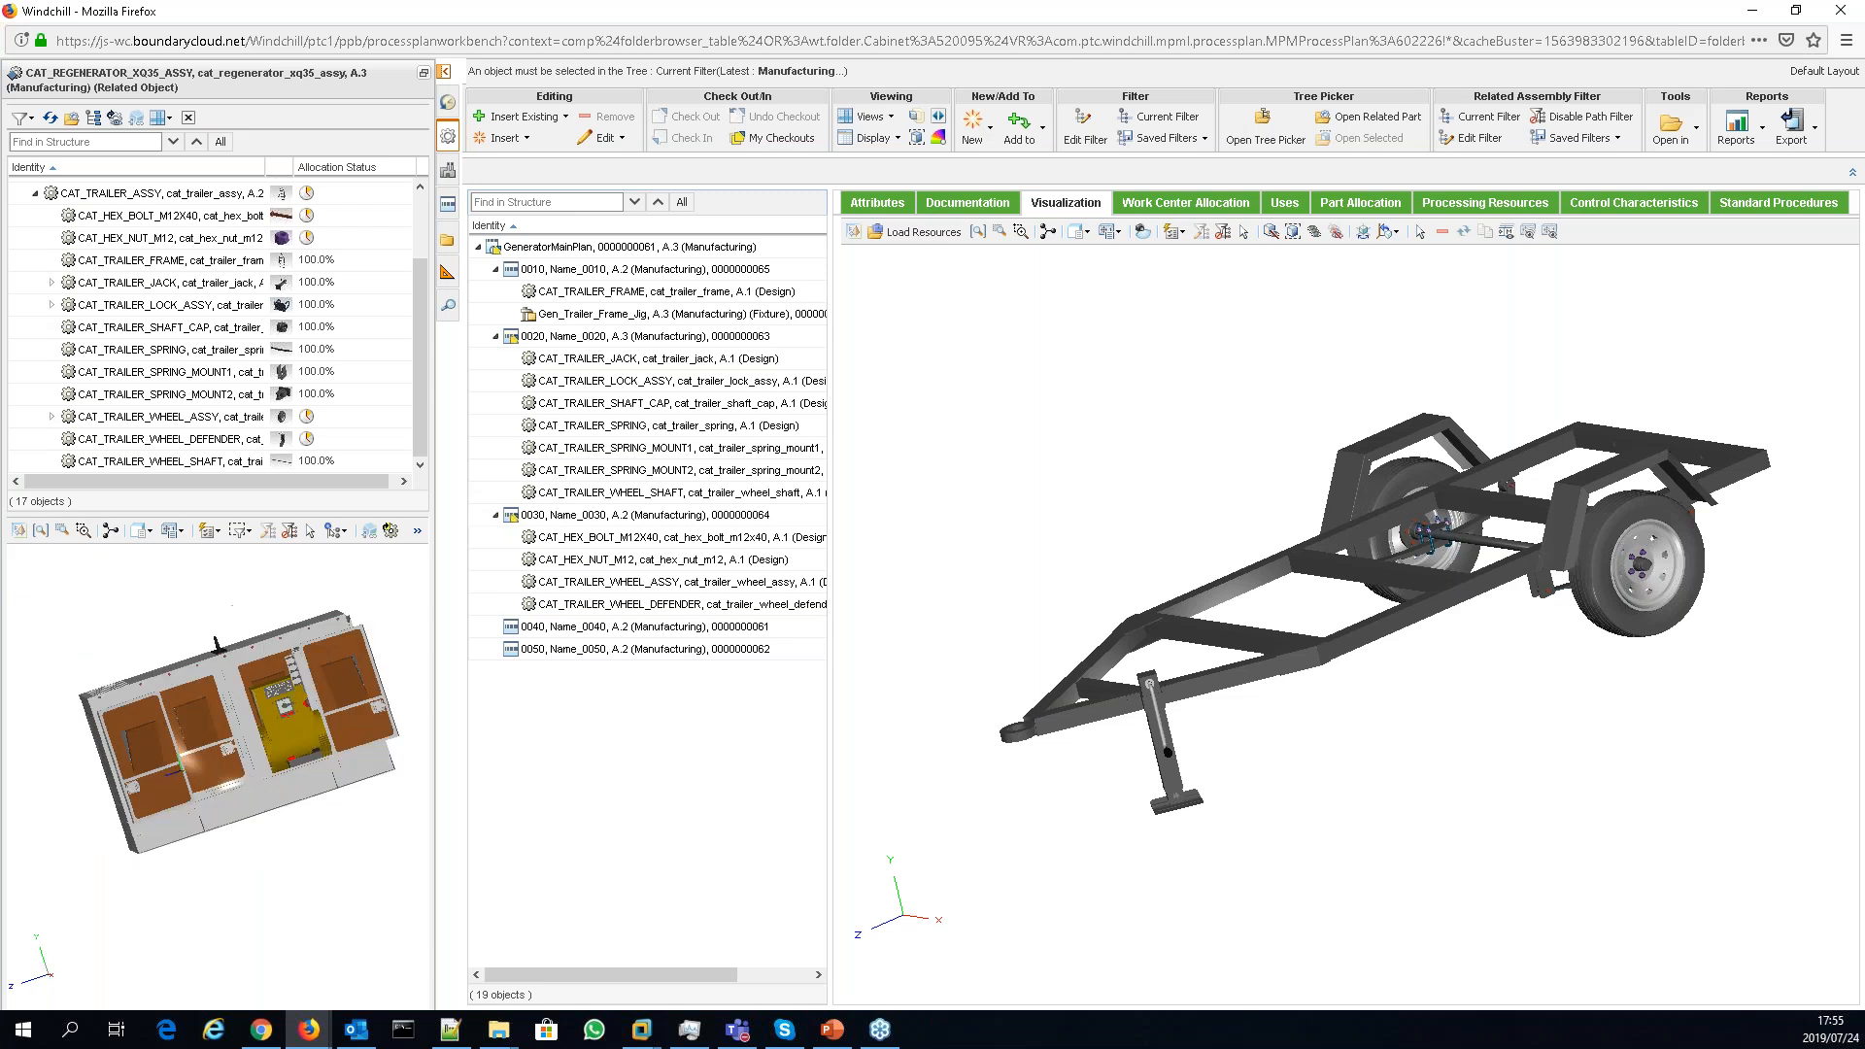
click(254, 801)
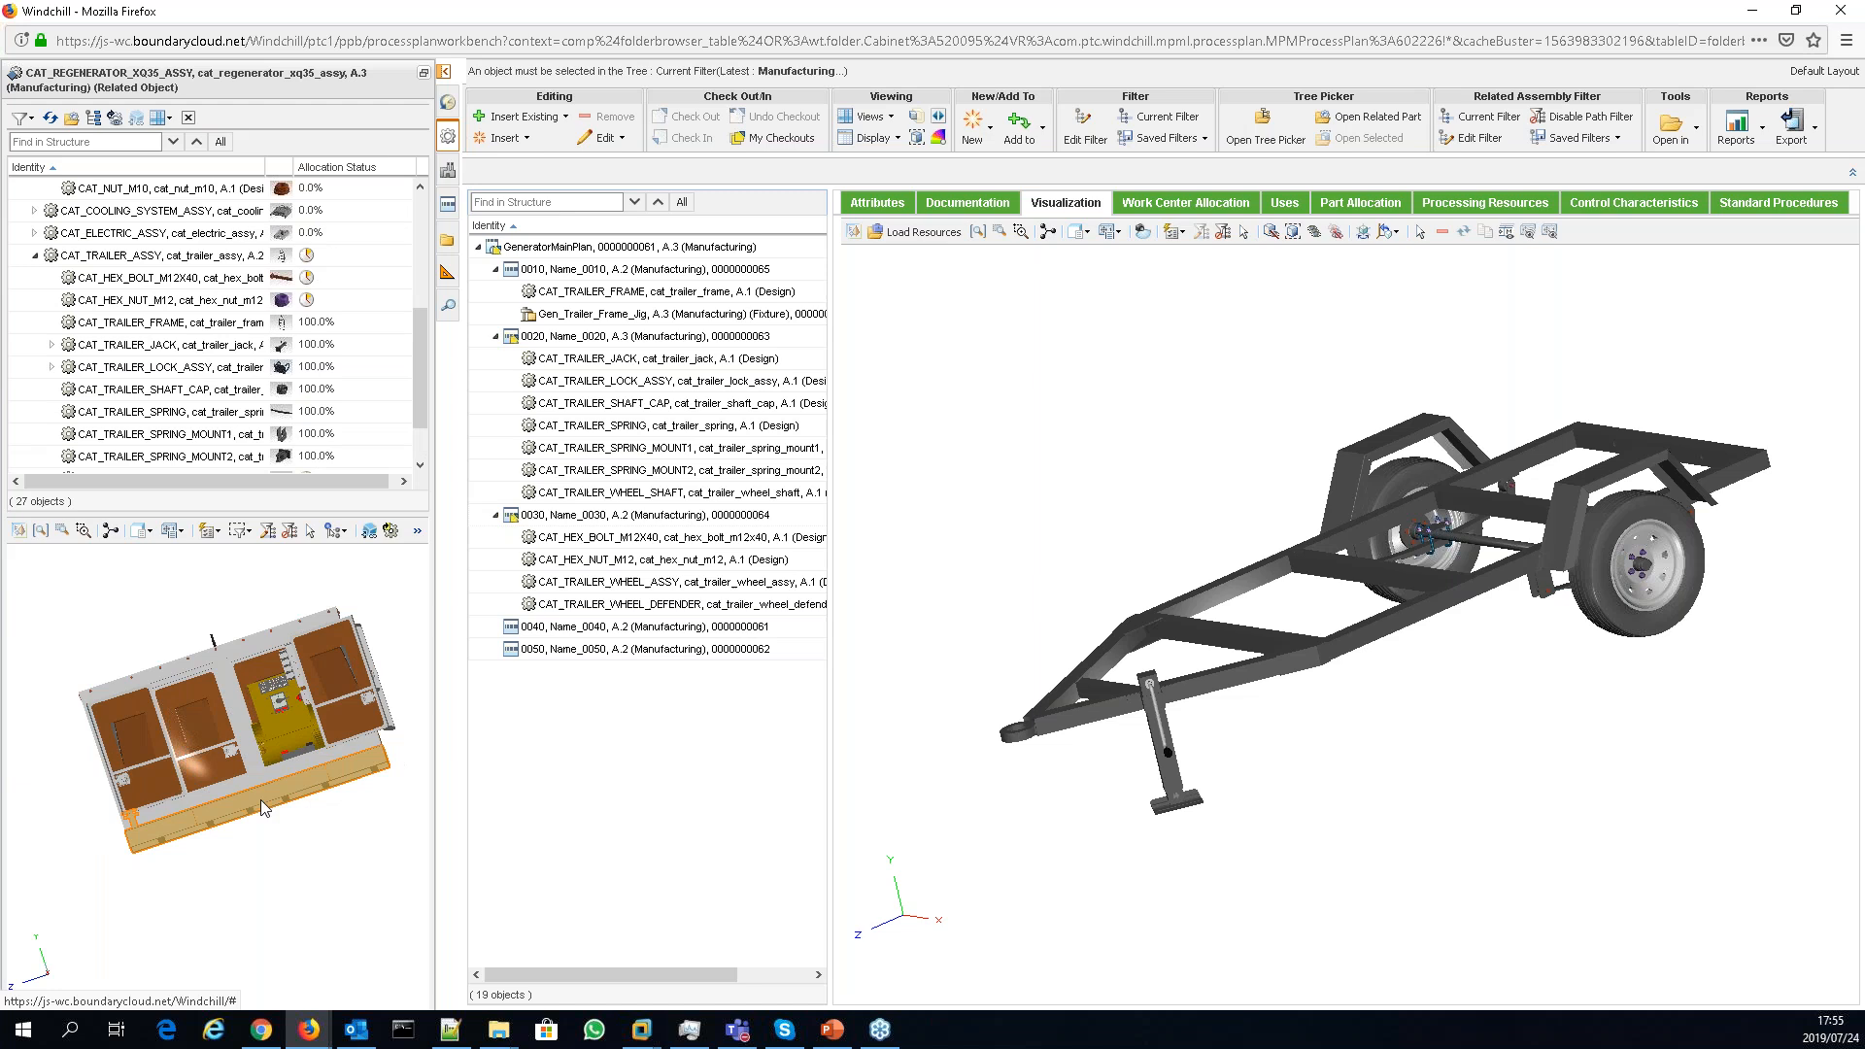
middle_drag(261, 801, 272, 800)
click(274, 801)
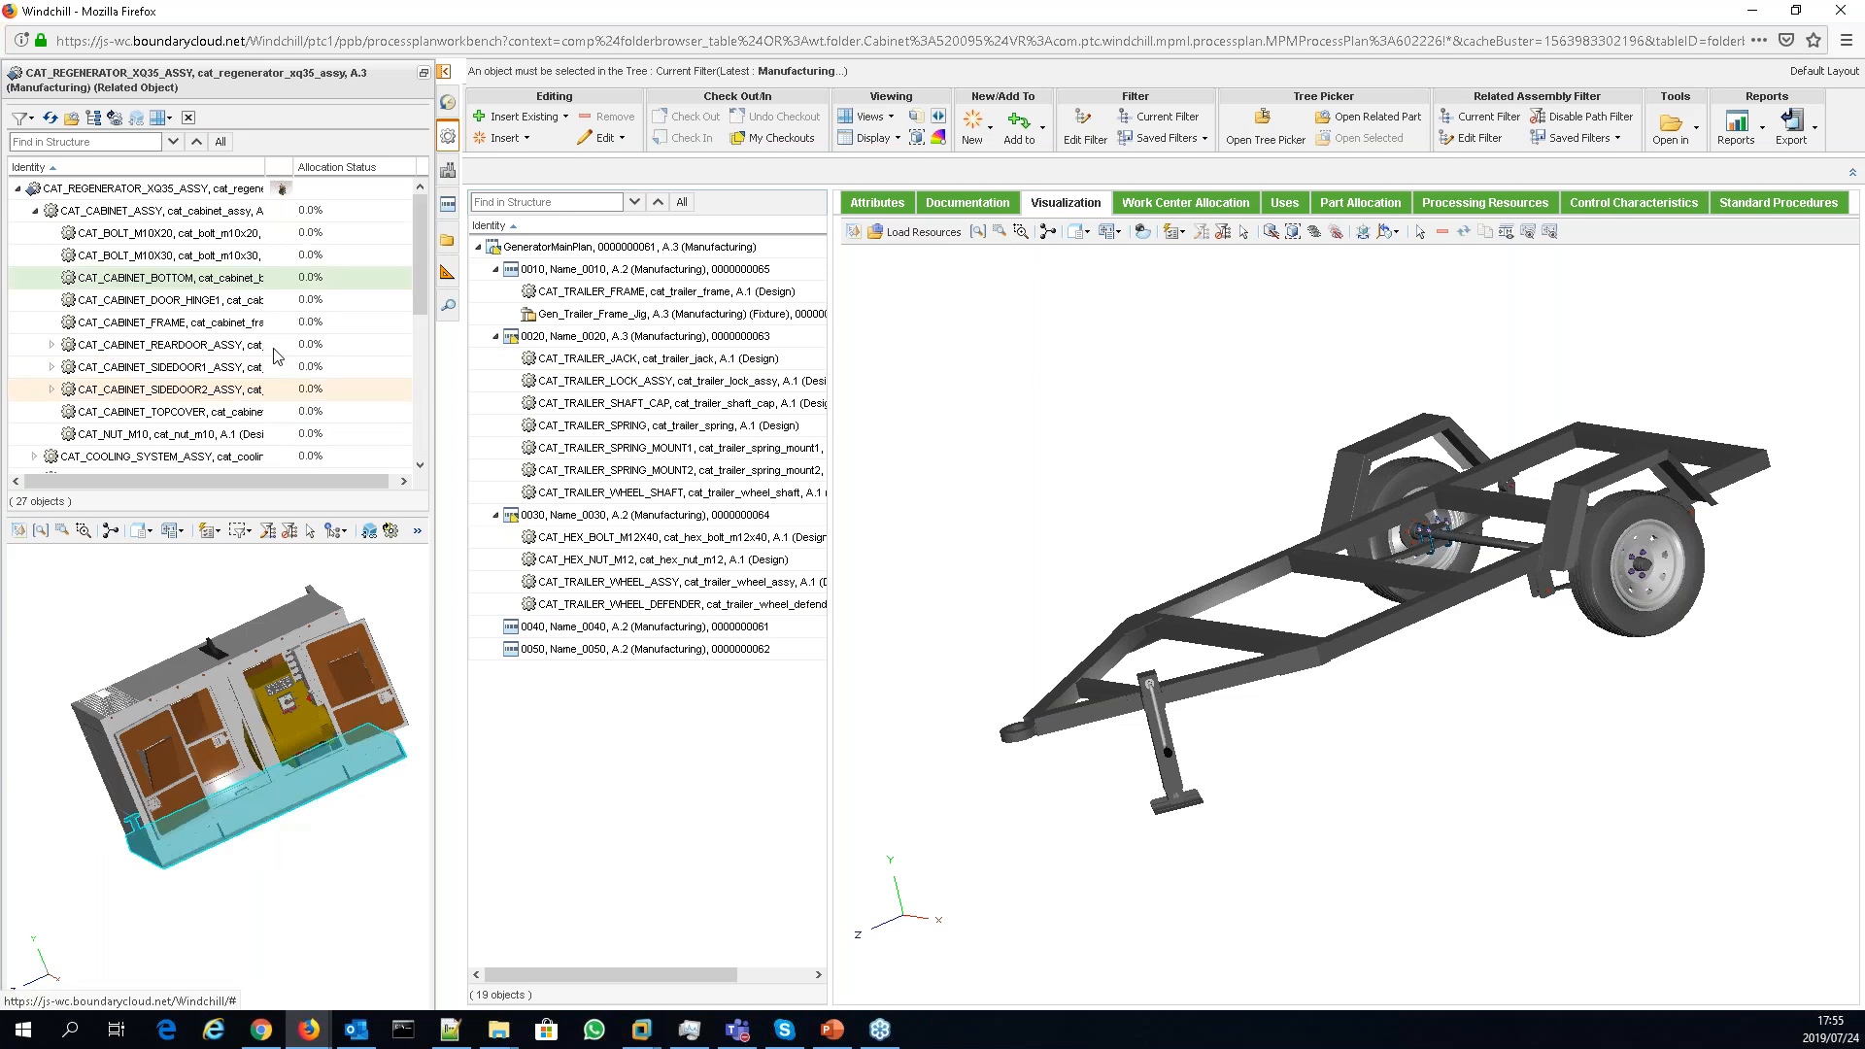
click(280, 366)
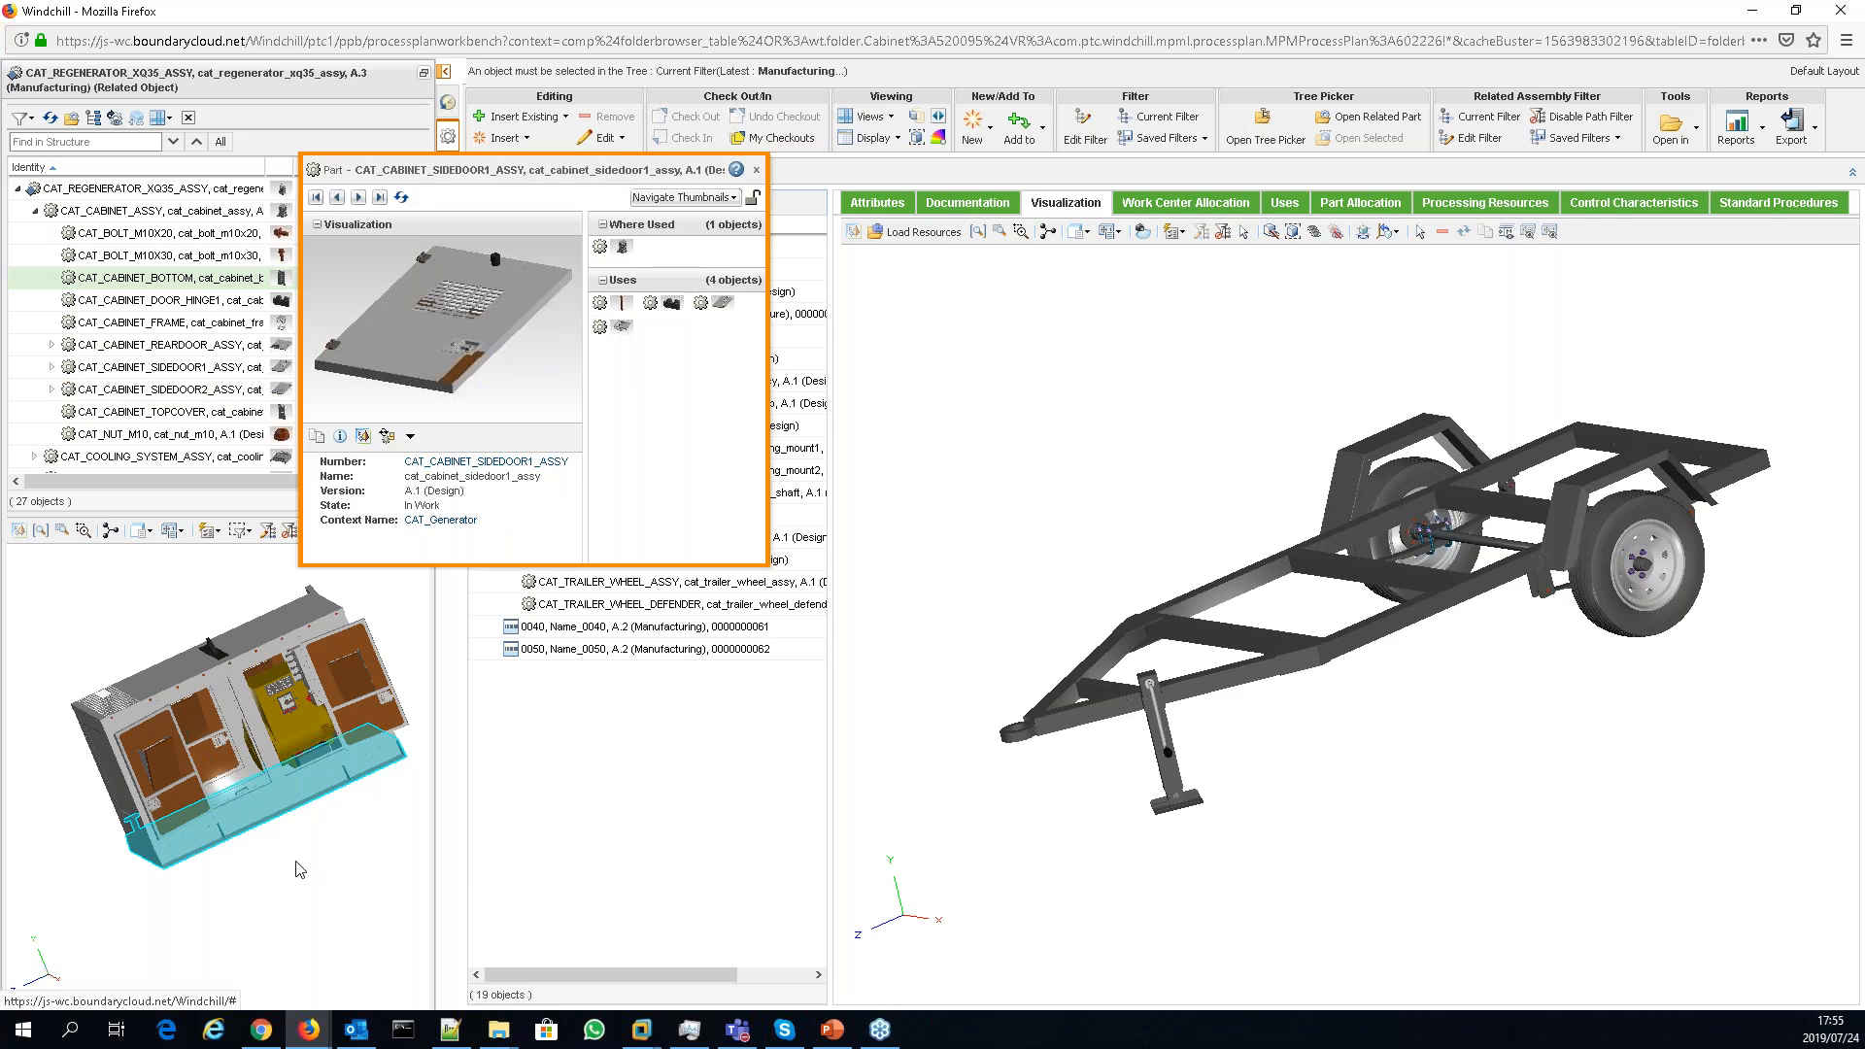
click(754, 170)
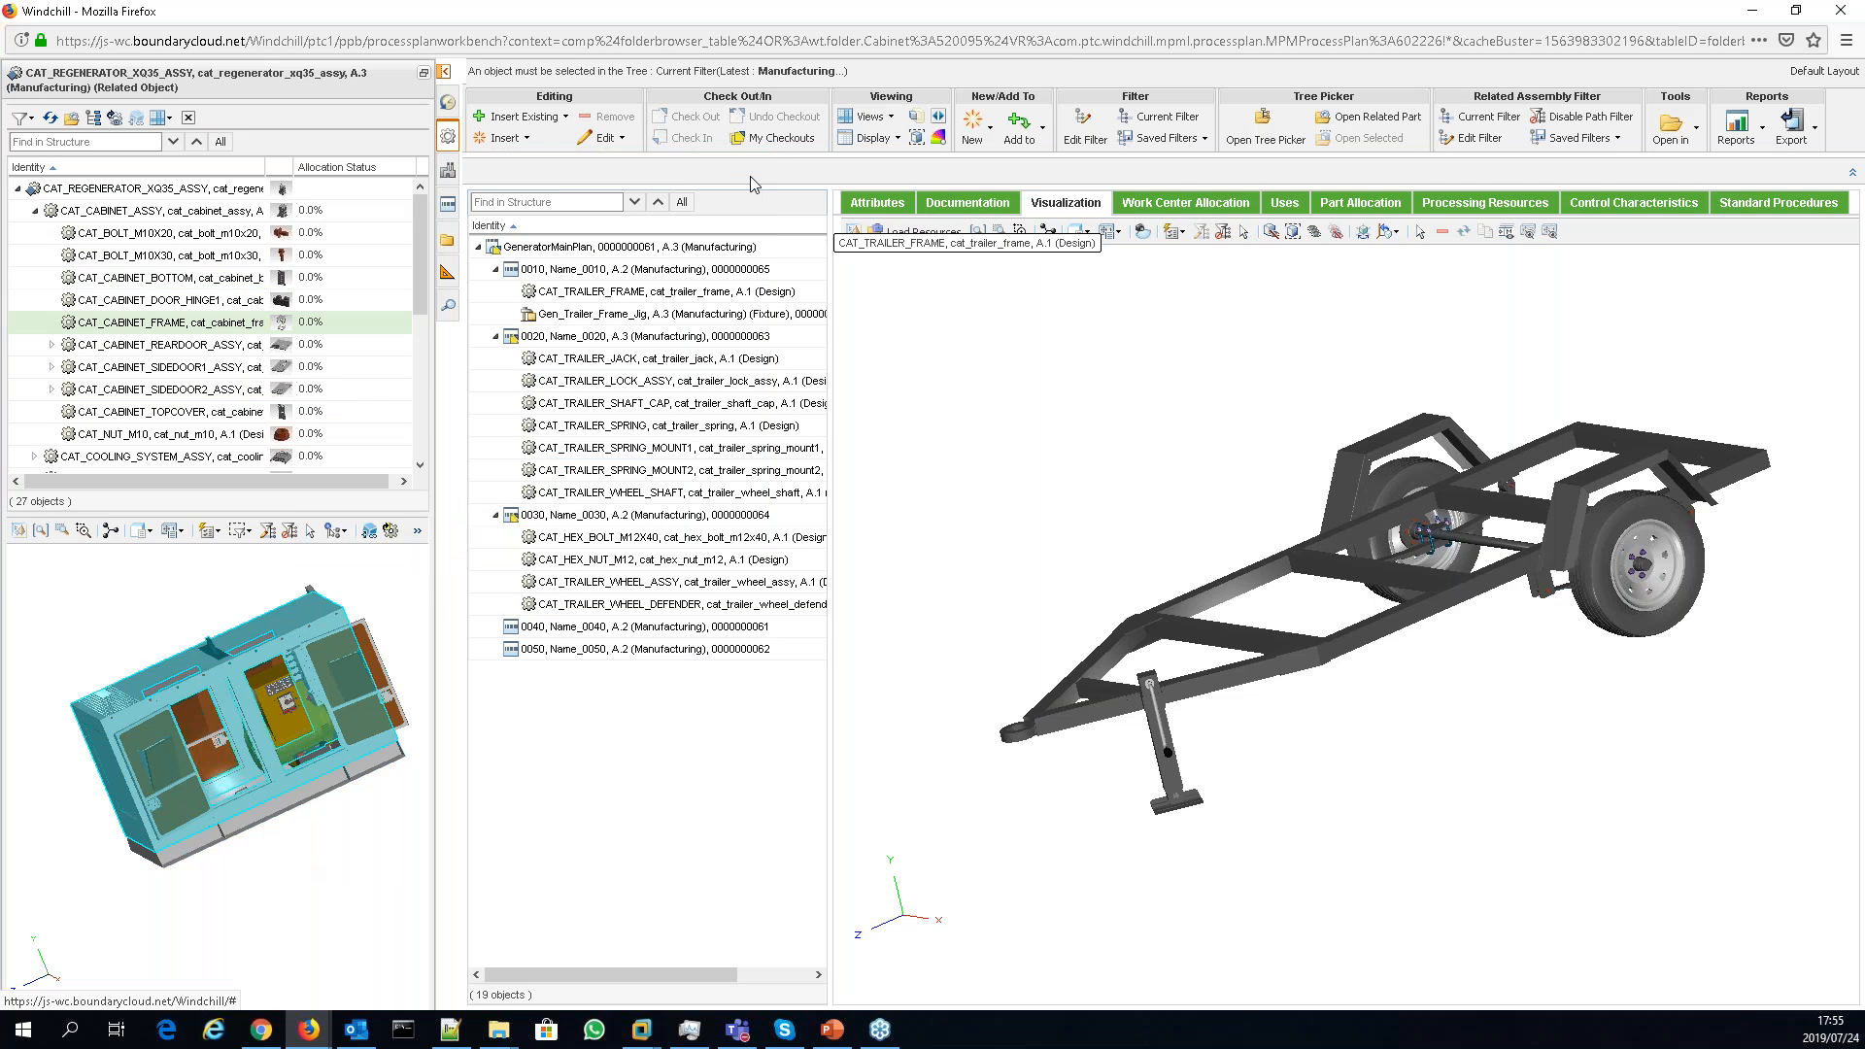
click(260, 826)
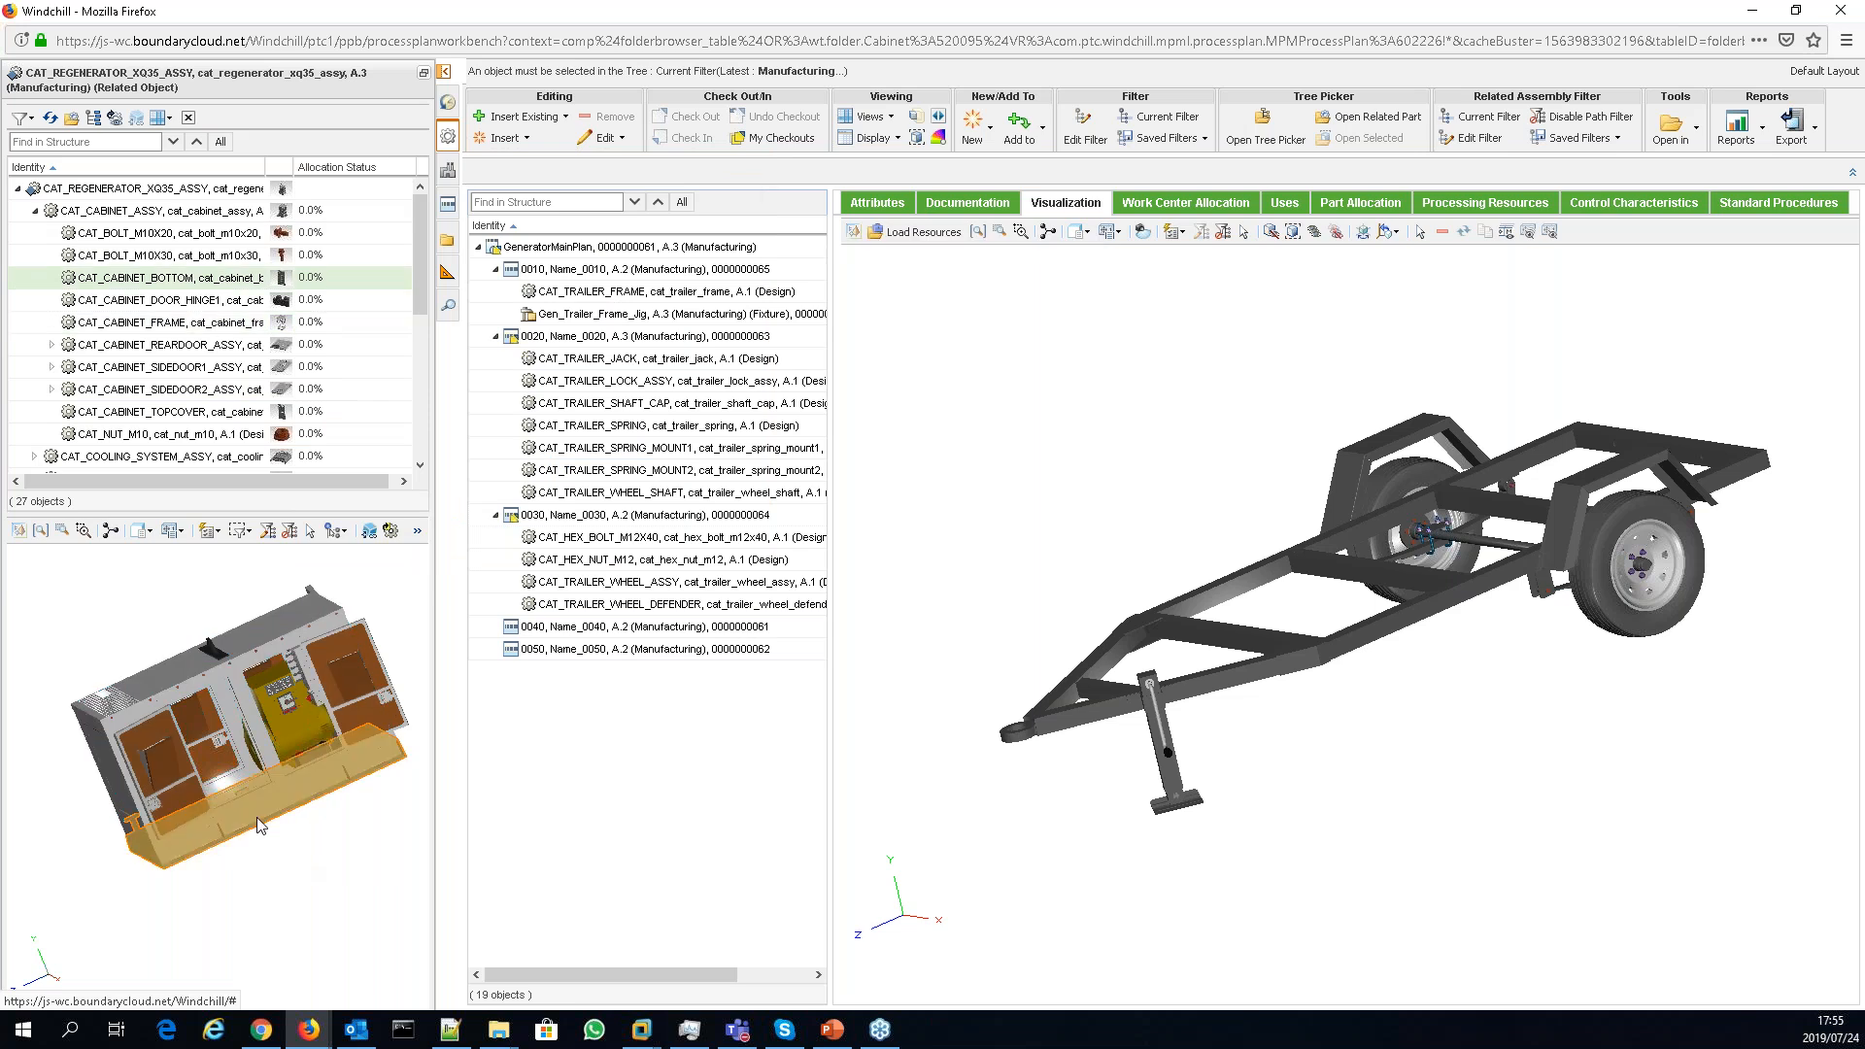
click(225, 678)
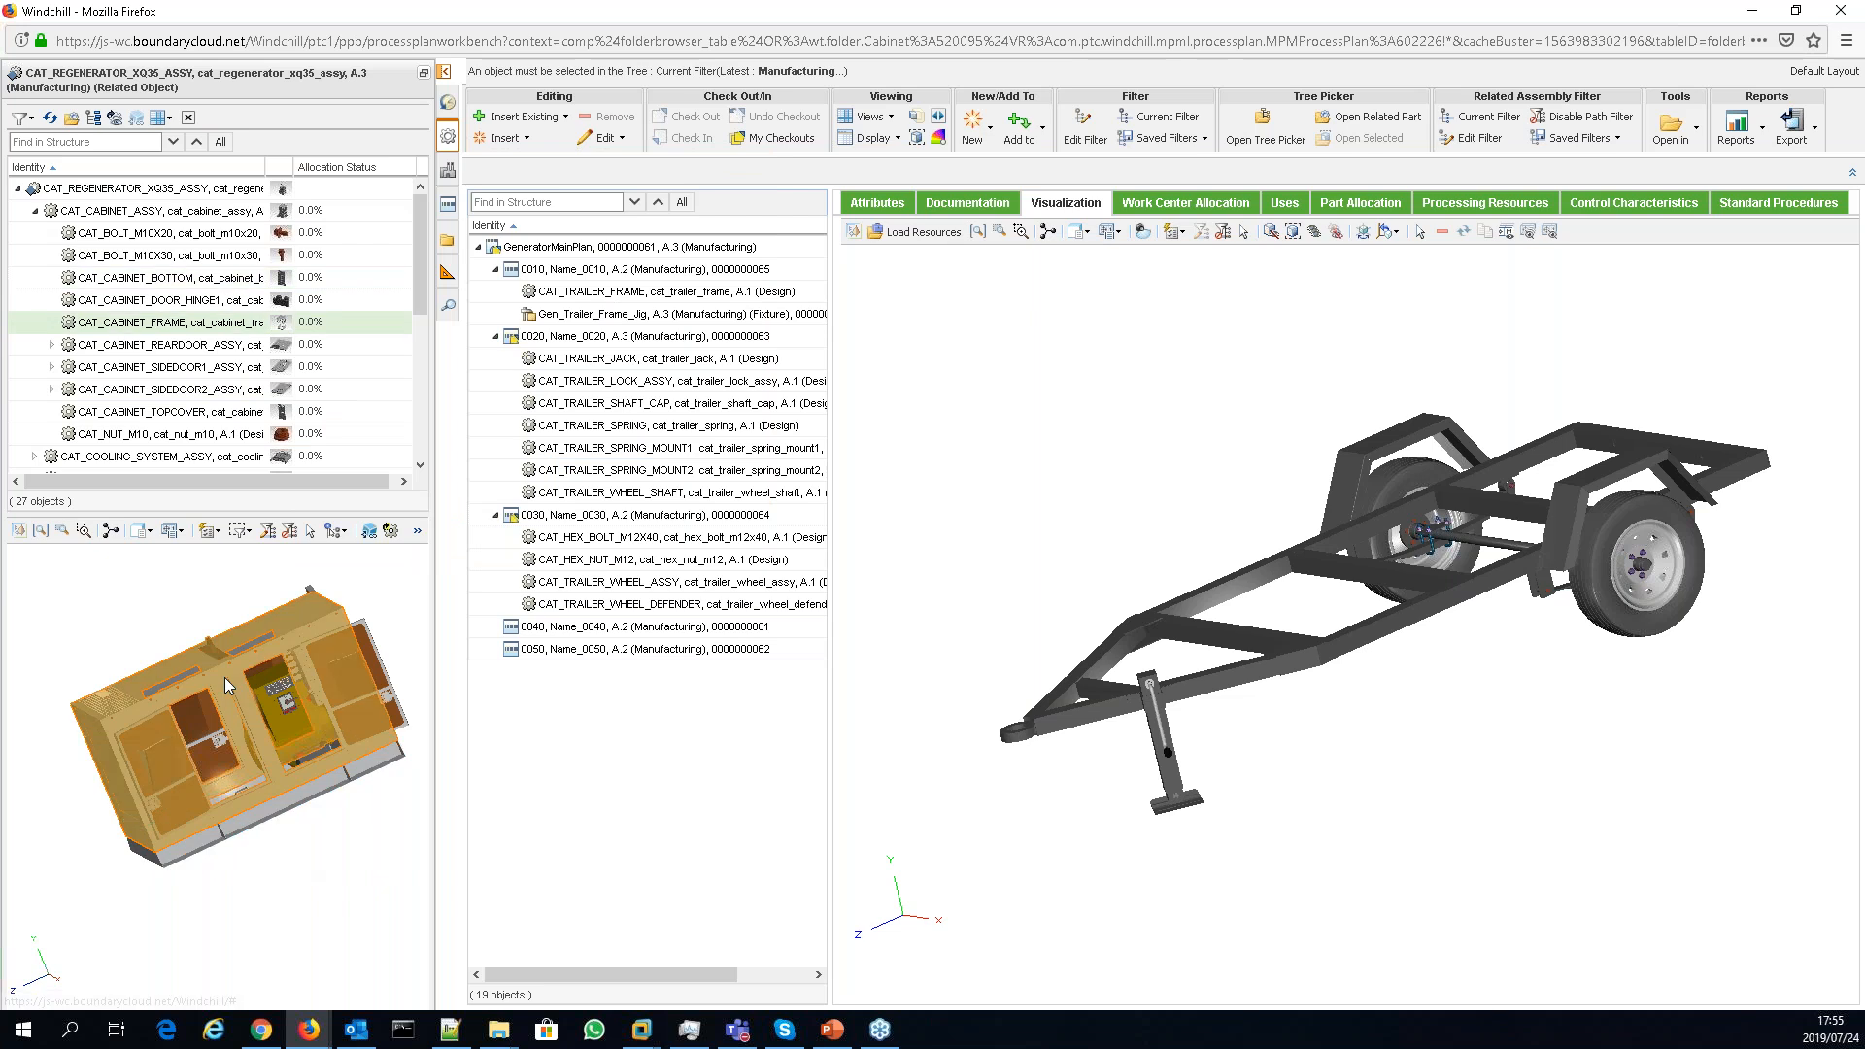
drag(218, 278, 609, 634)
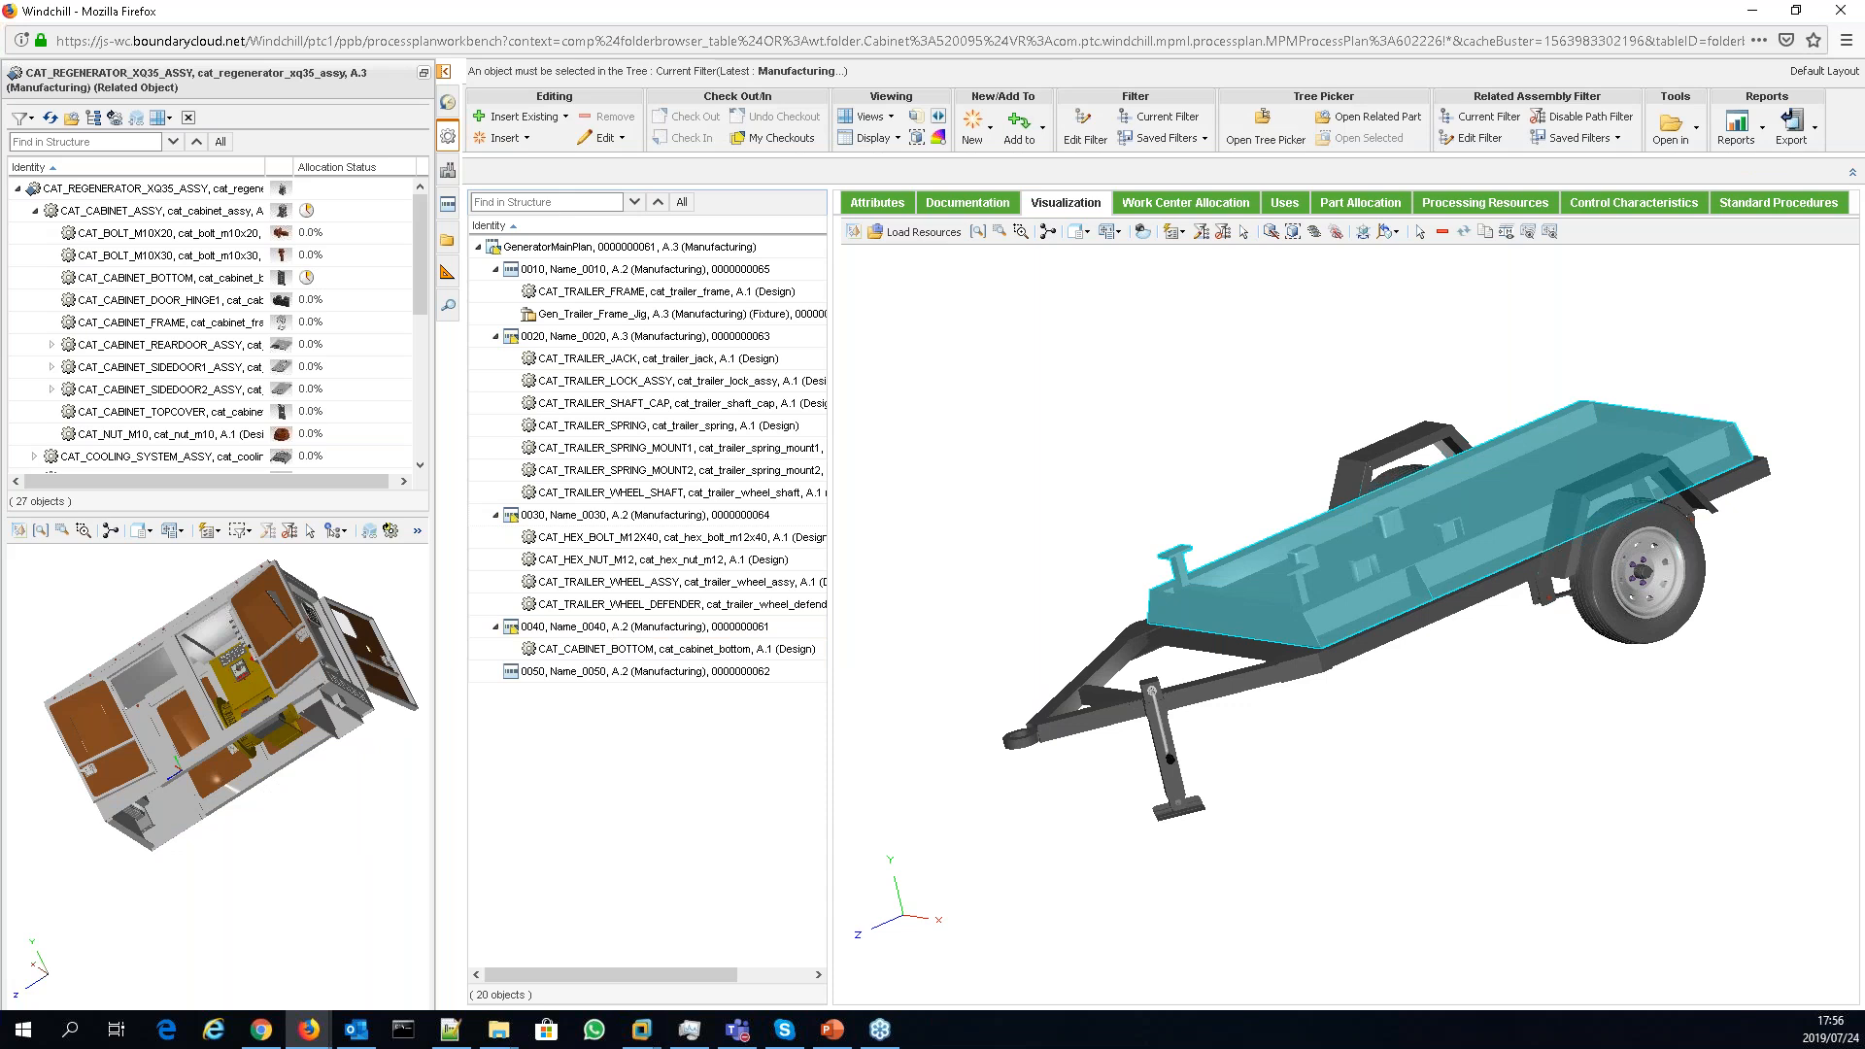
- Pick the cabinet frame and its electric mounting plate in the regenerator model and allocate CAT_CABINET_FRAME and CAT_ELECTRIC_MOUNTING_PLATE2 to operation 0040
click(331, 735)
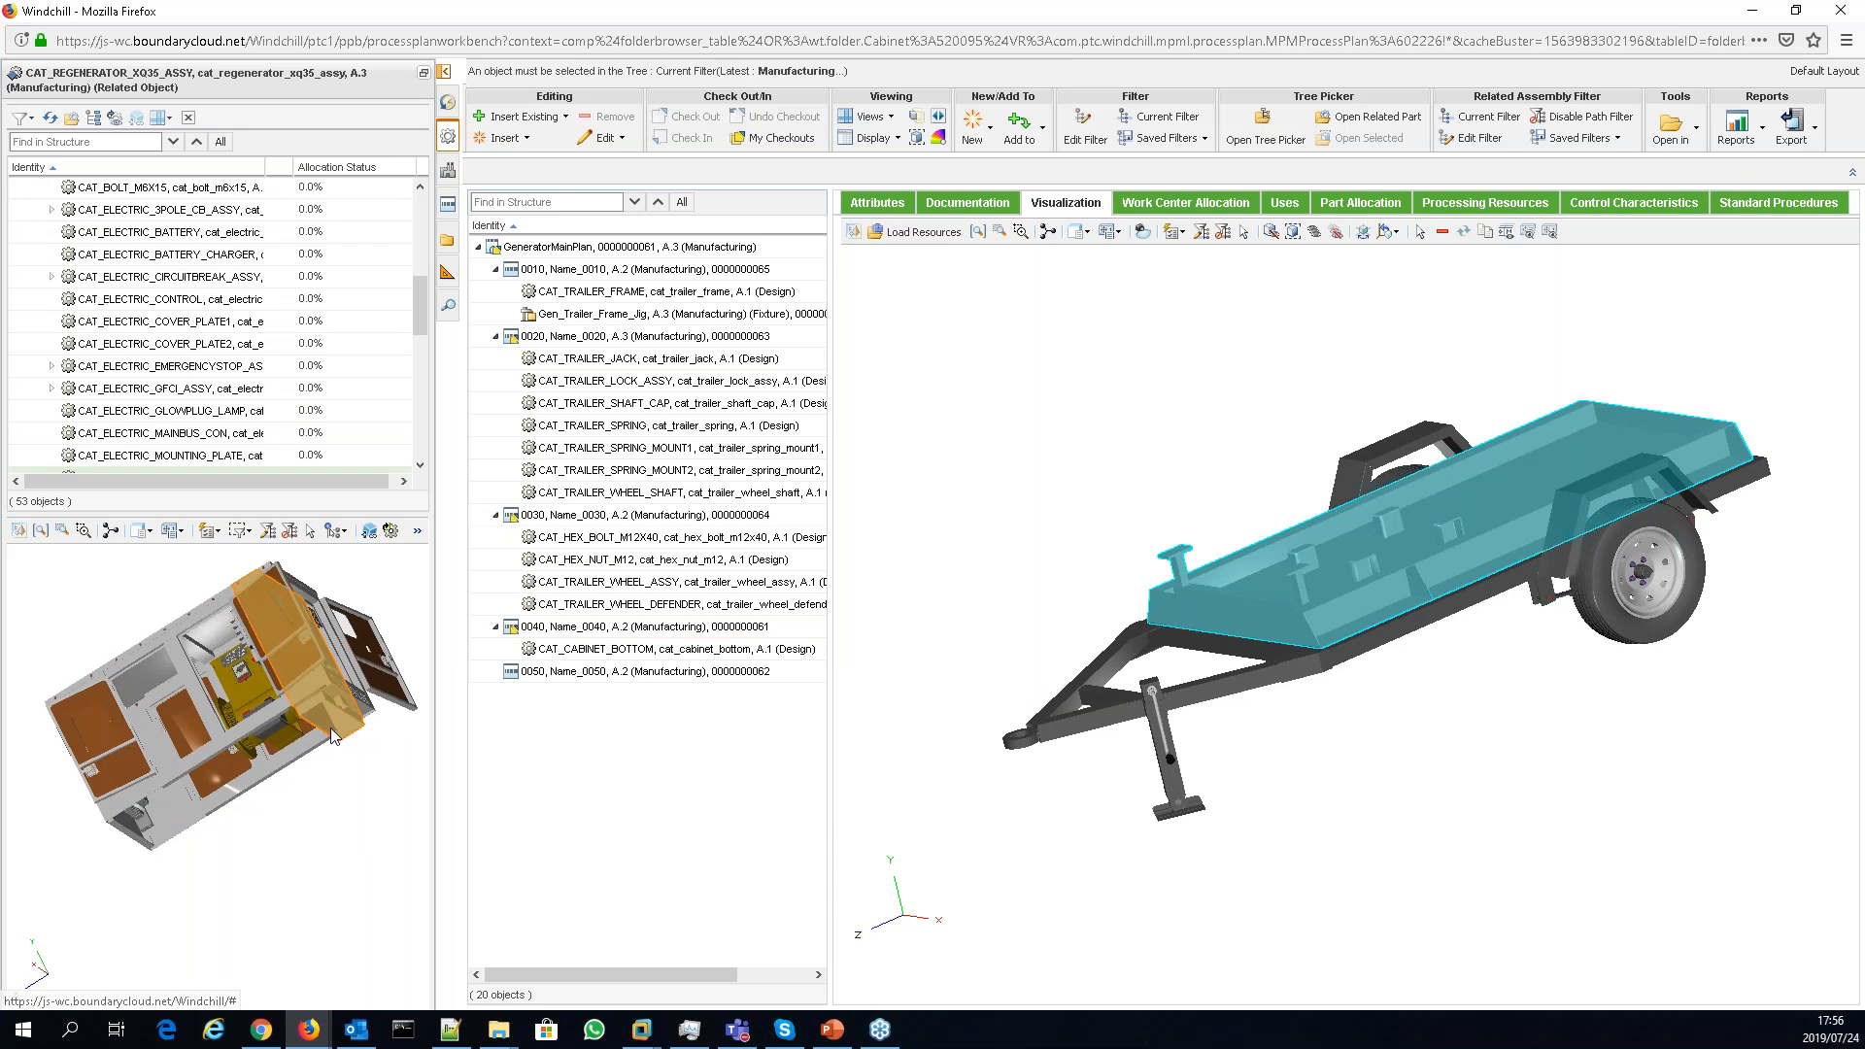
click(331, 735)
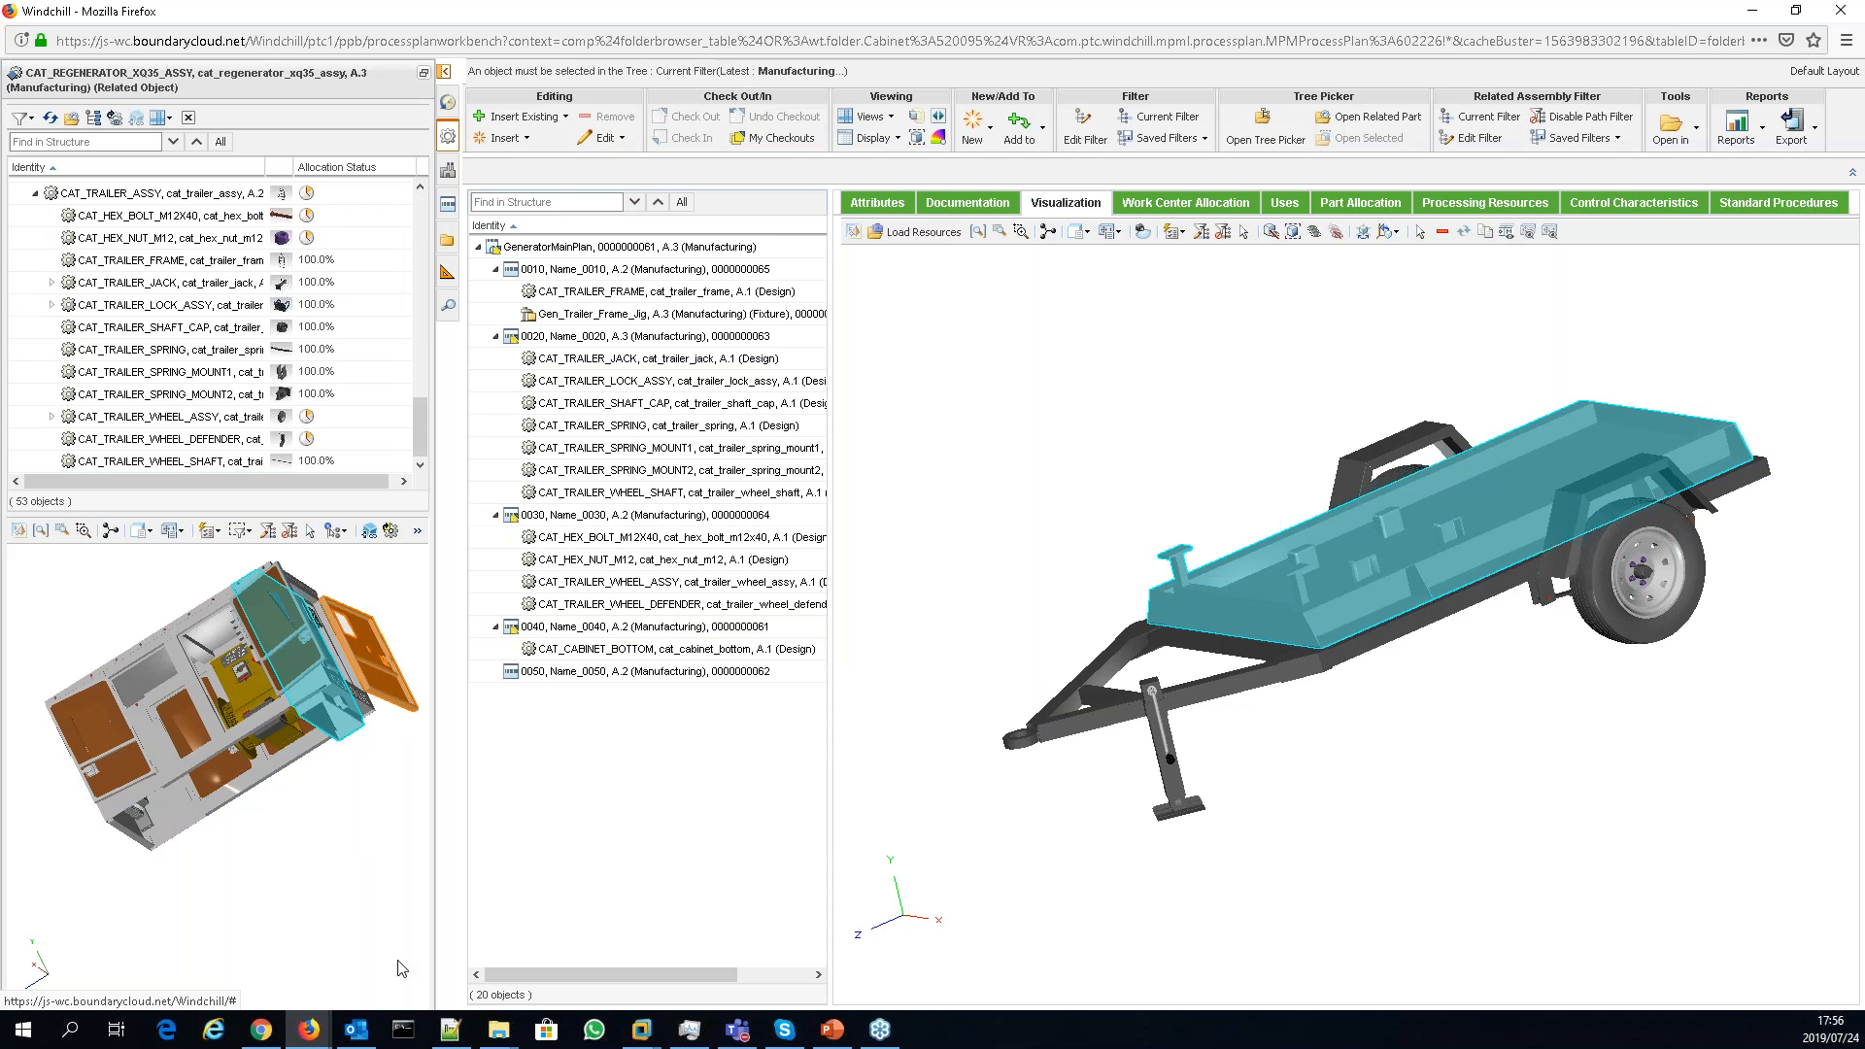
click(320, 753)
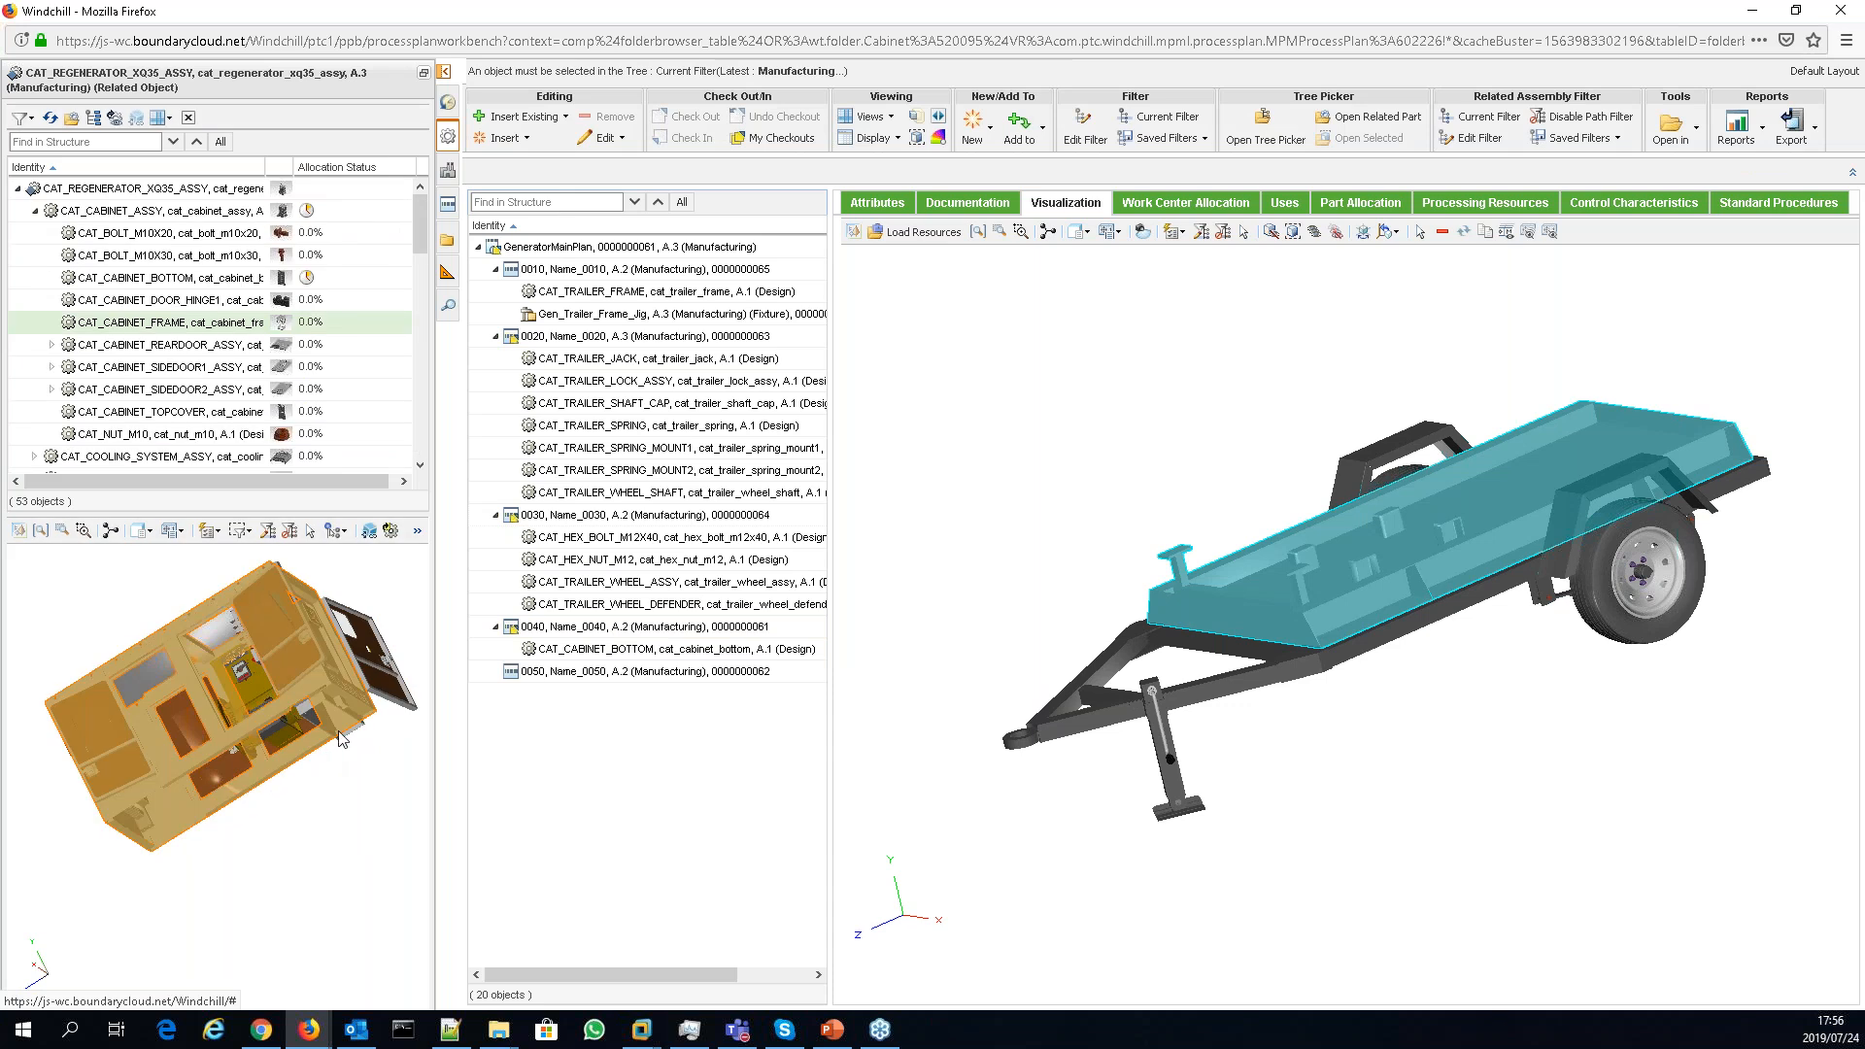
click(352, 734)
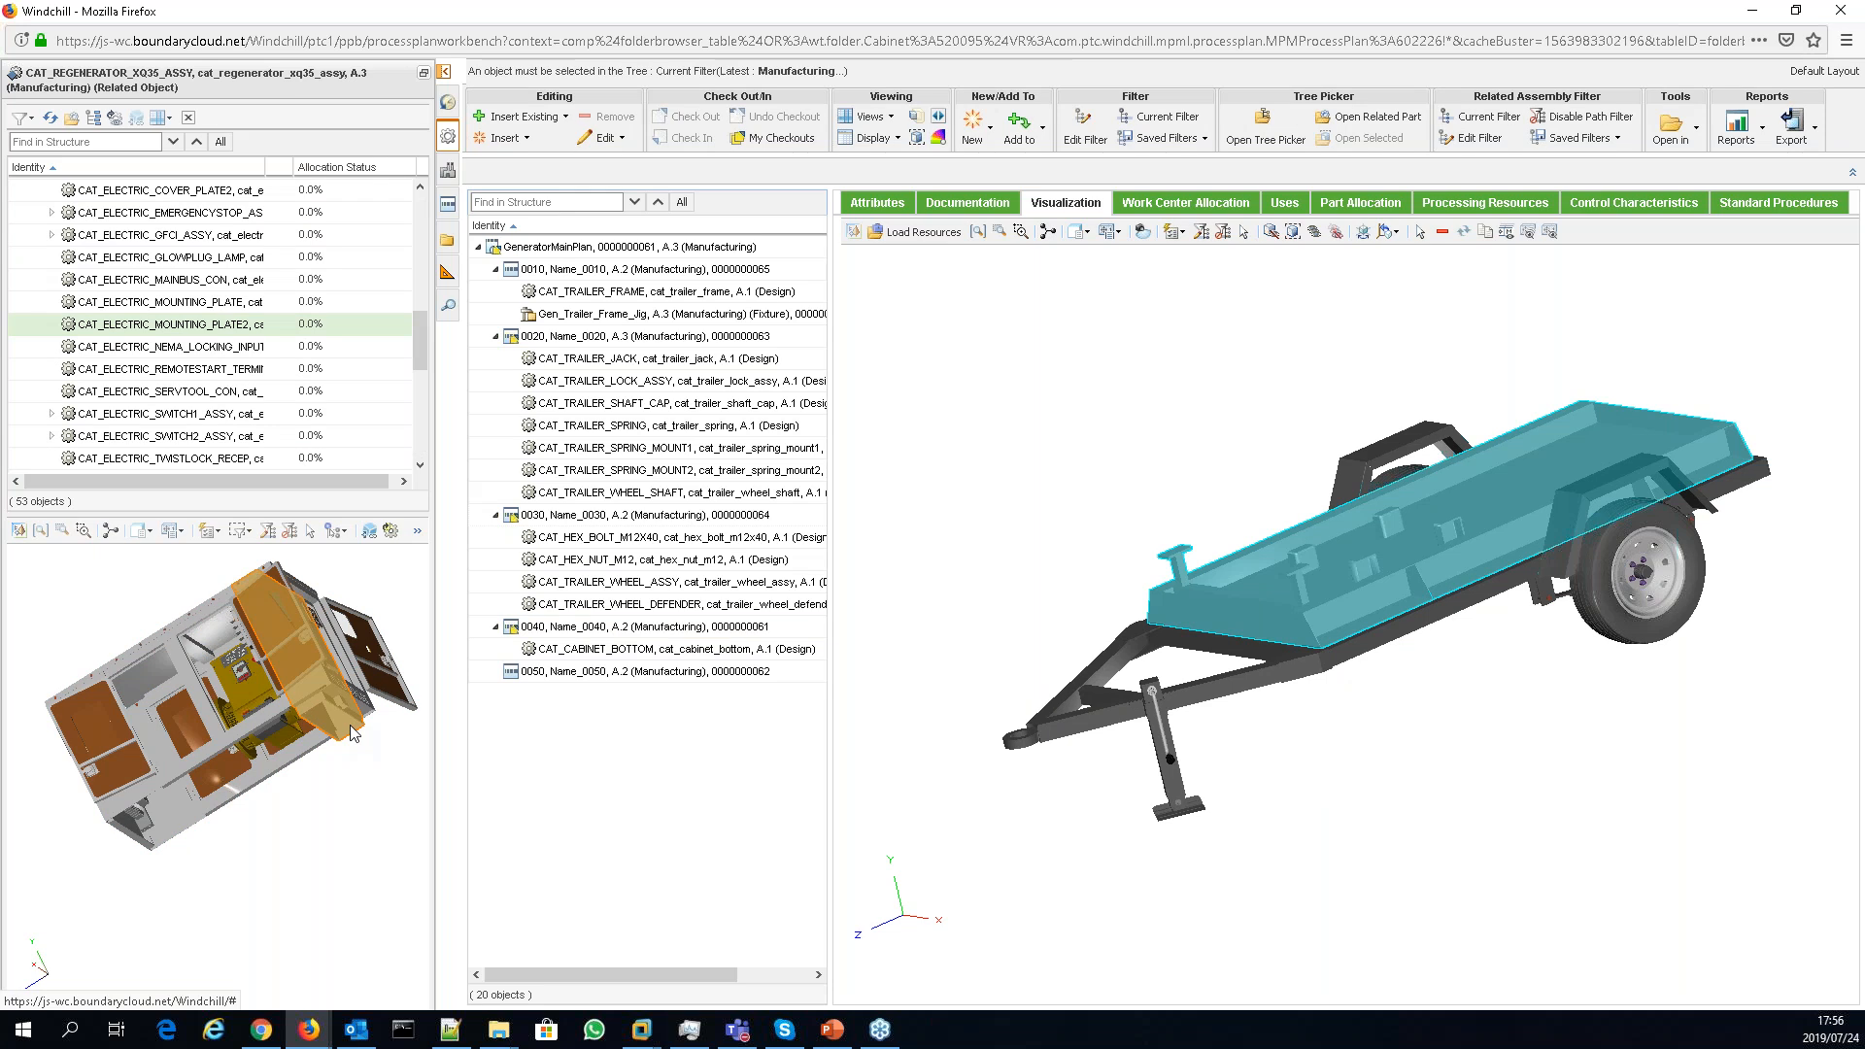
click(314, 760)
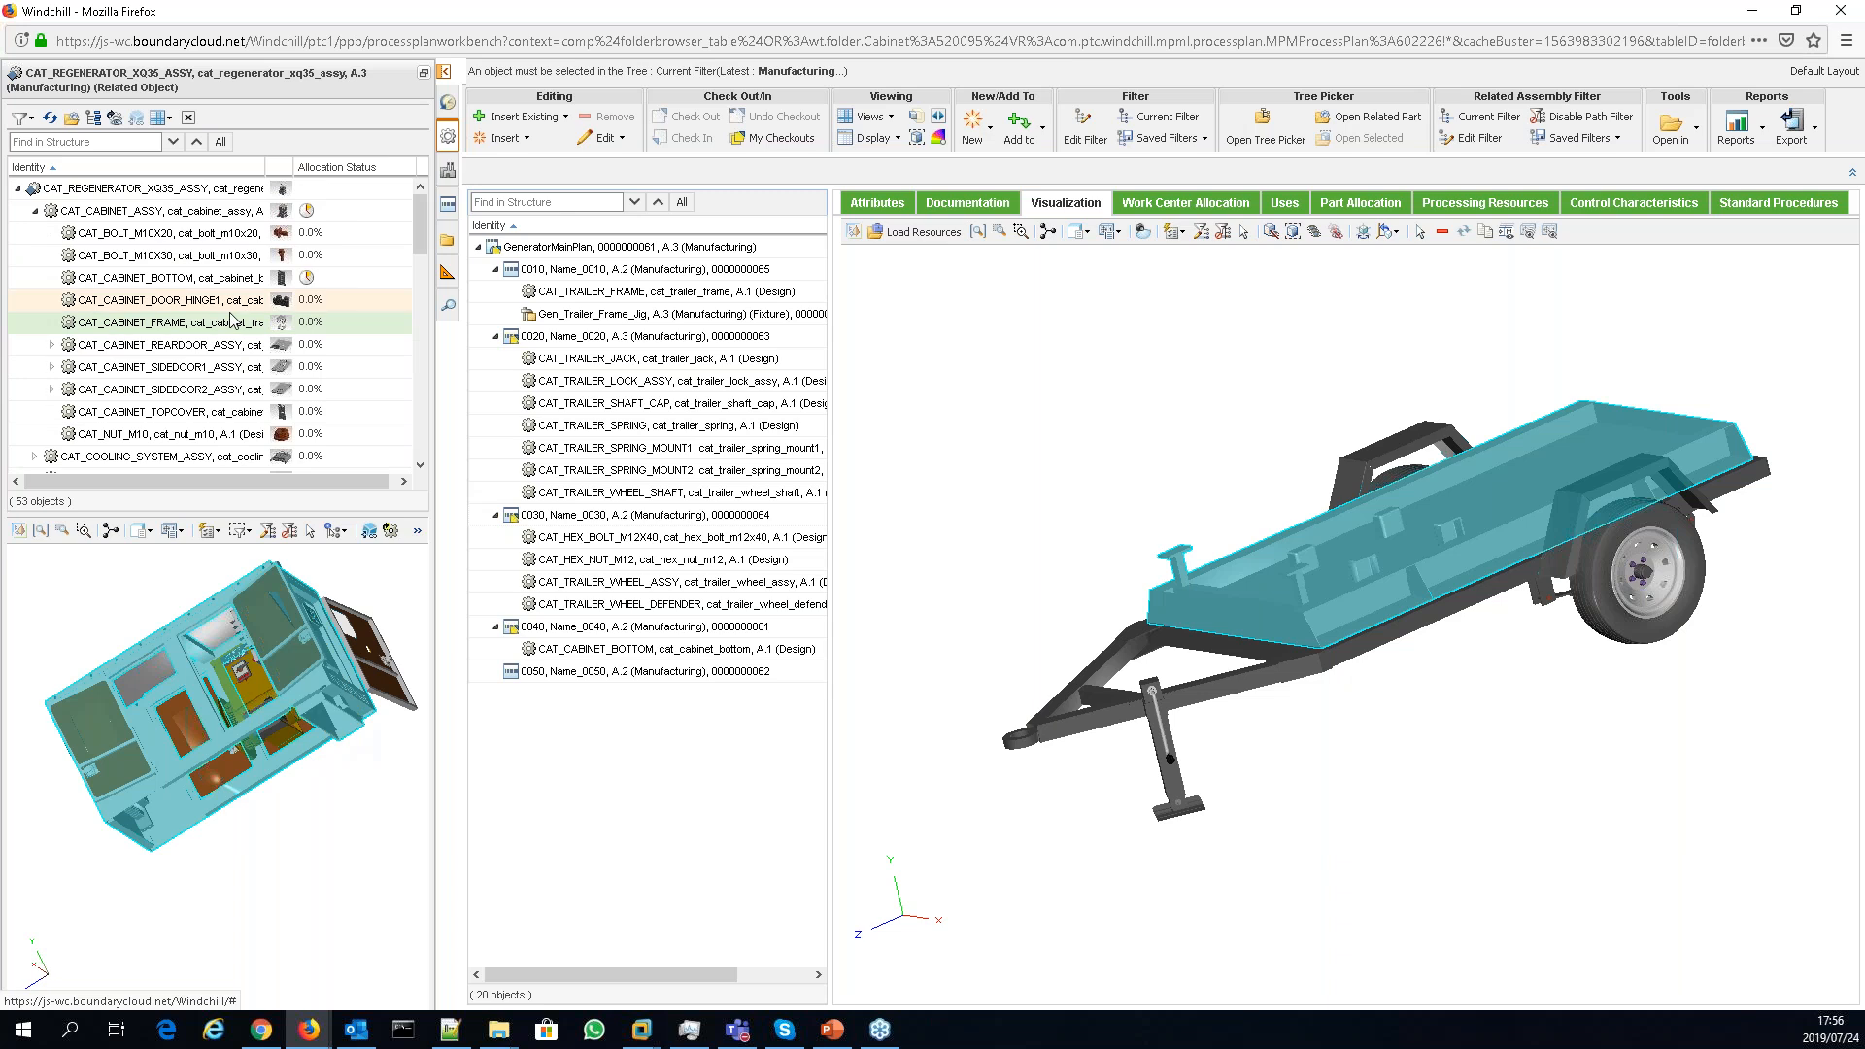
drag(233, 319, 599, 632)
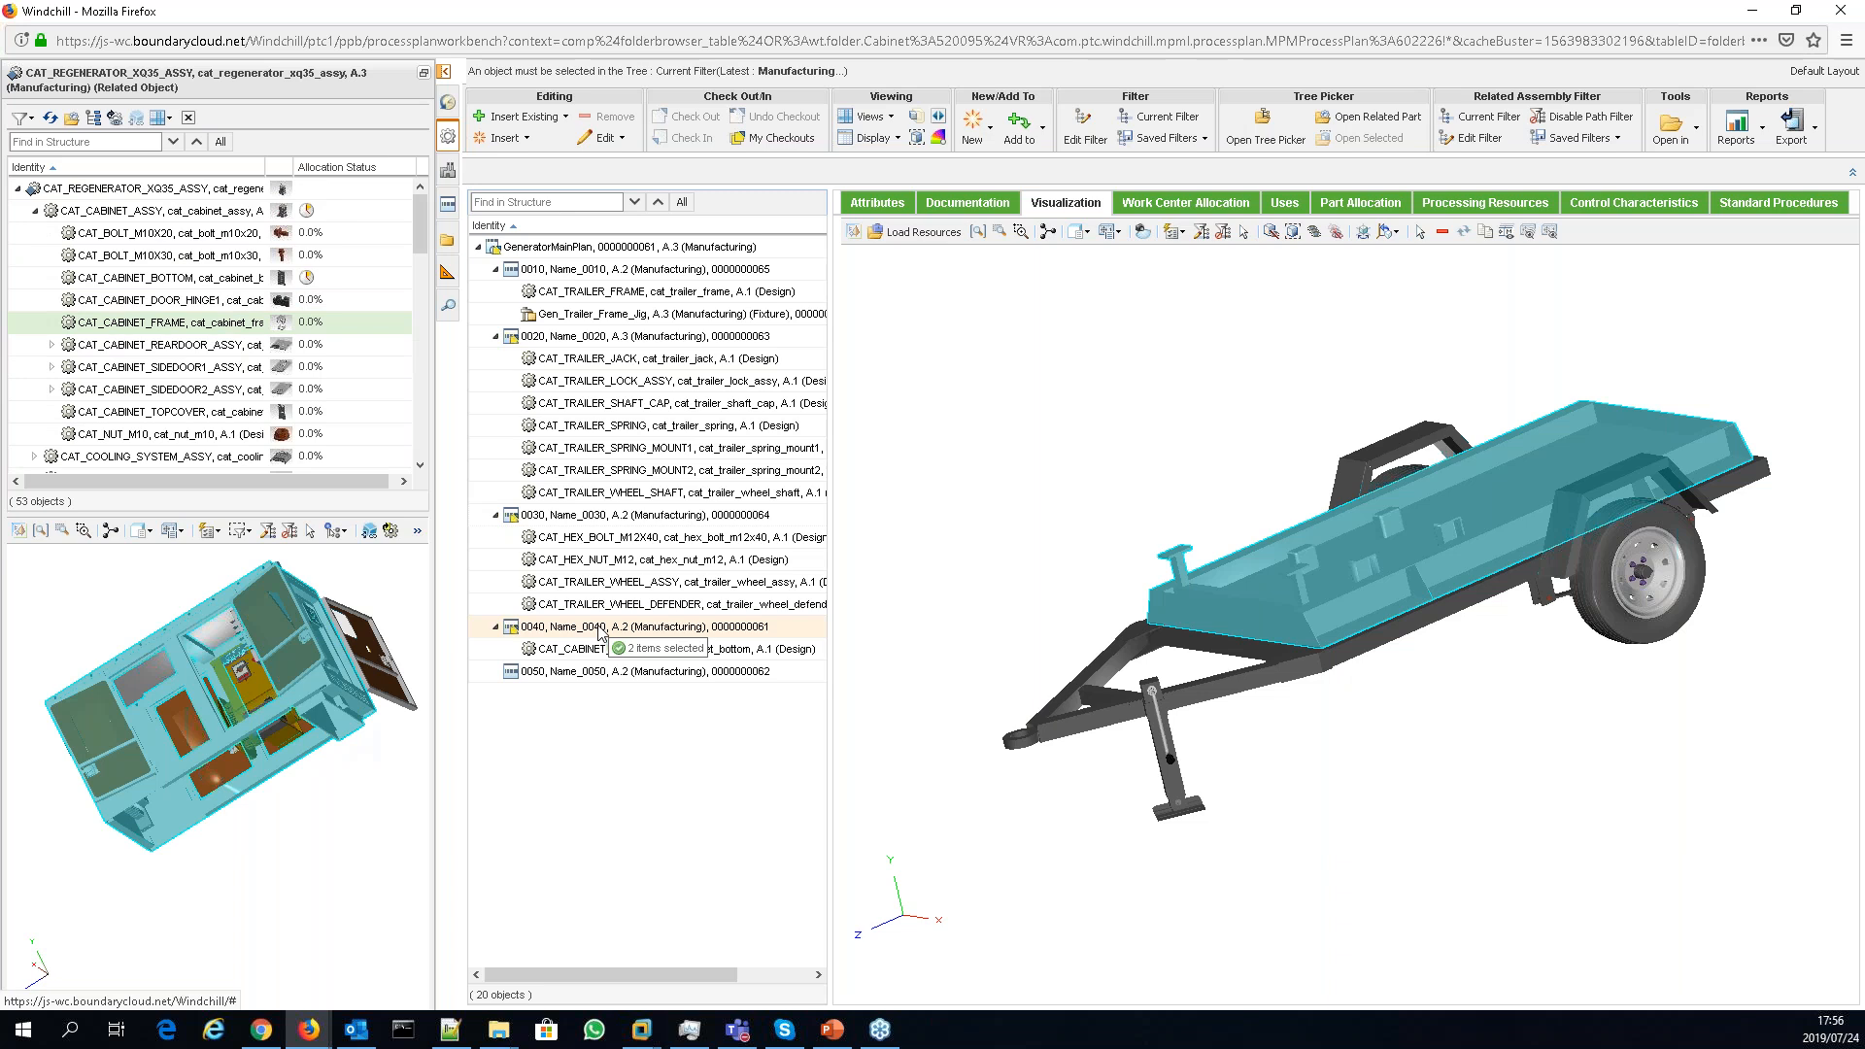
drag(600, 631, 602, 634)
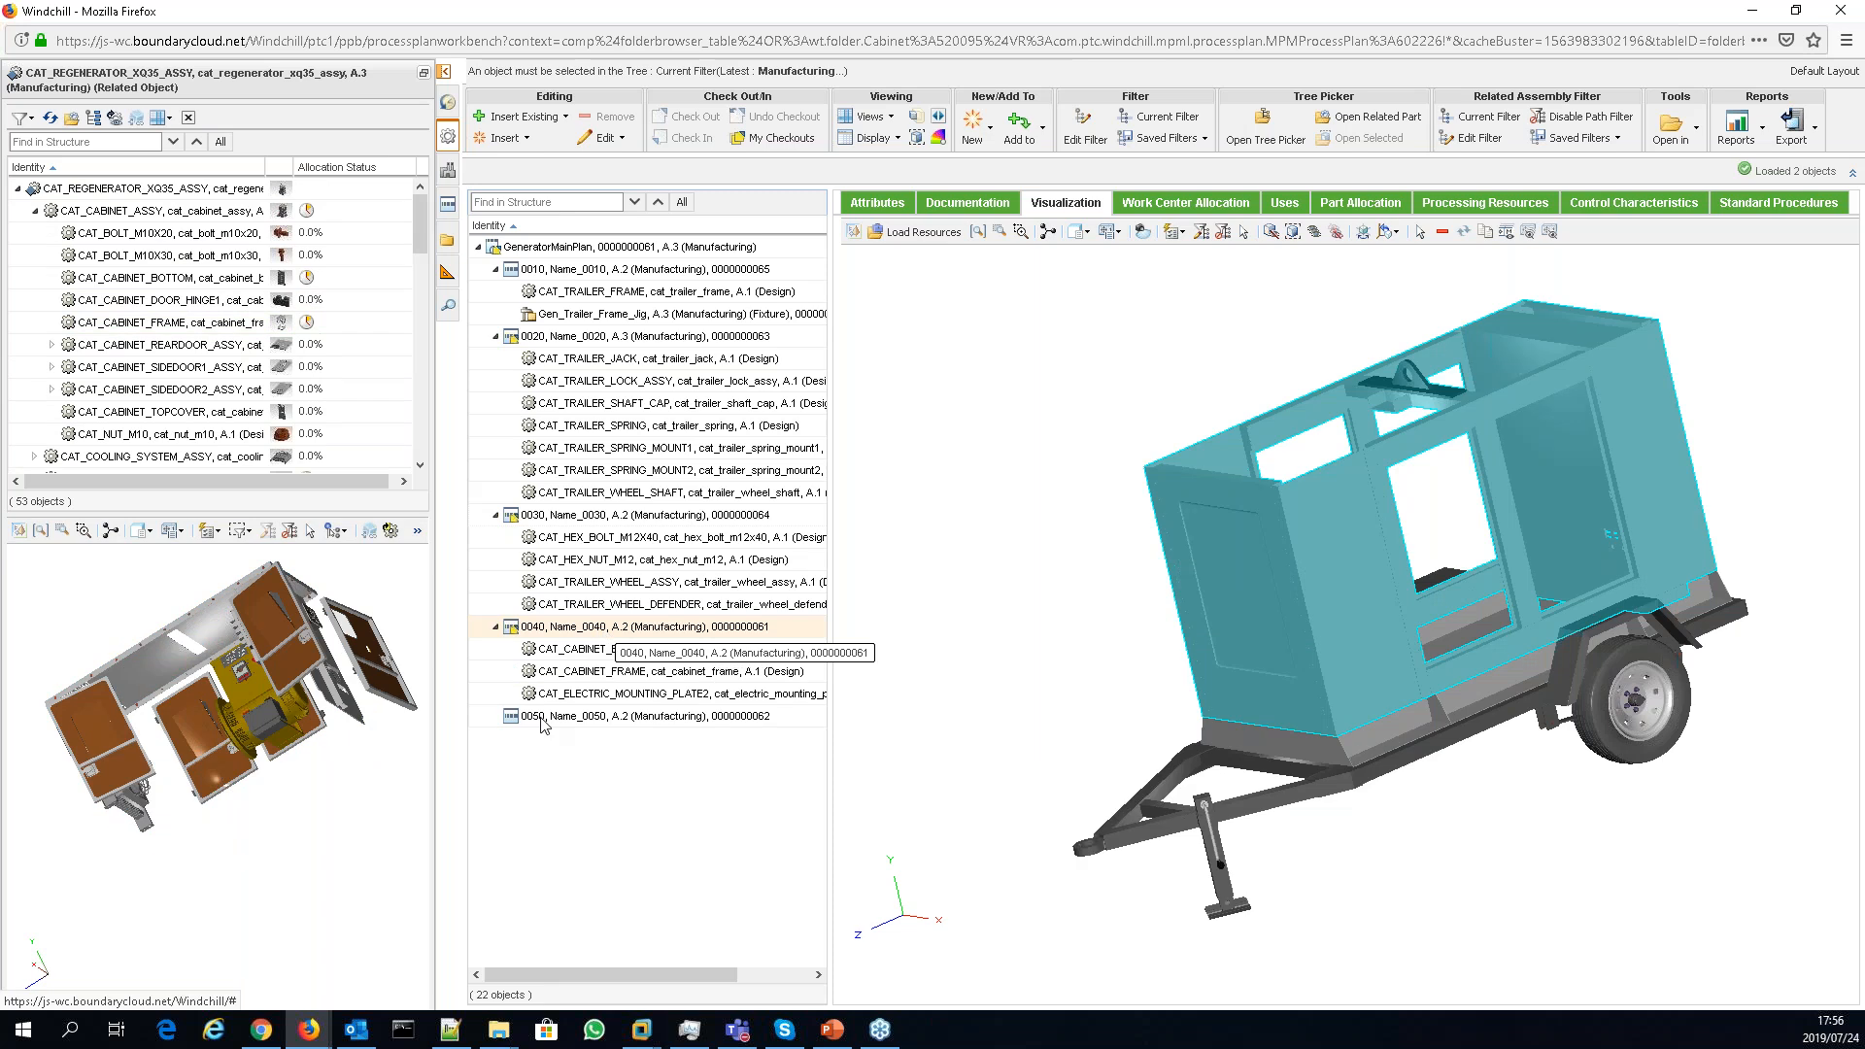
- Allocate CAT_CABINET_TOPCOVER to operation 0040 and highlight all of the operation's parts in the 3D visualization
scroll(180, 331, down, 2)
click(180, 328)
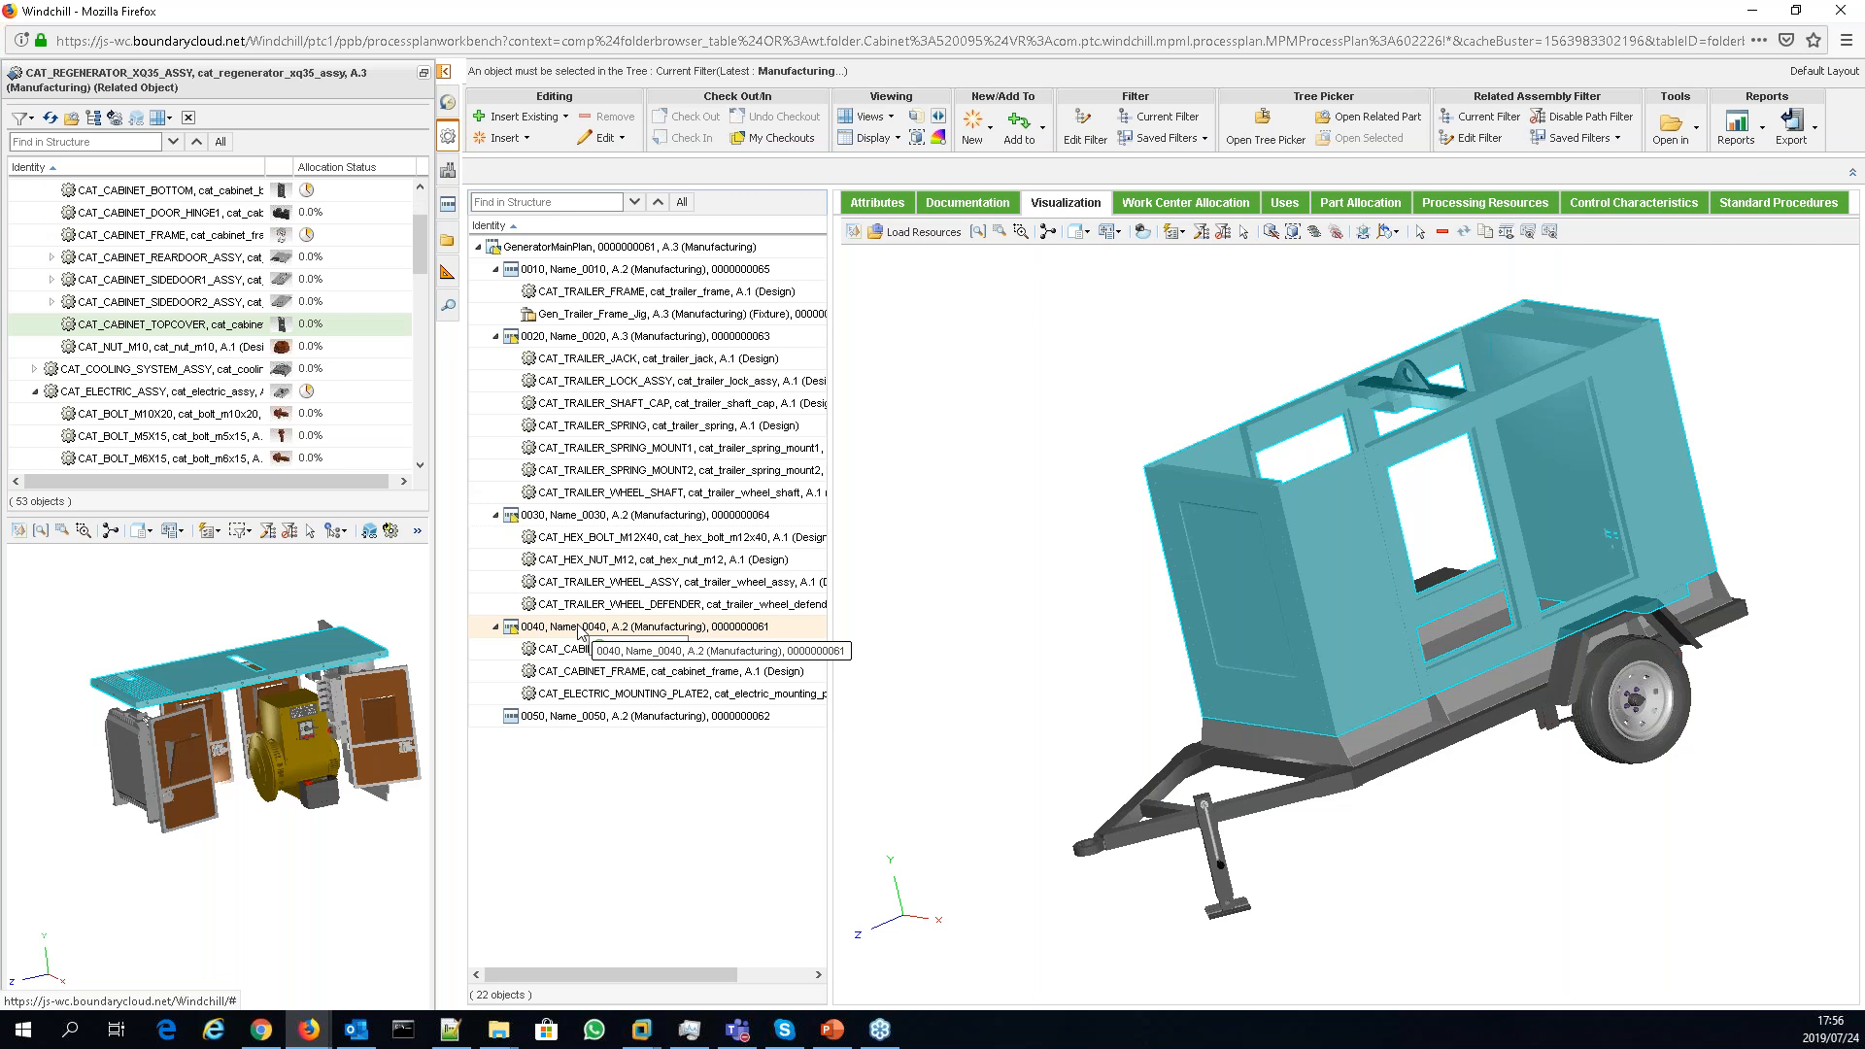
drag(180, 327, 579, 632)
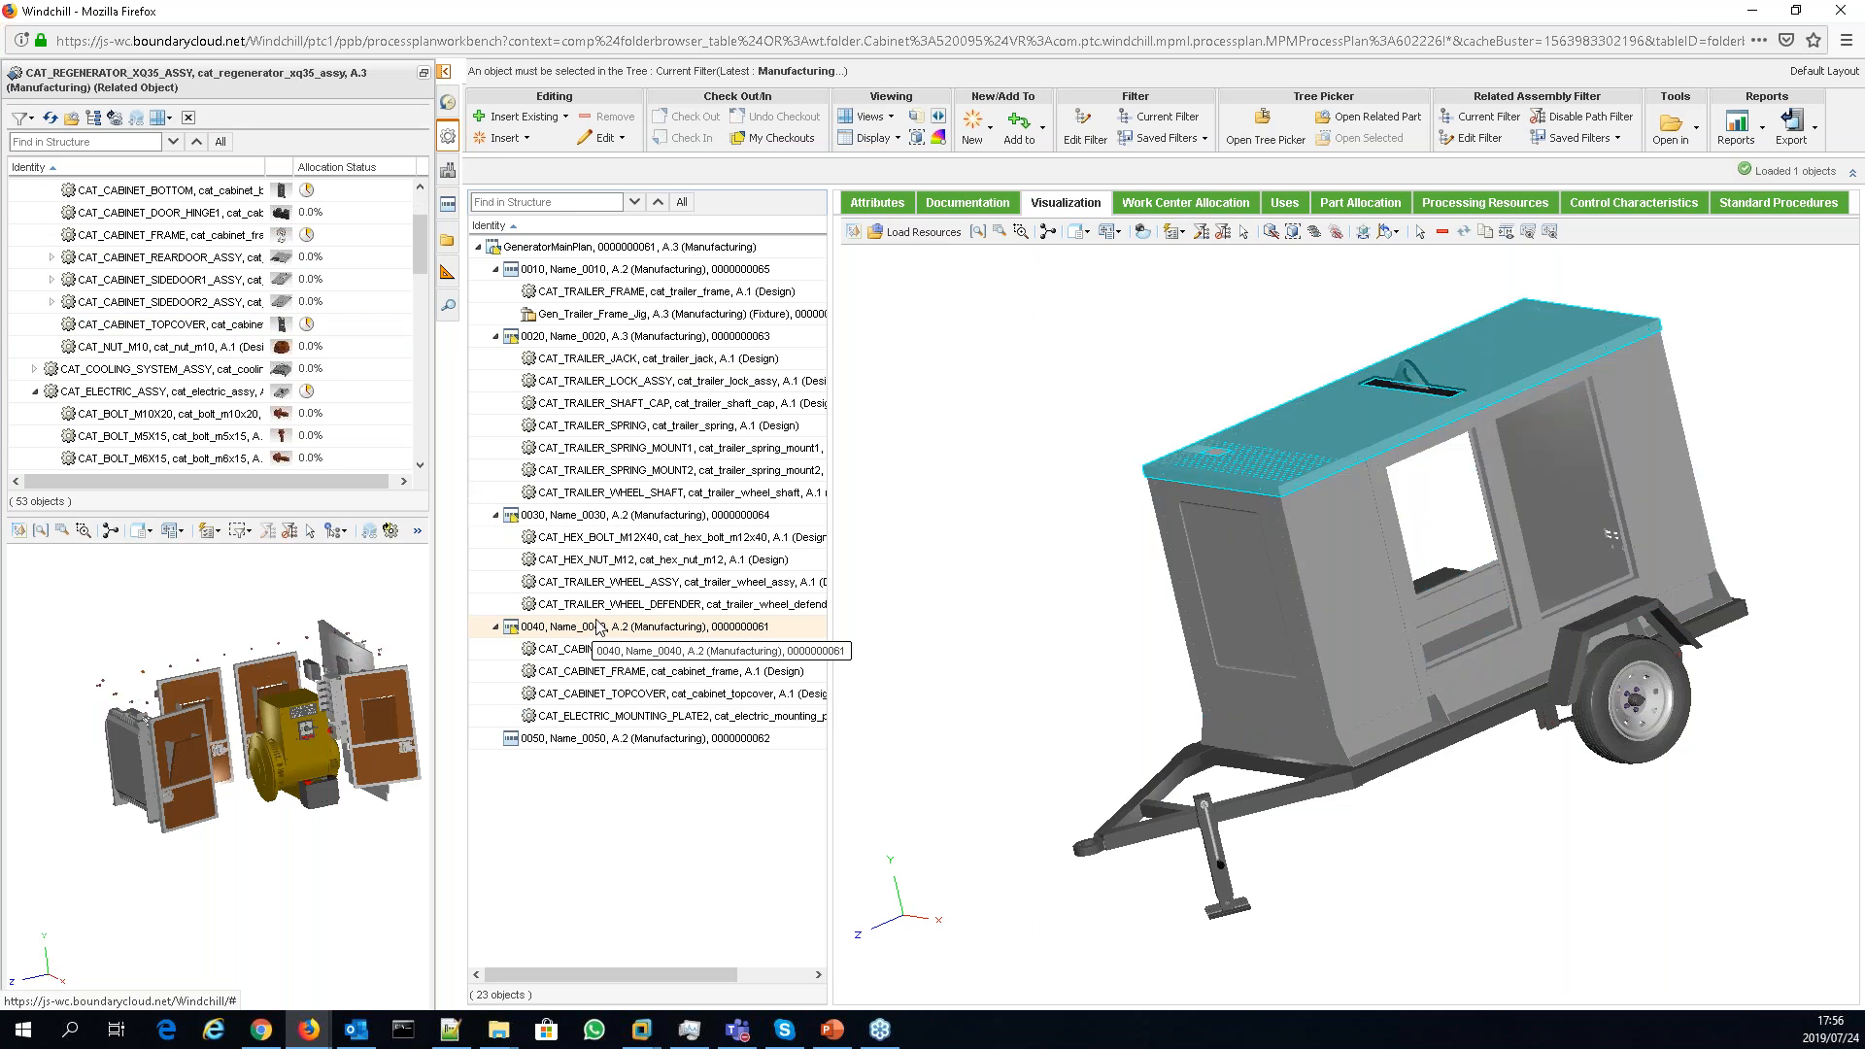
middle_drag(1458, 603, 1525, 622)
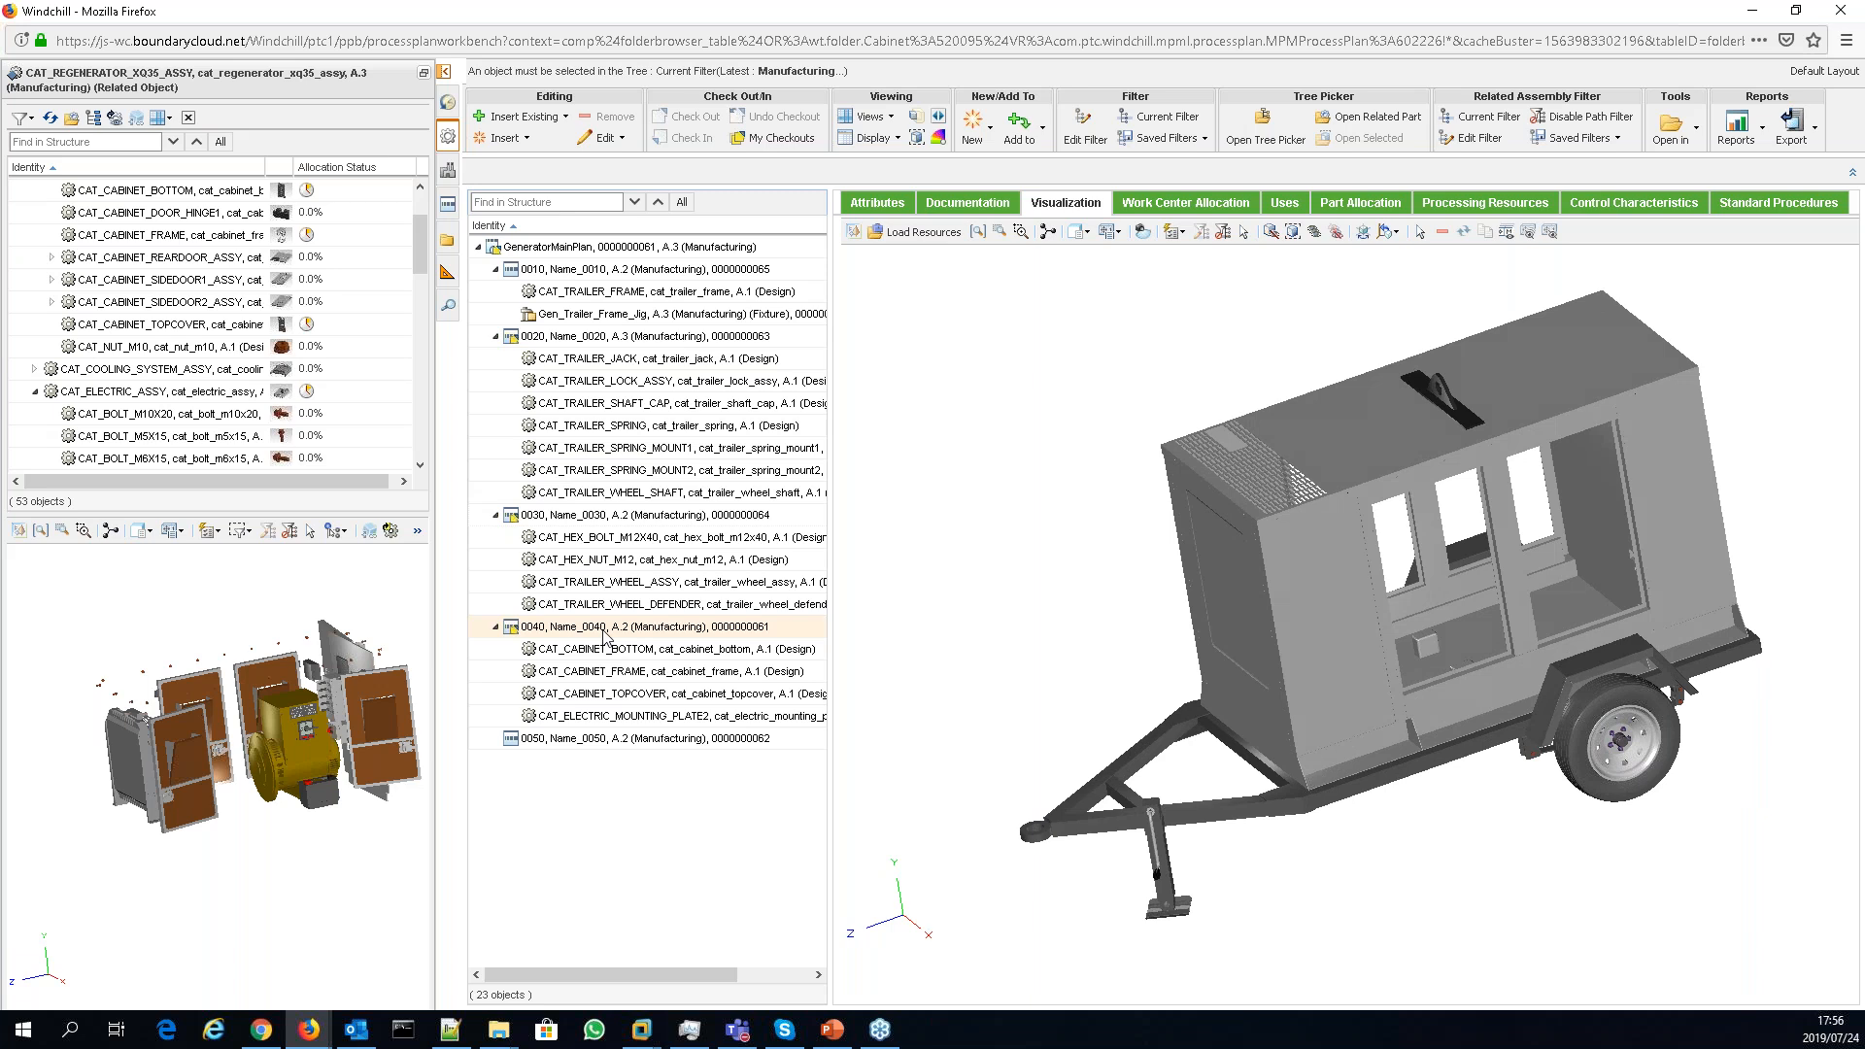
click(605, 629)
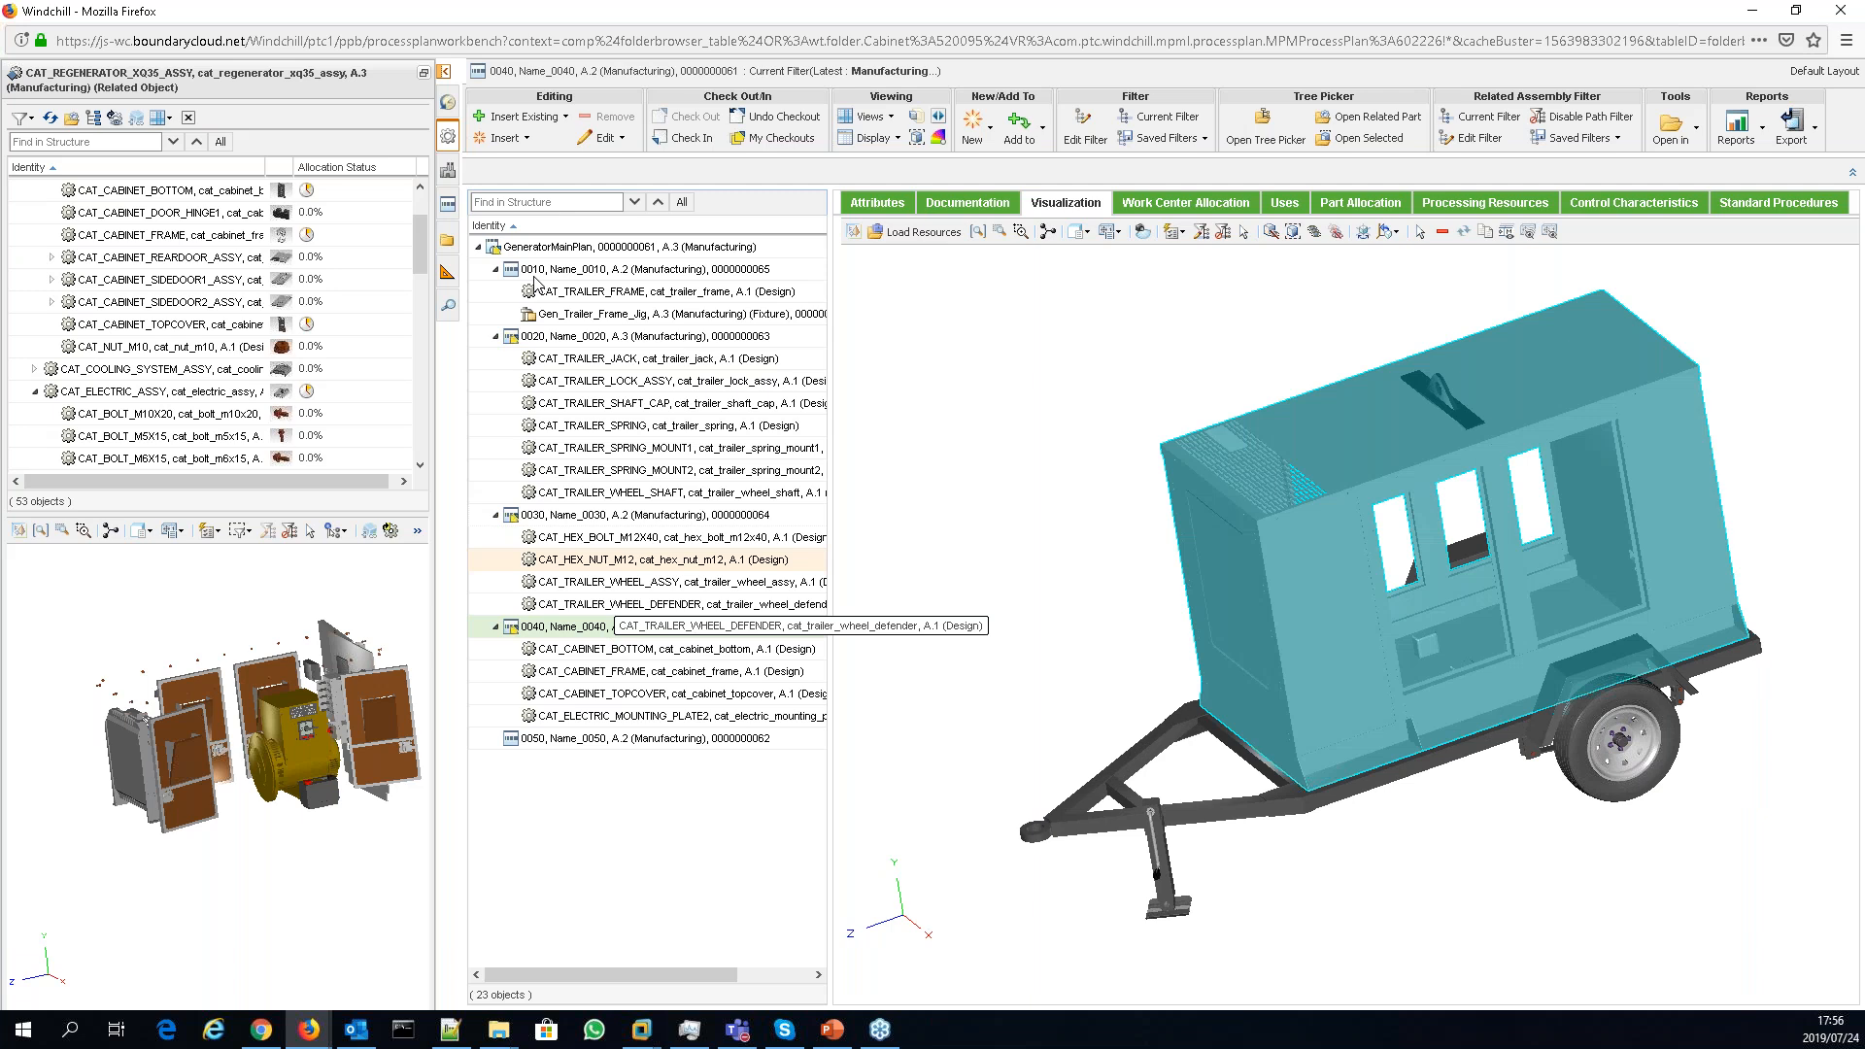
- Hide the related part structure and check in GeneratorMainPlan with operations 0020, 0030 and 0040, applying the check-in to all
click(444, 72)
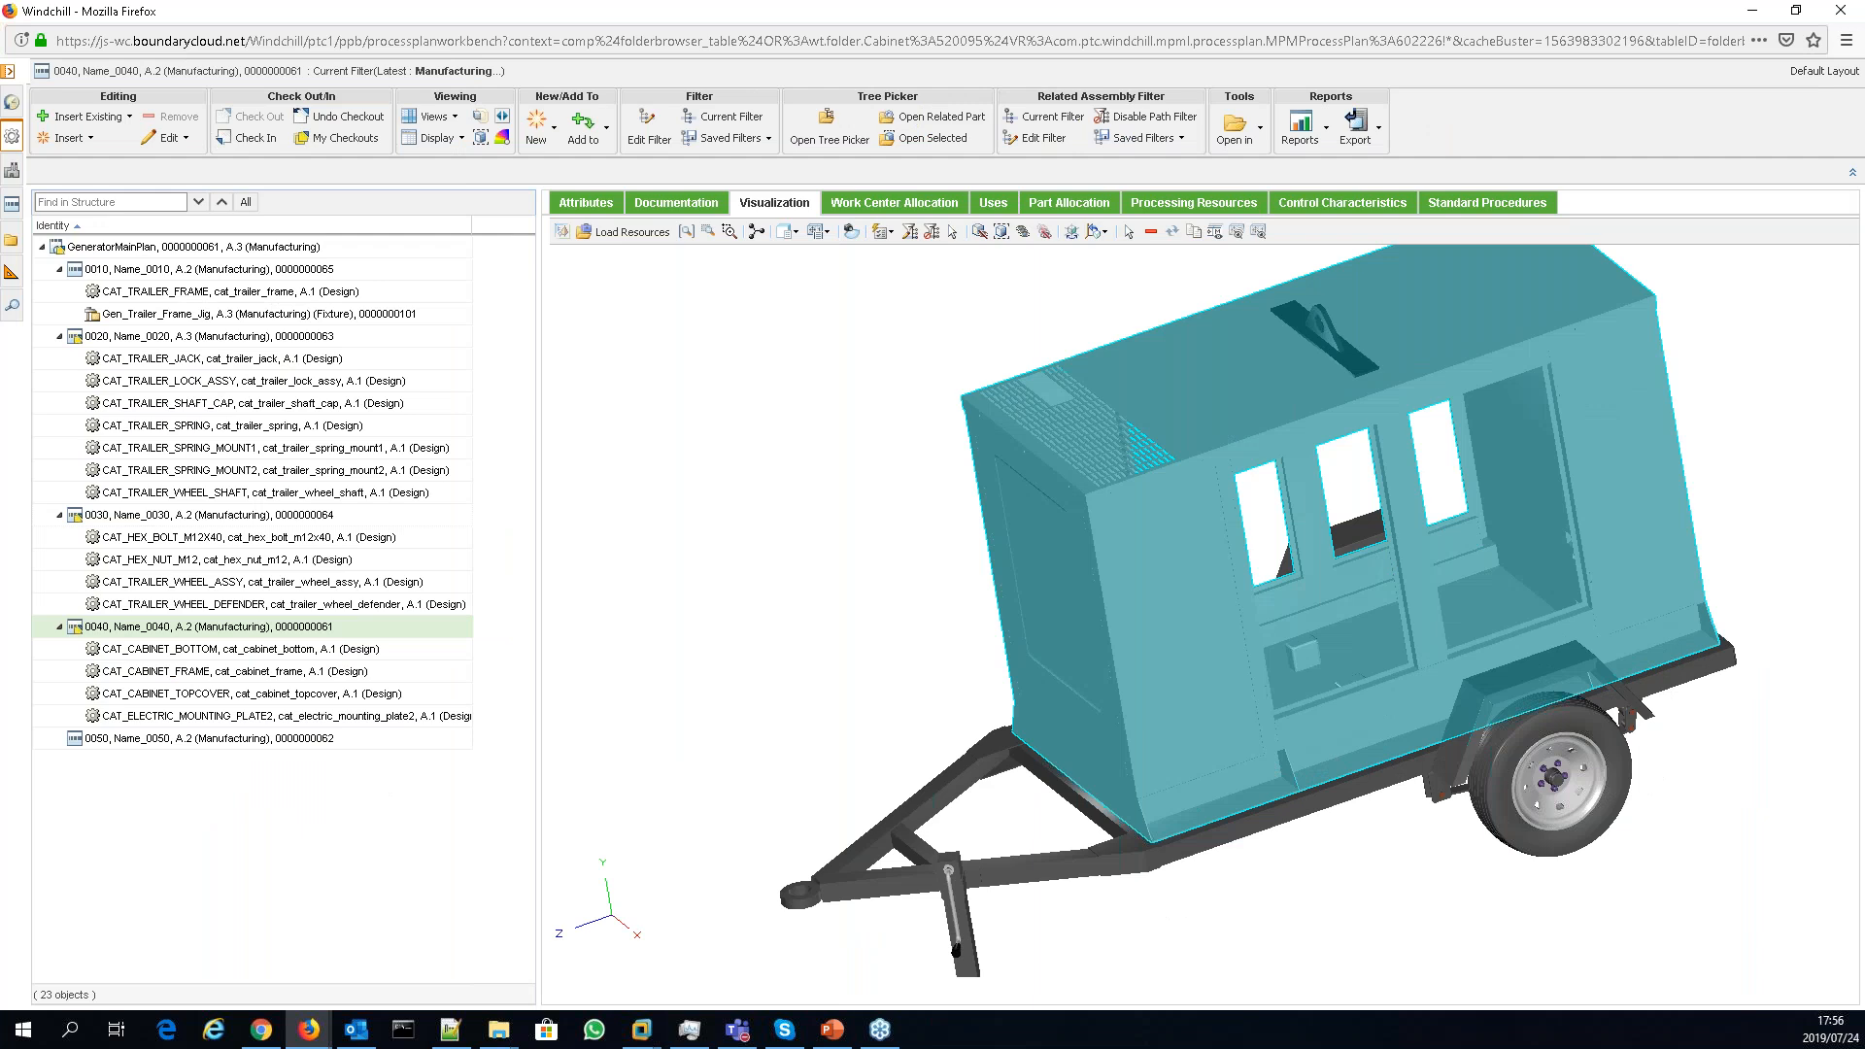
click(191, 249)
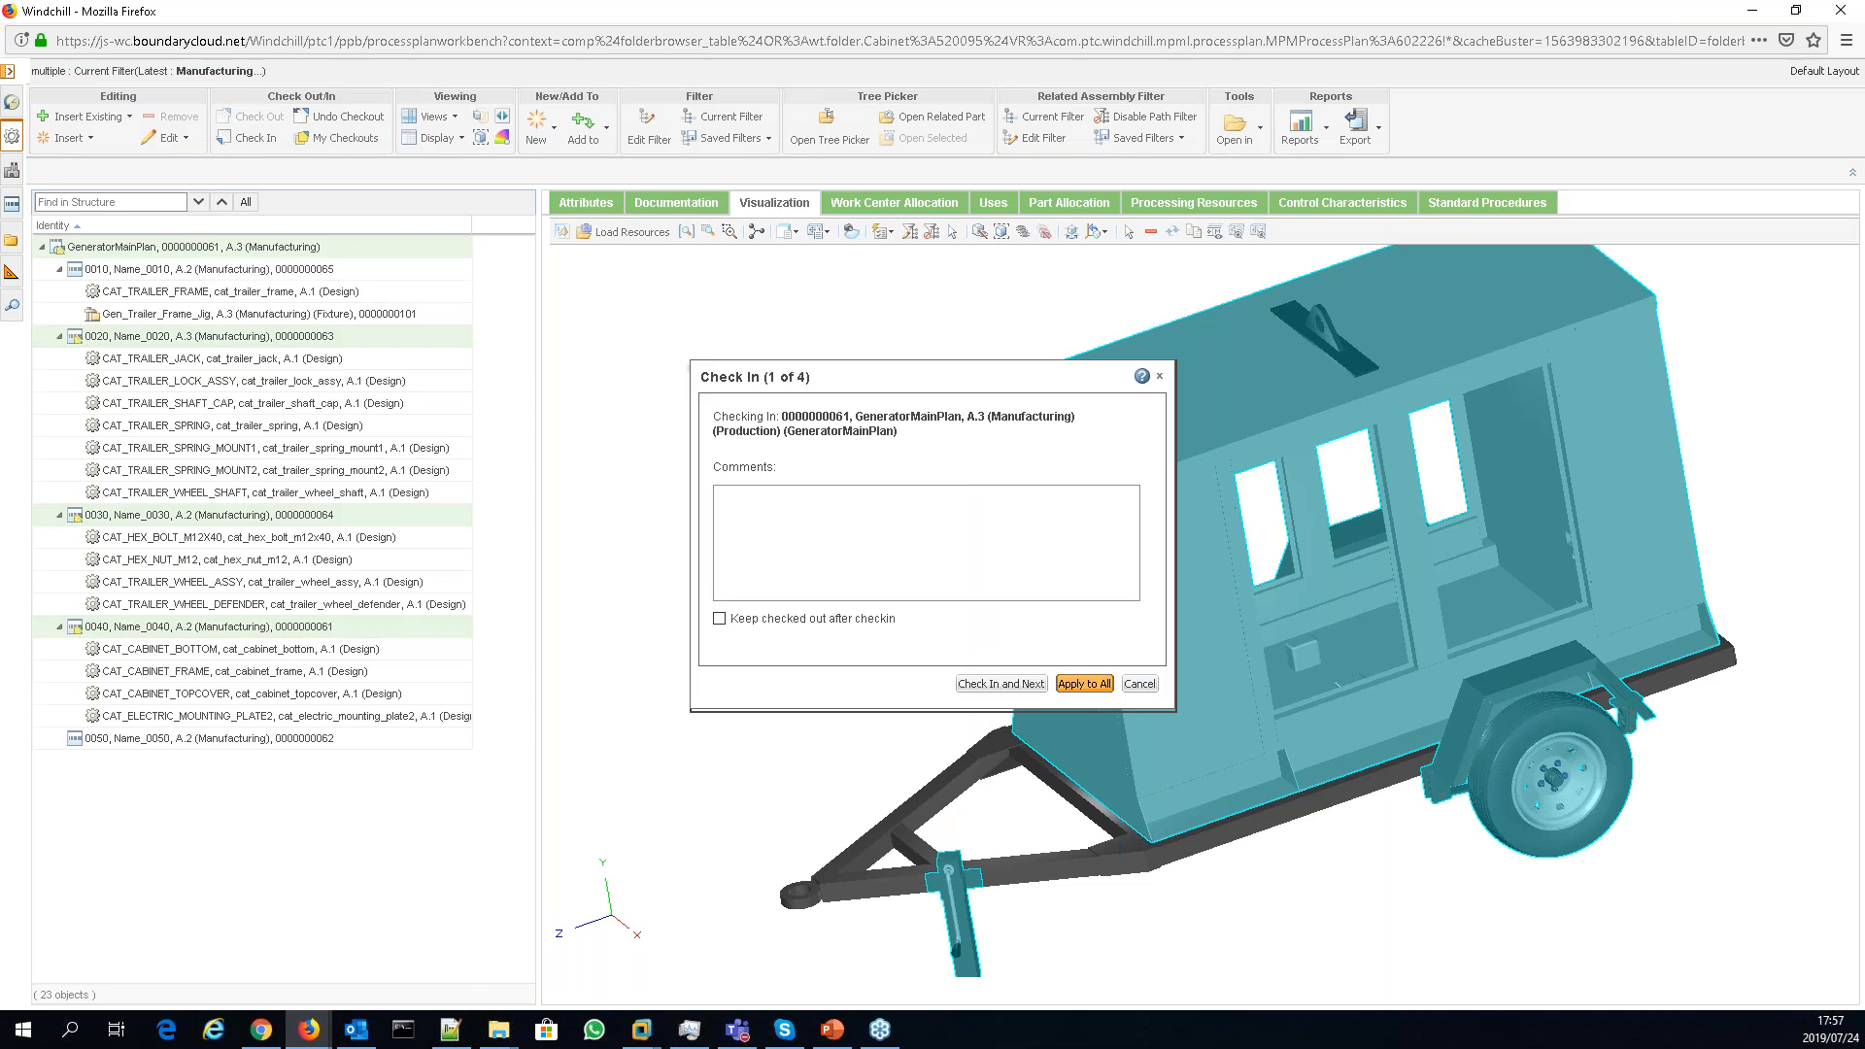
key(Return)
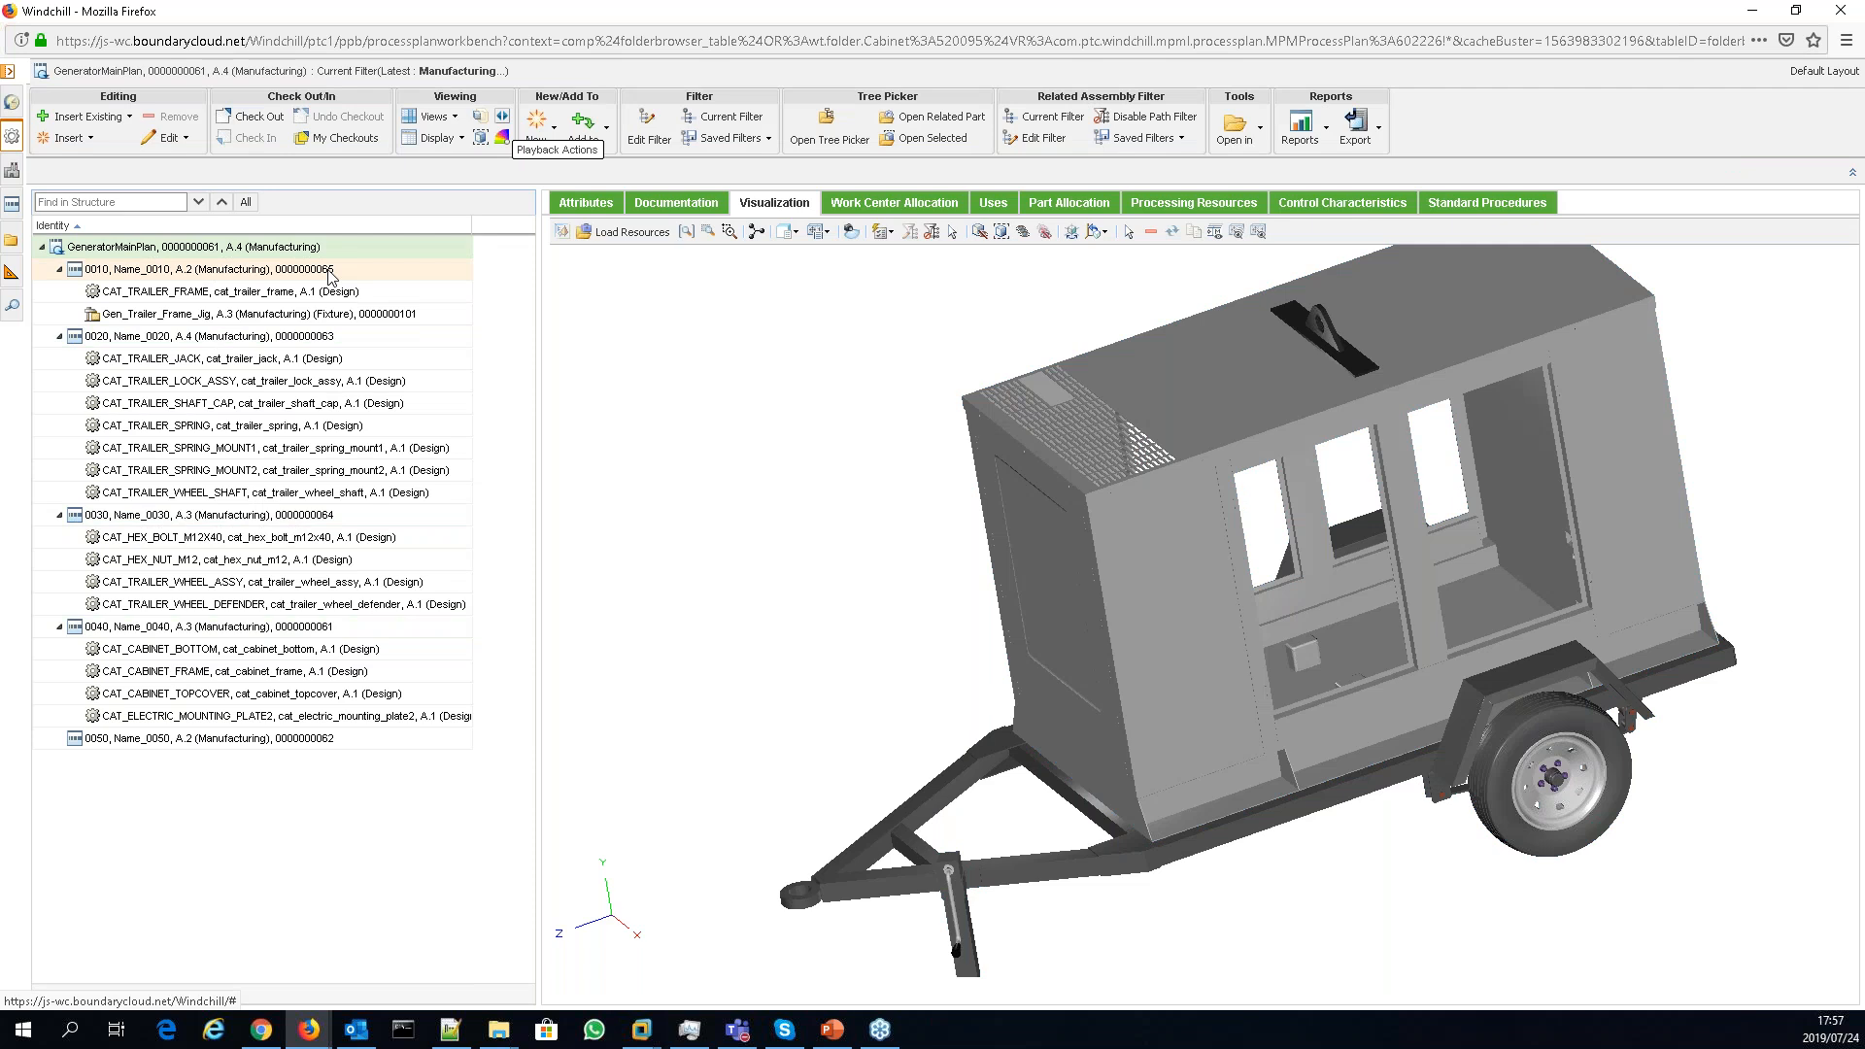
- Step through the assembly playback from operation 0010 to 0030 and highlight operation 0020's parts in the model
click(328, 271)
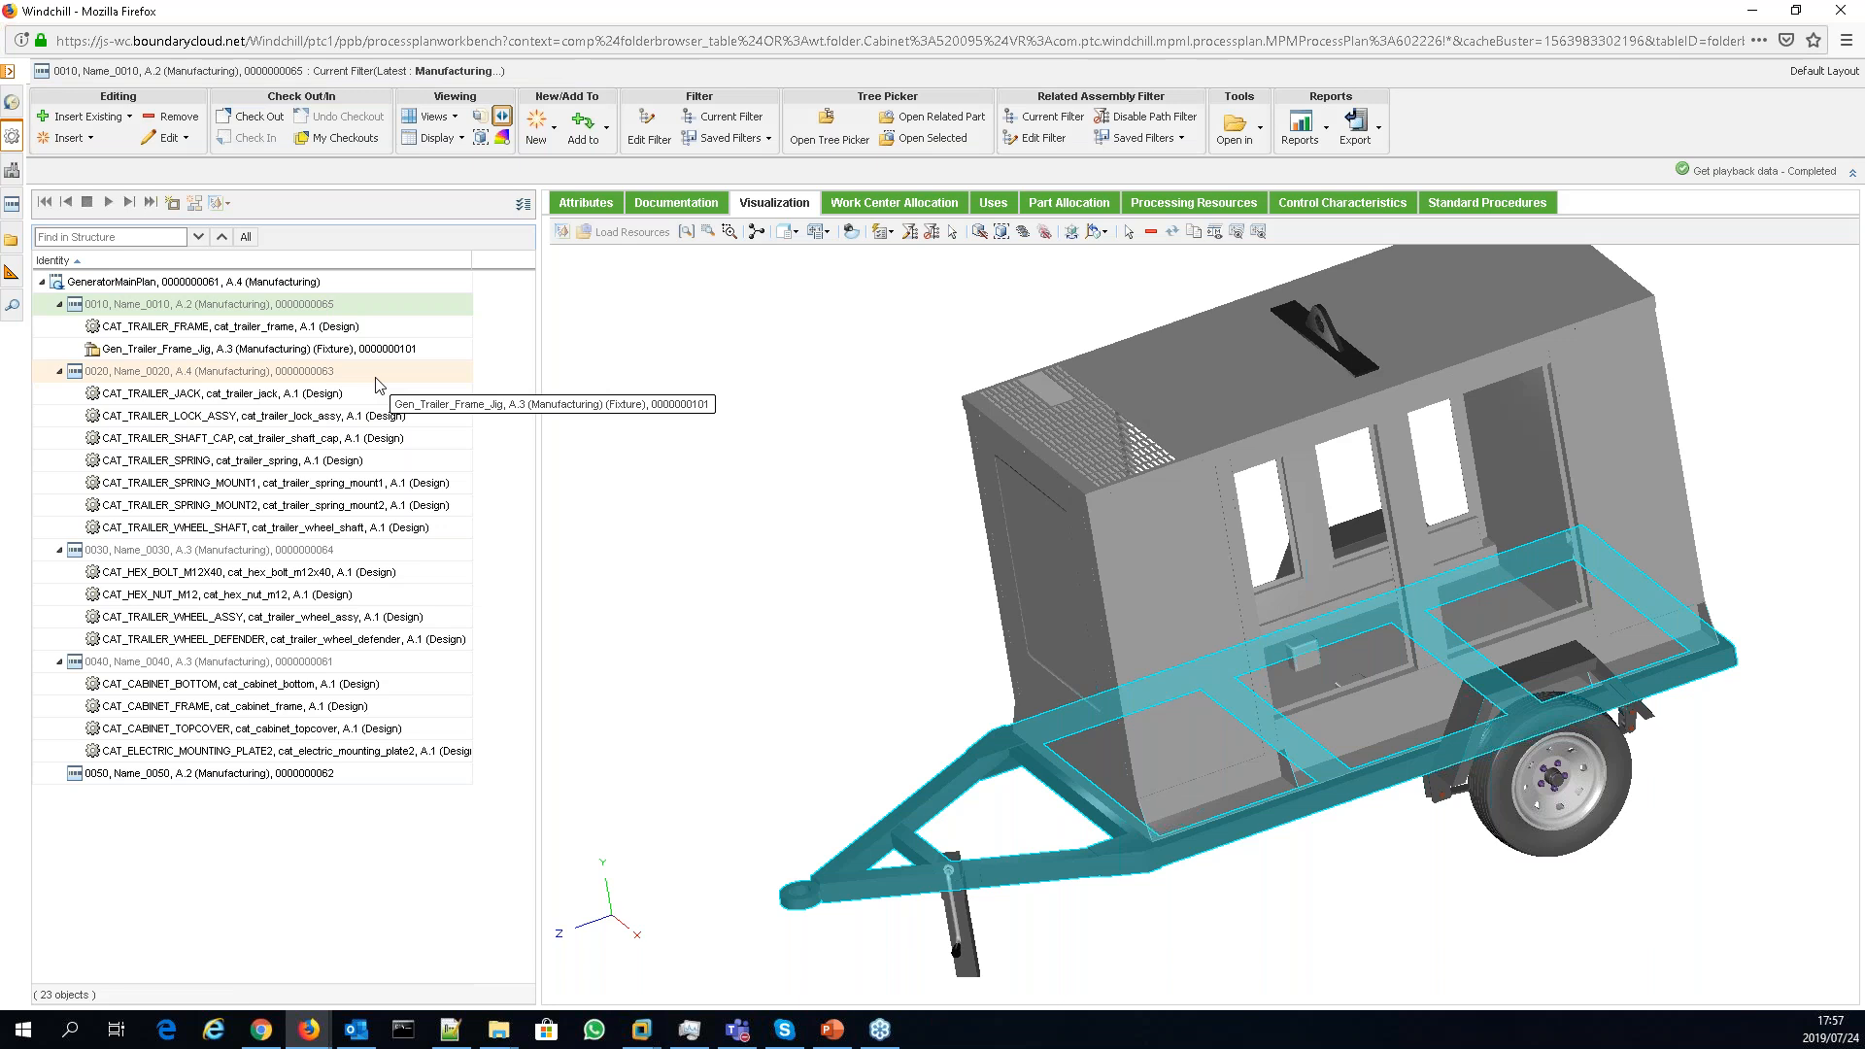
click(130, 202)
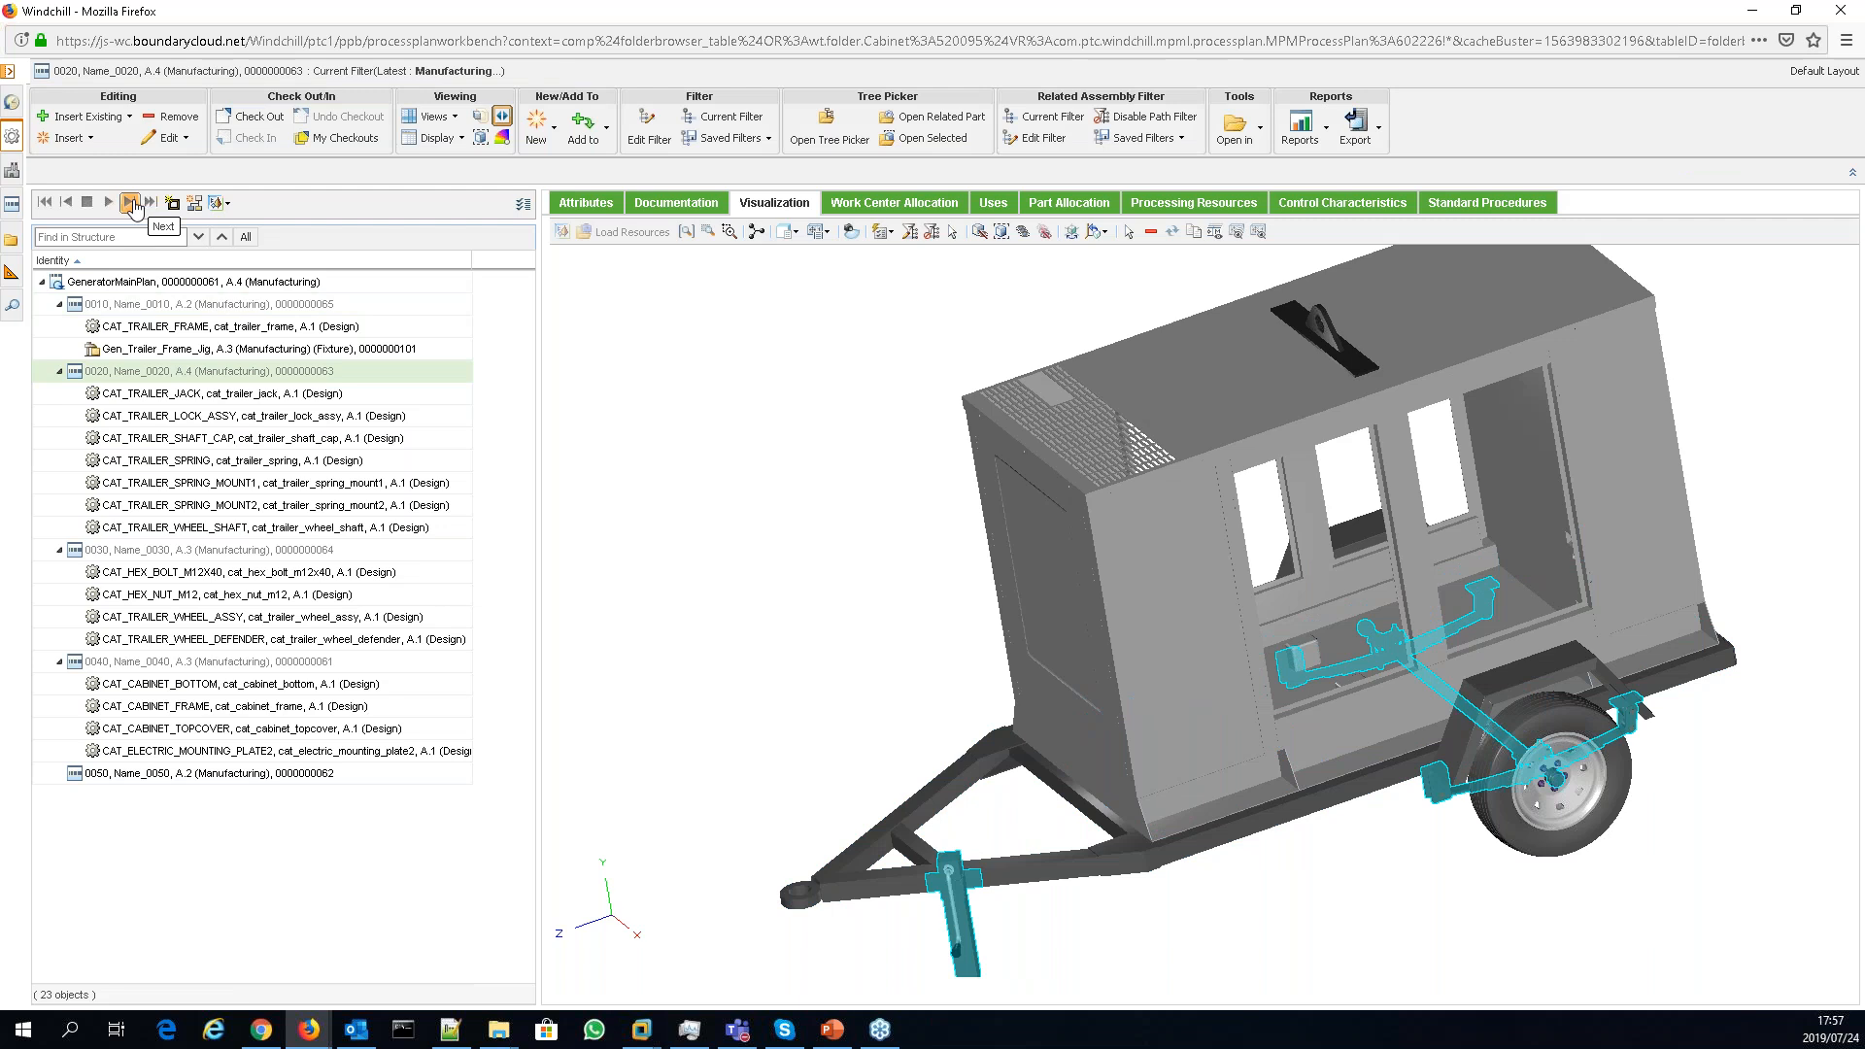
click(132, 204)
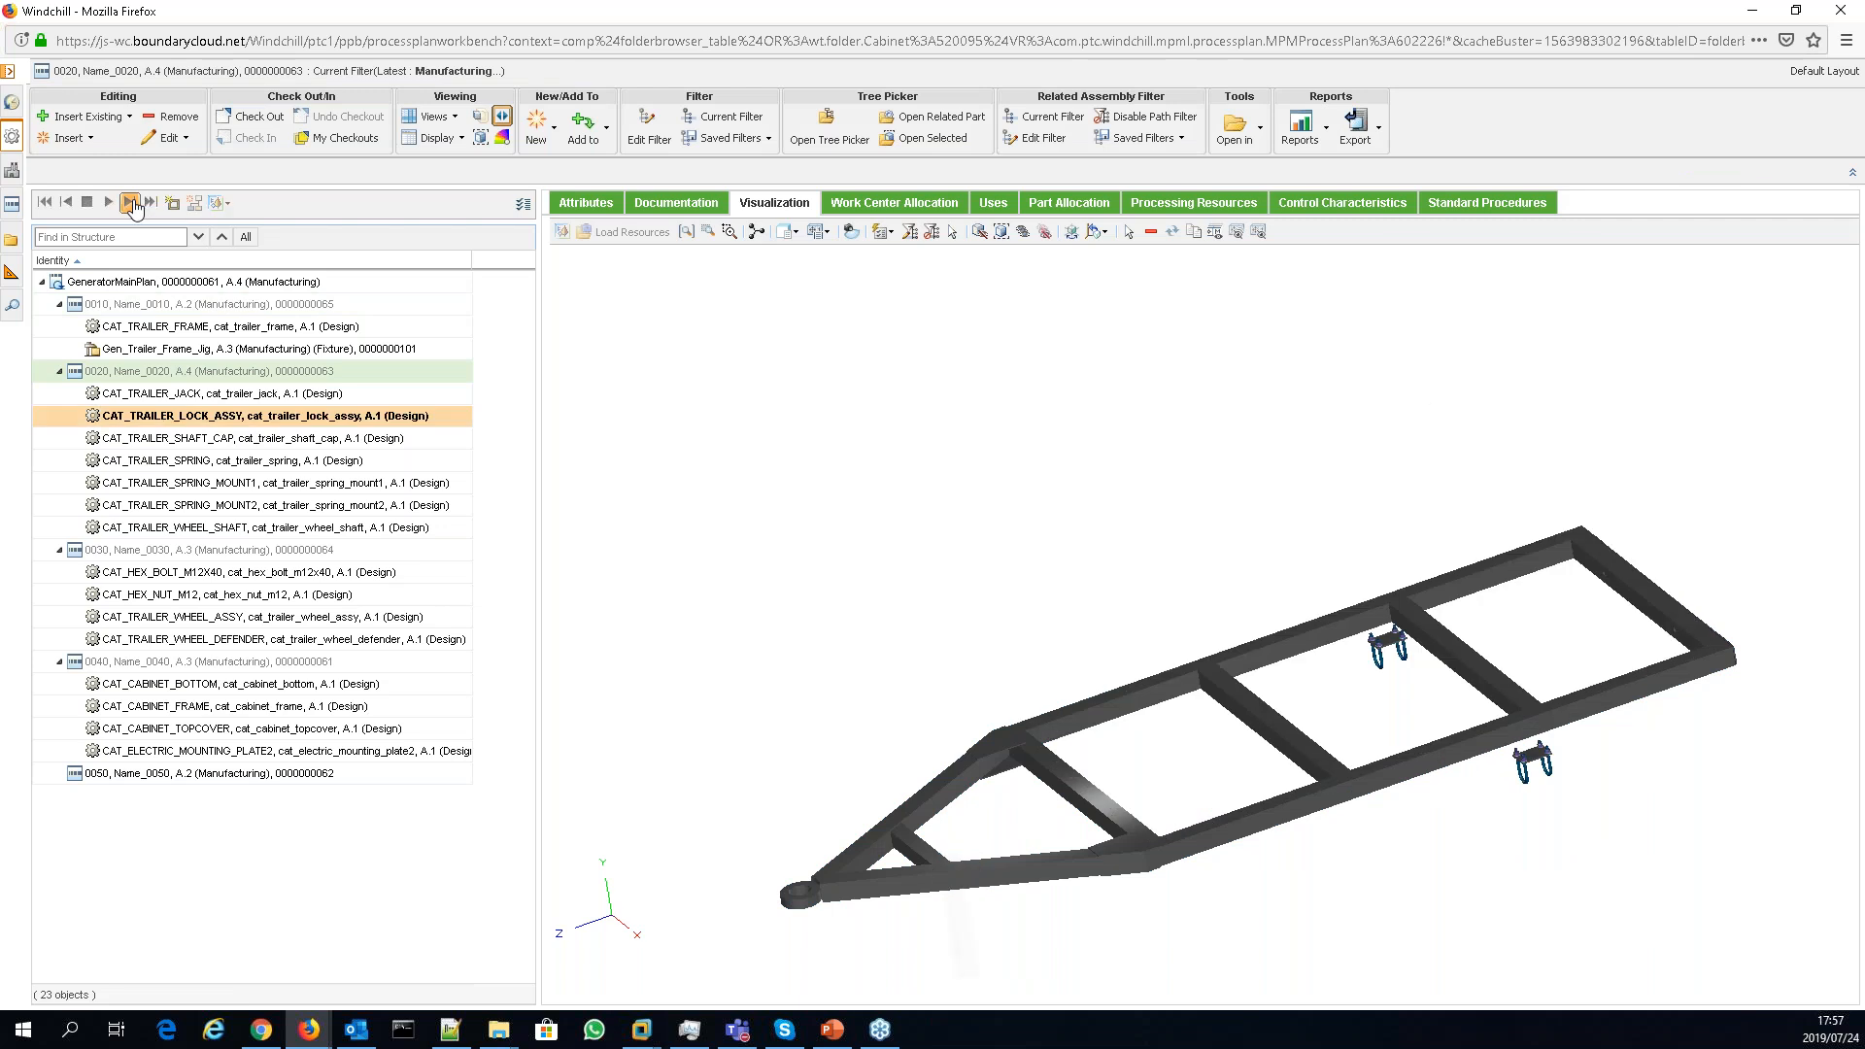
click(132, 204)
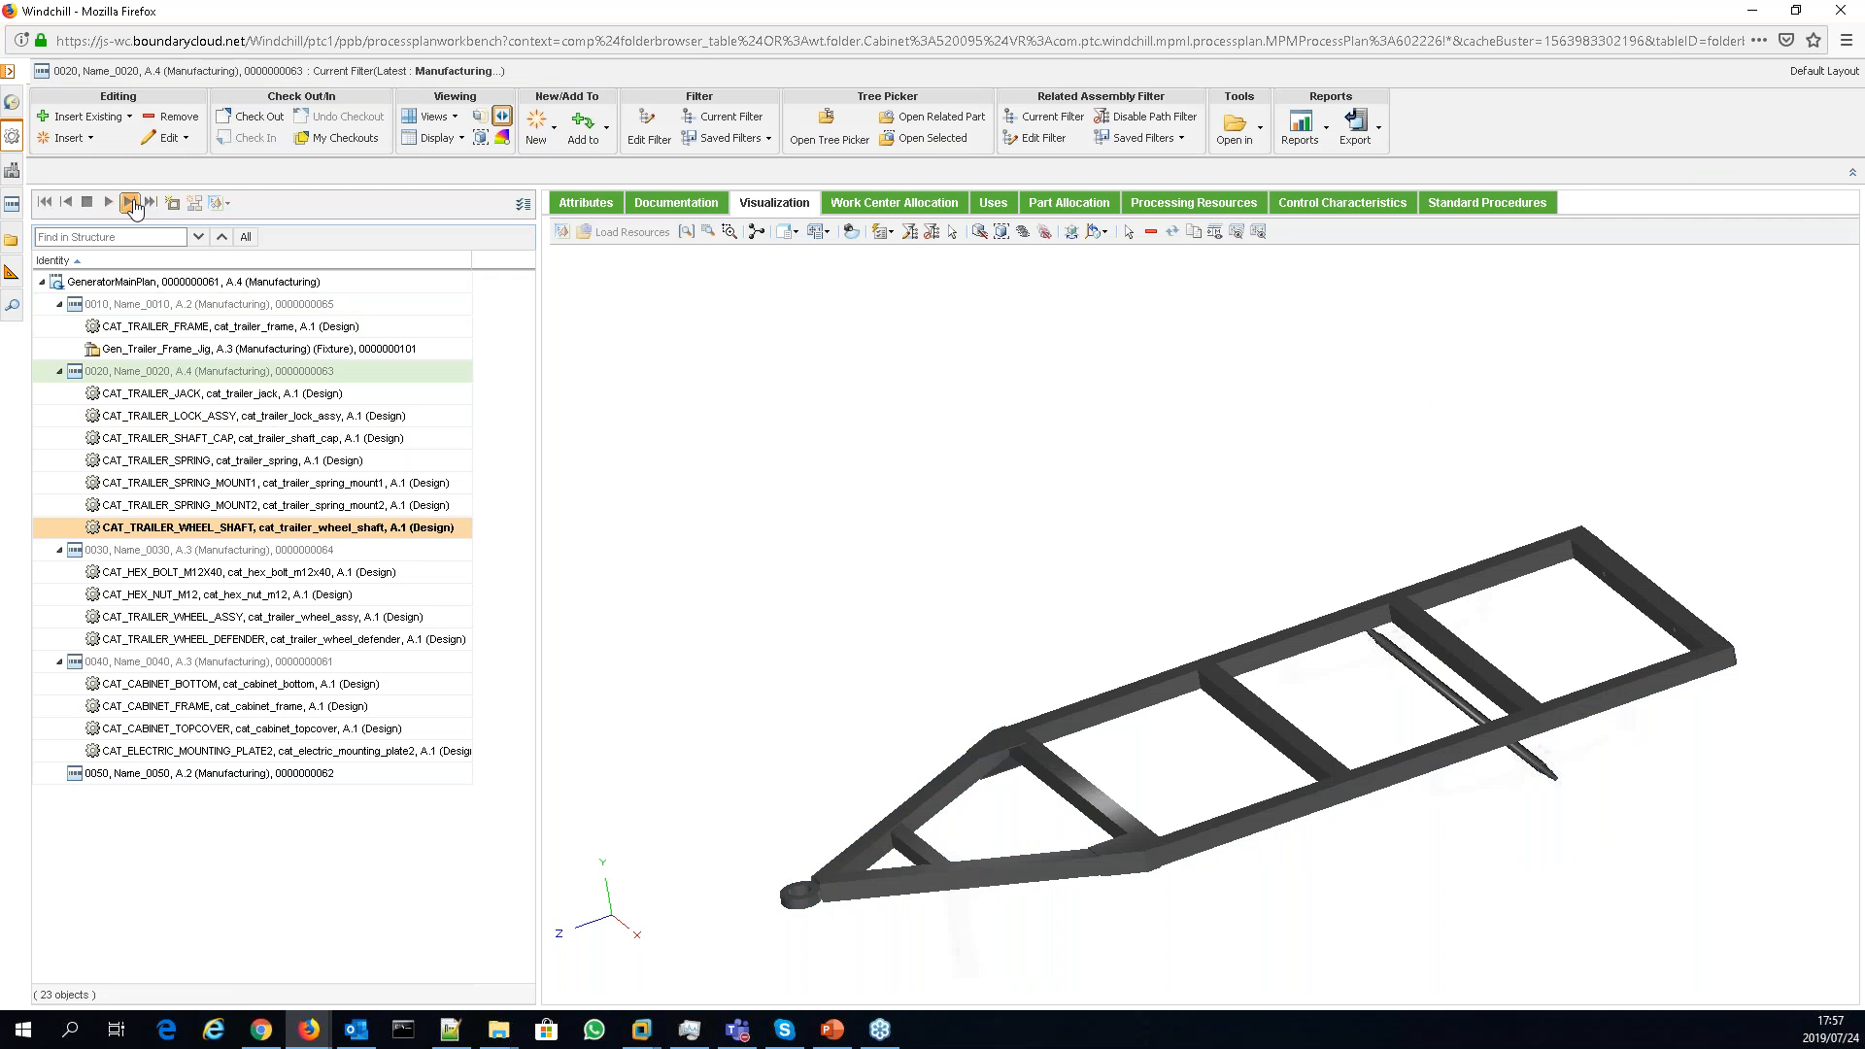
click(132, 204)
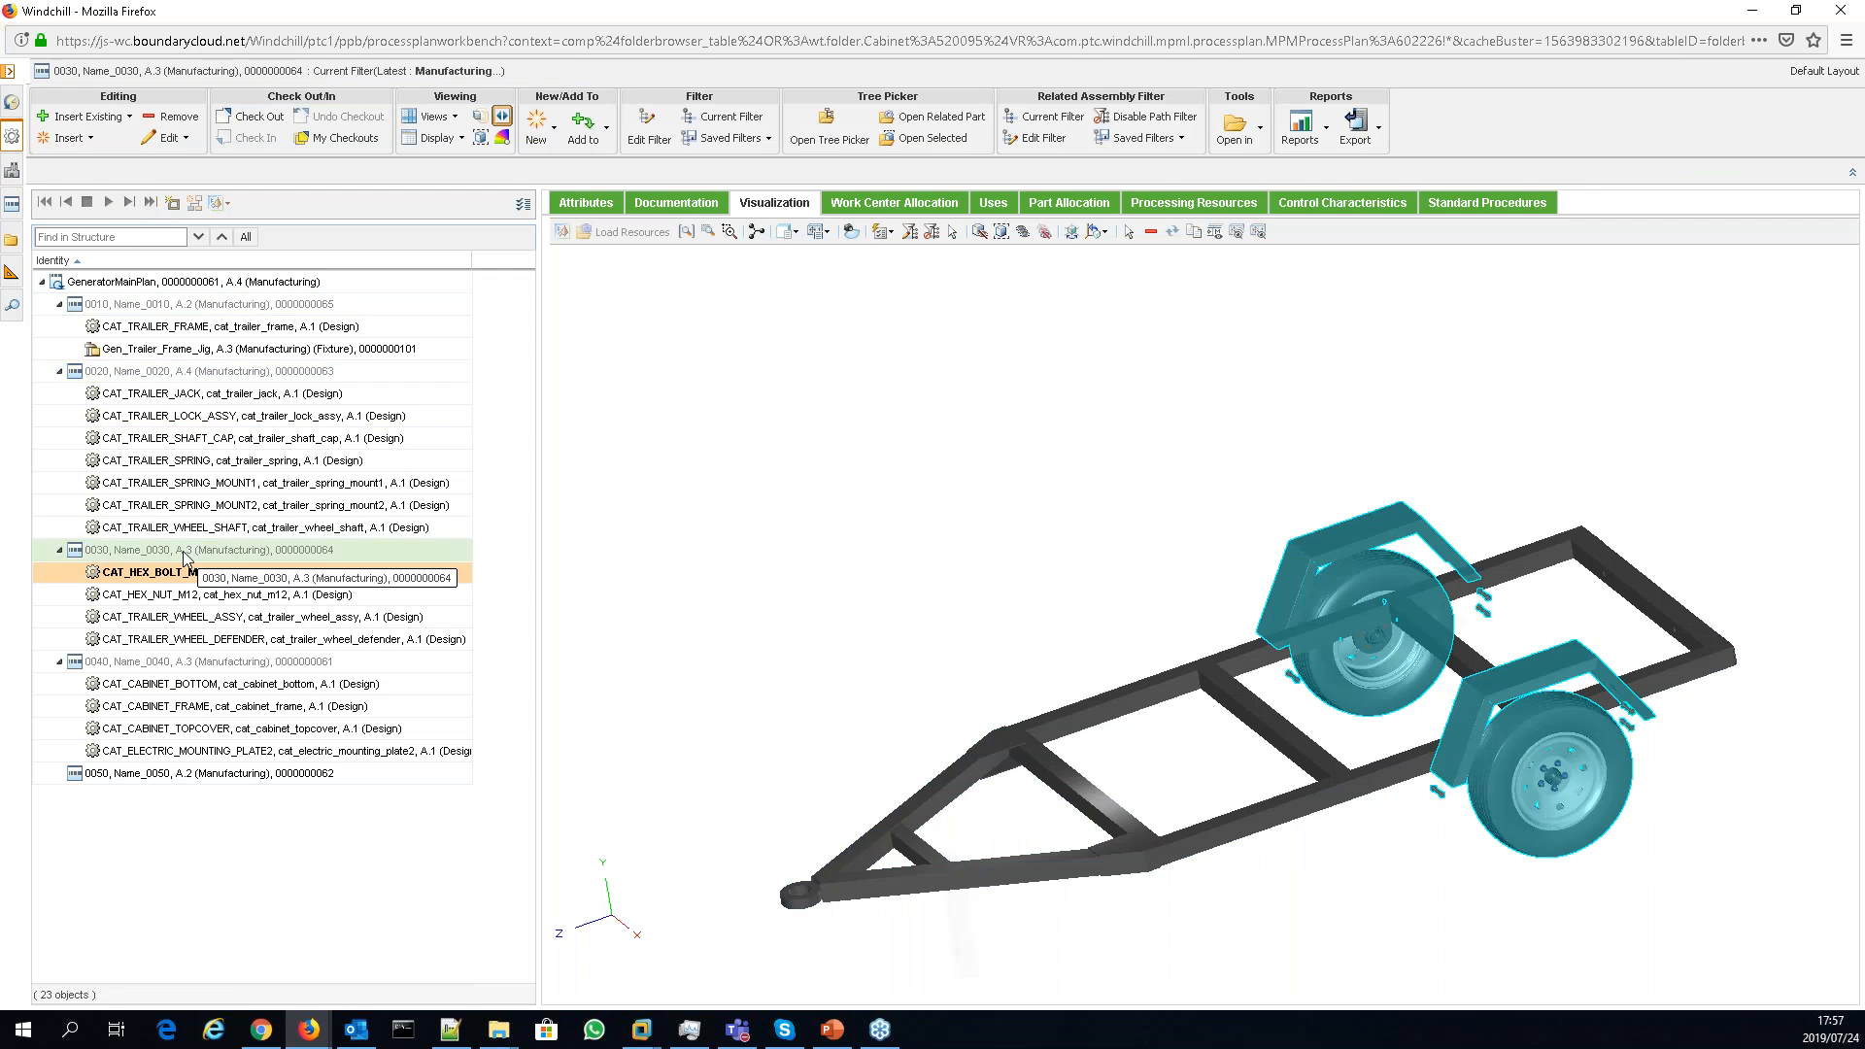
click(186, 372)
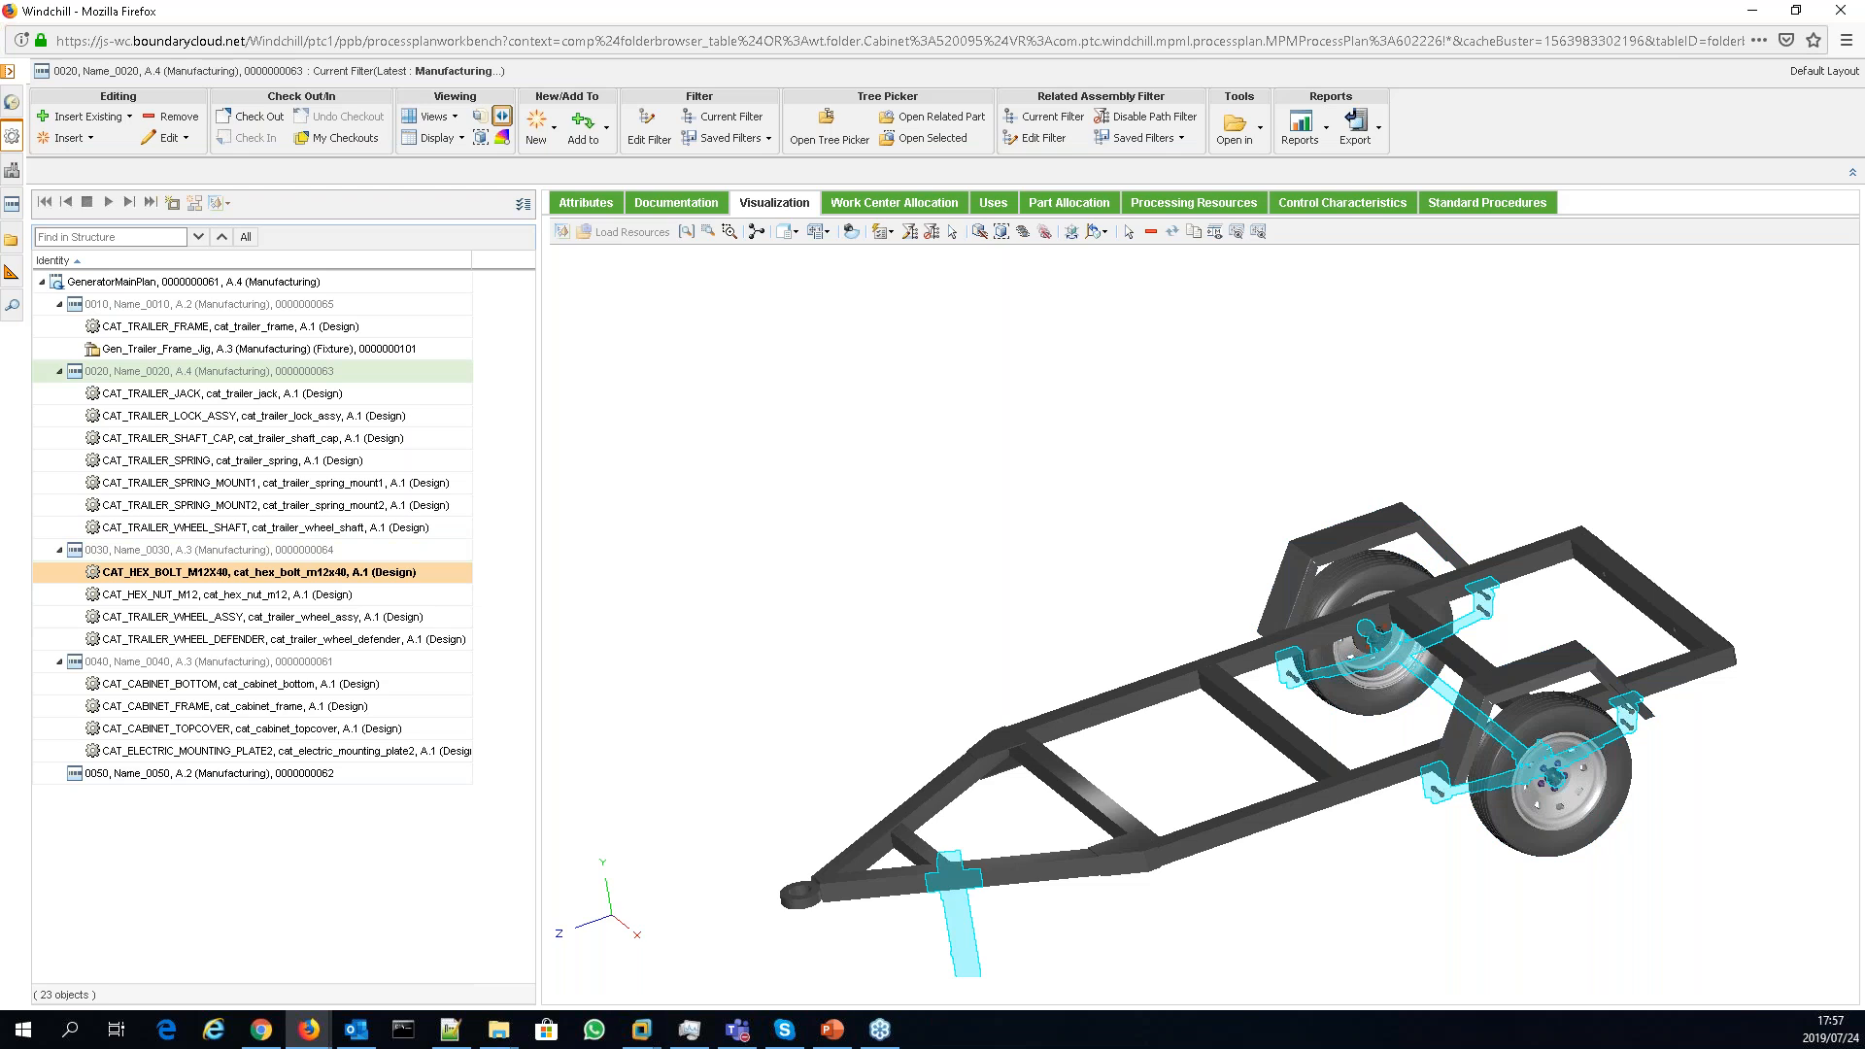
- Color-code the model by operation, highlight the parts of operations 0010, 0020 and 0030, and leave playback mode
click(502, 137)
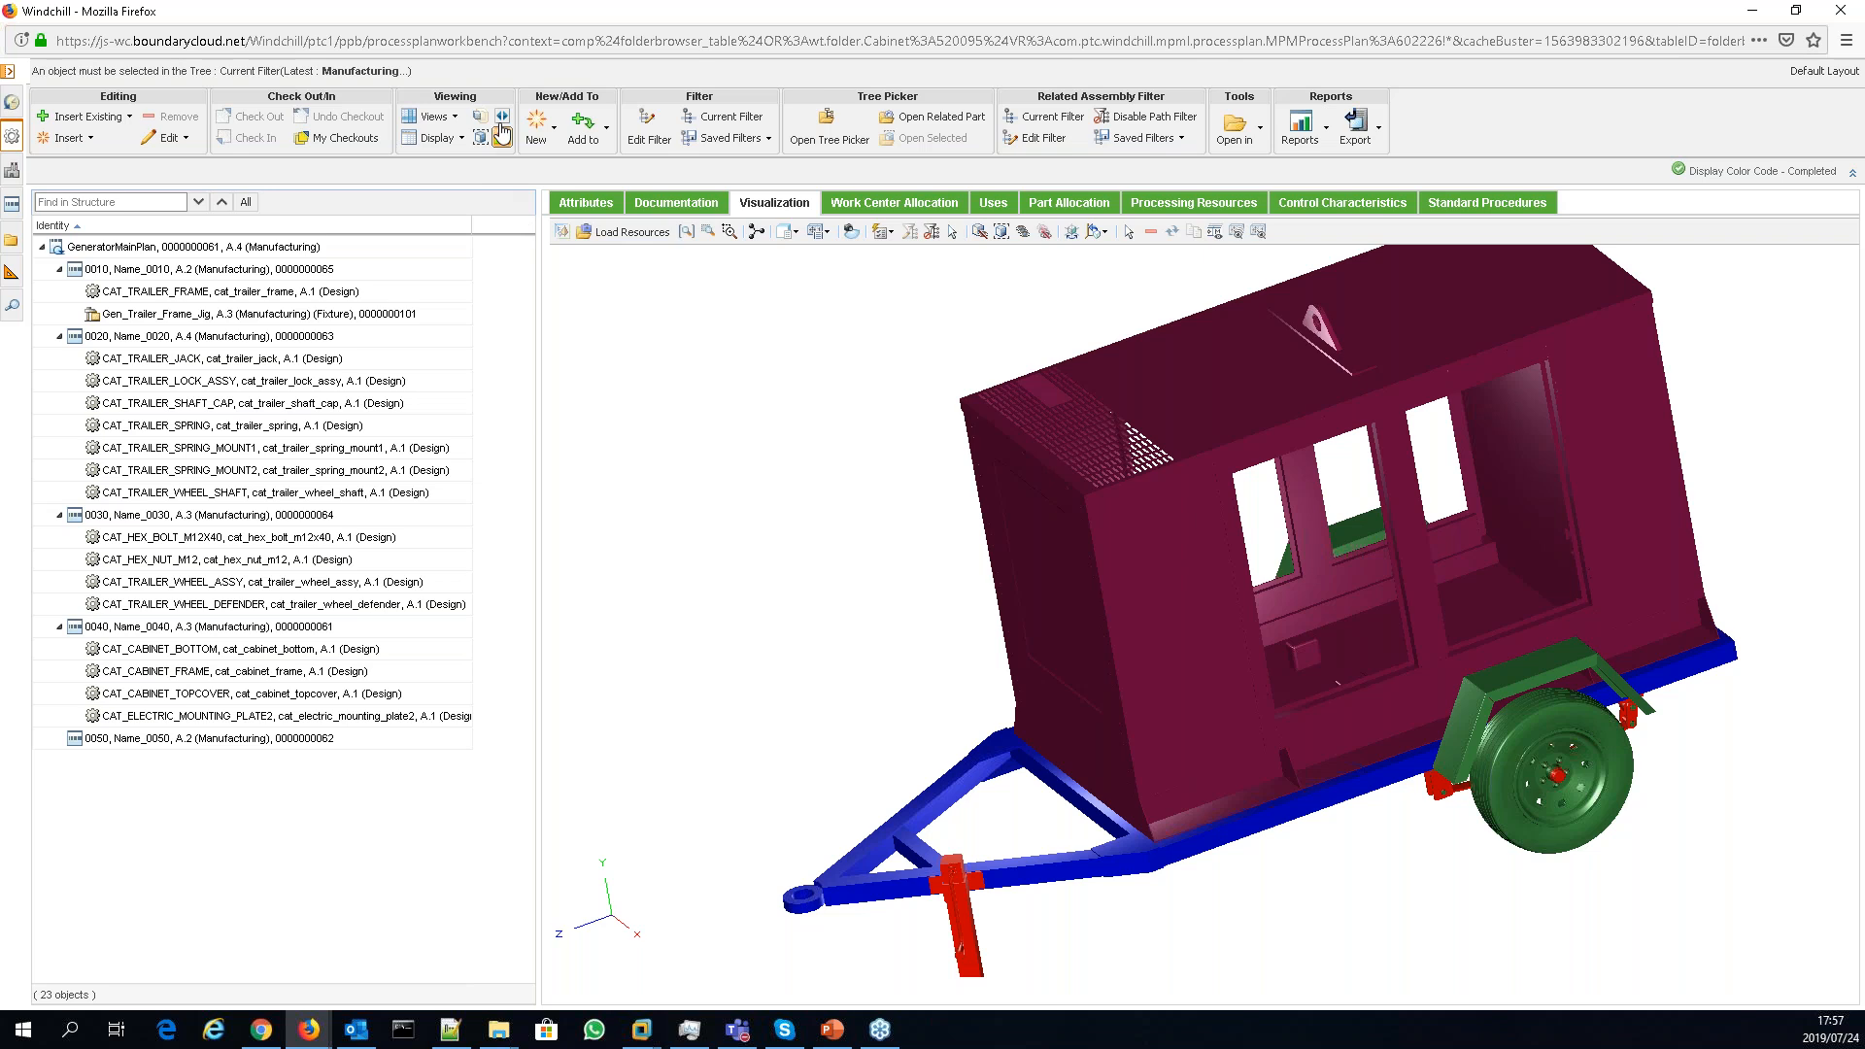
click(239, 279)
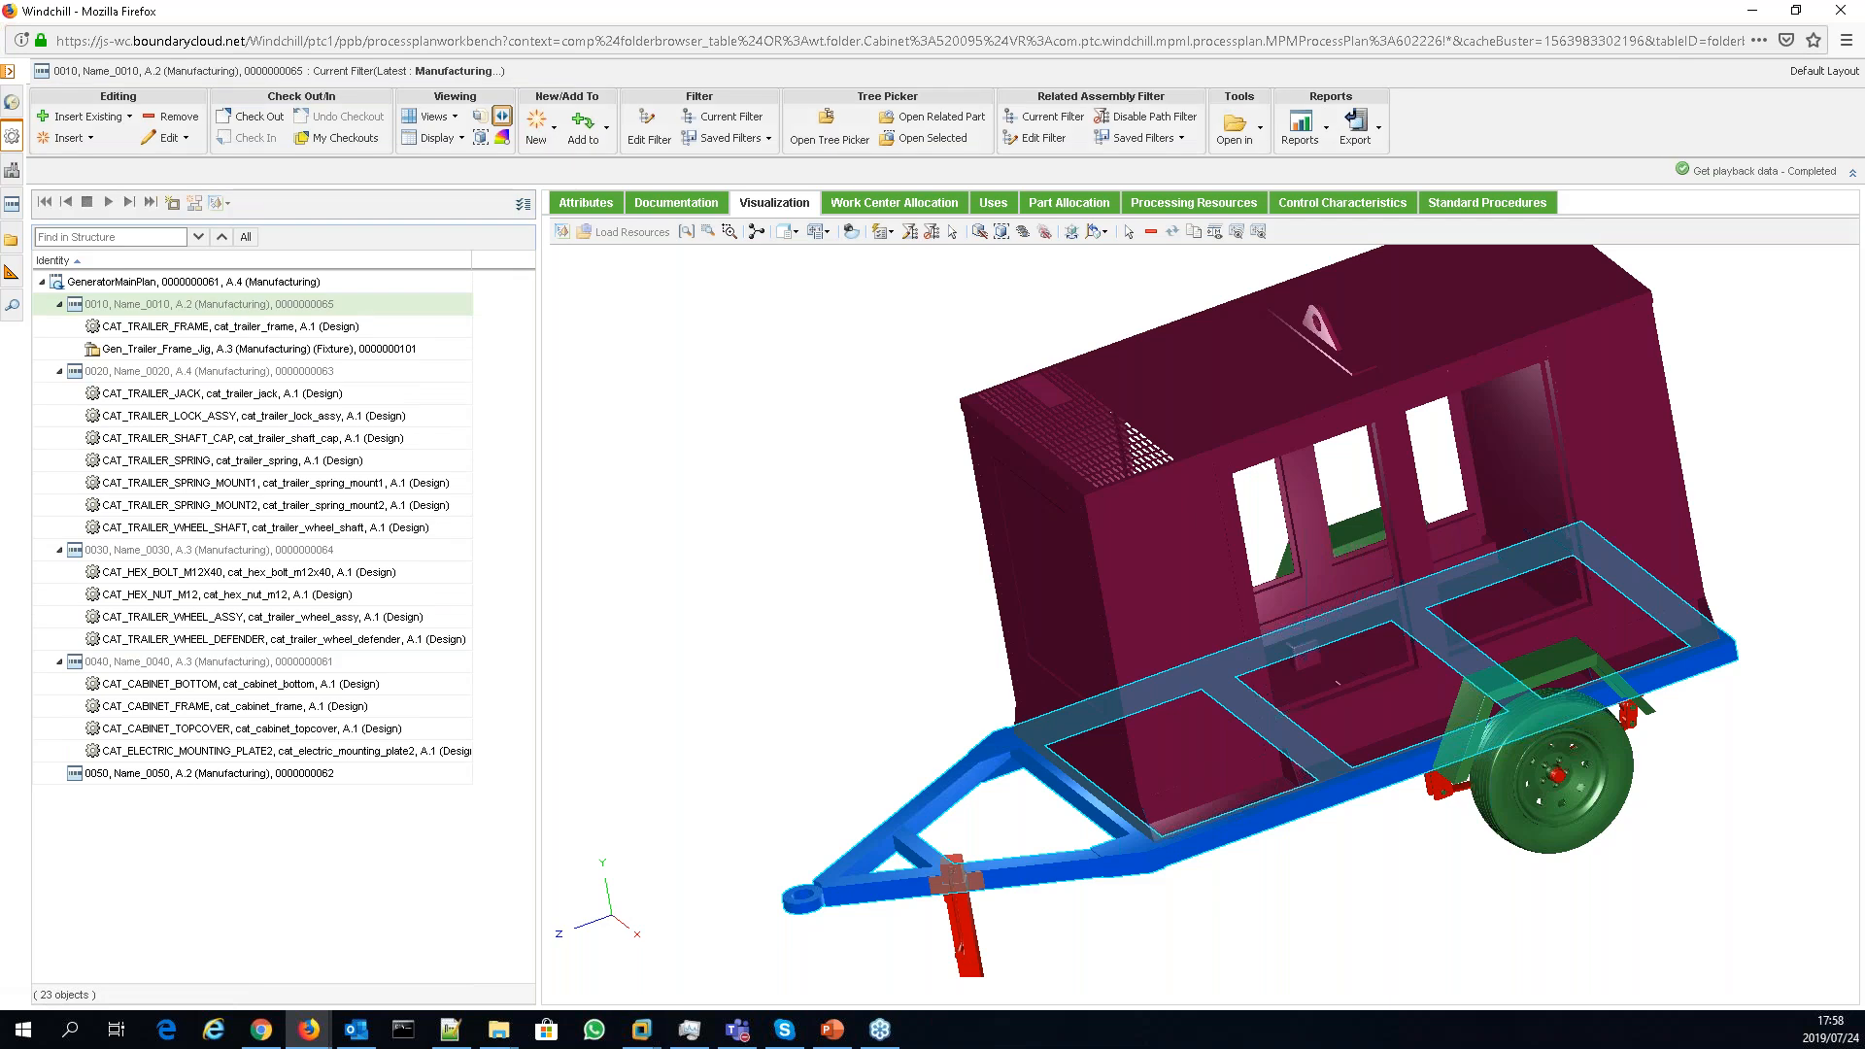
click(330, 551)
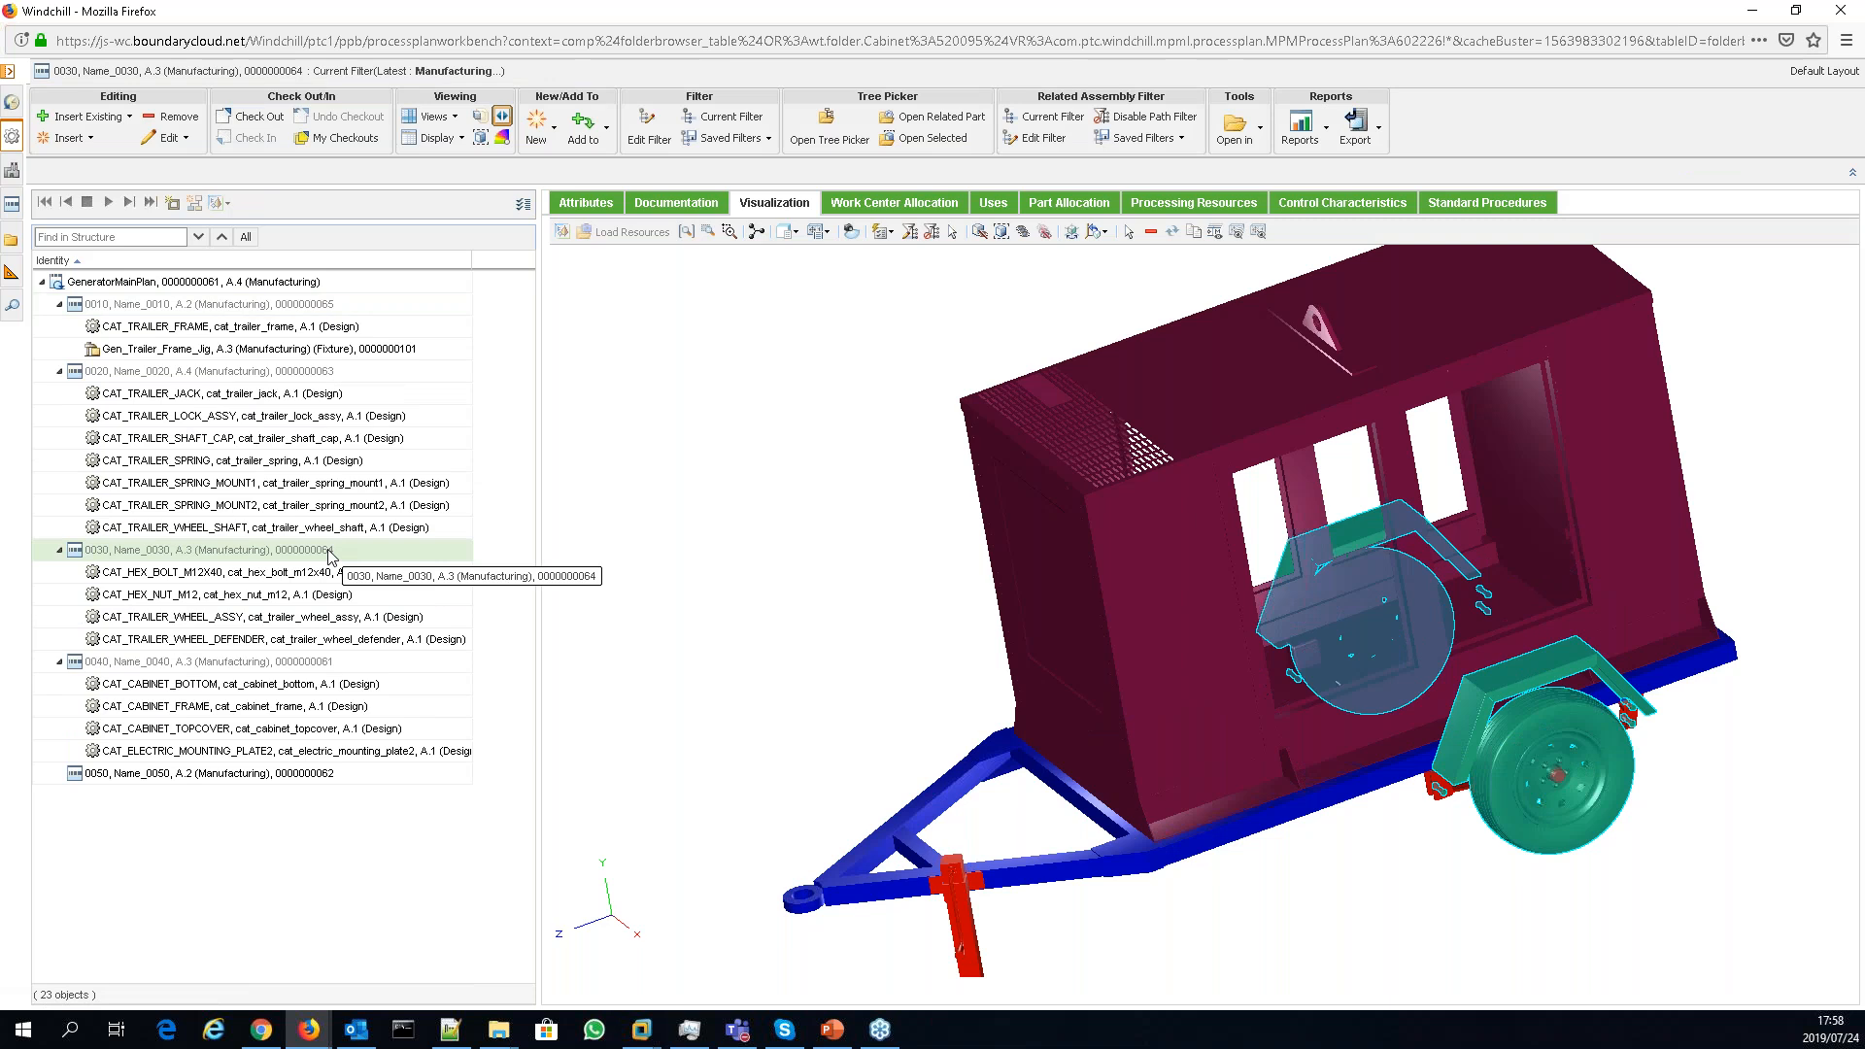
click(221, 374)
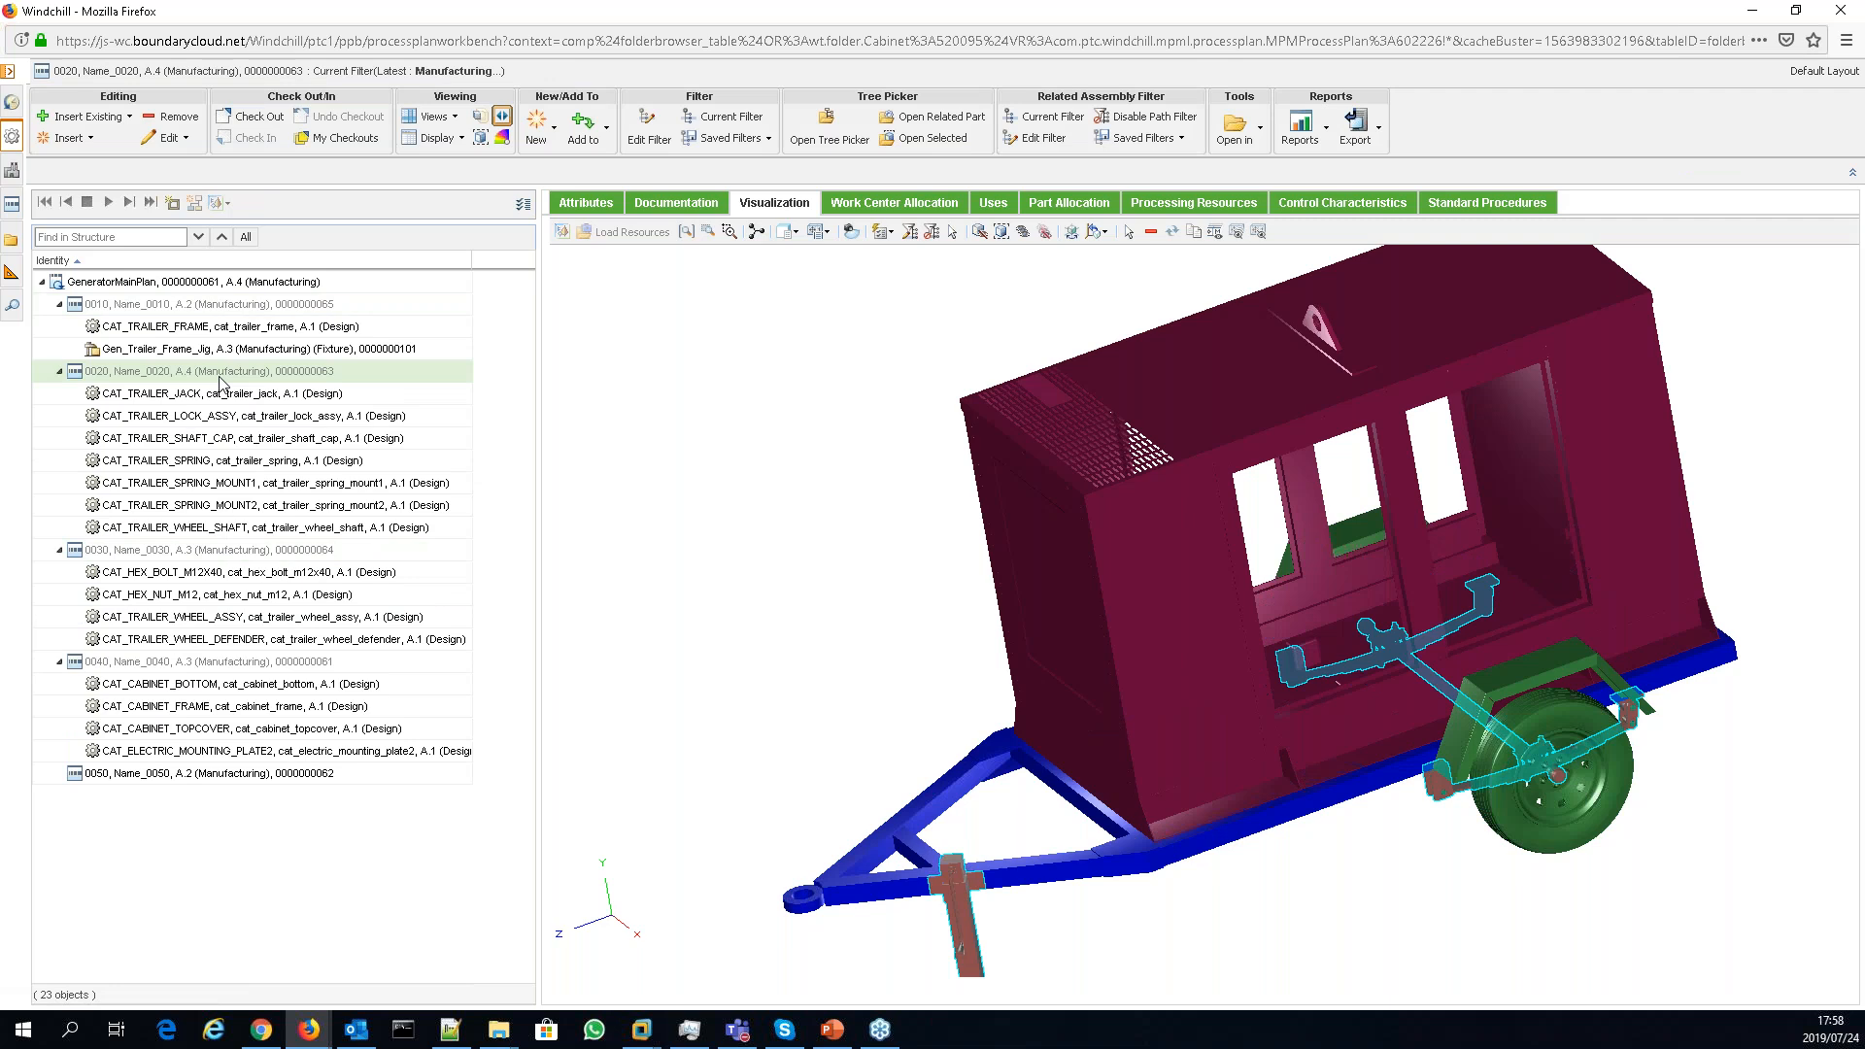
click(222, 550)
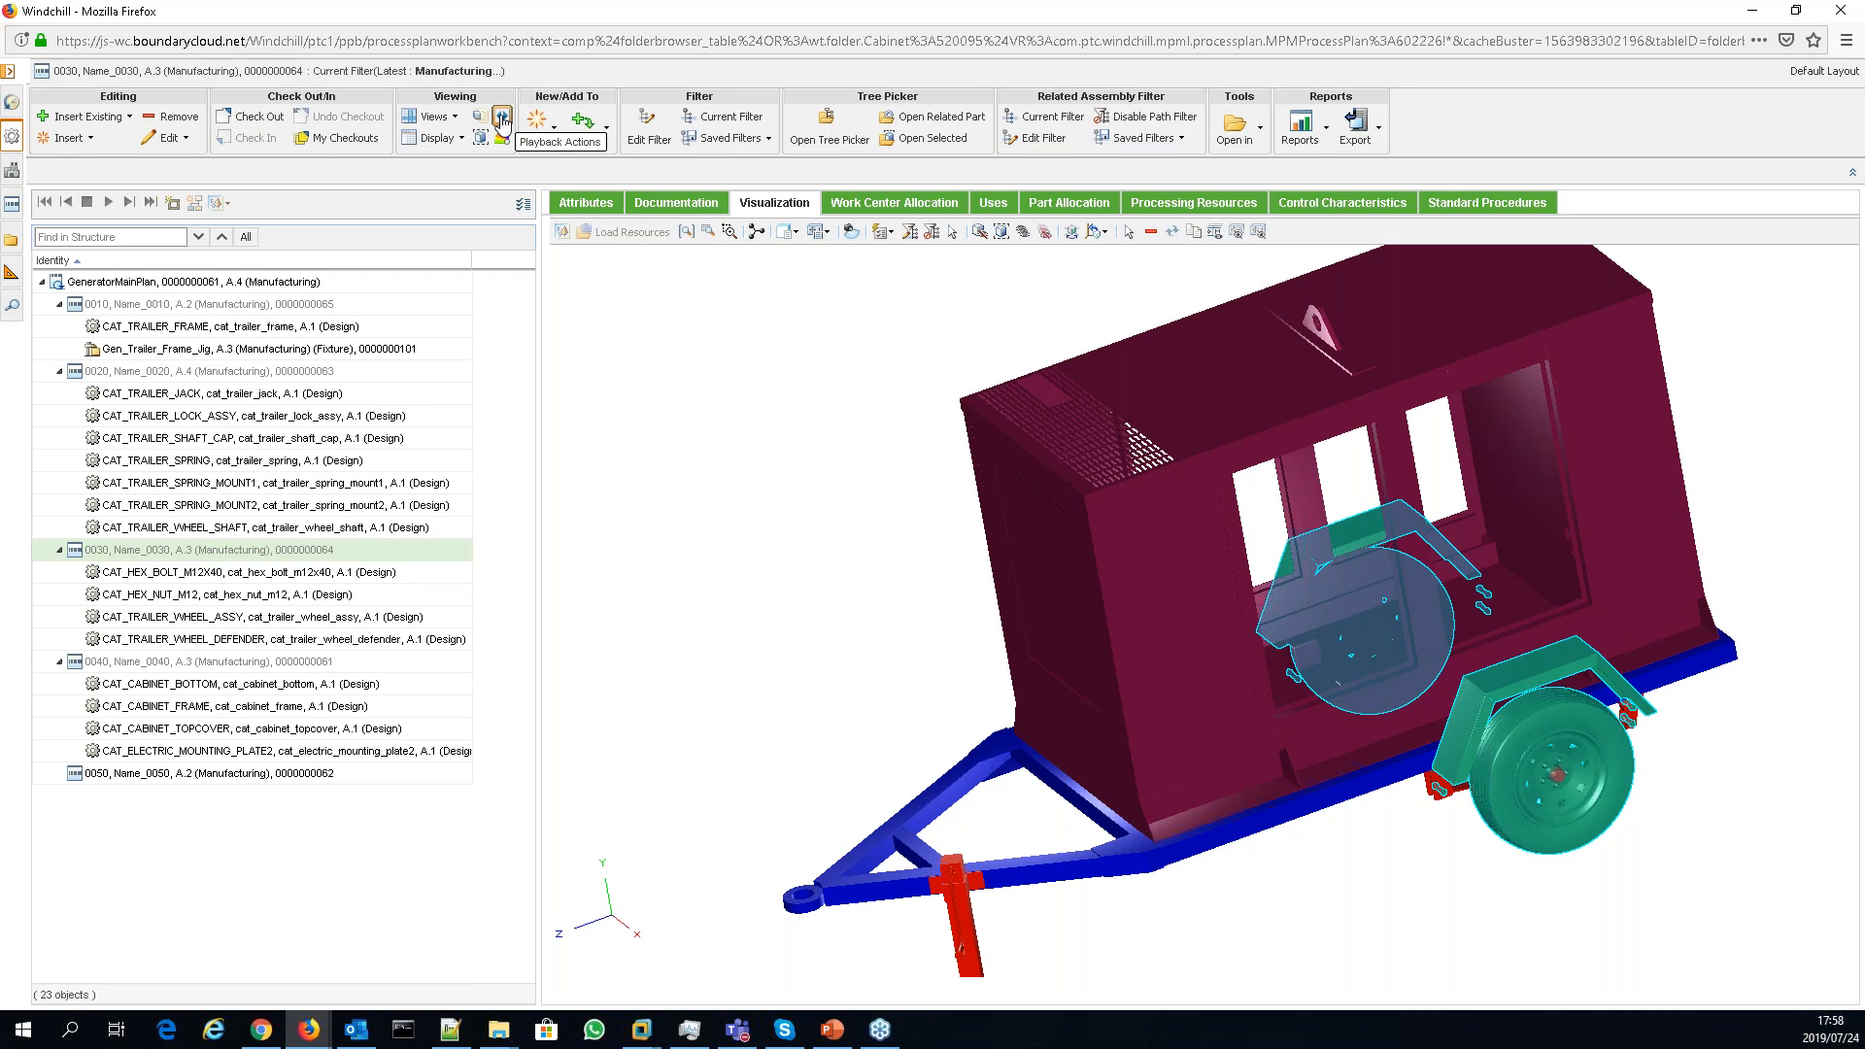
click(502, 117)
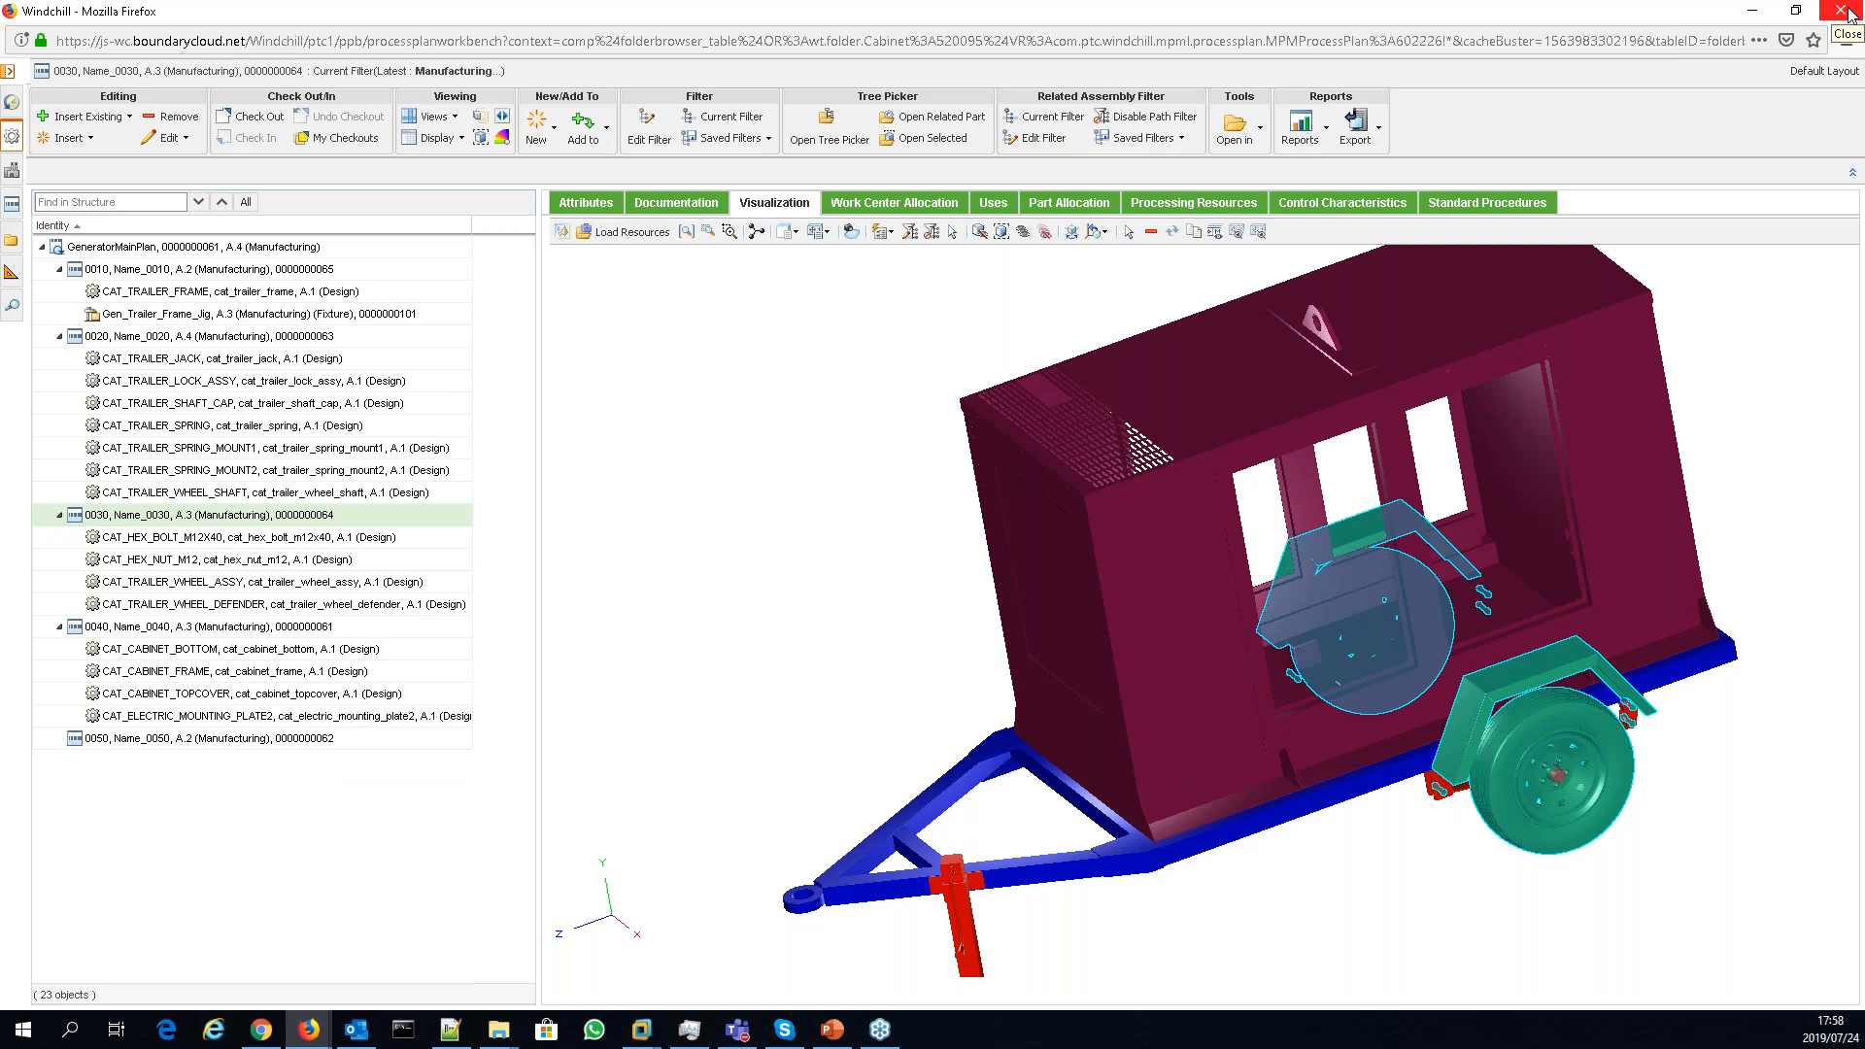
- Review operation 0010's work center allocation, uses, part allocation, processing resources, control characteristics and standard procedures
click(208, 269)
click(884, 203)
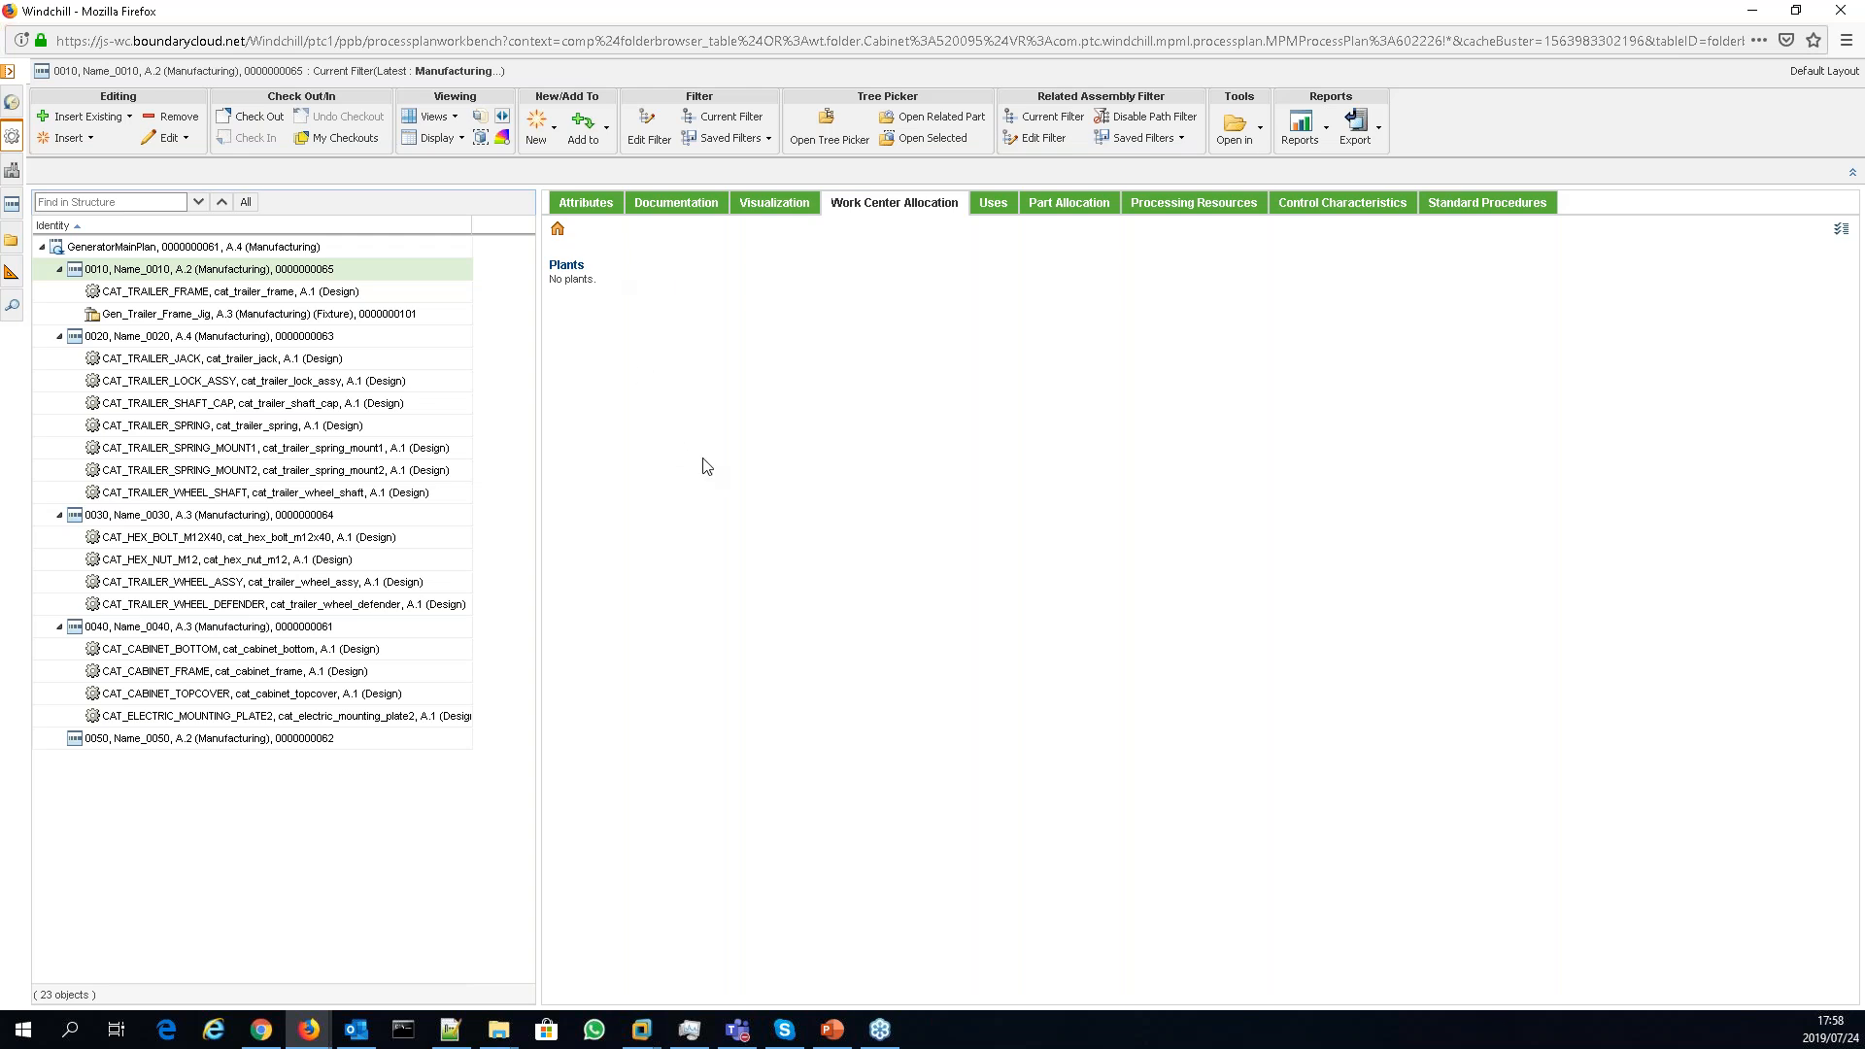
click(1006, 214)
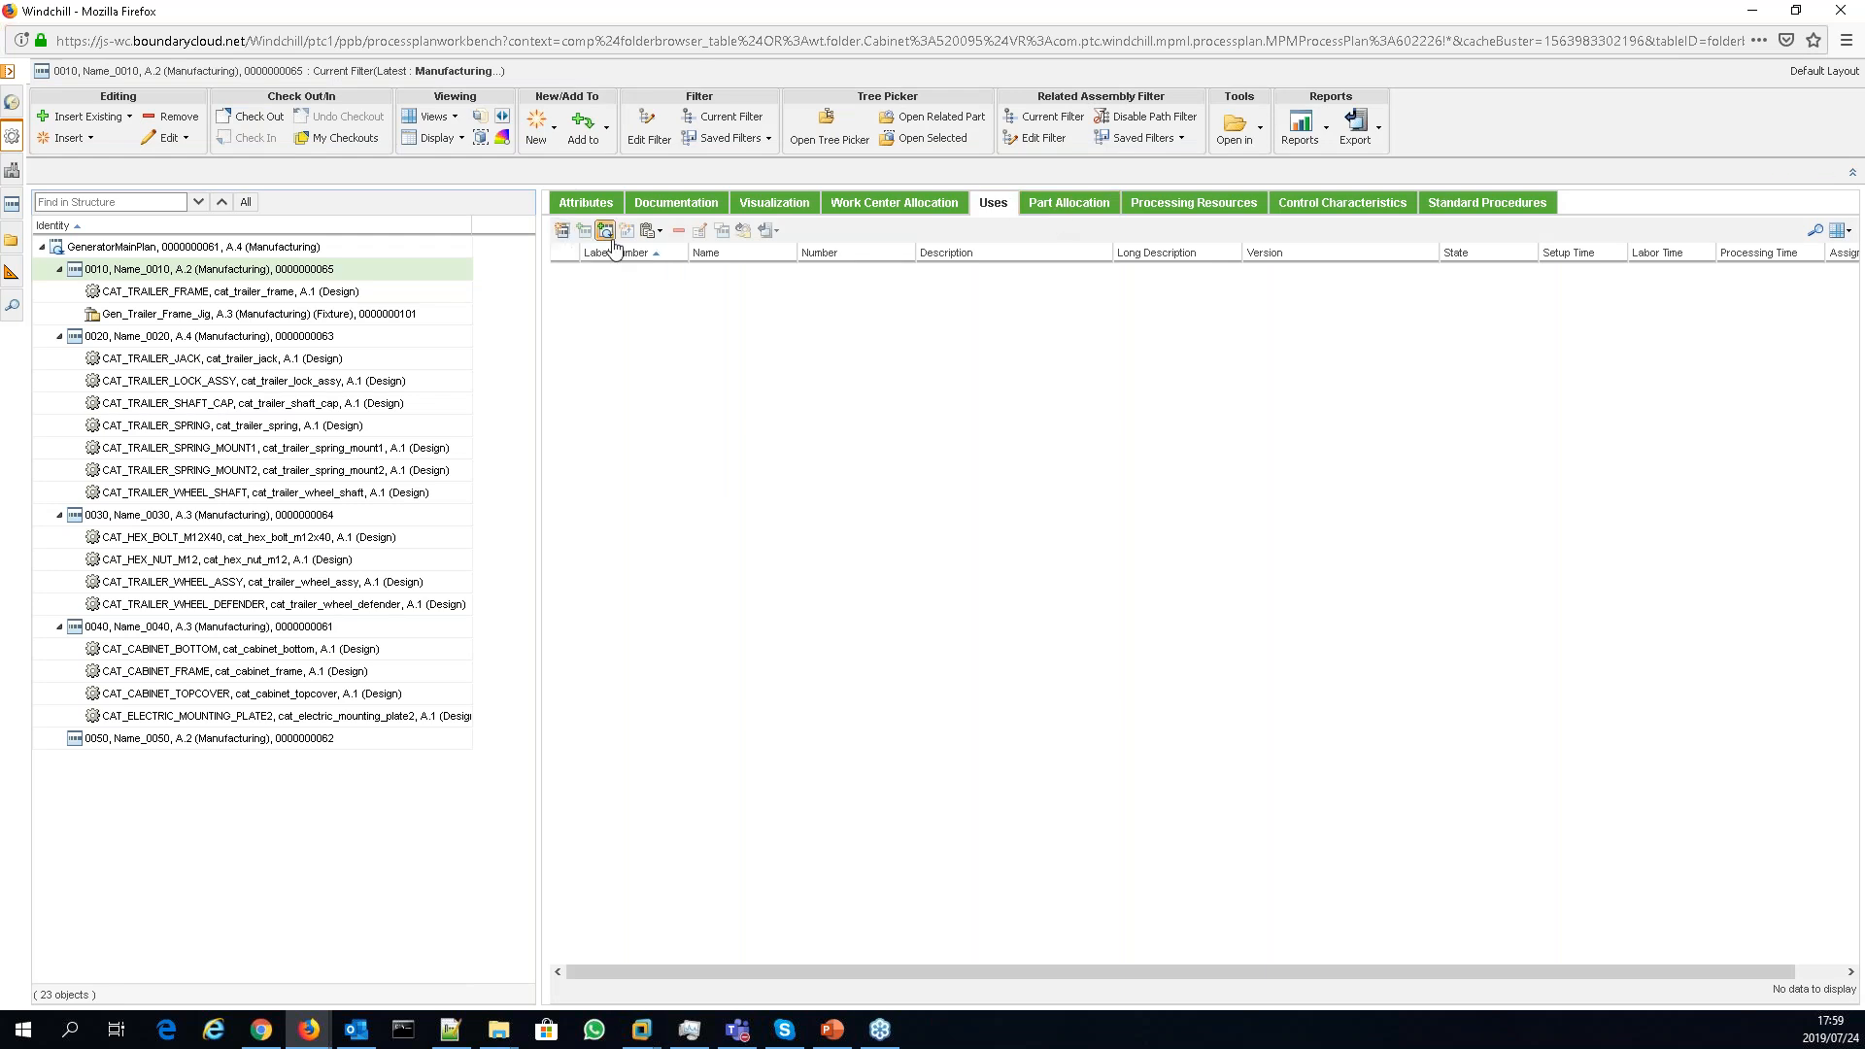
click(1061, 205)
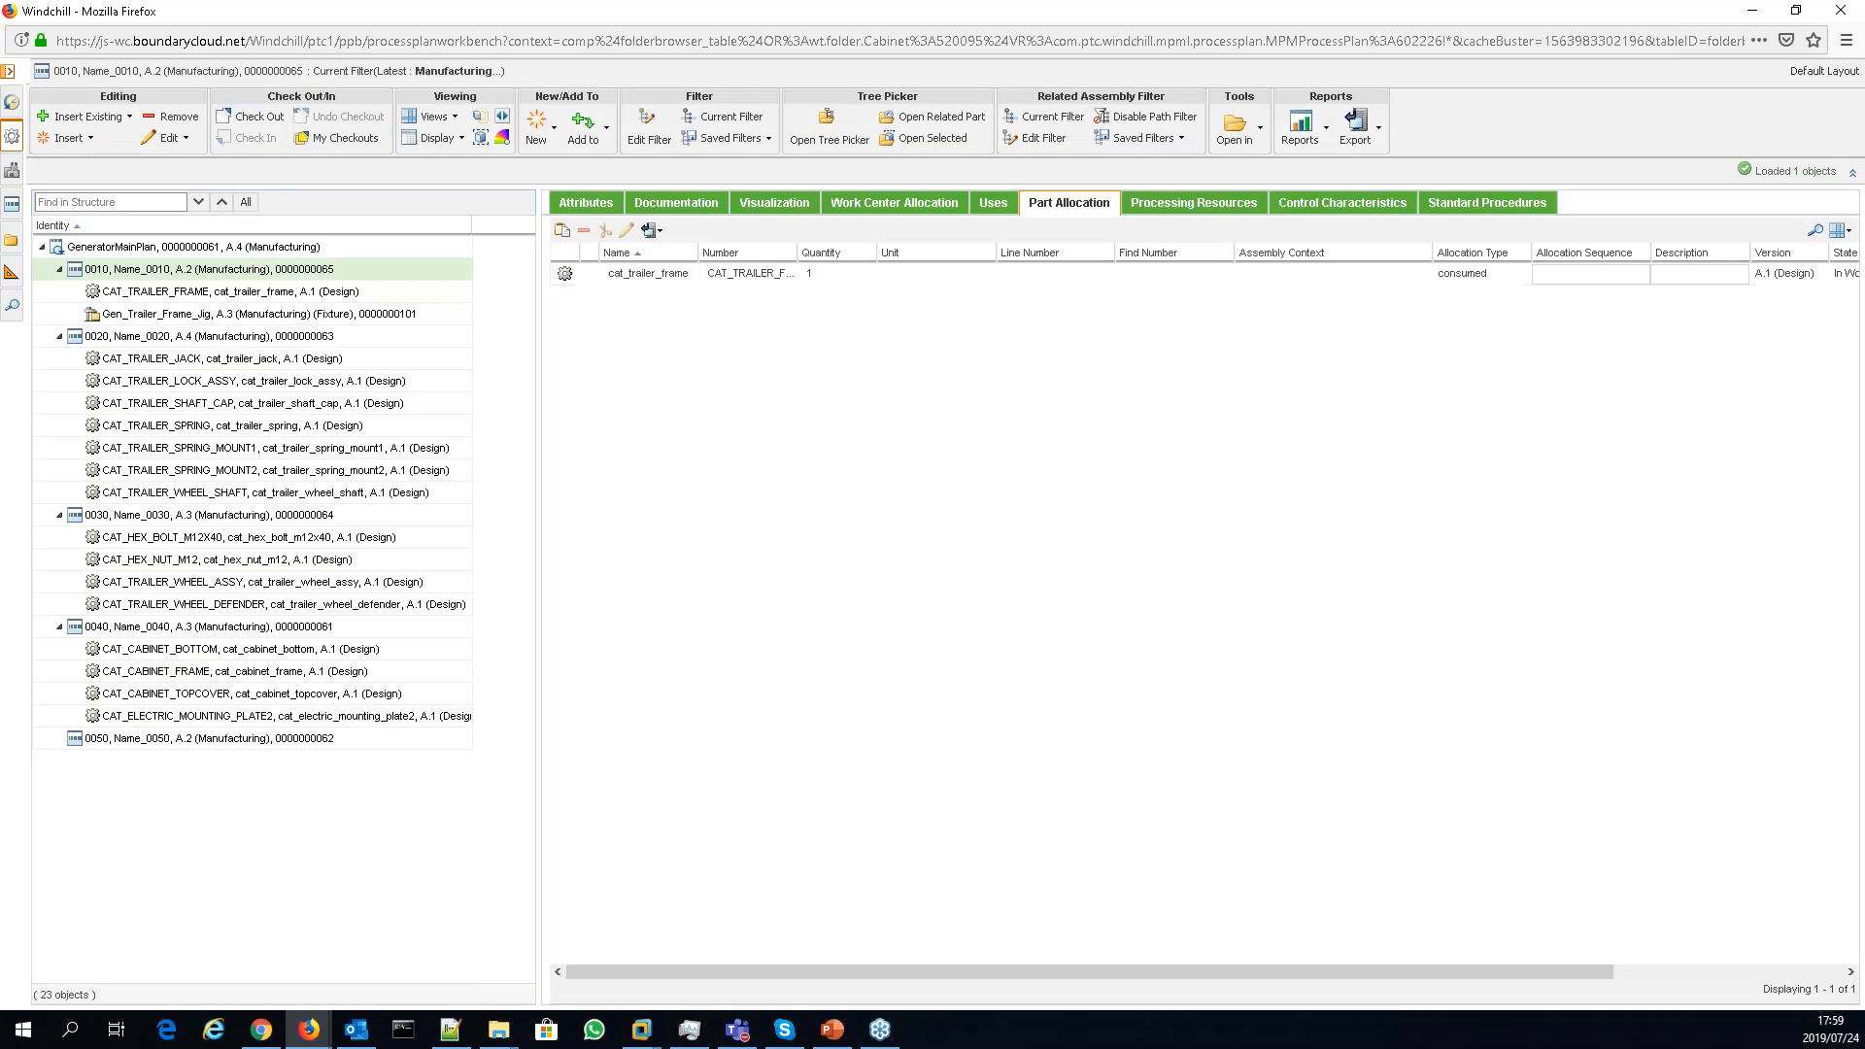
click(1193, 206)
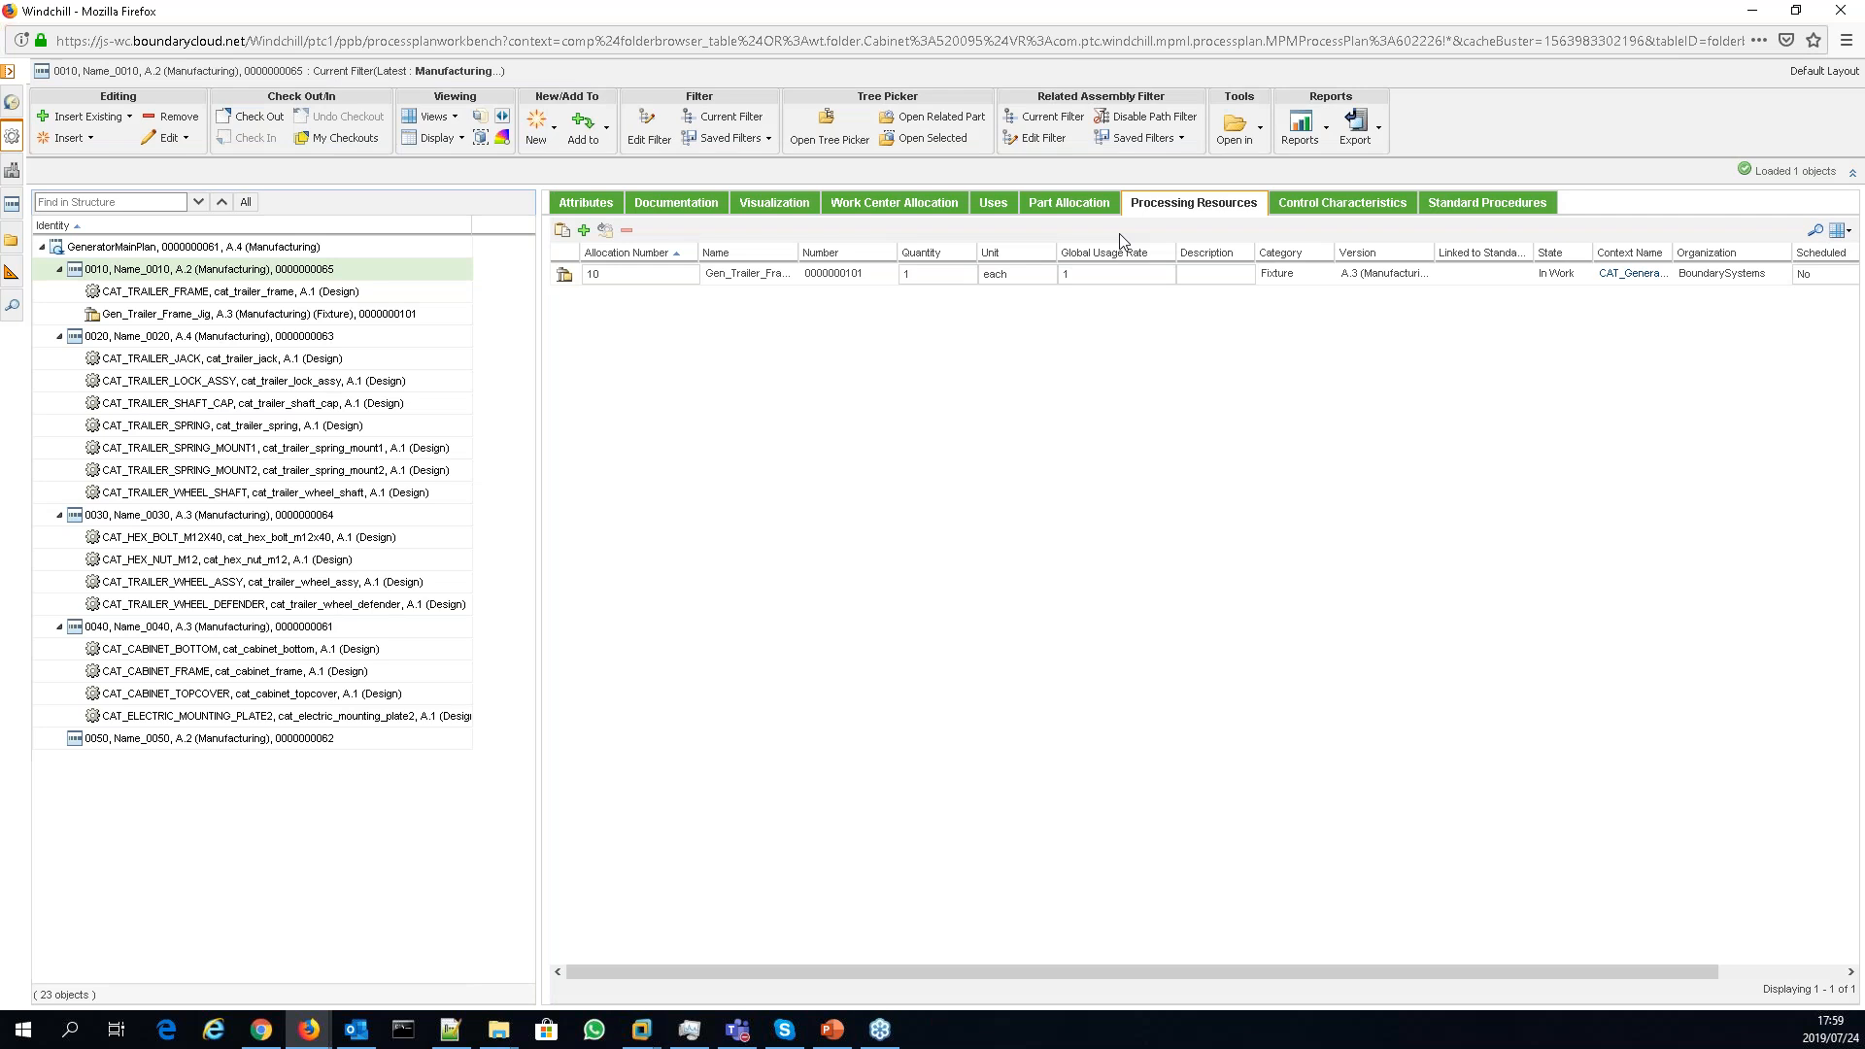
click(1311, 206)
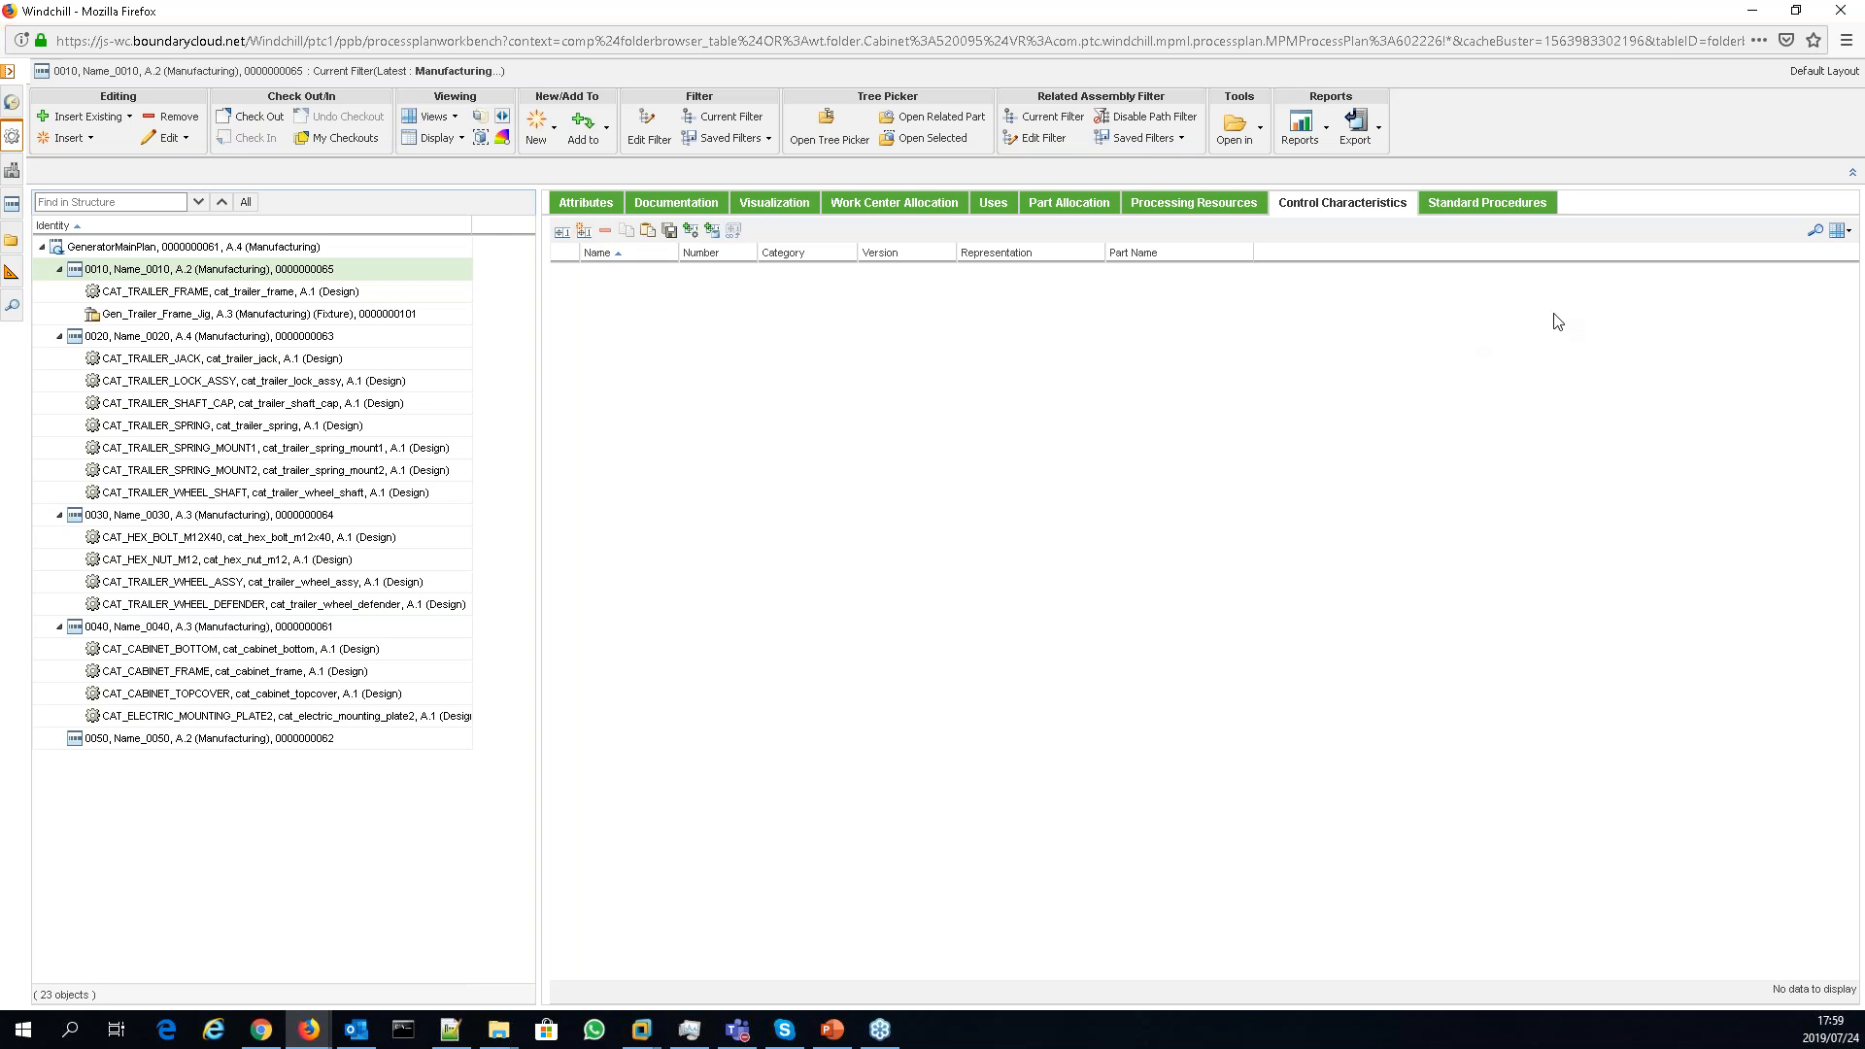
click(1505, 213)
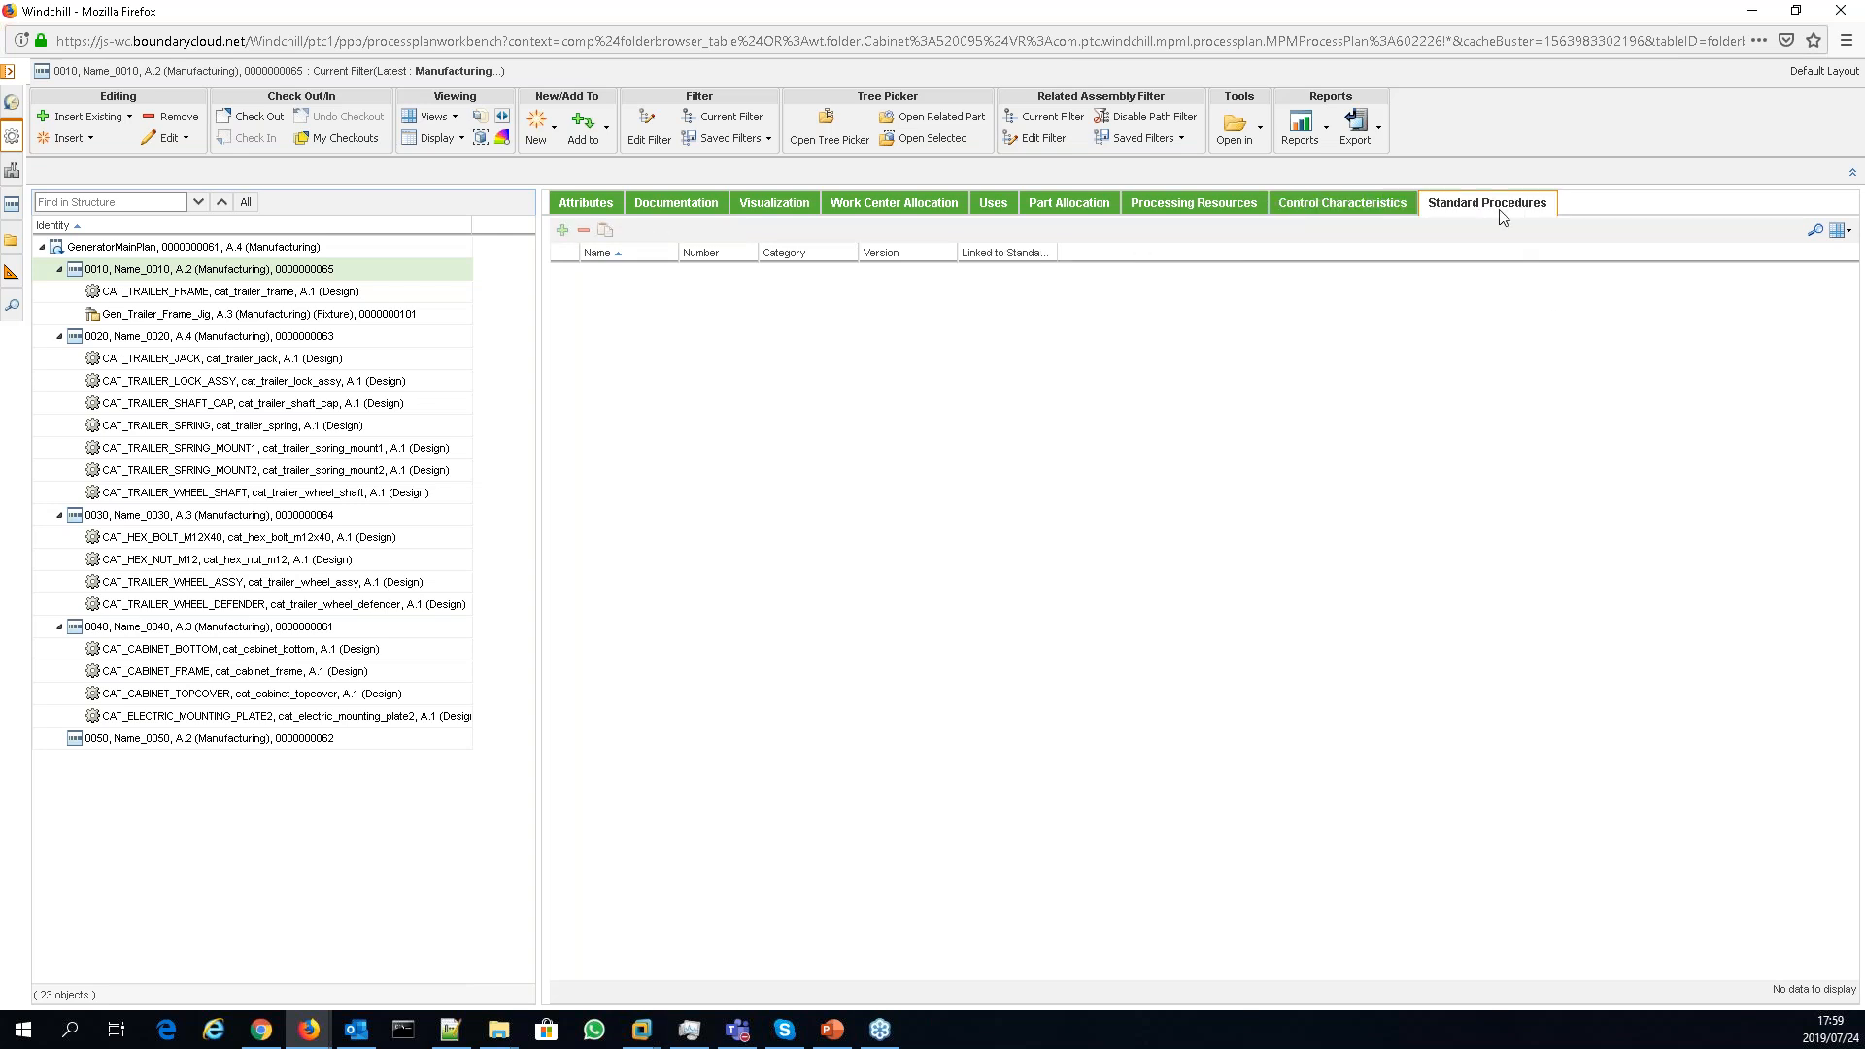
- Enter "Frame weldment" as operation 0010's long description, highlight the word "weldment" in red and save it
click(594, 207)
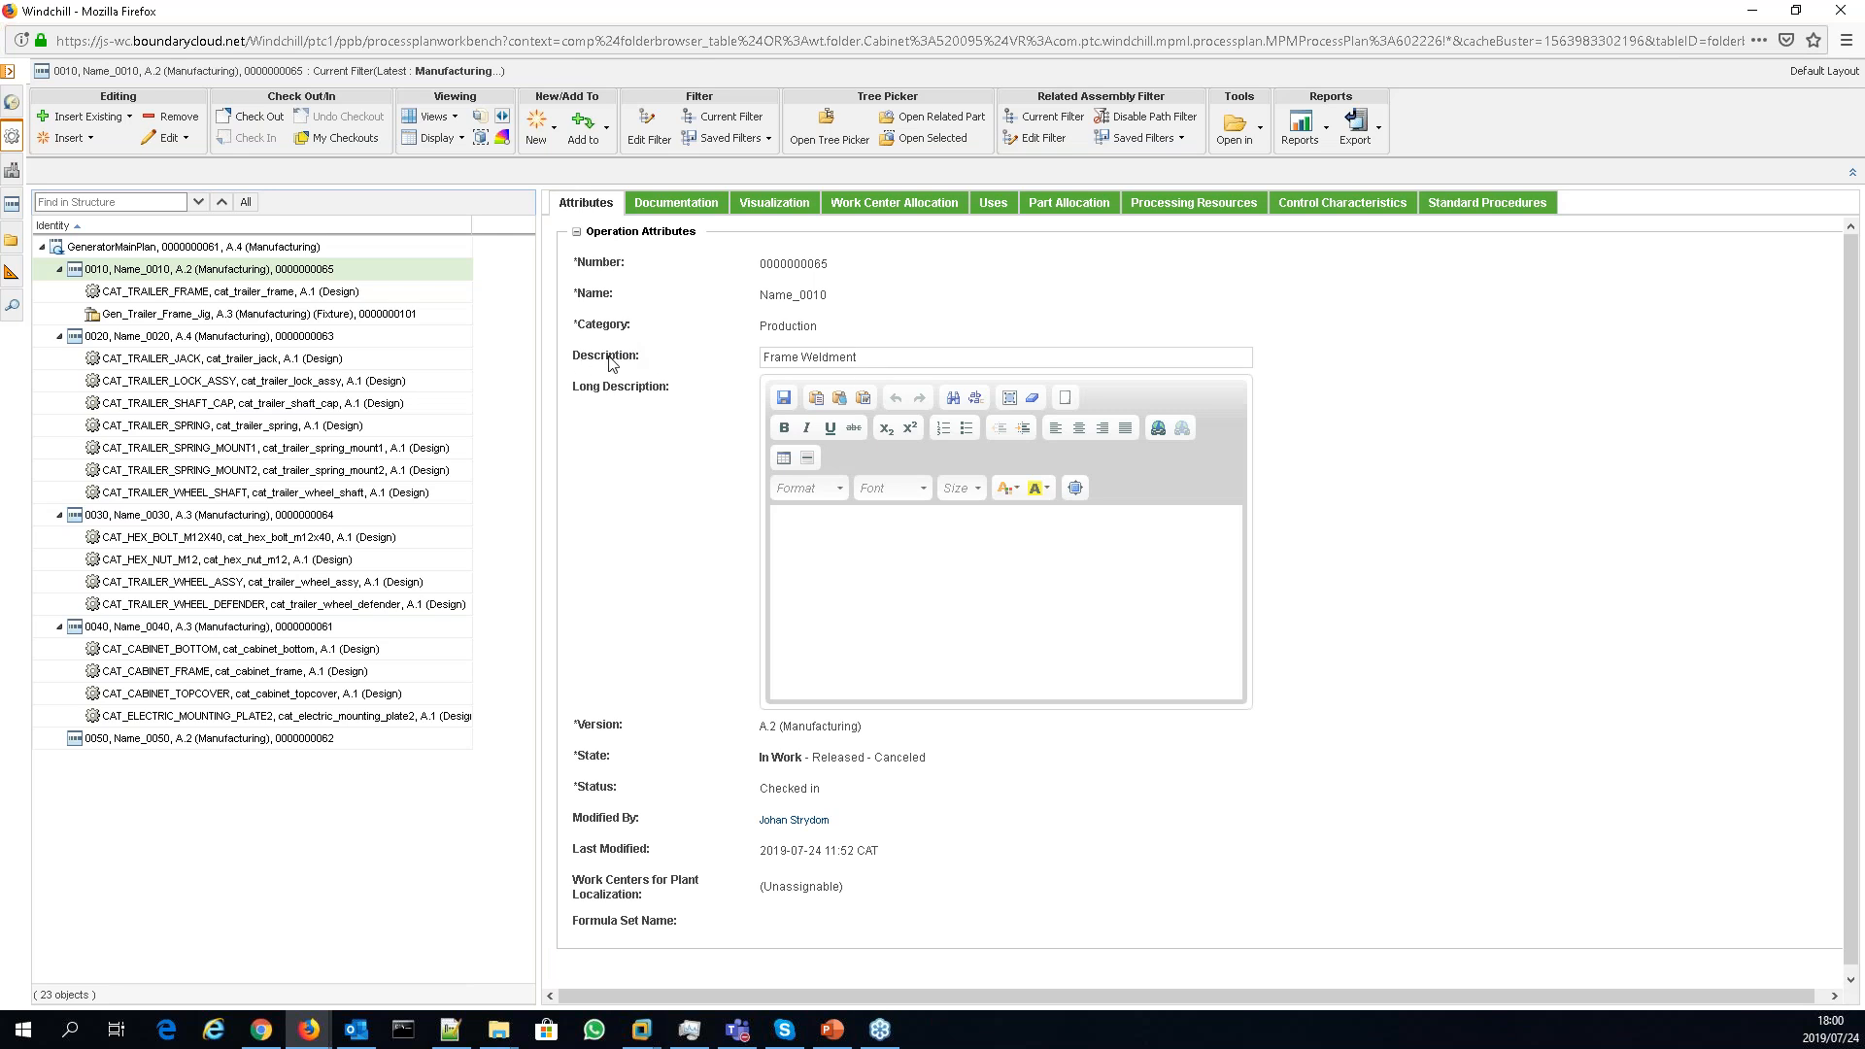
click(941, 591)
text(Frame weldment)
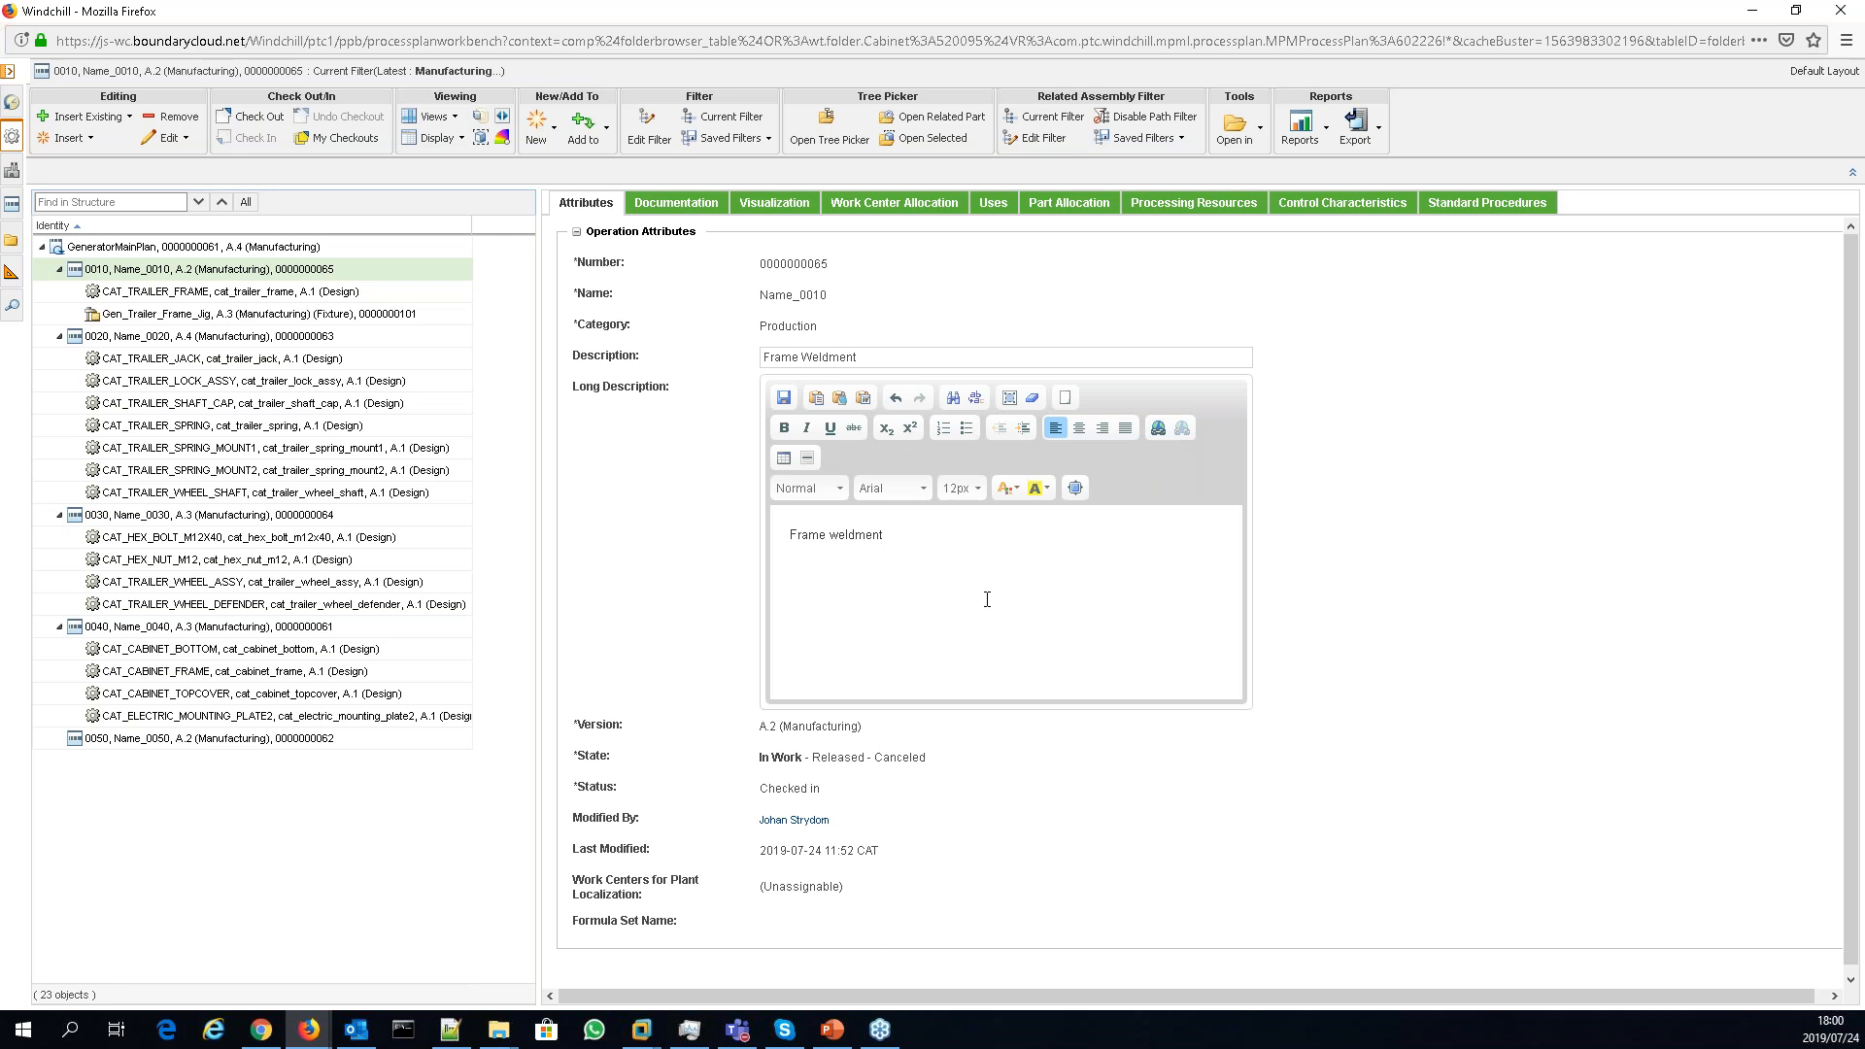
double_click(871, 534)
click(1043, 487)
click(1036, 563)
click(784, 400)
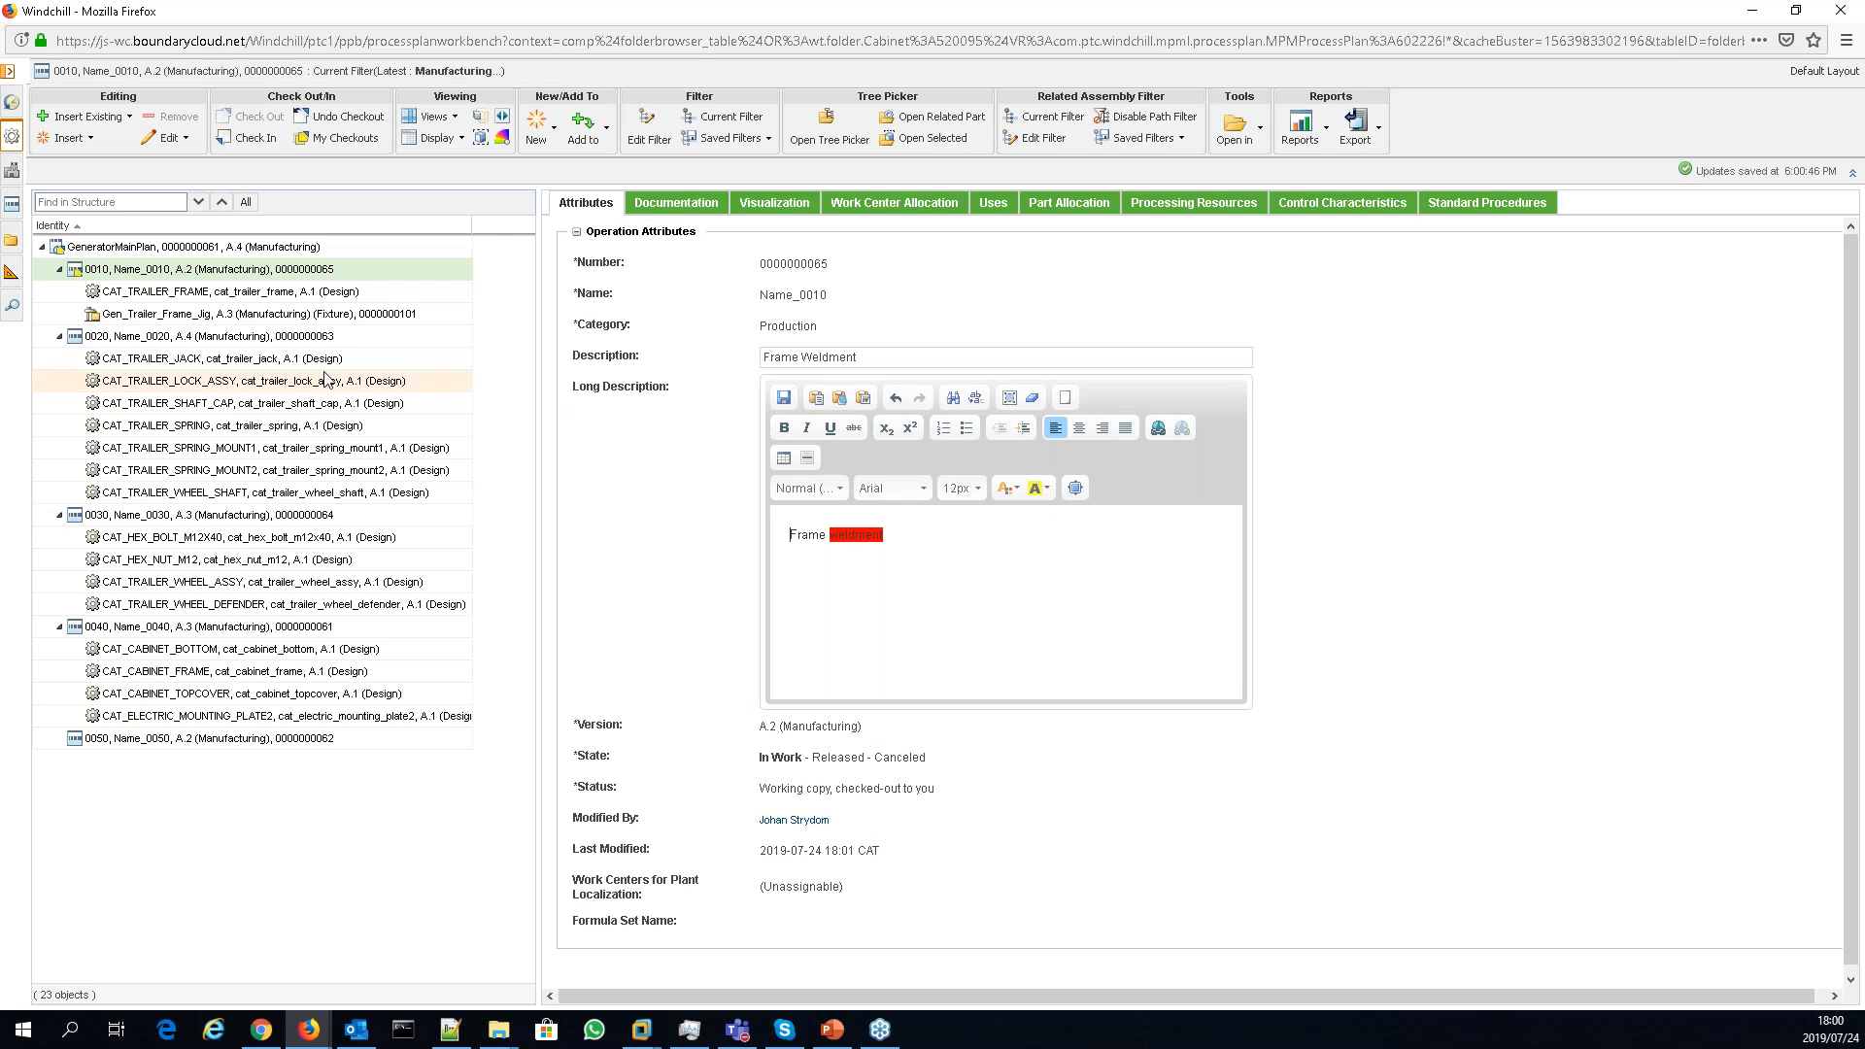
- Check in GeneratorMainPlan together with operation 0010, applying the check-in to all, and view operation 0010's documentation
ctrl+click(165, 251)
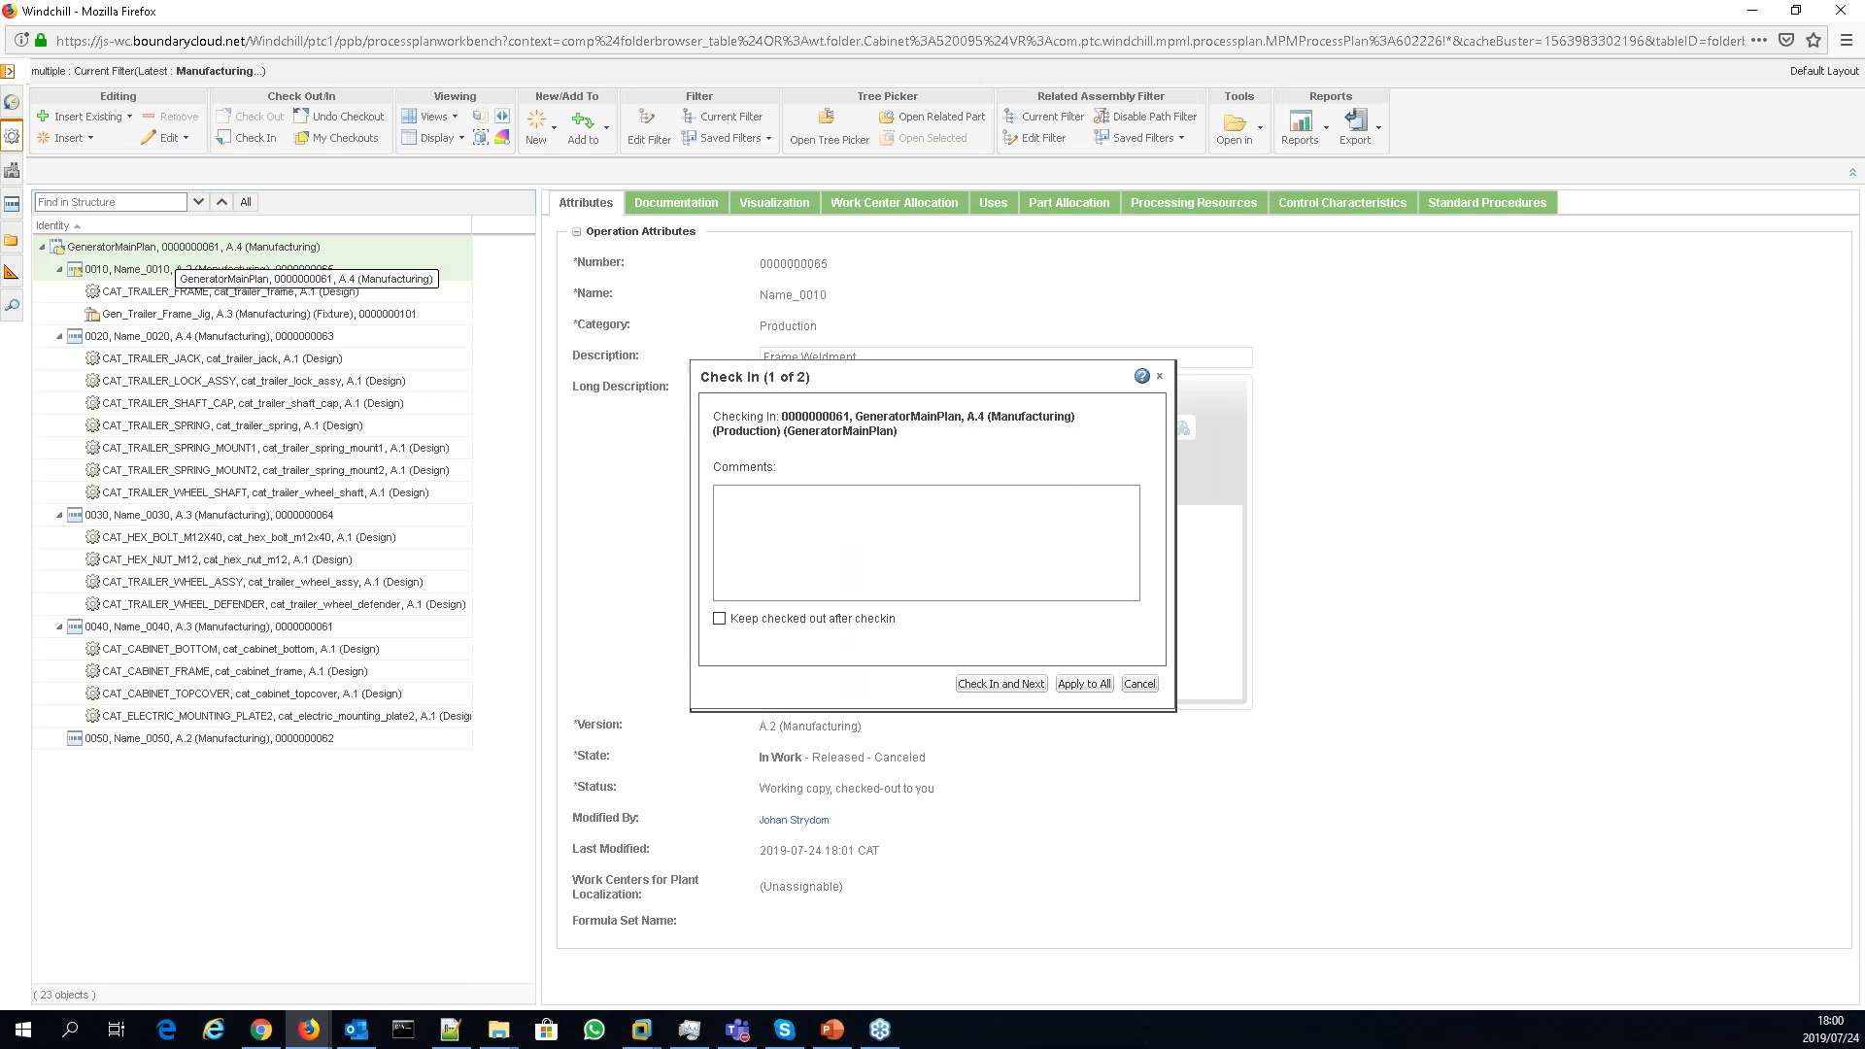
click(1084, 684)
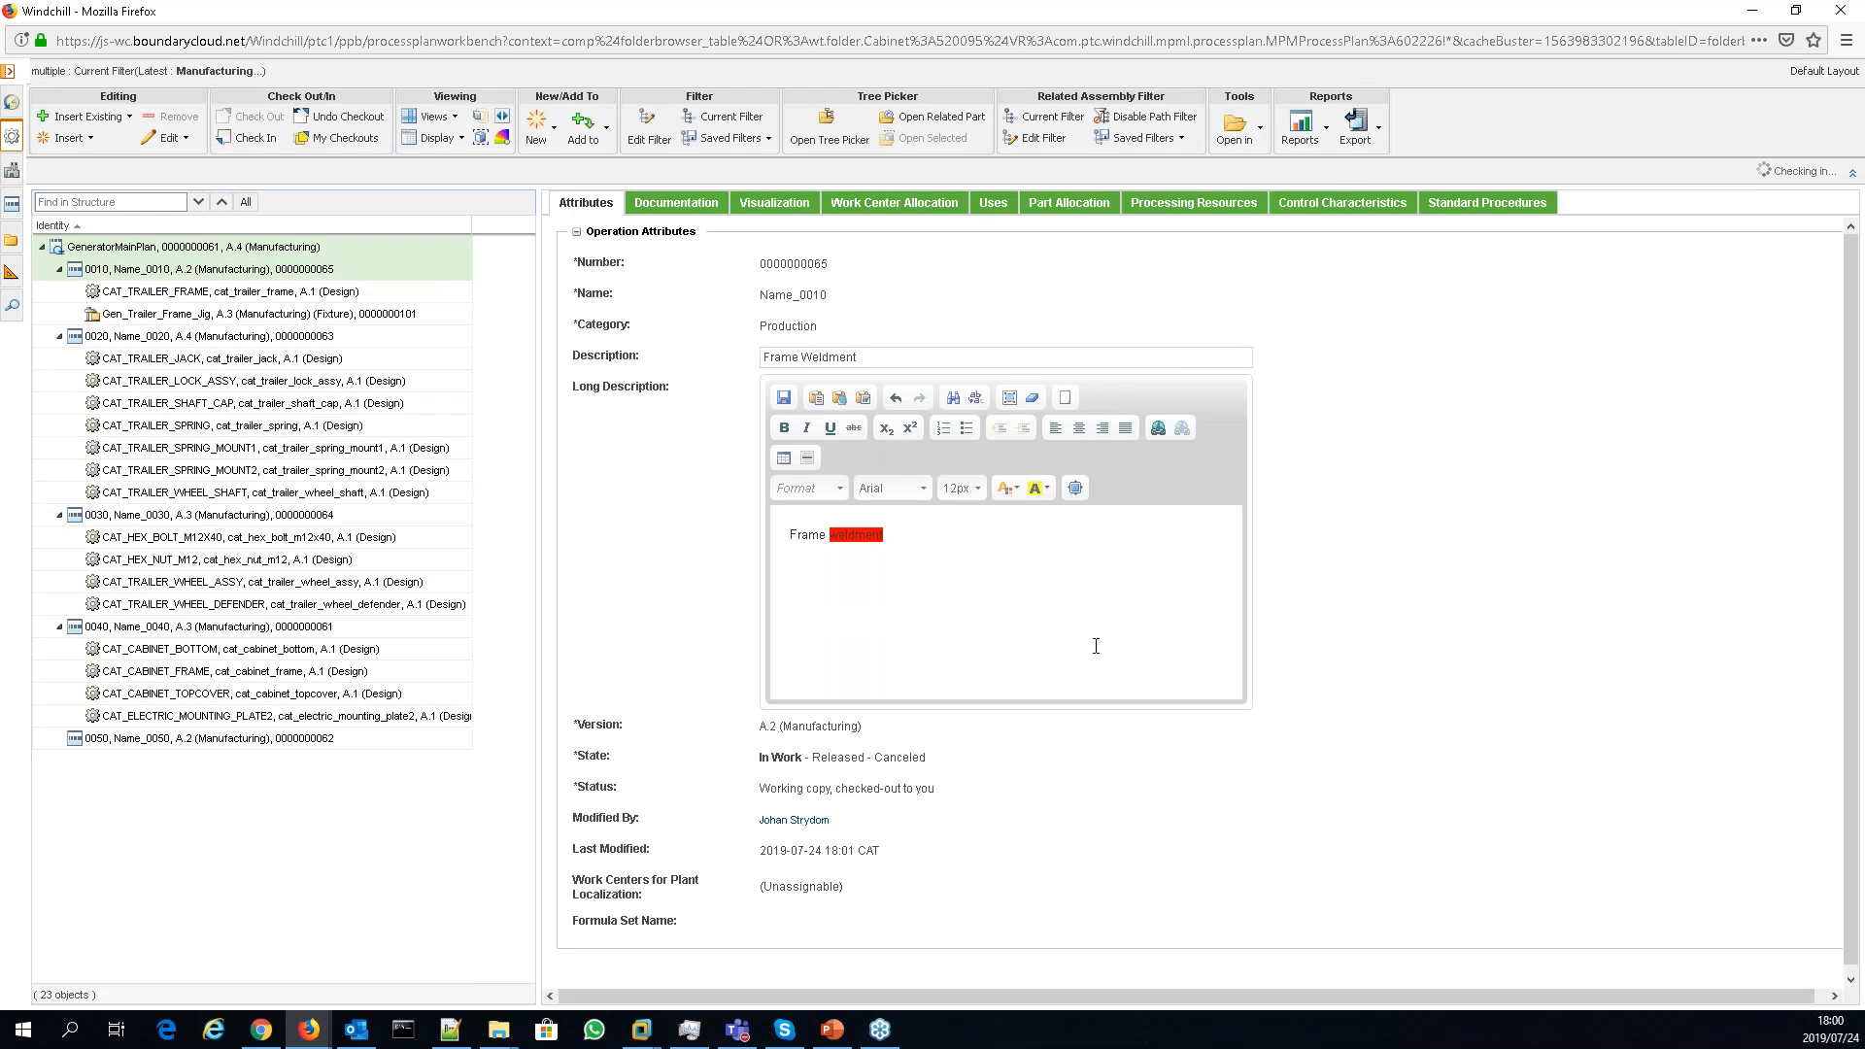
click(696, 204)
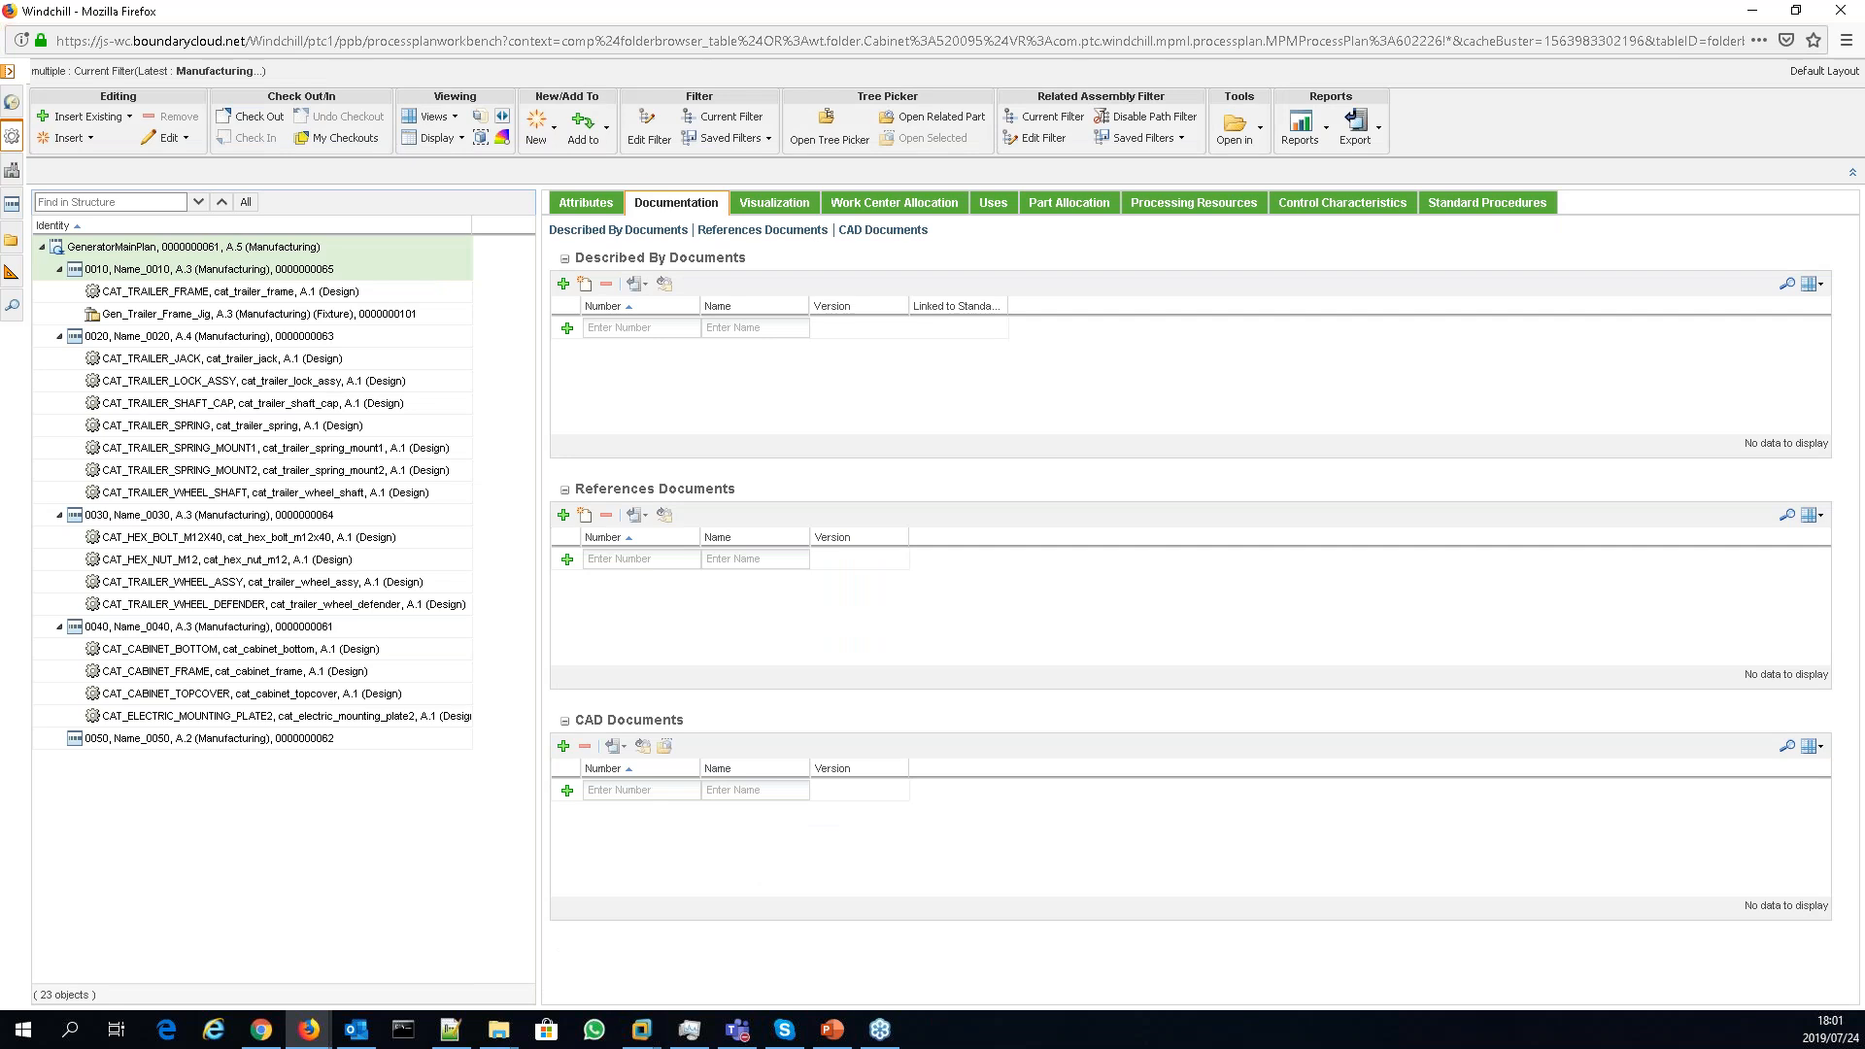
click(305, 272)
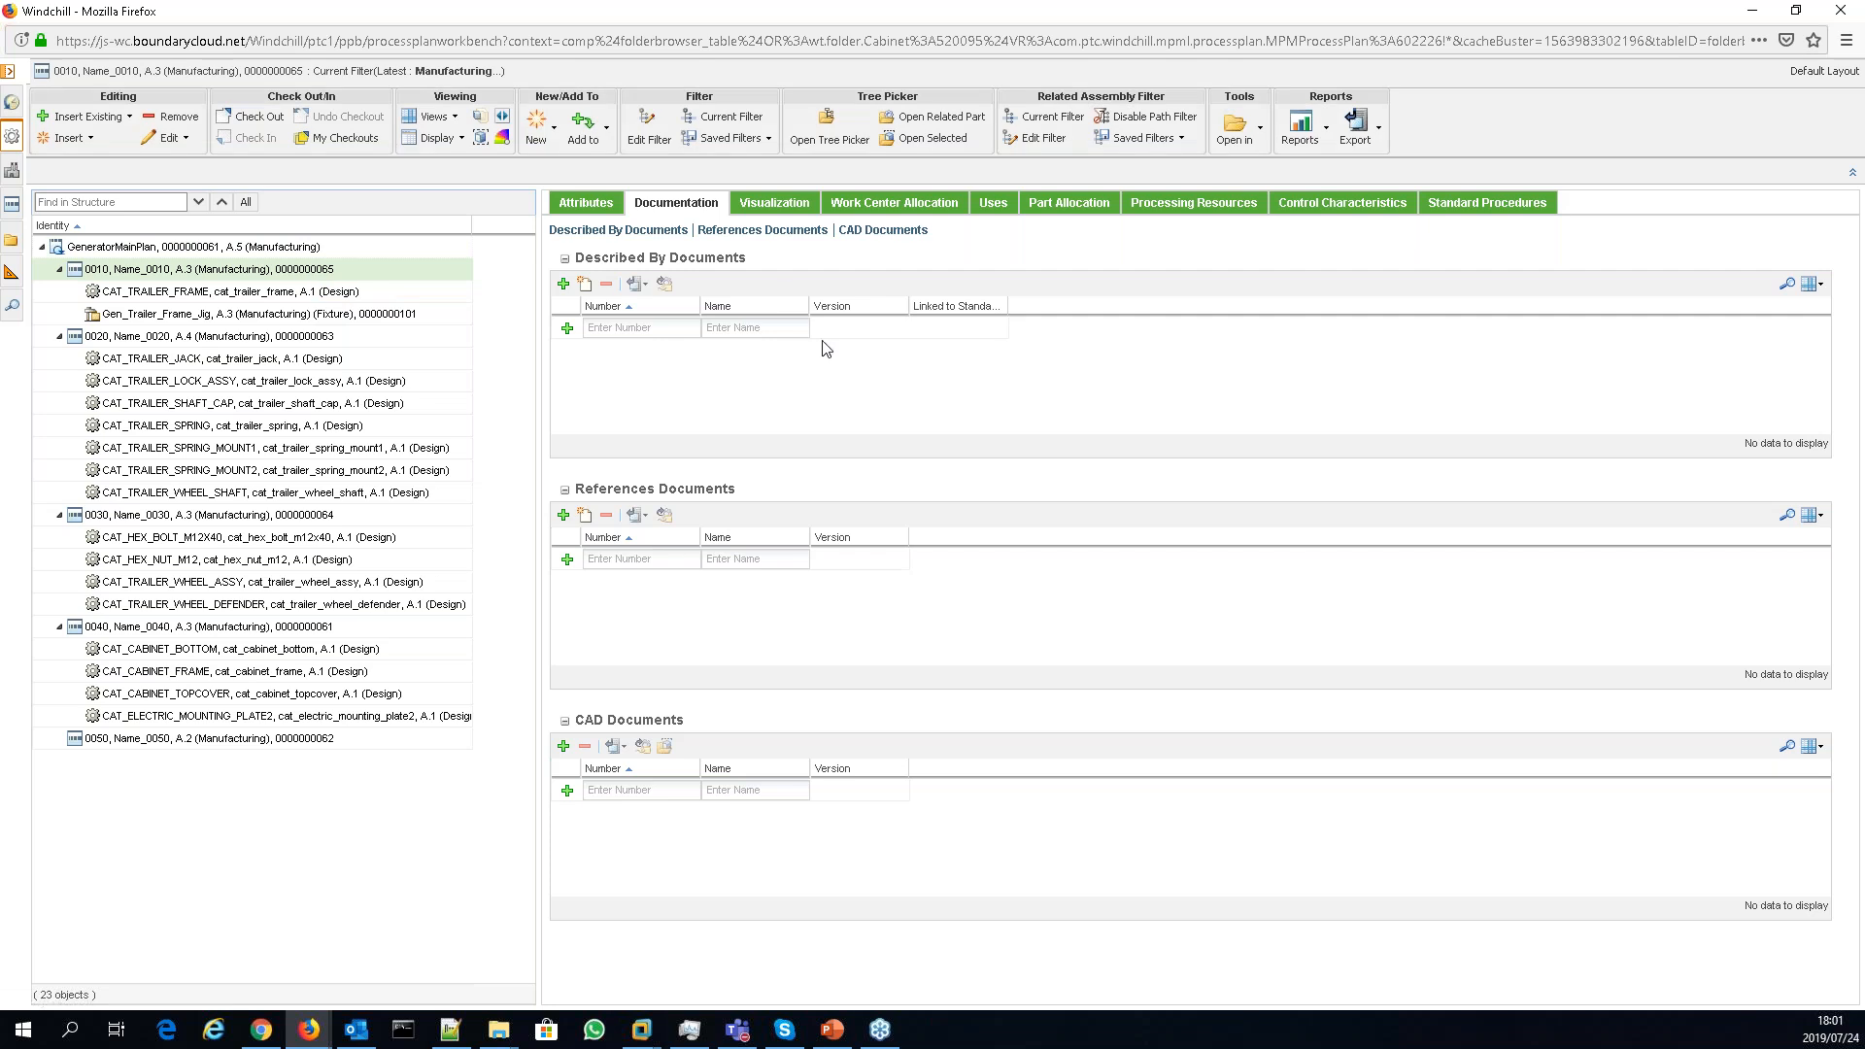
- Highlight operation 0030's parts in the playback view of the color-coded model and close the process plan window
click(774, 204)
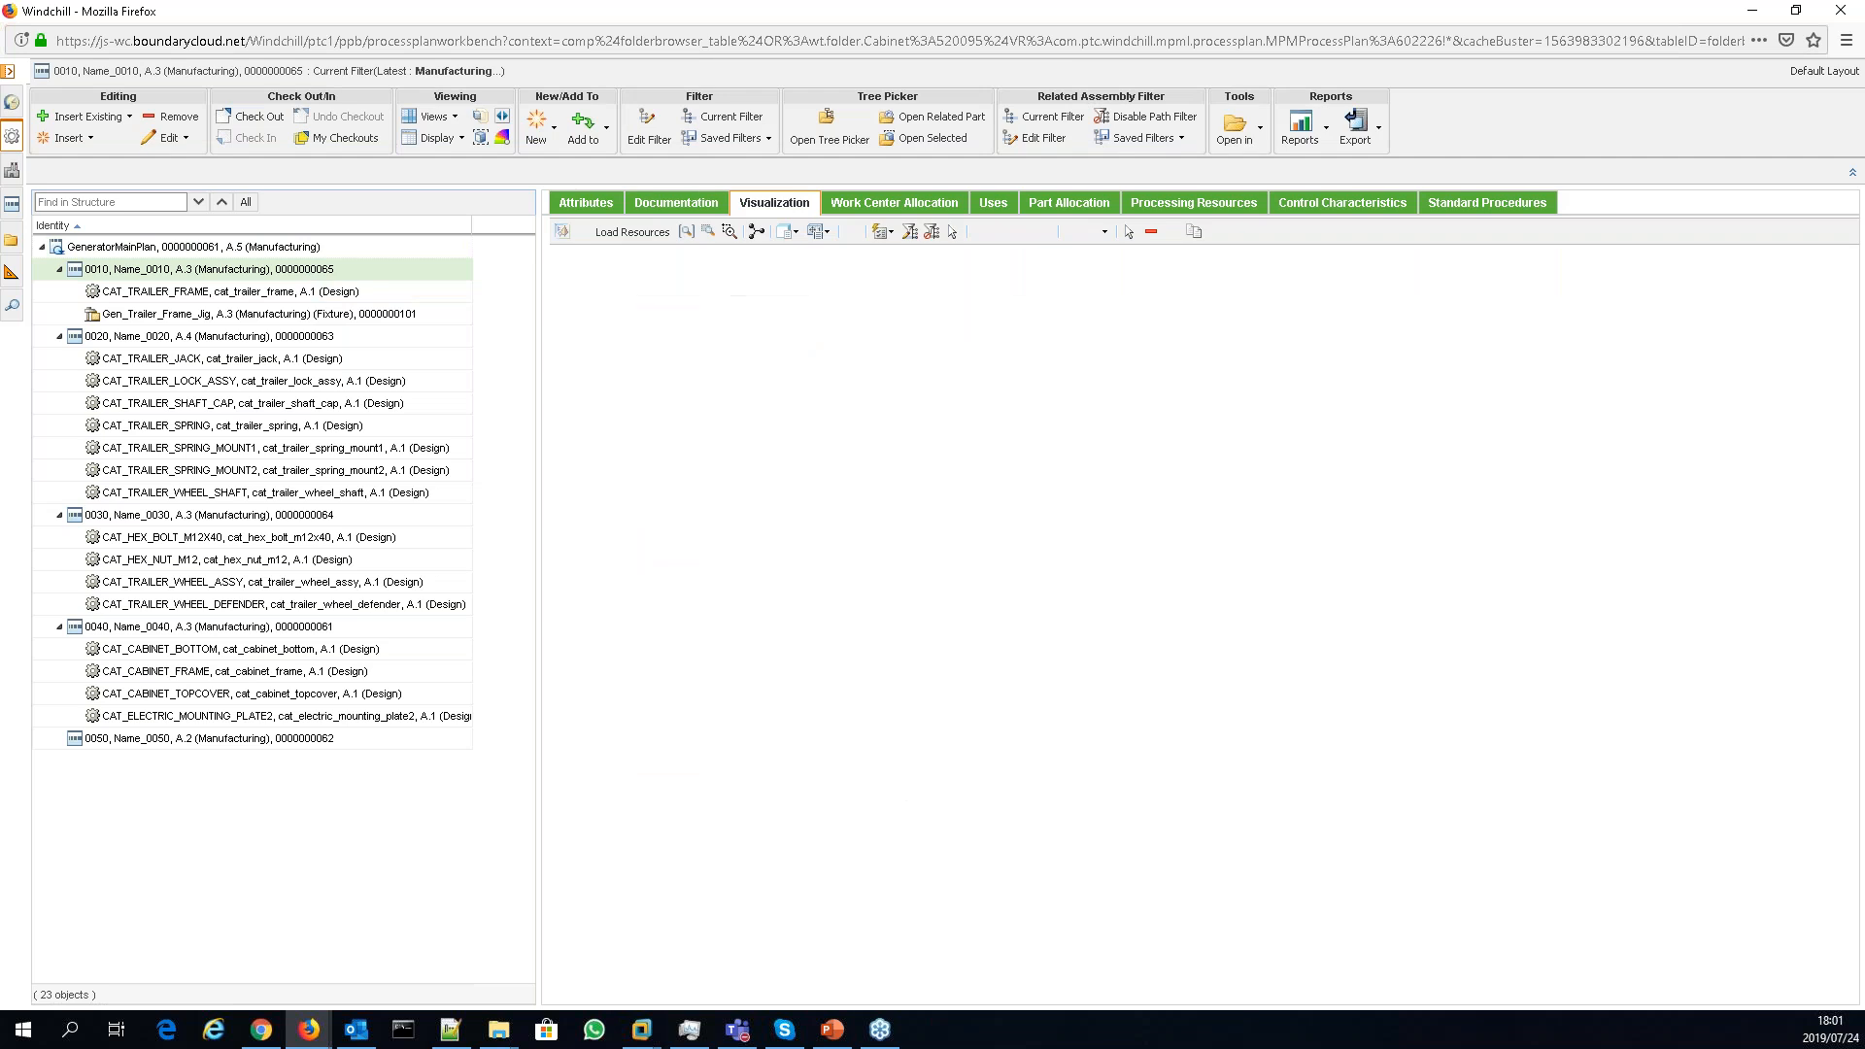
click(816, 430)
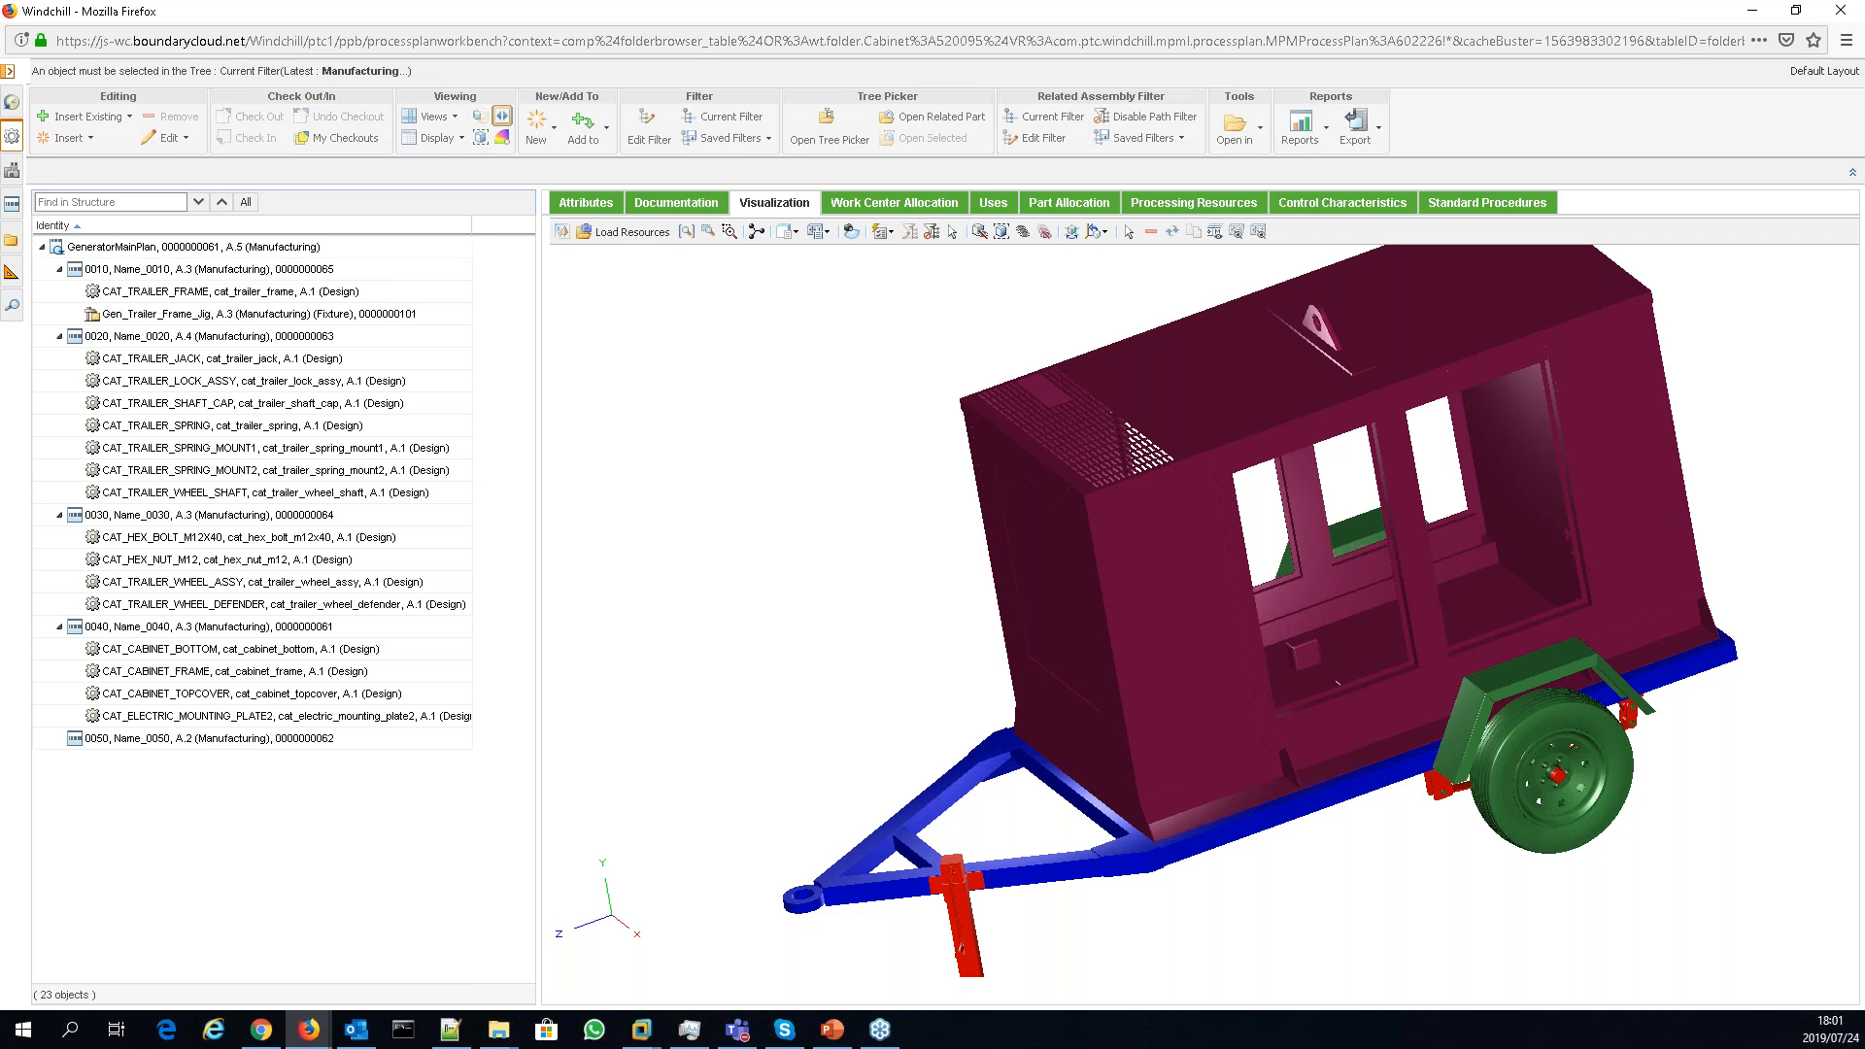
click(502, 116)
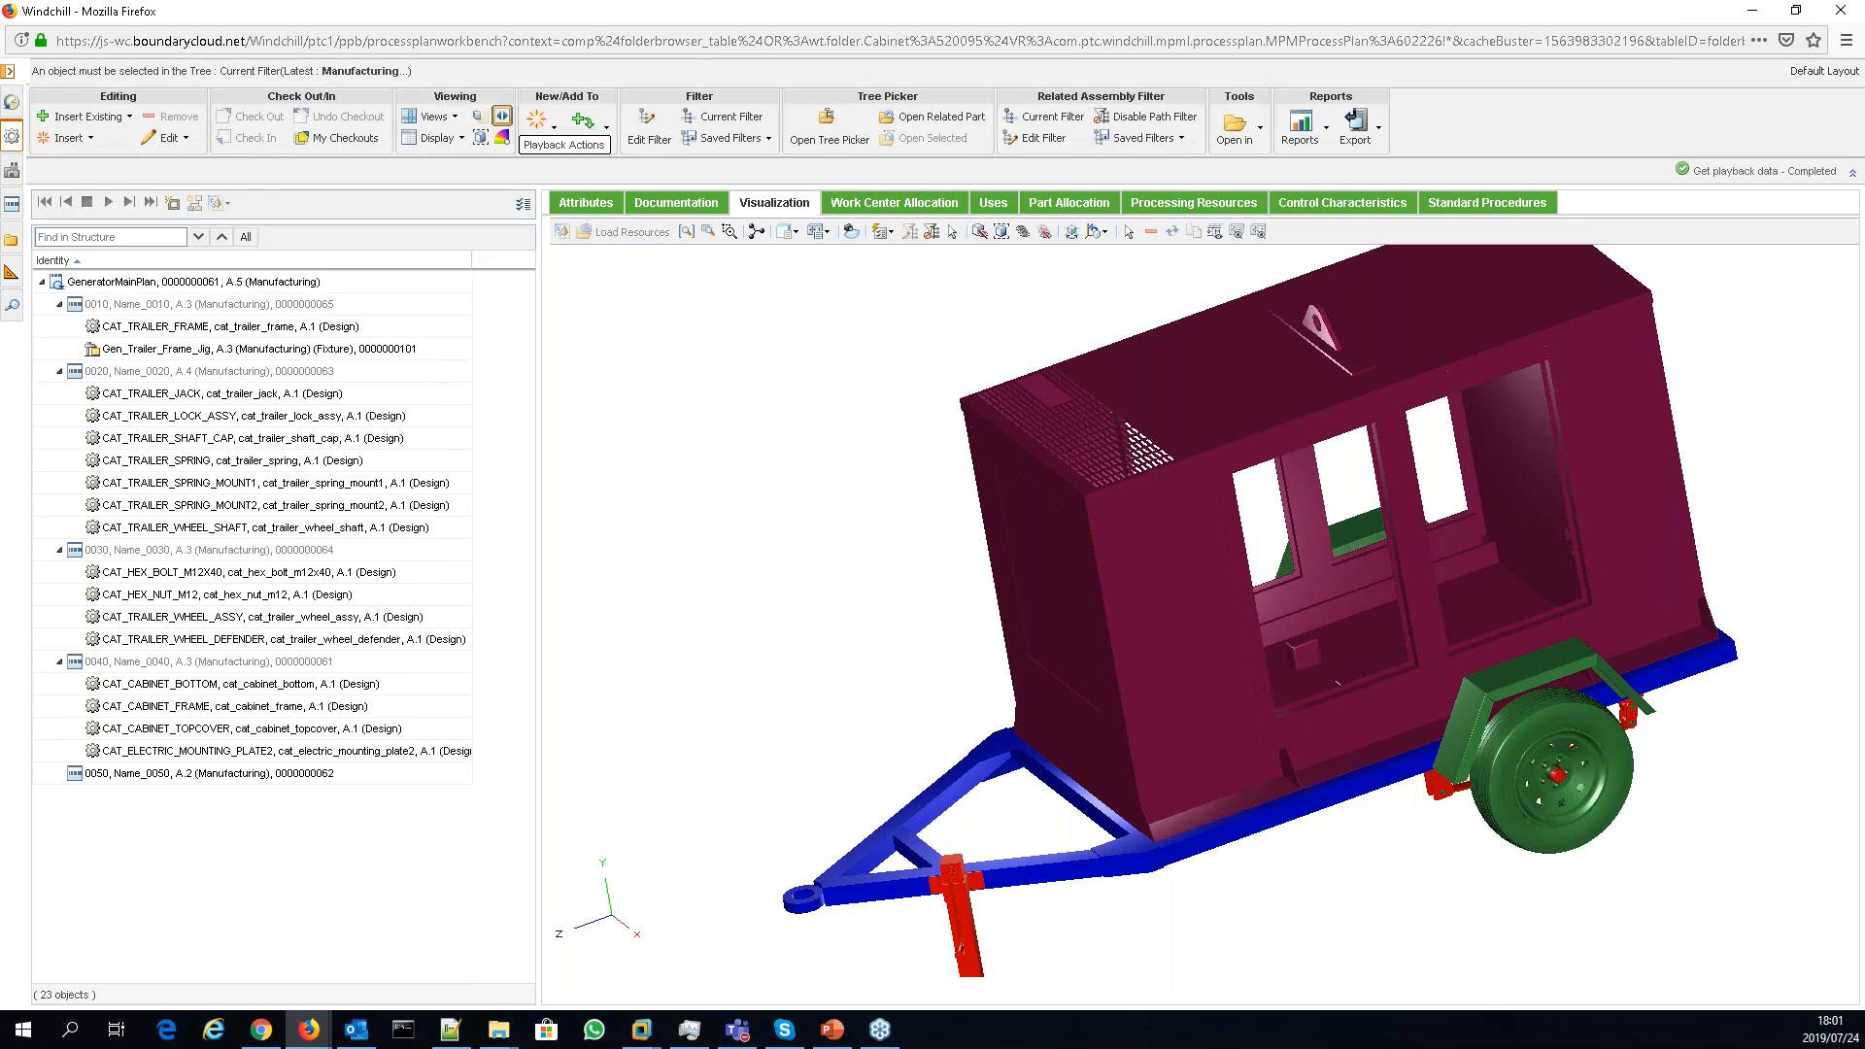
click(252, 556)
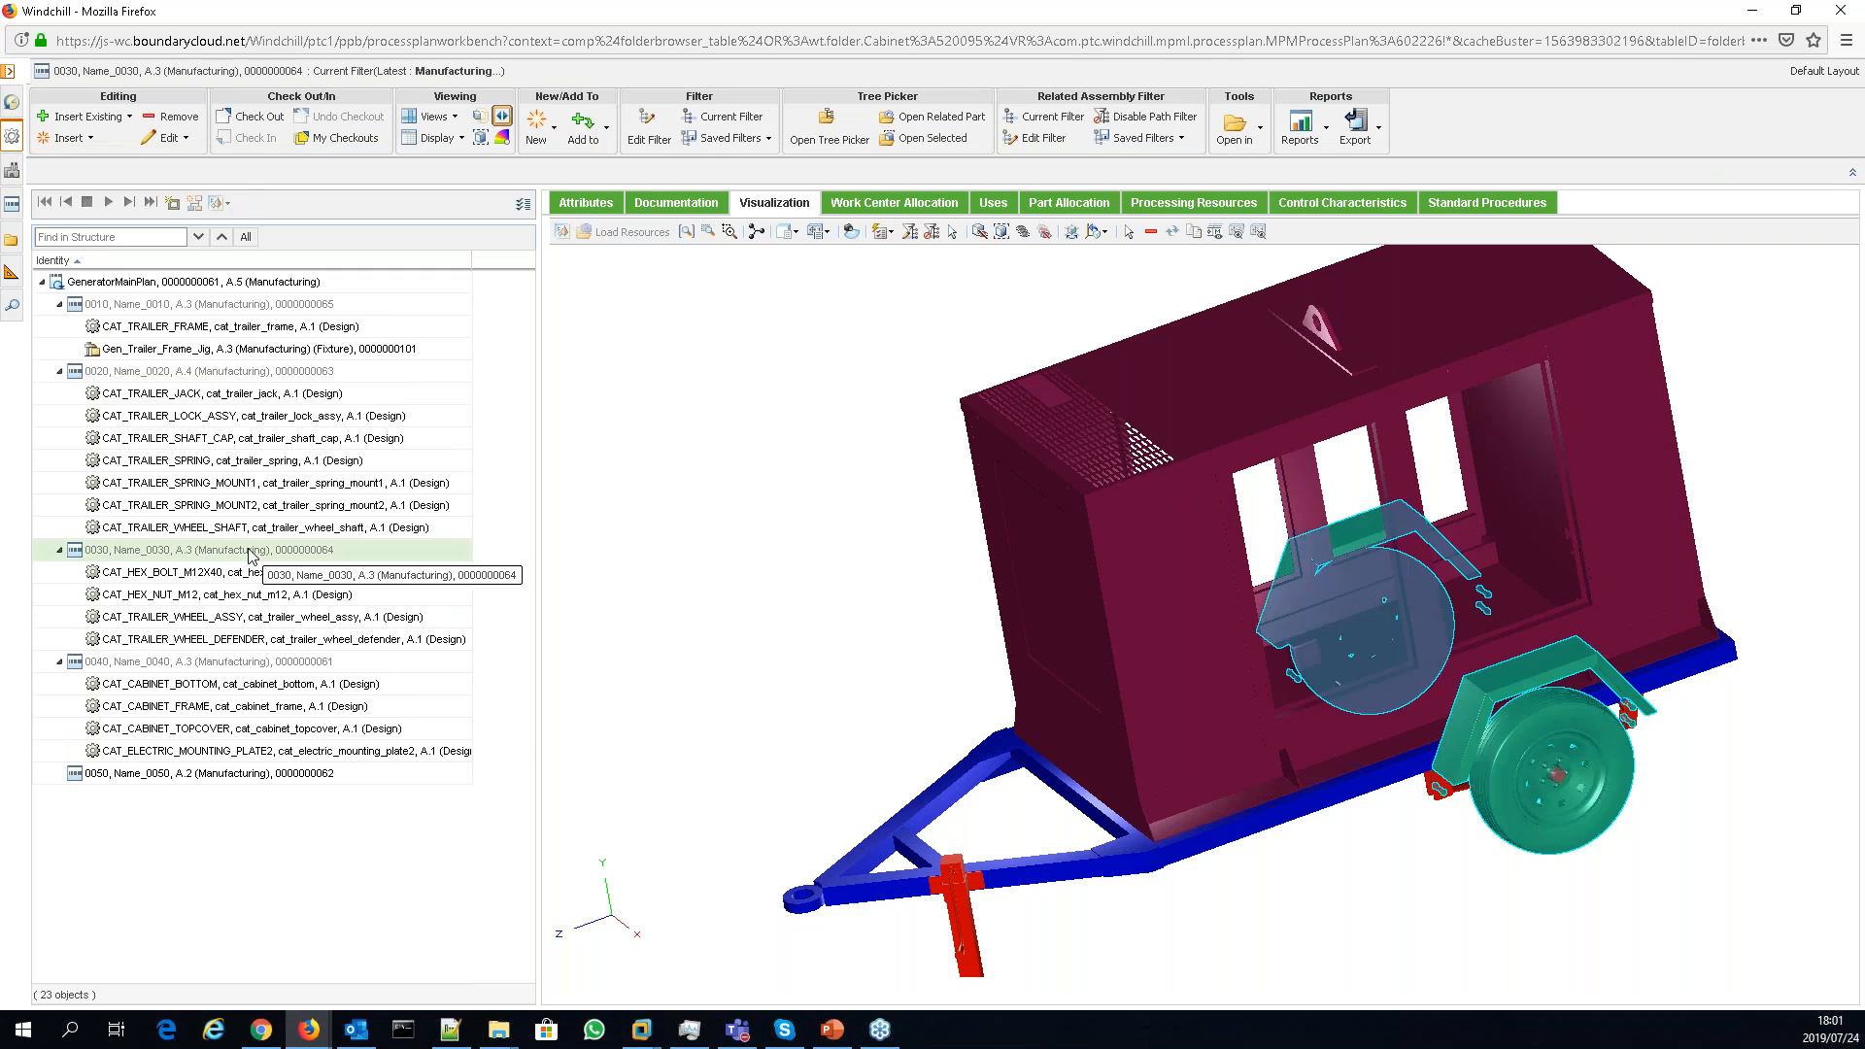
click(1843, 12)
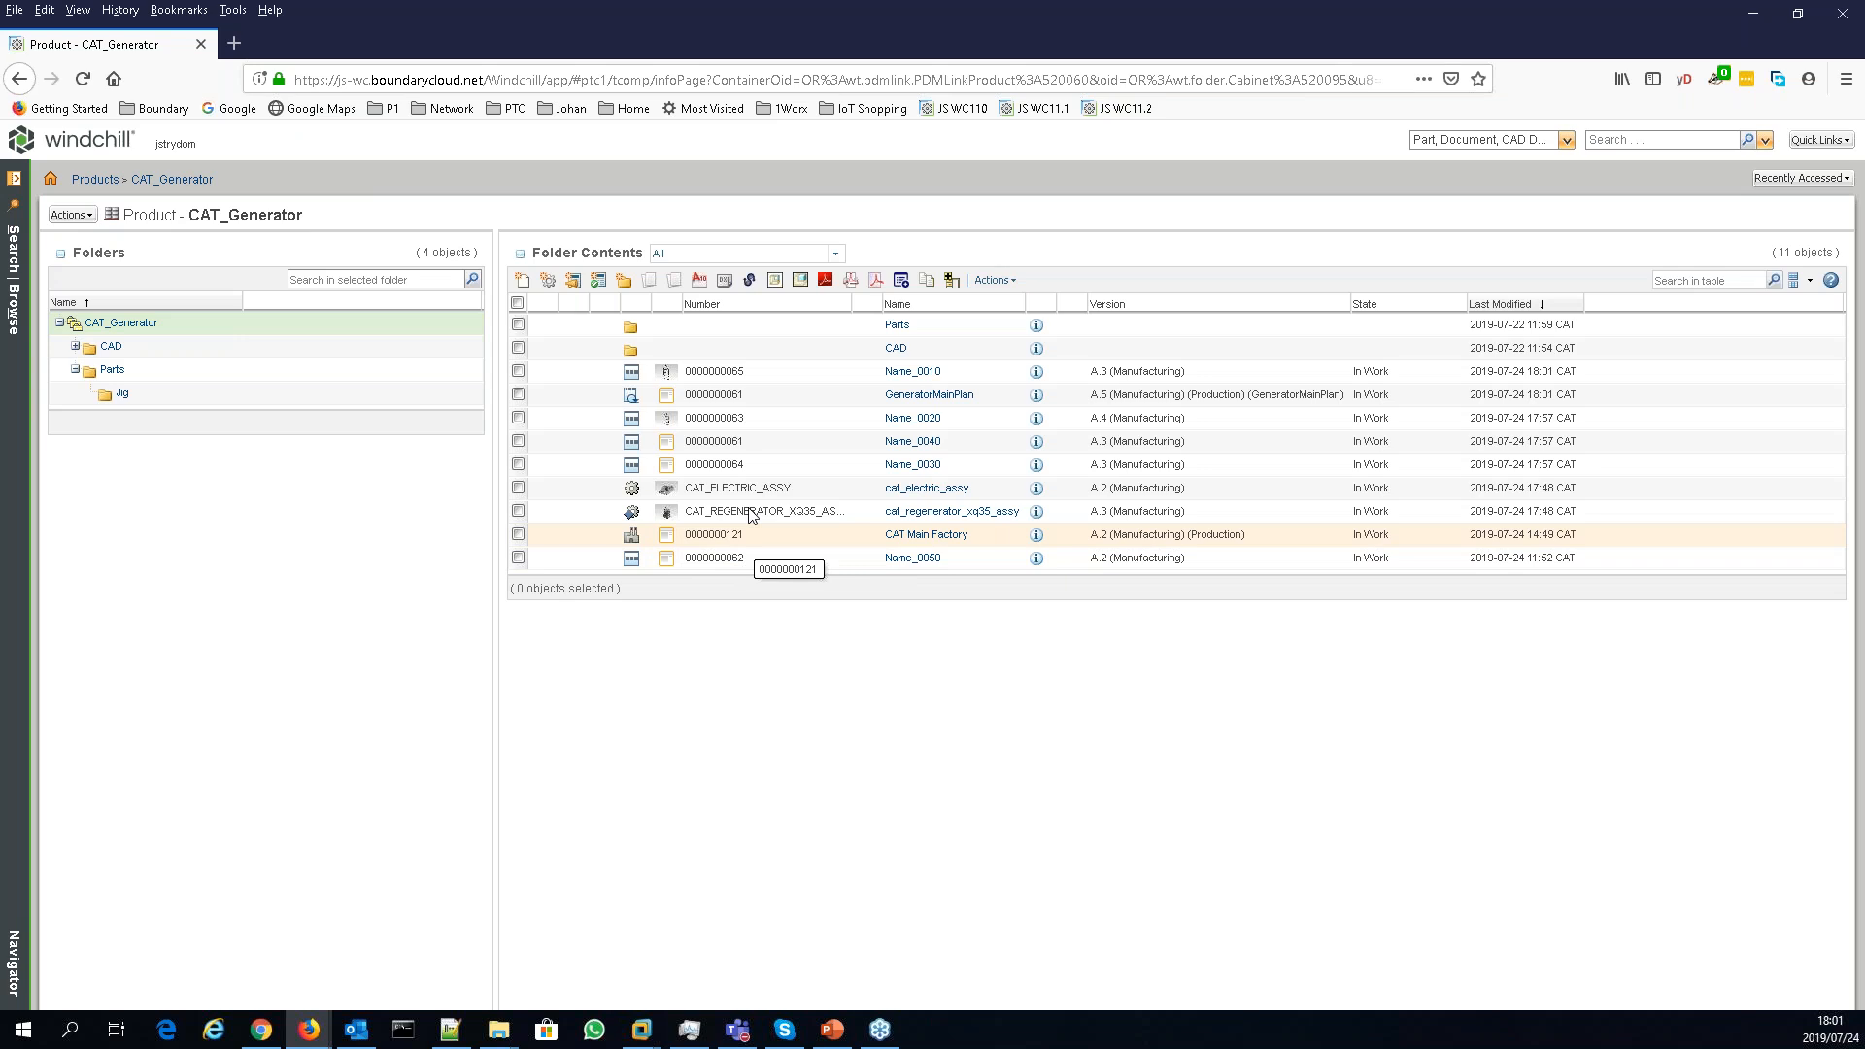
- Examine the resource types and the Skill categories offered for a new resource, and leave the form without creating one
click(995, 280)
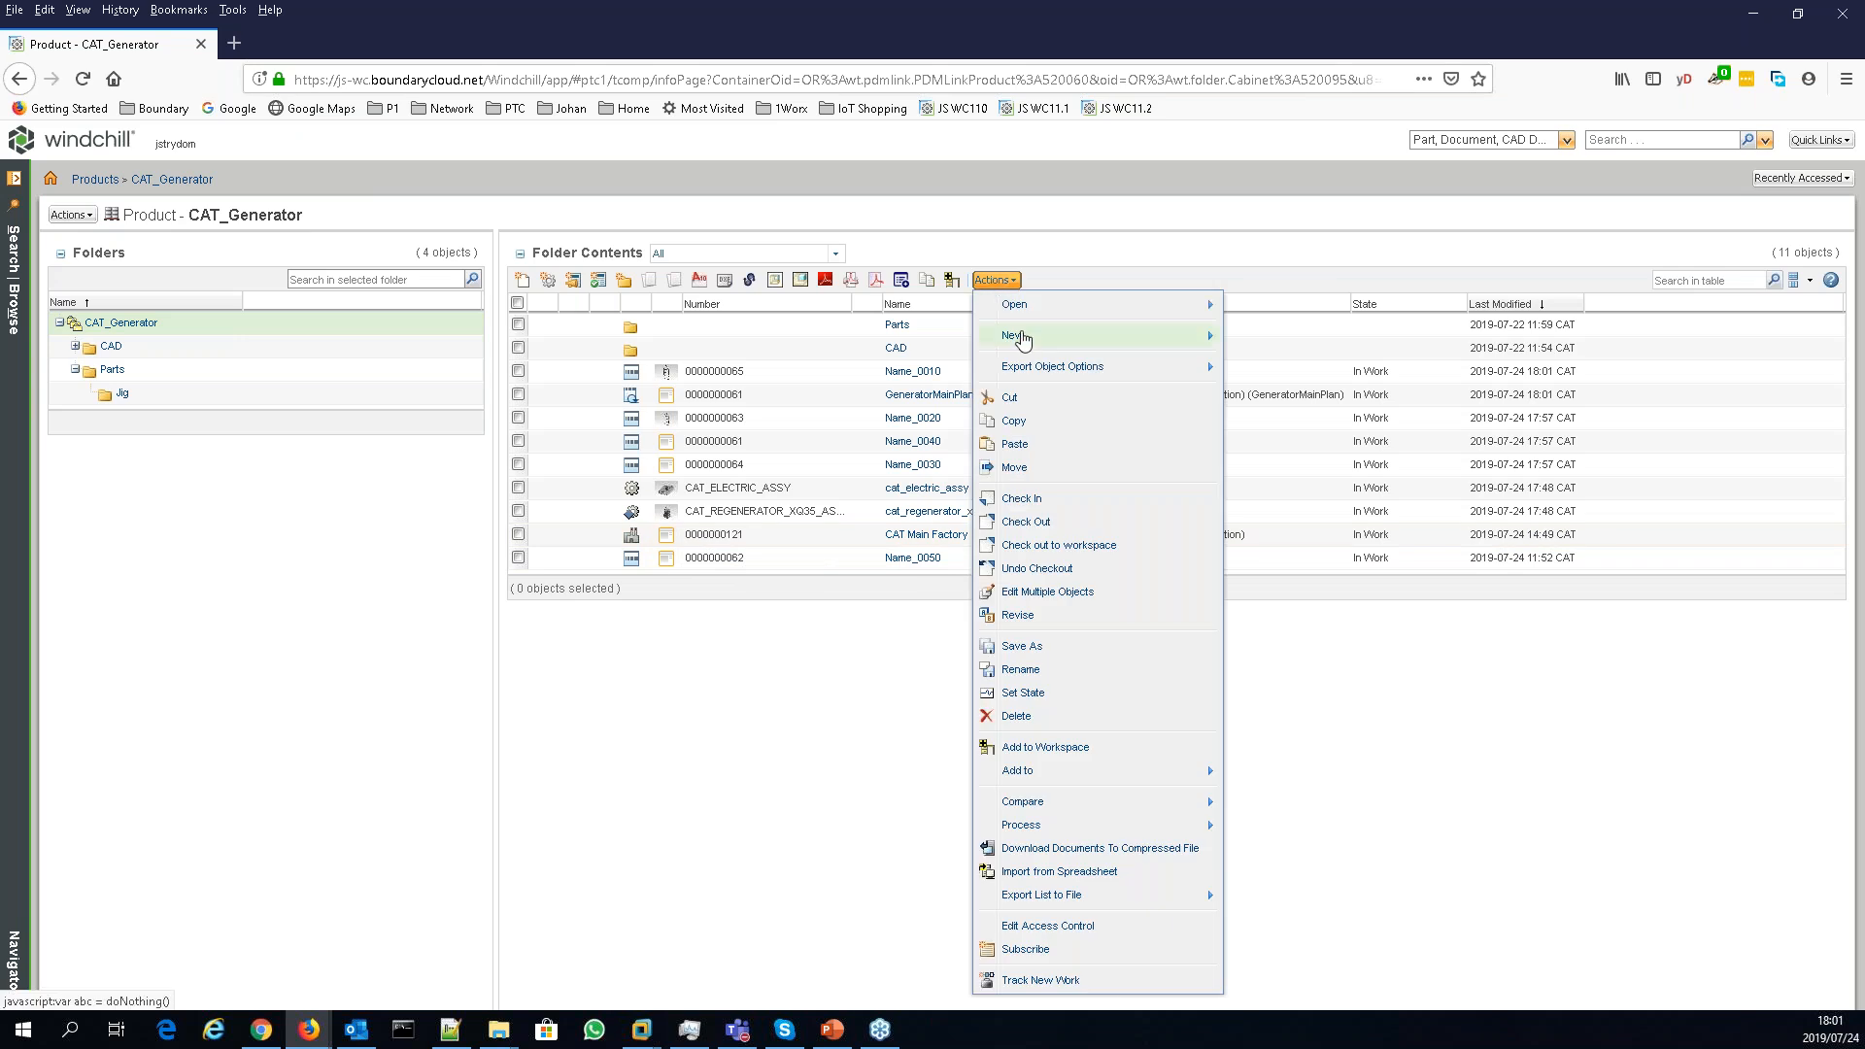
mouse_move(1022, 337)
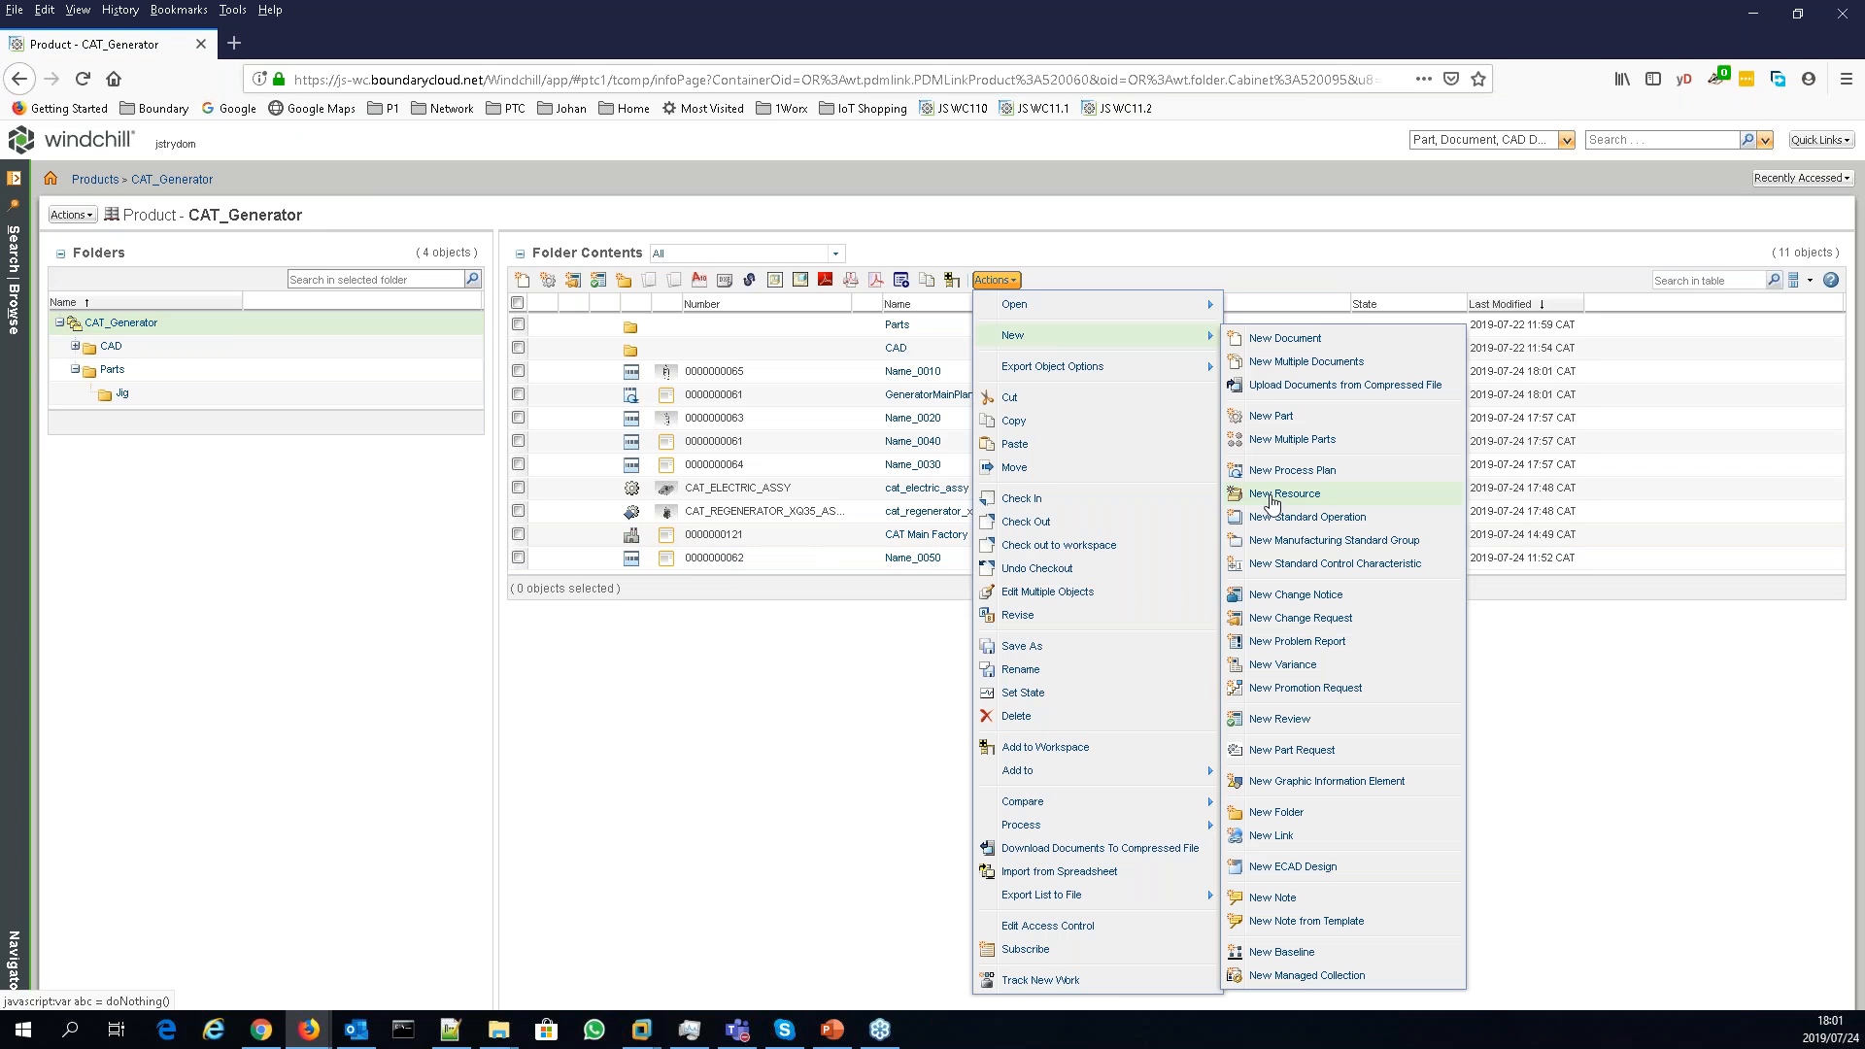
click(1271, 495)
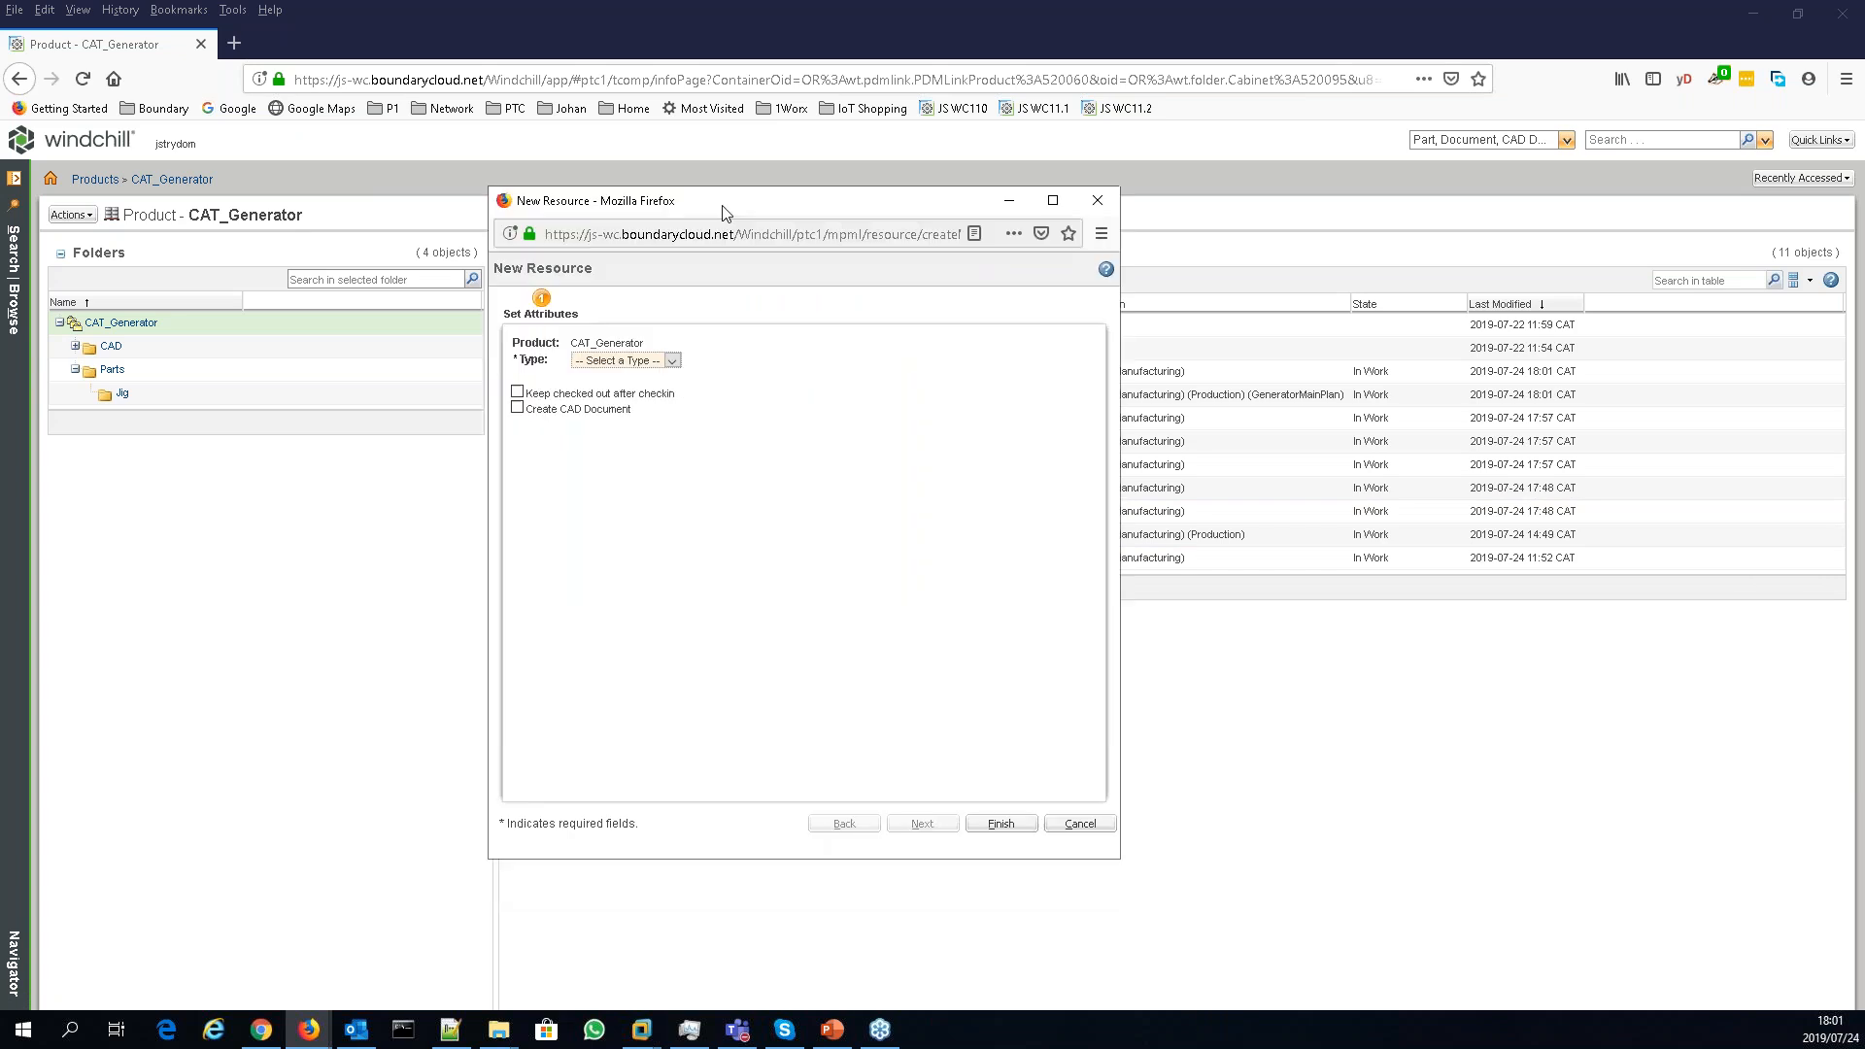
click(621, 360)
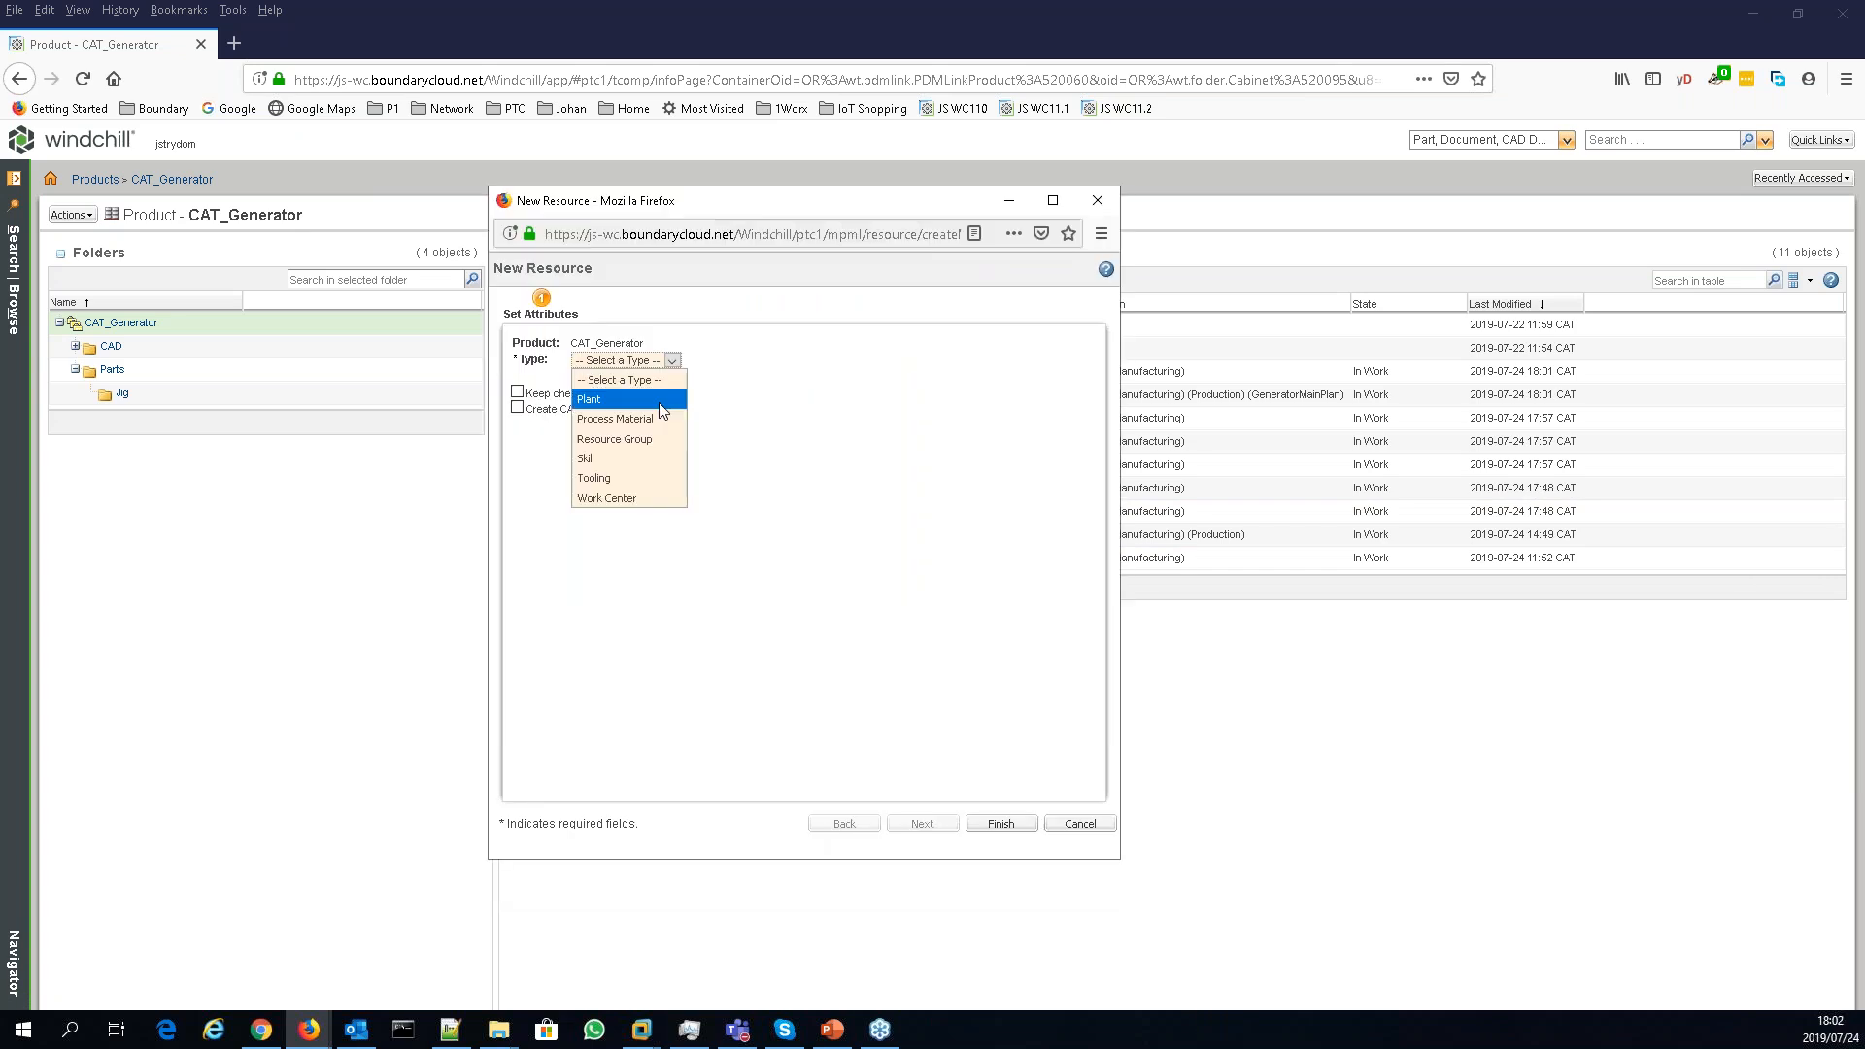
click(618, 467)
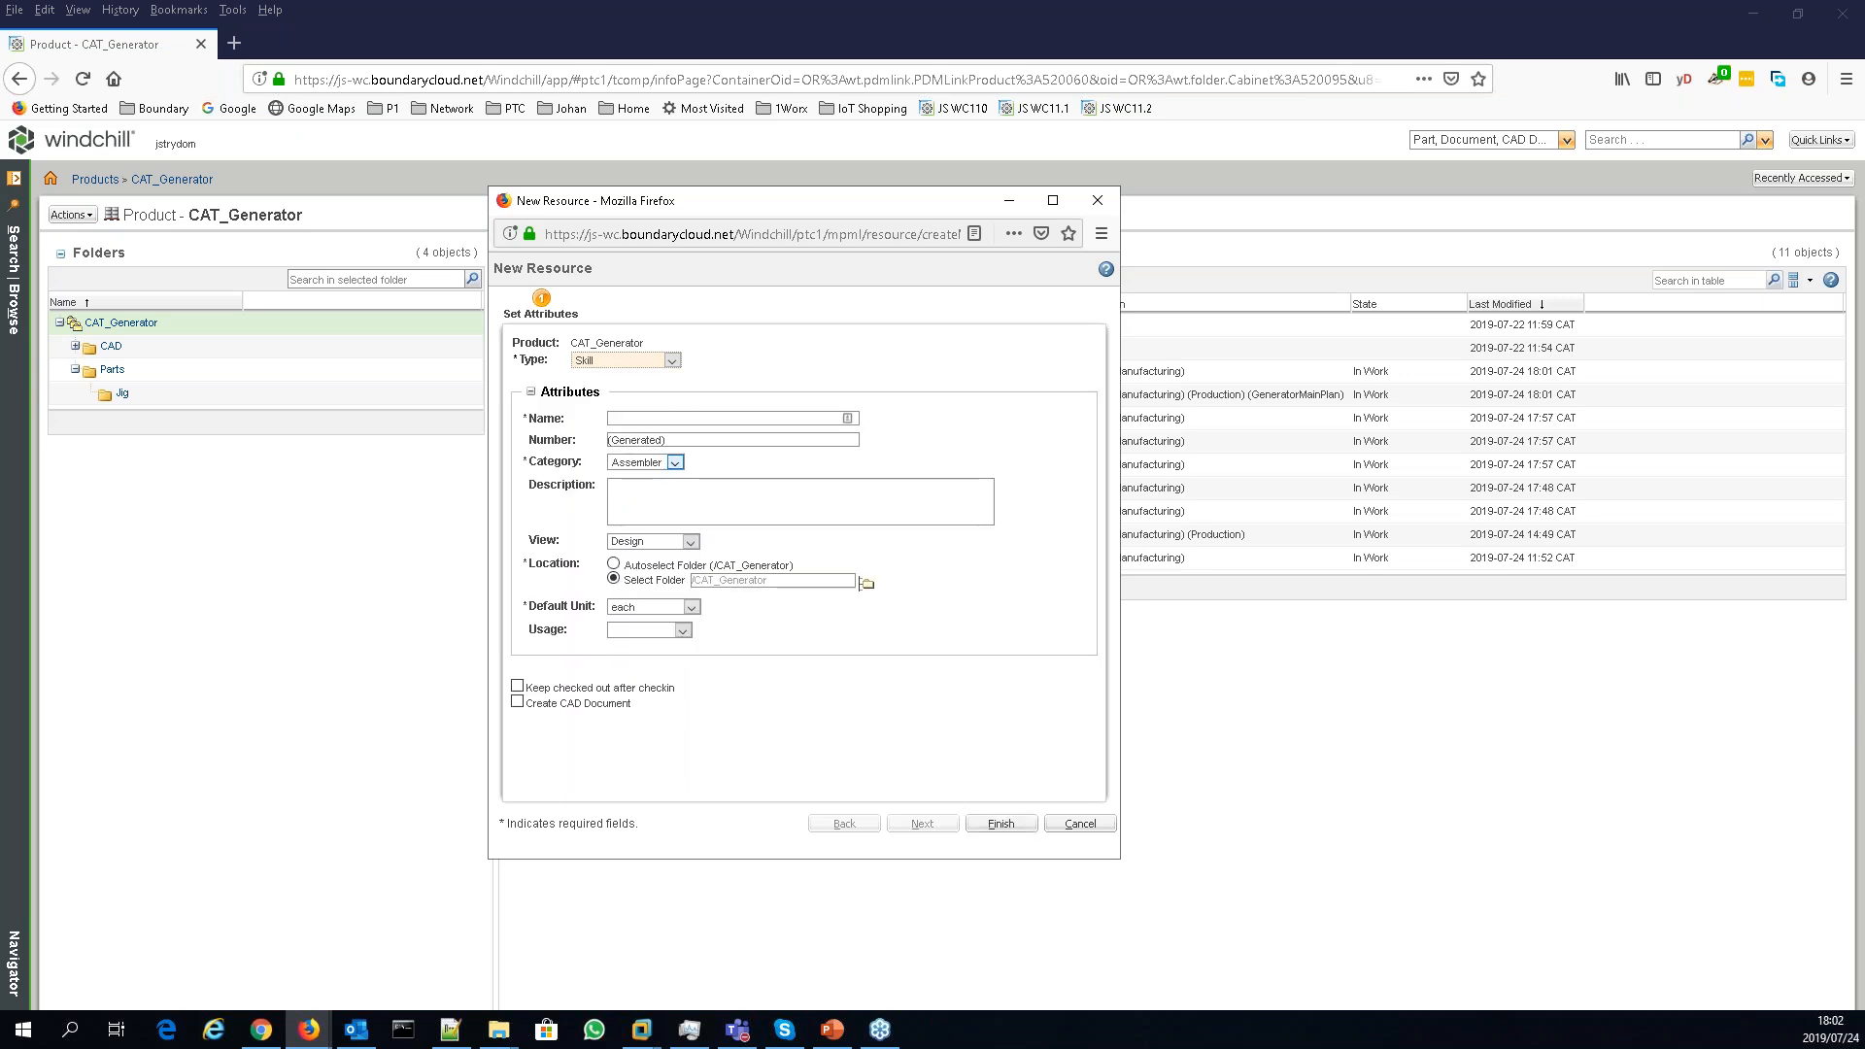
click(674, 462)
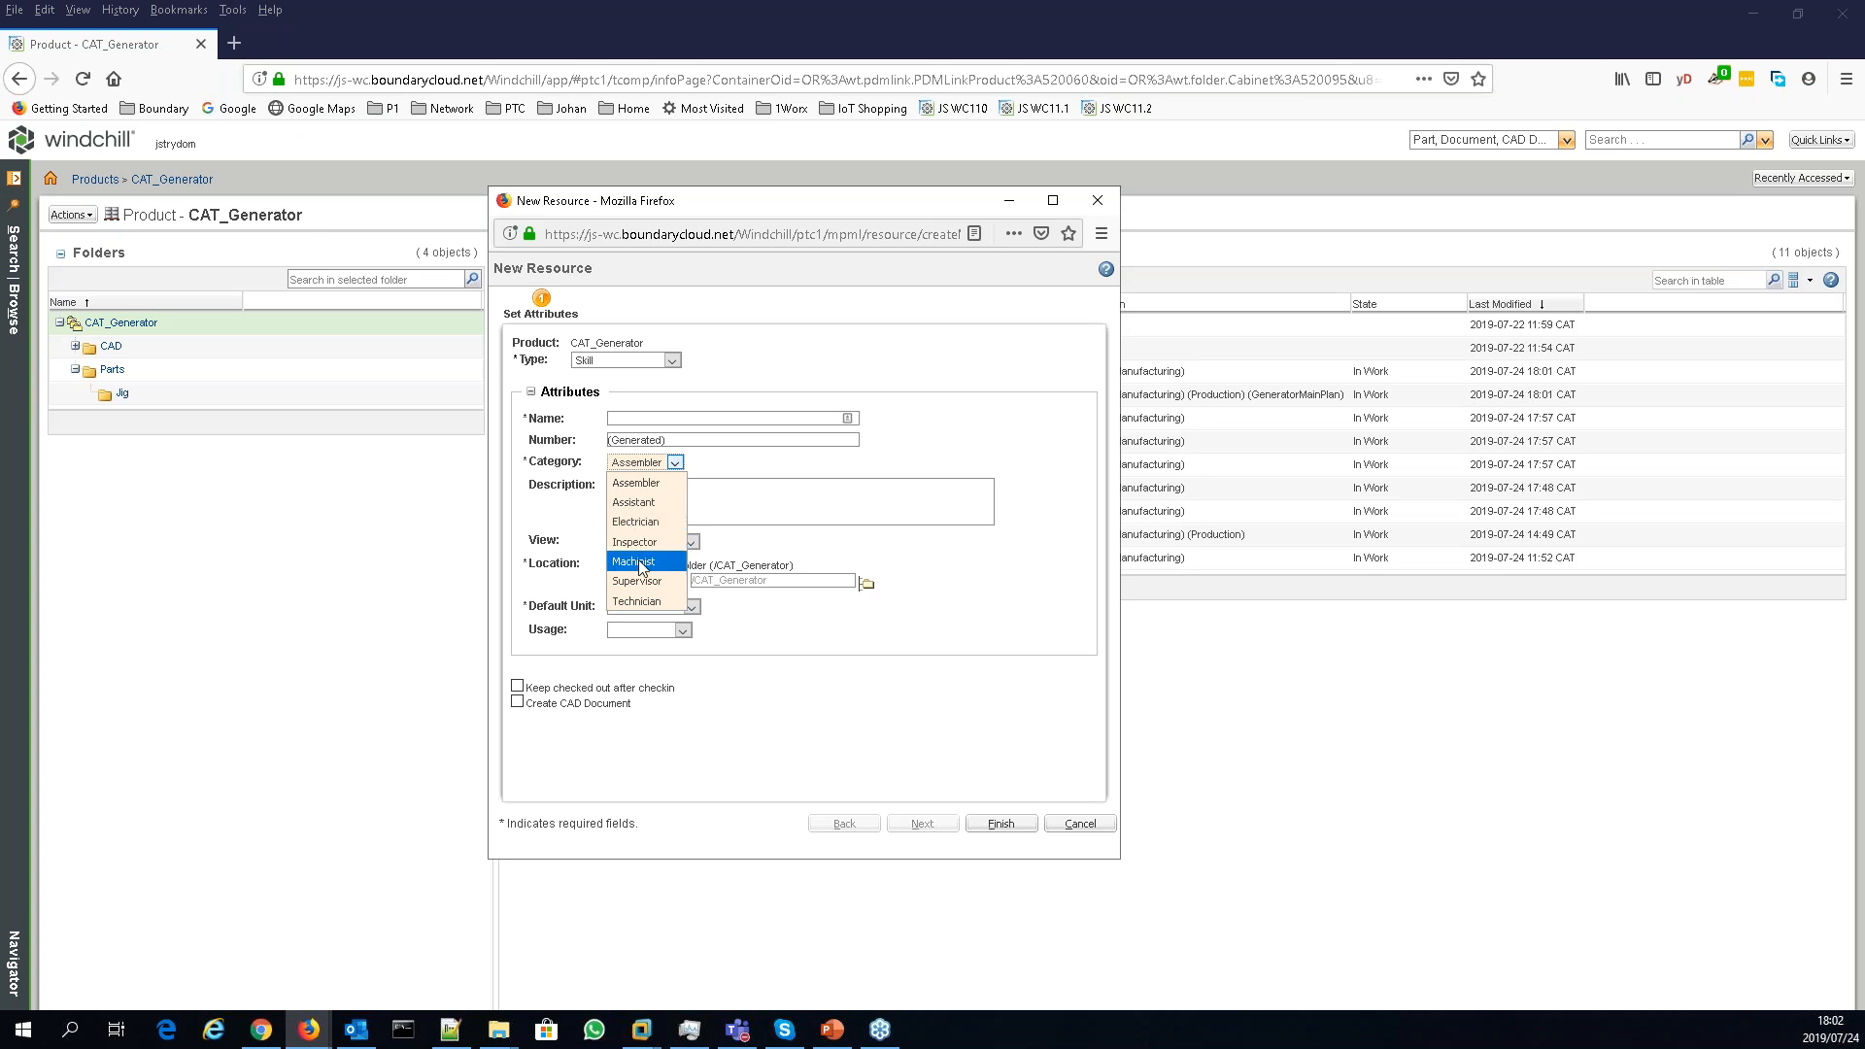
click(772, 489)
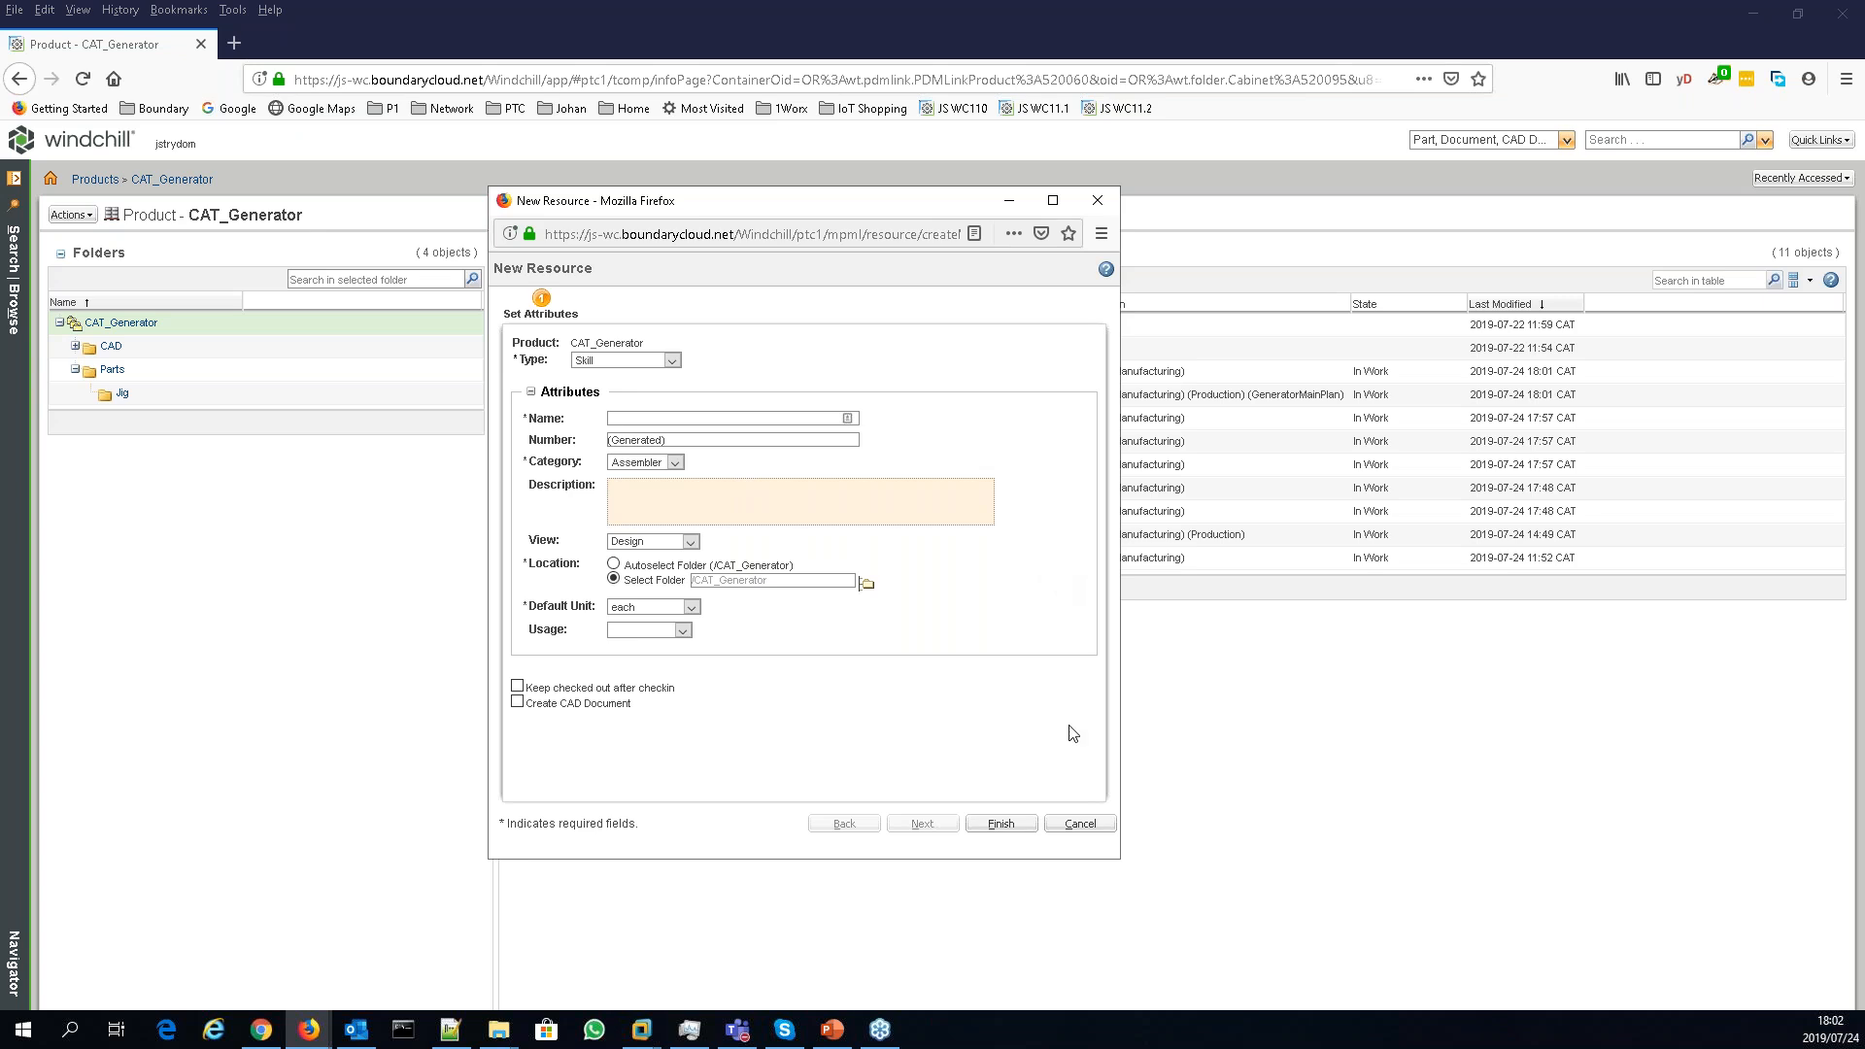
click(1097, 826)
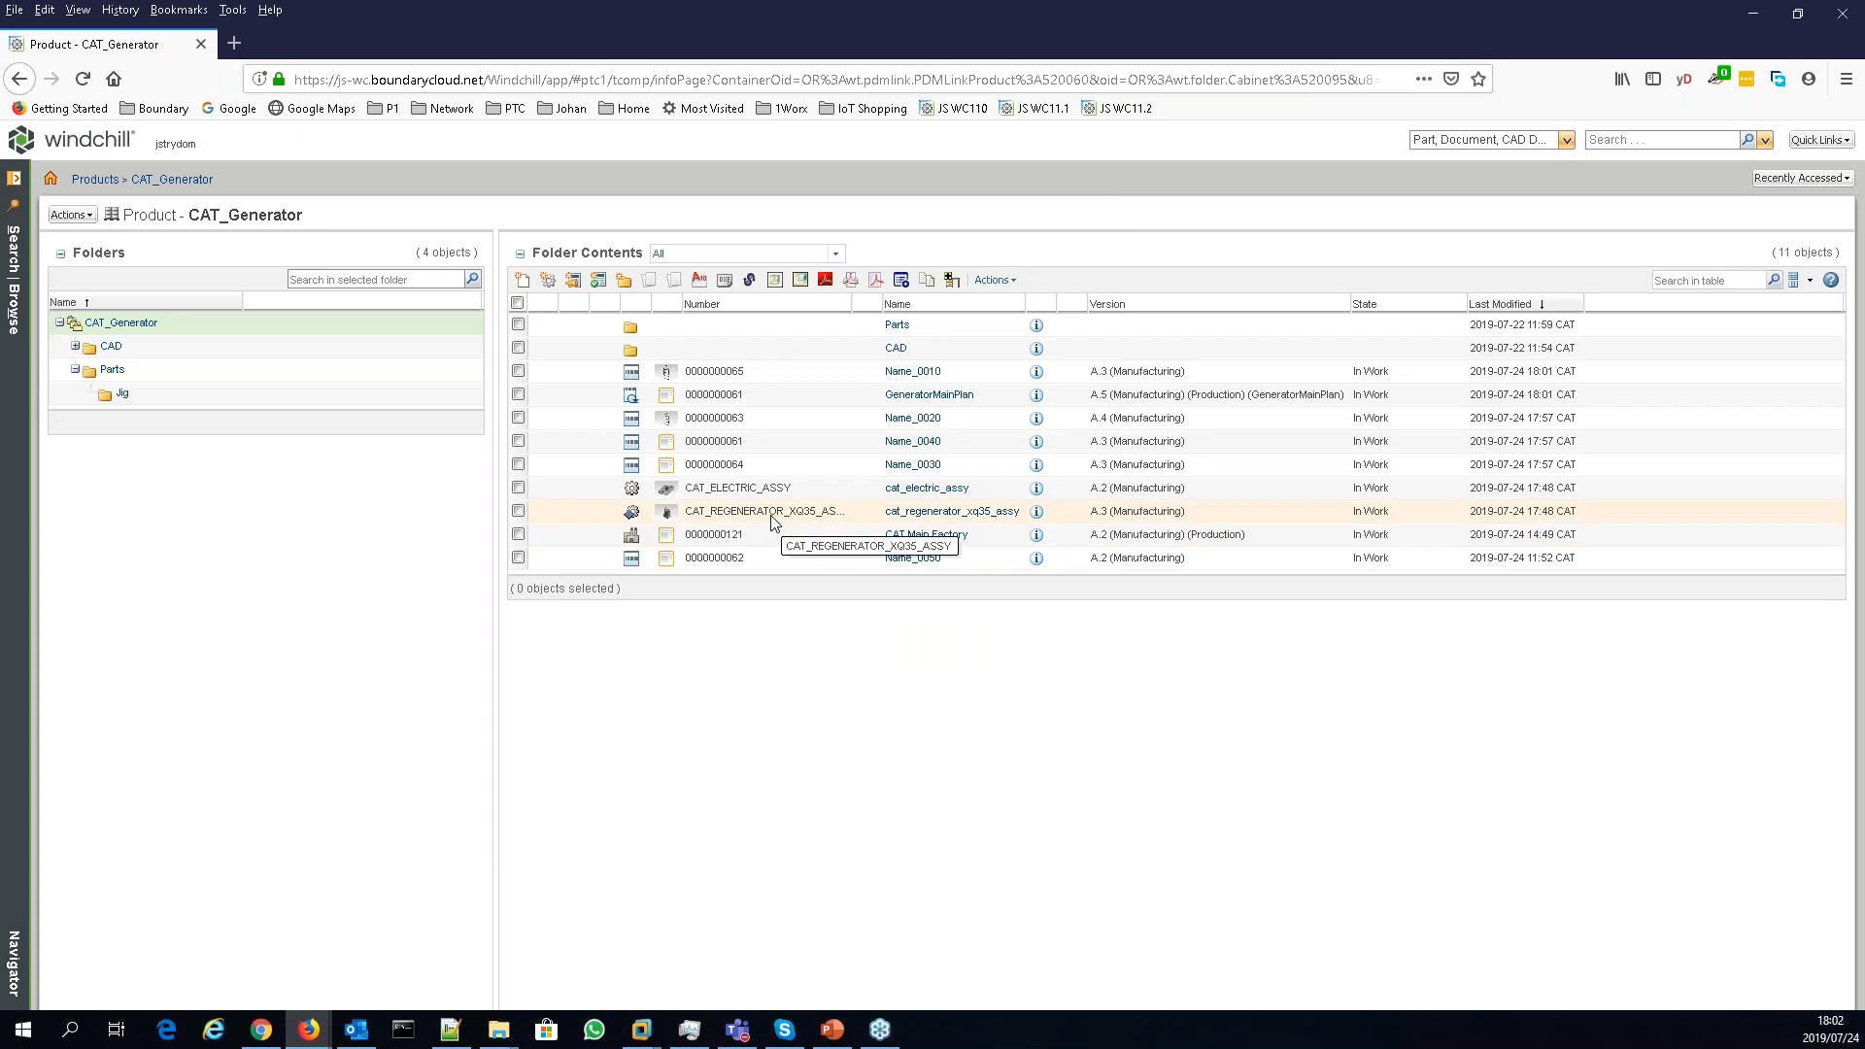
- Generate the default work instructions for the GeneratorMainPlan process plan
click(1103, 513)
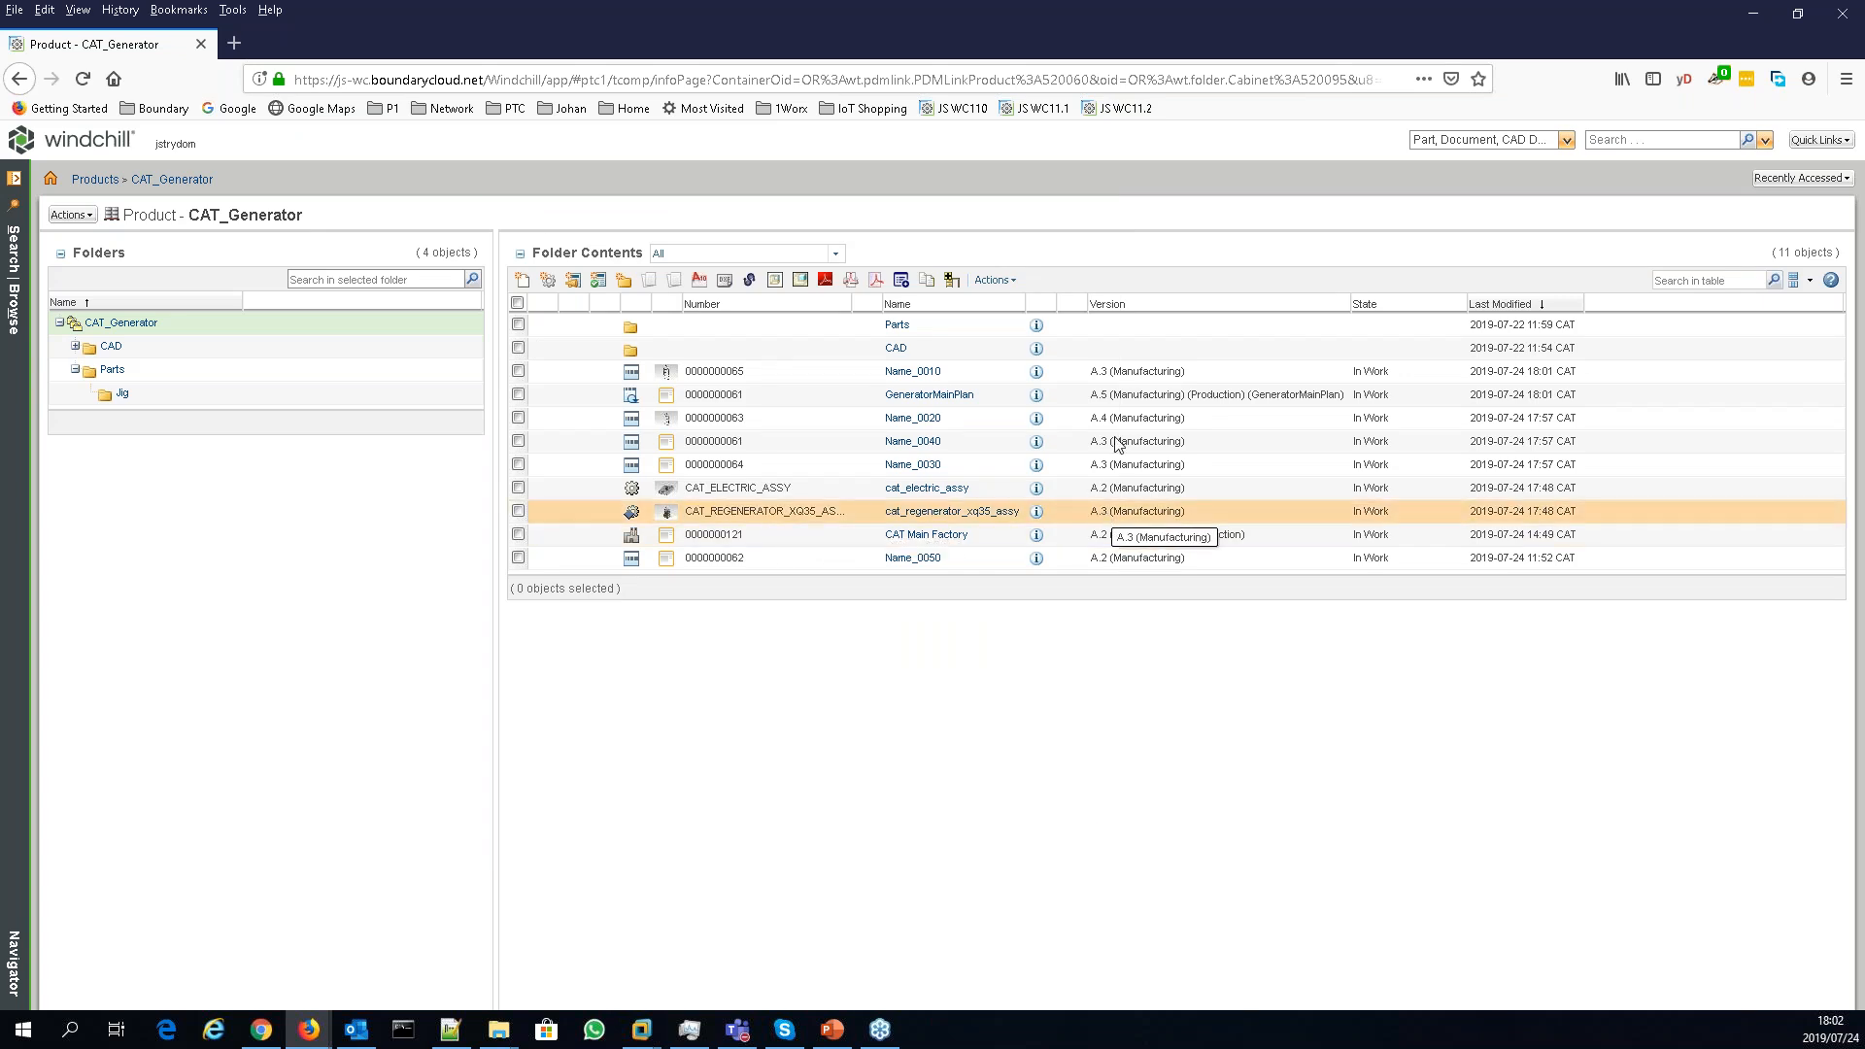
click(986, 398)
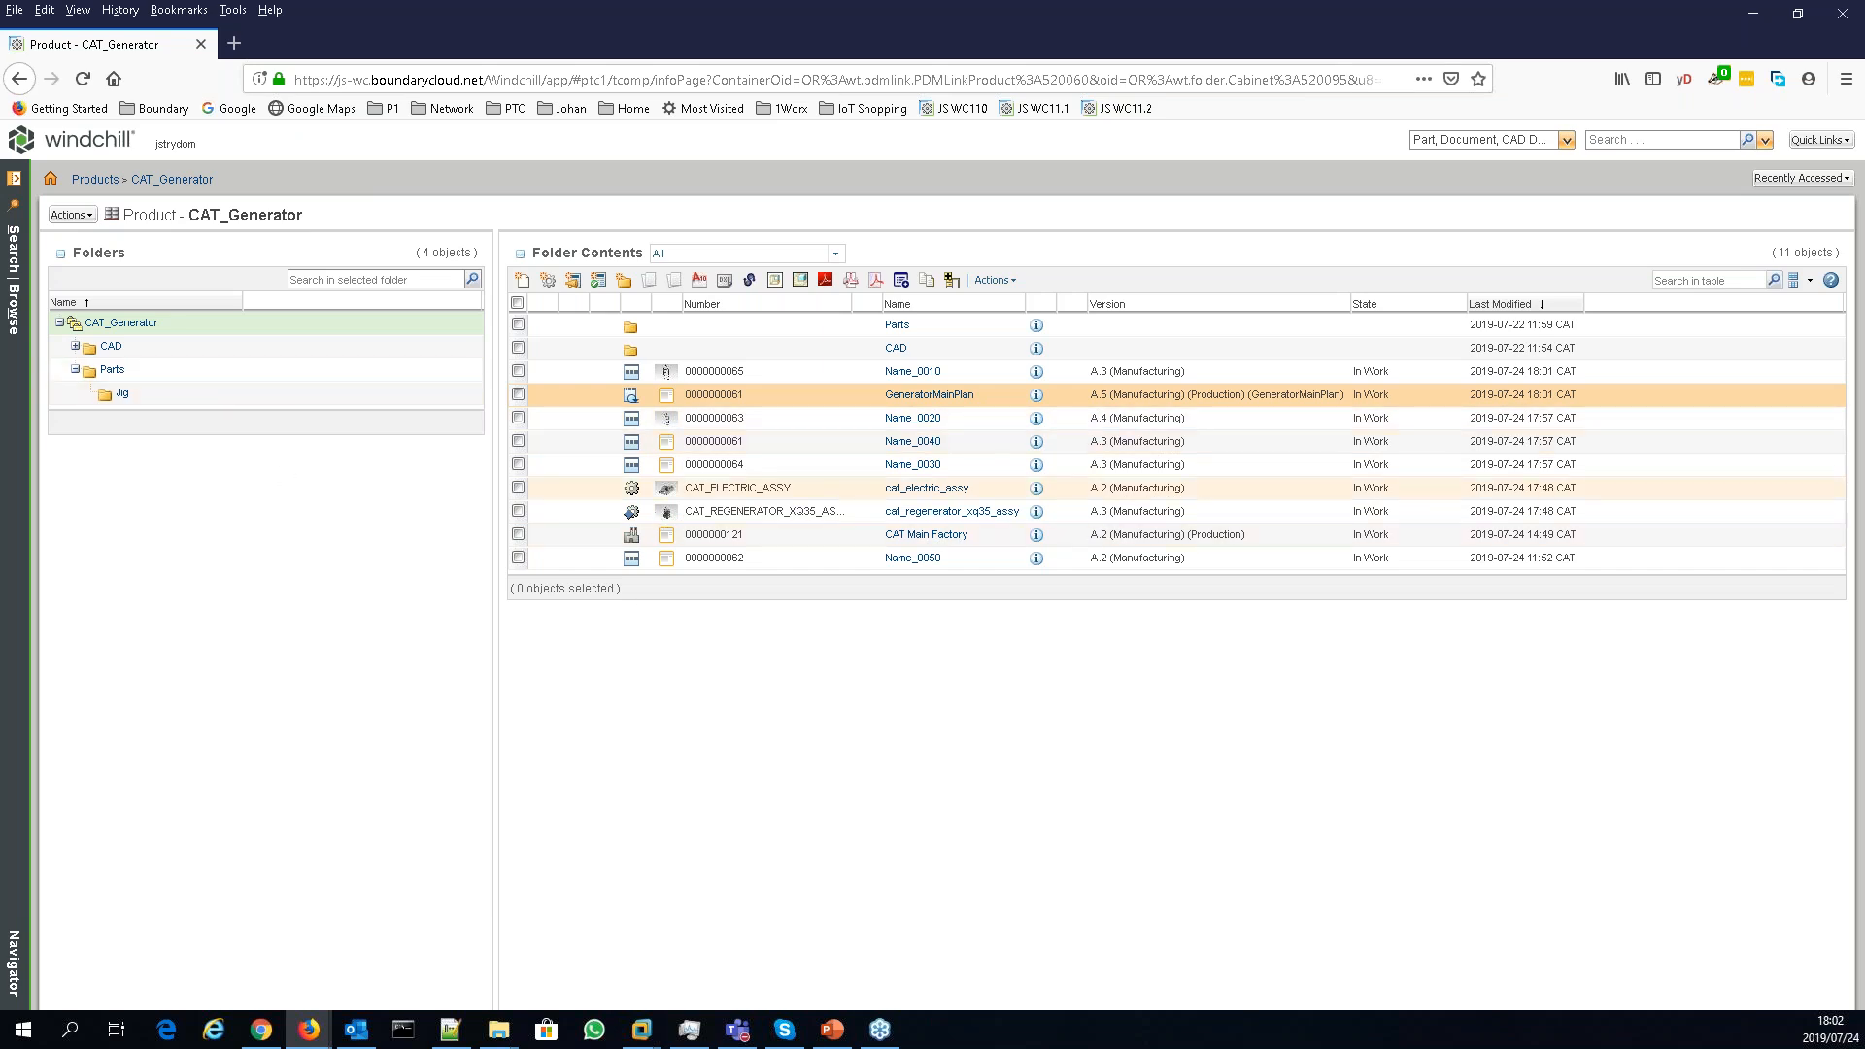
right_click(827, 406)
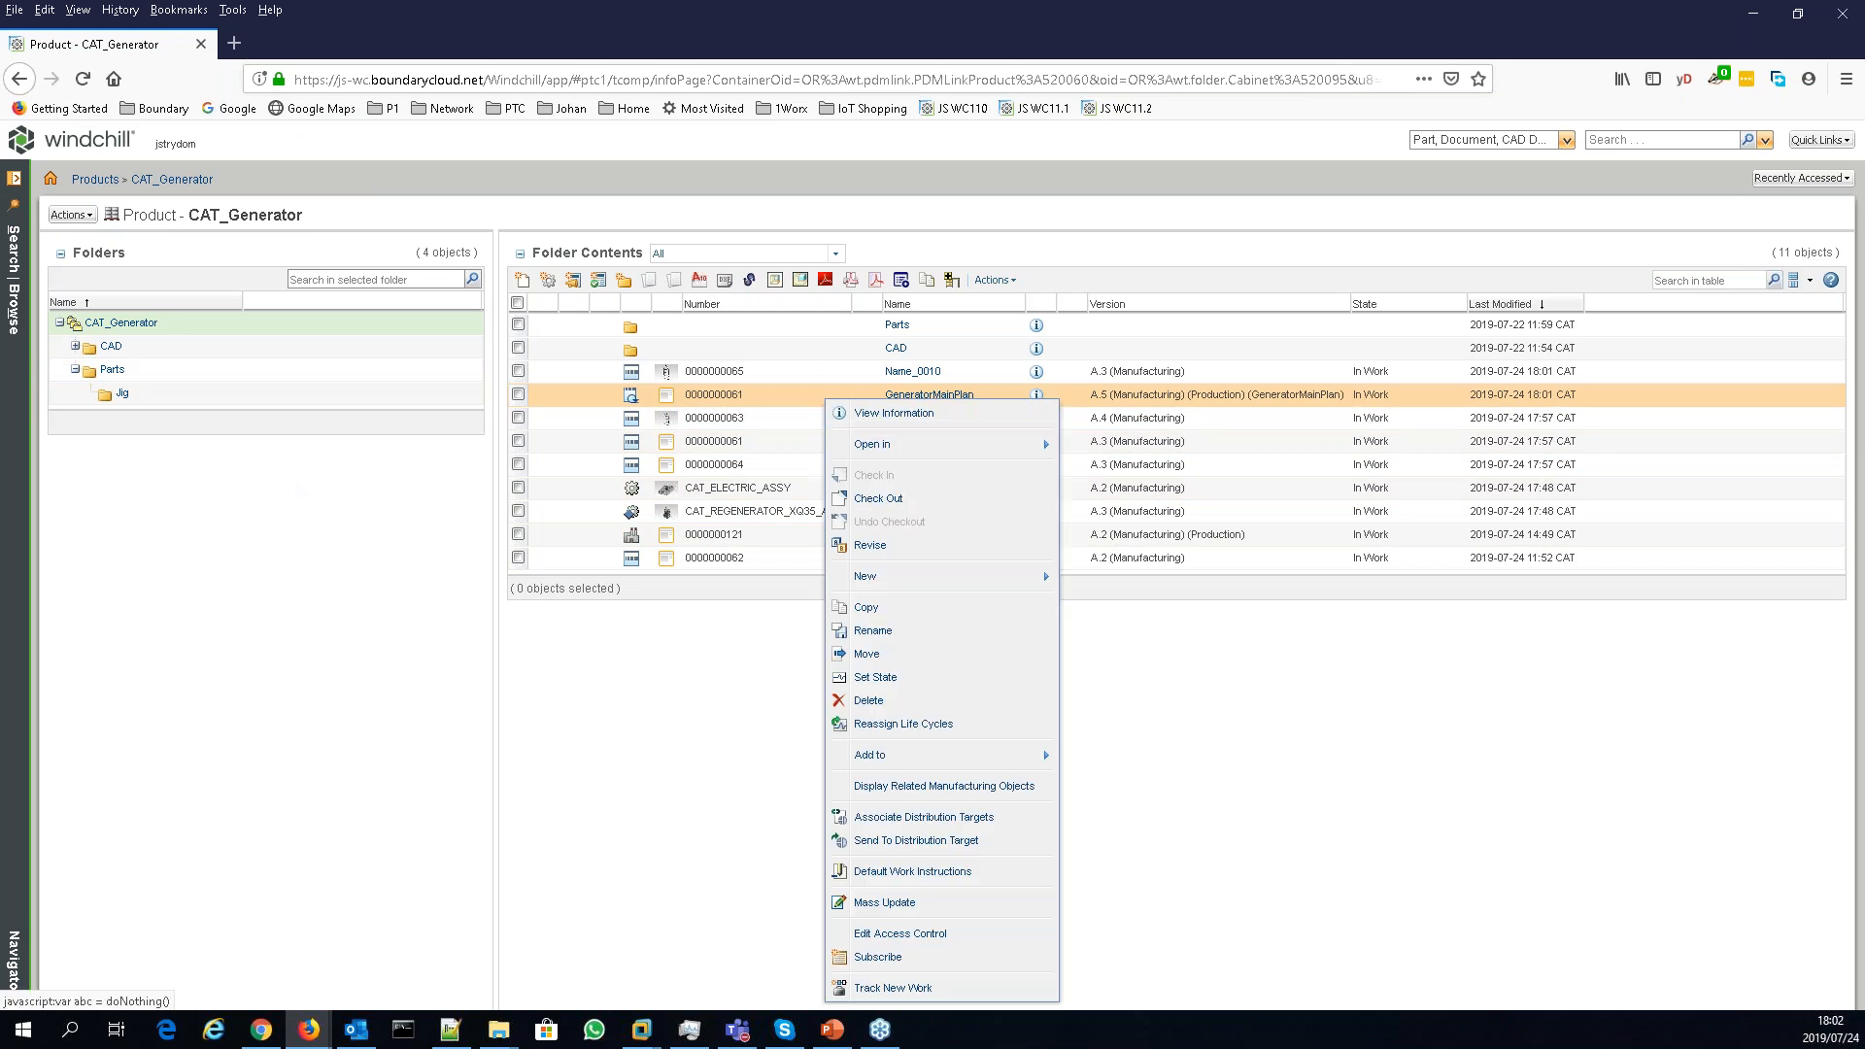
mouse_move(1039, 444)
click(908, 872)
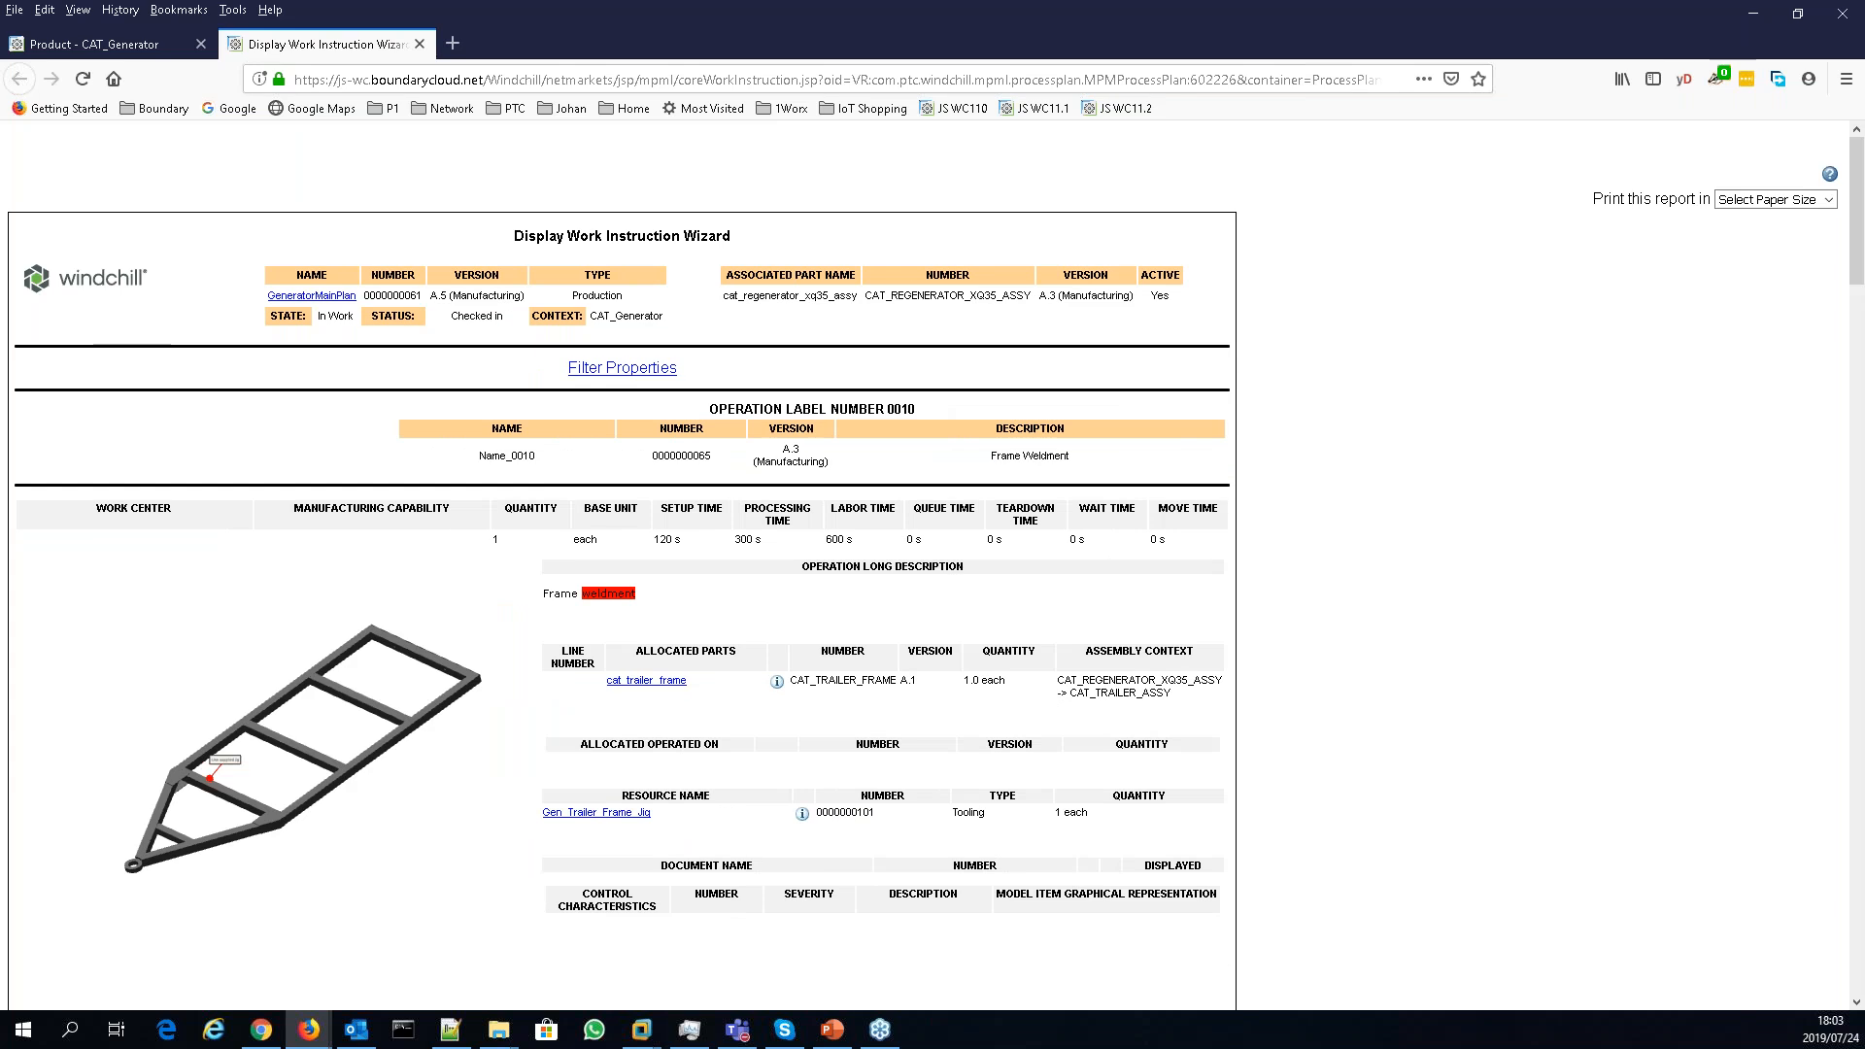
- Examine the work instruction pages of operations 0010 to 0040 and close the report
scroll(683, 502, down, 1)
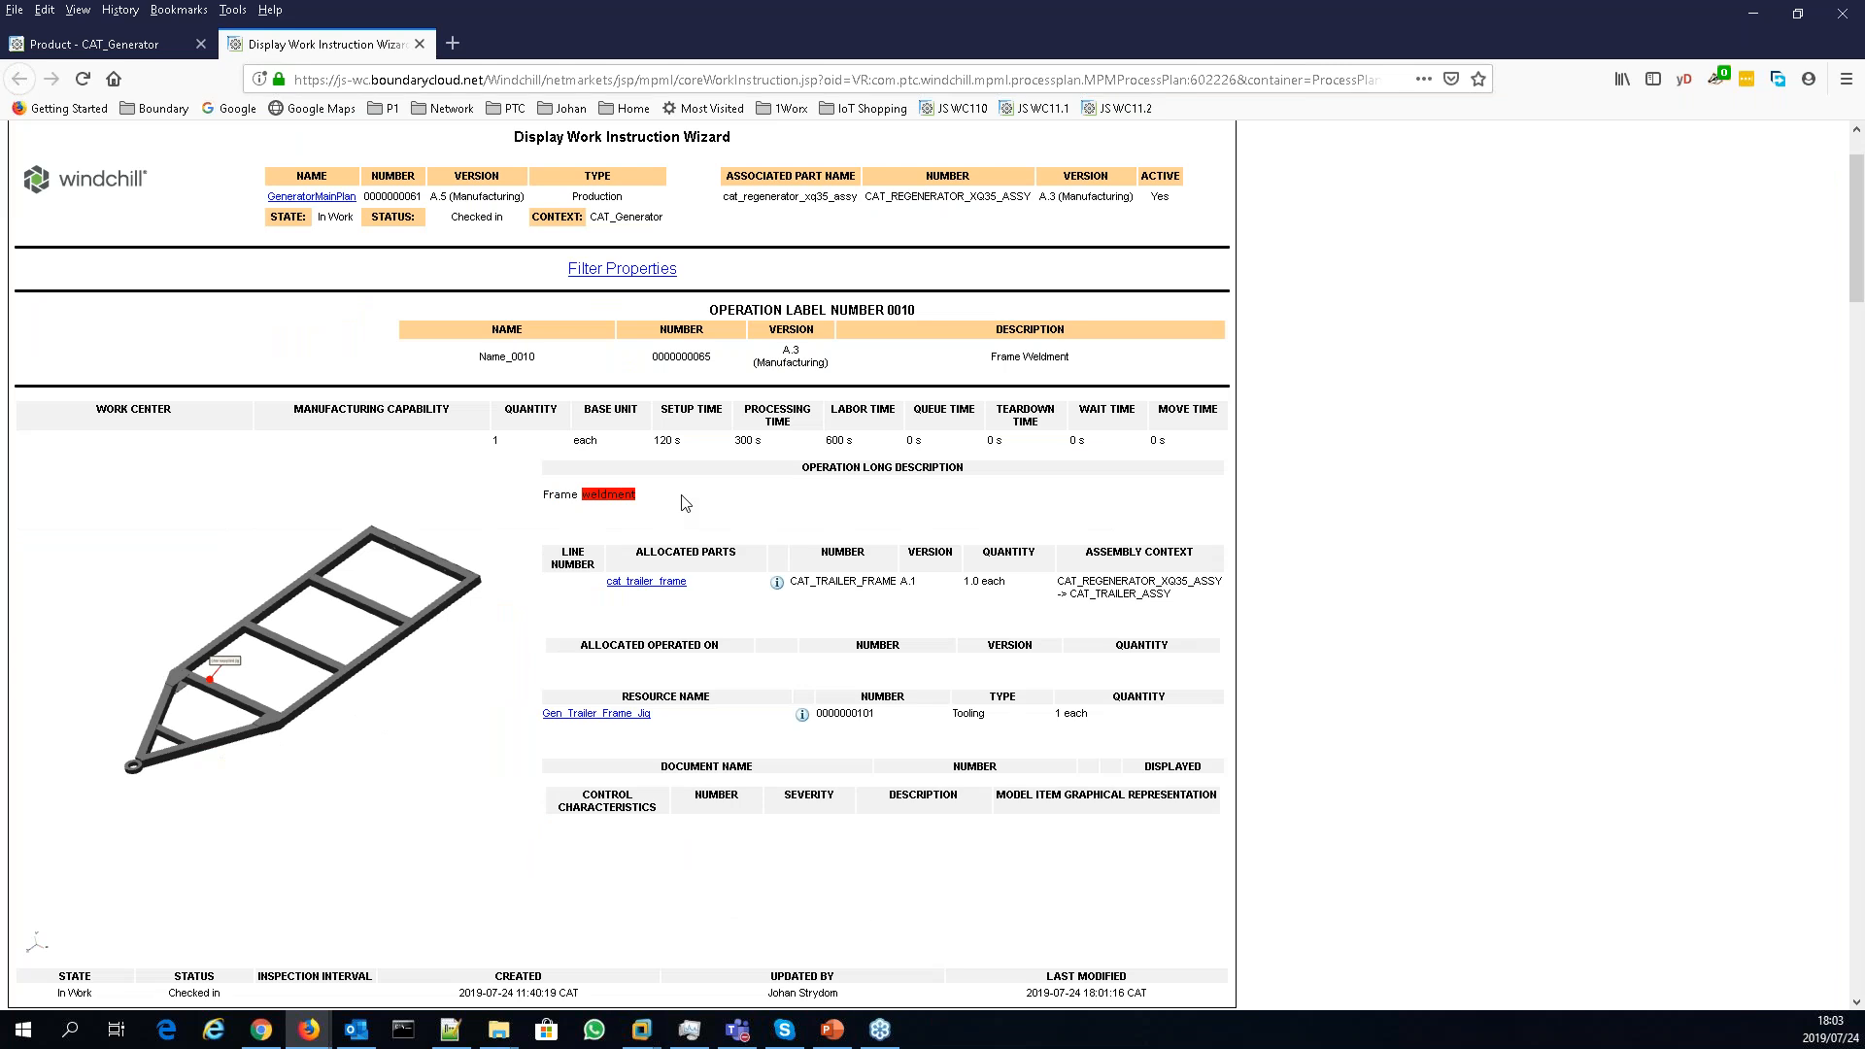
scroll(757, 467, down, 4)
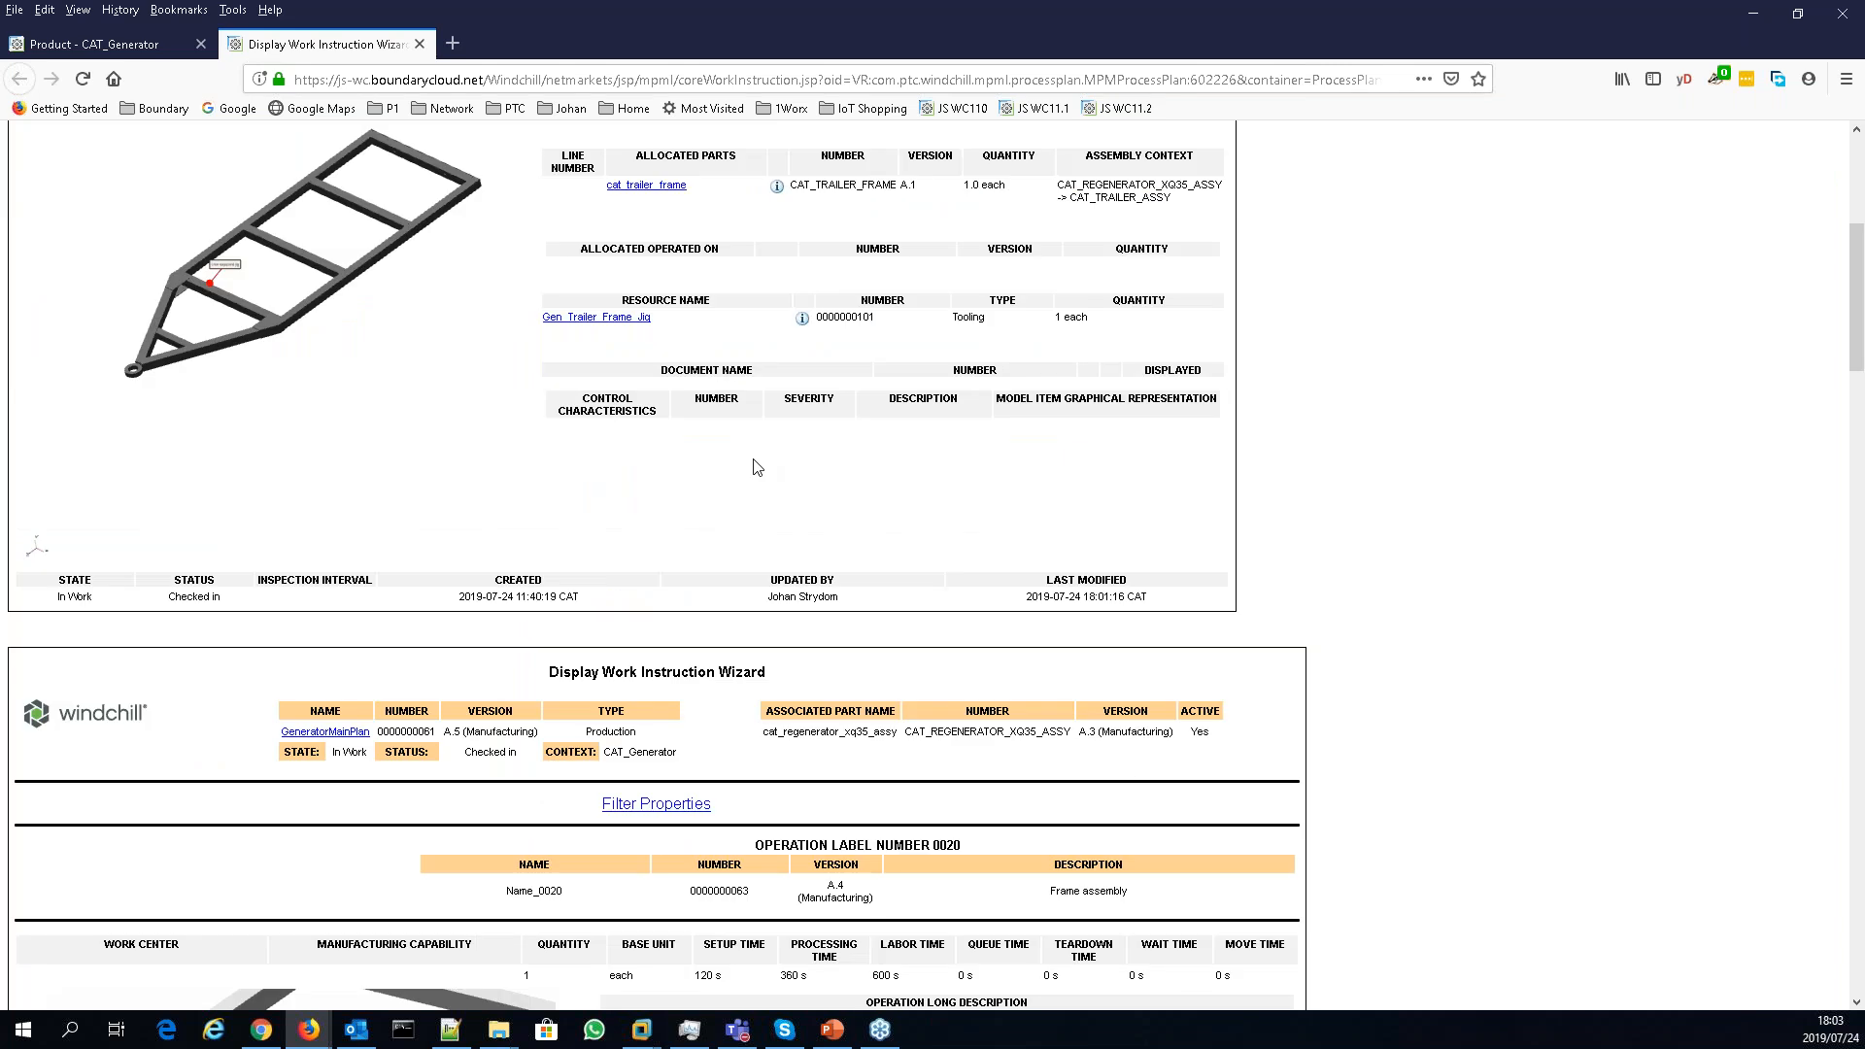
scroll(757, 467, down, 10)
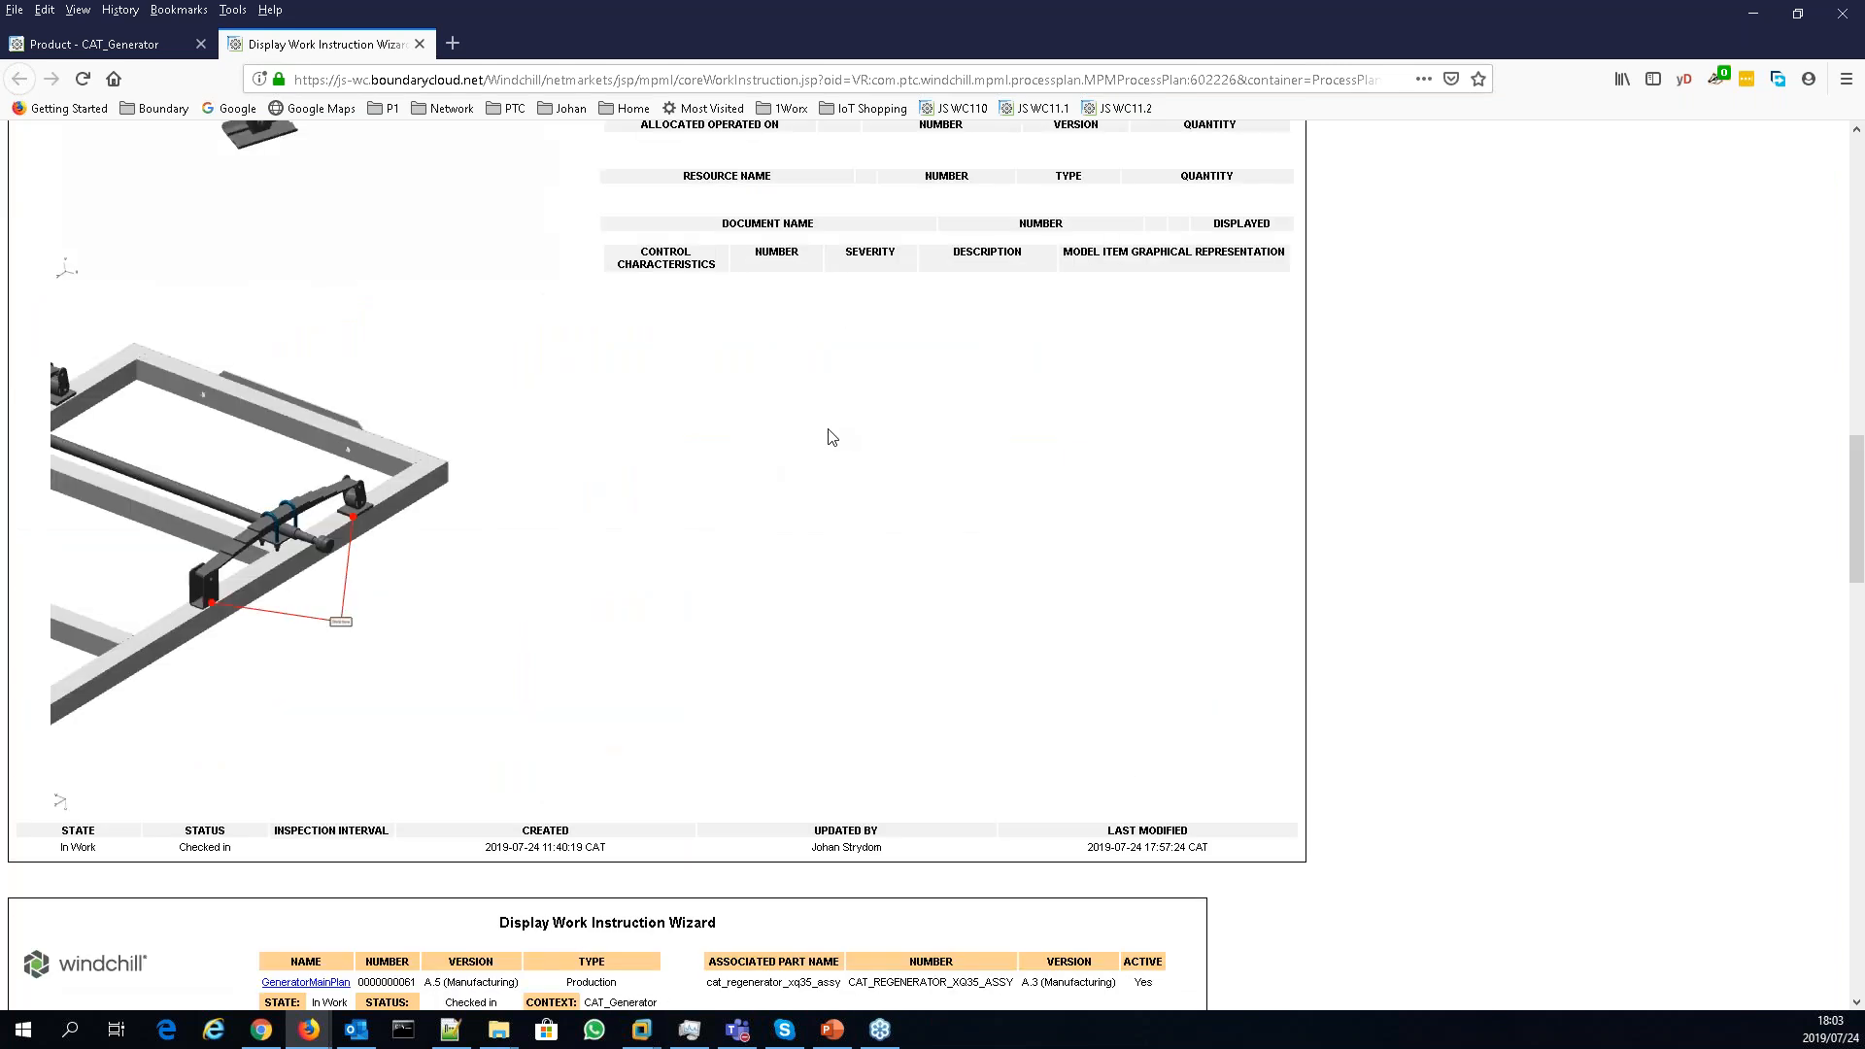
scroll(506, 571, down, 9)
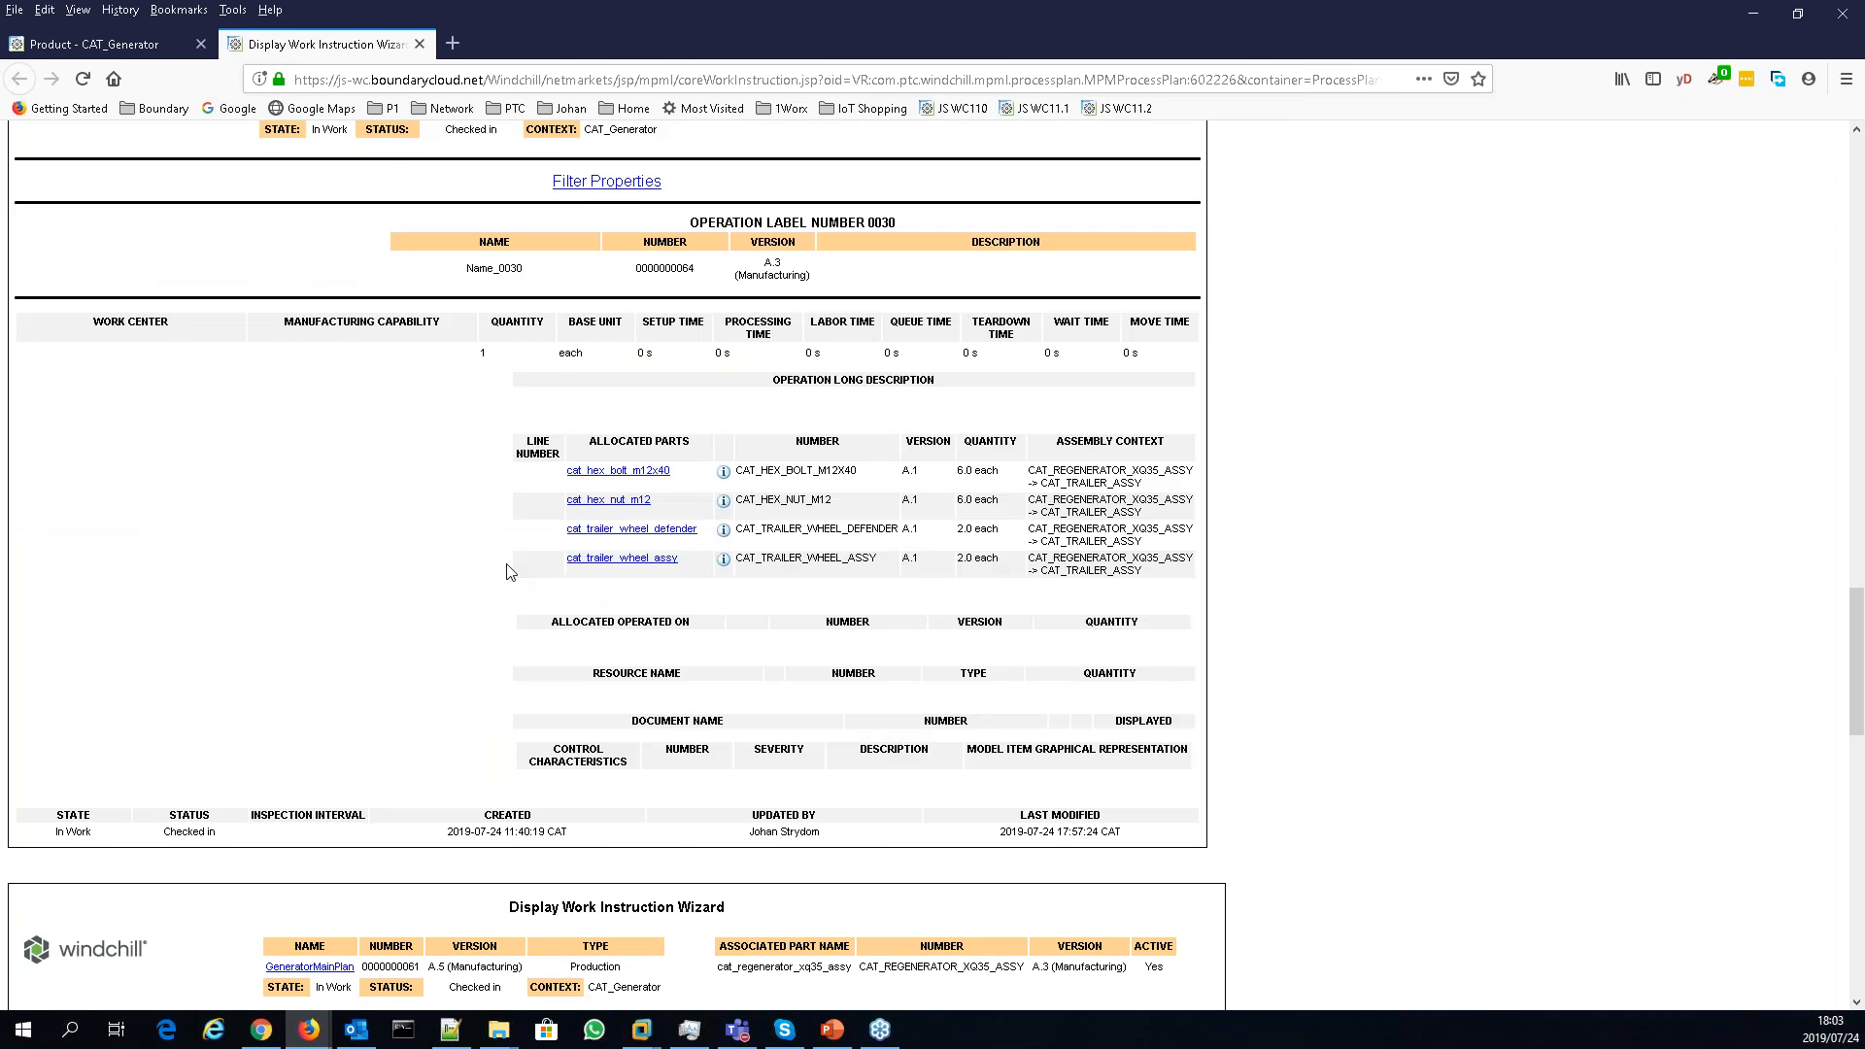
scroll(506, 571, down, 4)
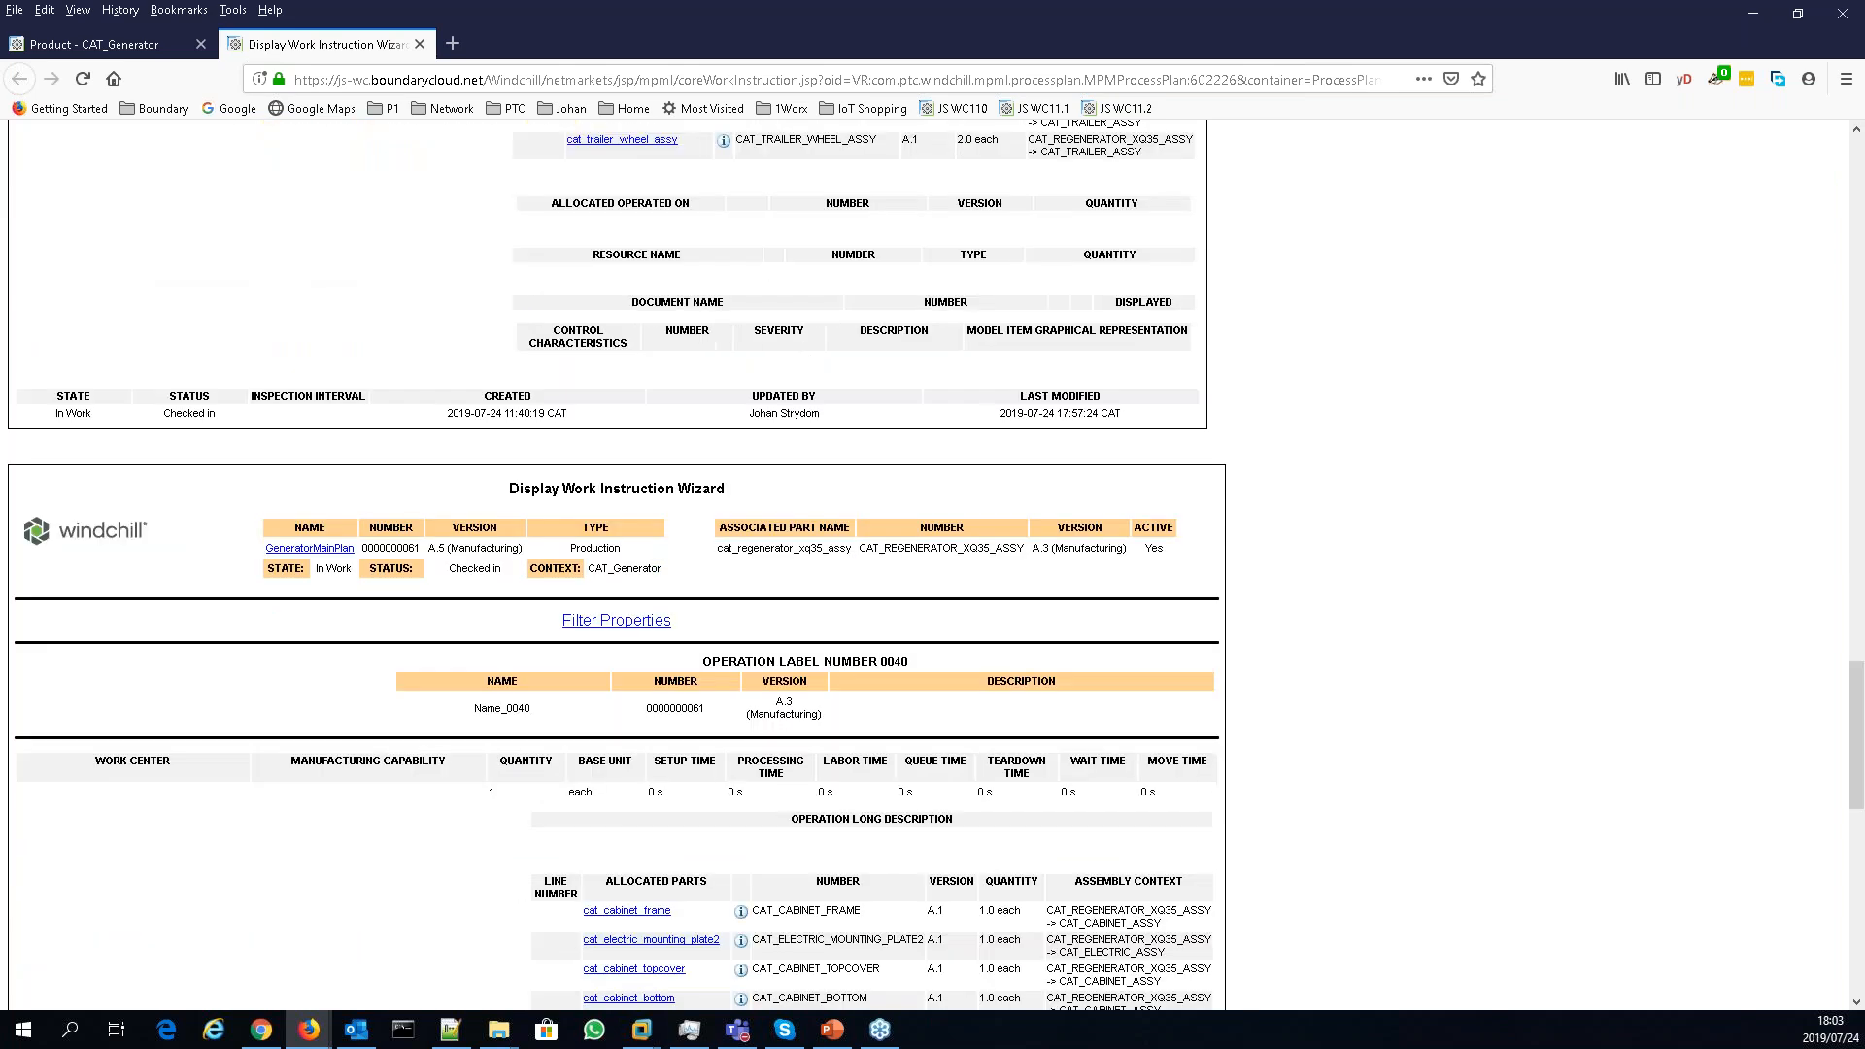
scroll(659, 554, down, 1)
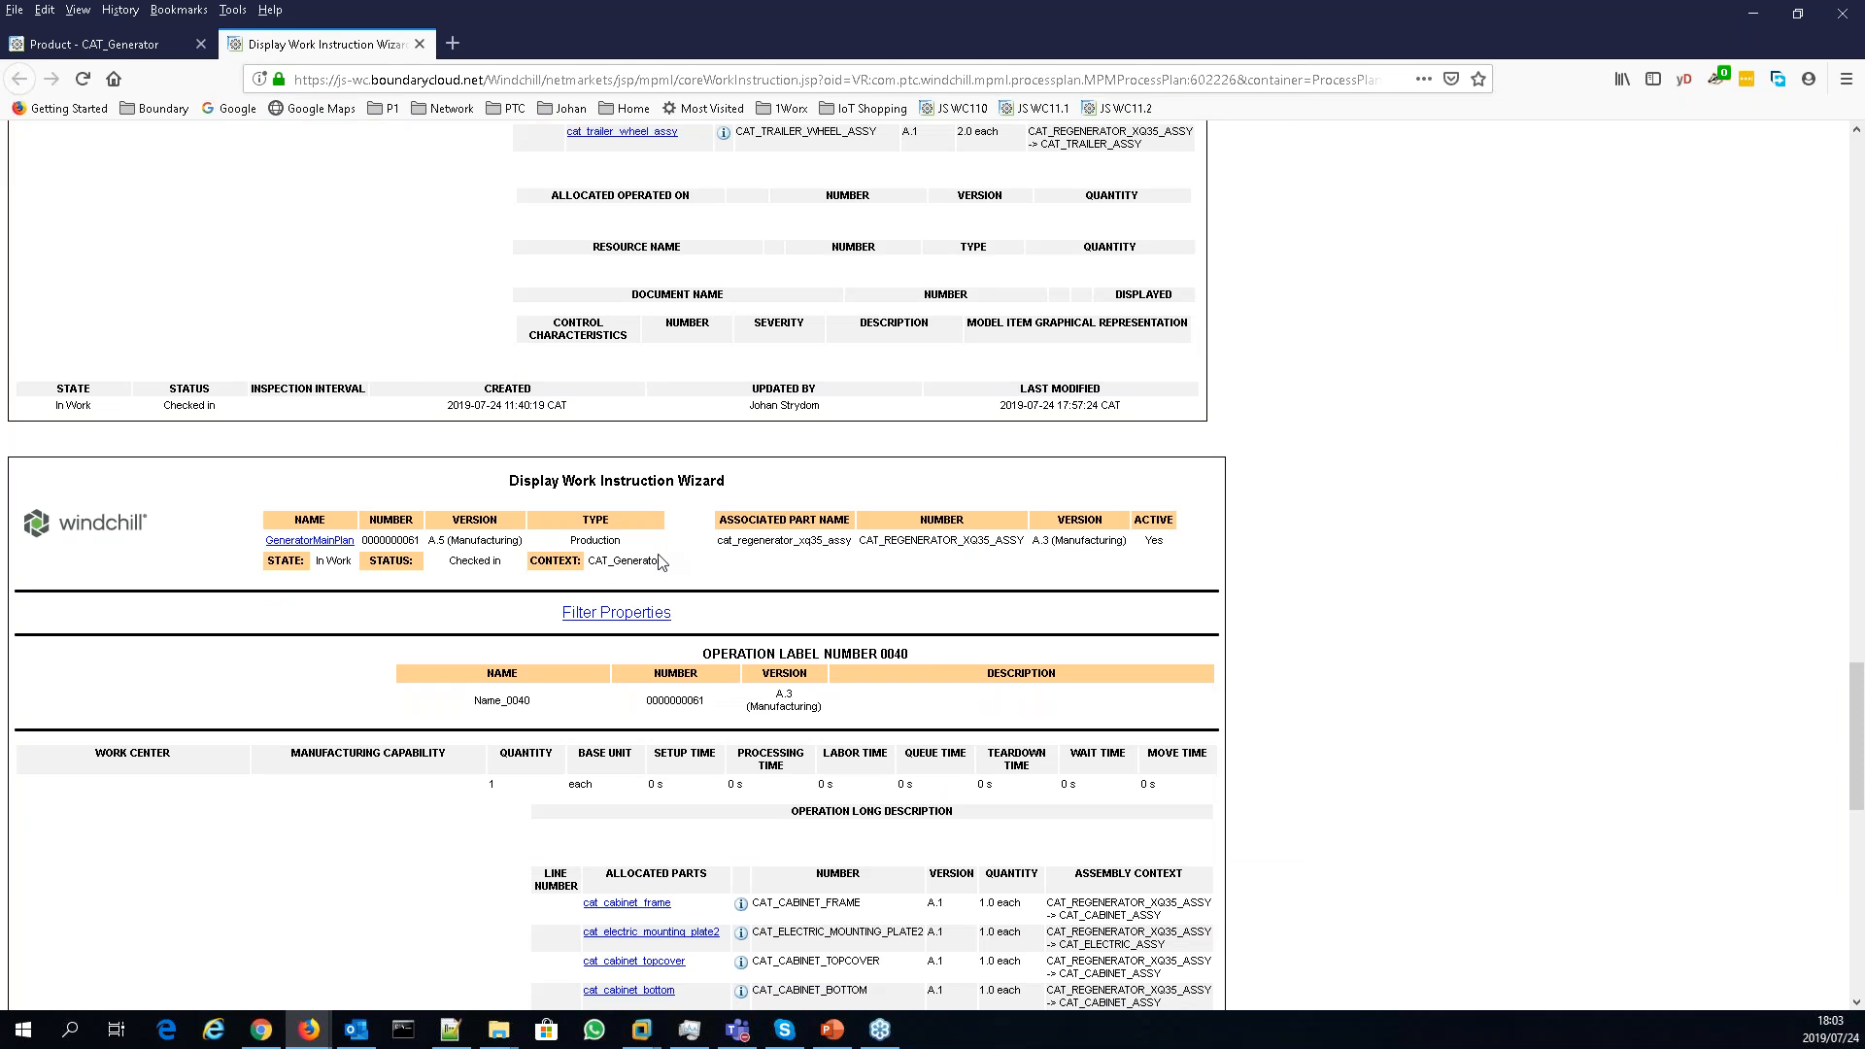
key(ctrl+w)
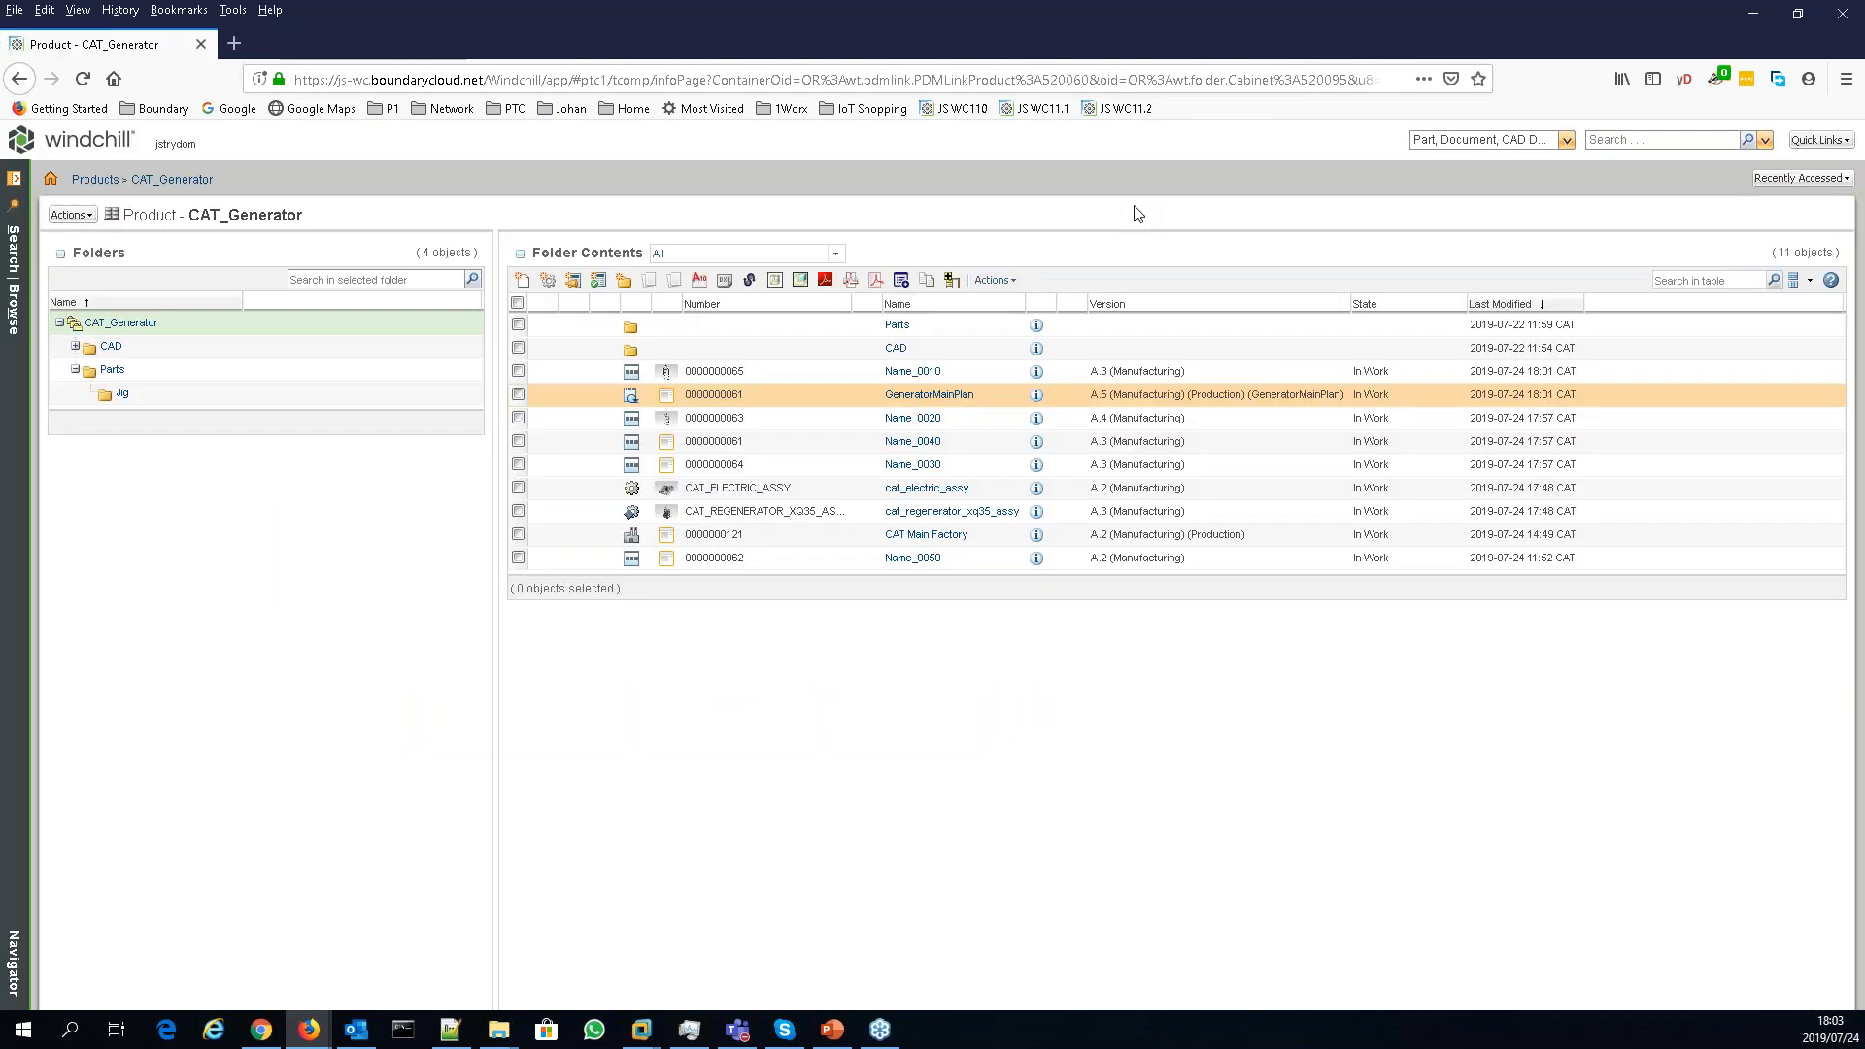
- Open GeneratorMainPlan in the process plan workbench and view operations 0030 and 0040 in the visualization
right_click(824, 396)
mouse_move(912, 453)
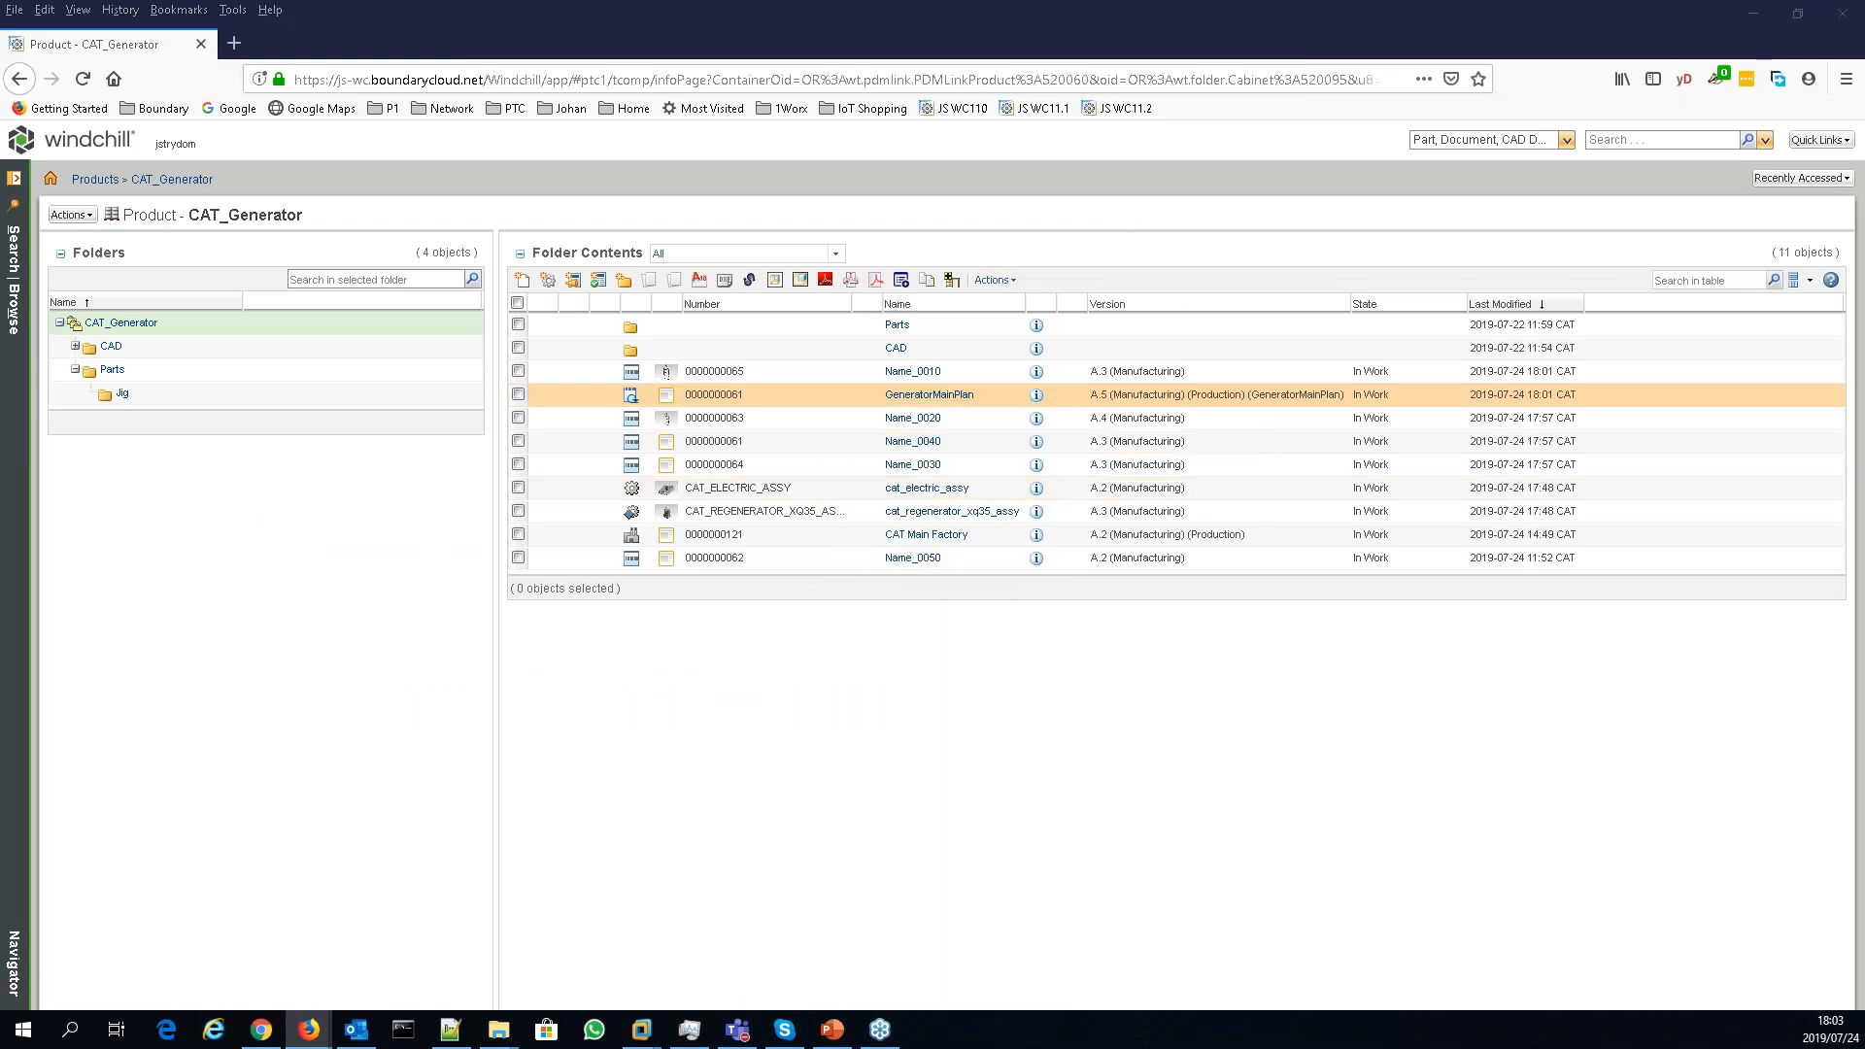
drag(755, 1048, 778, 670)
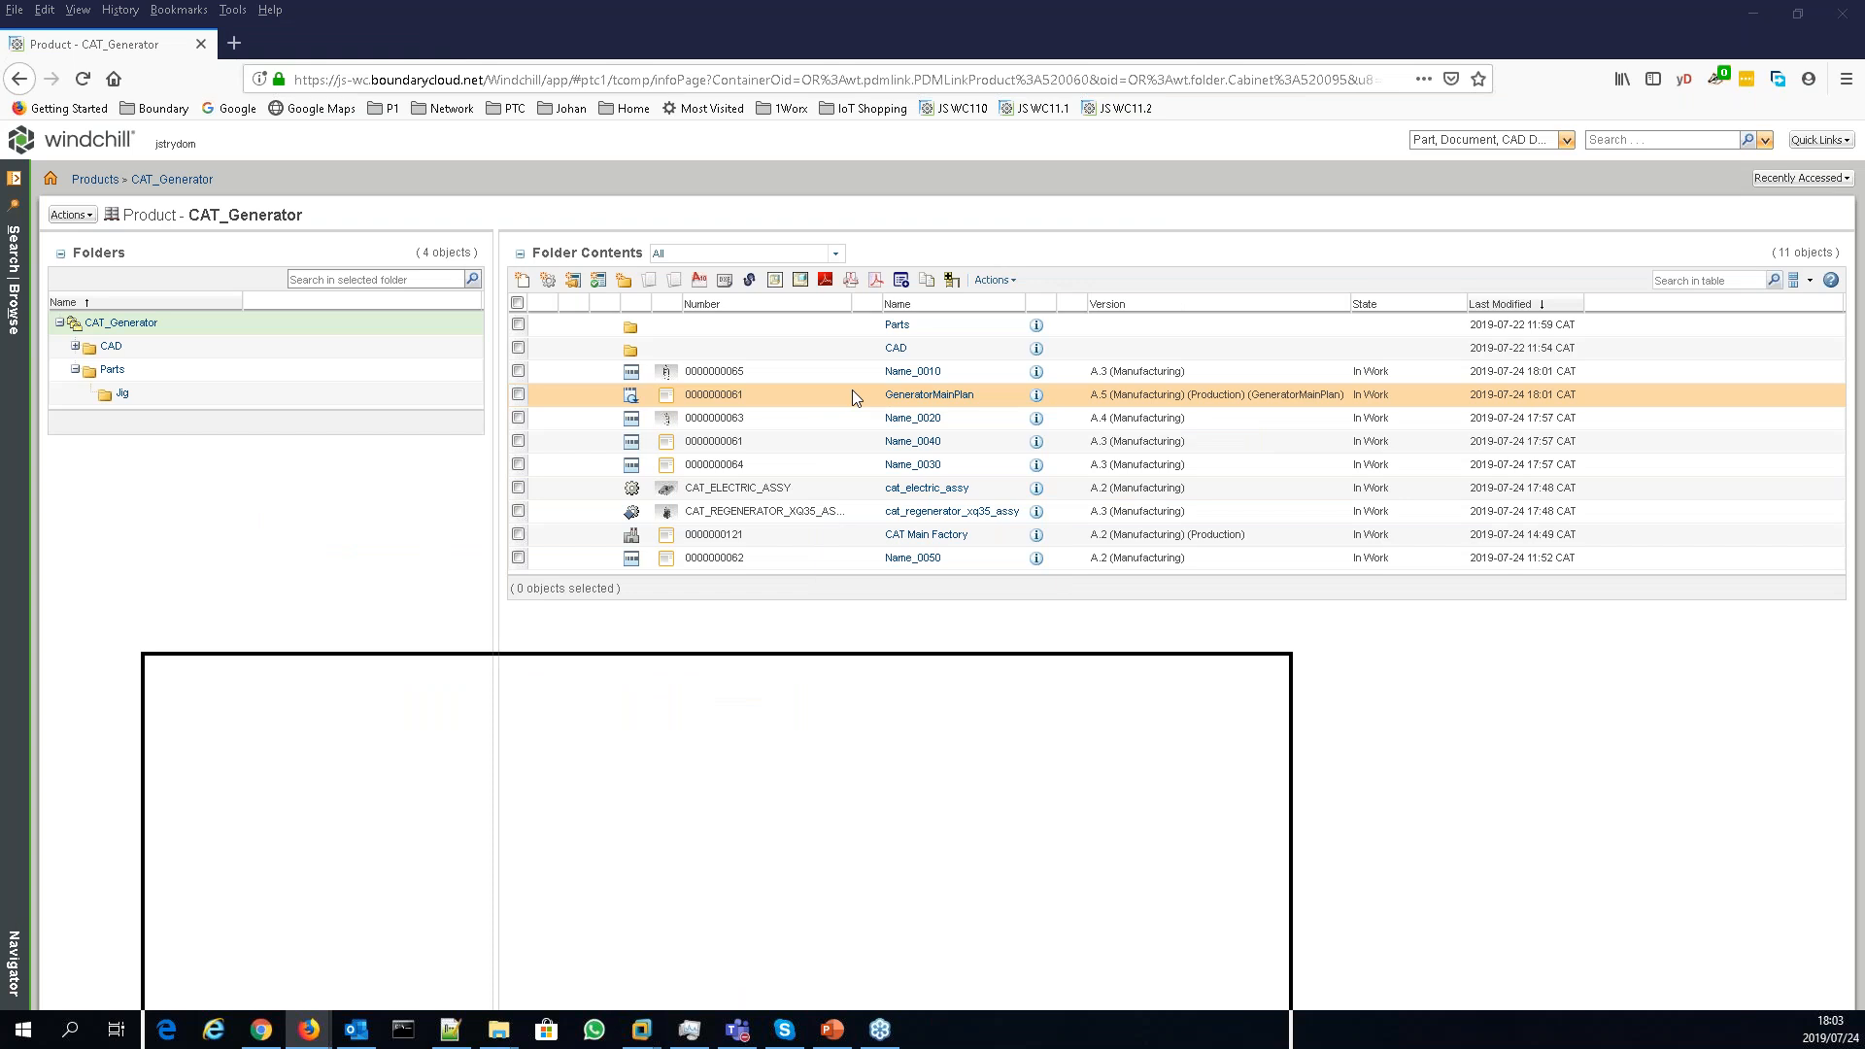
double_click(907, 128)
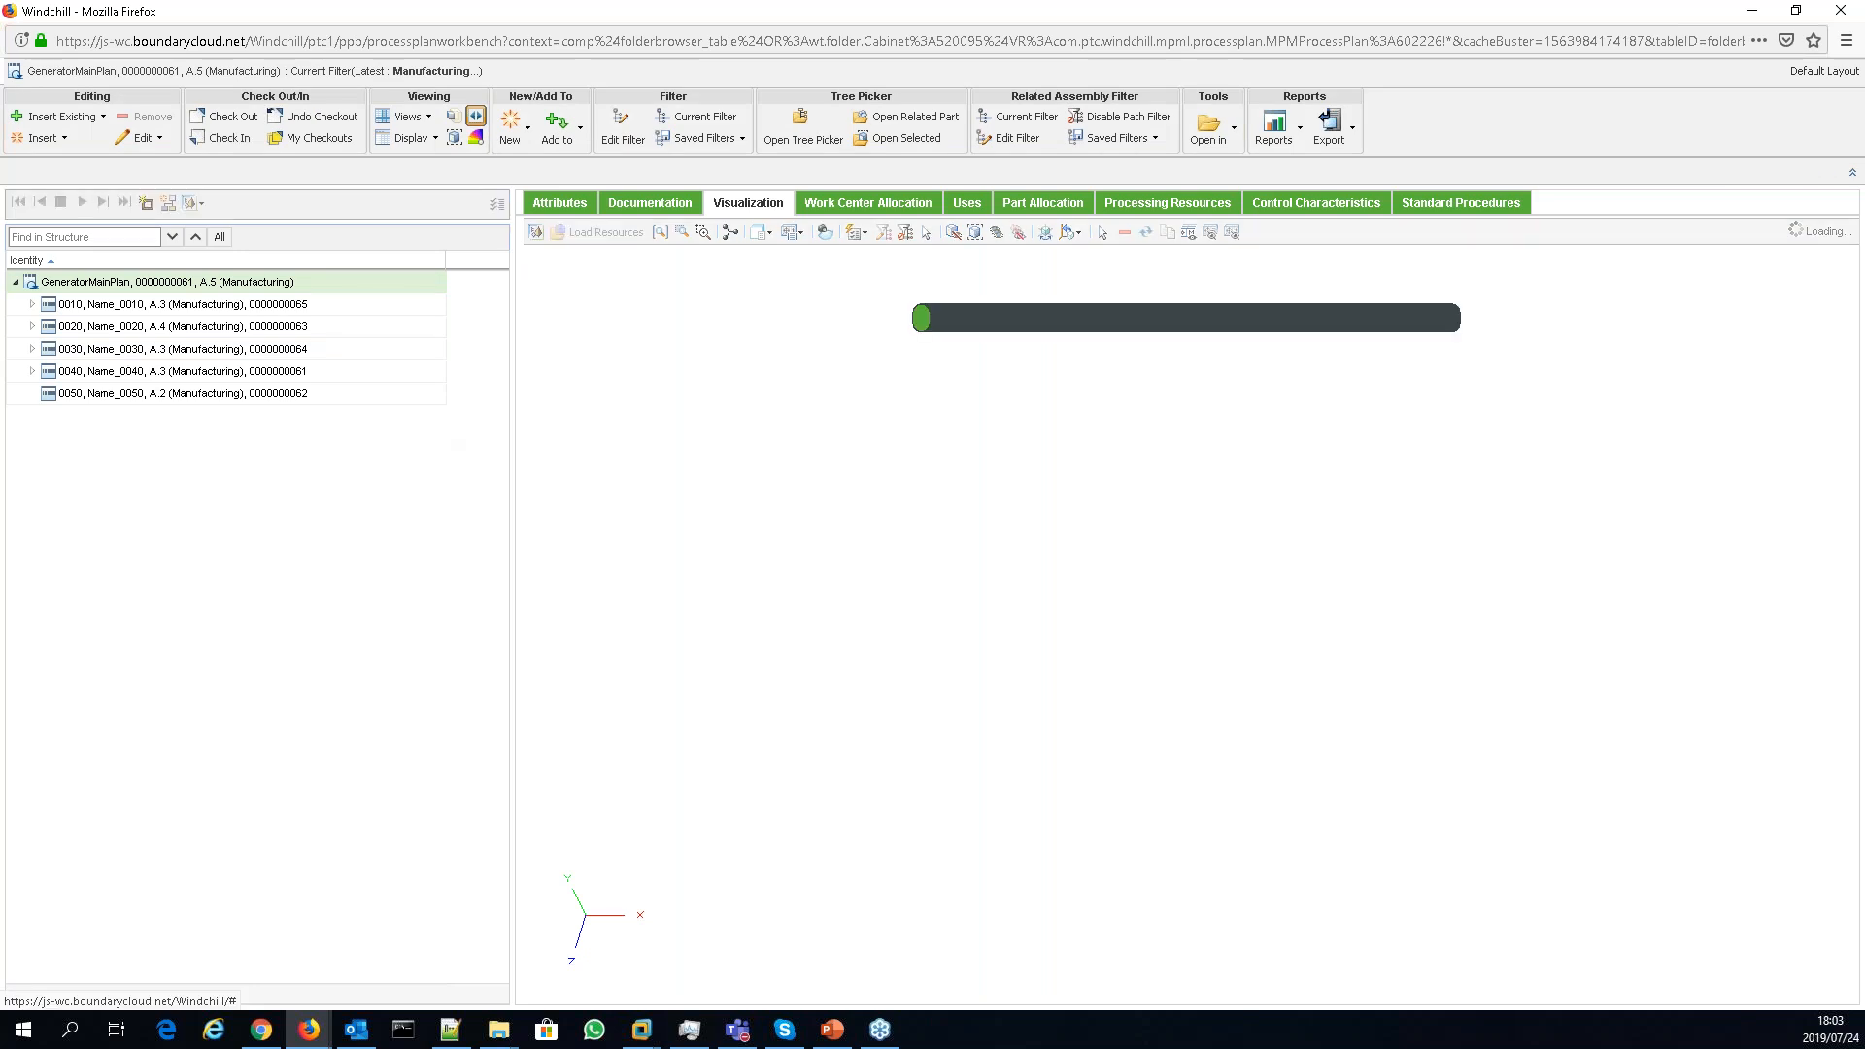
click(182, 354)
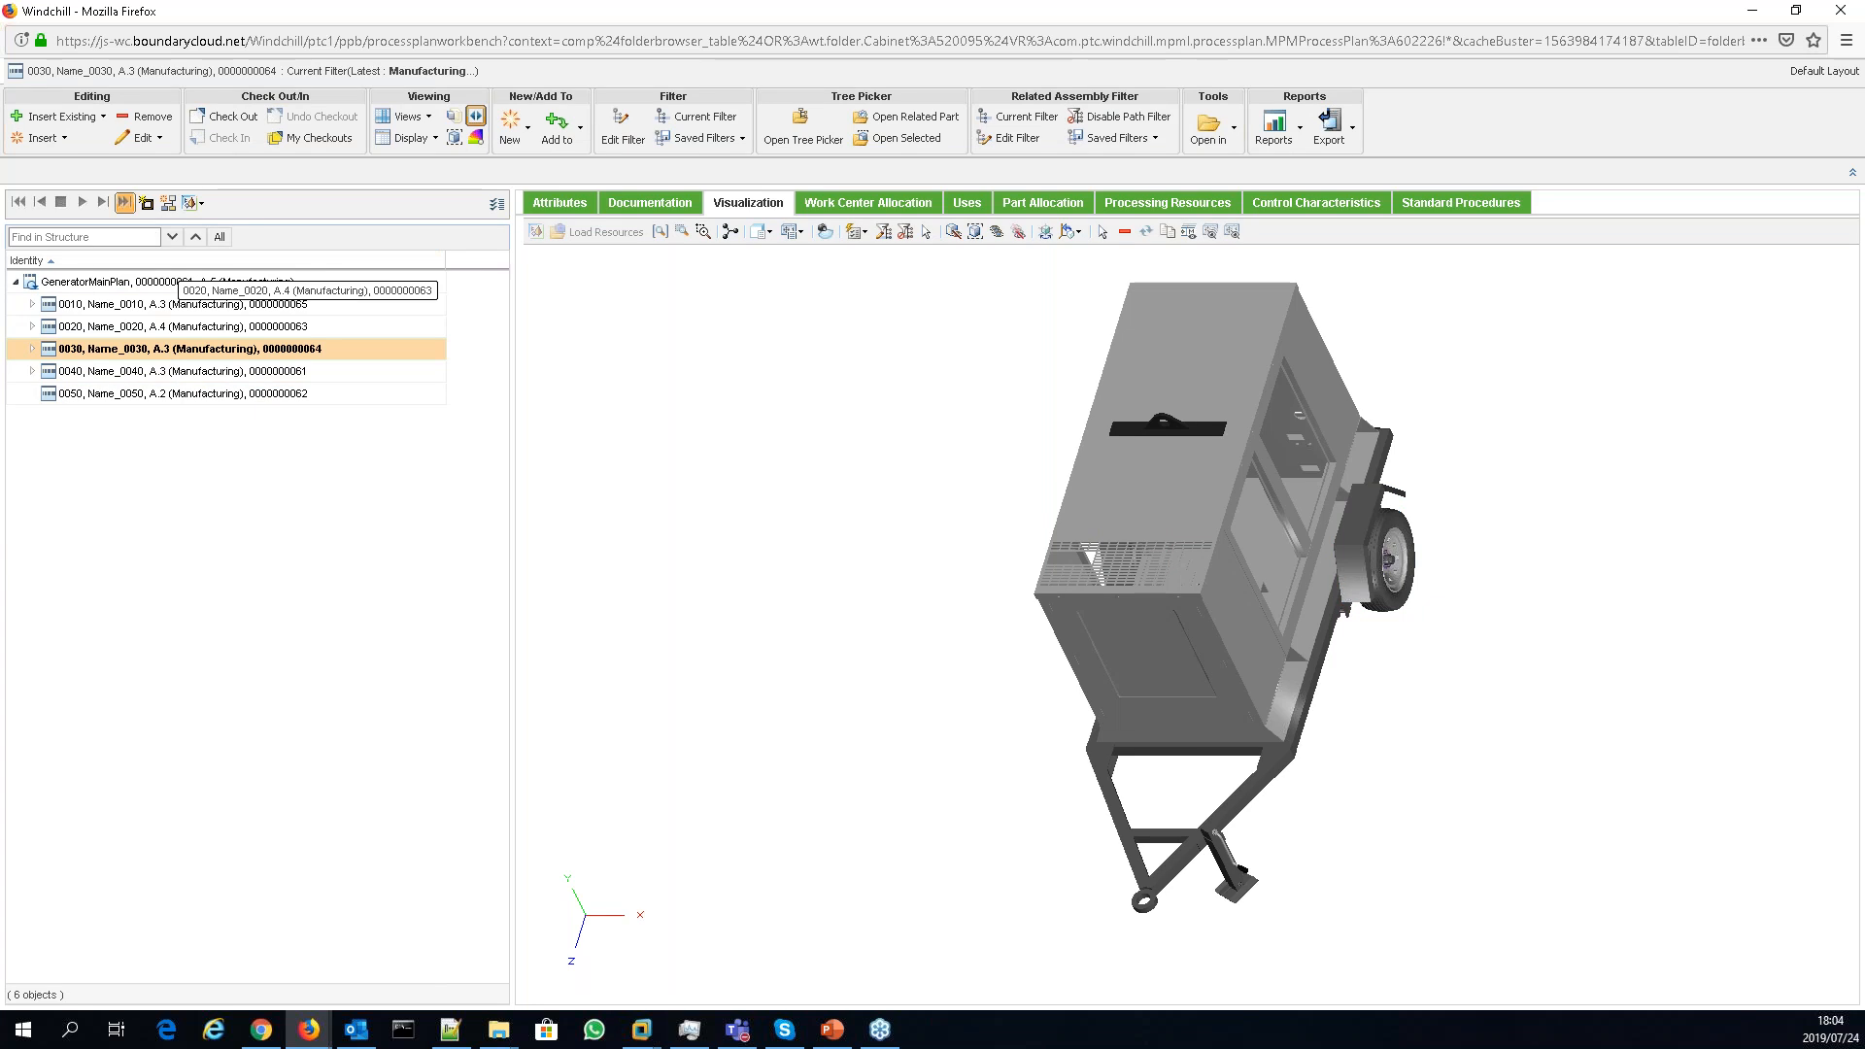
click(213, 371)
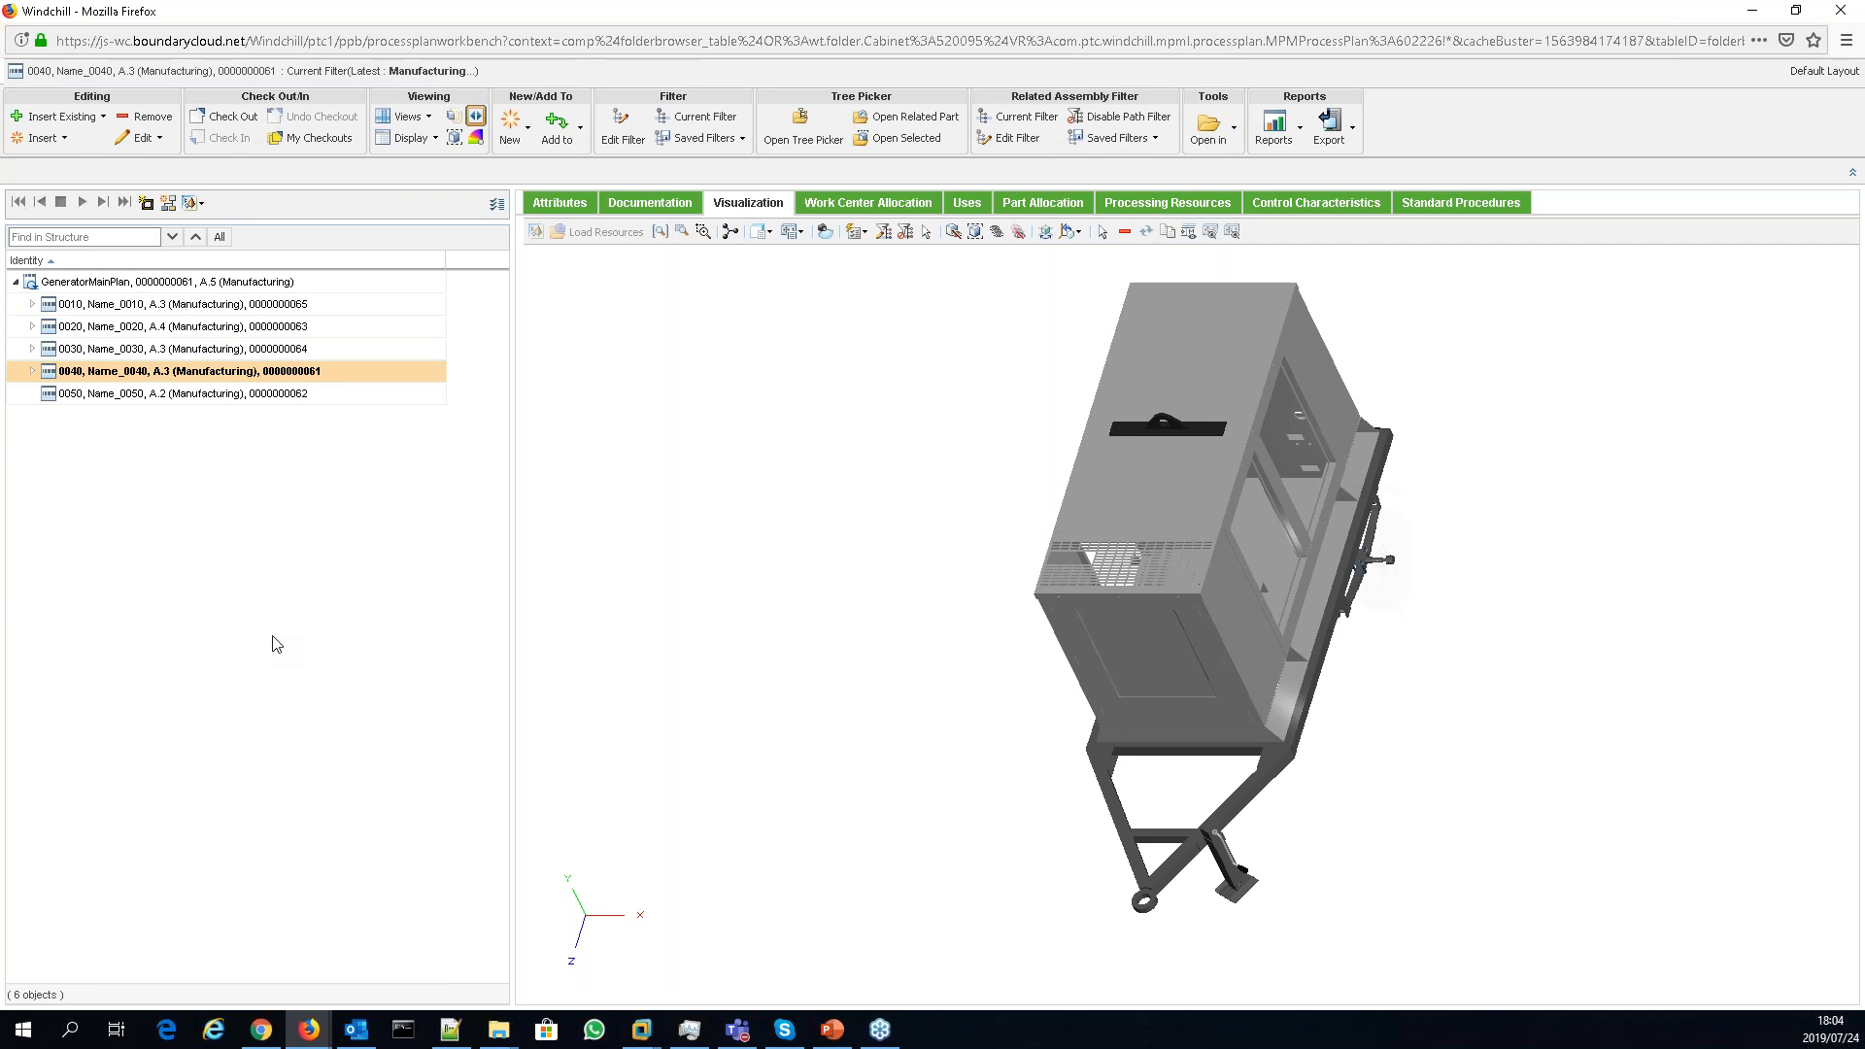
- Edit the work instruction representations of operation 0030 and open its illustration in Creo View
click(242, 352)
right_click(242, 352)
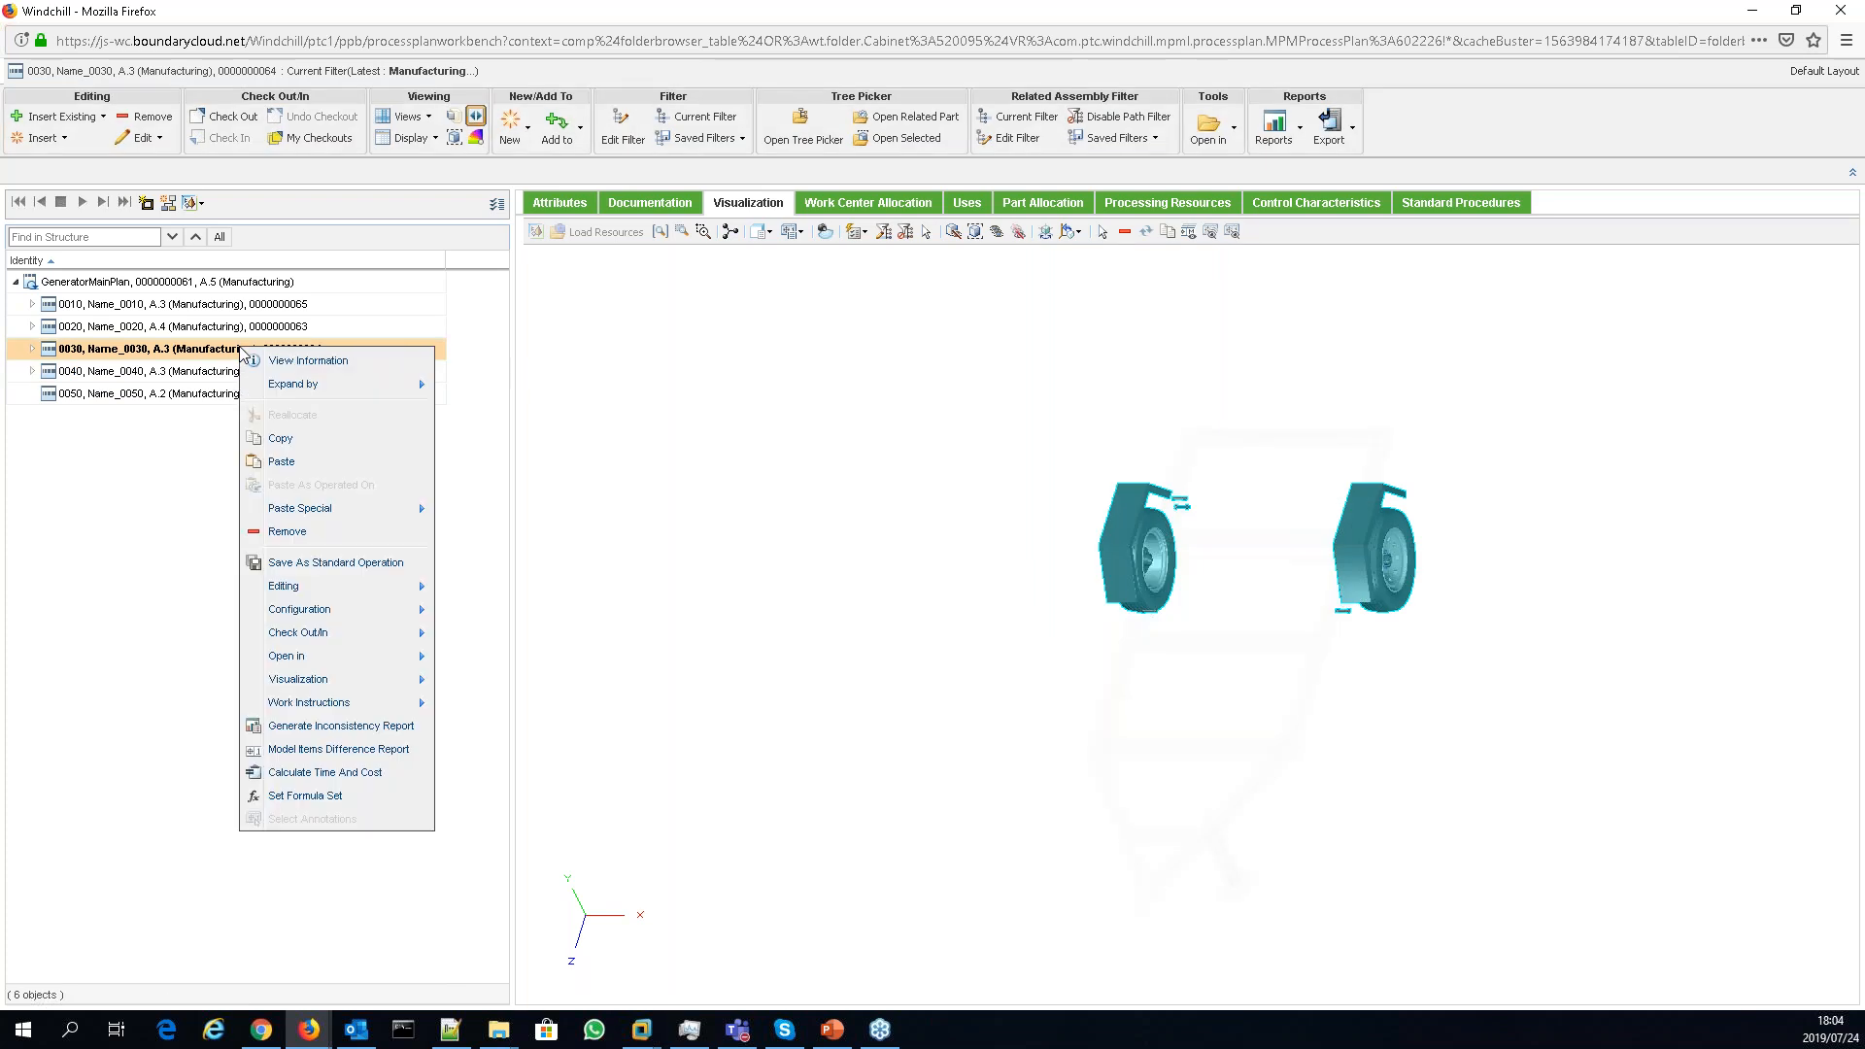
mouse_move(316, 712)
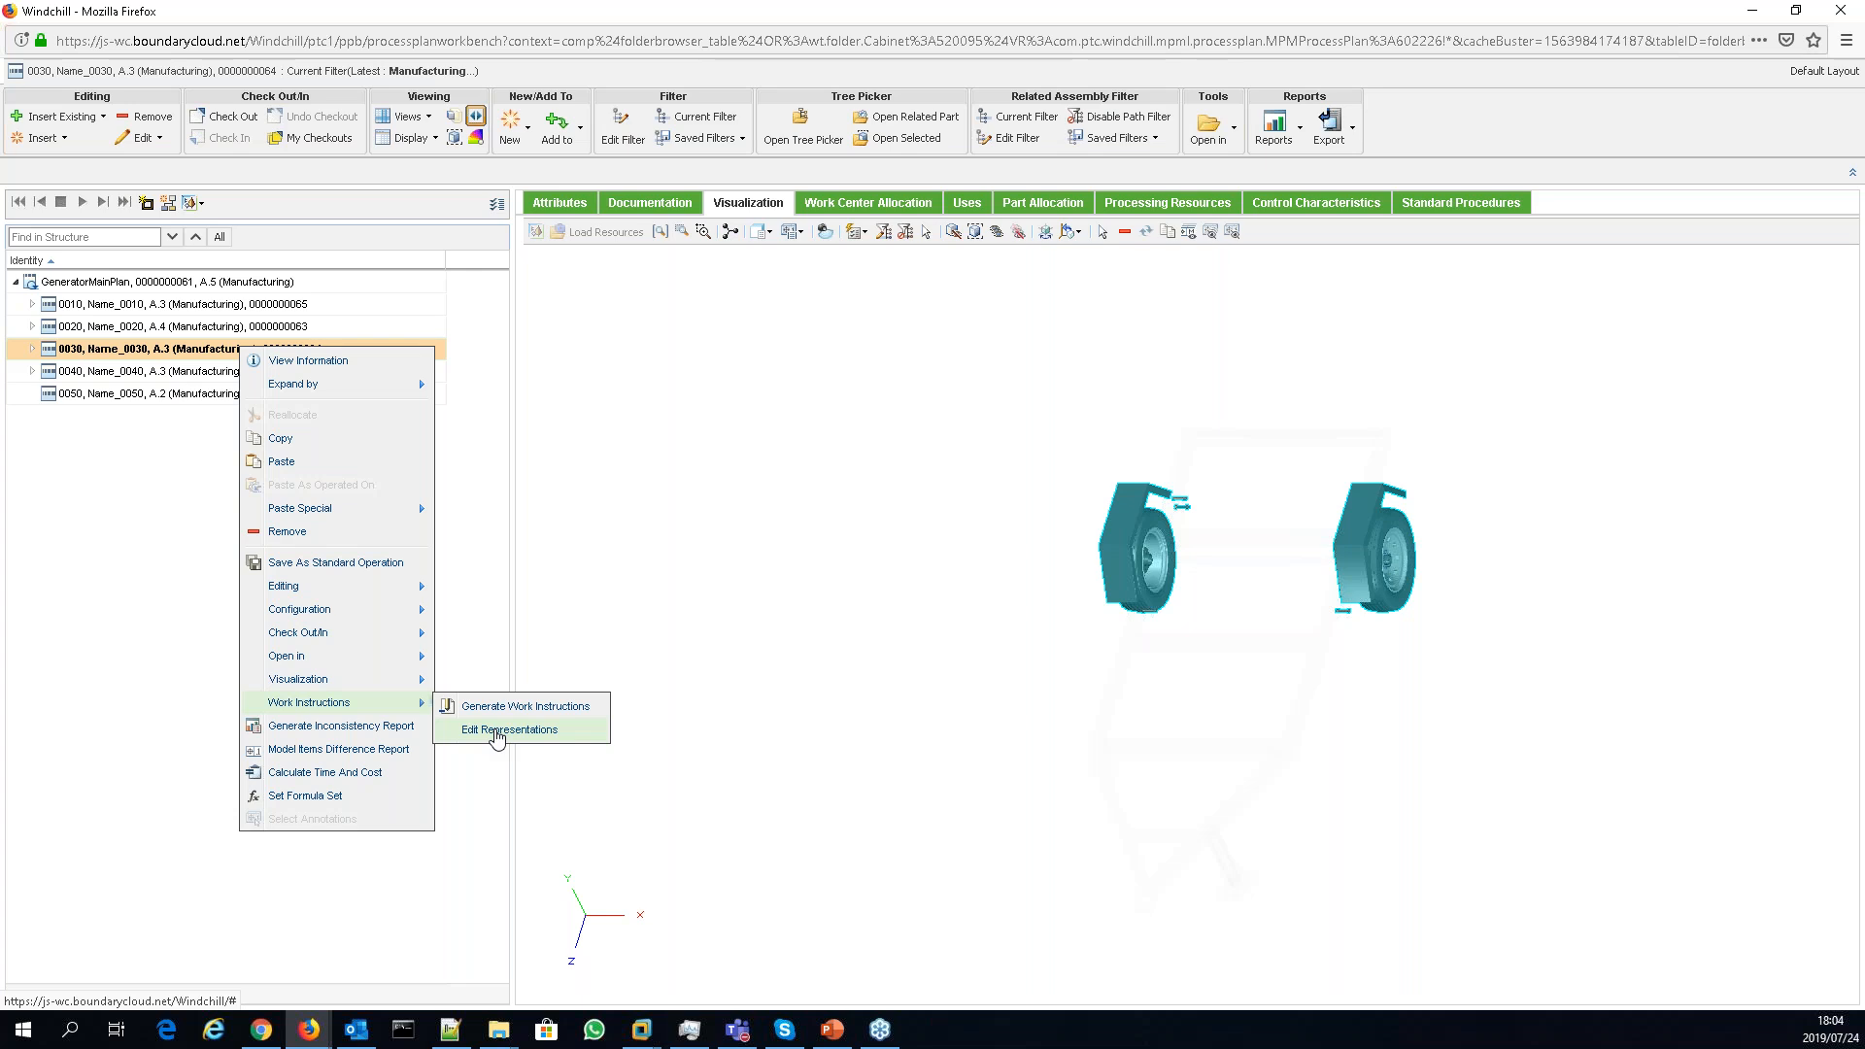
click(497, 730)
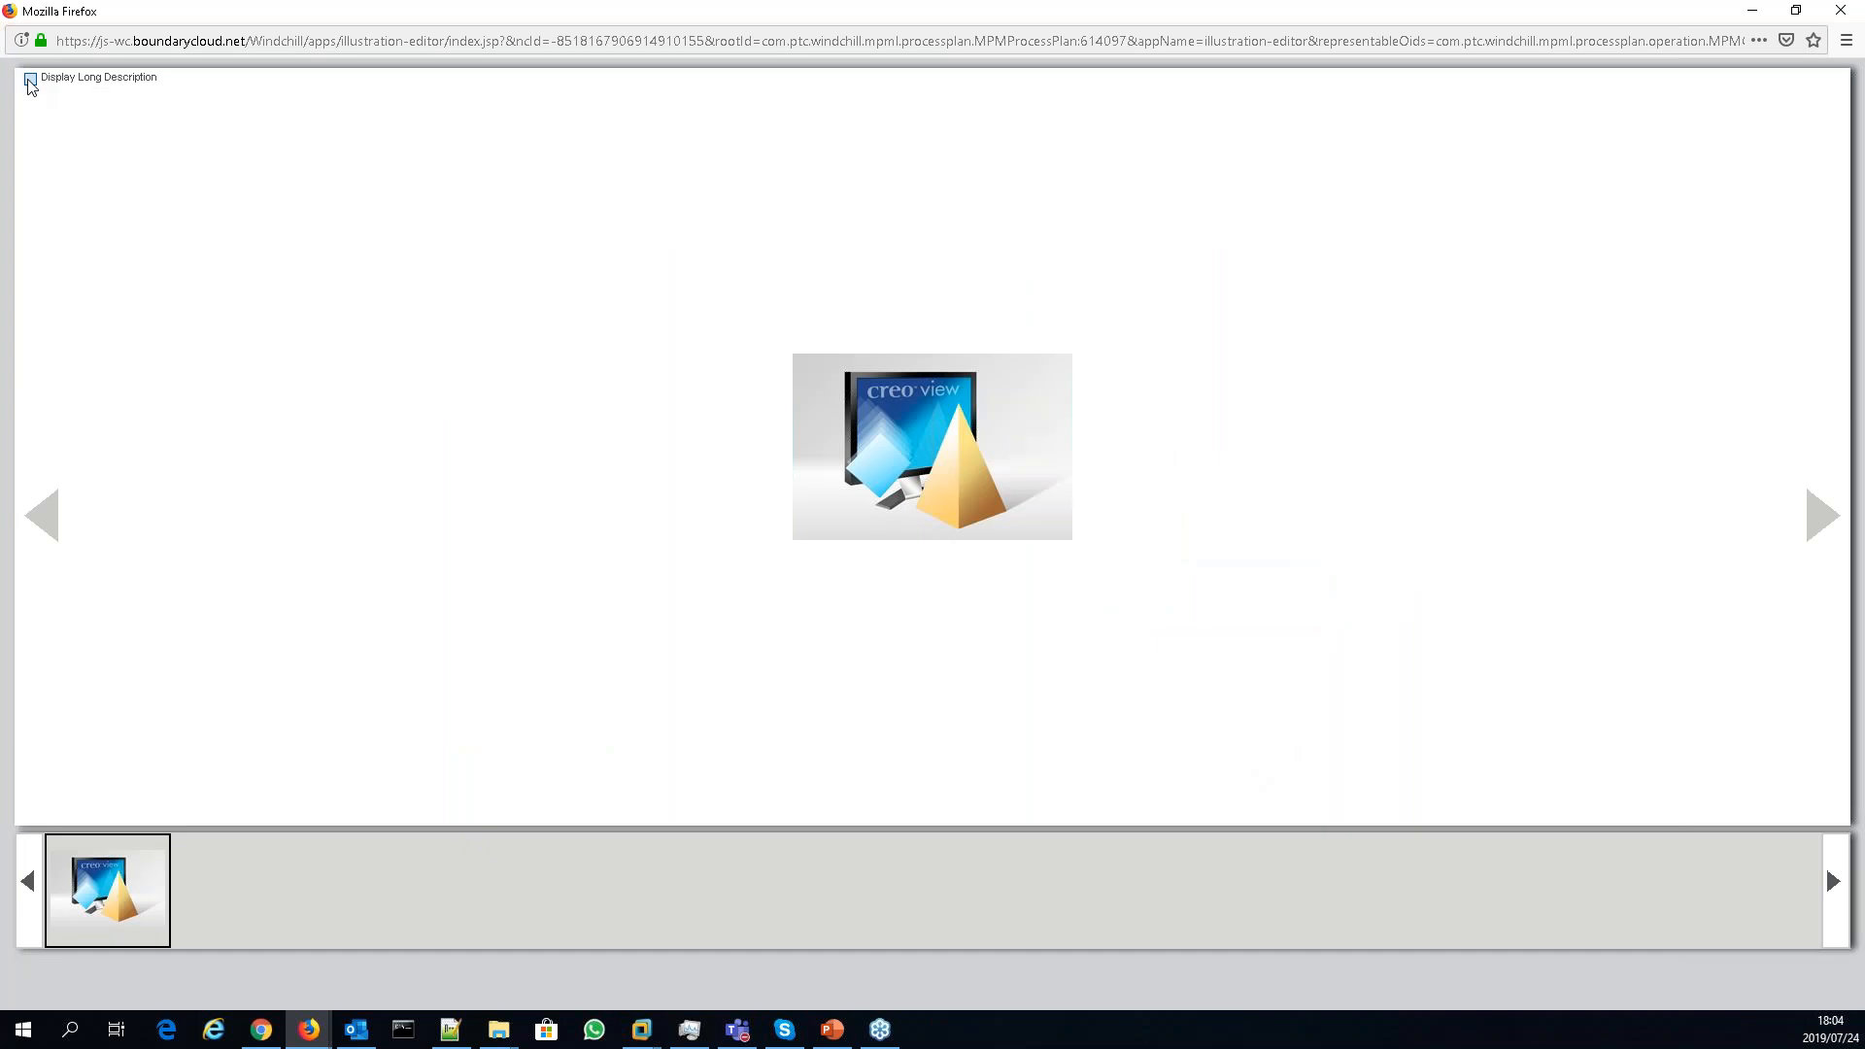
click(895, 494)
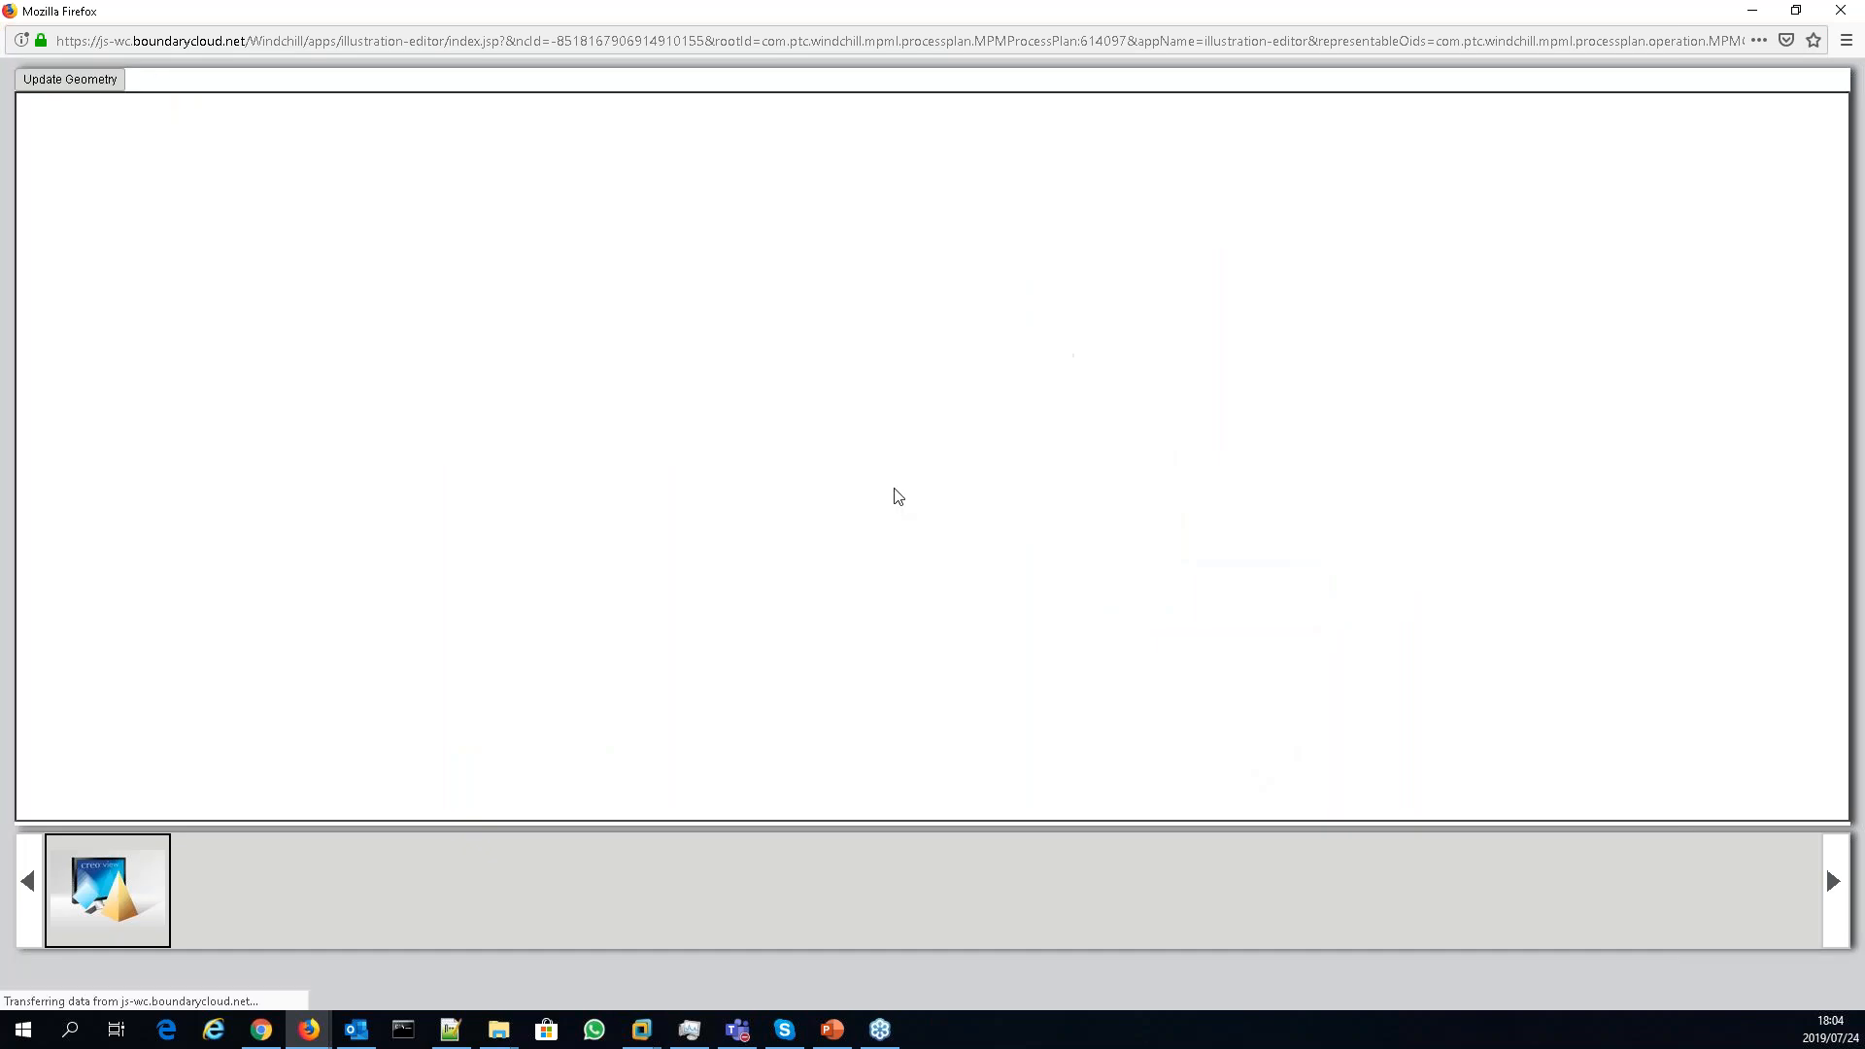
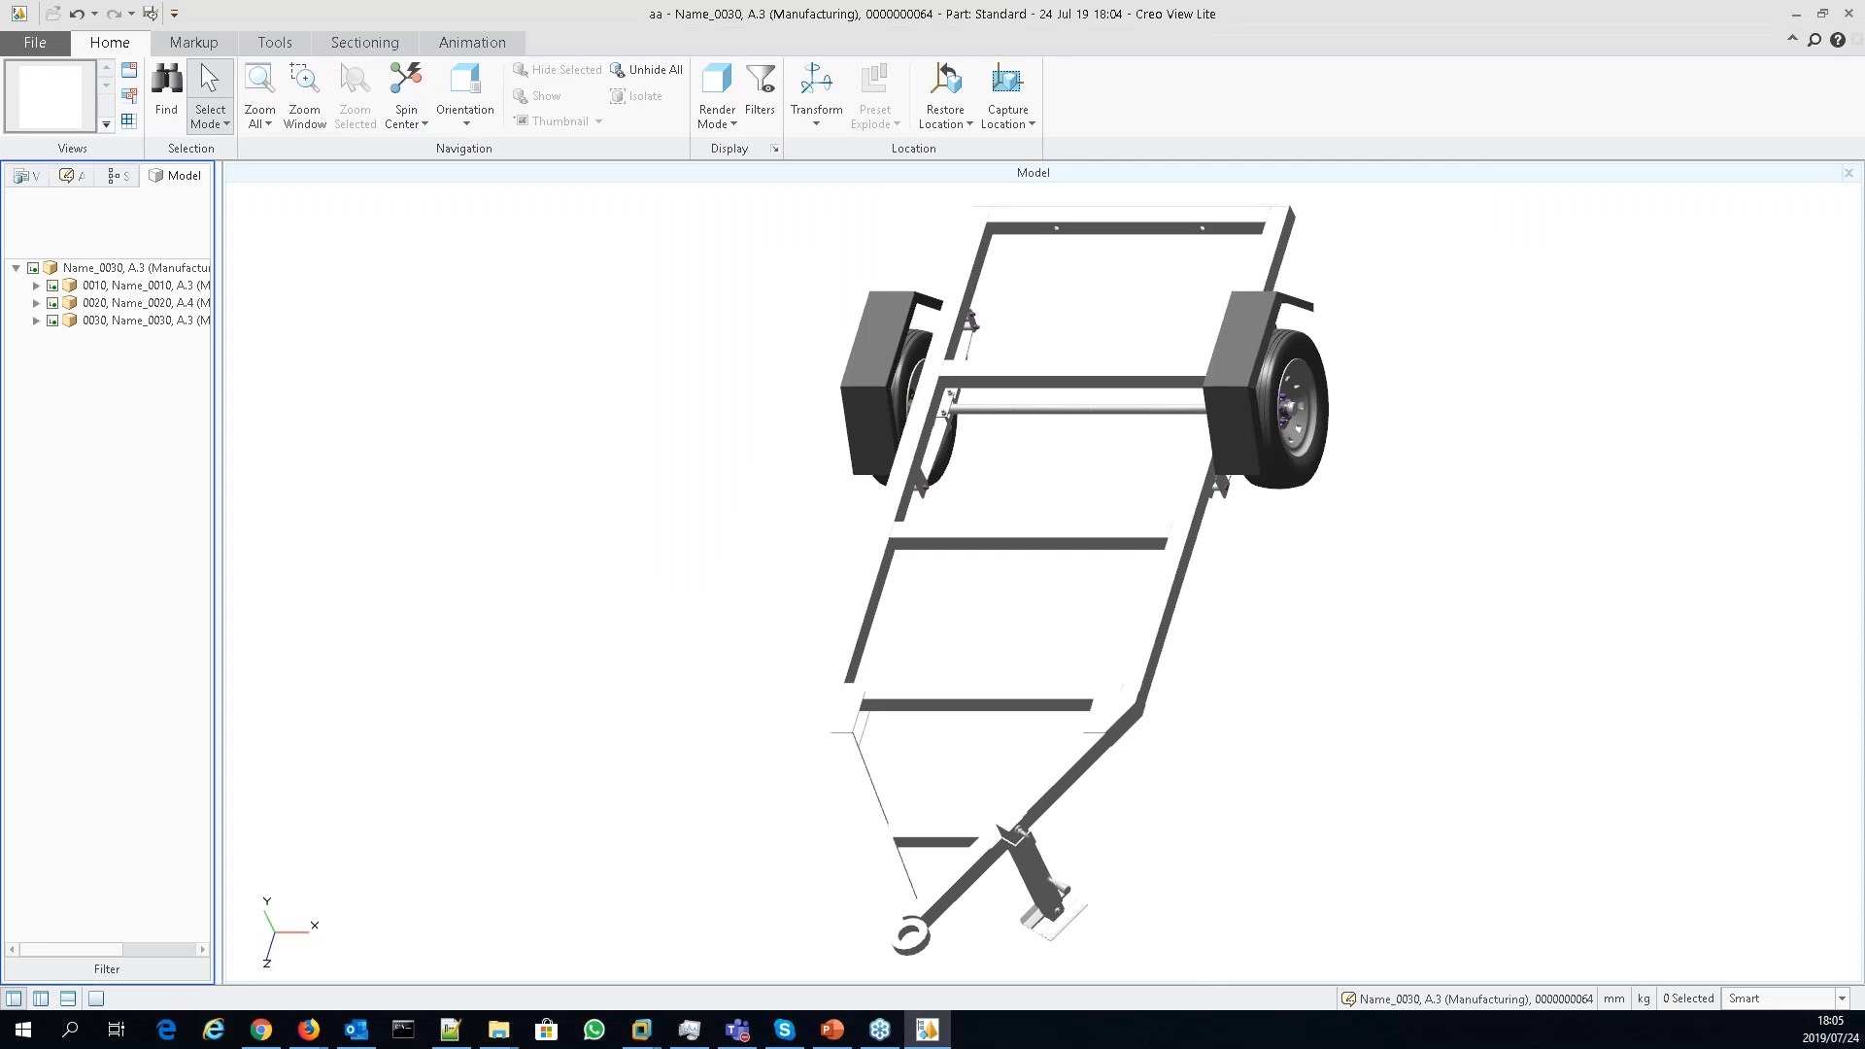
- Orient the trailer model to show the frame, jack and both wheels, briefly highlight operation 0030's parts, and clear the selection
middle_drag(1380, 690, 987, 813)
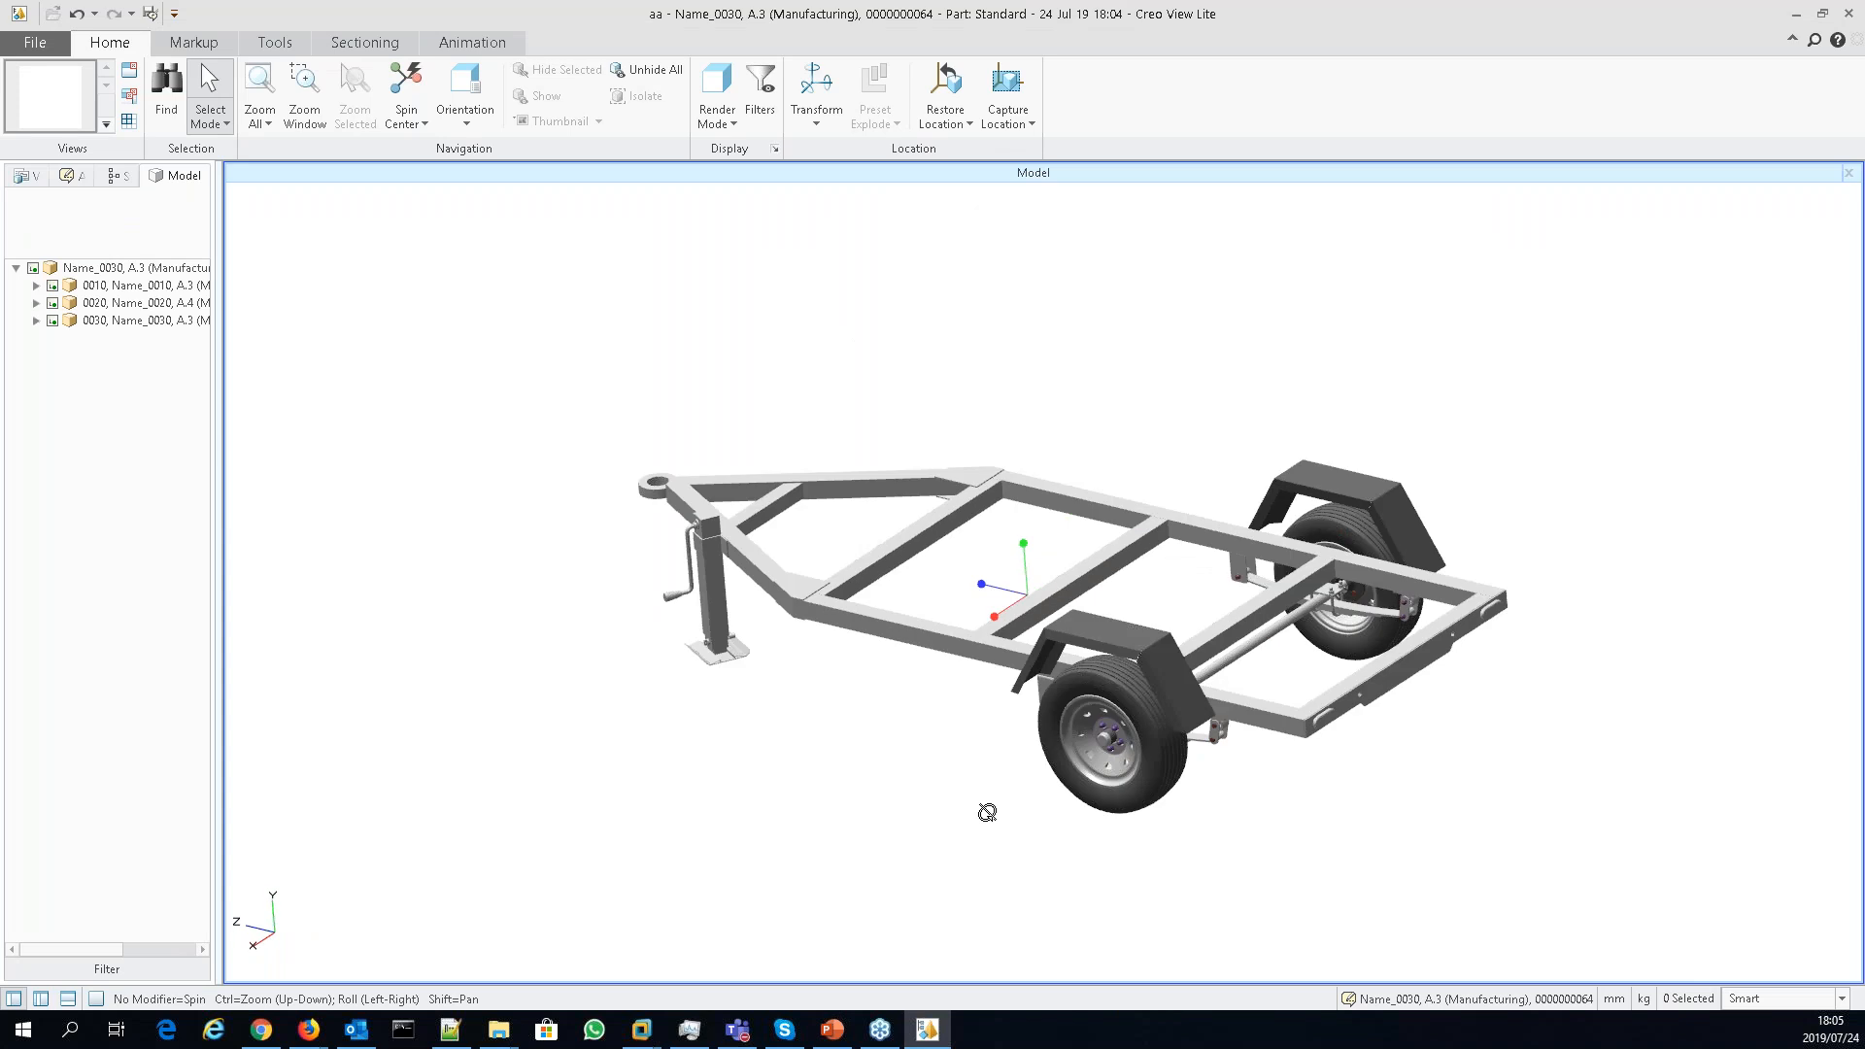
middle_drag(987, 812, 1217, 834)
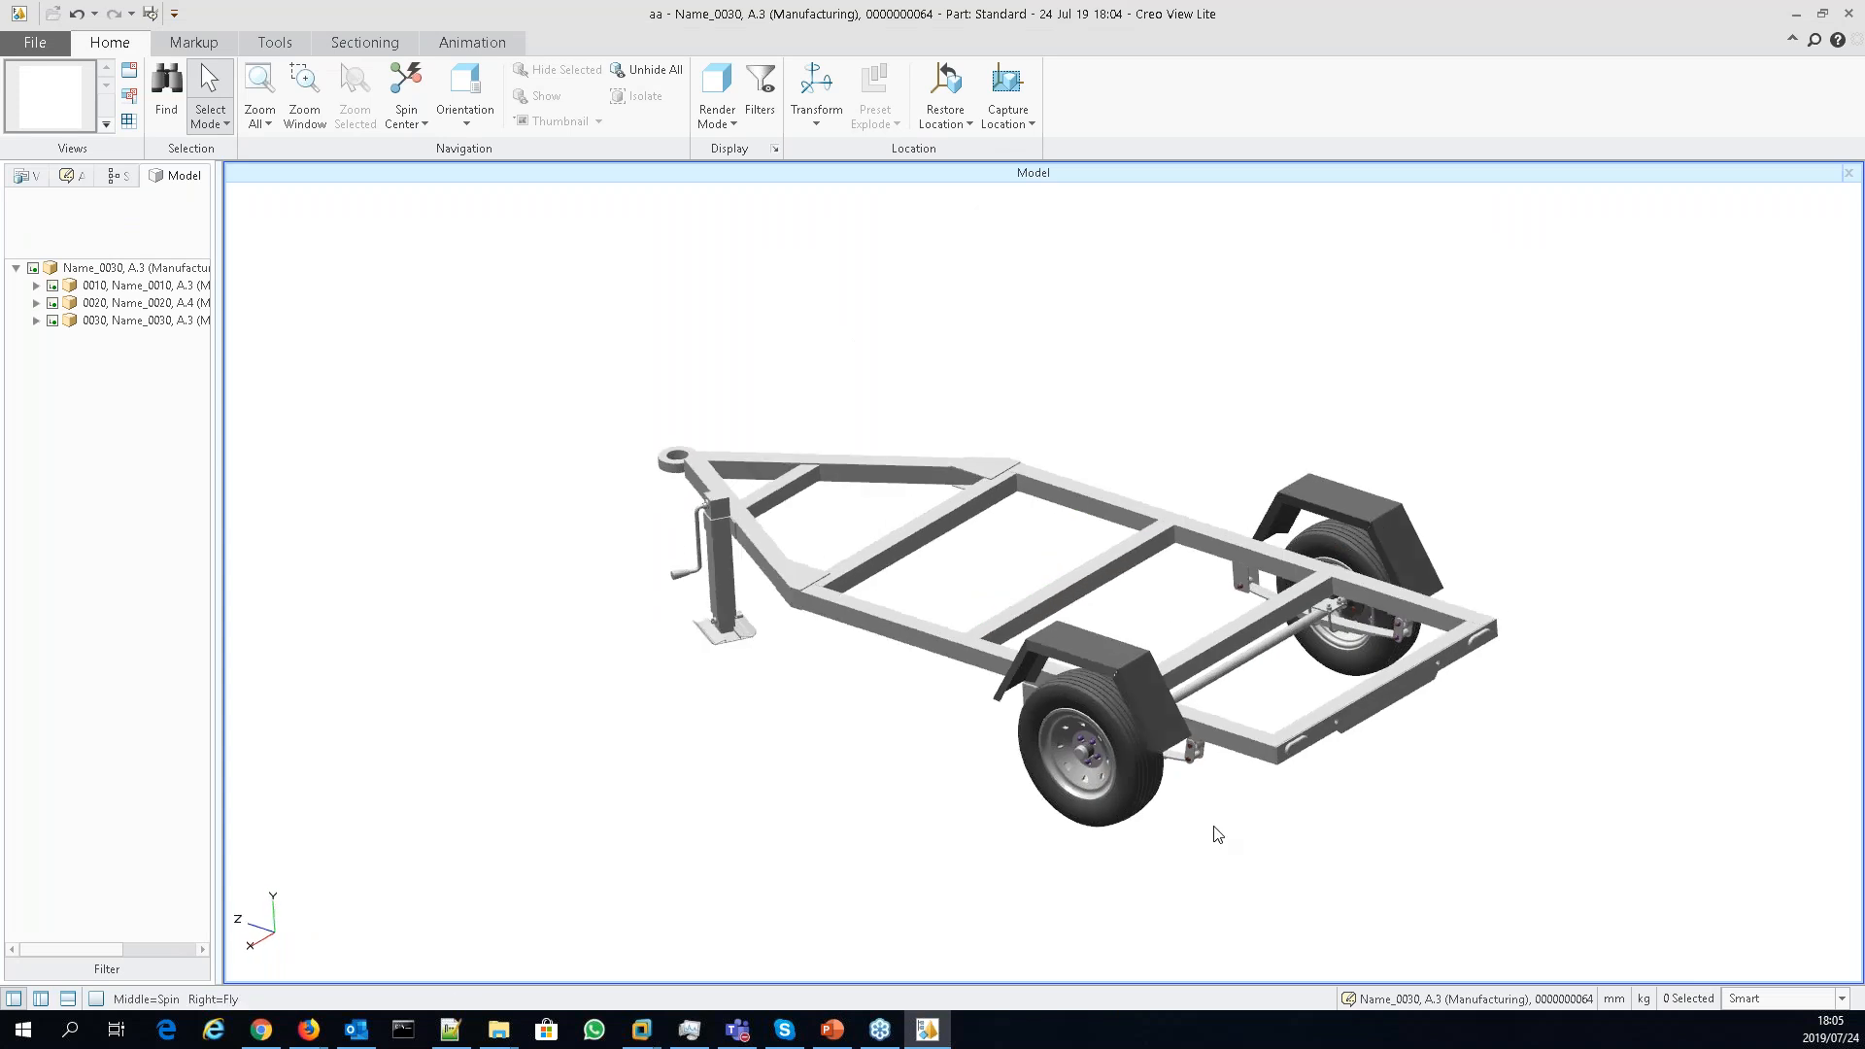
scroll(1220, 832, up, 2)
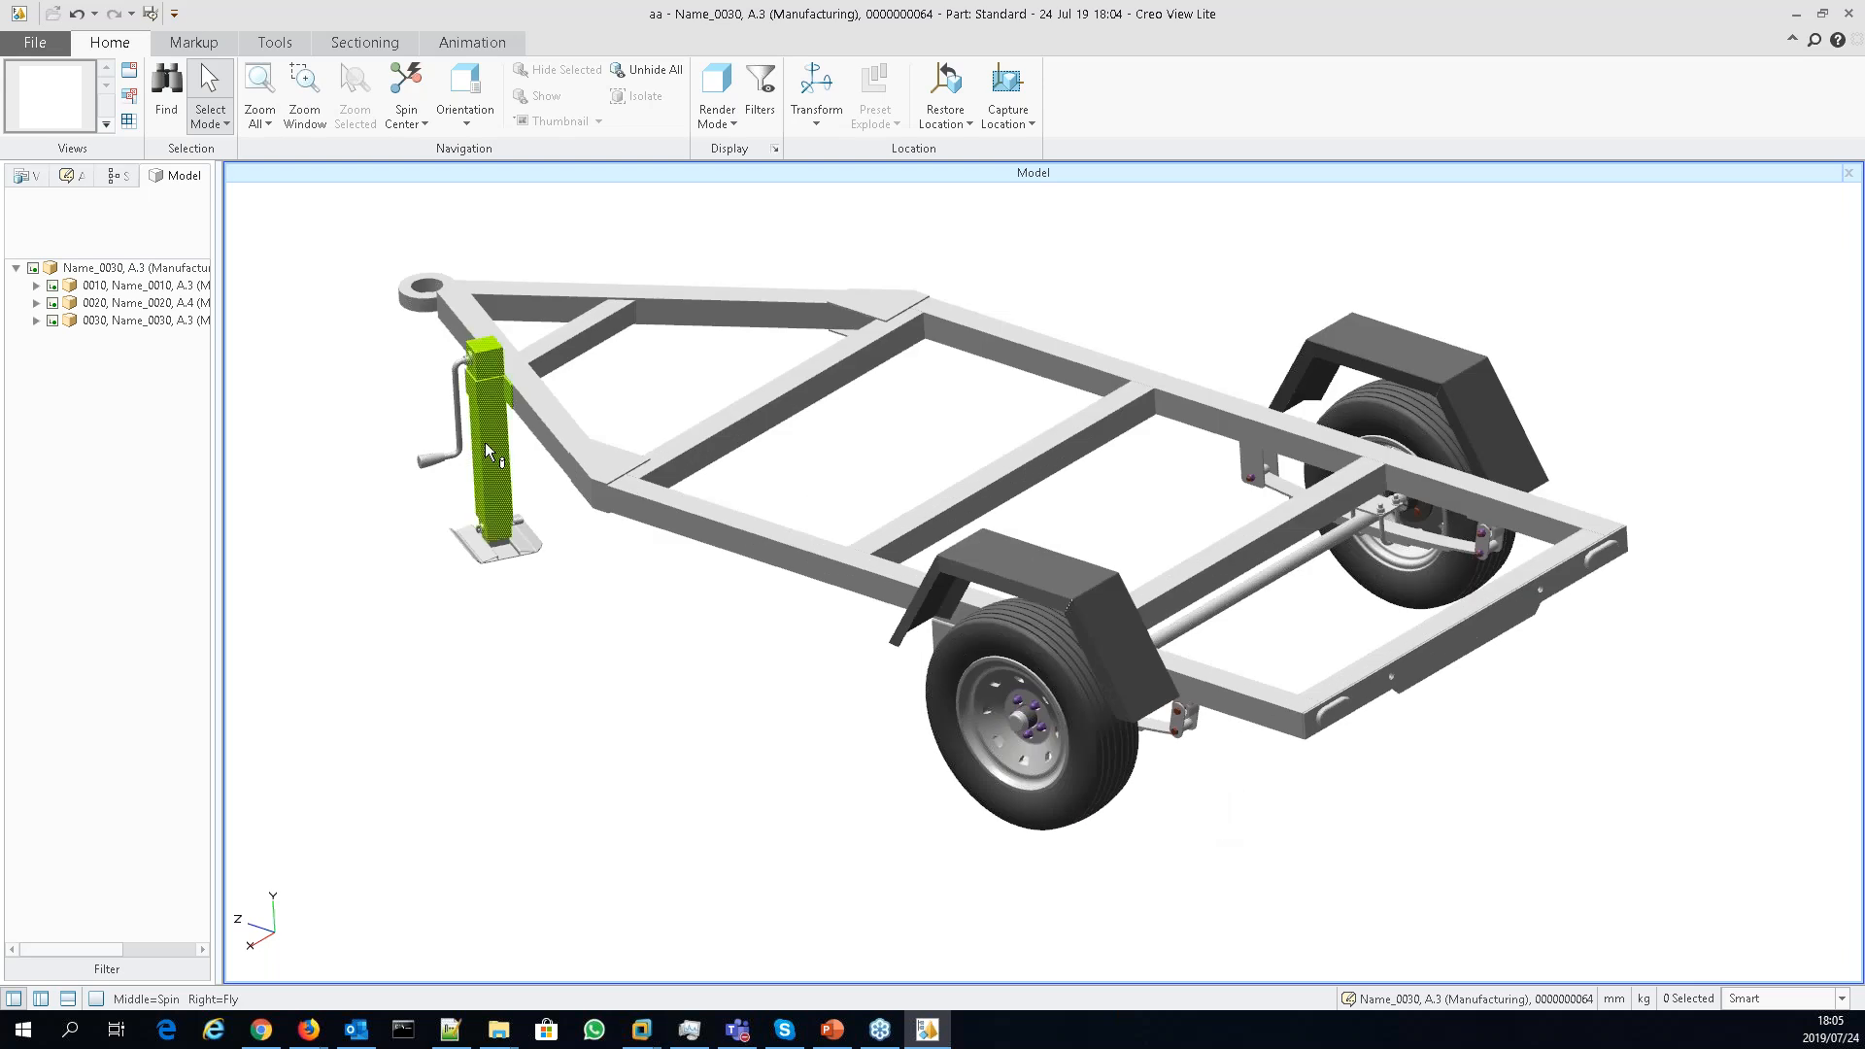
click(120, 321)
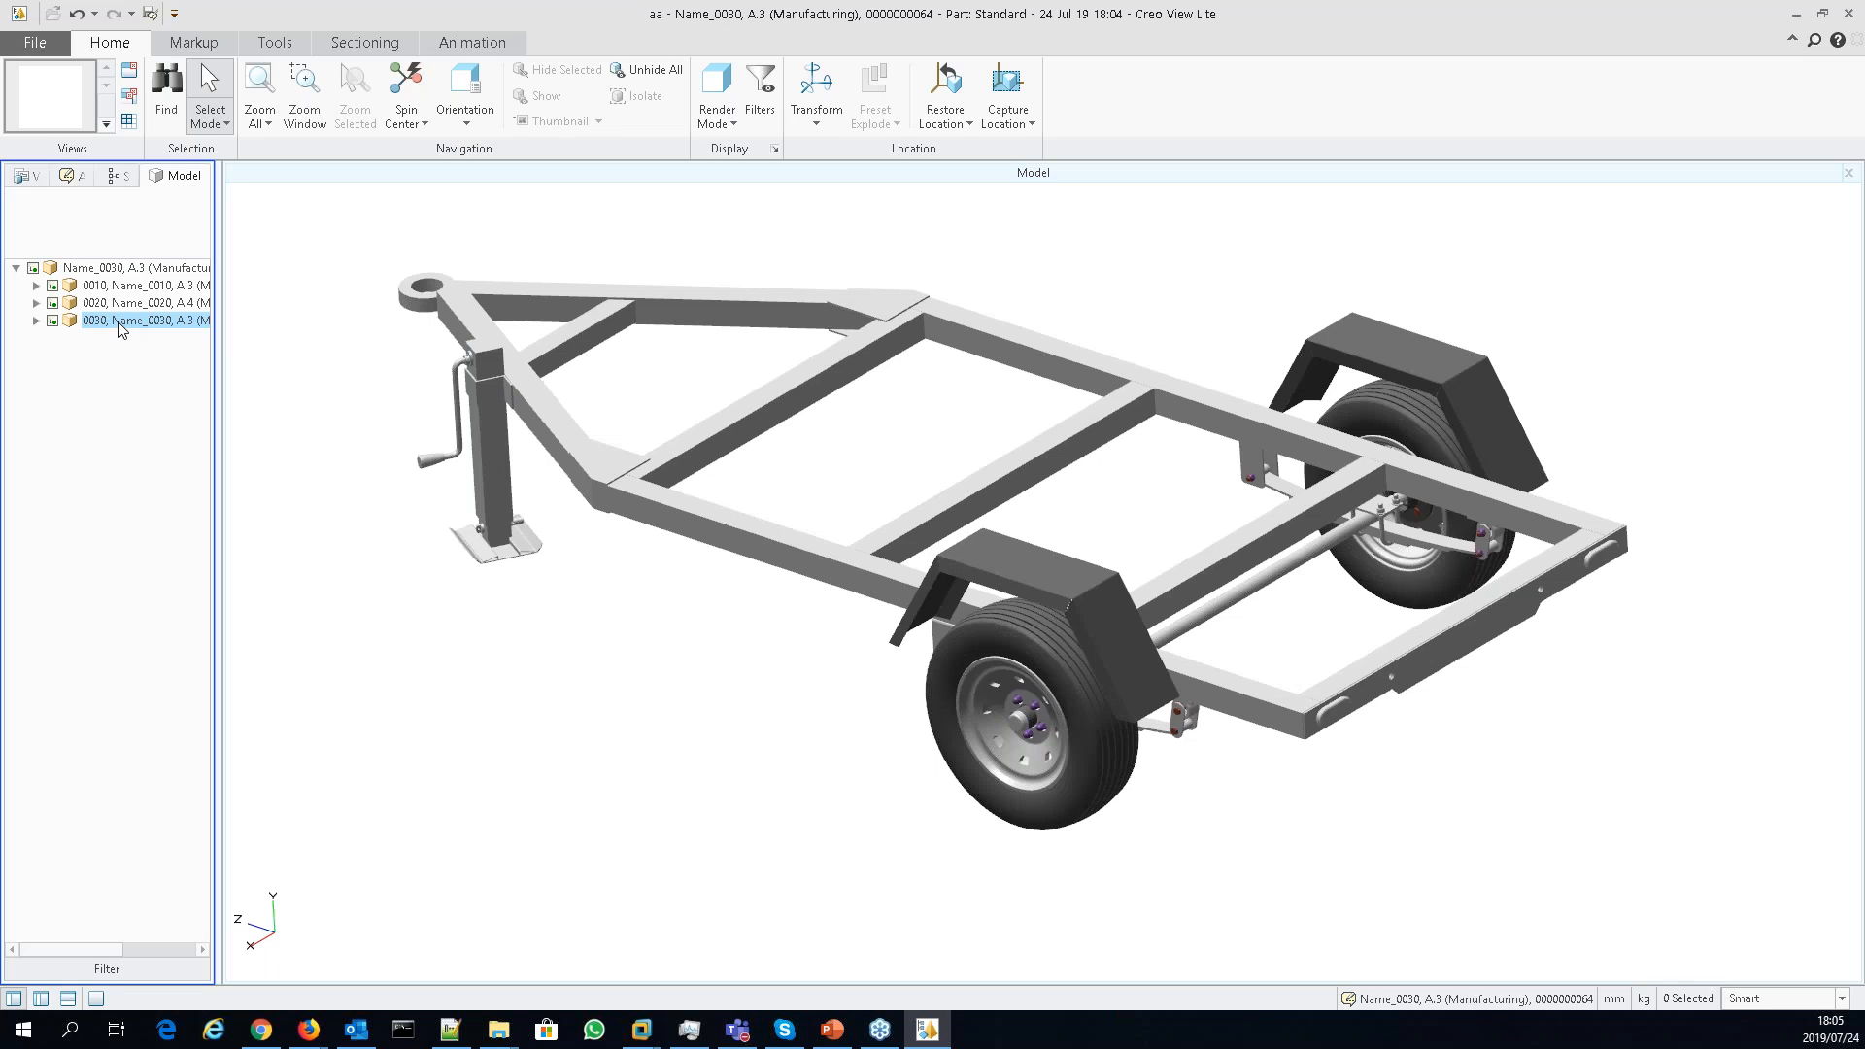
click(118, 323)
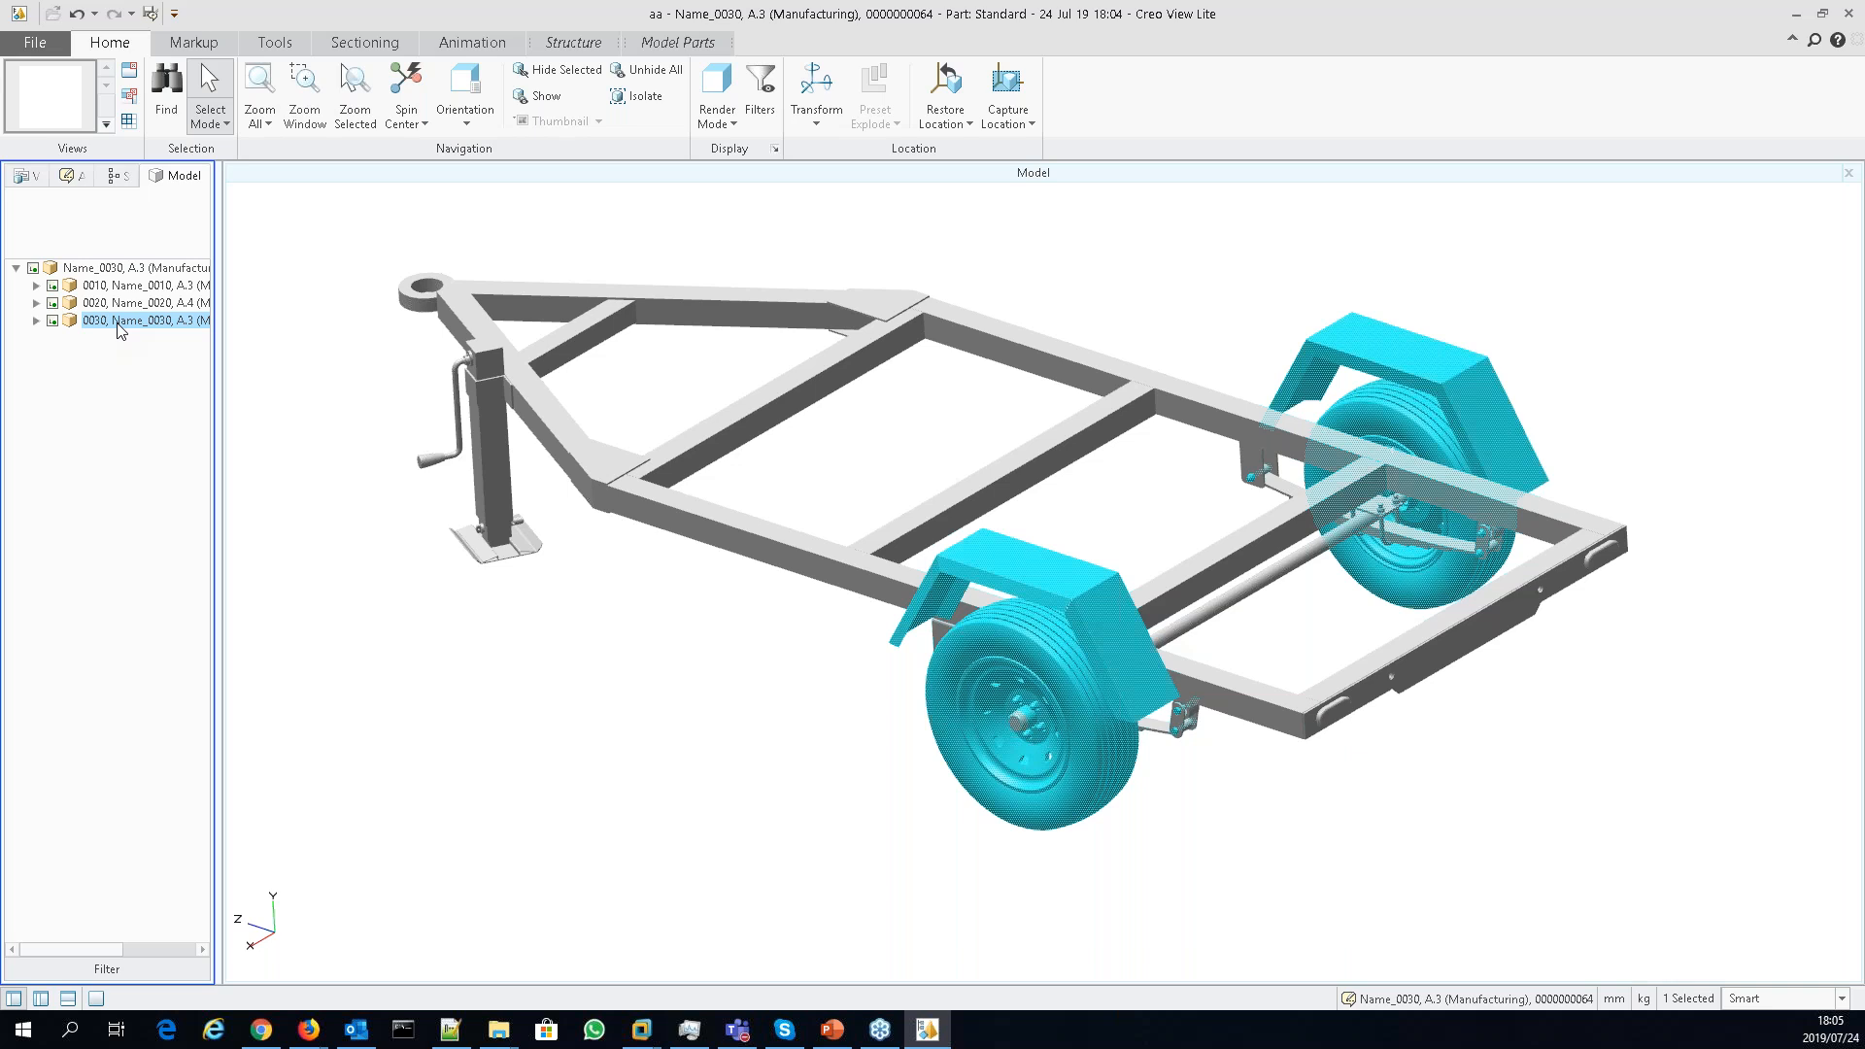
click(282, 242)
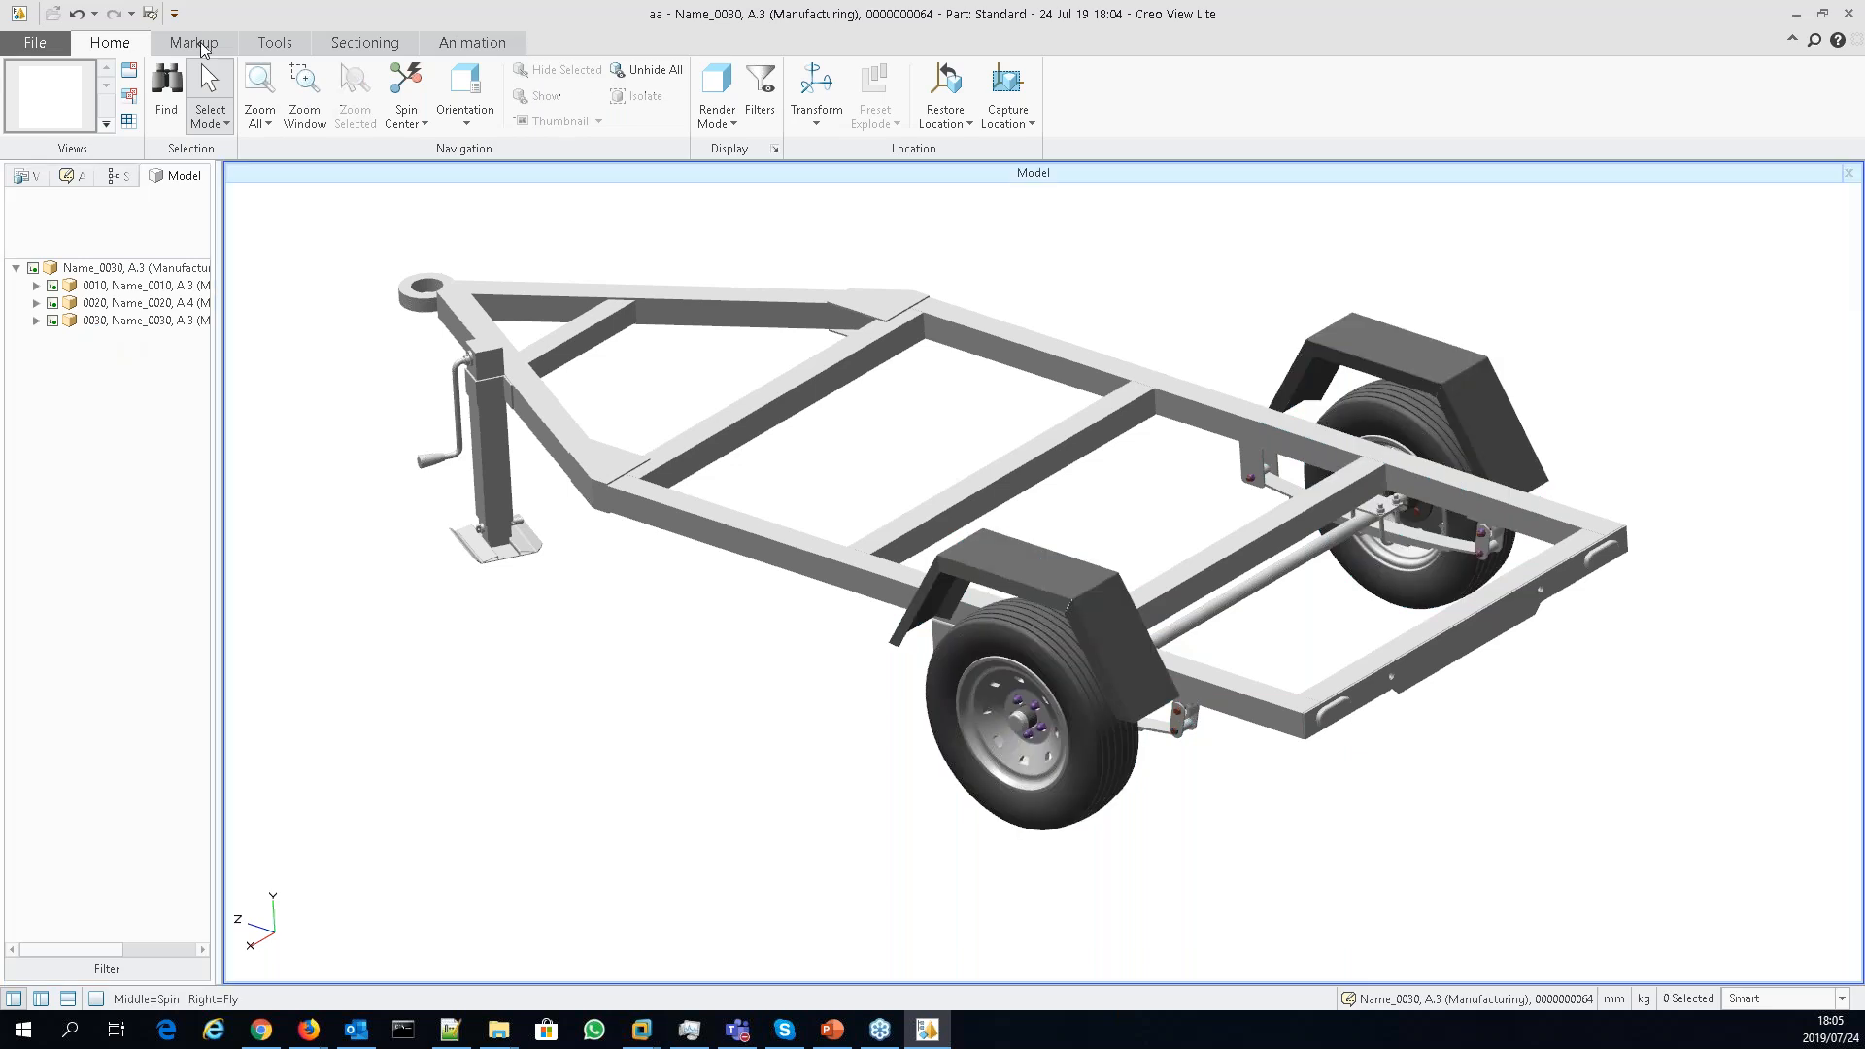
- Attach a leader note reading "This comes pre-assmbled" to the near wheel's tyre, with the text beside it
click(194, 43)
click(21, 119)
click(58, 166)
click(959, 767)
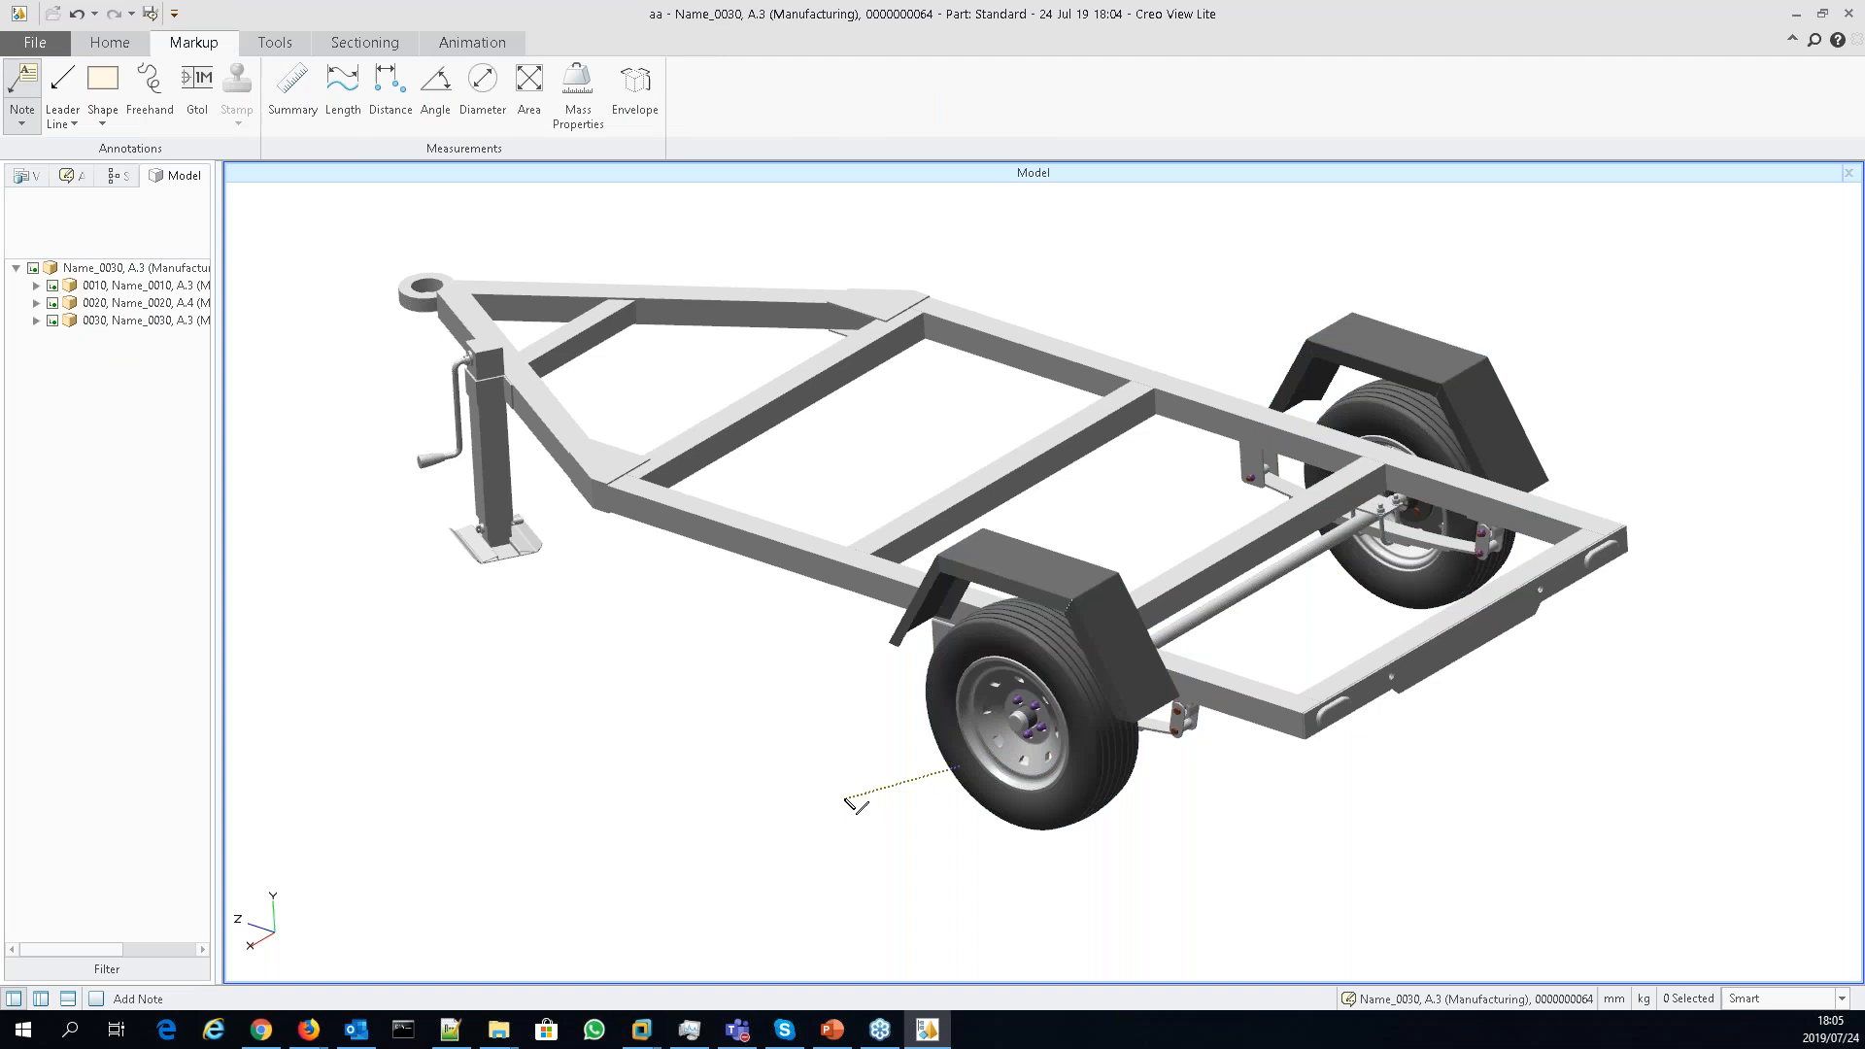
click(845, 800)
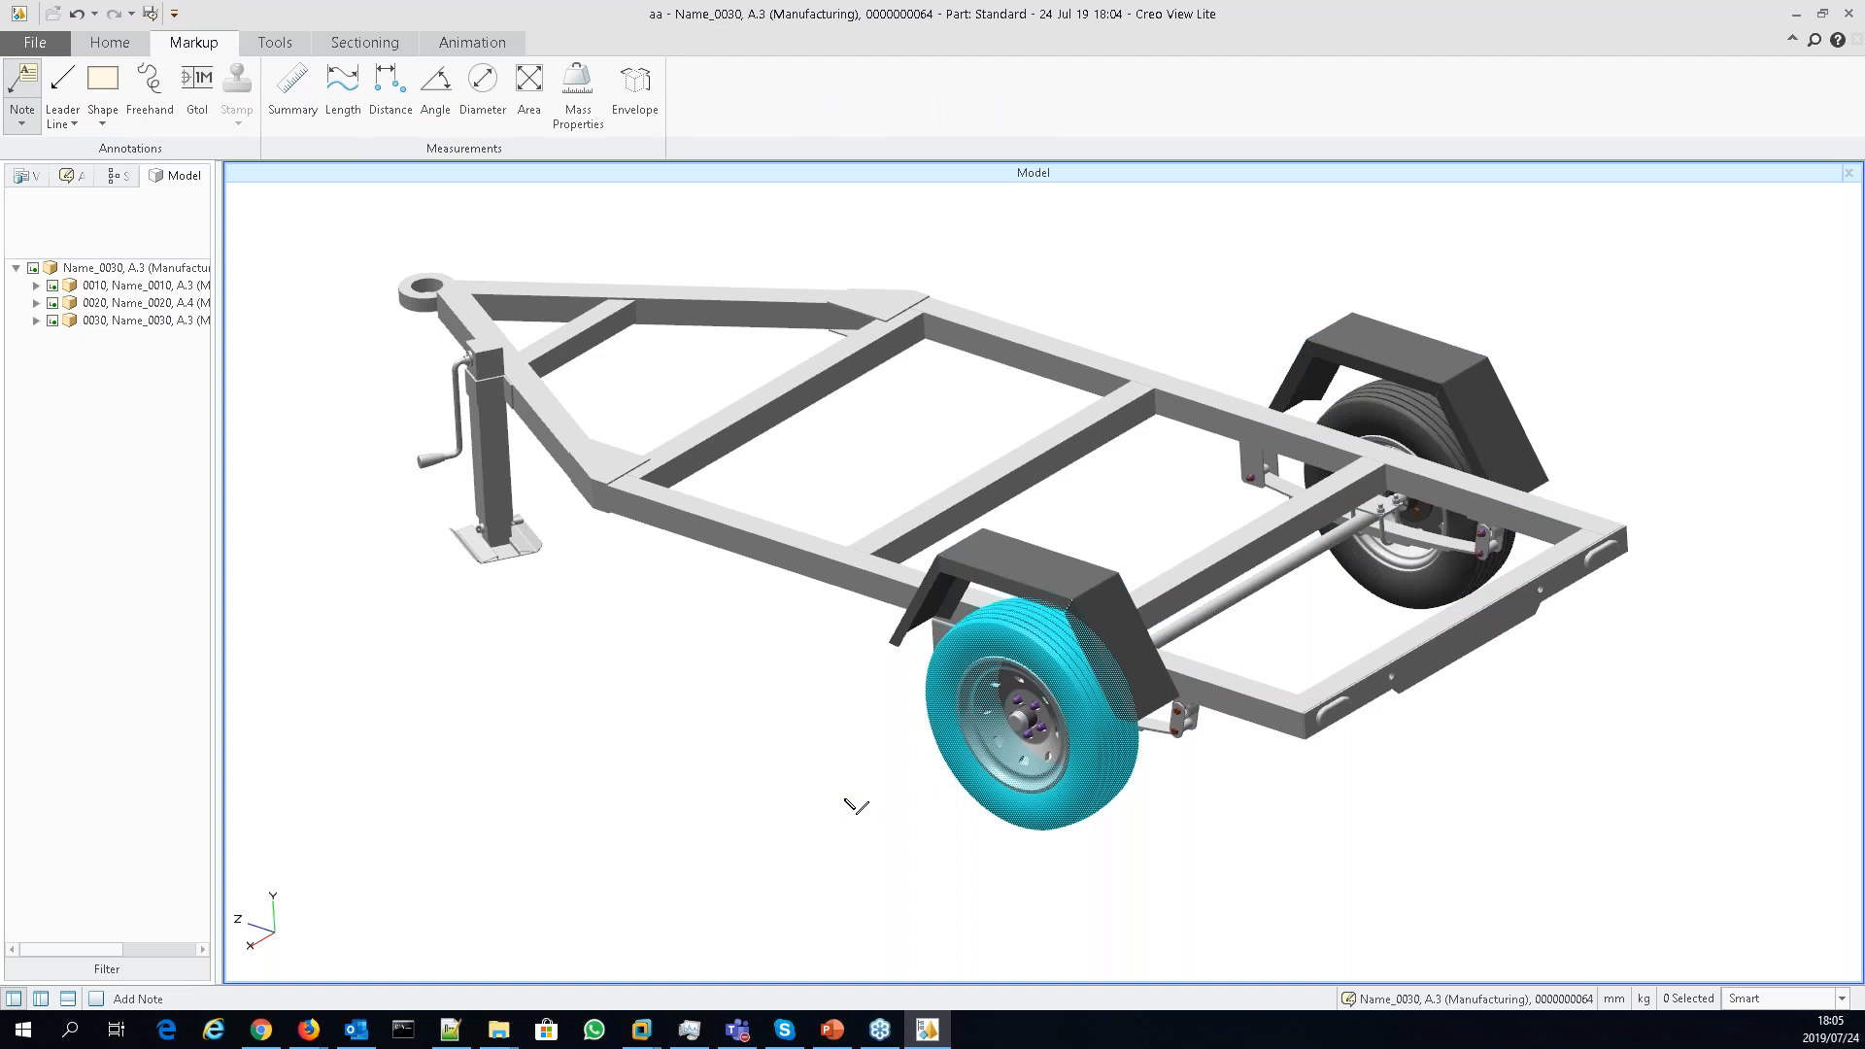
text(This comes)
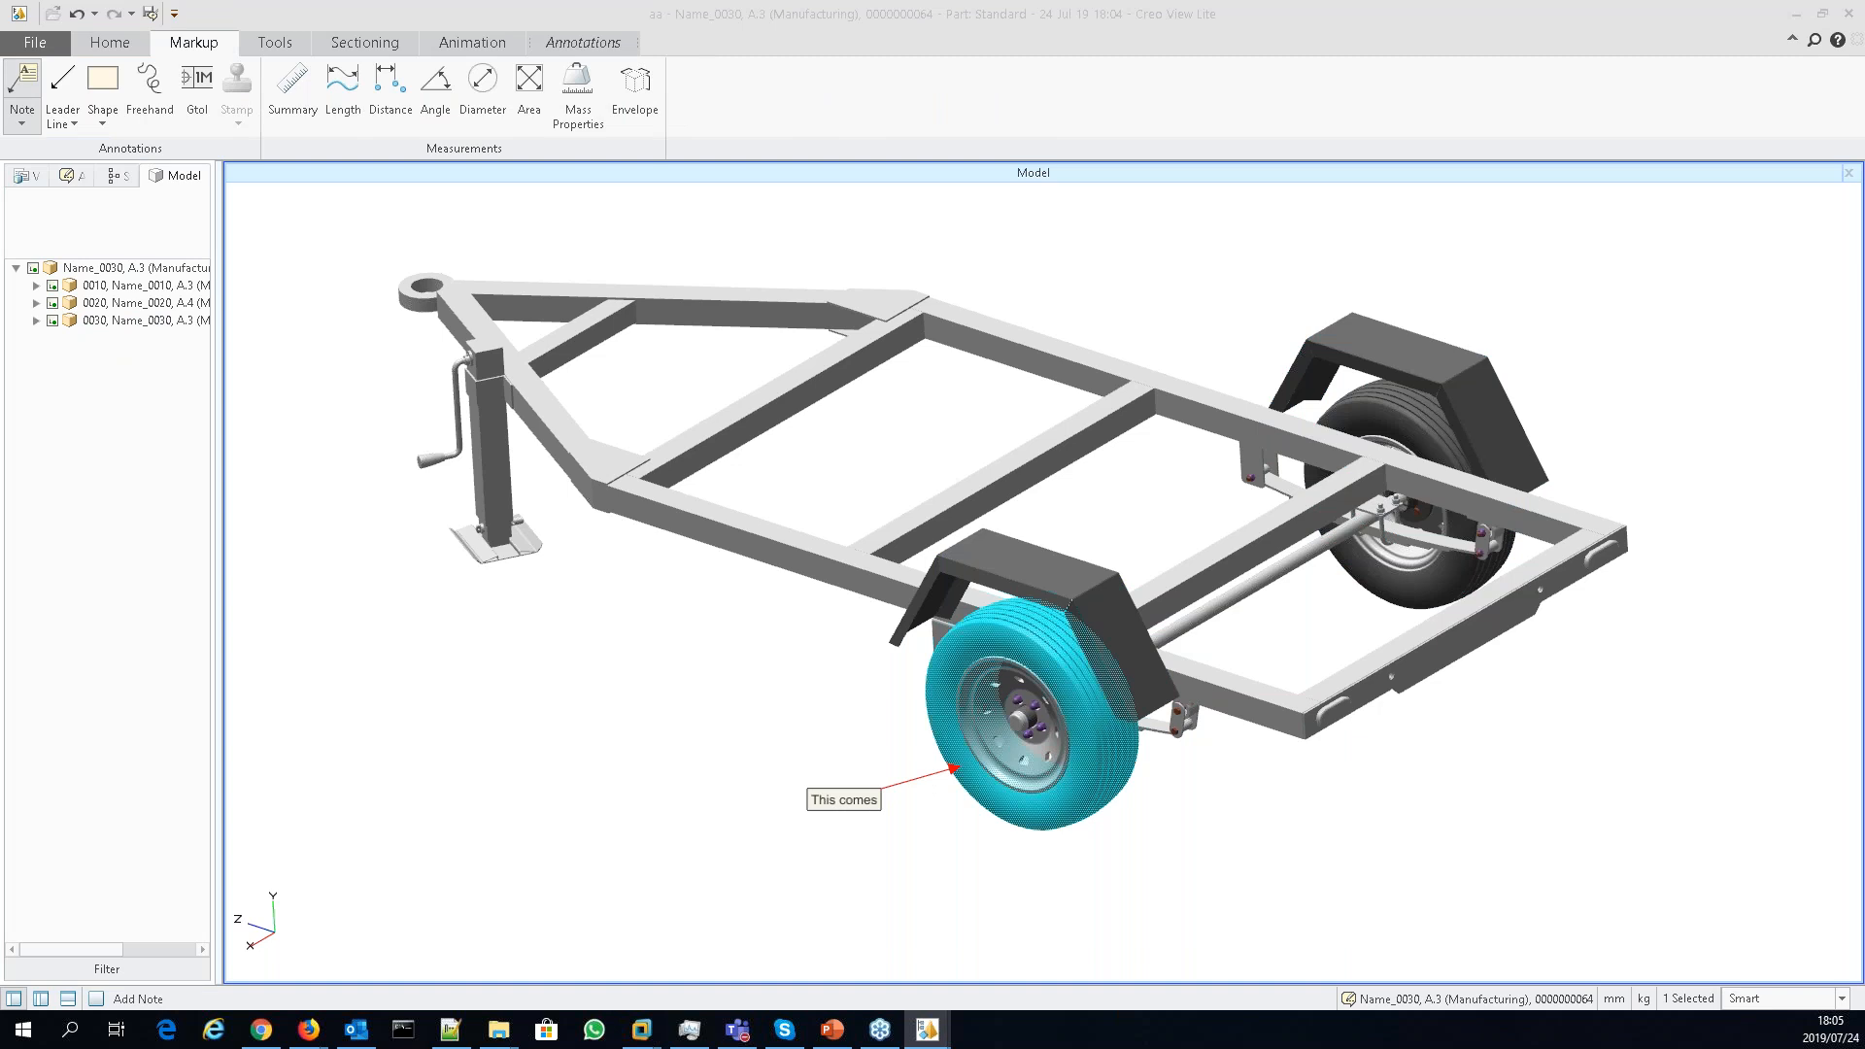
text( pre-assmbled)
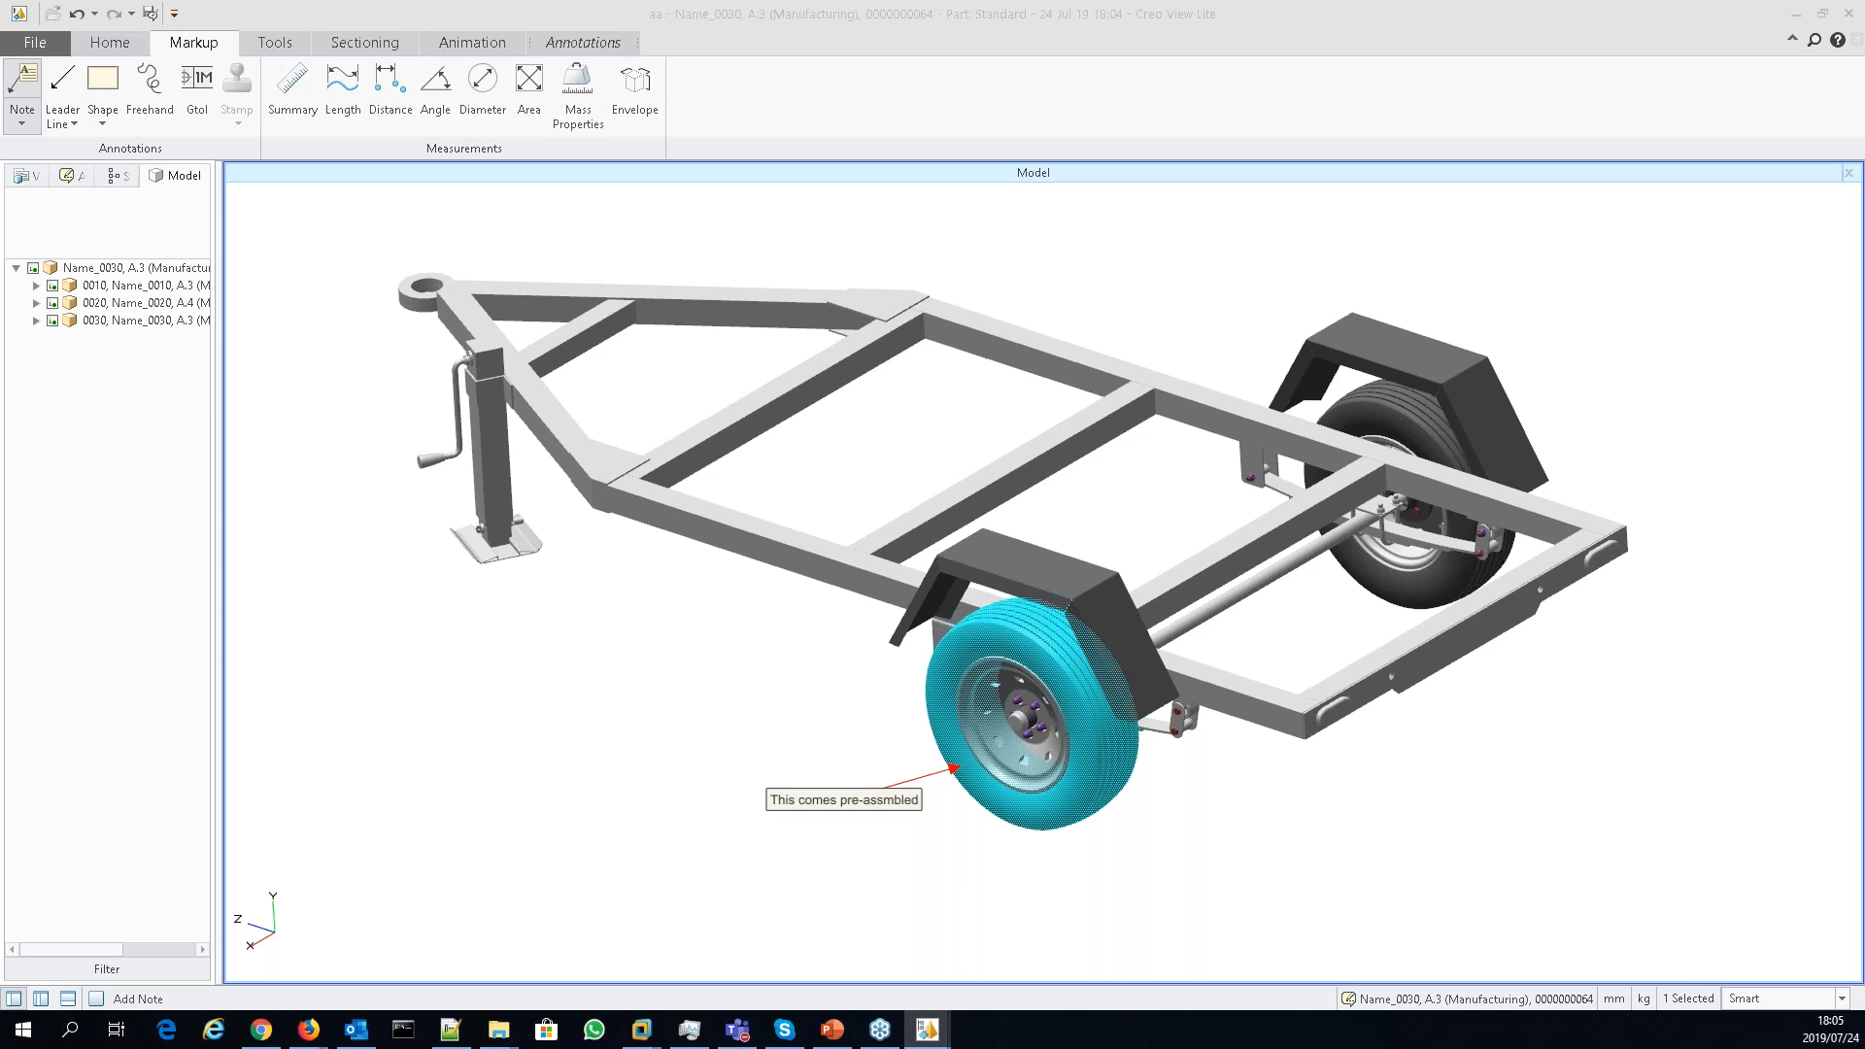
click(845, 799)
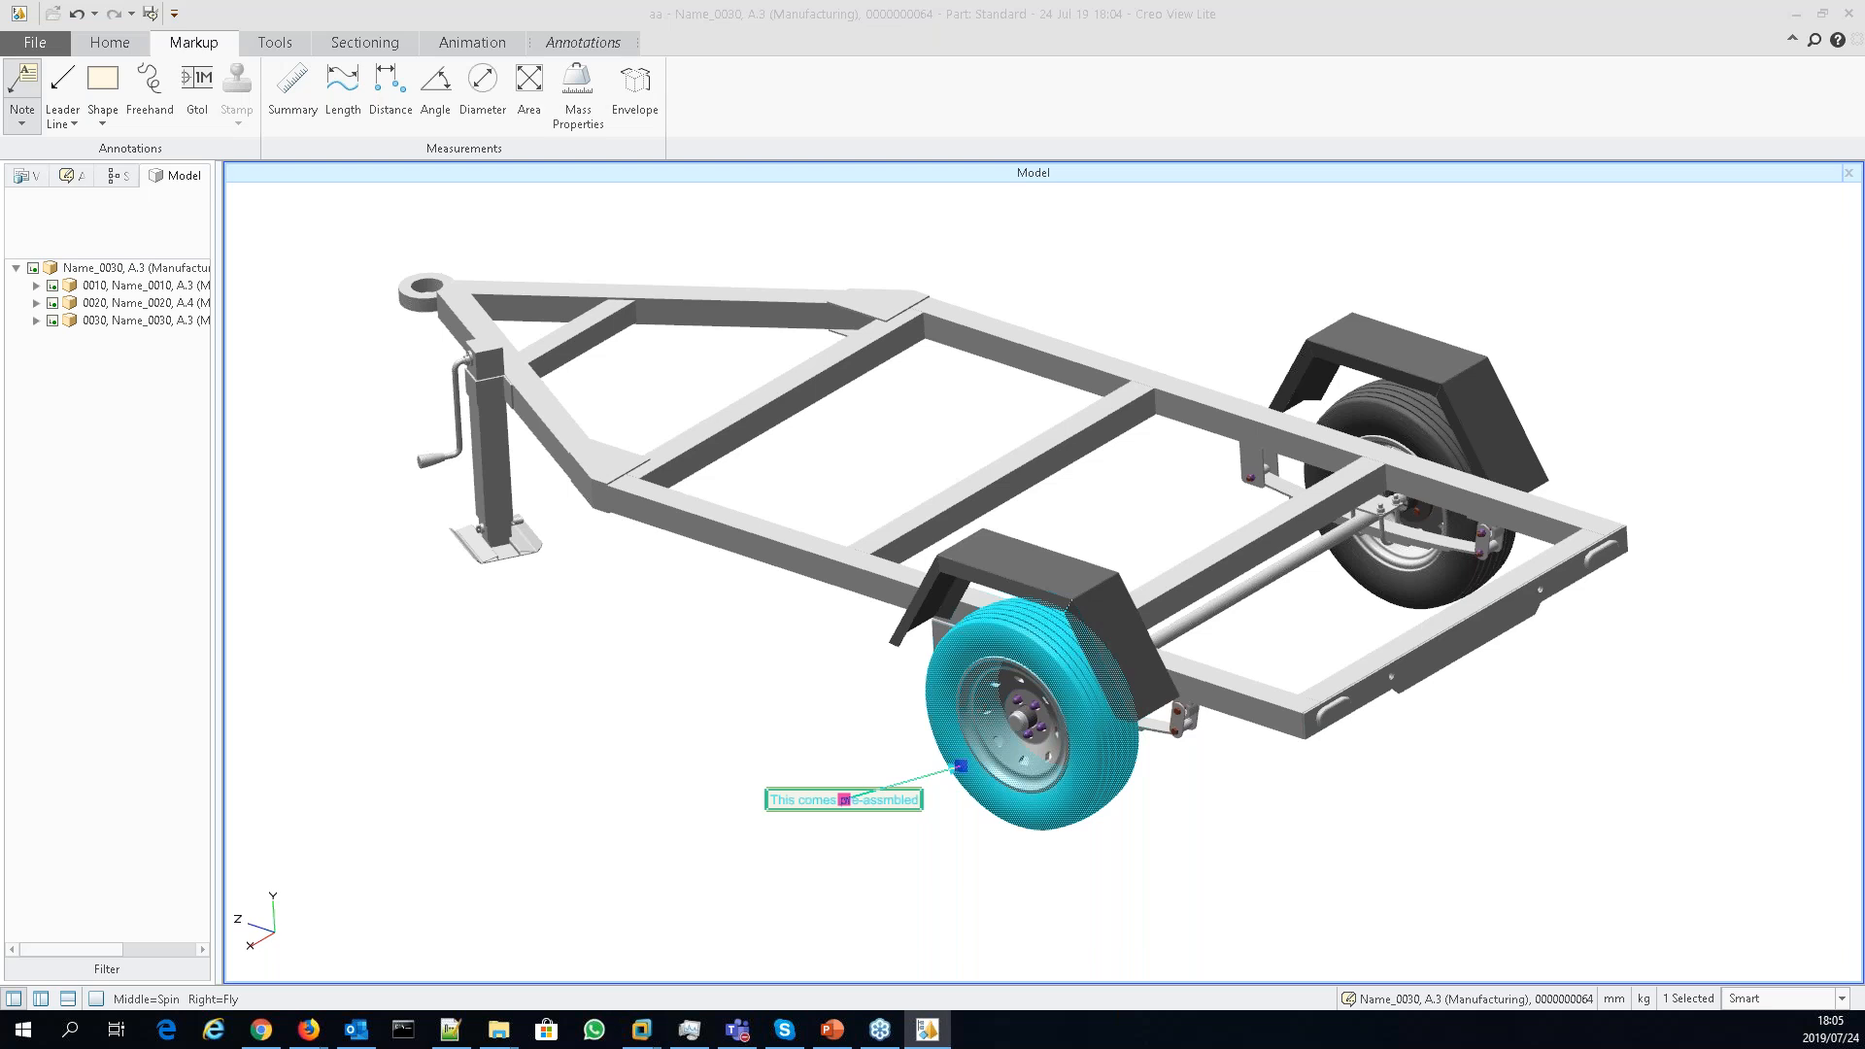
- Attach a leader note reading "Weld using the supplied jig" to the far wheel's fender and clear the selection
click(22, 122)
click(61, 171)
click(1316, 336)
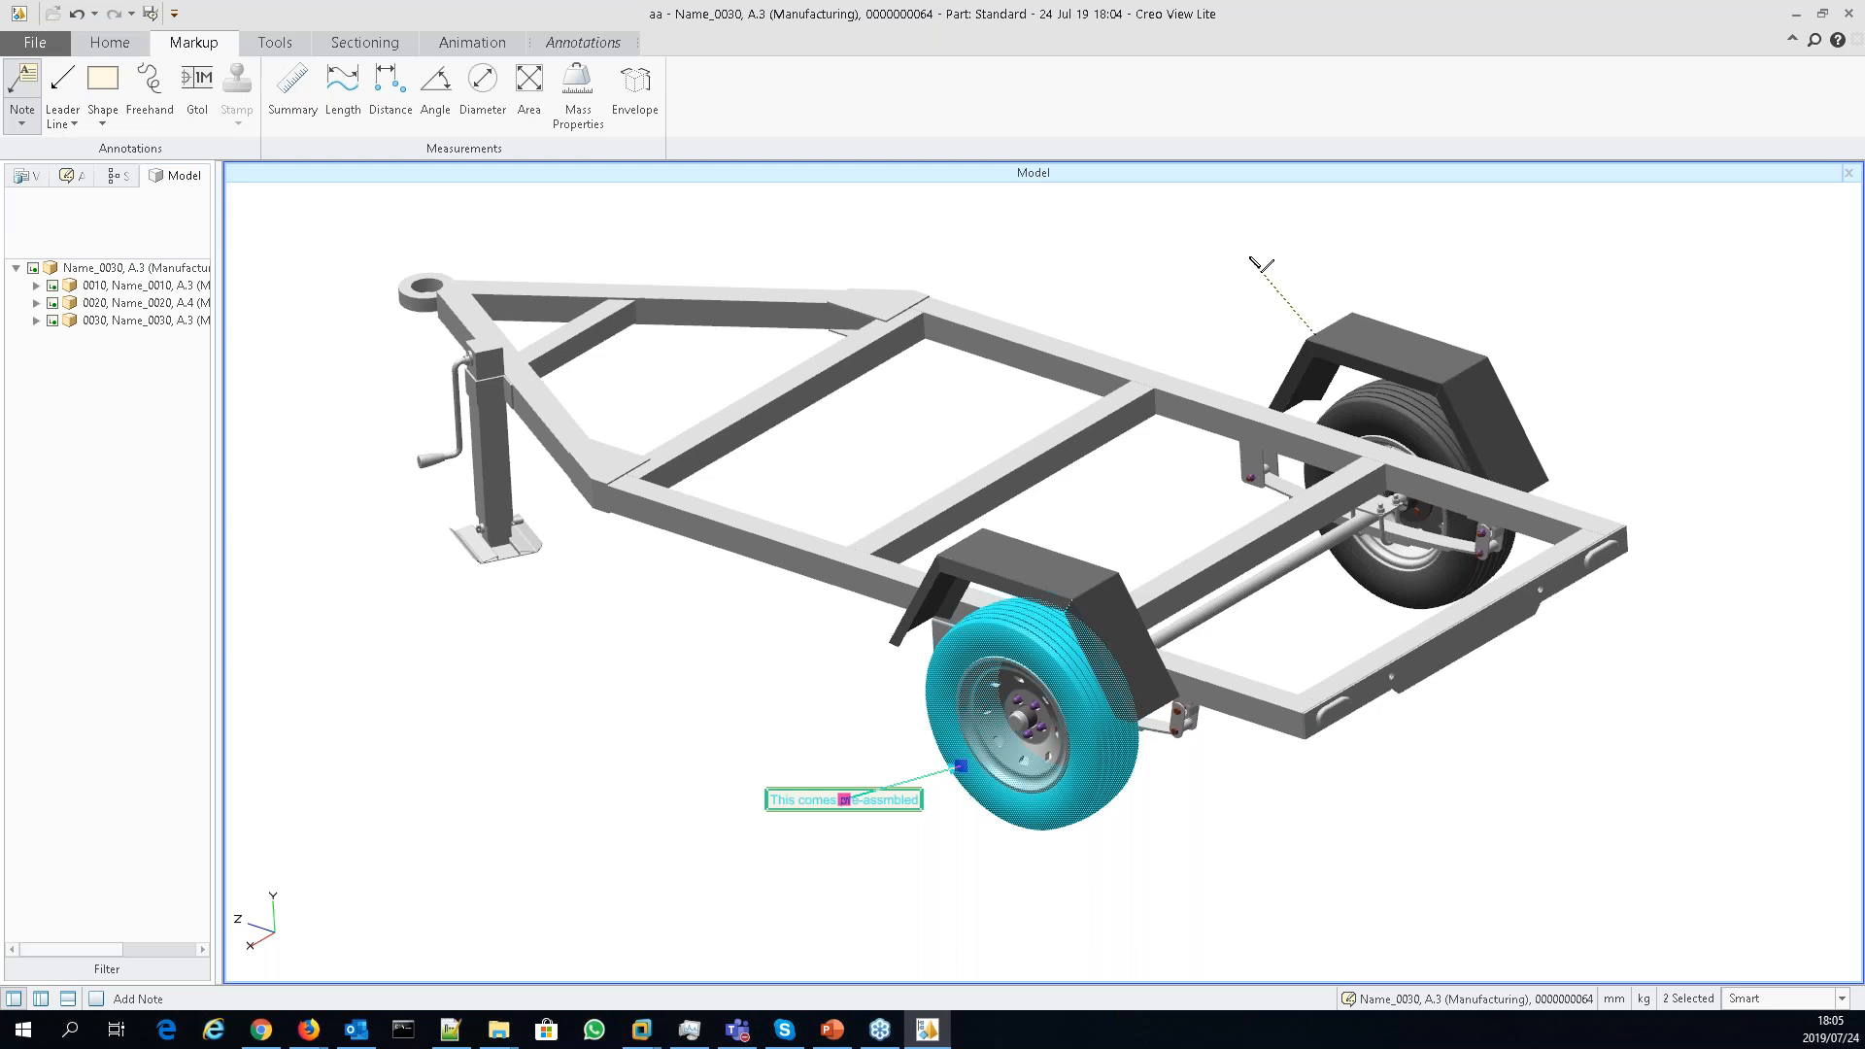
click(1261, 271)
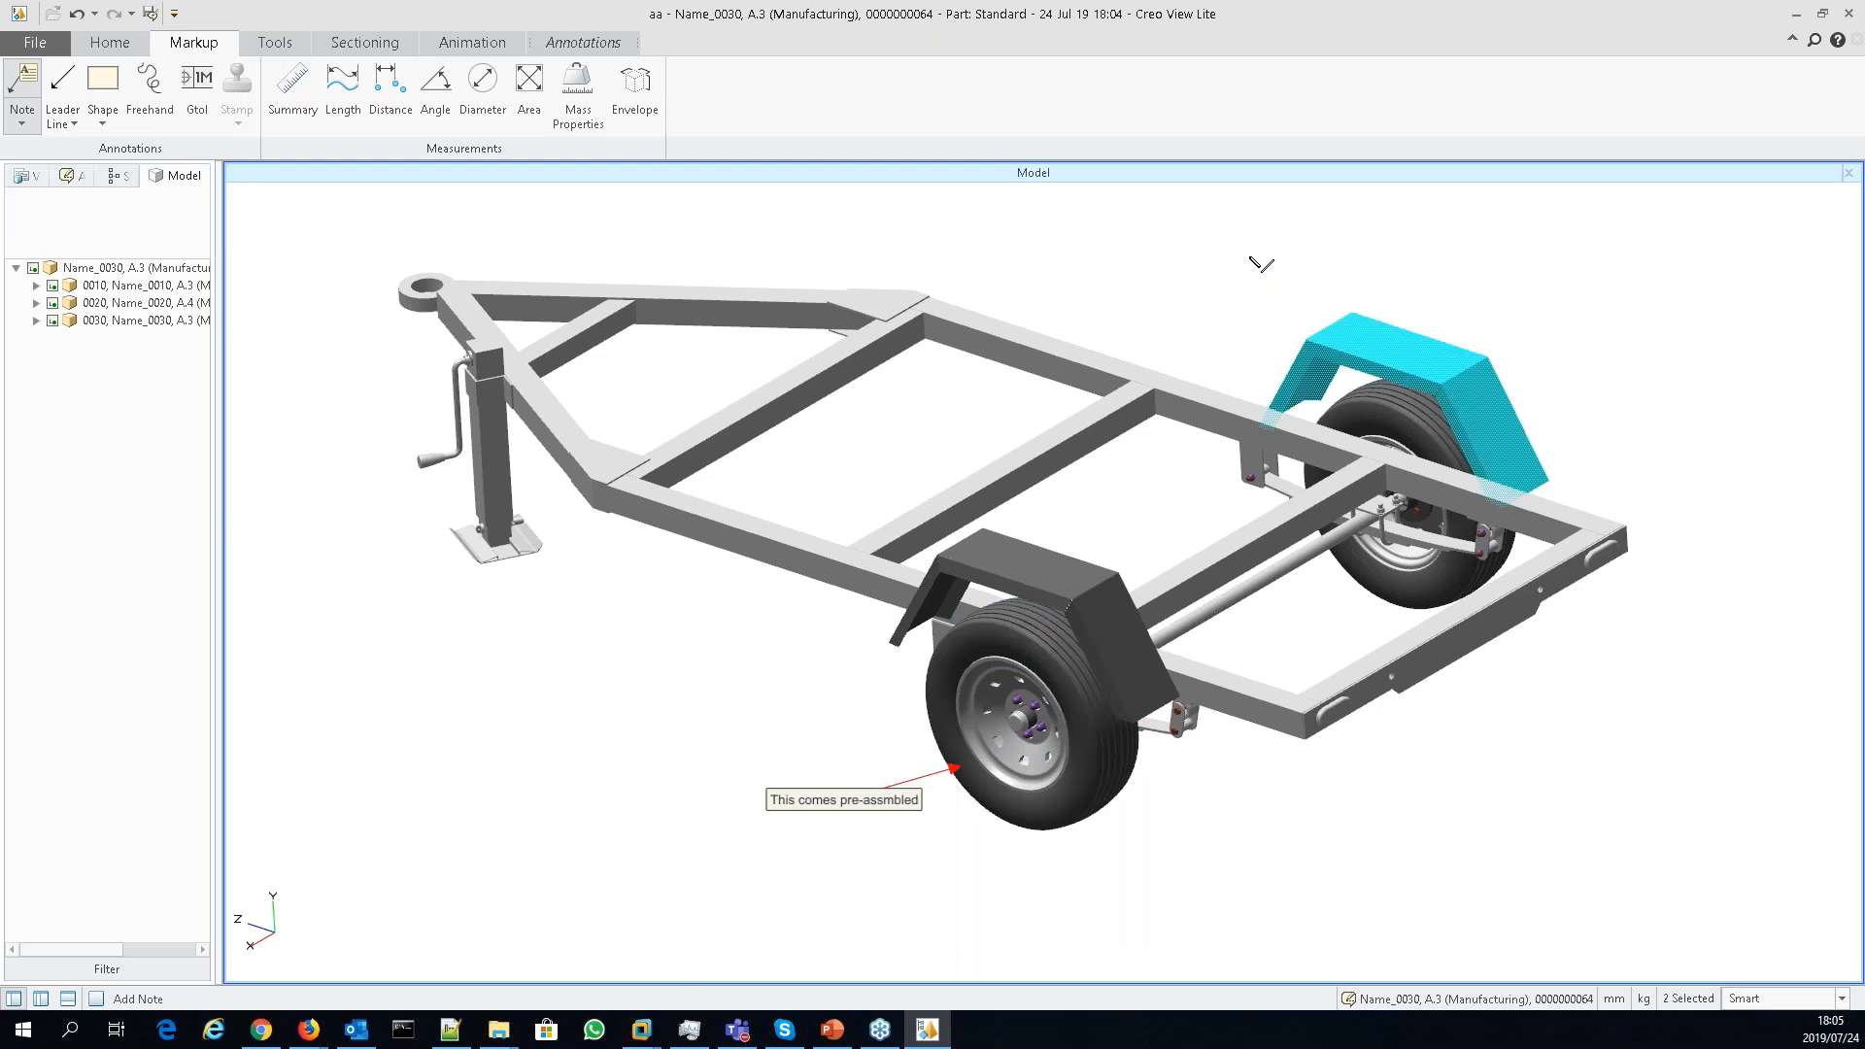
text(Weld usi)
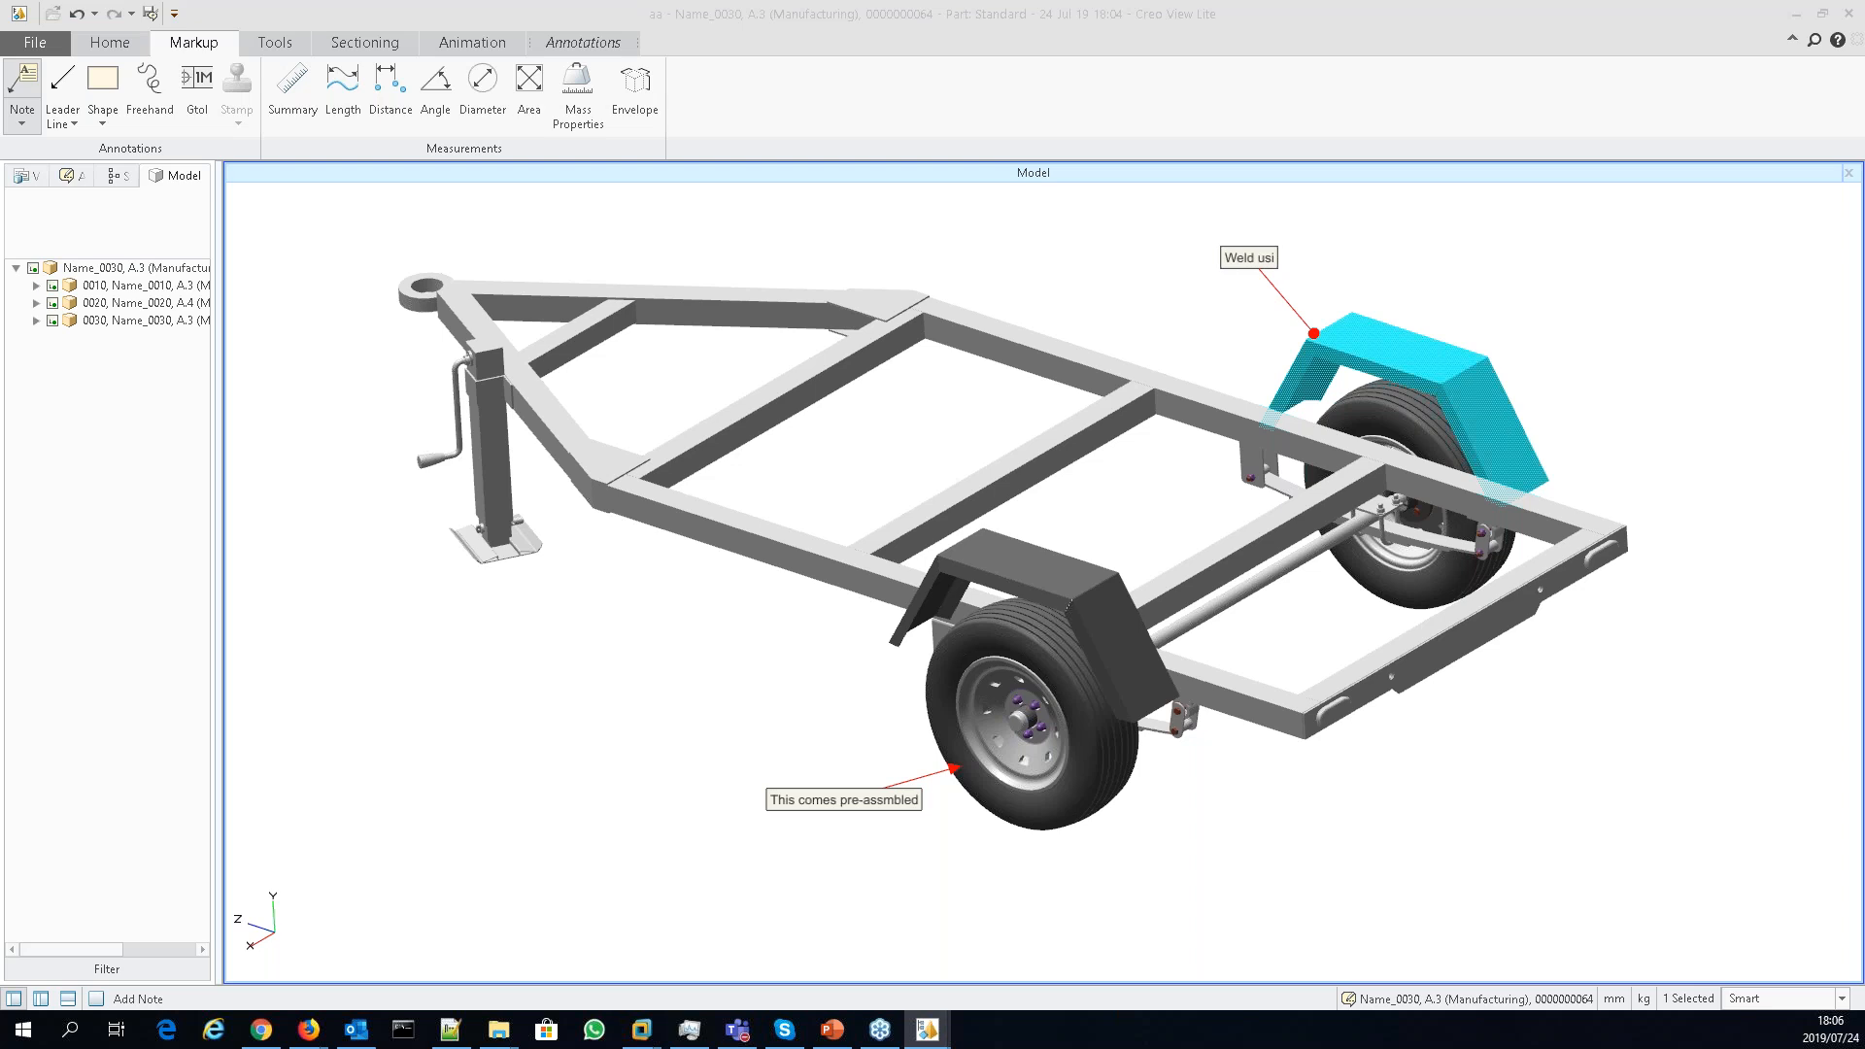
text(ng the supplied)
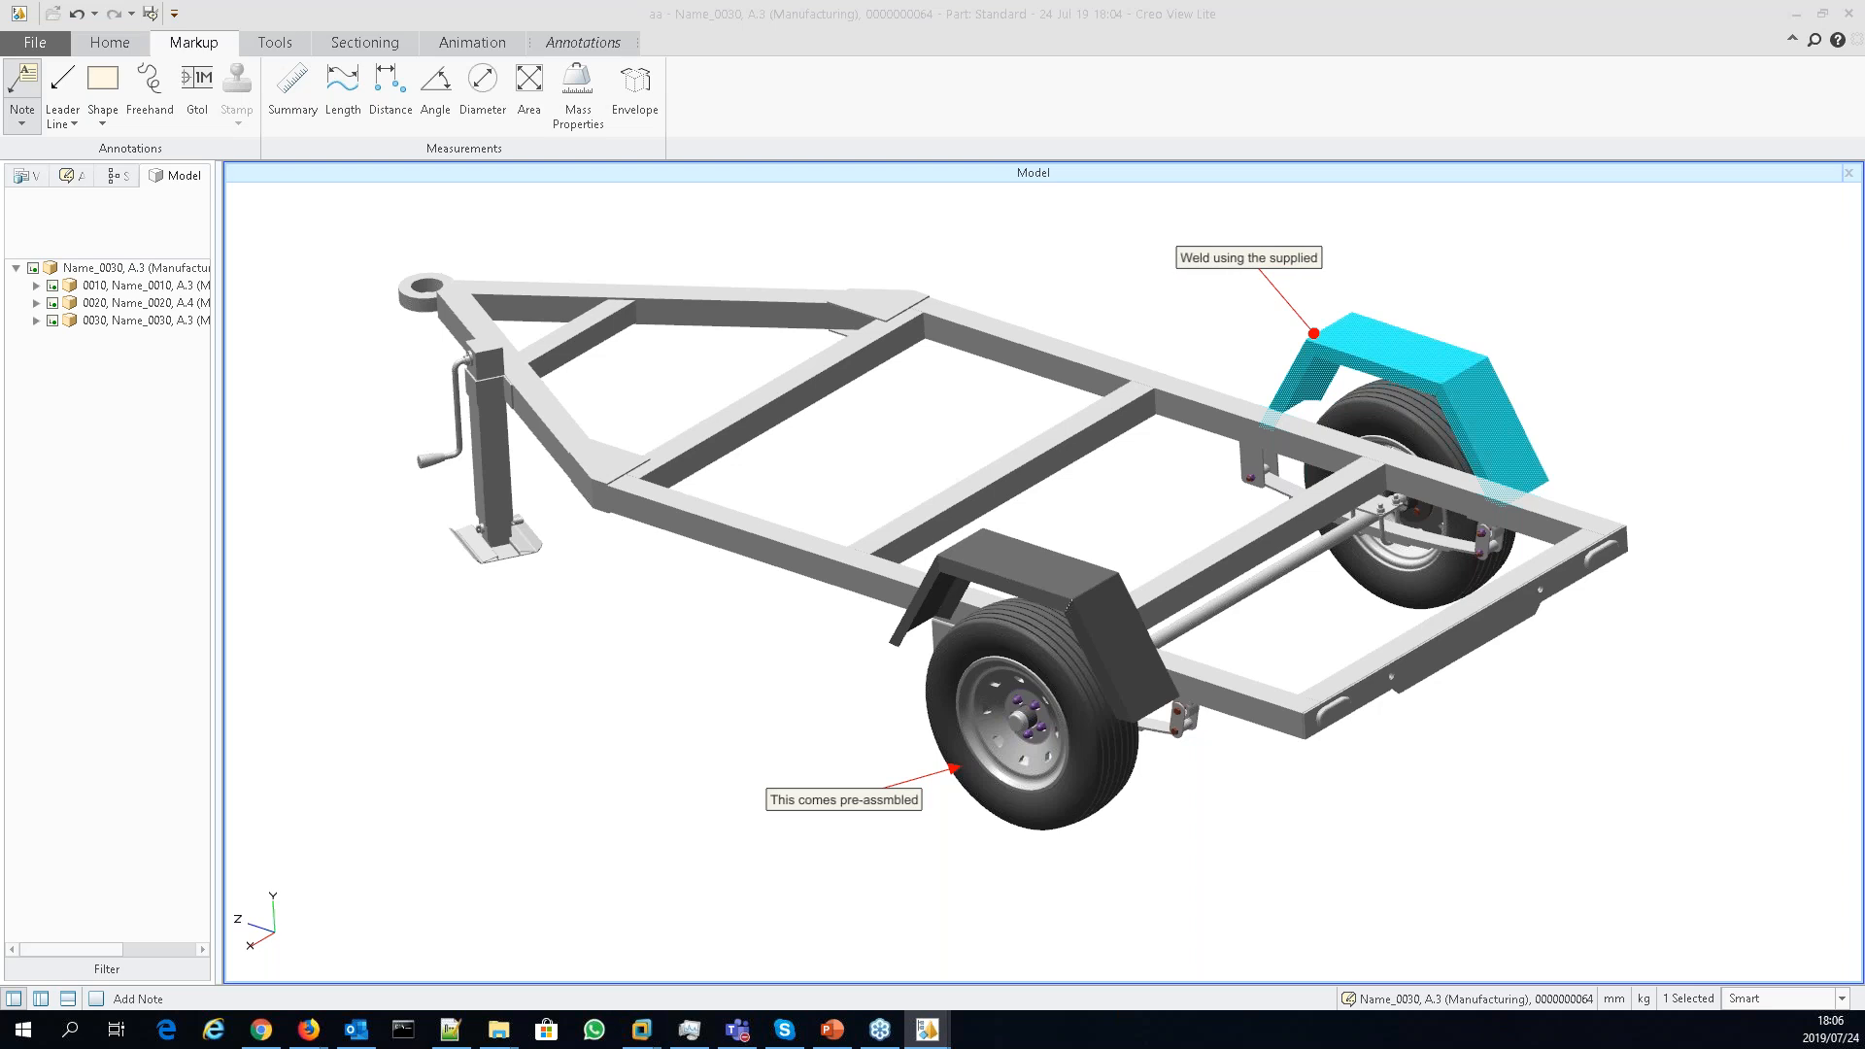
text( jig)
click(1249, 258)
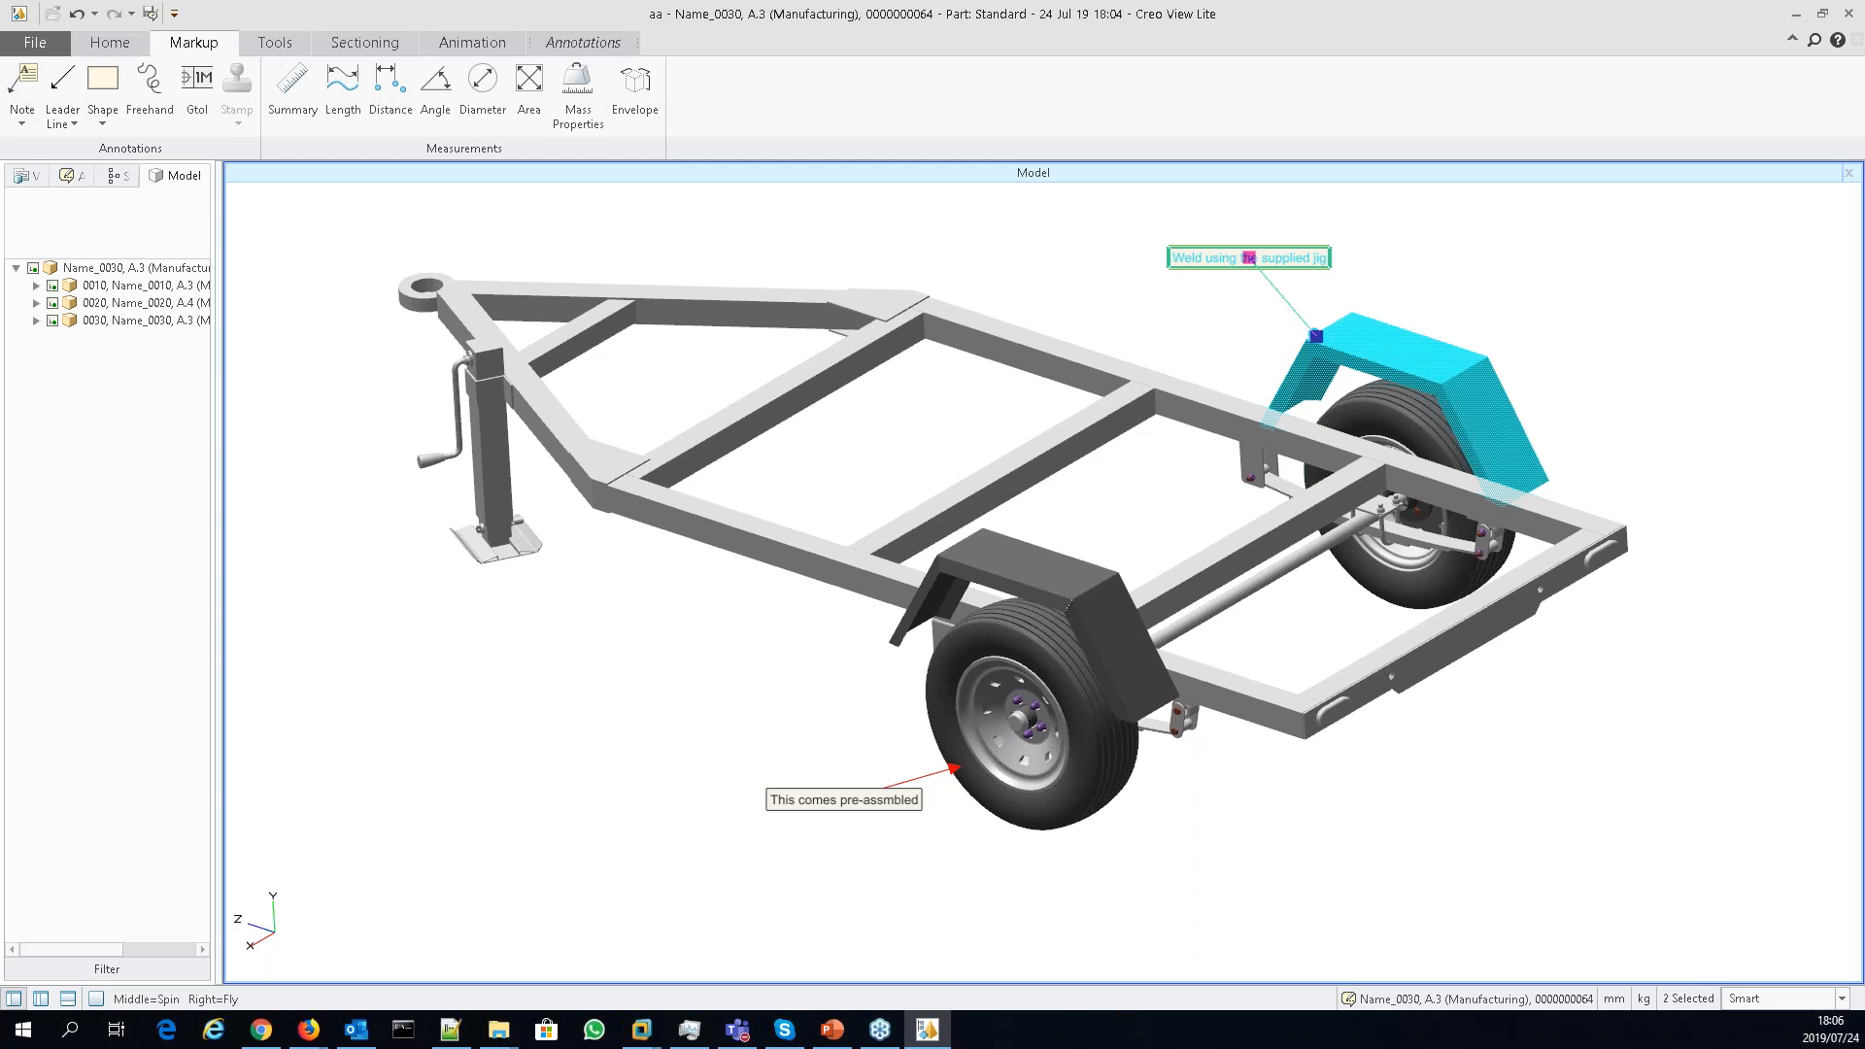
click(298, 542)
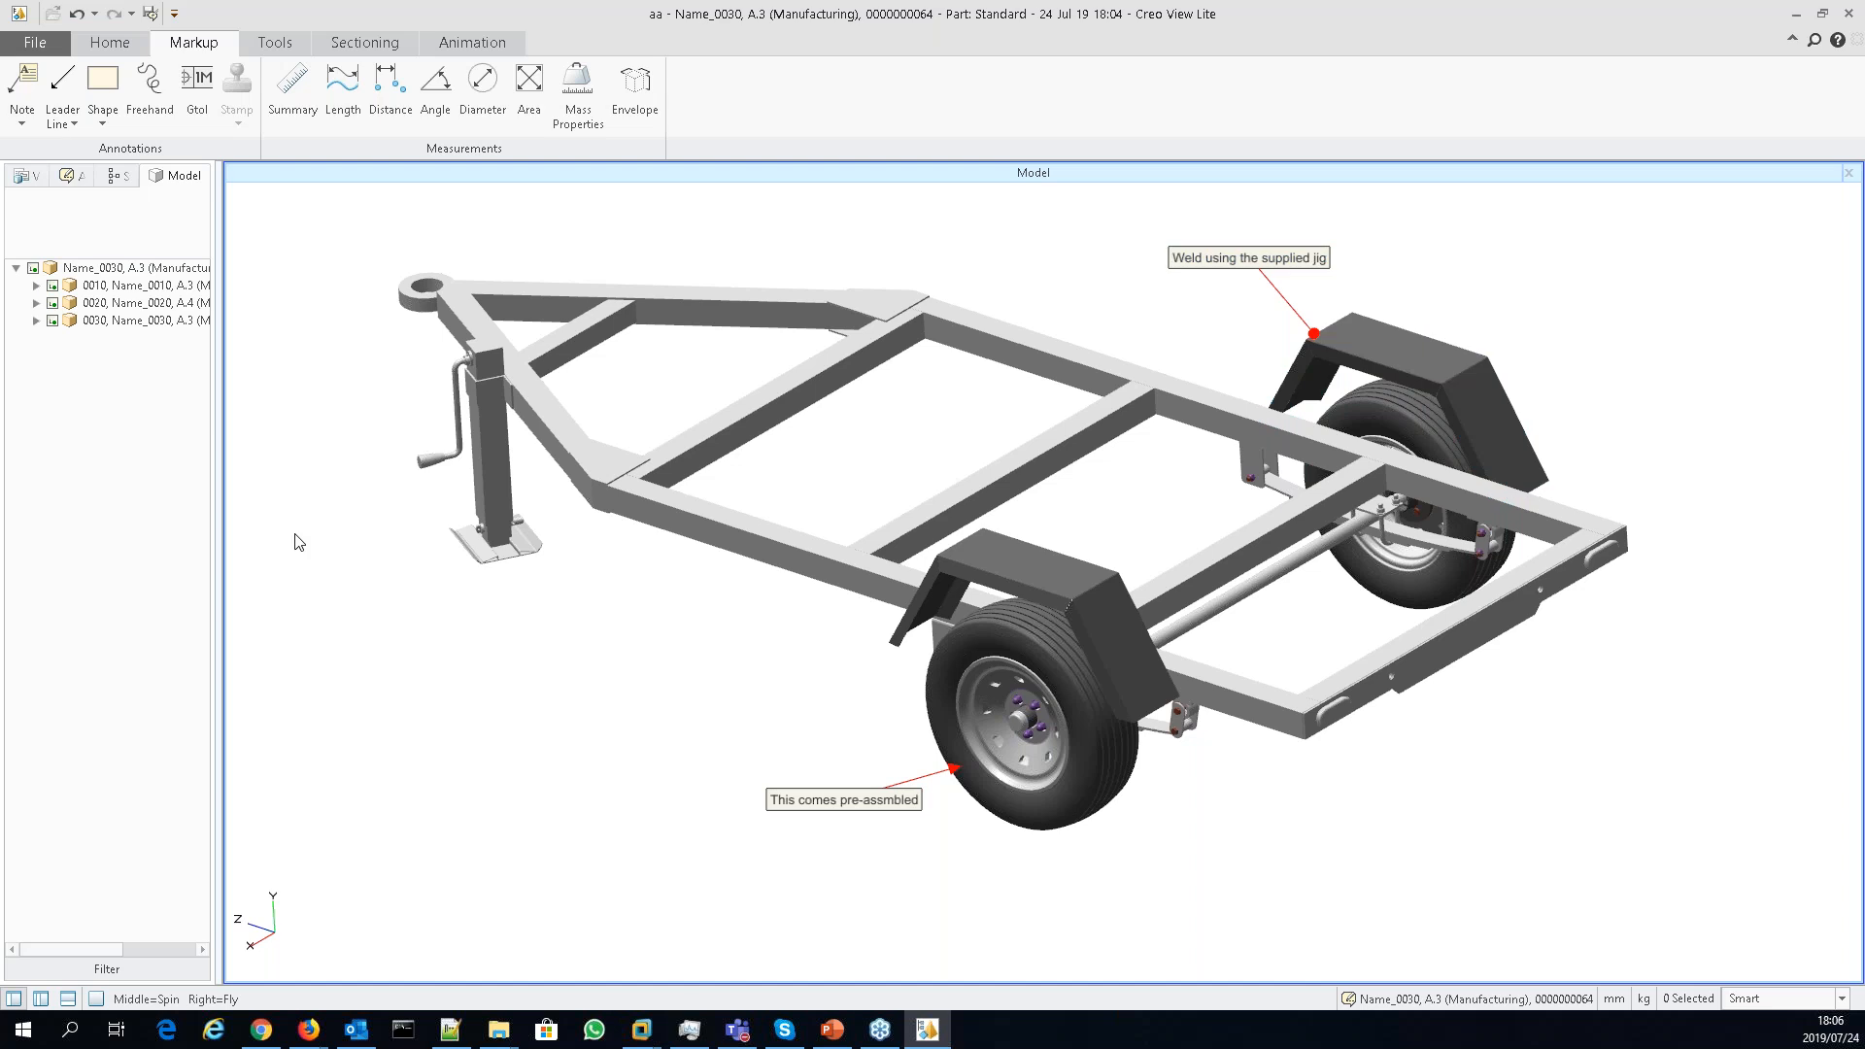
- Save the annotation set as "as" and close operation 0030's illustration and its editor window
key(ctrl+s)
text(as)
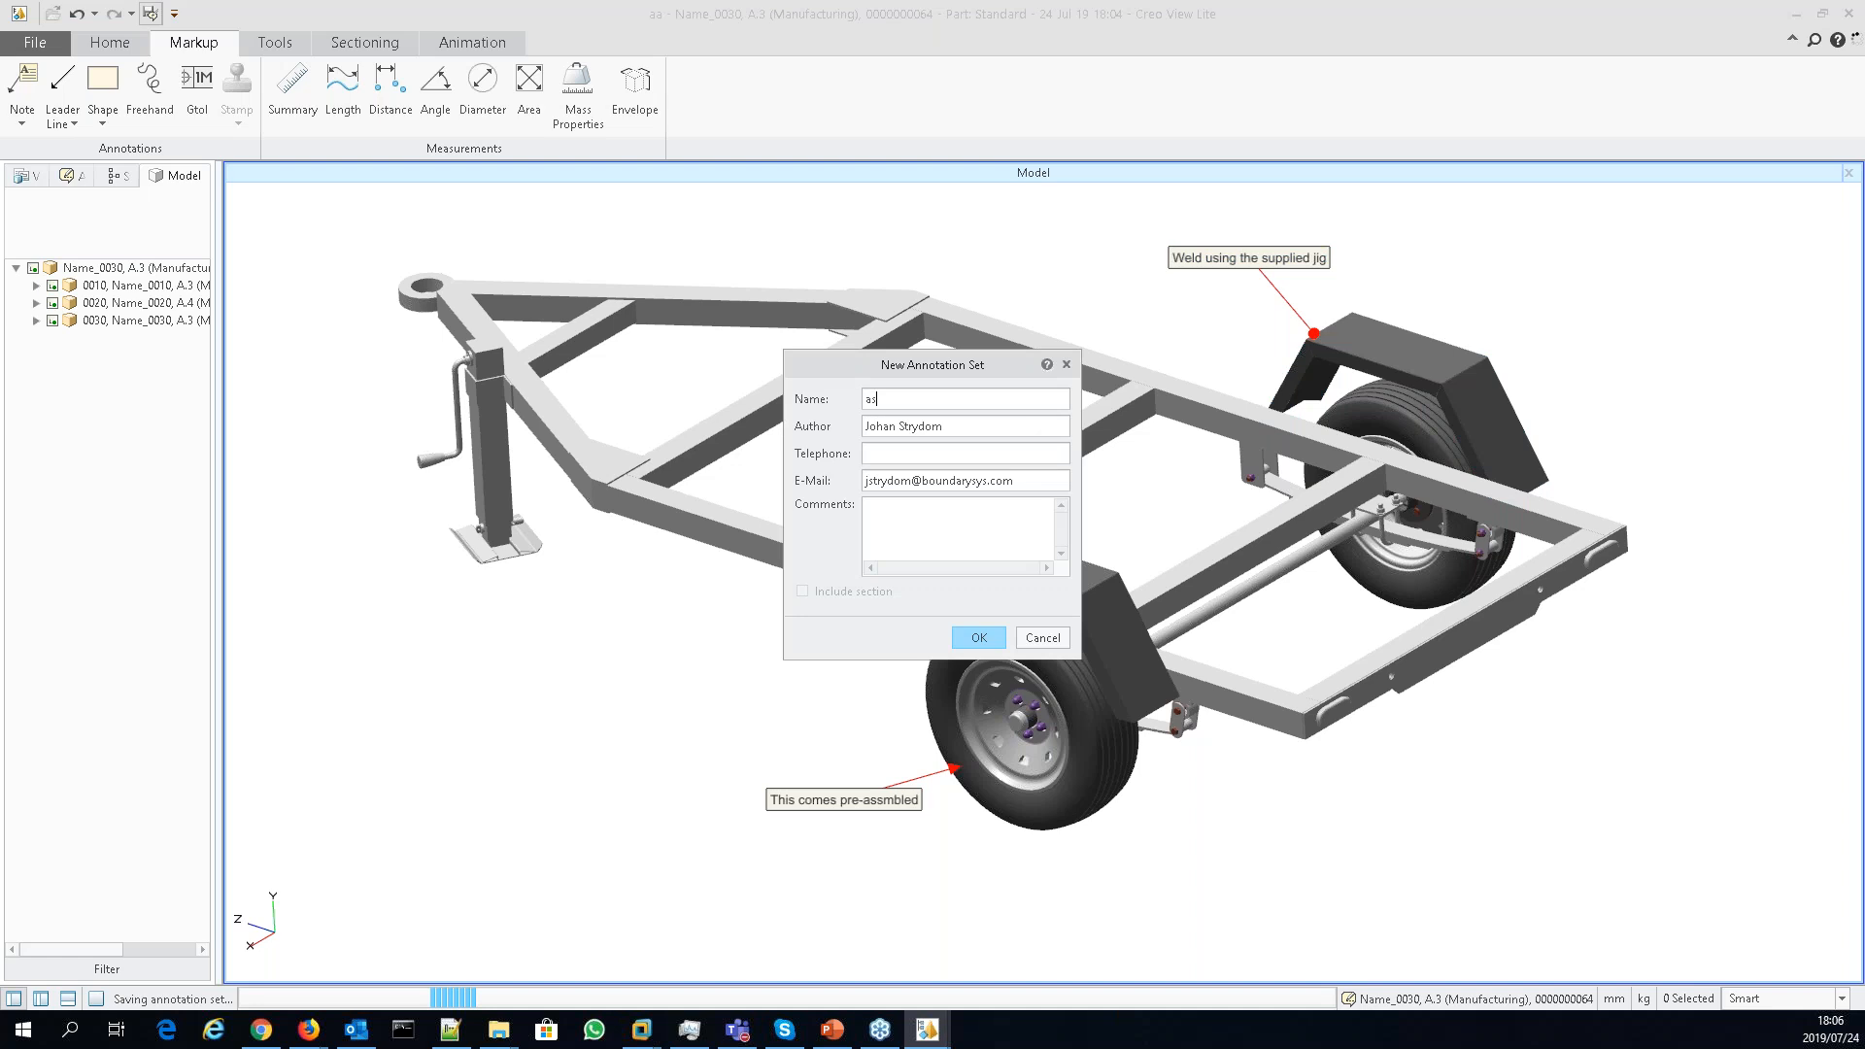
key(Return)
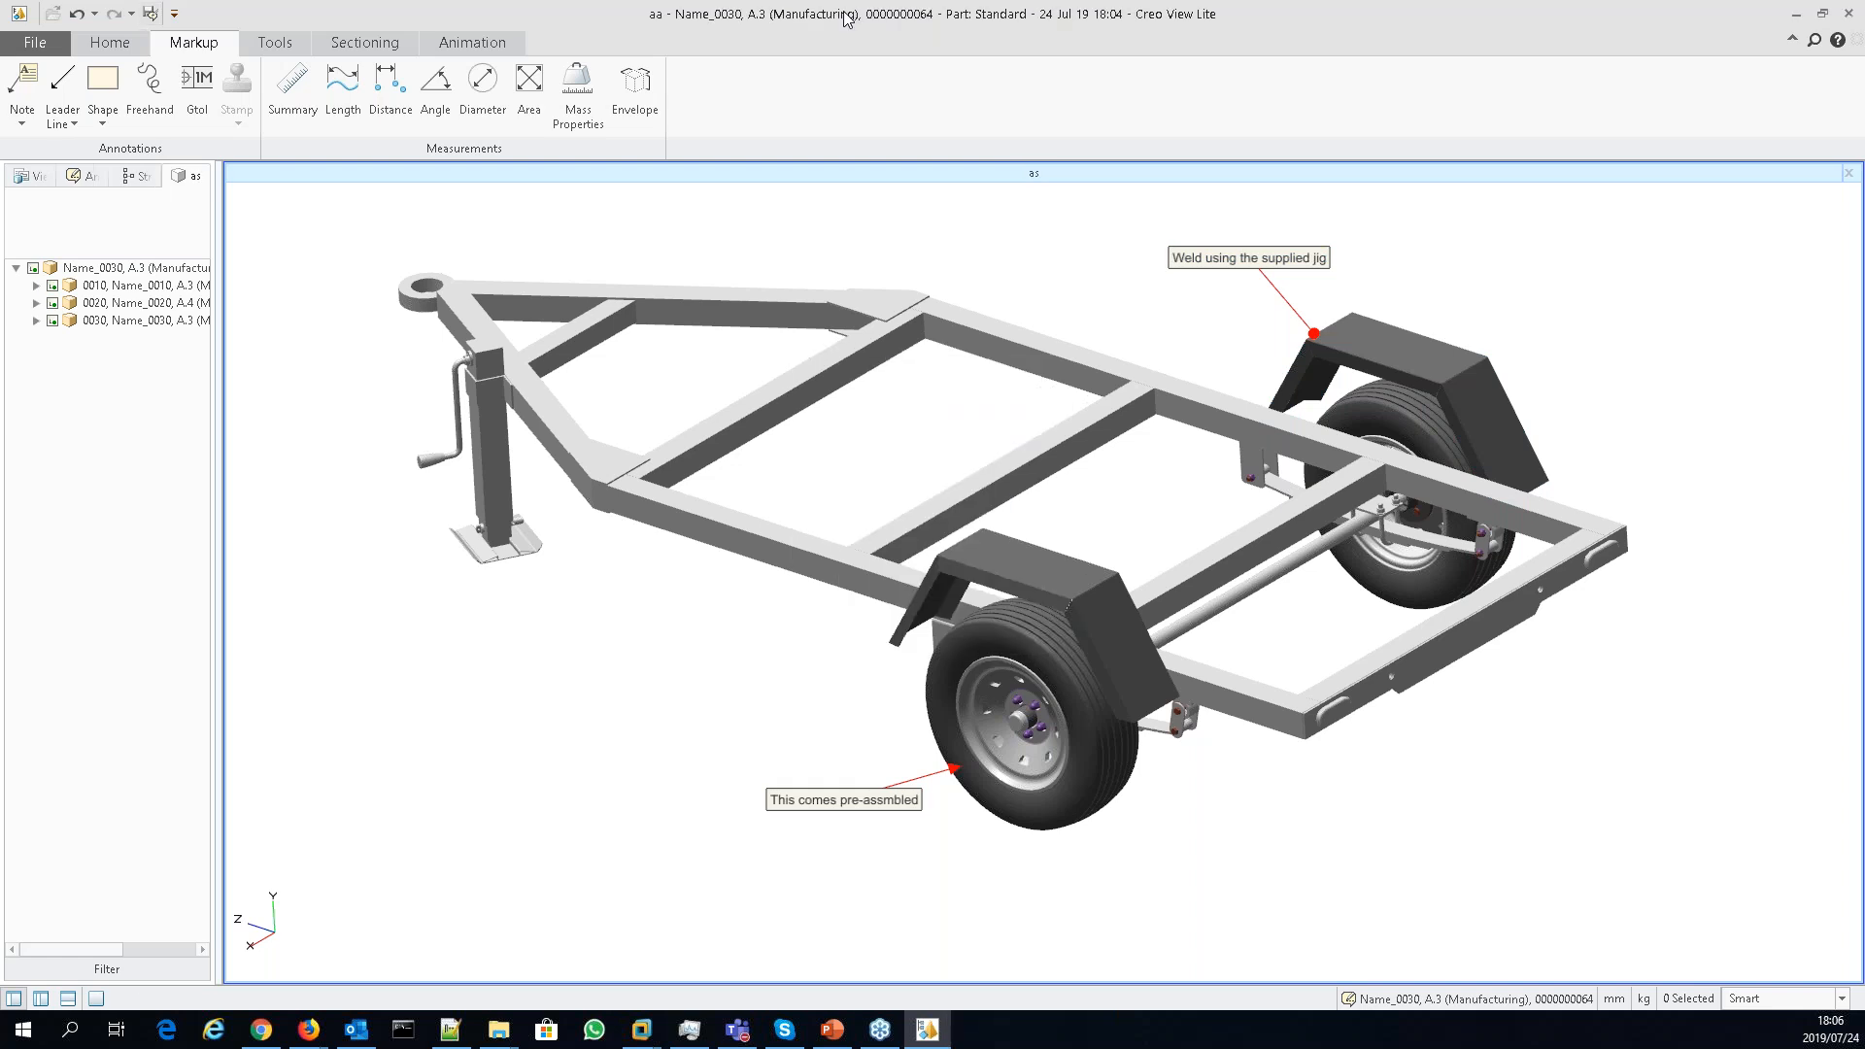
click(1843, 16)
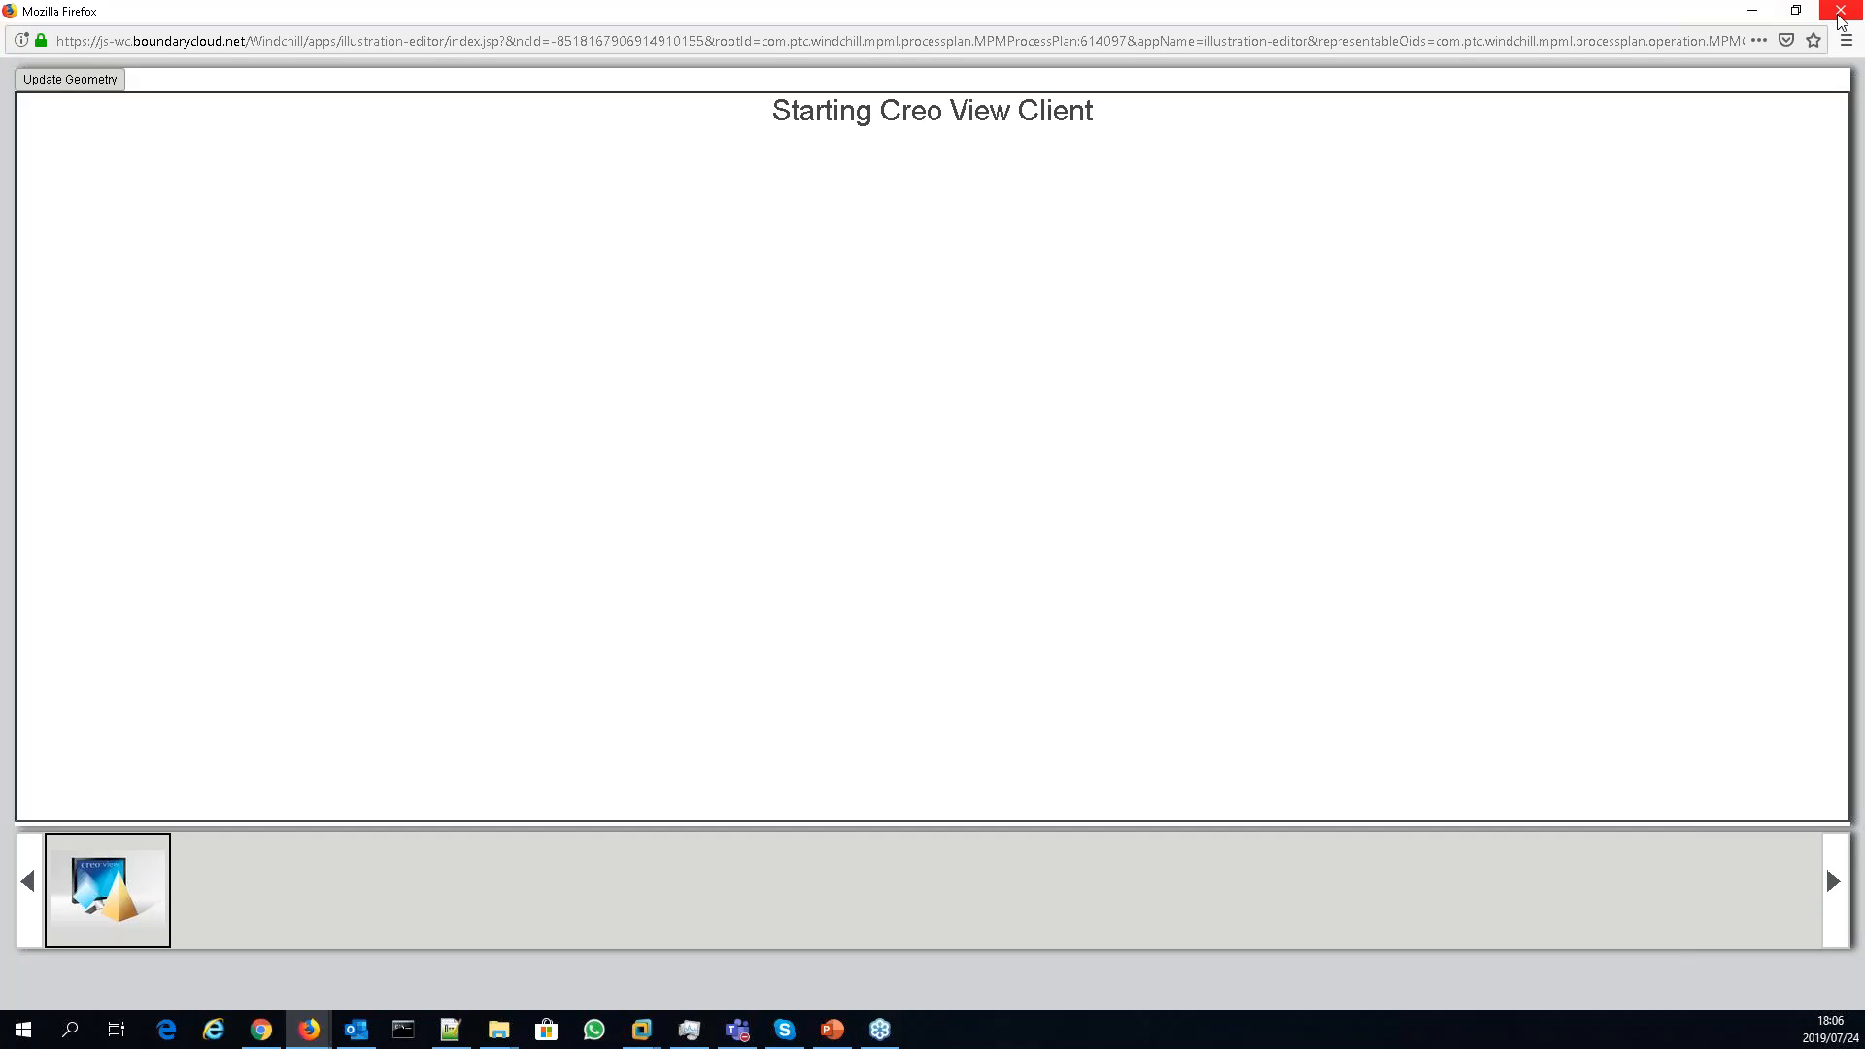
click(1841, 14)
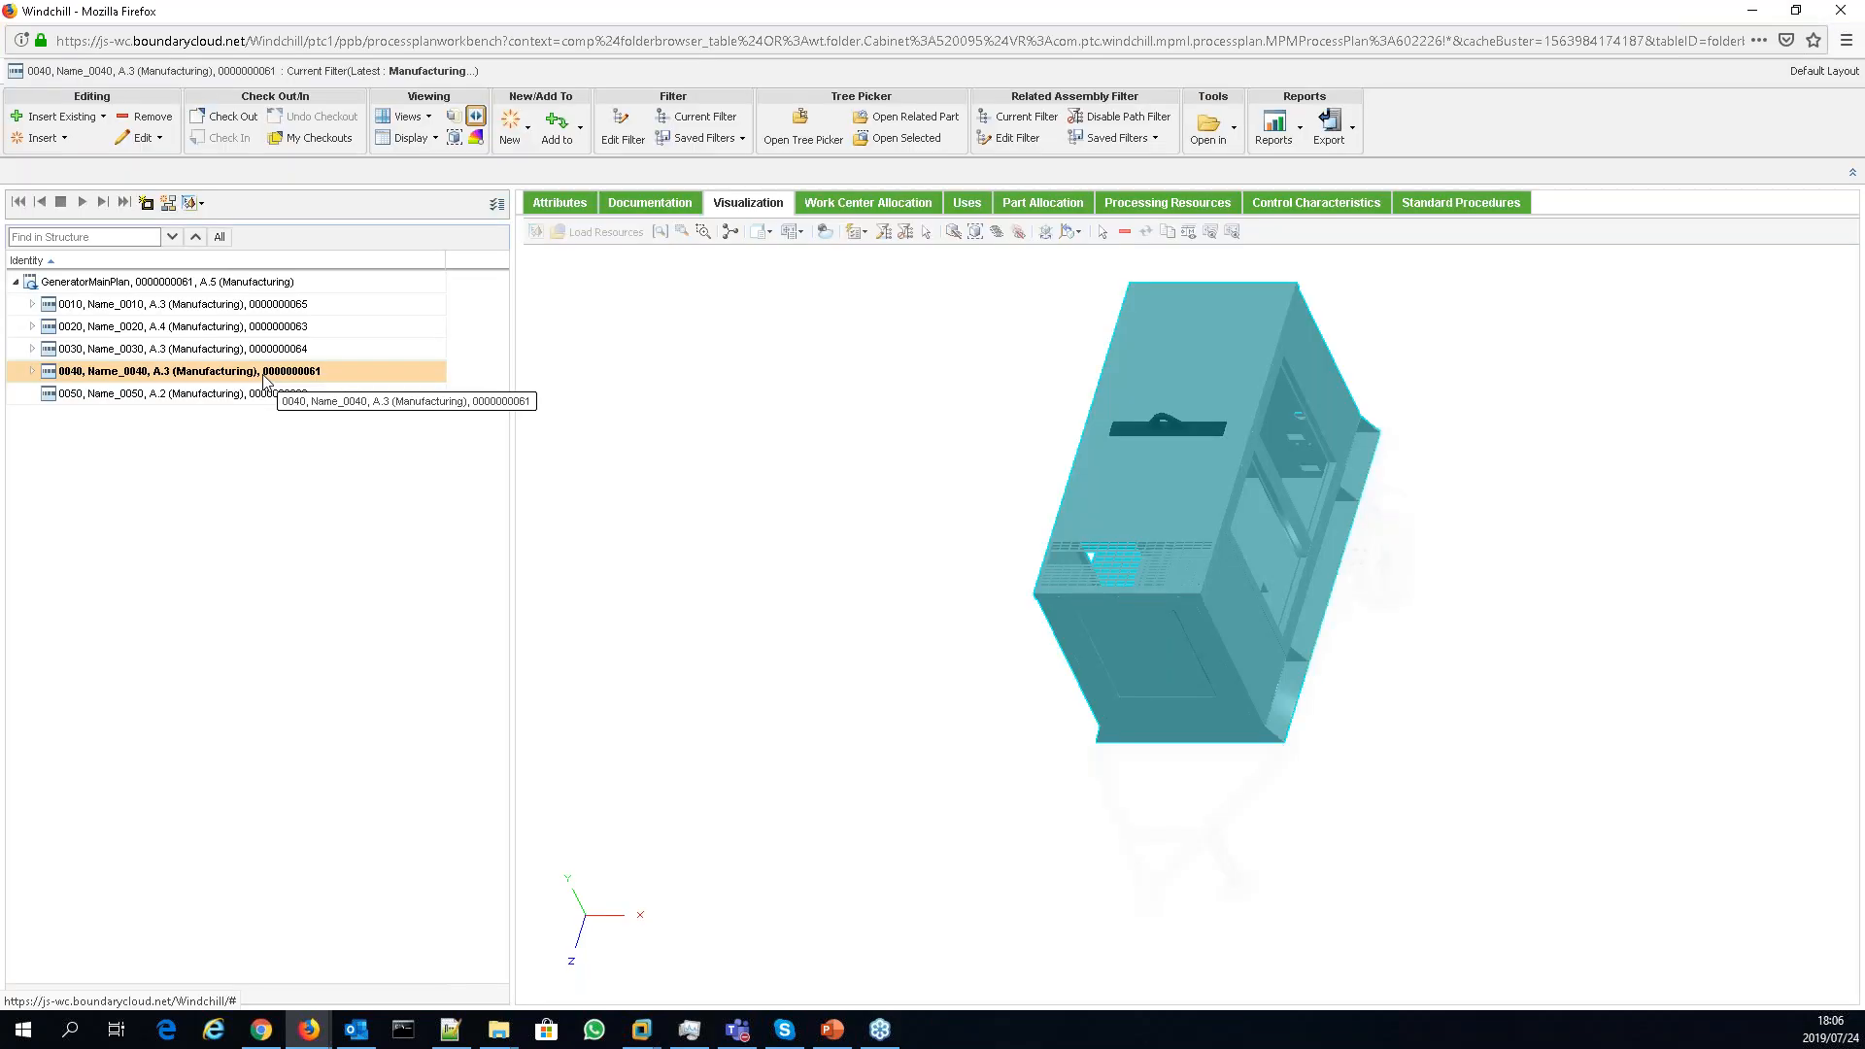
- Edit the work instruction representations of operation 0040, open its illustration in Creo View, and display all its parts
right_click(263, 376)
mouse_move(346, 740)
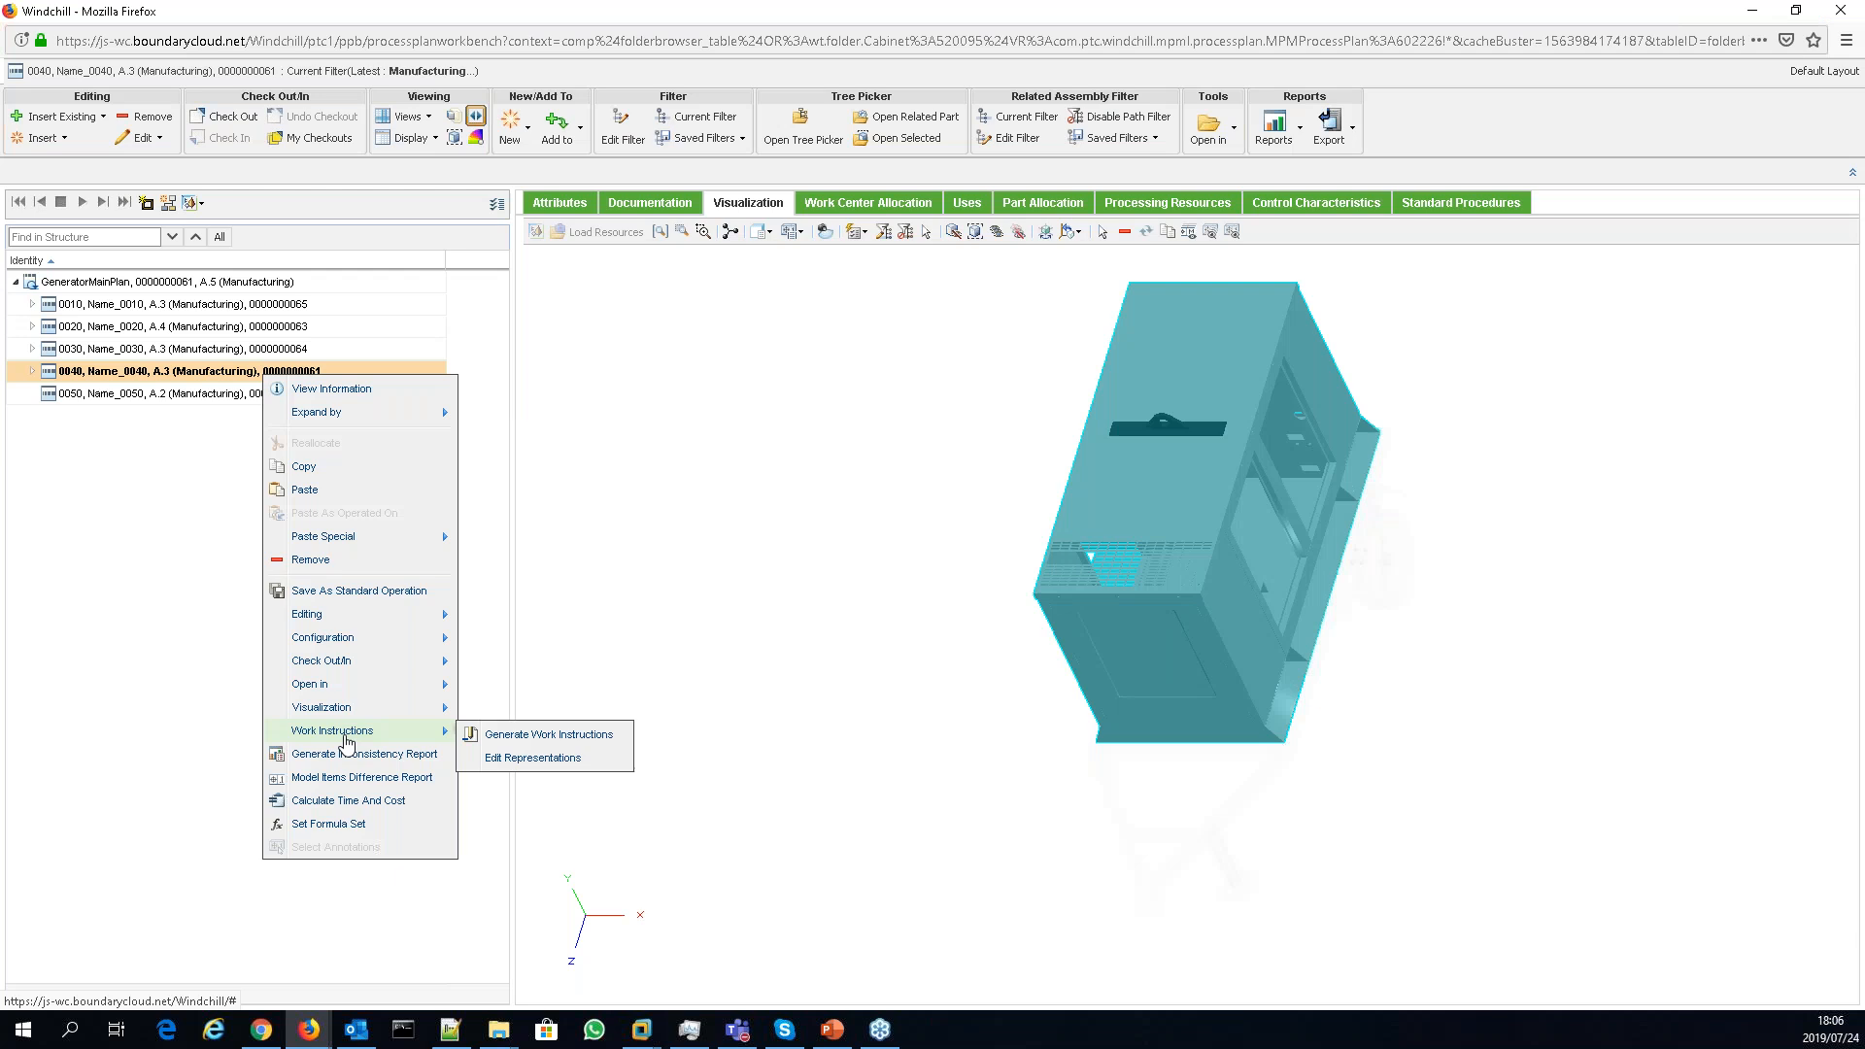
click(549, 734)
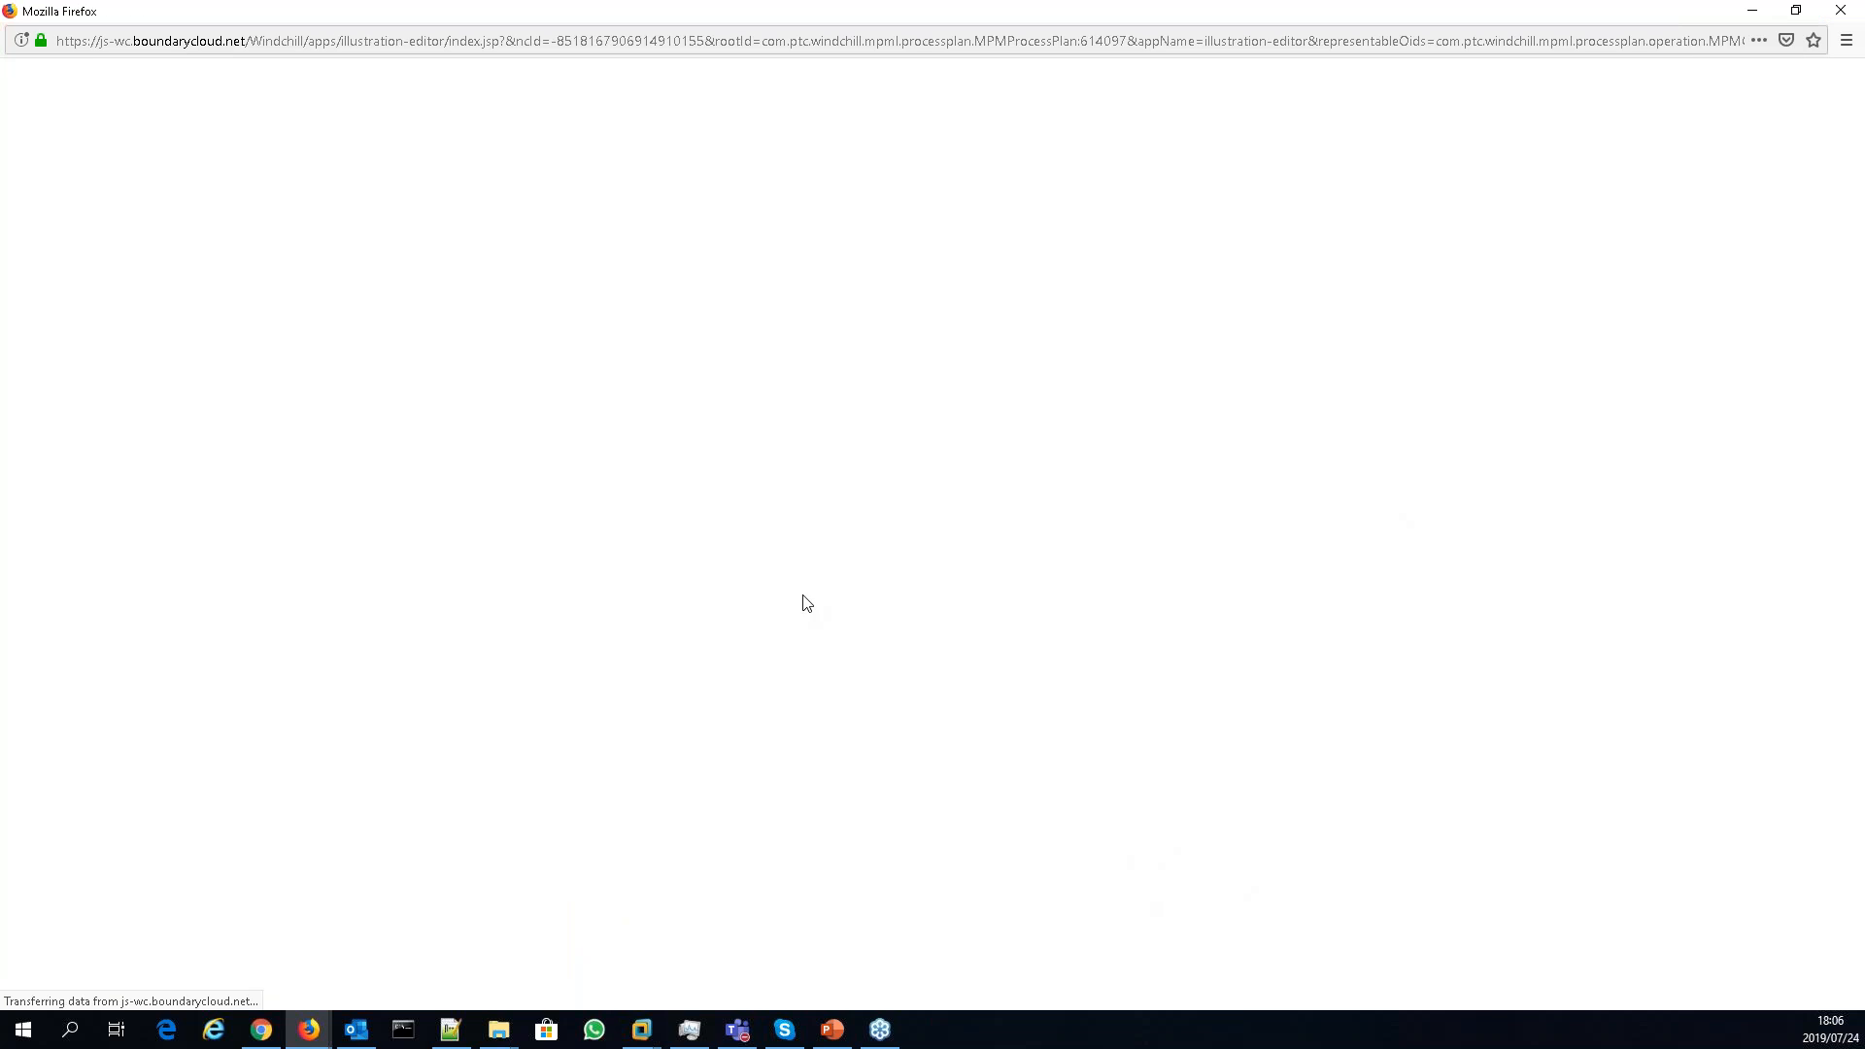
click(892, 450)
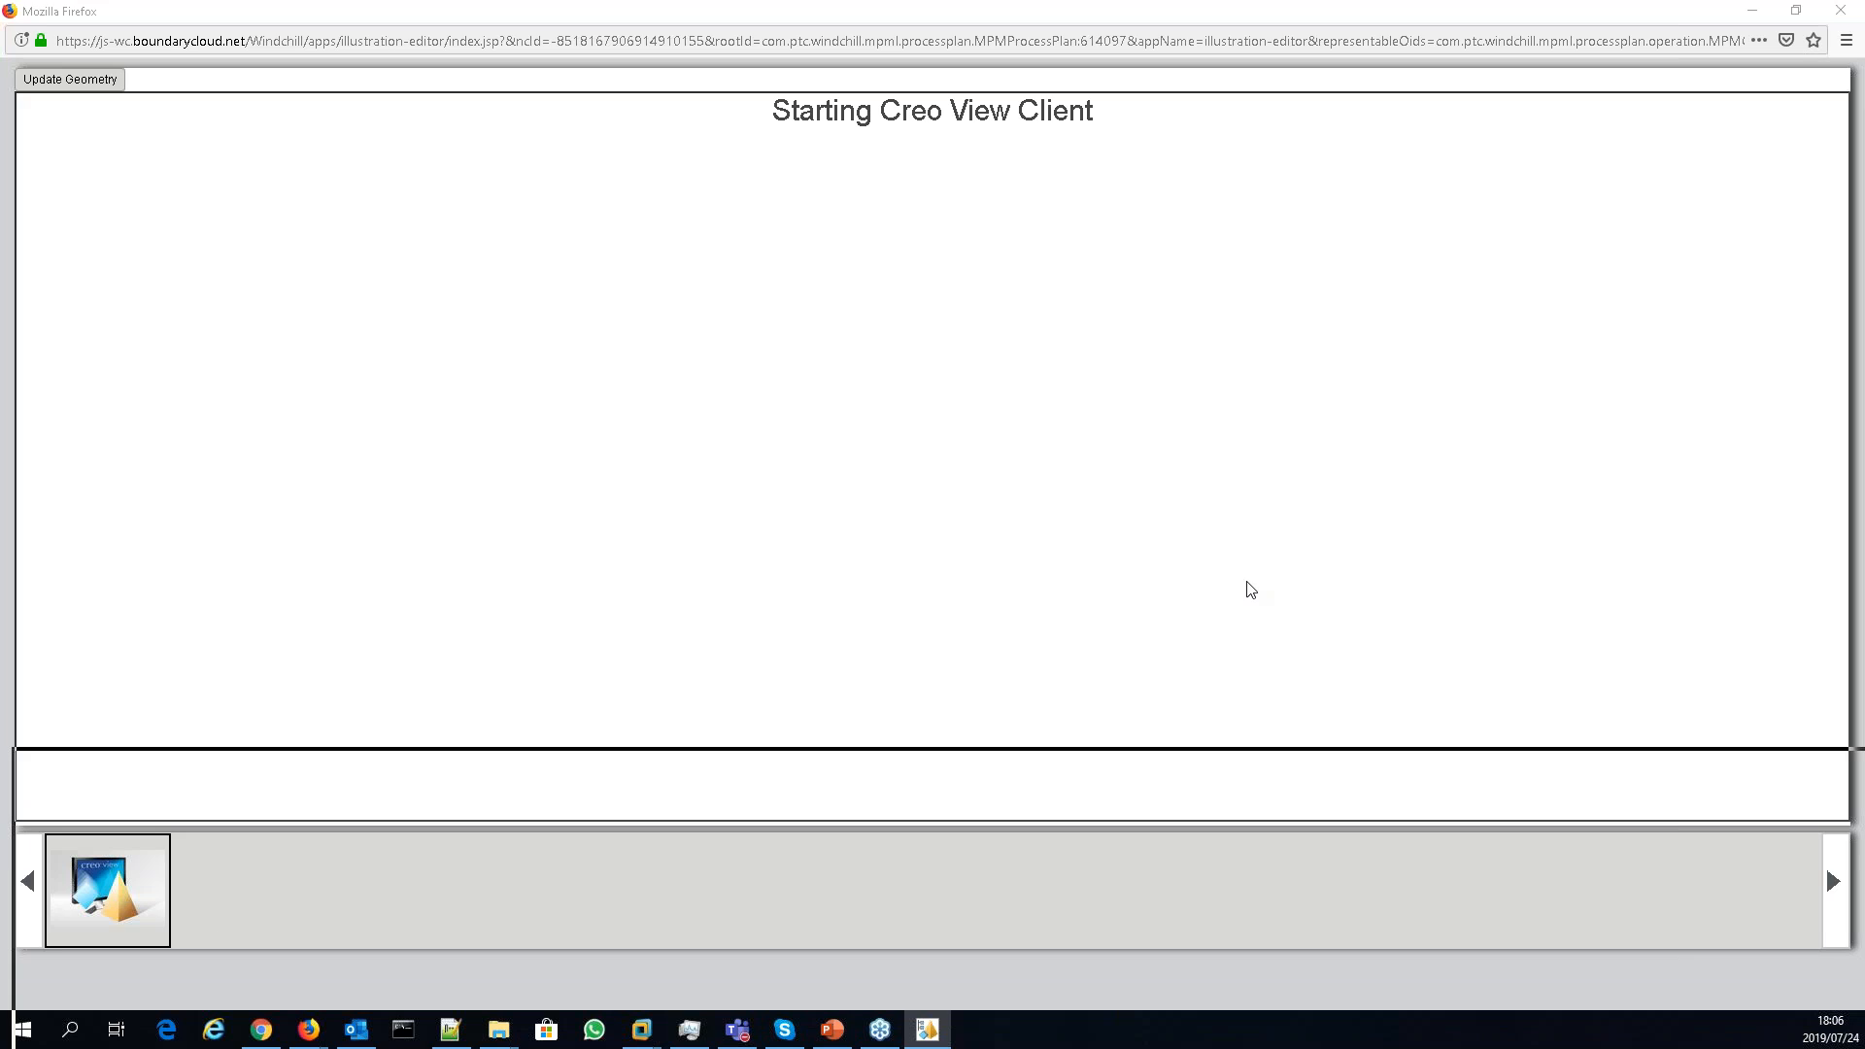
drag(1248, 583, 1309, 63)
double_click(1308, 63)
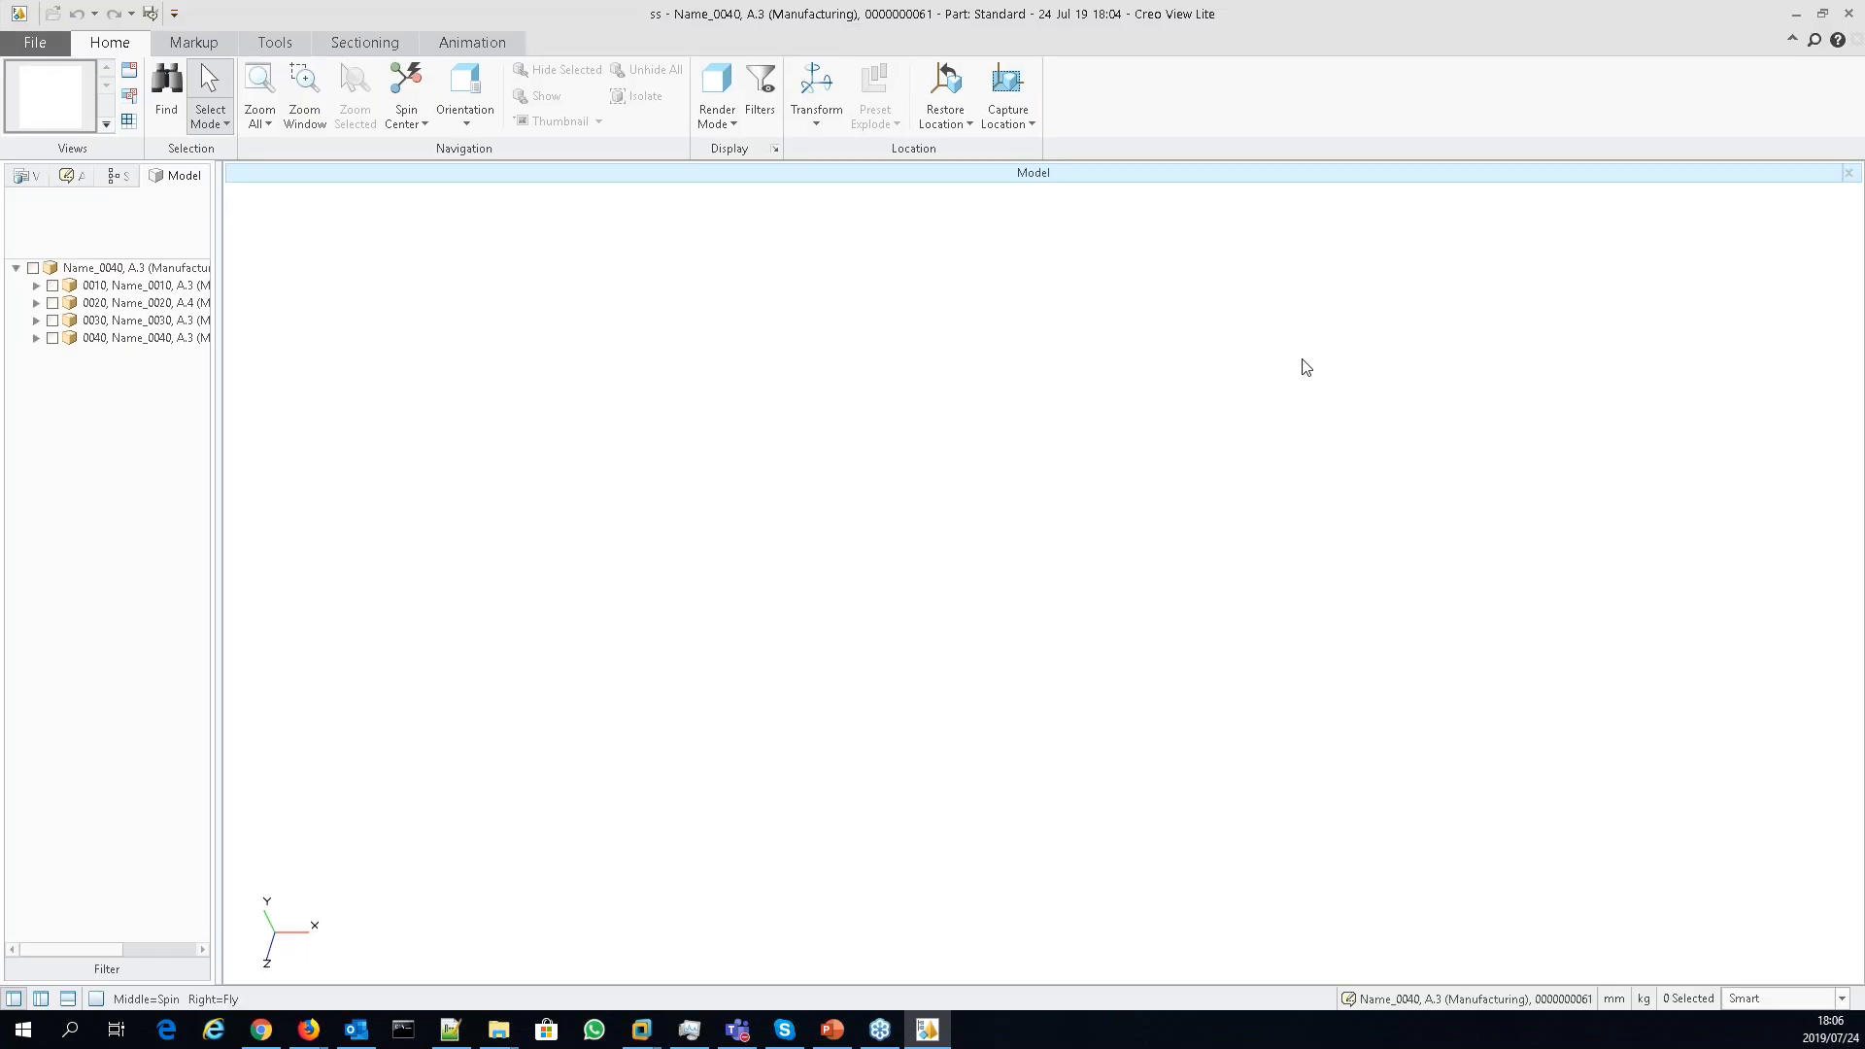
click(33, 269)
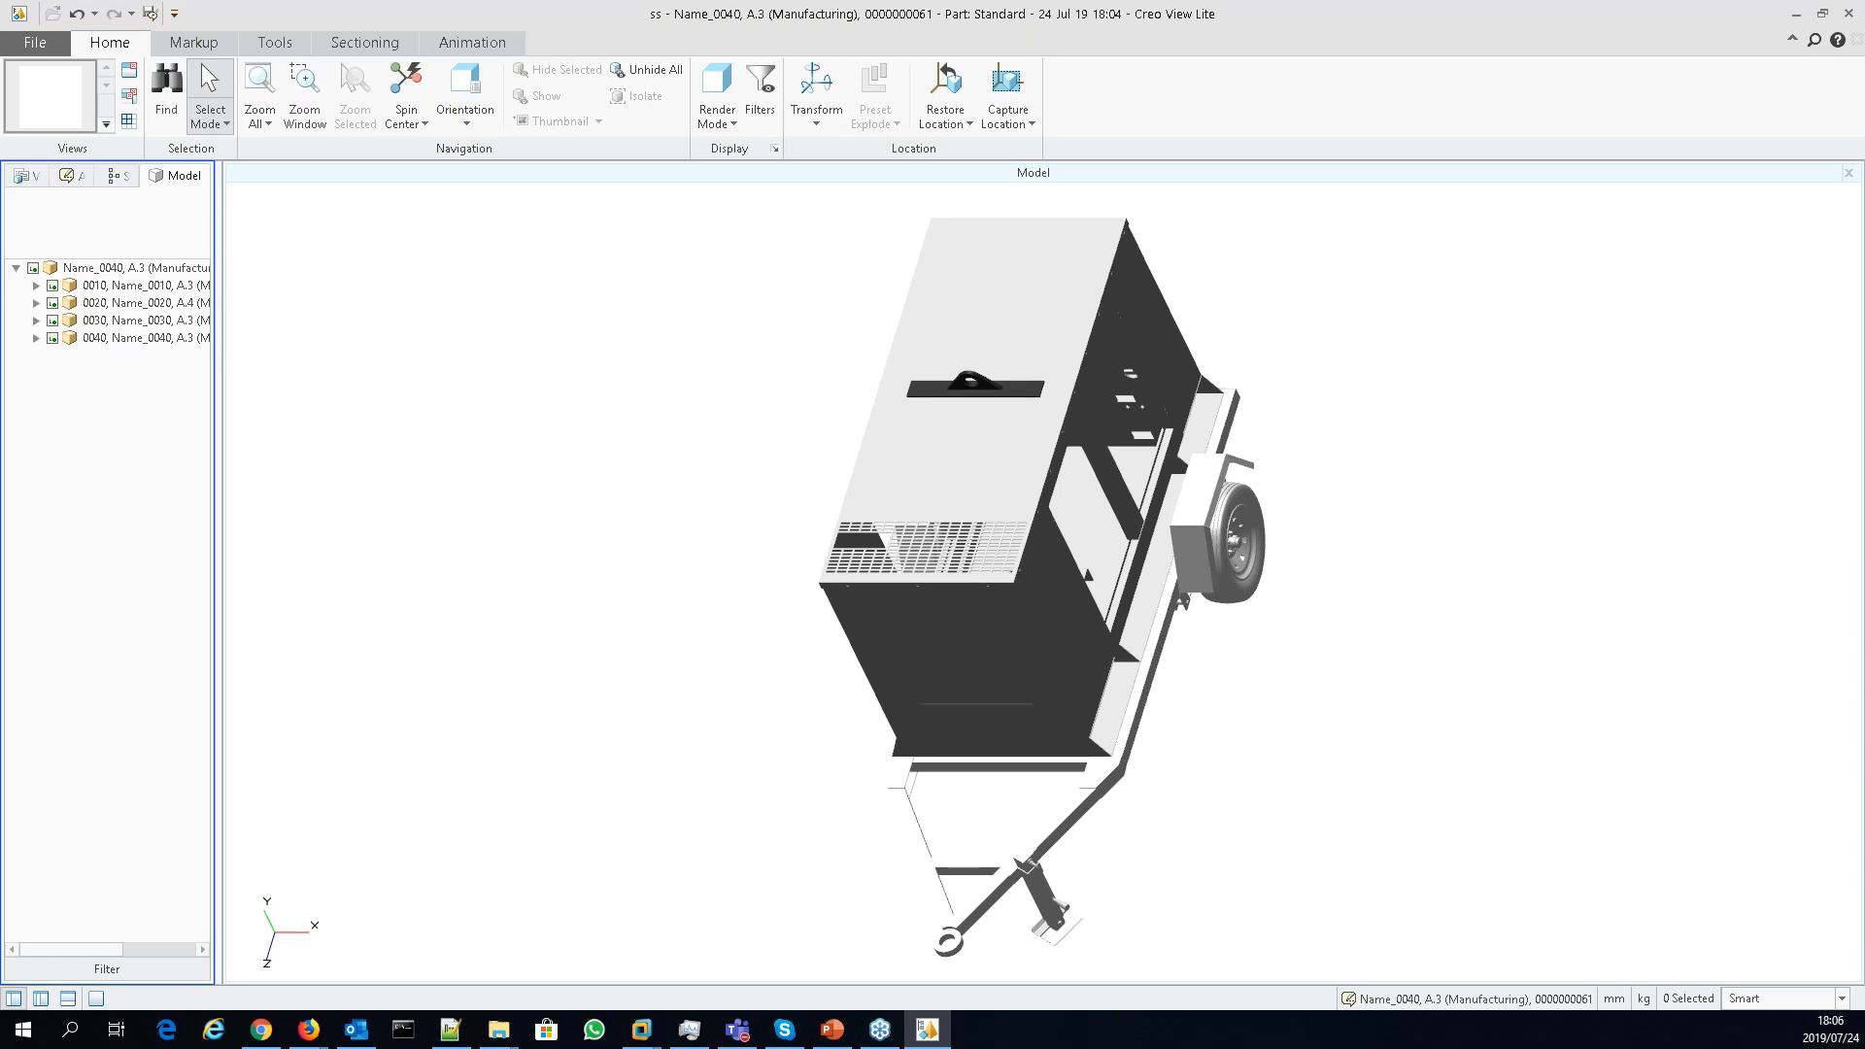
- Expand operation 0040's parts and use Transform to lift the cabinet's top cover vertically clear of the cabinet
middle_drag(1222, 902, 1084, 877)
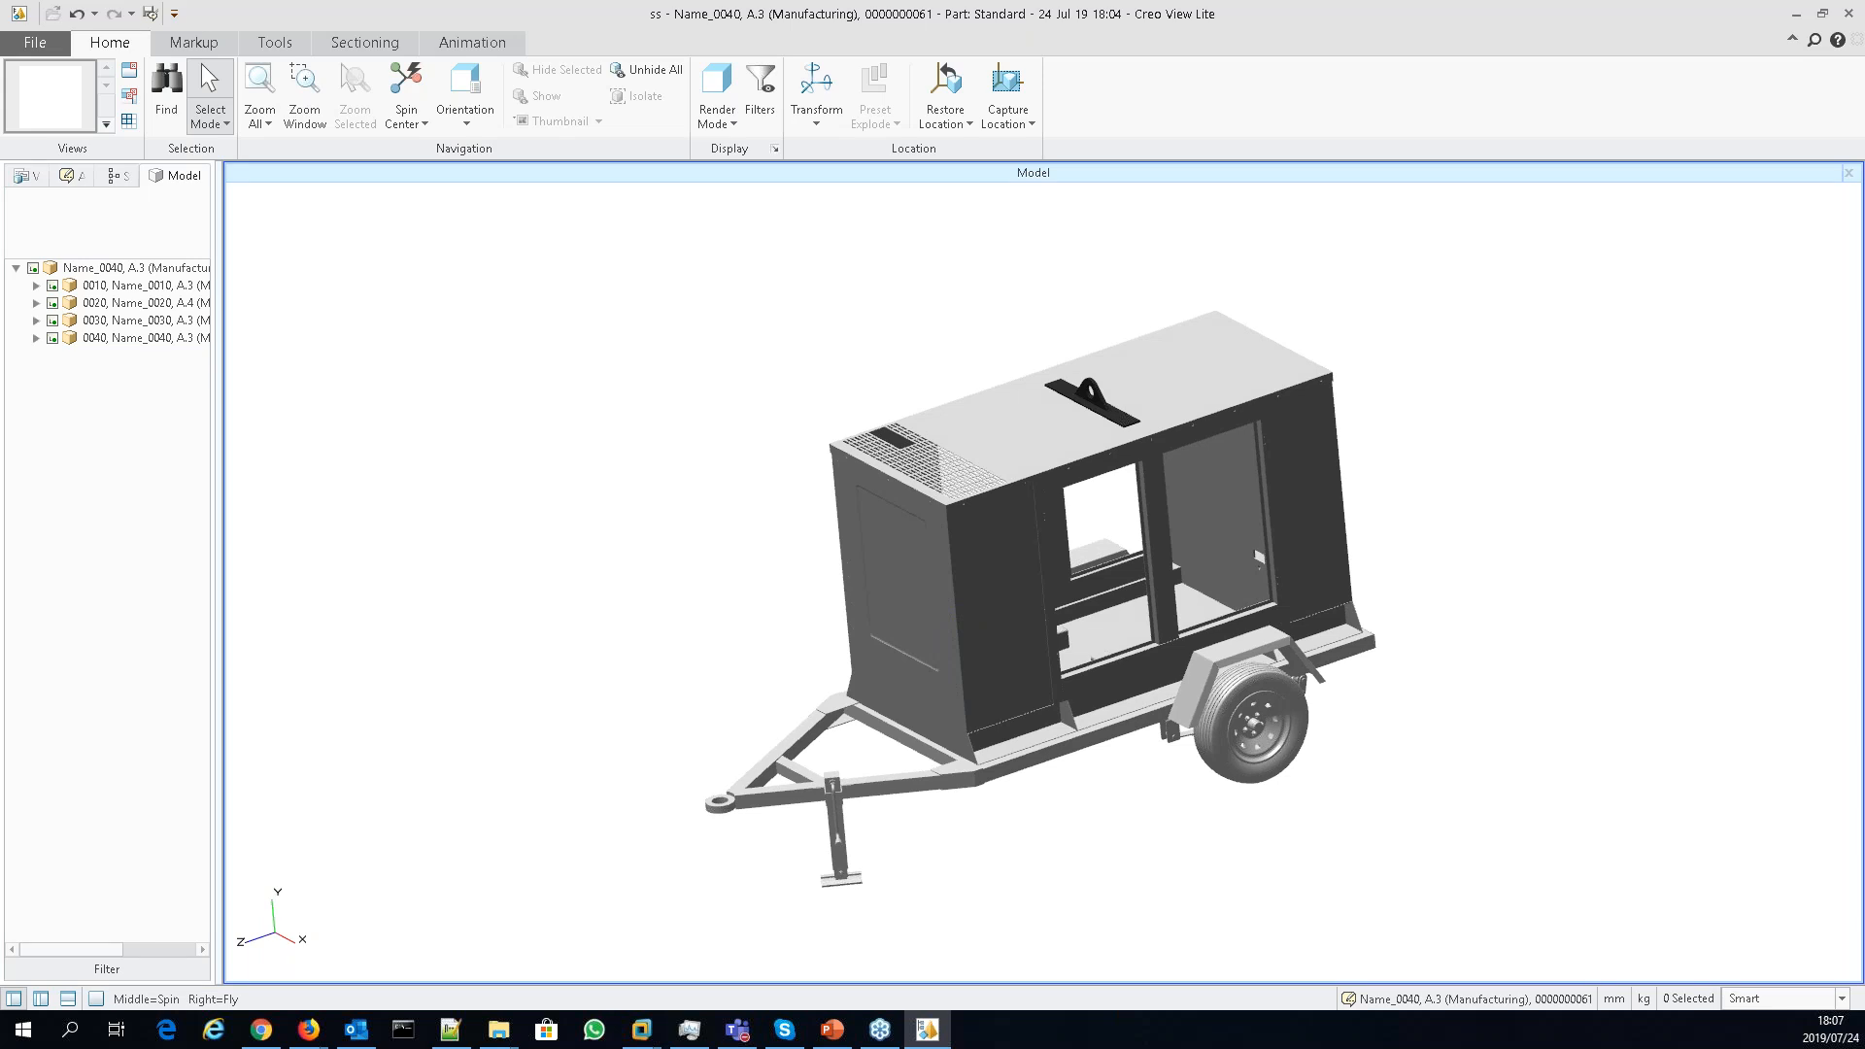
click(36, 338)
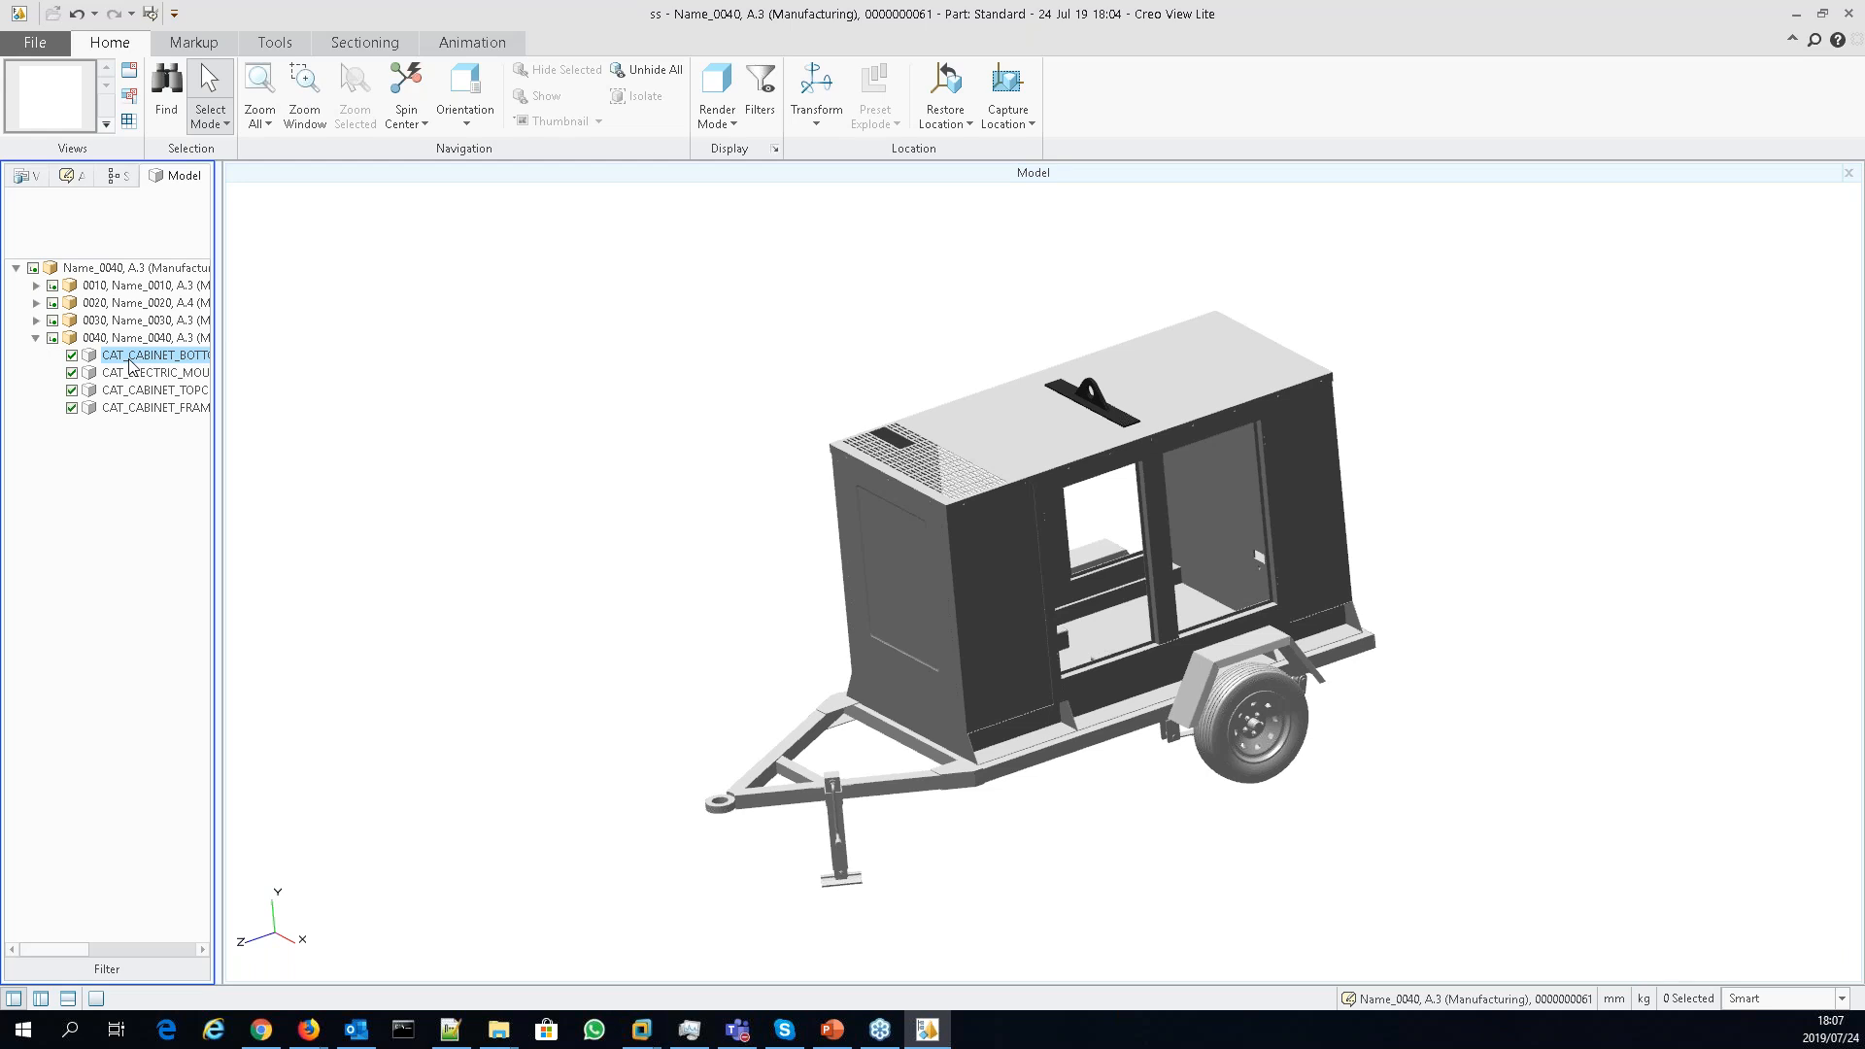
click(130, 361)
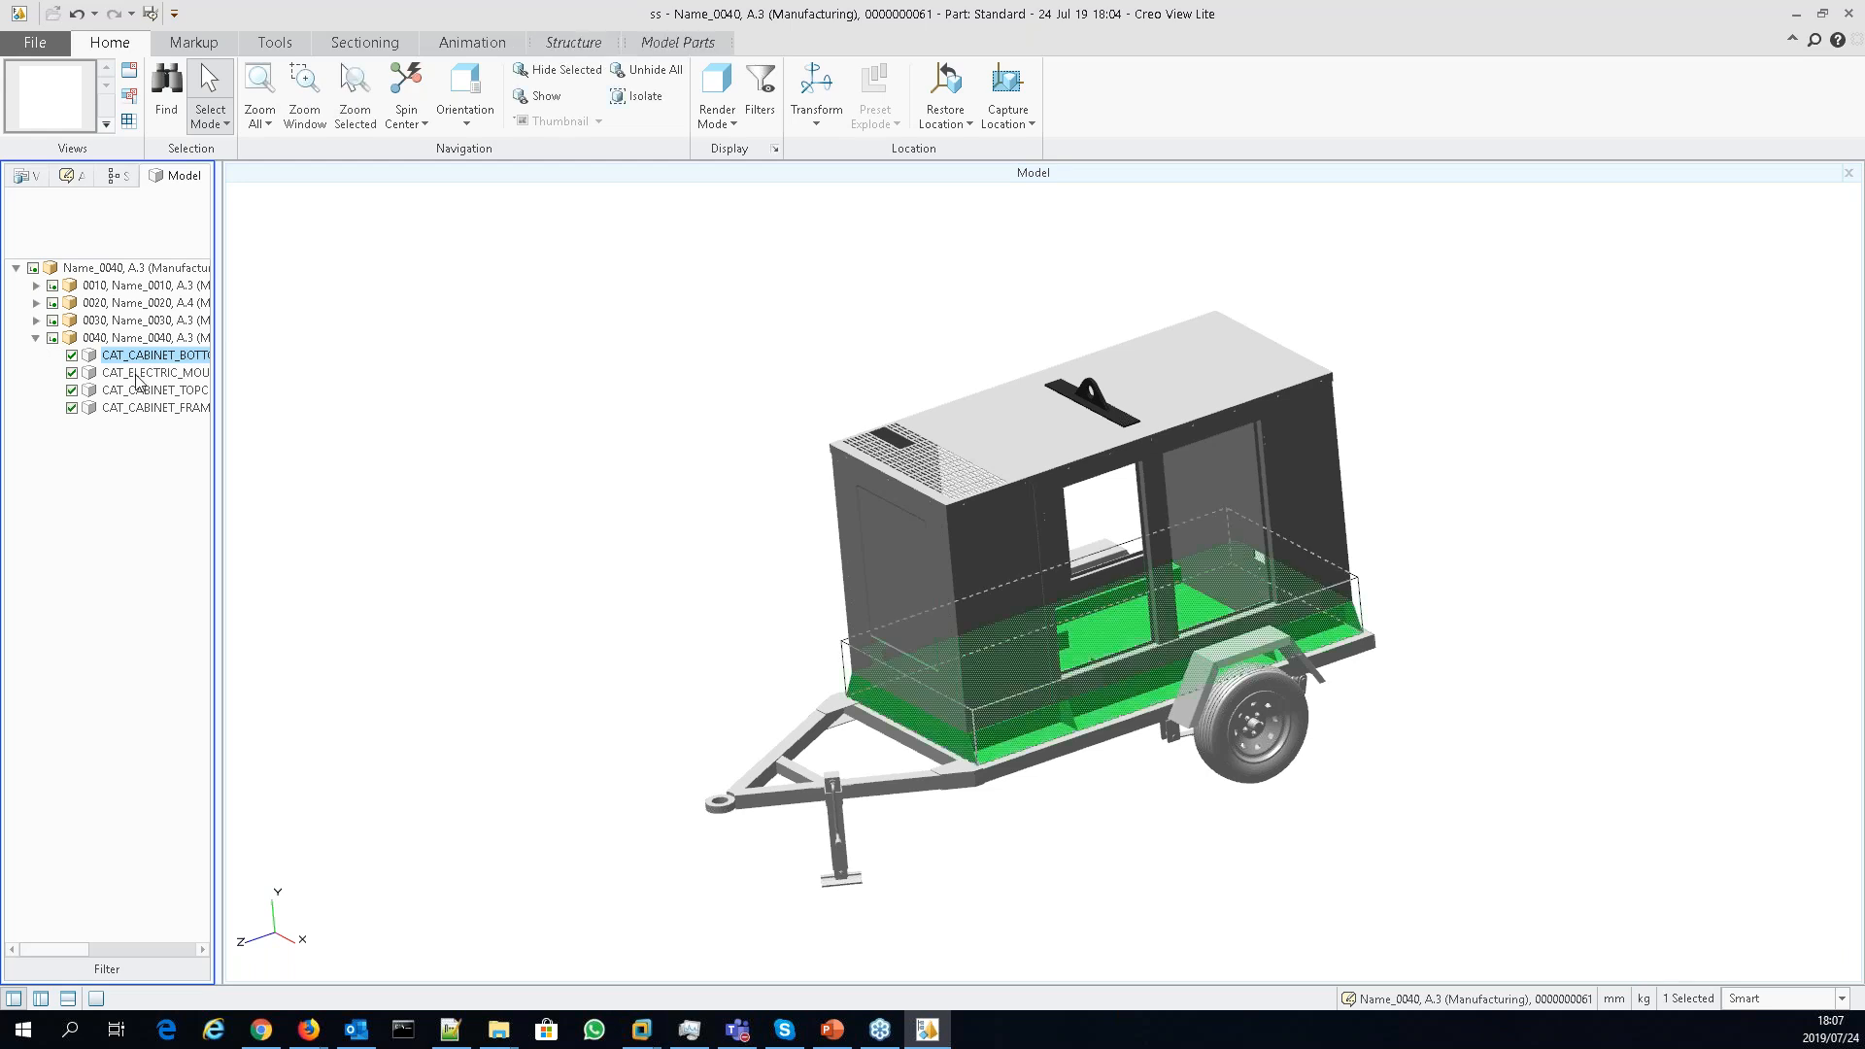
click(141, 392)
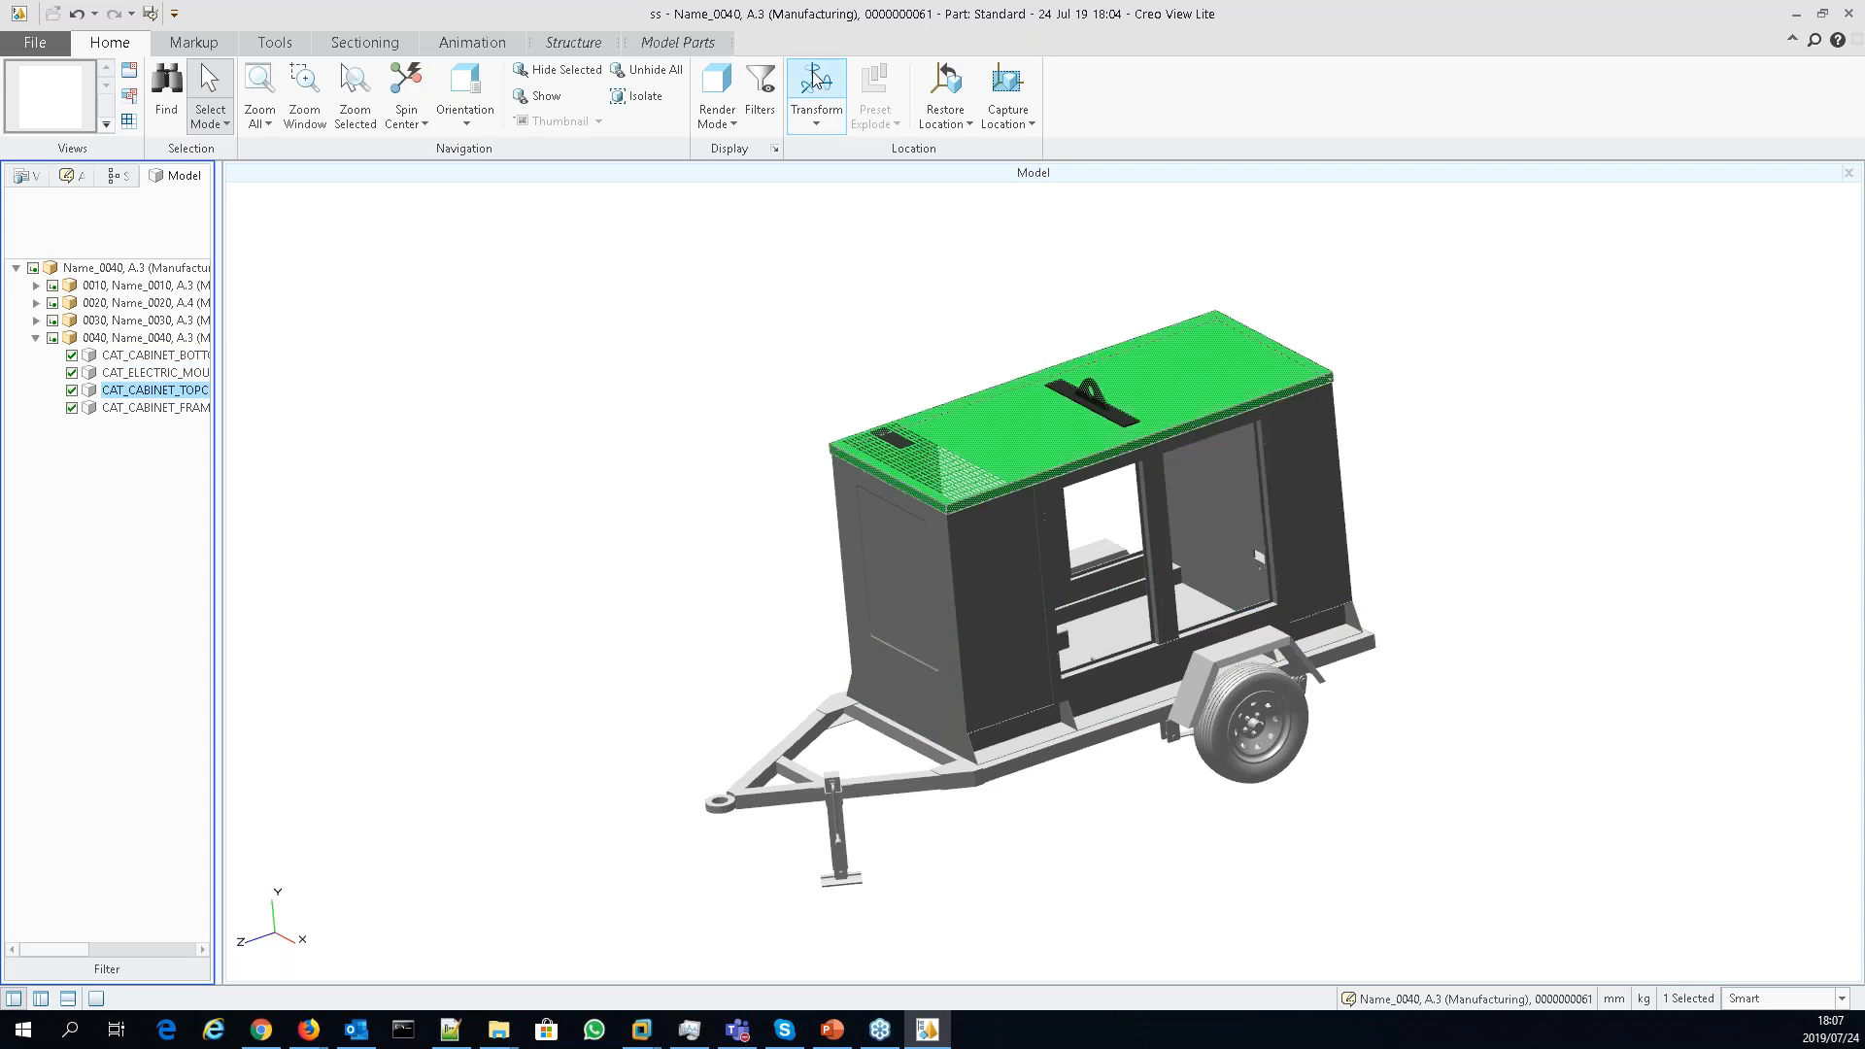
click(816, 77)
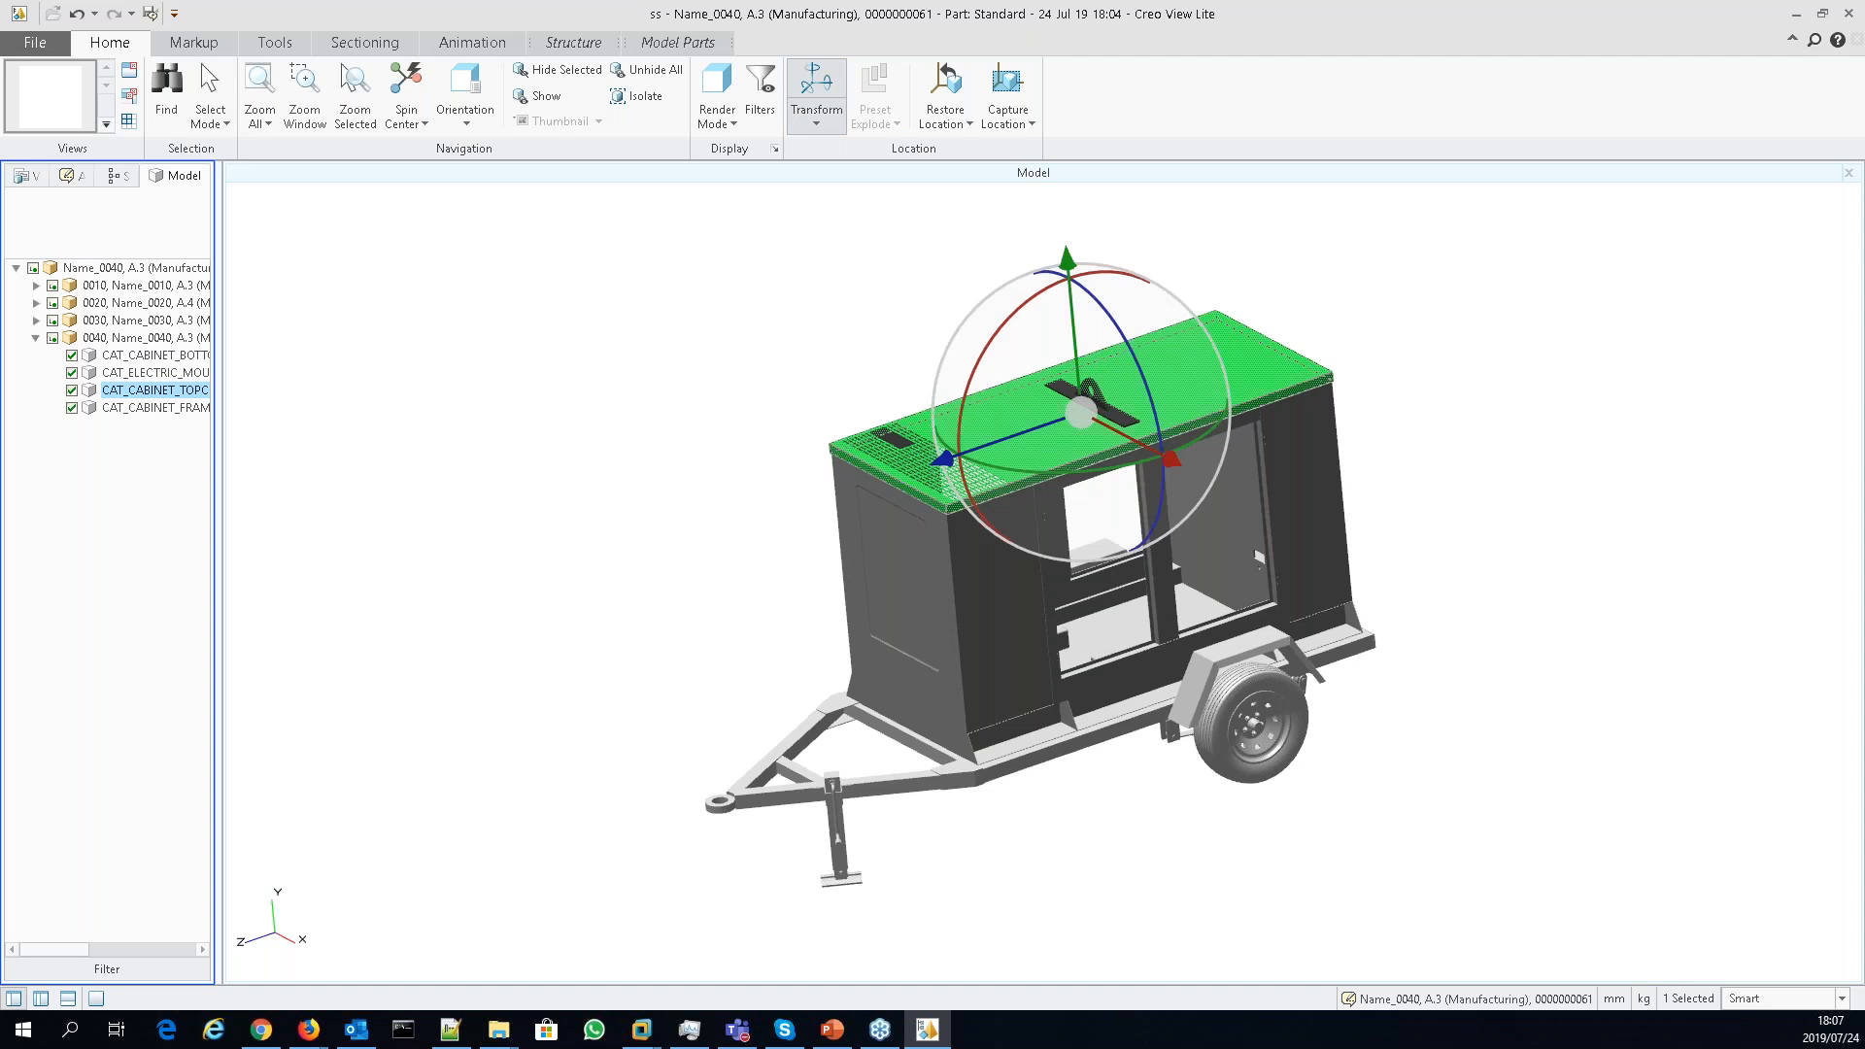
drag(1071, 332, 1058, 267)
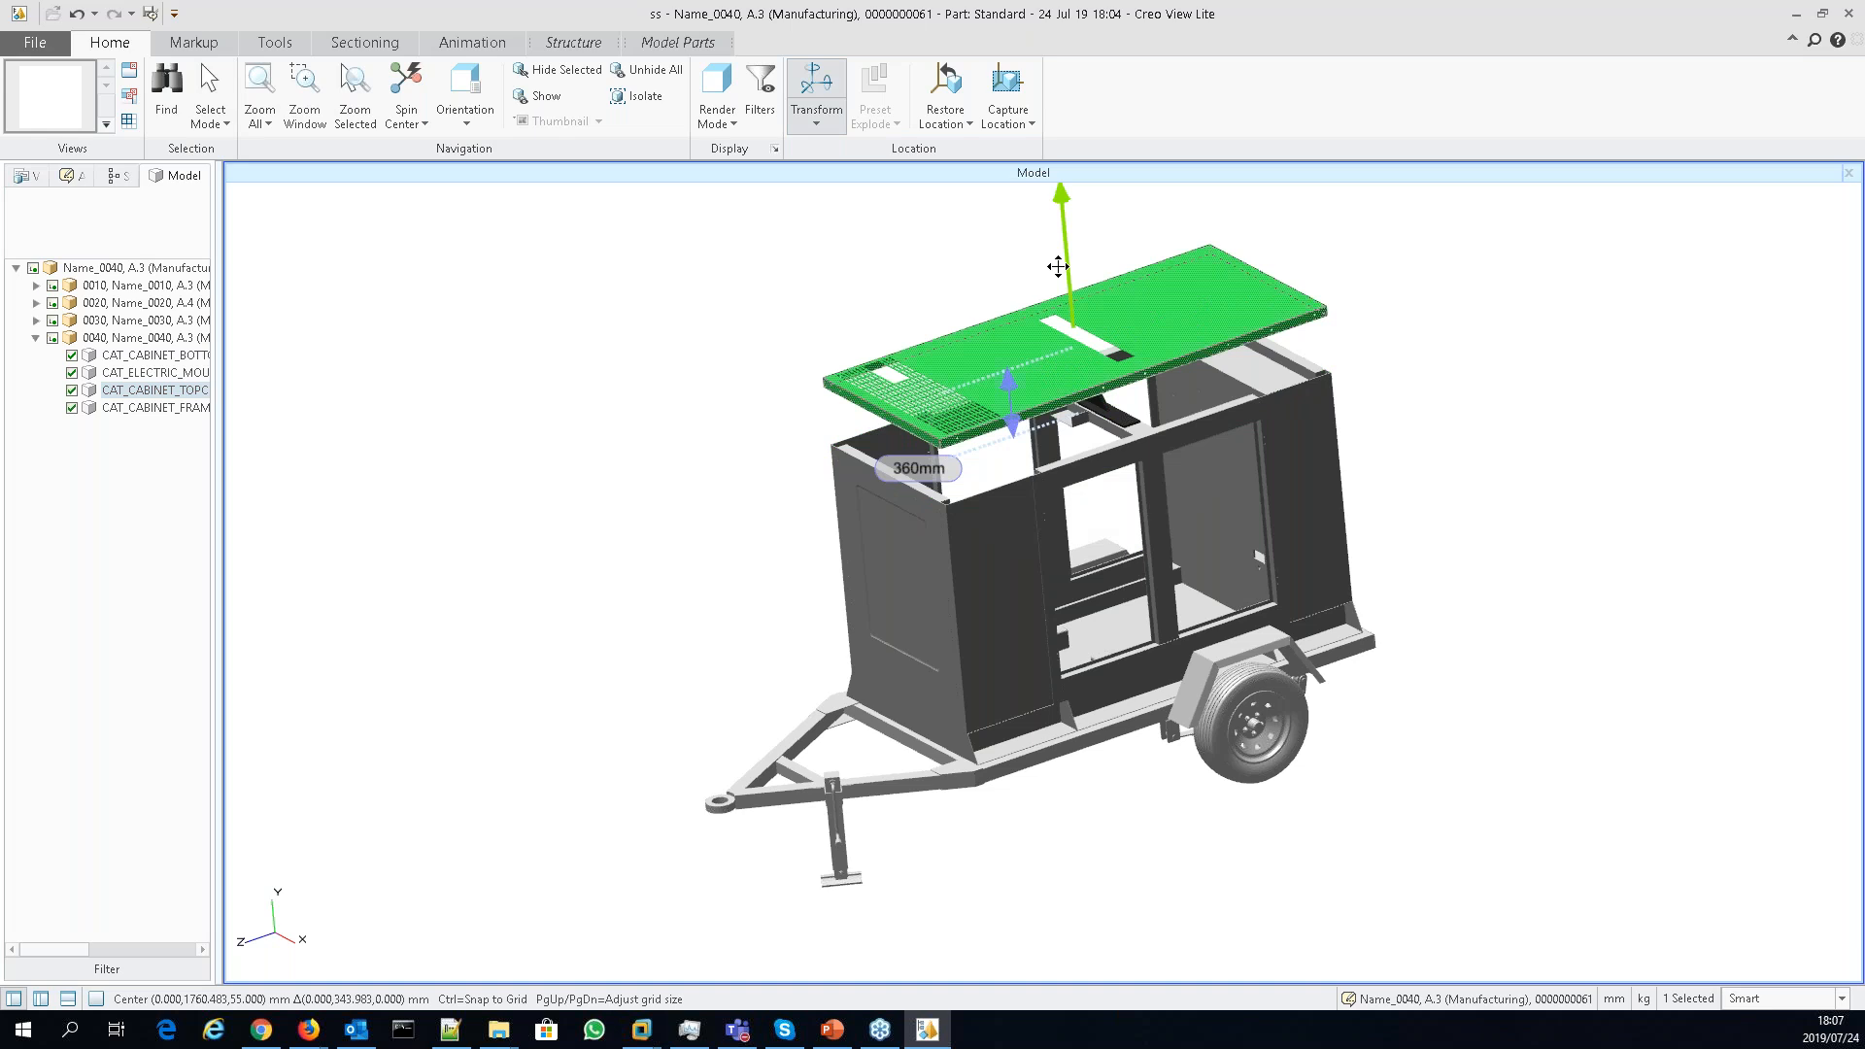
drag(1058, 266, 1058, 243)
- Raise the cabinet frame vertically by about 218 mm above the trailer and clear the selection
click(1078, 404)
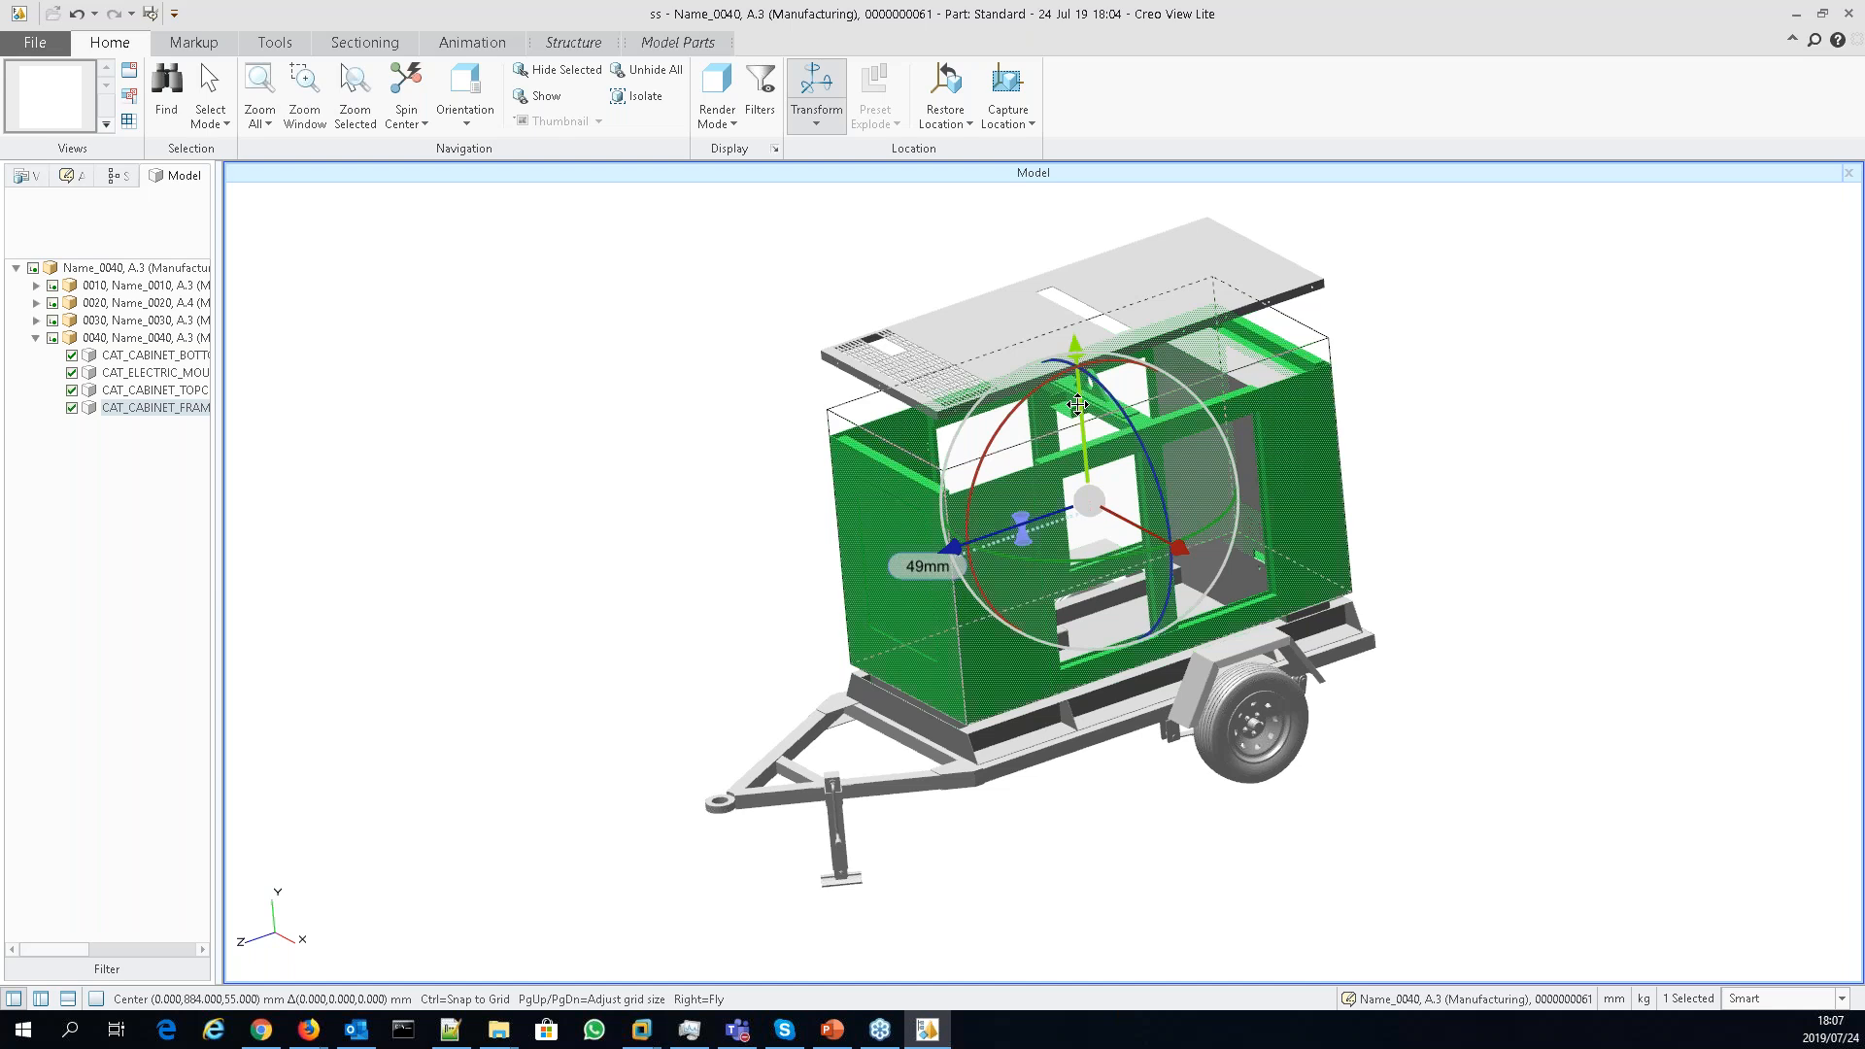
drag(1078, 404, 1077, 374)
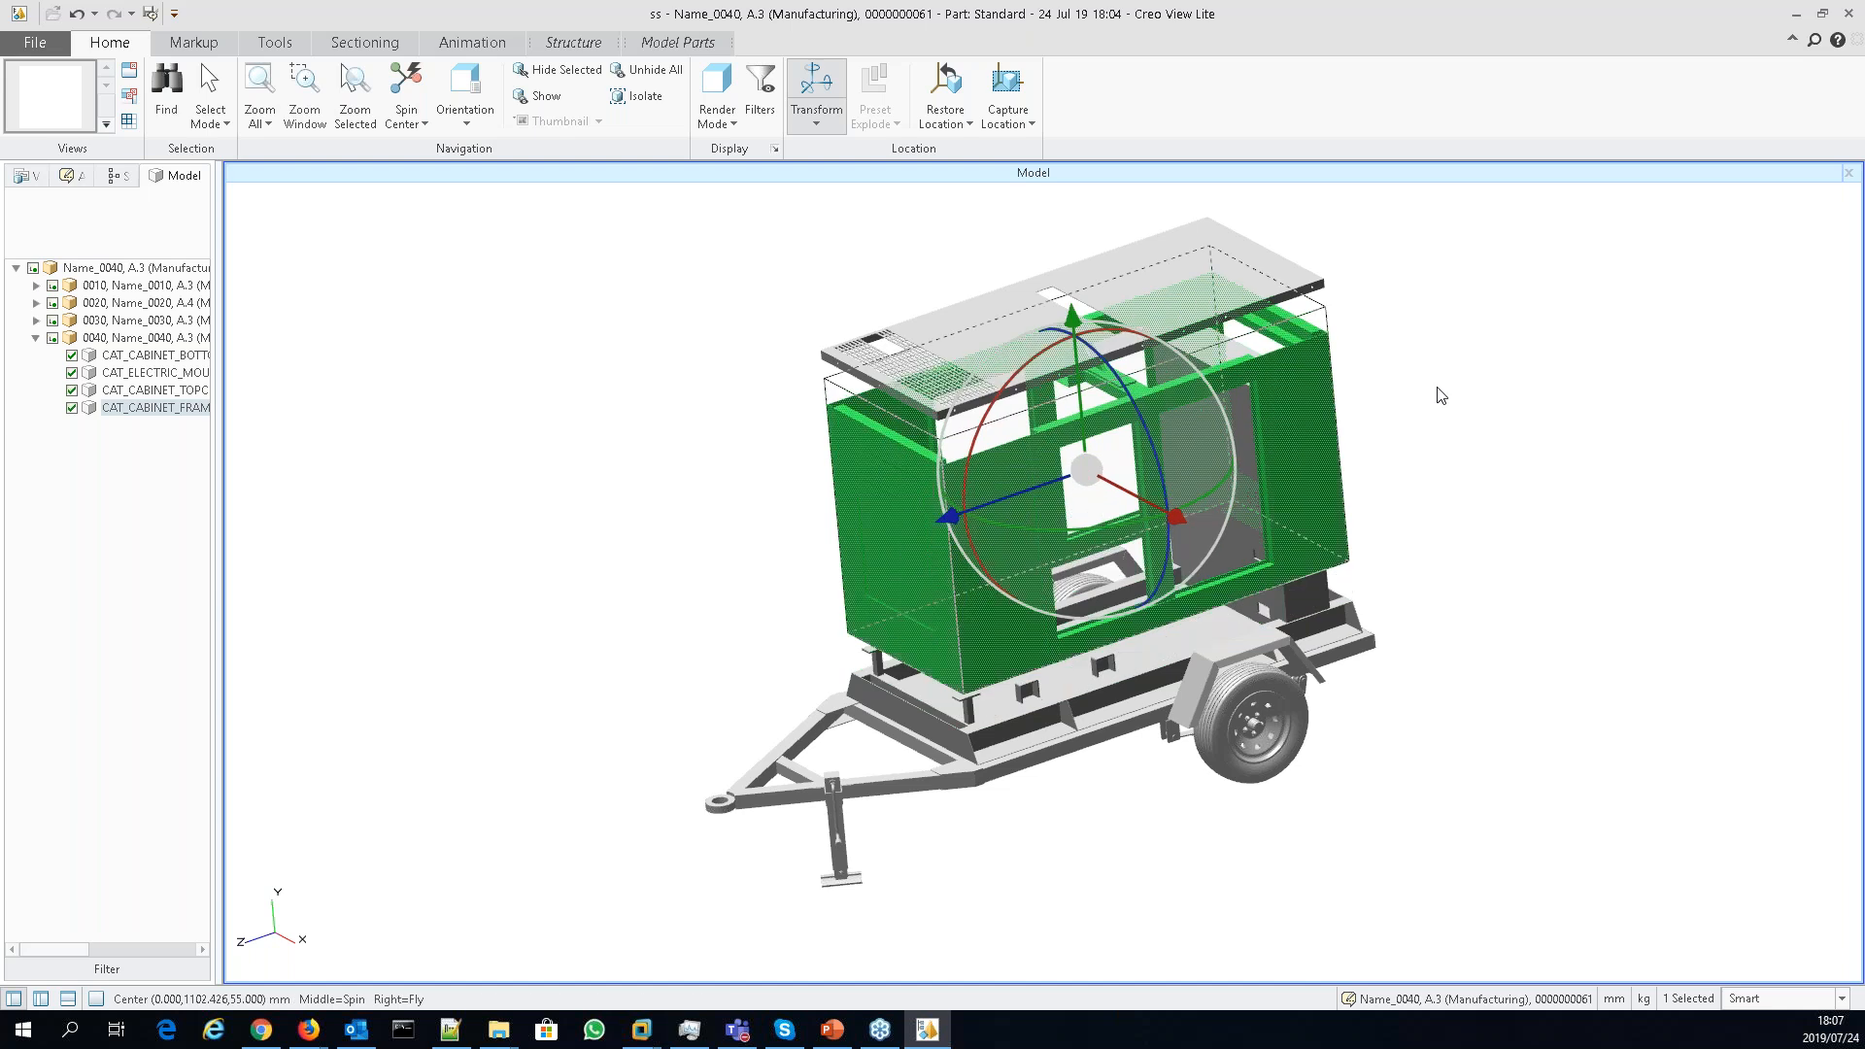
click(1441, 394)
- Capture the exploded cabinet from its rear side in a new annotation set named "ss"
middle_drag(1440, 395, 1189, 706)
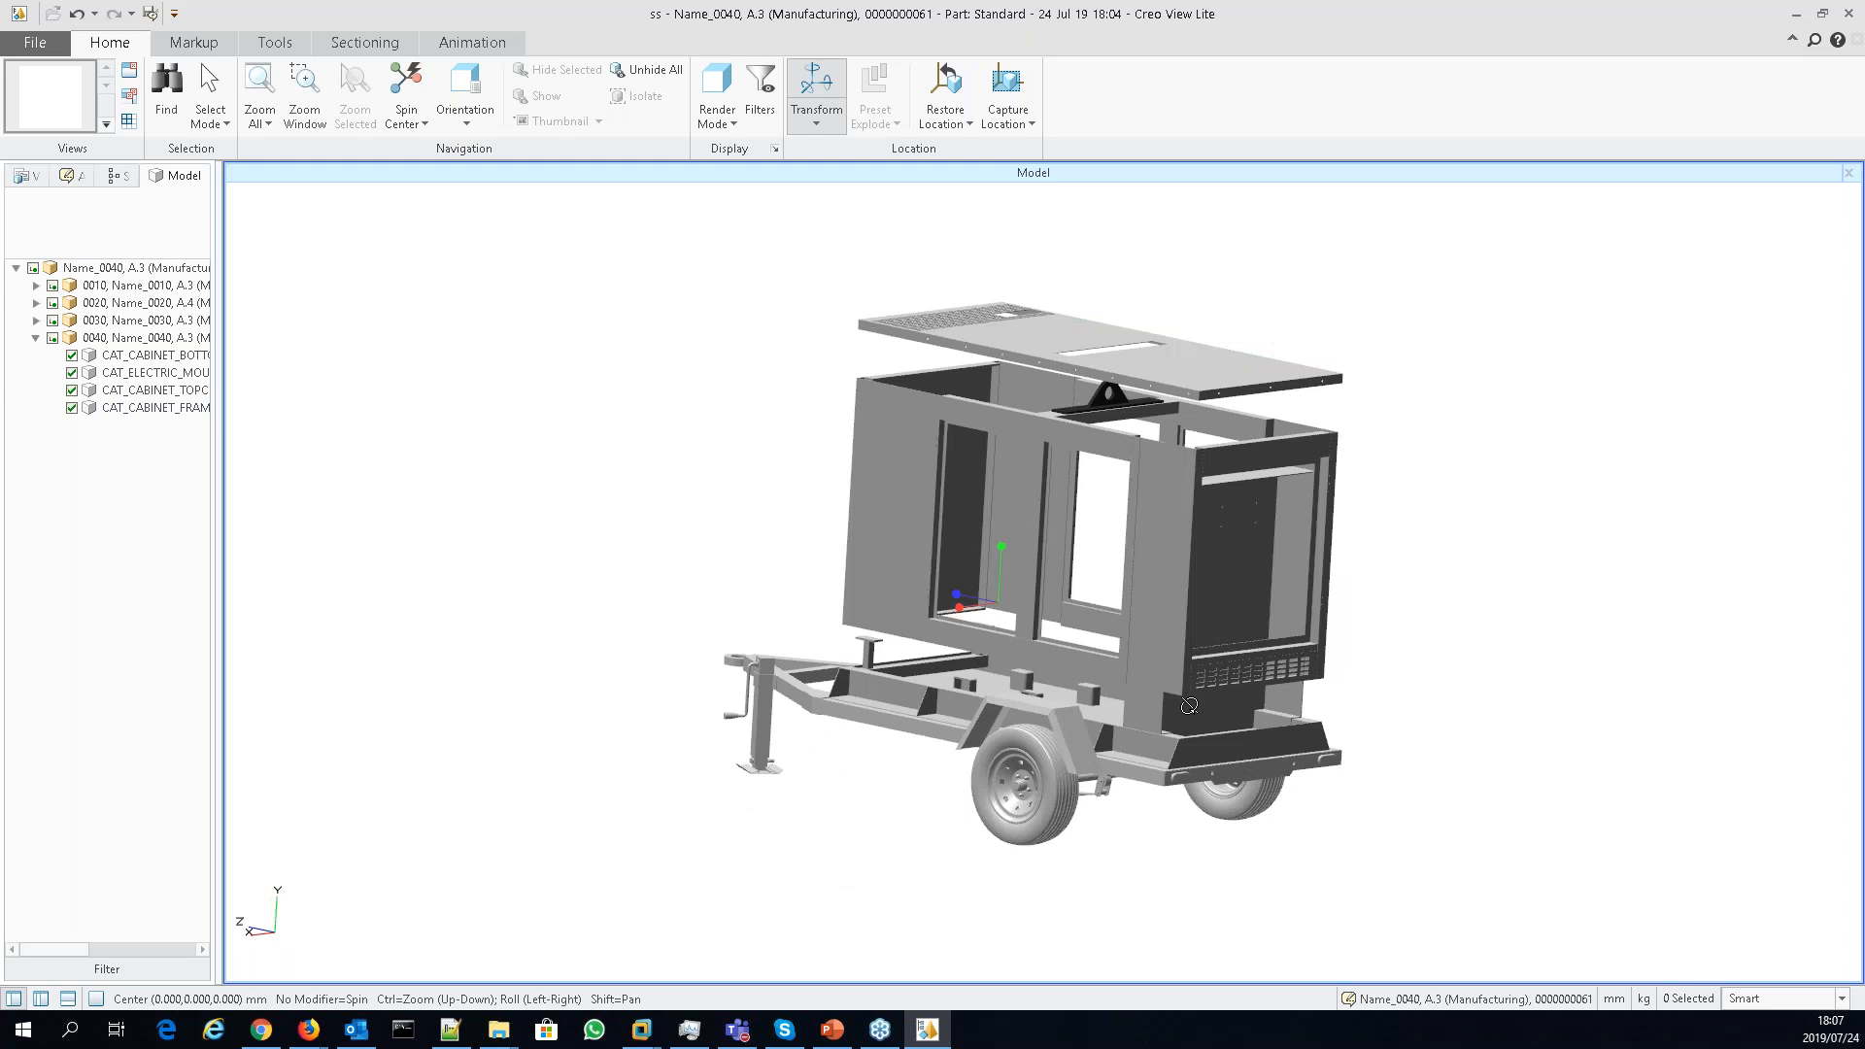
scroll(1214, 719, up, 5)
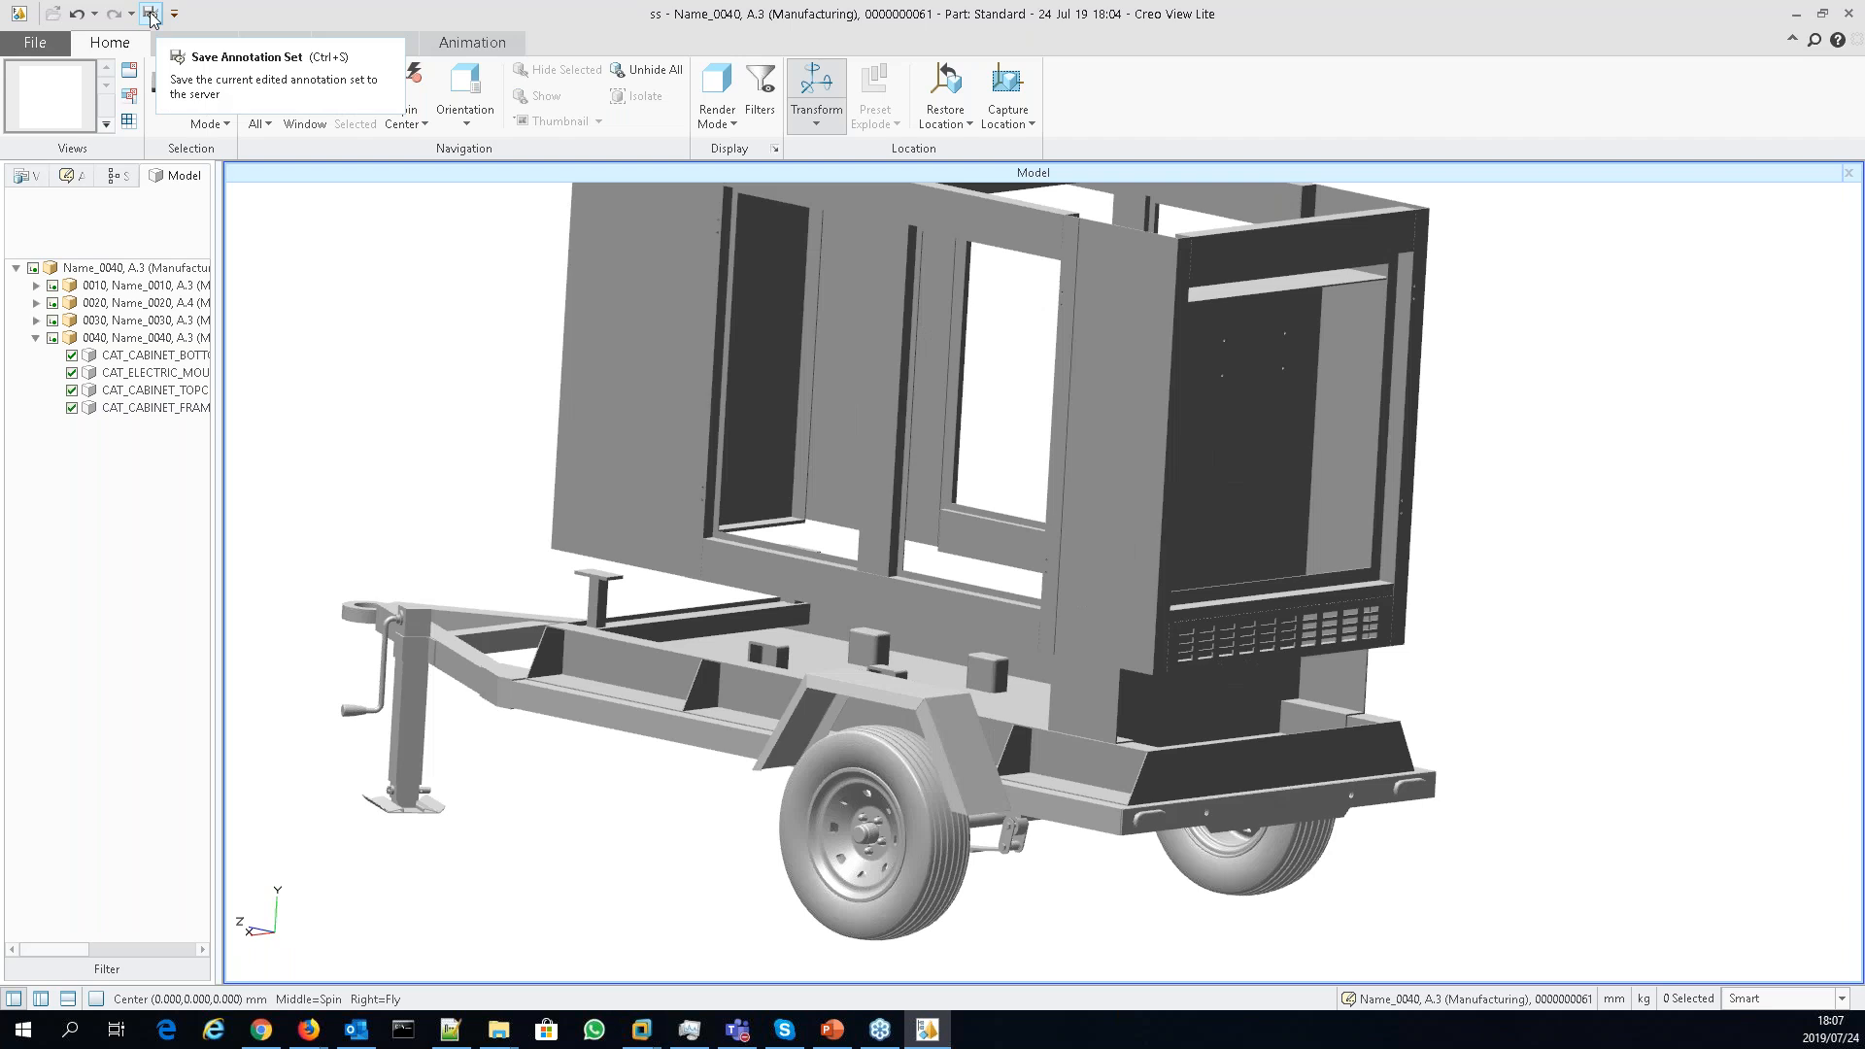
click(152, 14)
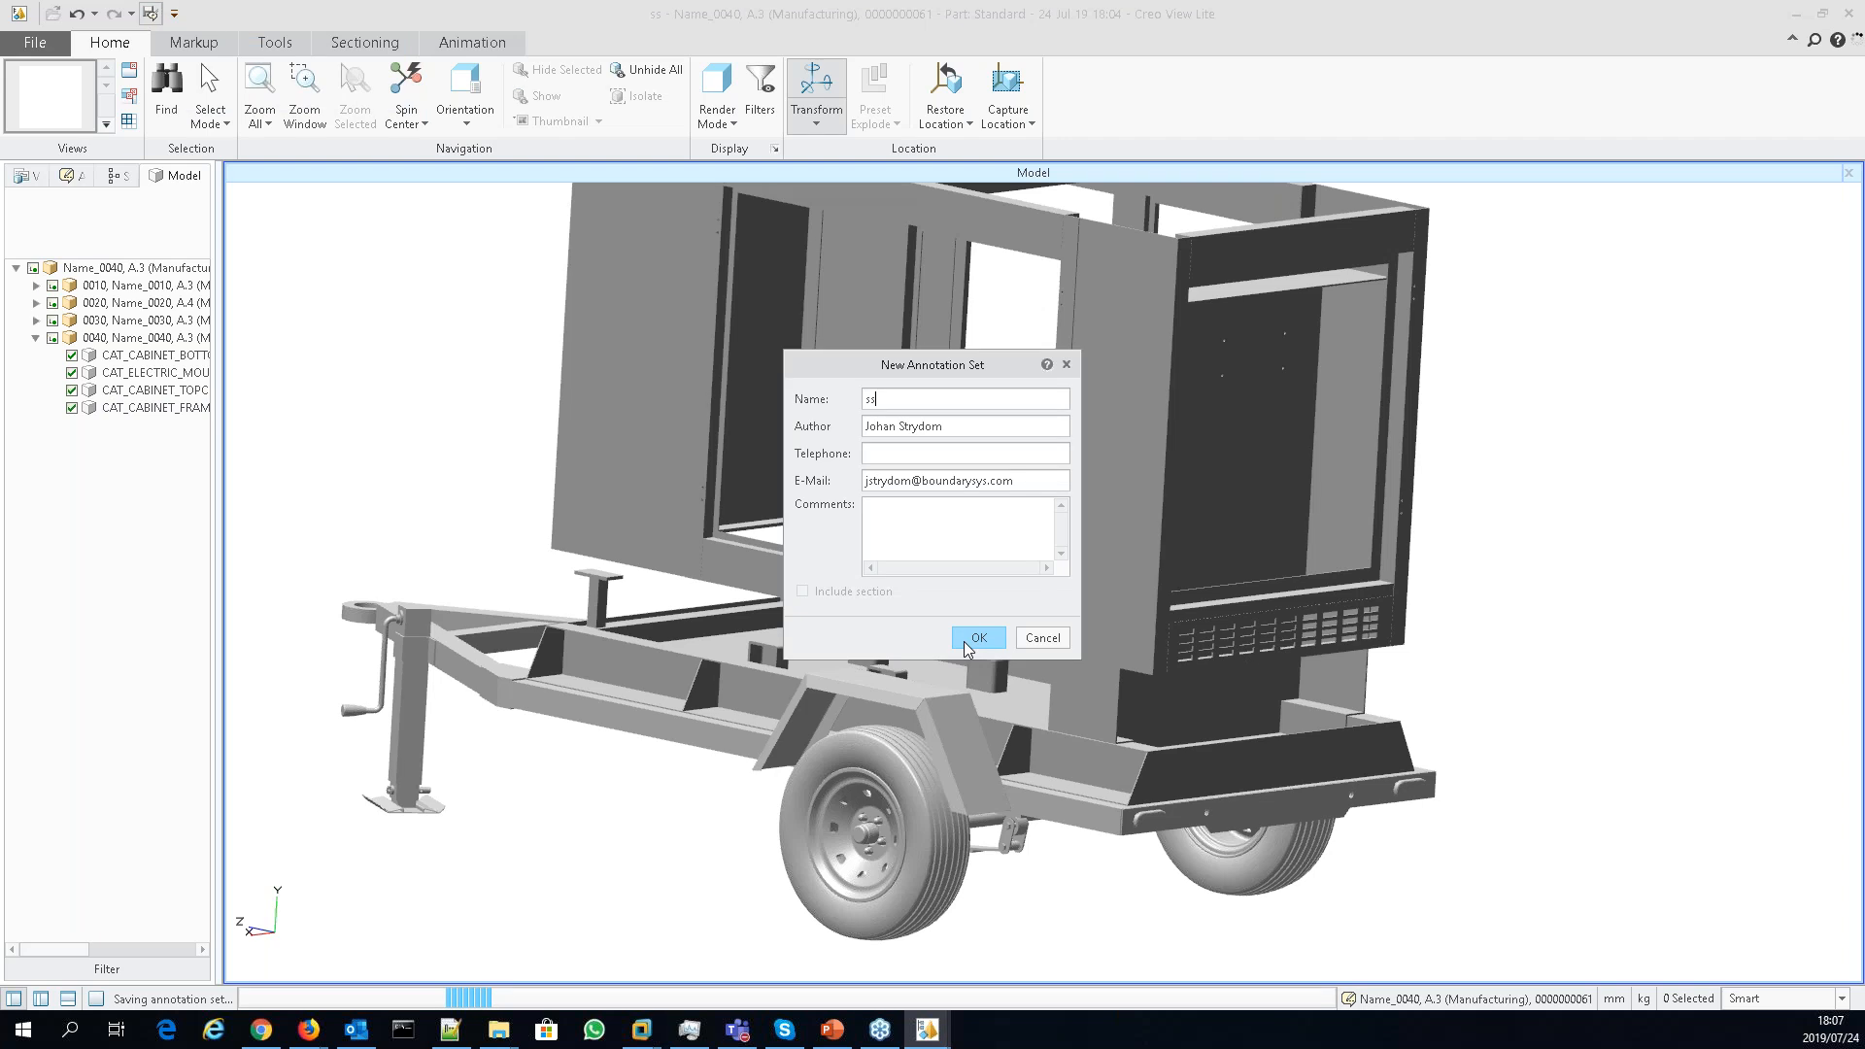
click(966, 641)
- Return the exploded cabinet parts to their assembled locations and bring the rear of the trailer into view
click(826, 124)
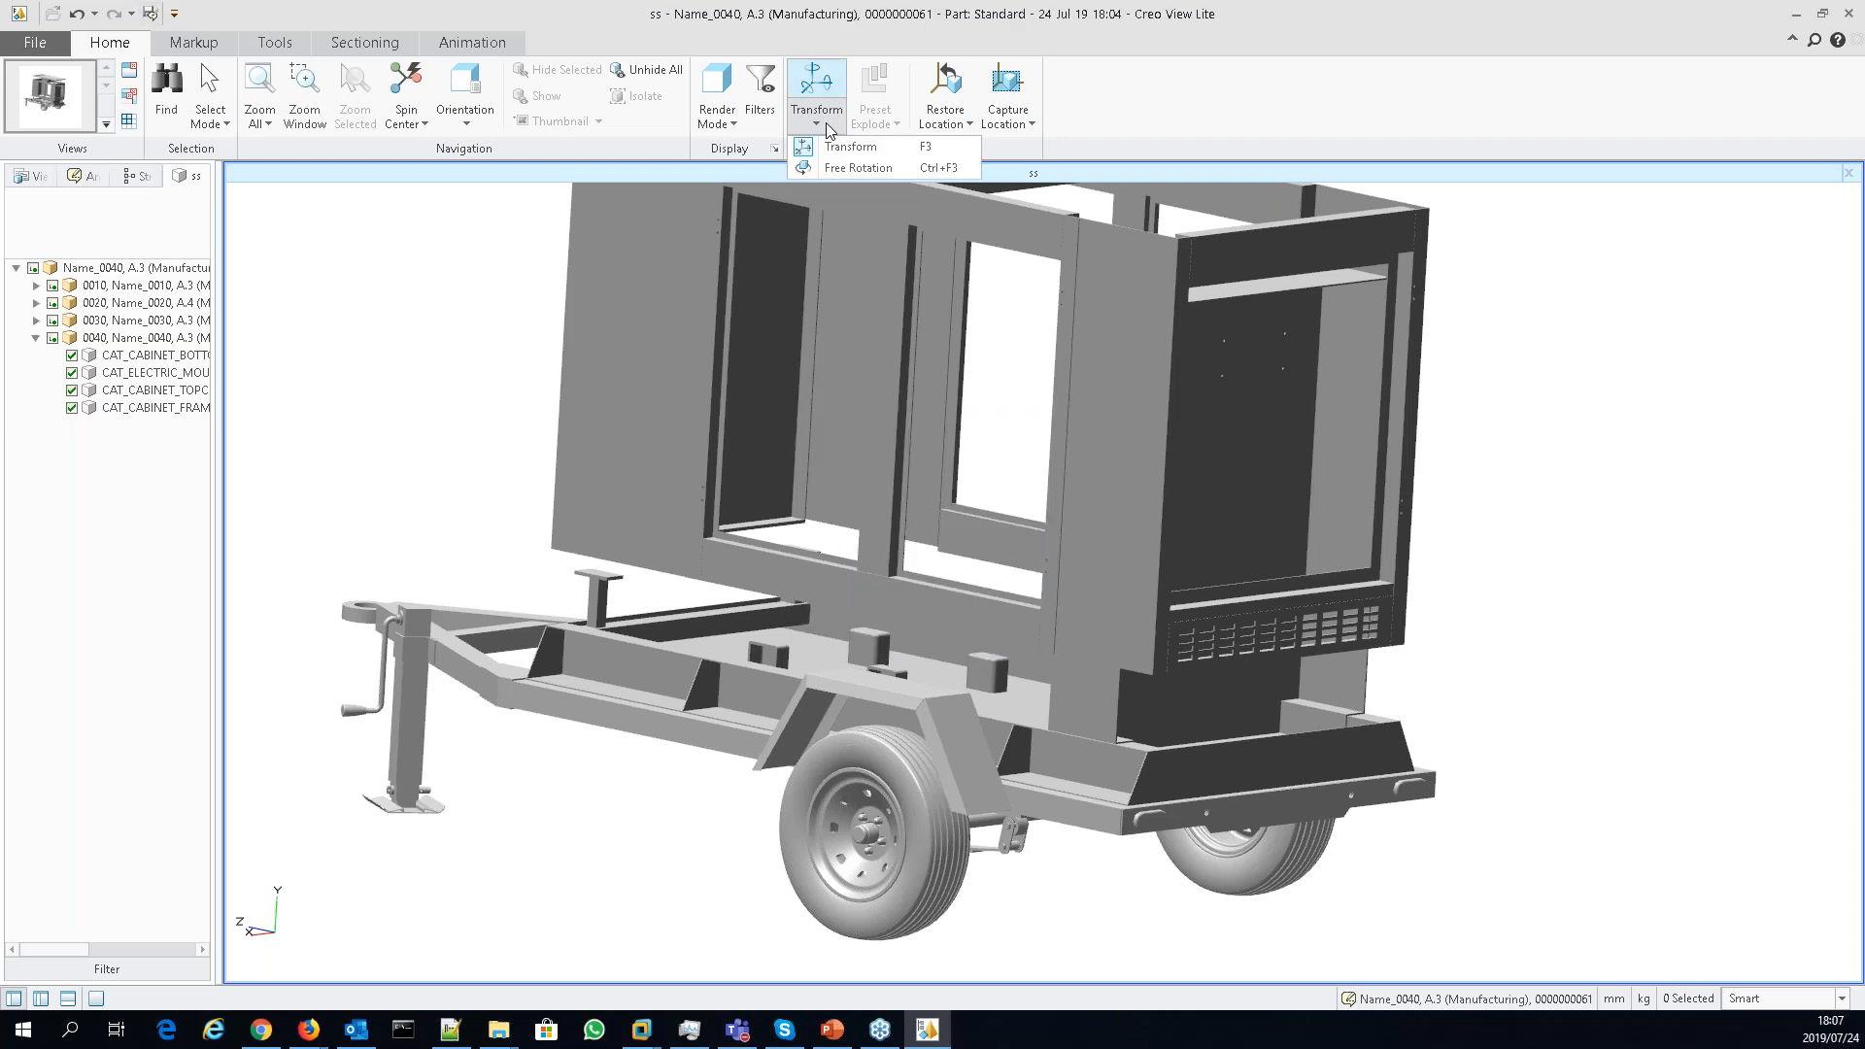
click(851, 146)
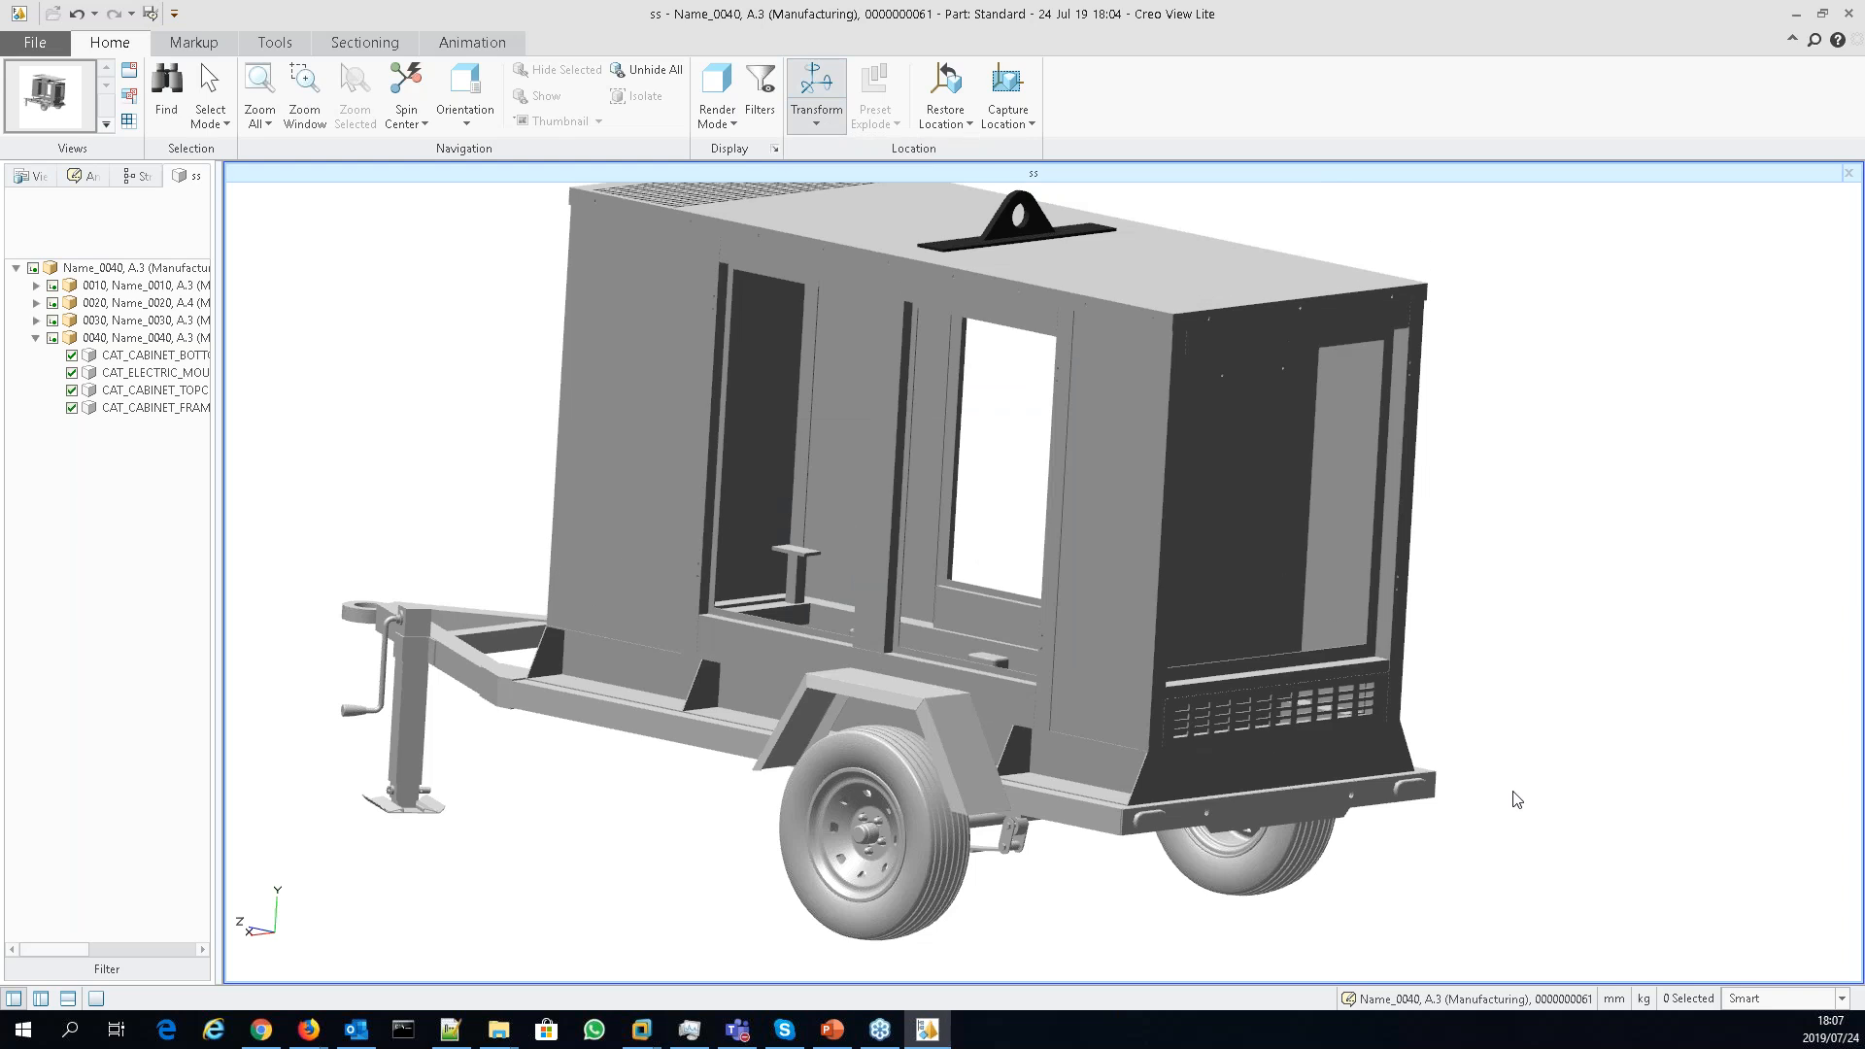
middle_drag(1517, 799, 1375, 605)
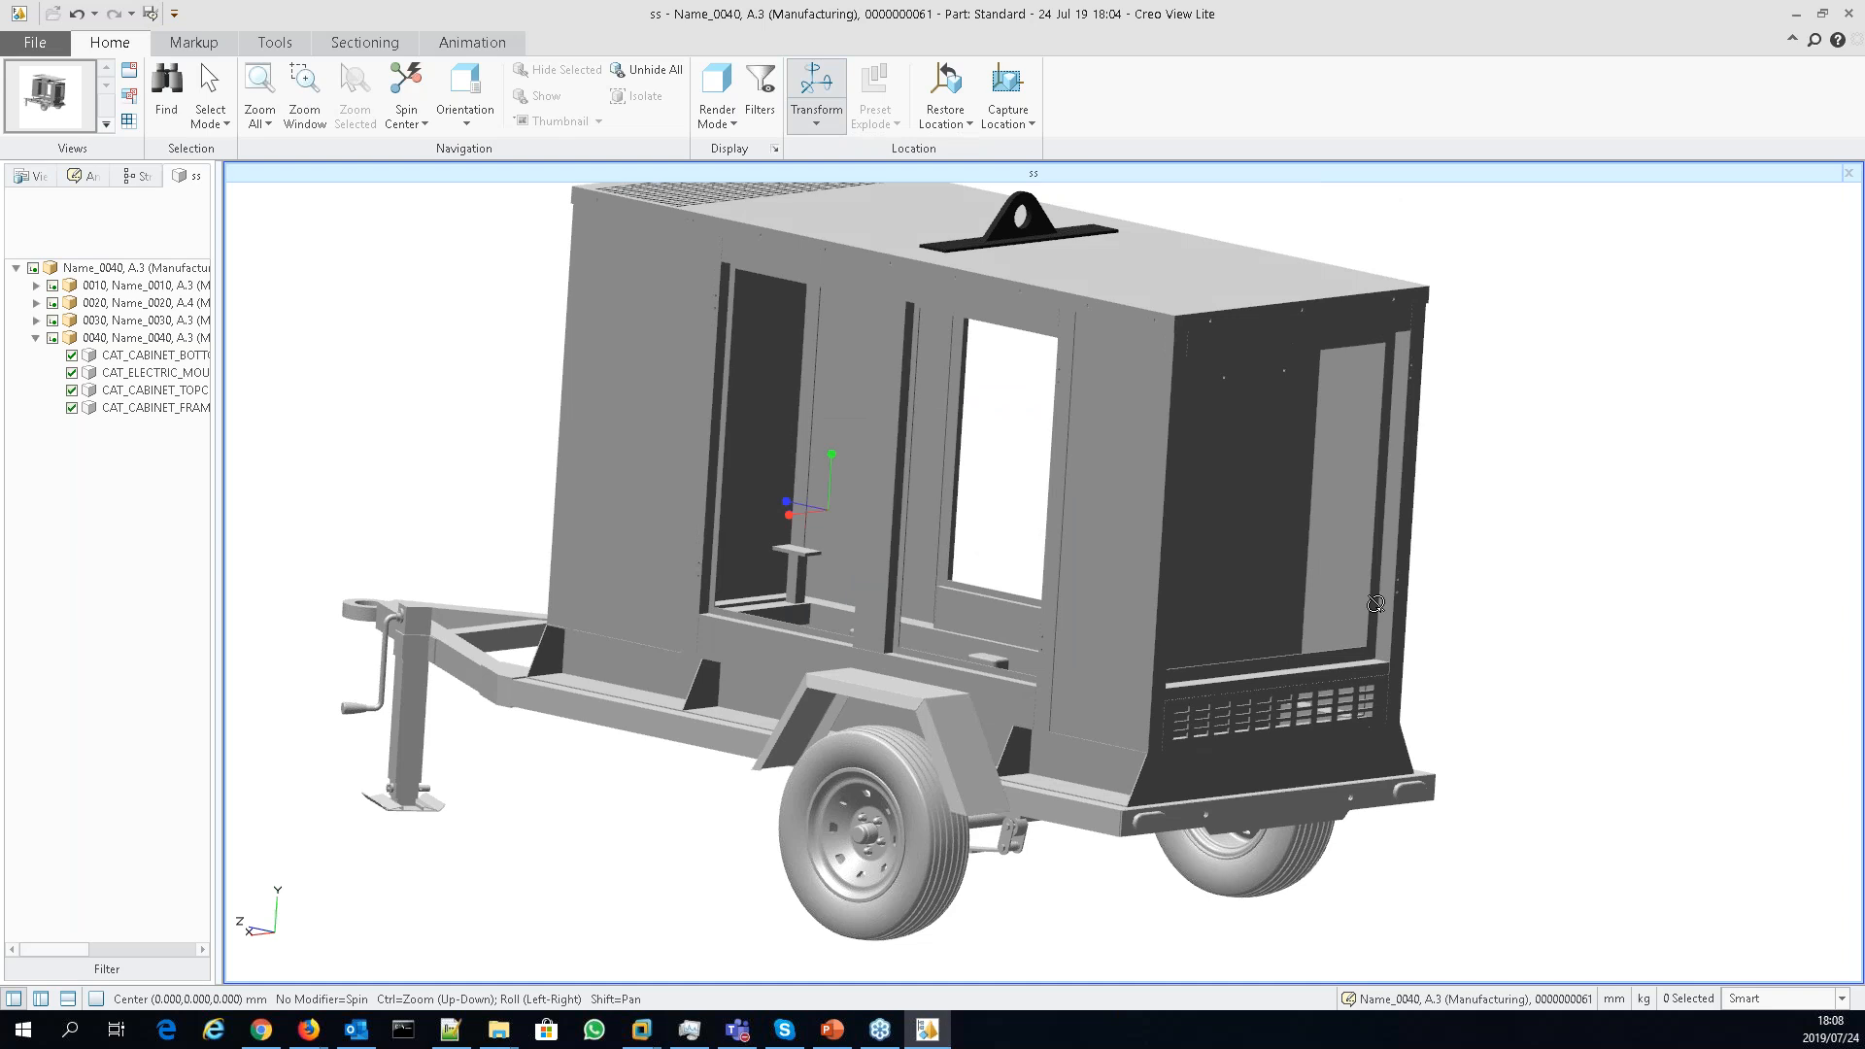
middle_drag(1376, 605, 167, 60)
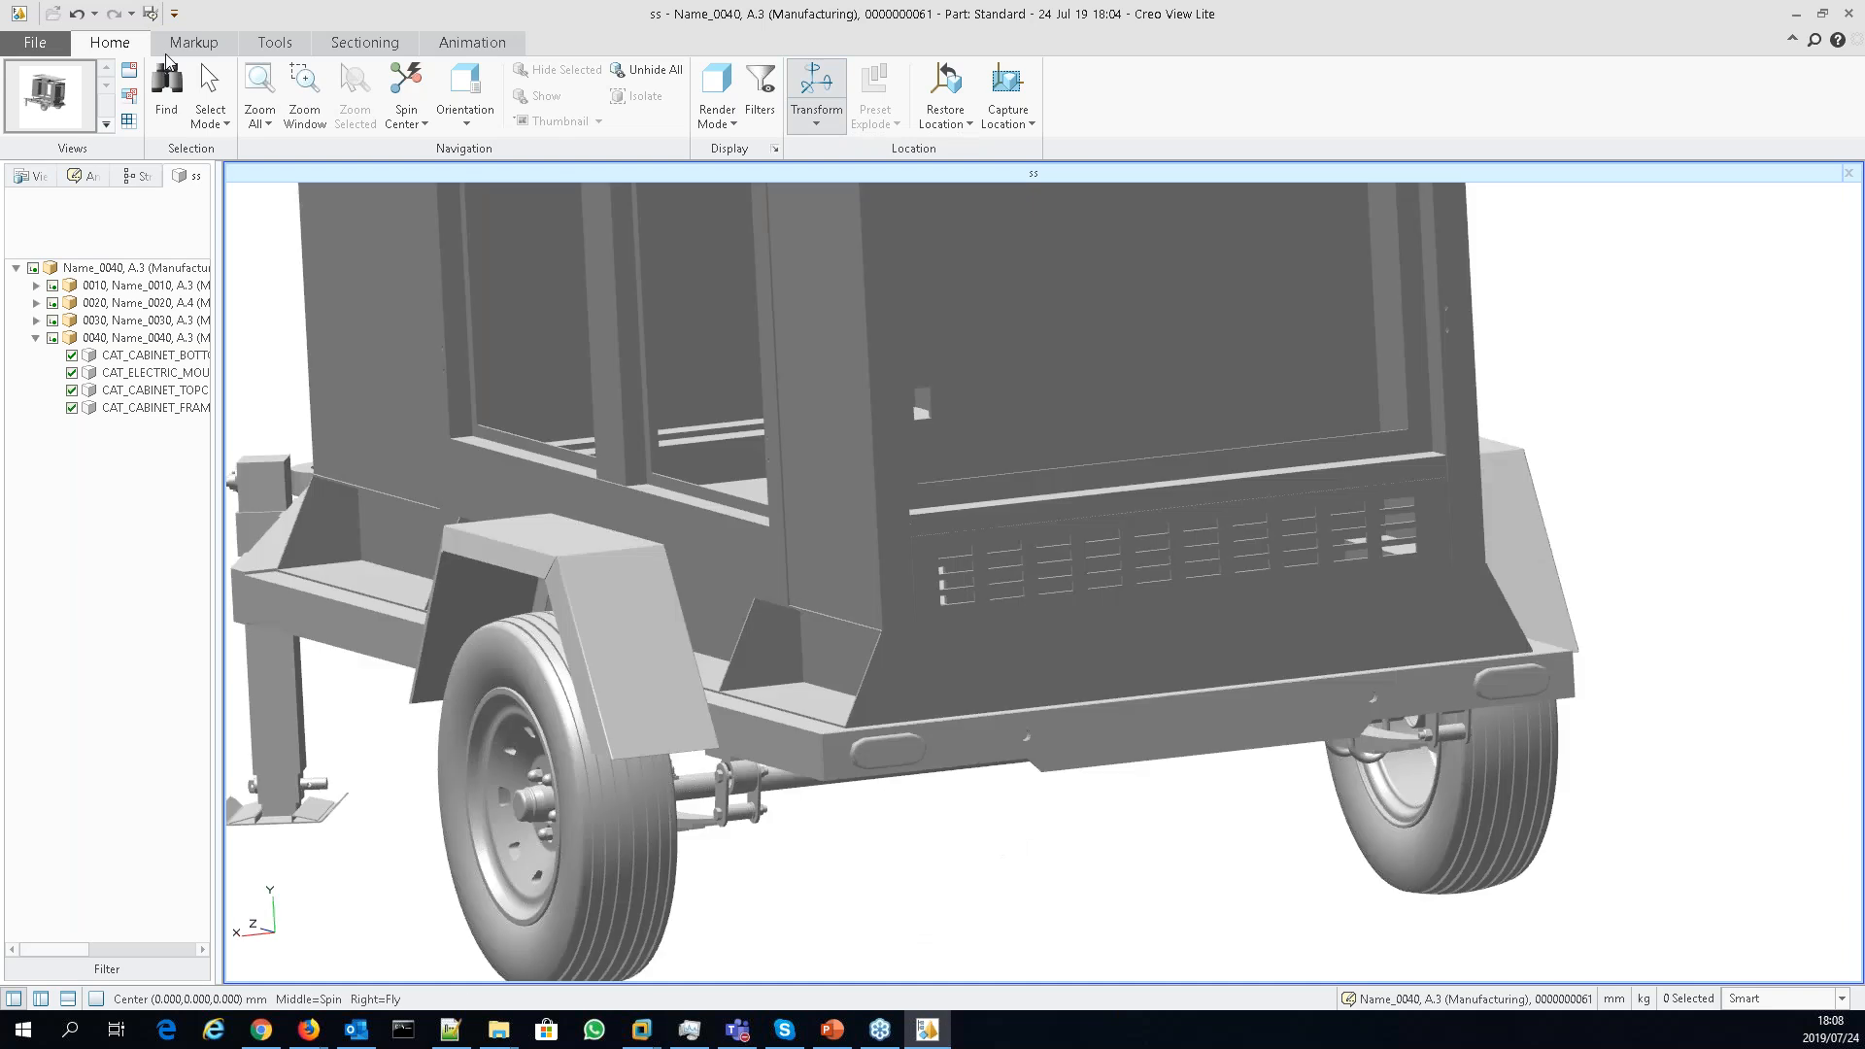
- Add a "Weld here" note on the trailer's rear crossbeam below the cabinet's louvered panel
click(175, 44)
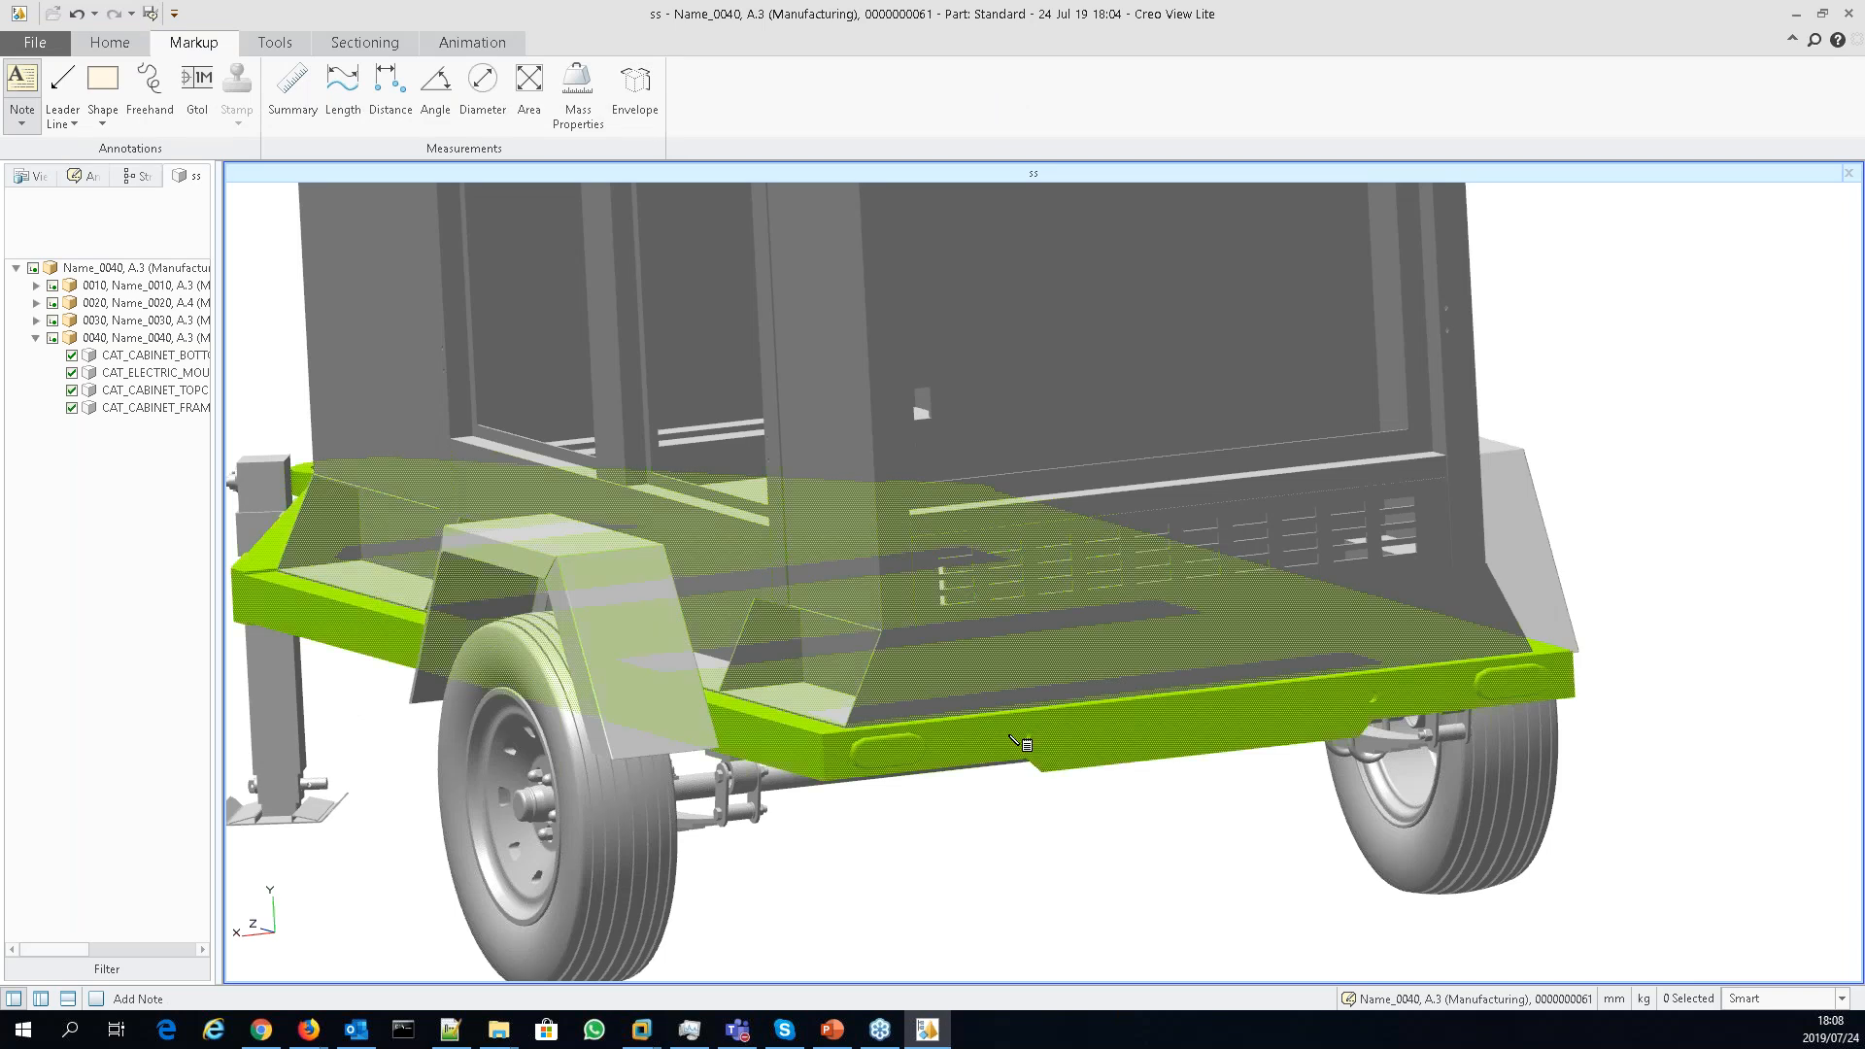
click(1013, 740)
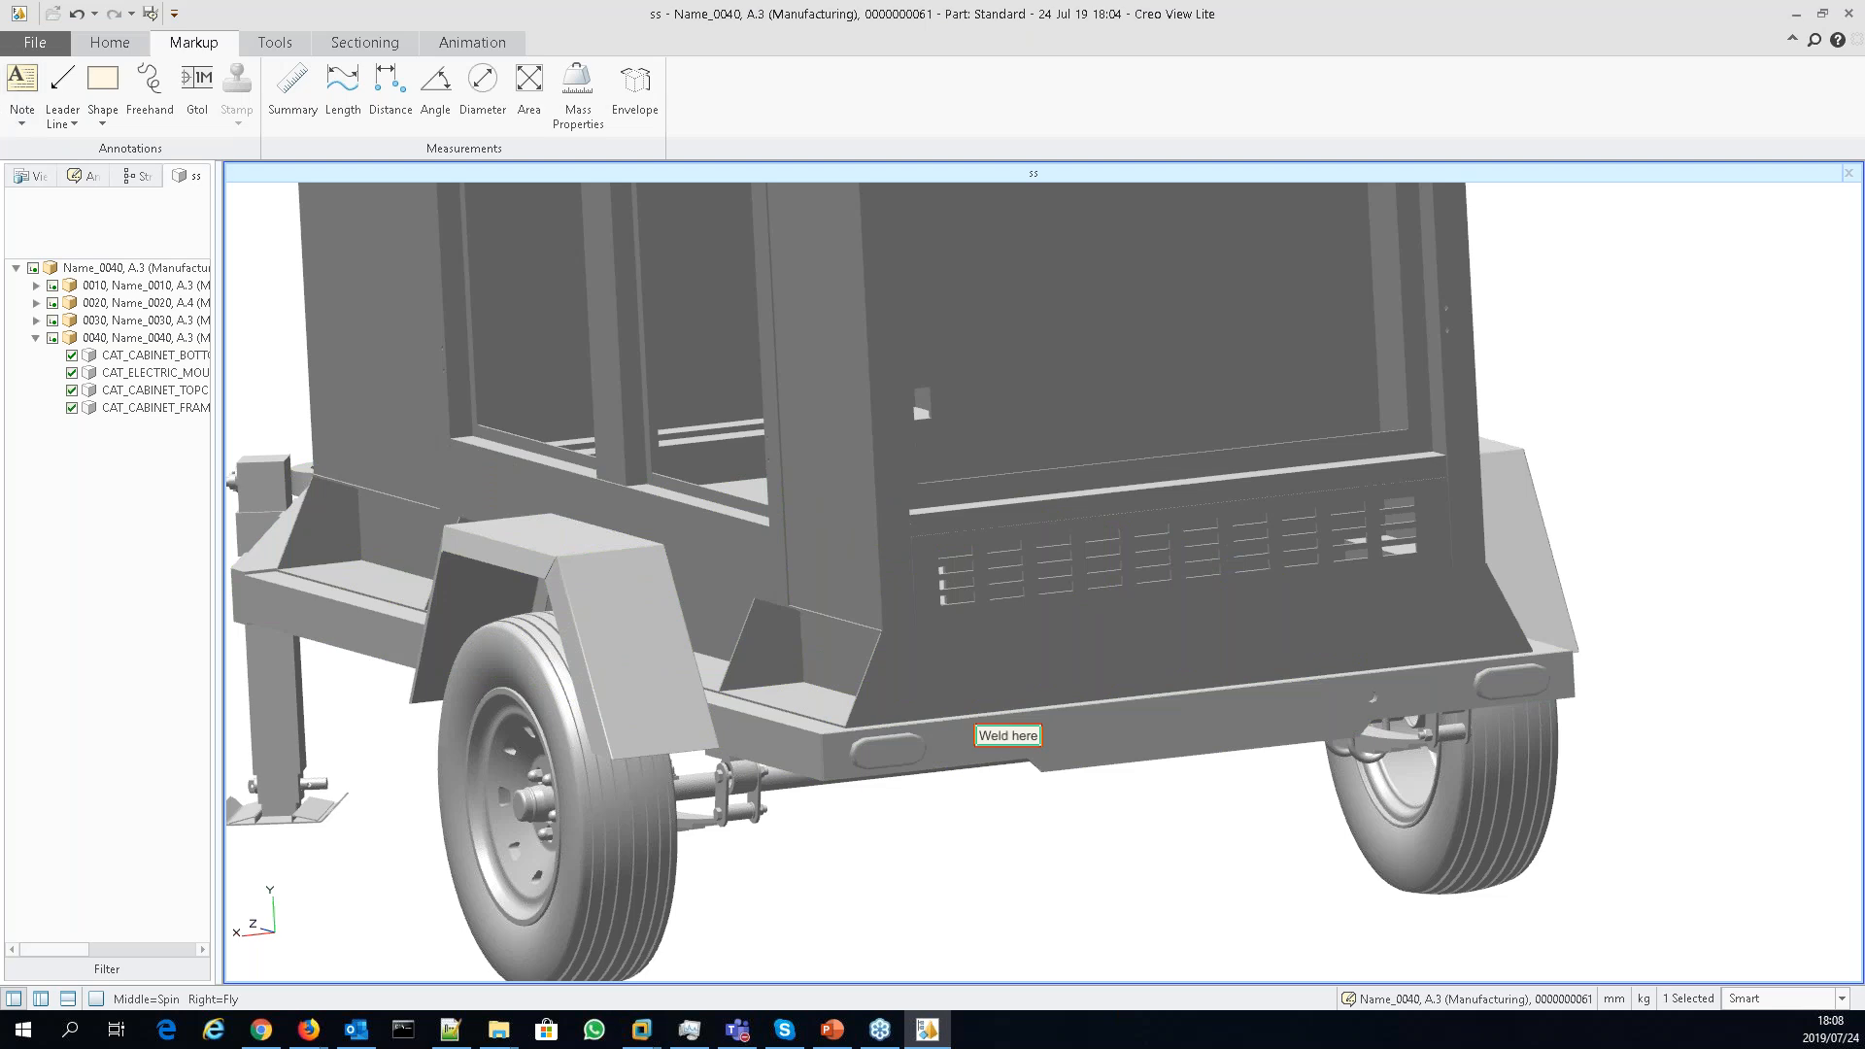
click(151, 242)
- Save the annotated view as a new annotation set named "dd", then close the 3D viewer and the illustration editor
click(35, 42)
mouse_move(75, 144)
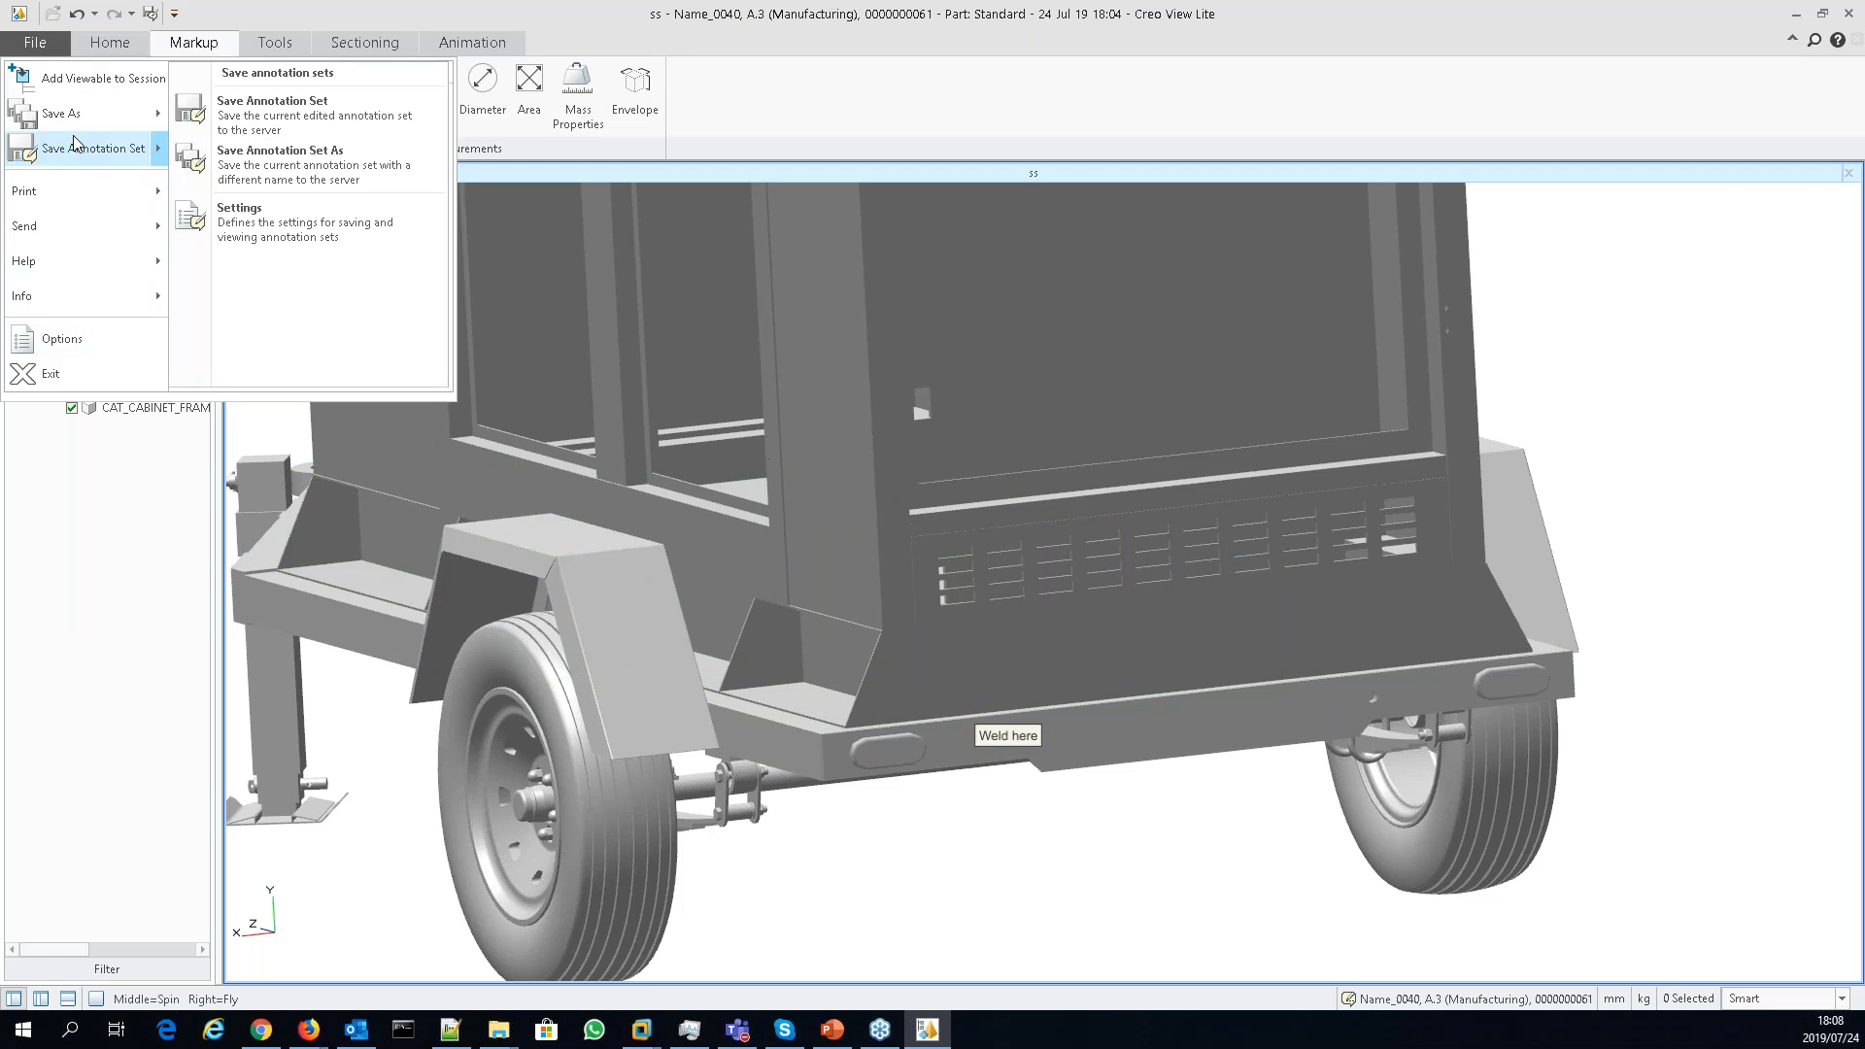
click(388, 182)
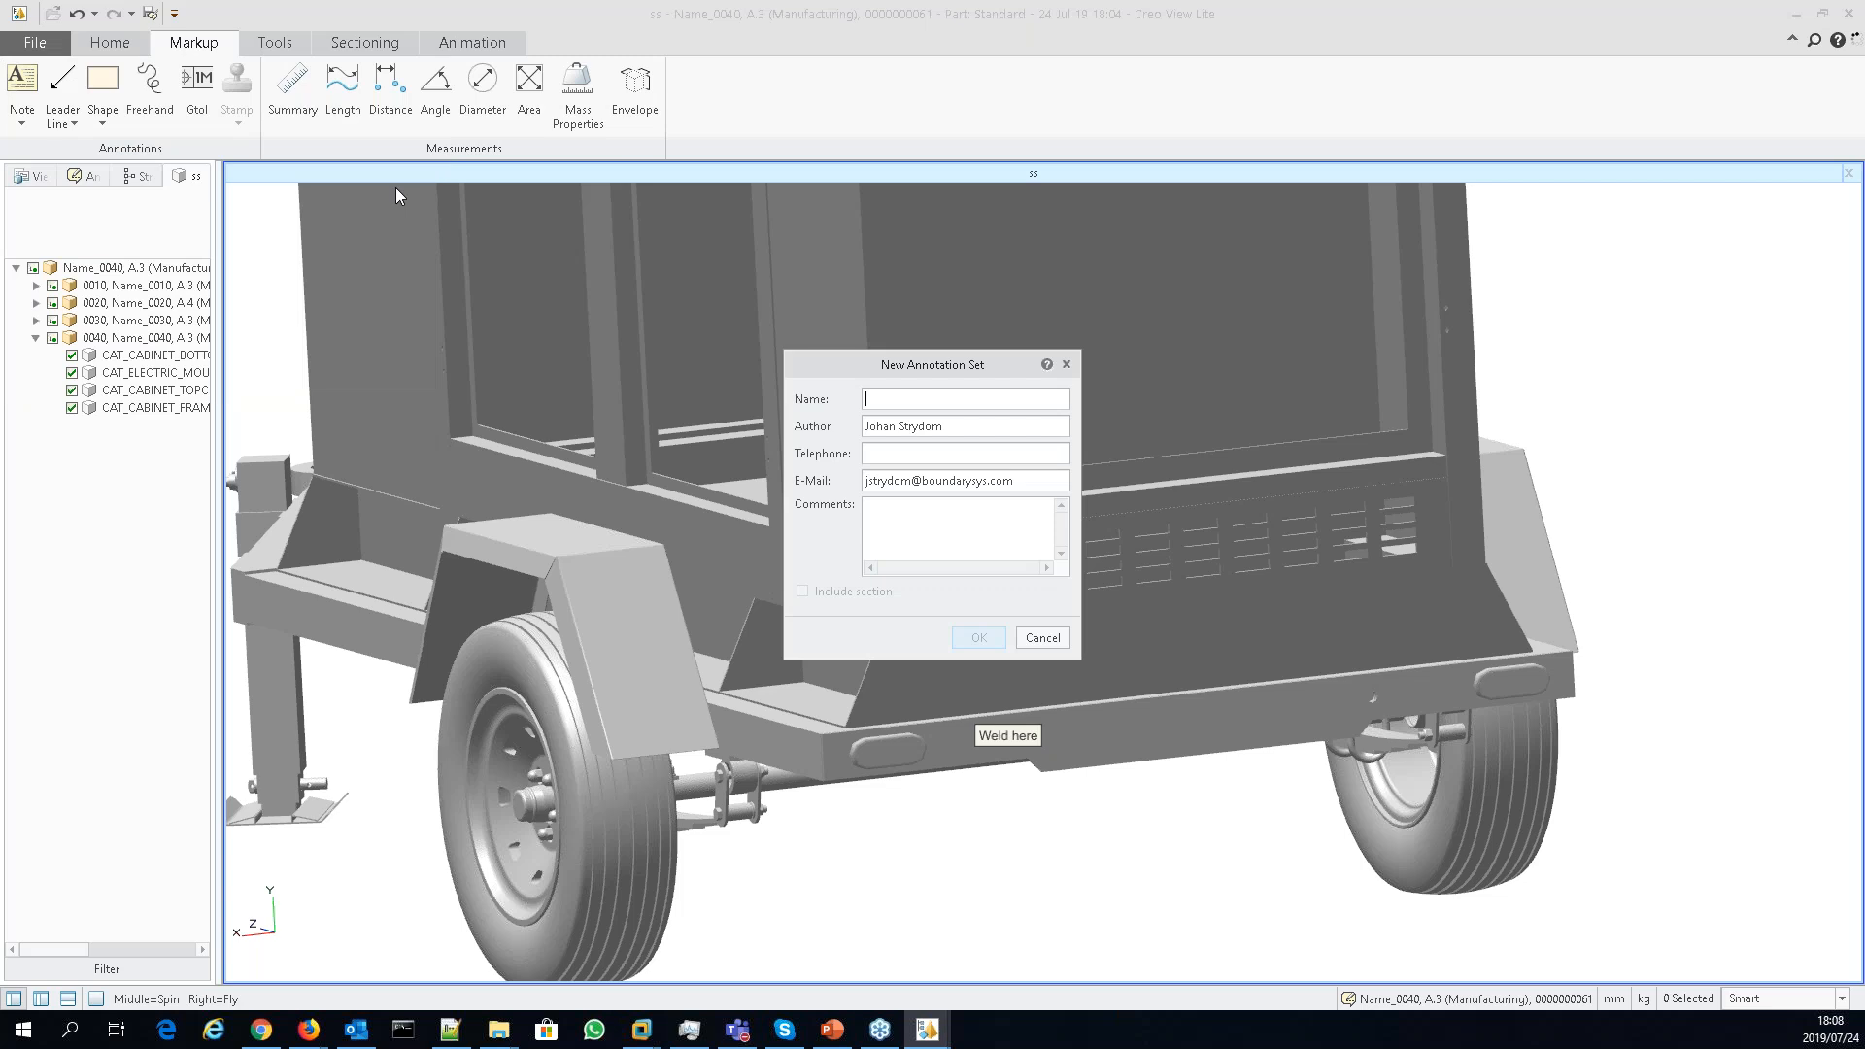
text(dd)
key(Return)
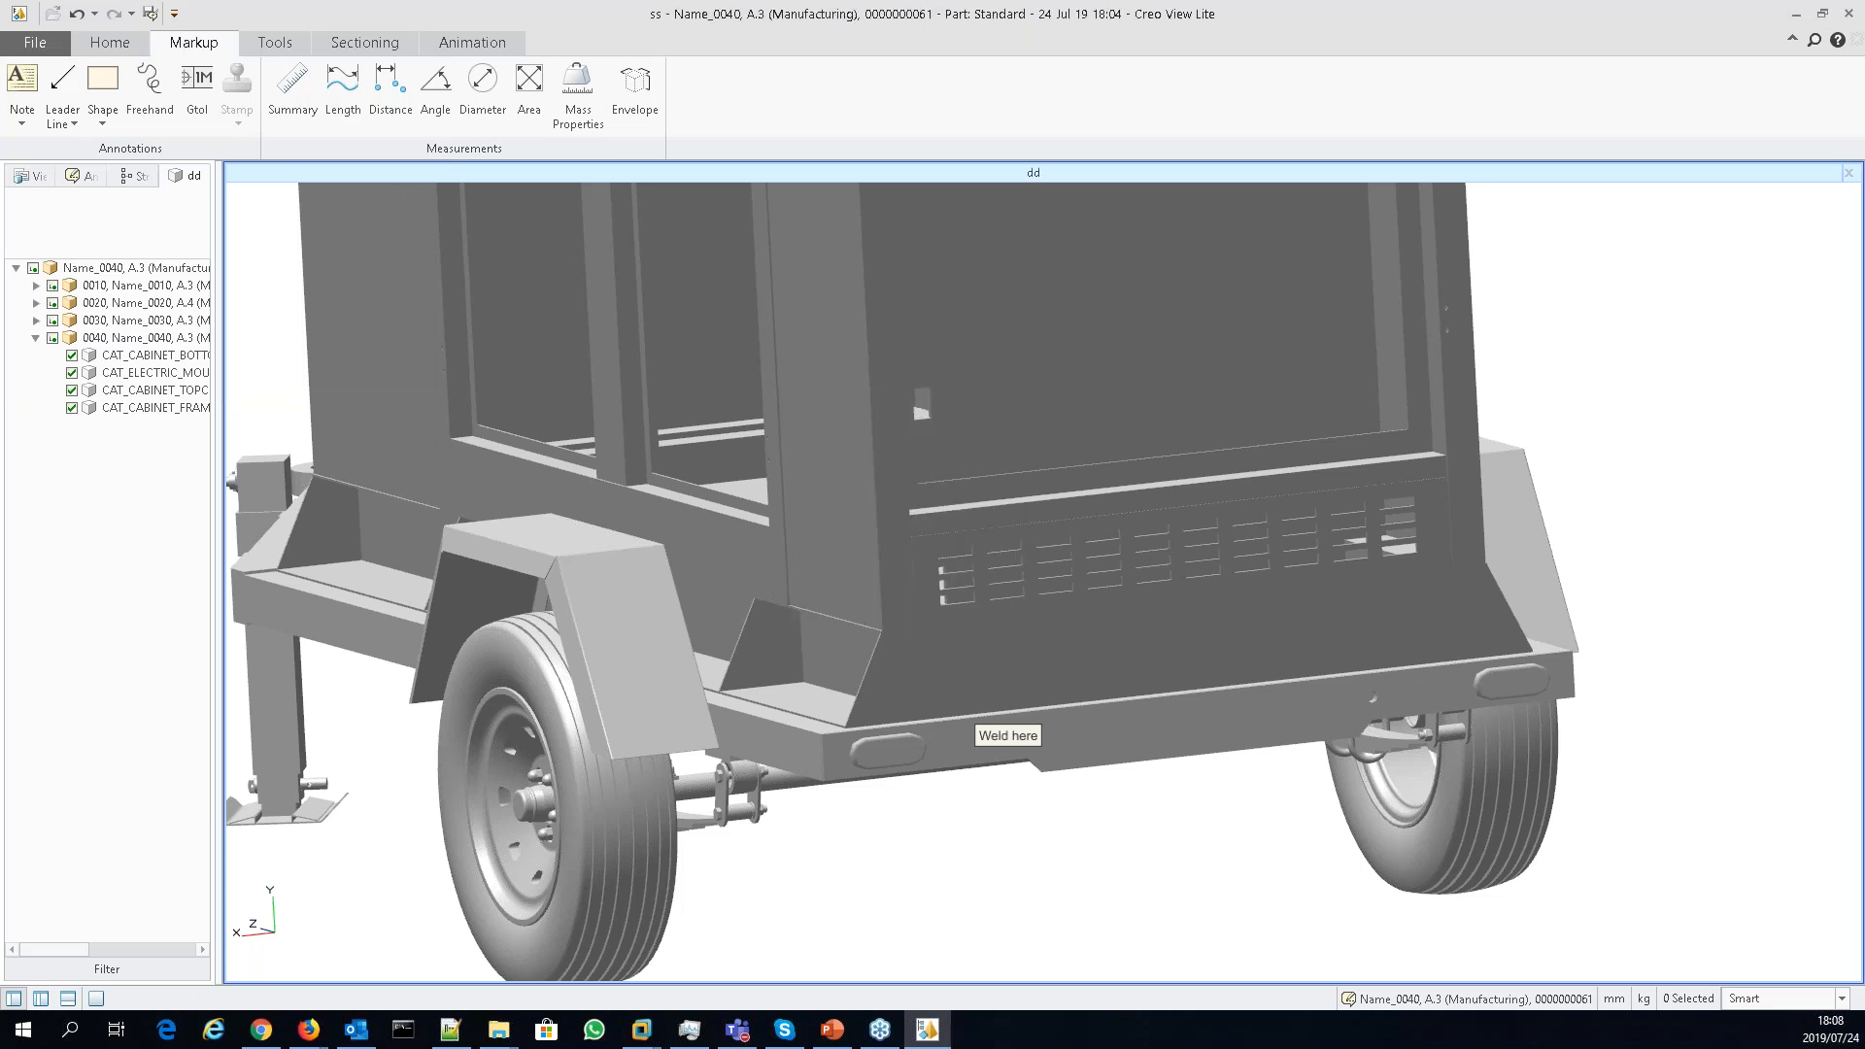
click(1849, 13)
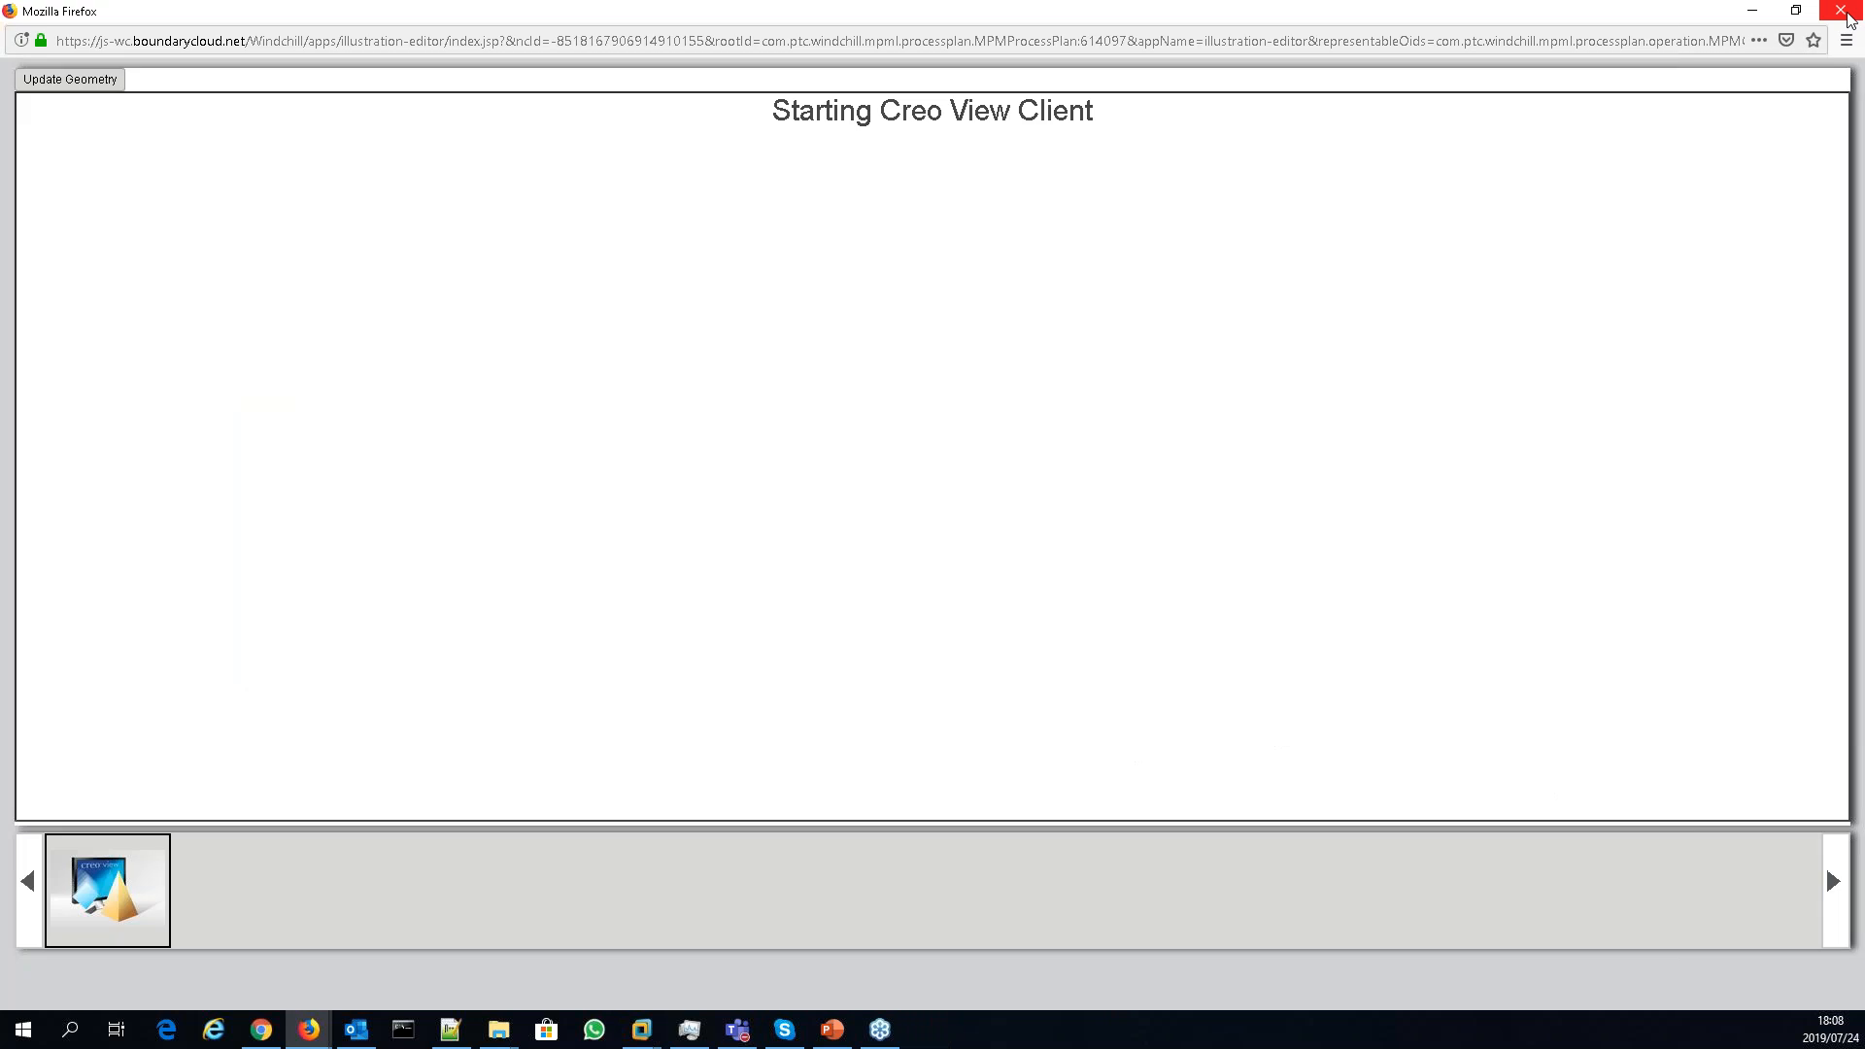
click(1842, 12)
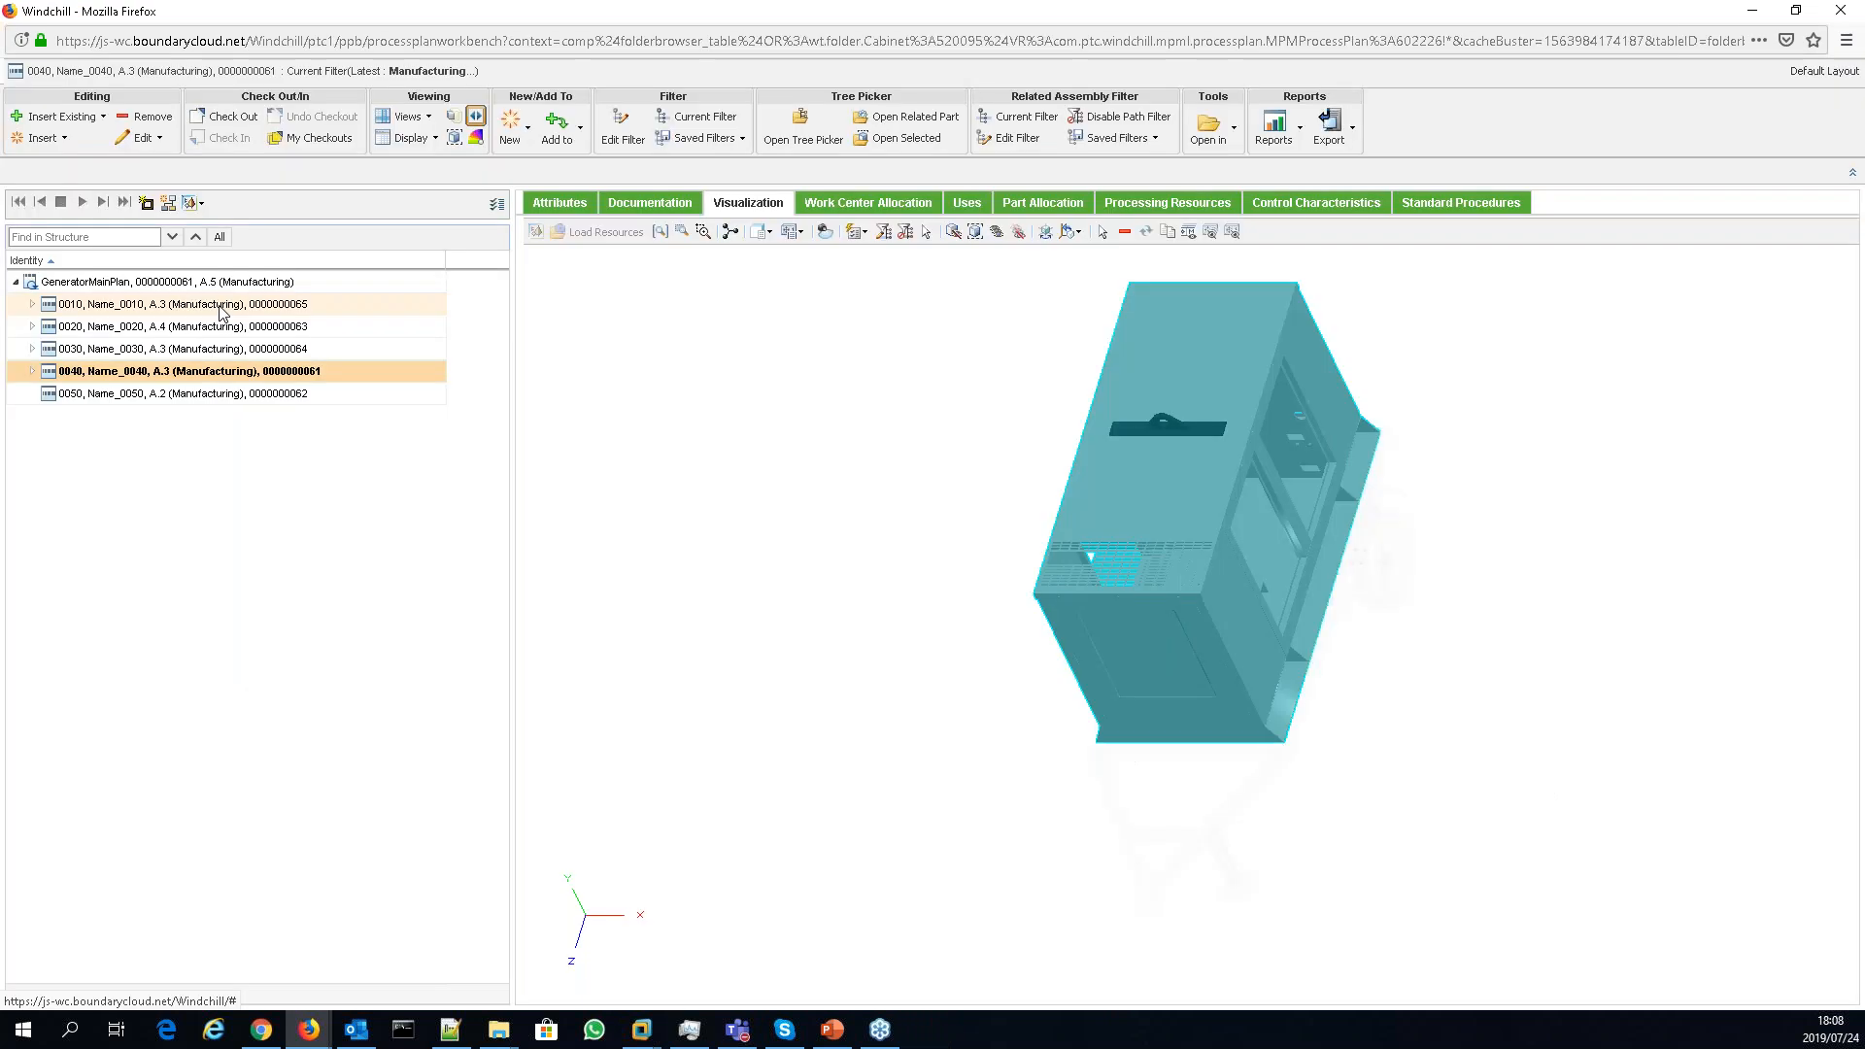
- View the parts of operations 0010 and 0020, and examine both illustrations in operation 0020's work instruction representations
click(222, 305)
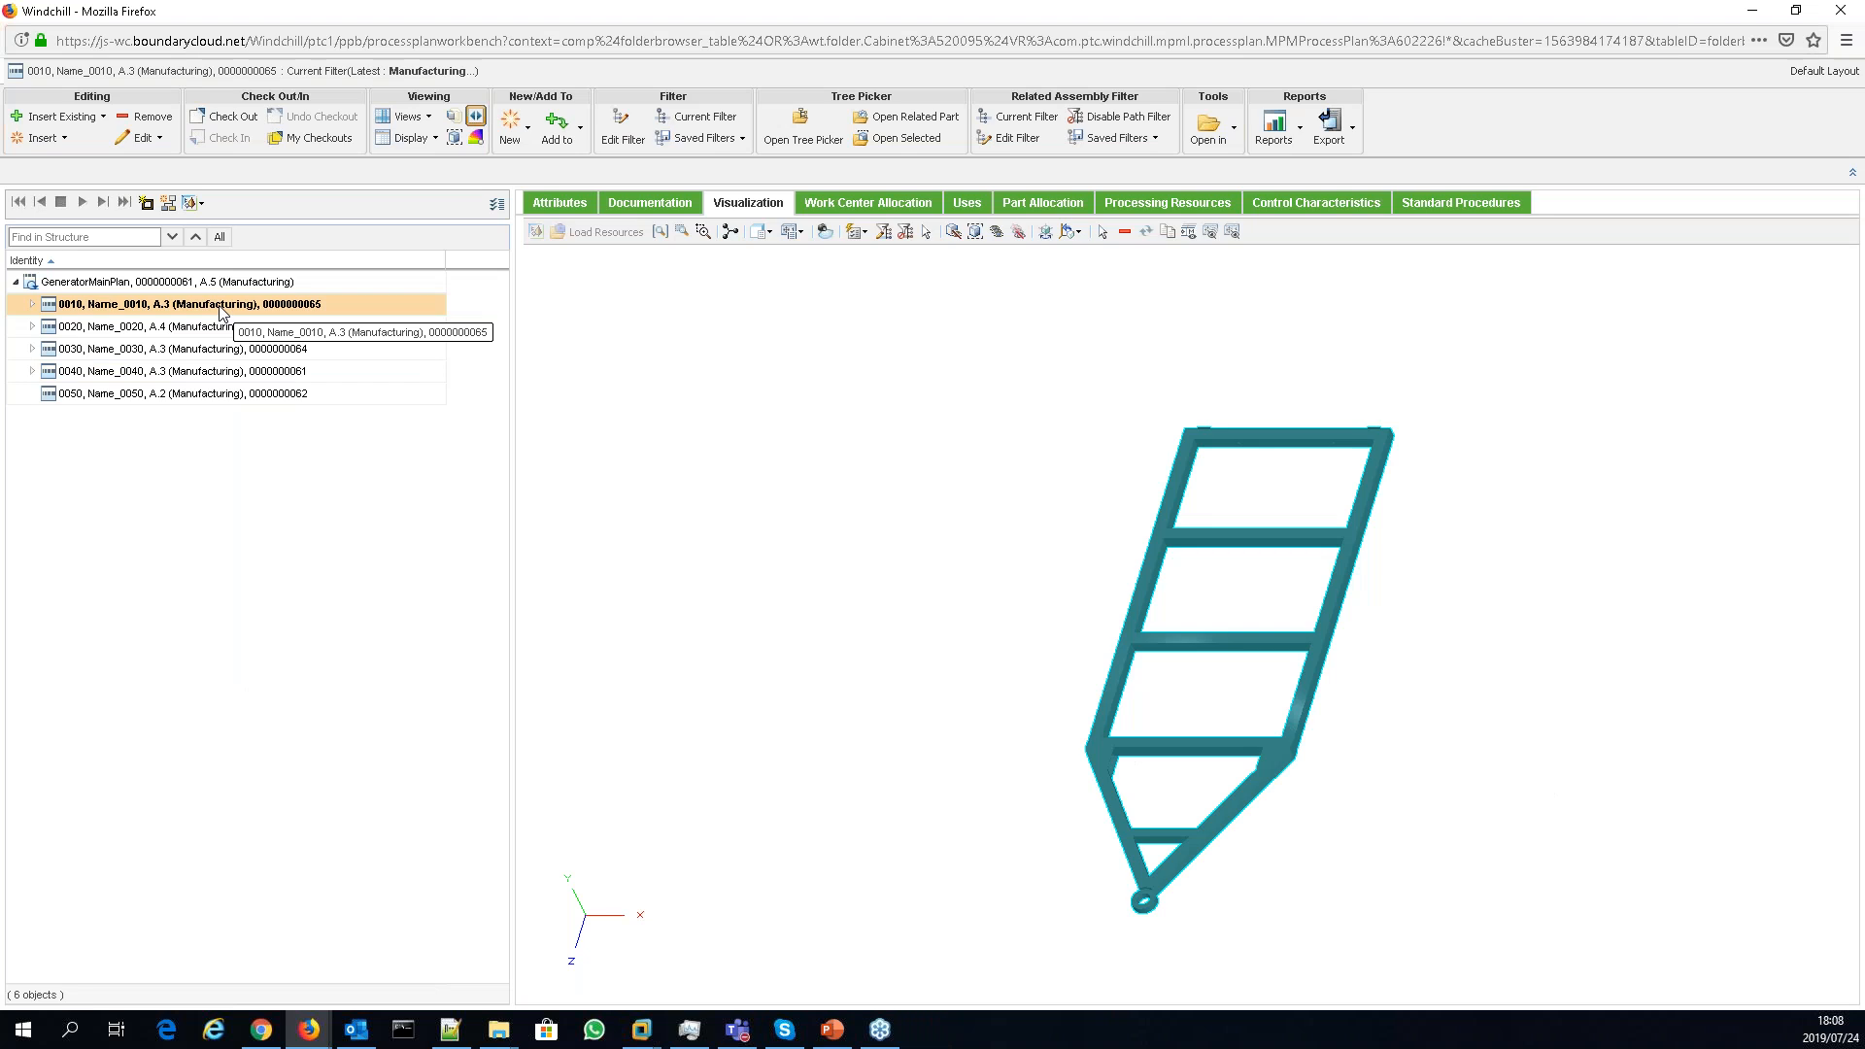
click(227, 327)
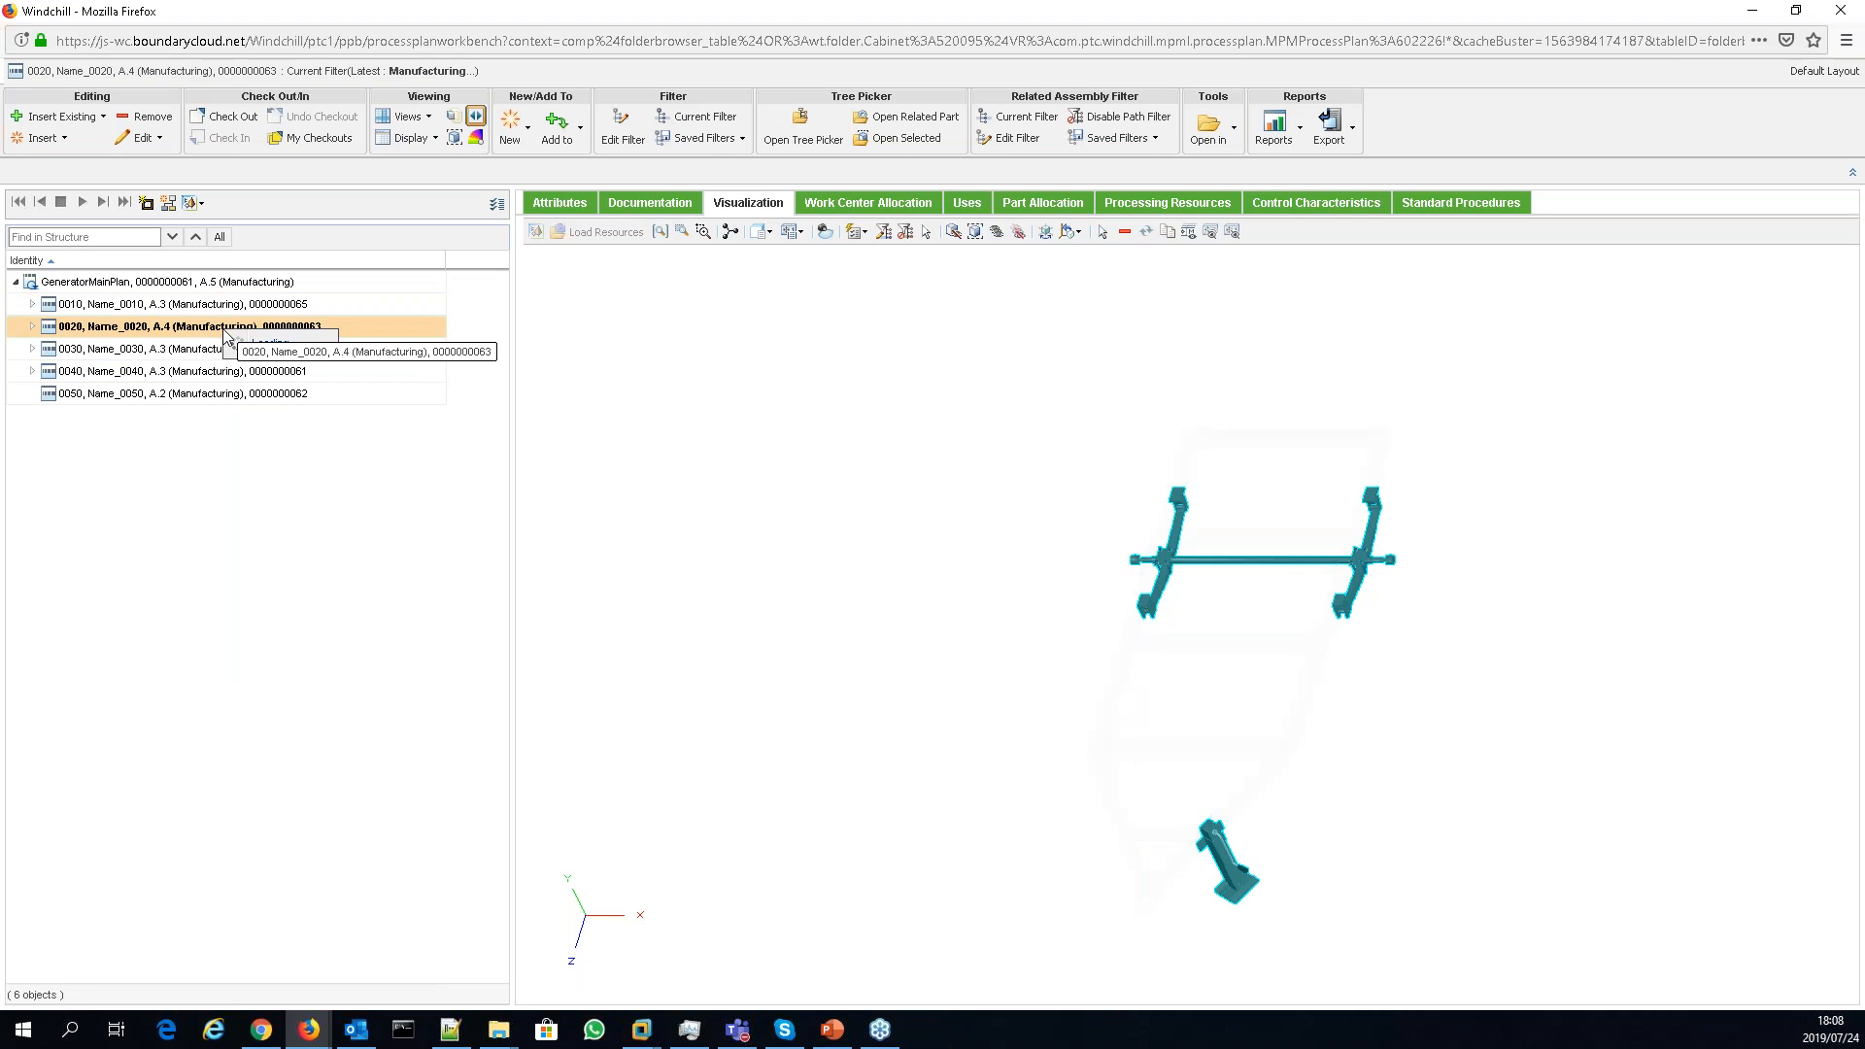
right_click(226, 330)
mouse_move(315, 685)
click(483, 713)
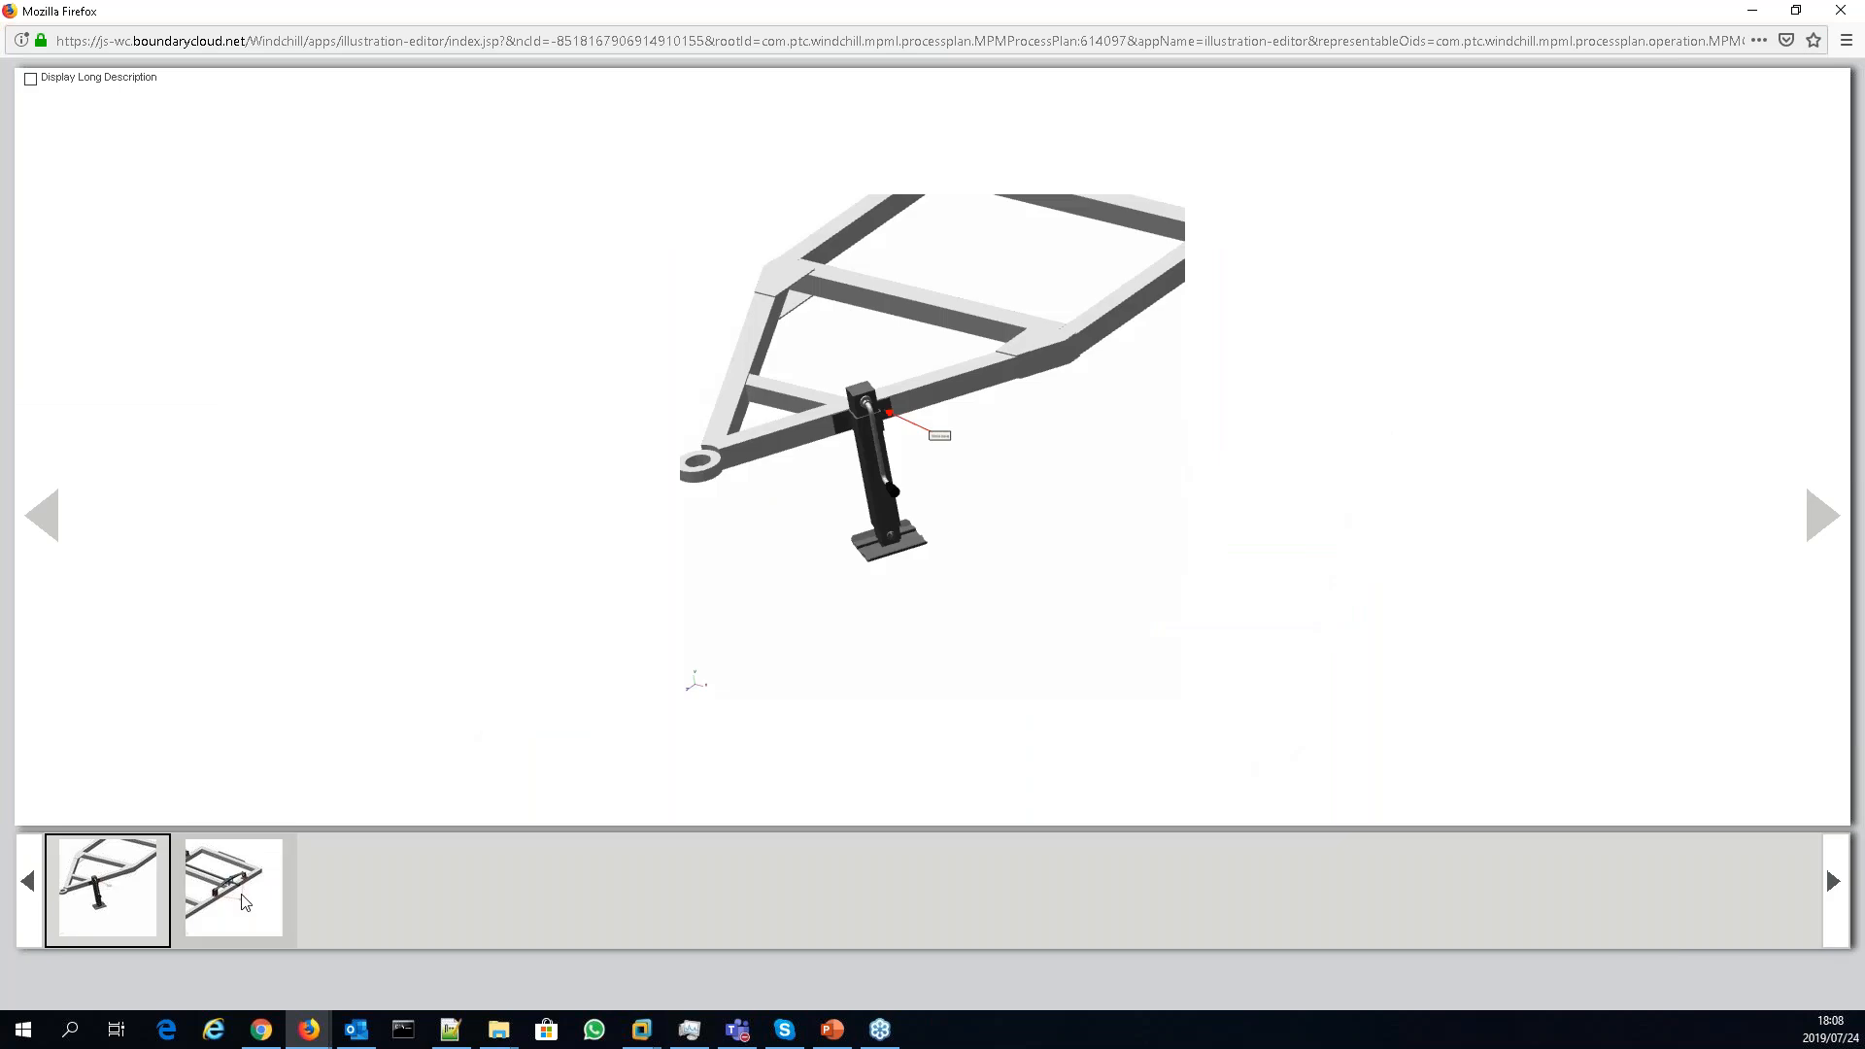
click(245, 902)
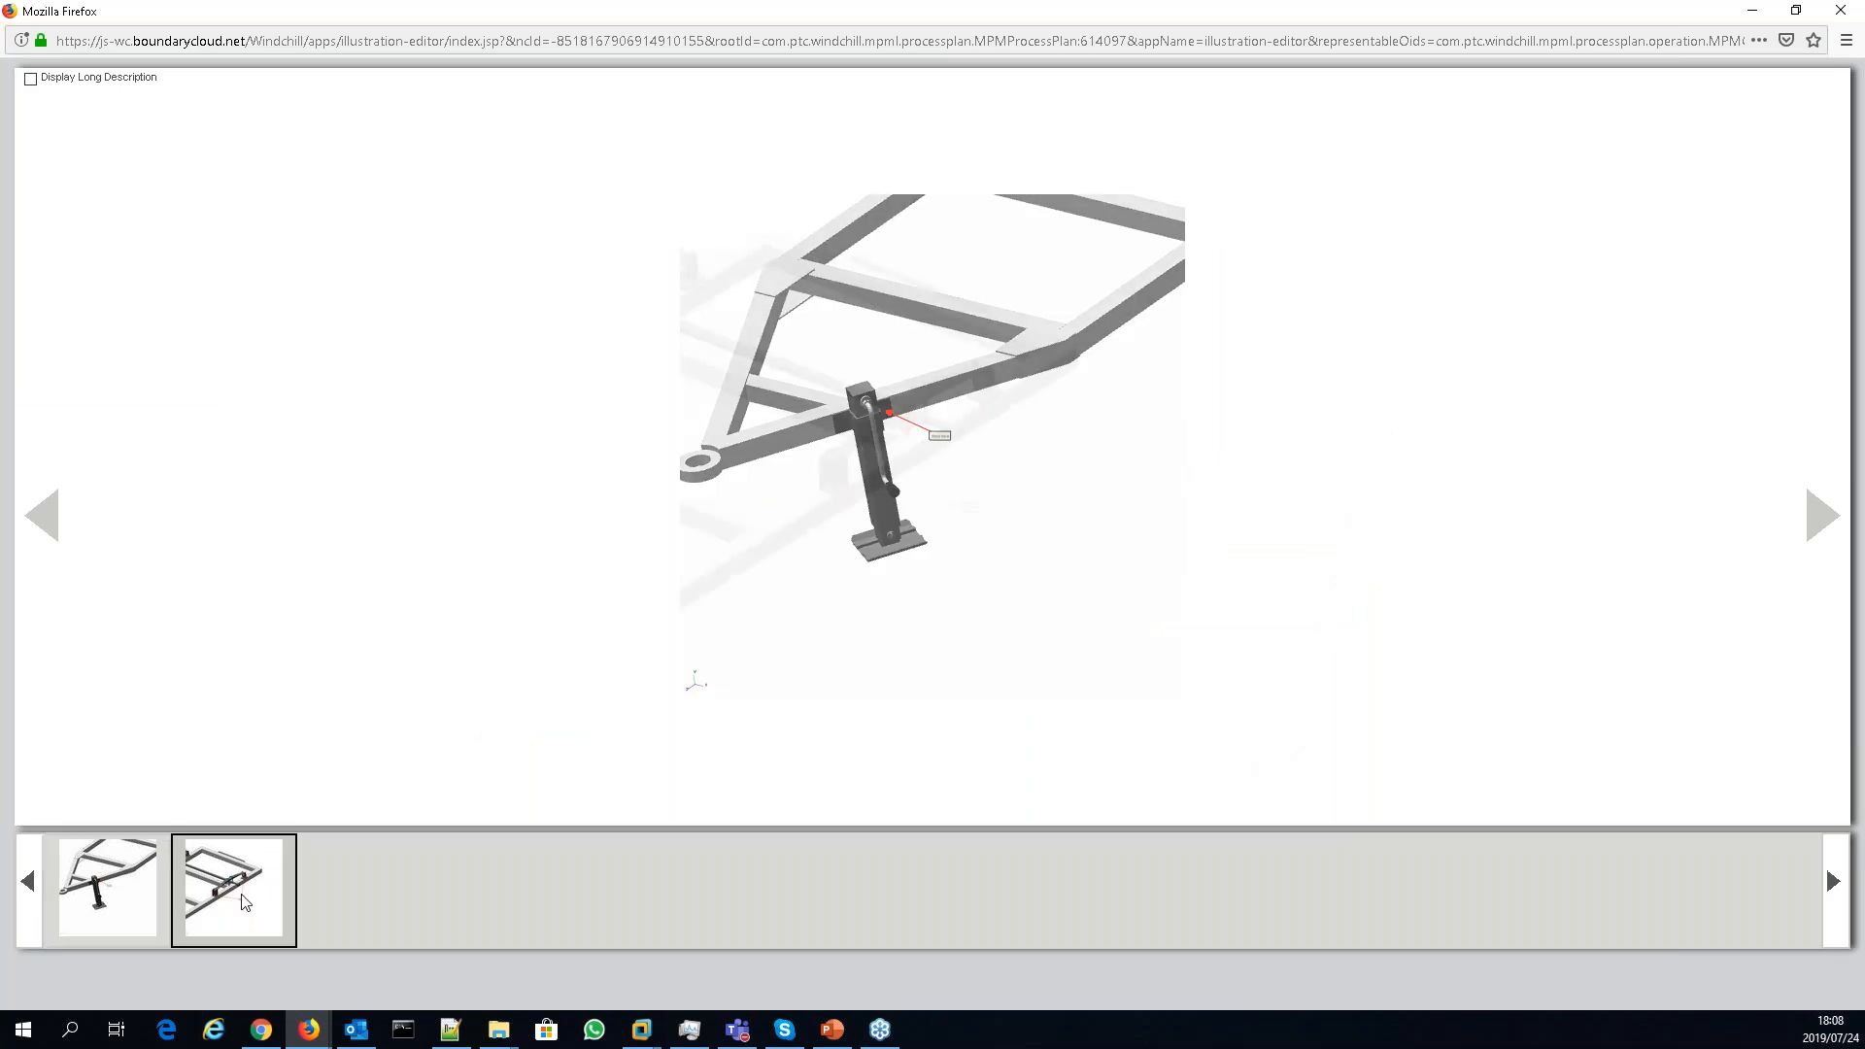
click(110, 906)
click(1852, 14)
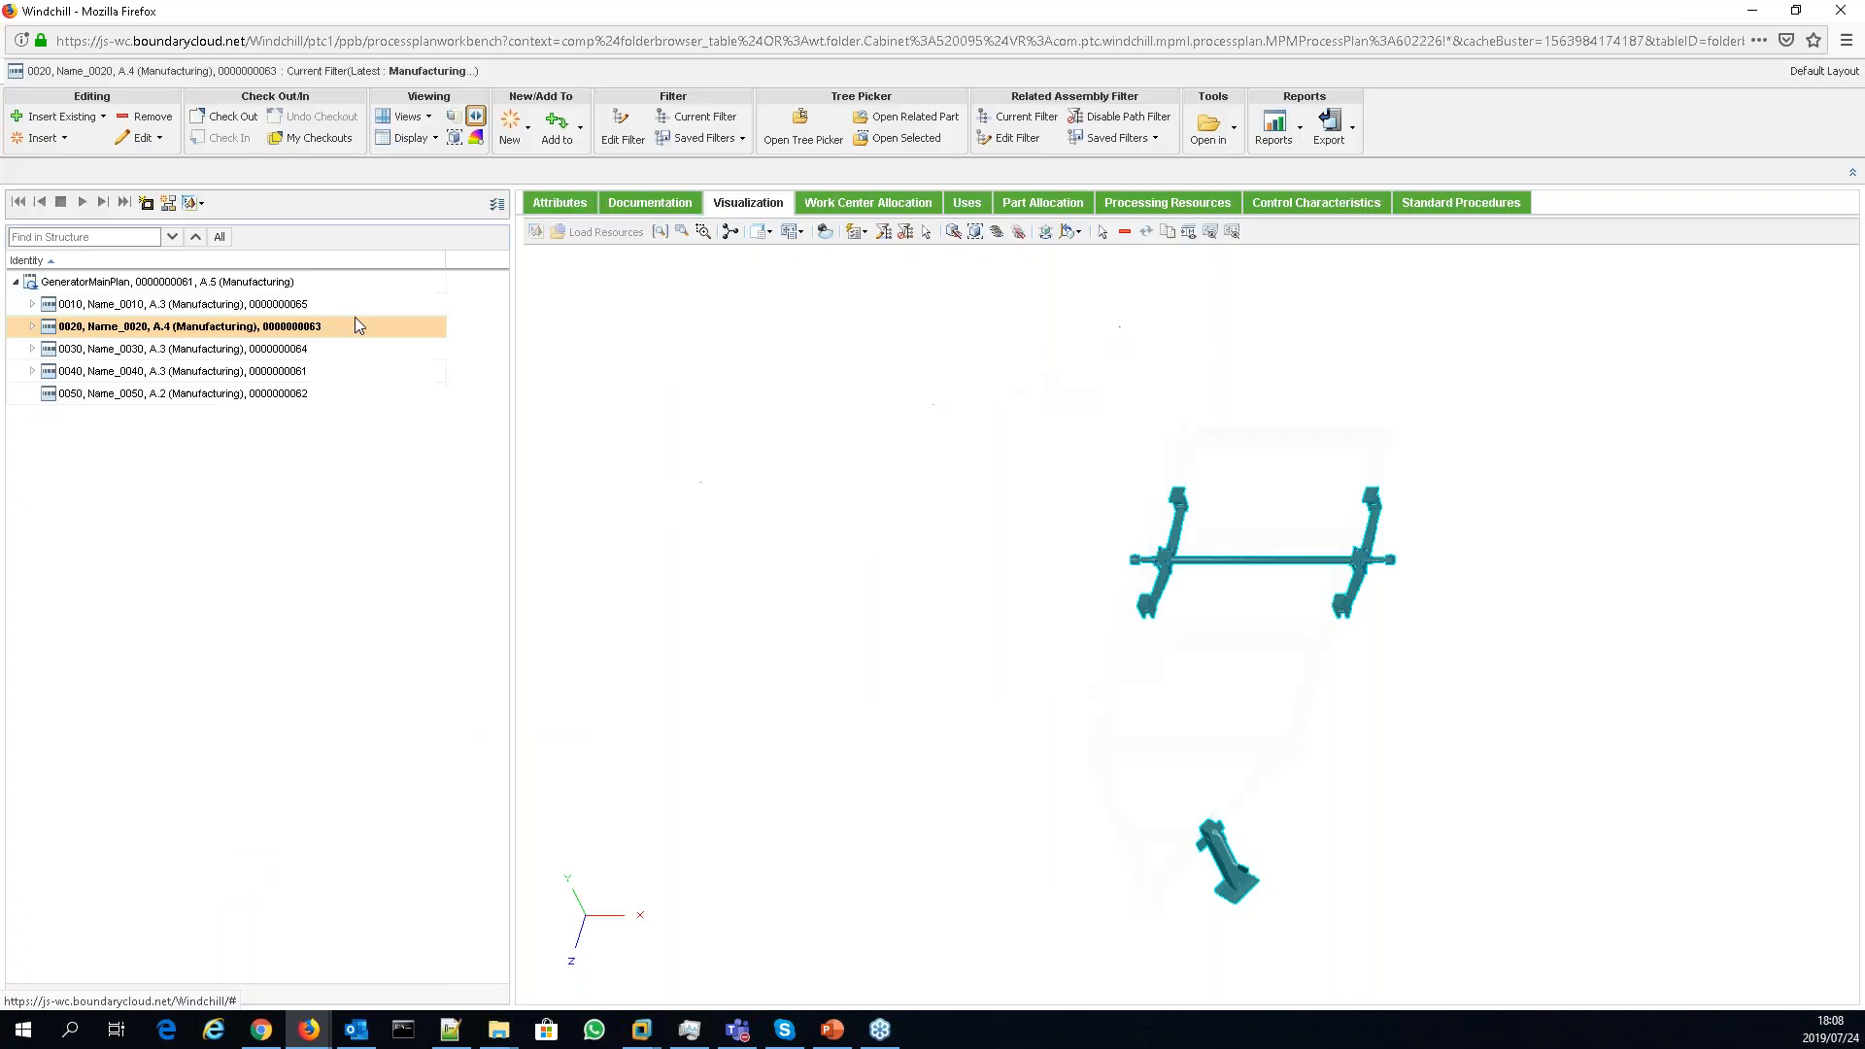
- Examine the parts of operation 0030 and the annotated illustration in its work instruction representations
click(282, 348)
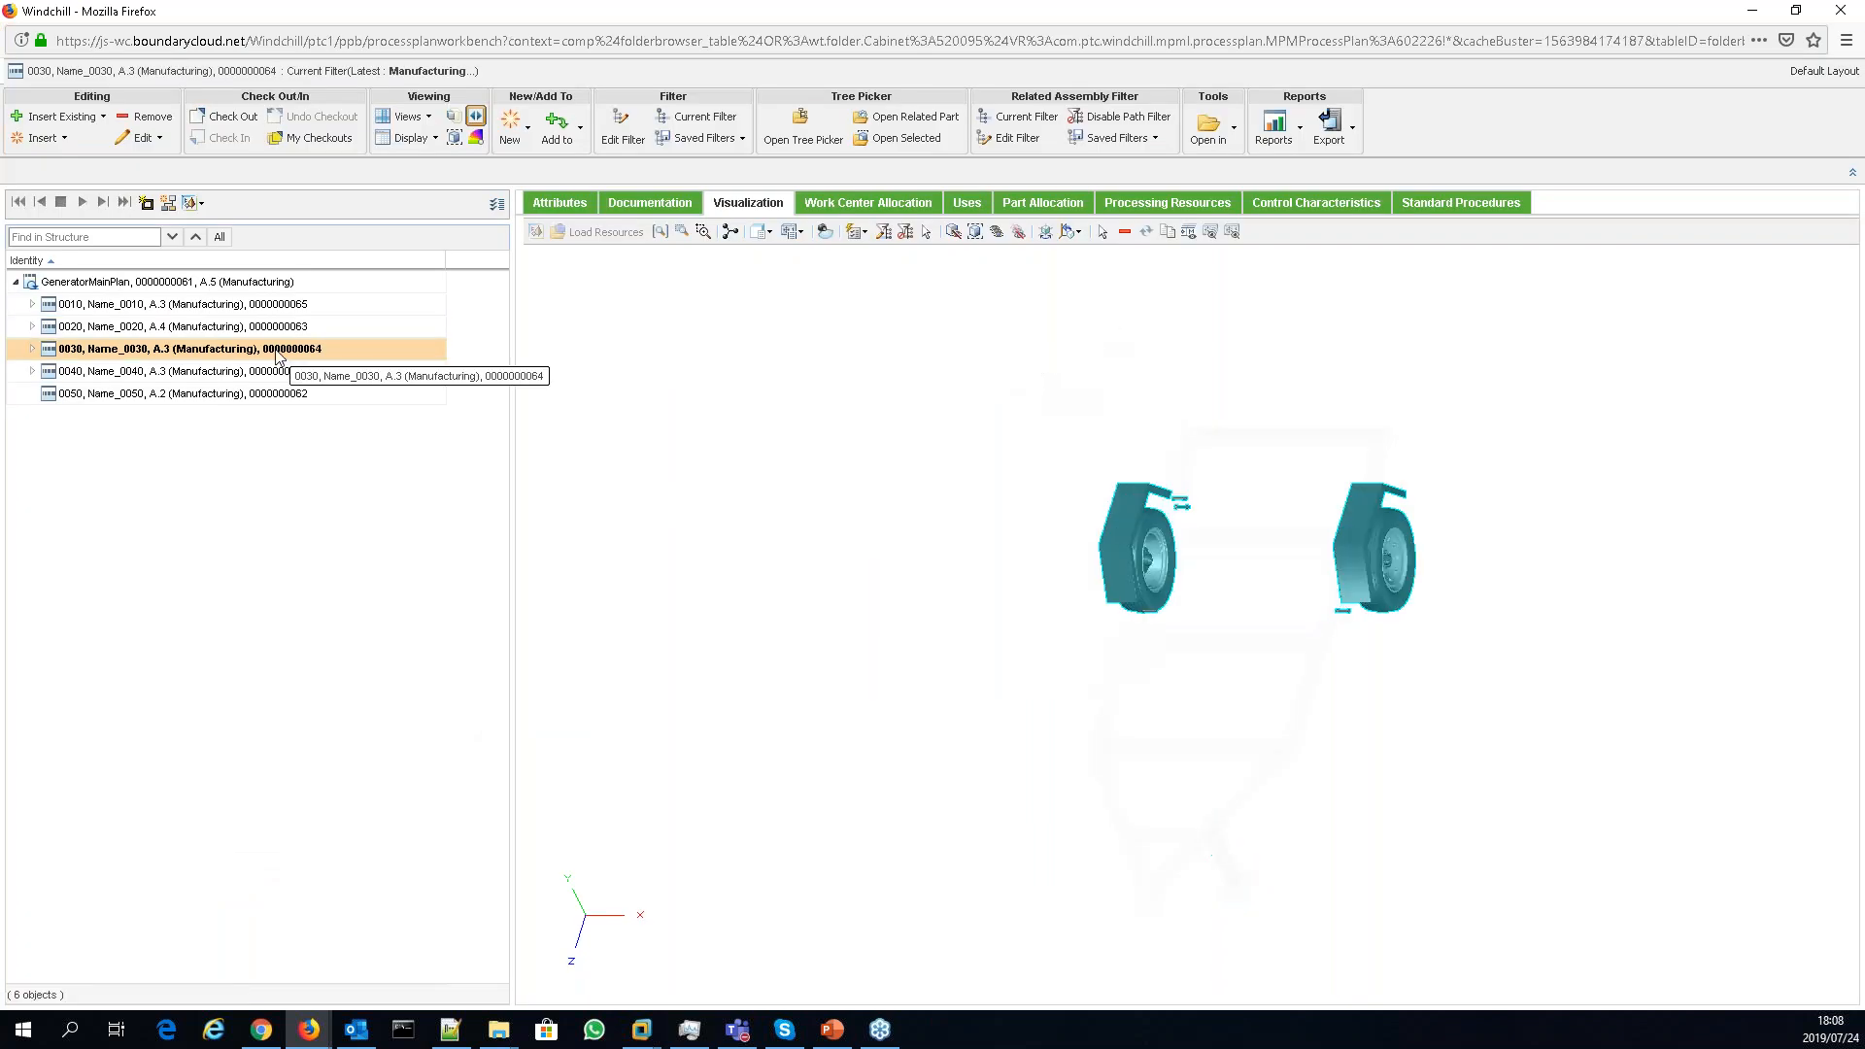
right_click(277, 348)
mouse_move(389, 705)
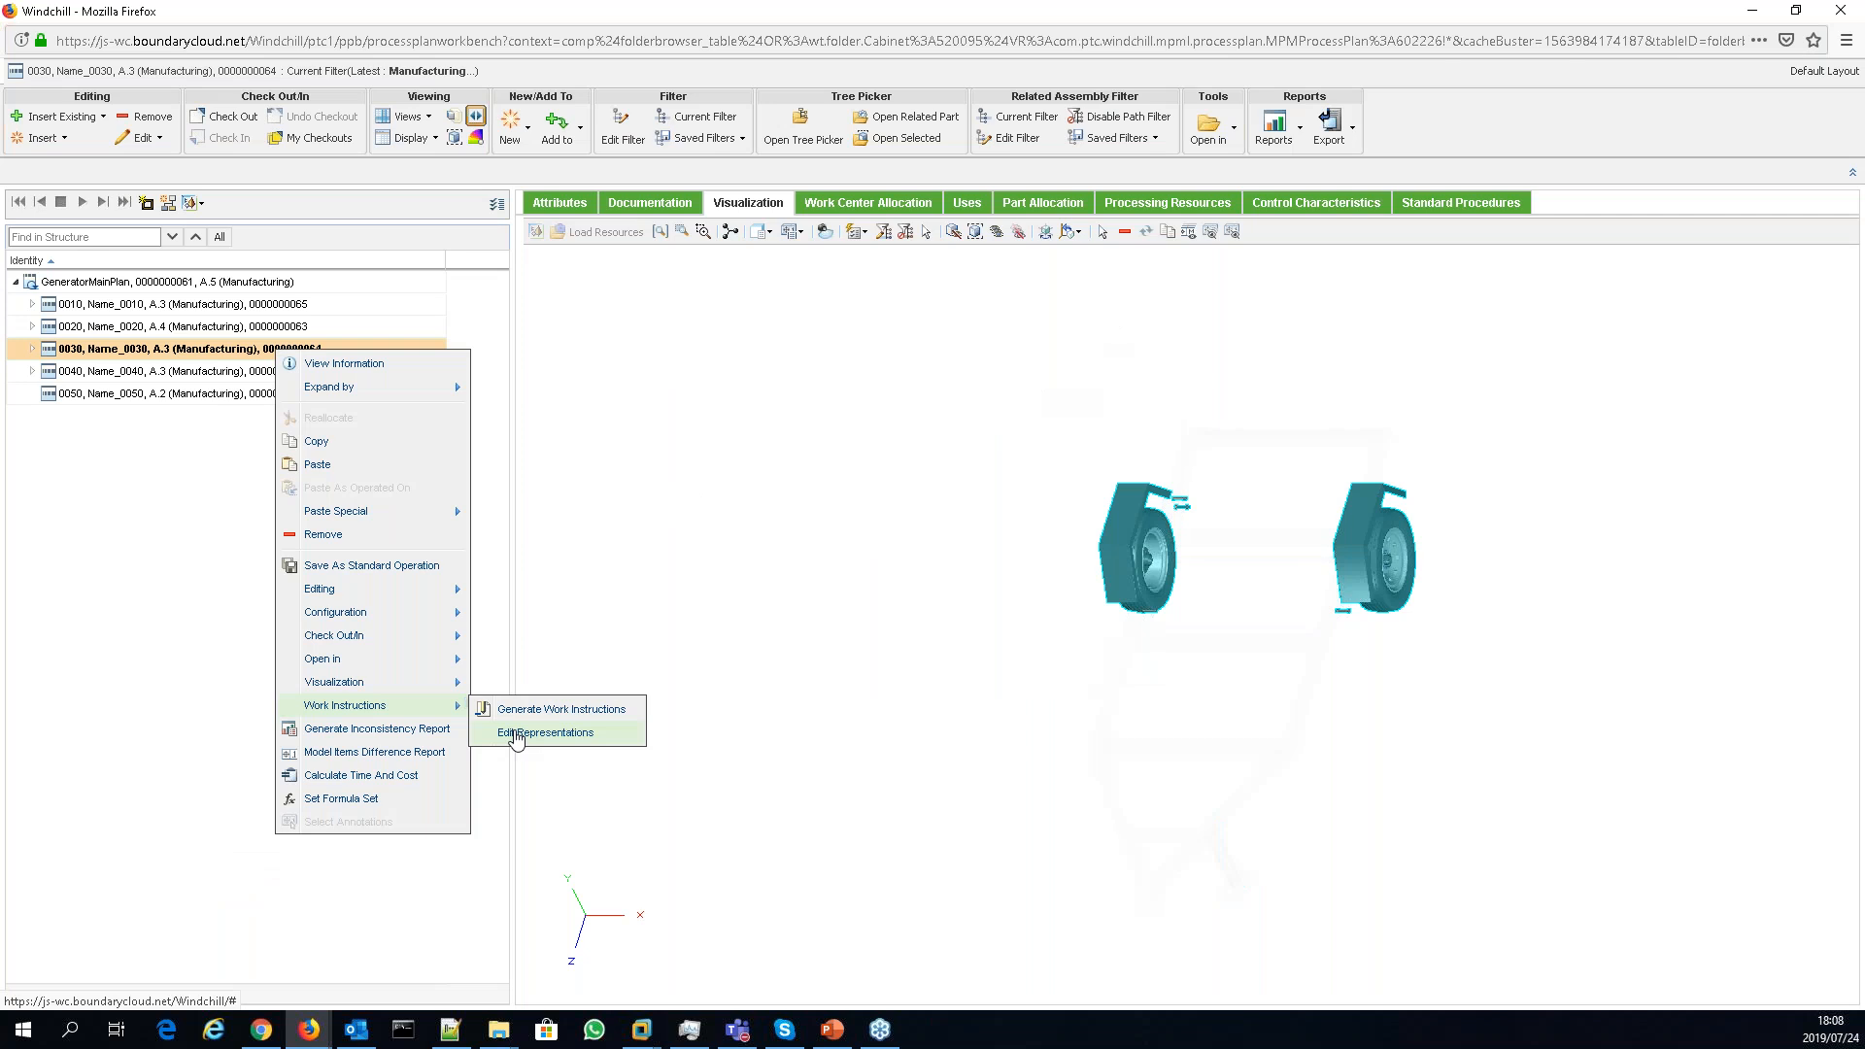
click(516, 733)
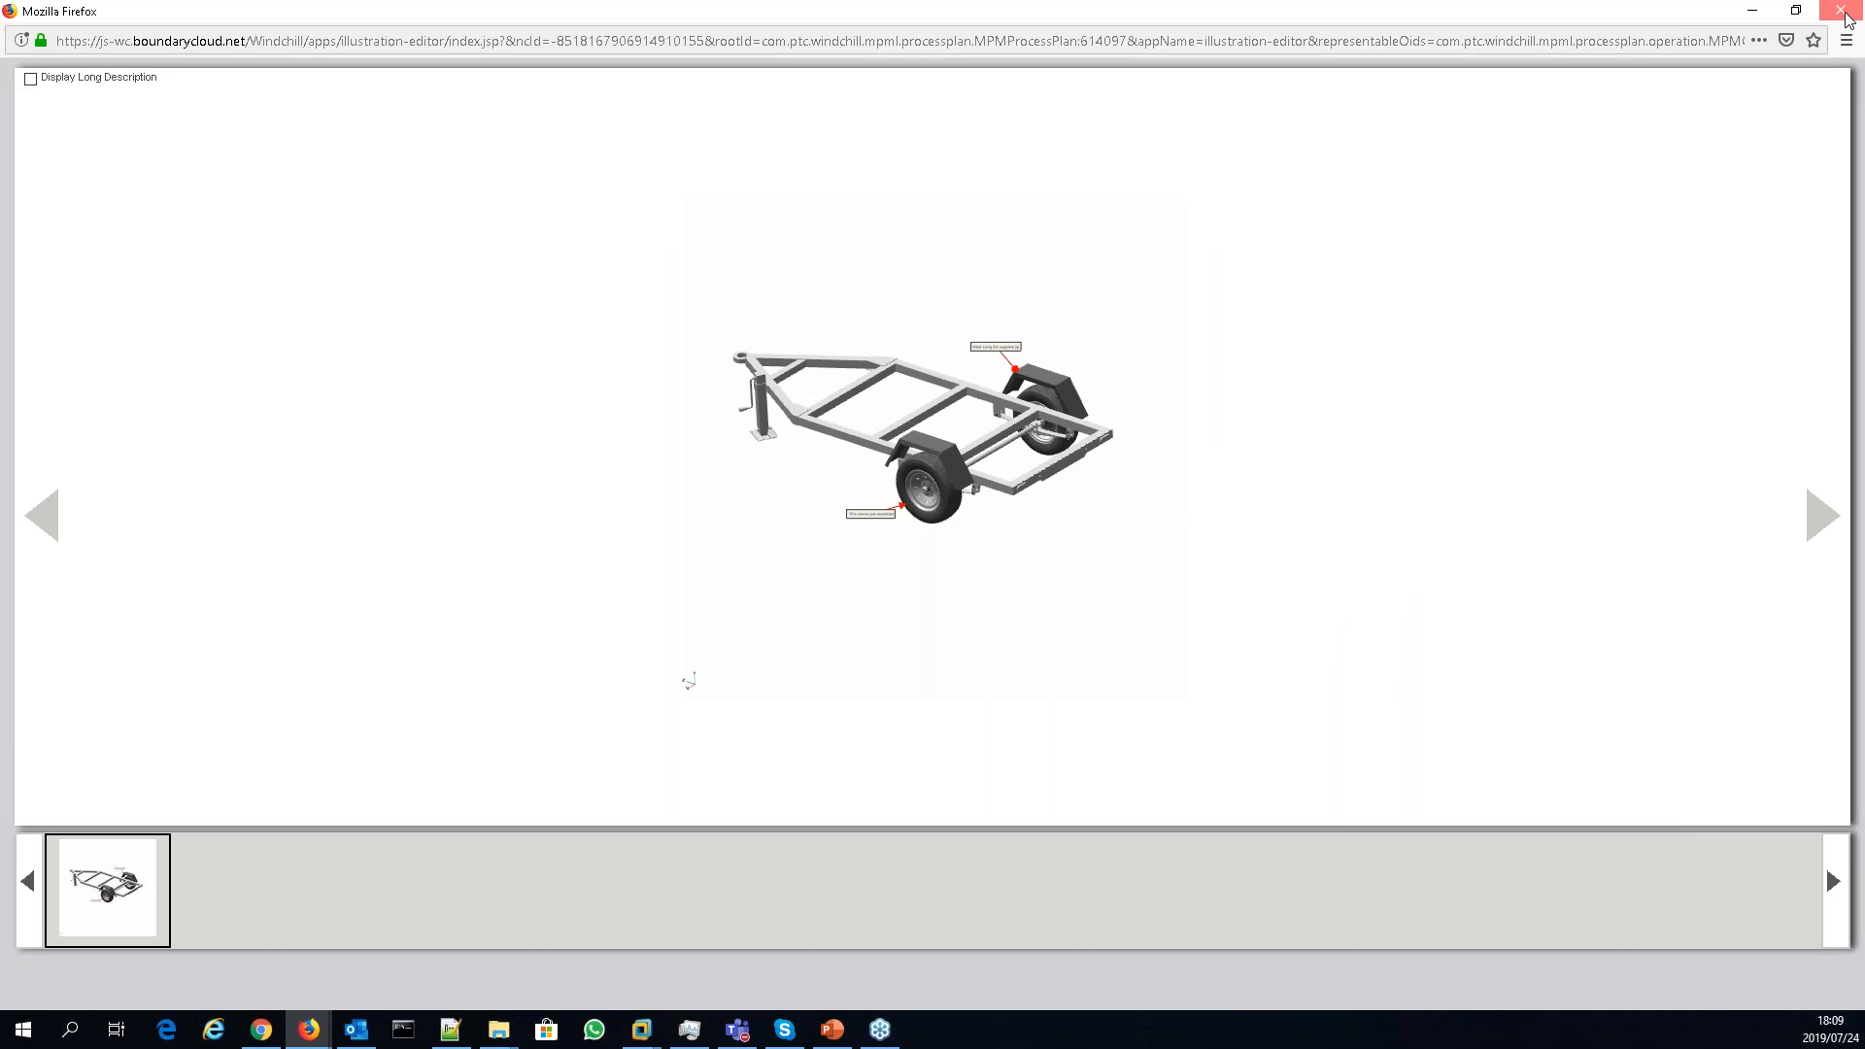
click(1843, 11)
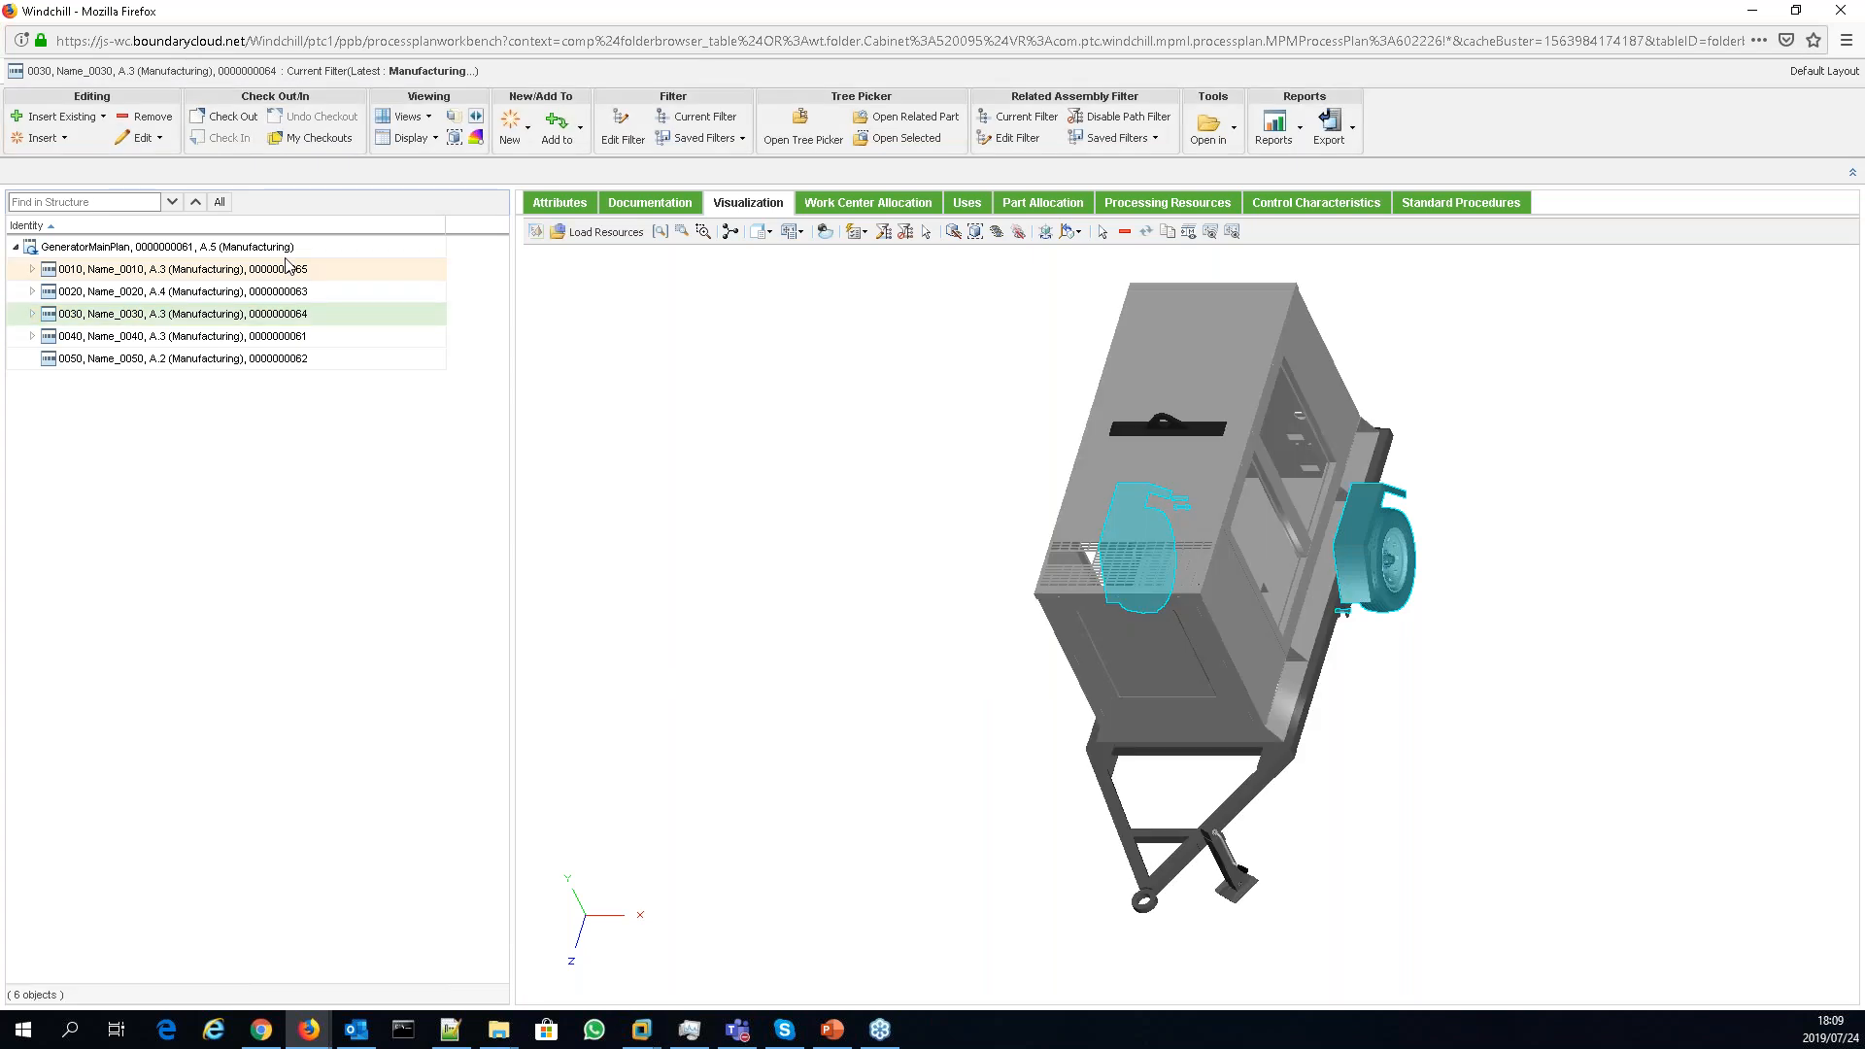
- Generate the work instructions for the whole GeneratorMainPlan process plan
right_click(288, 250)
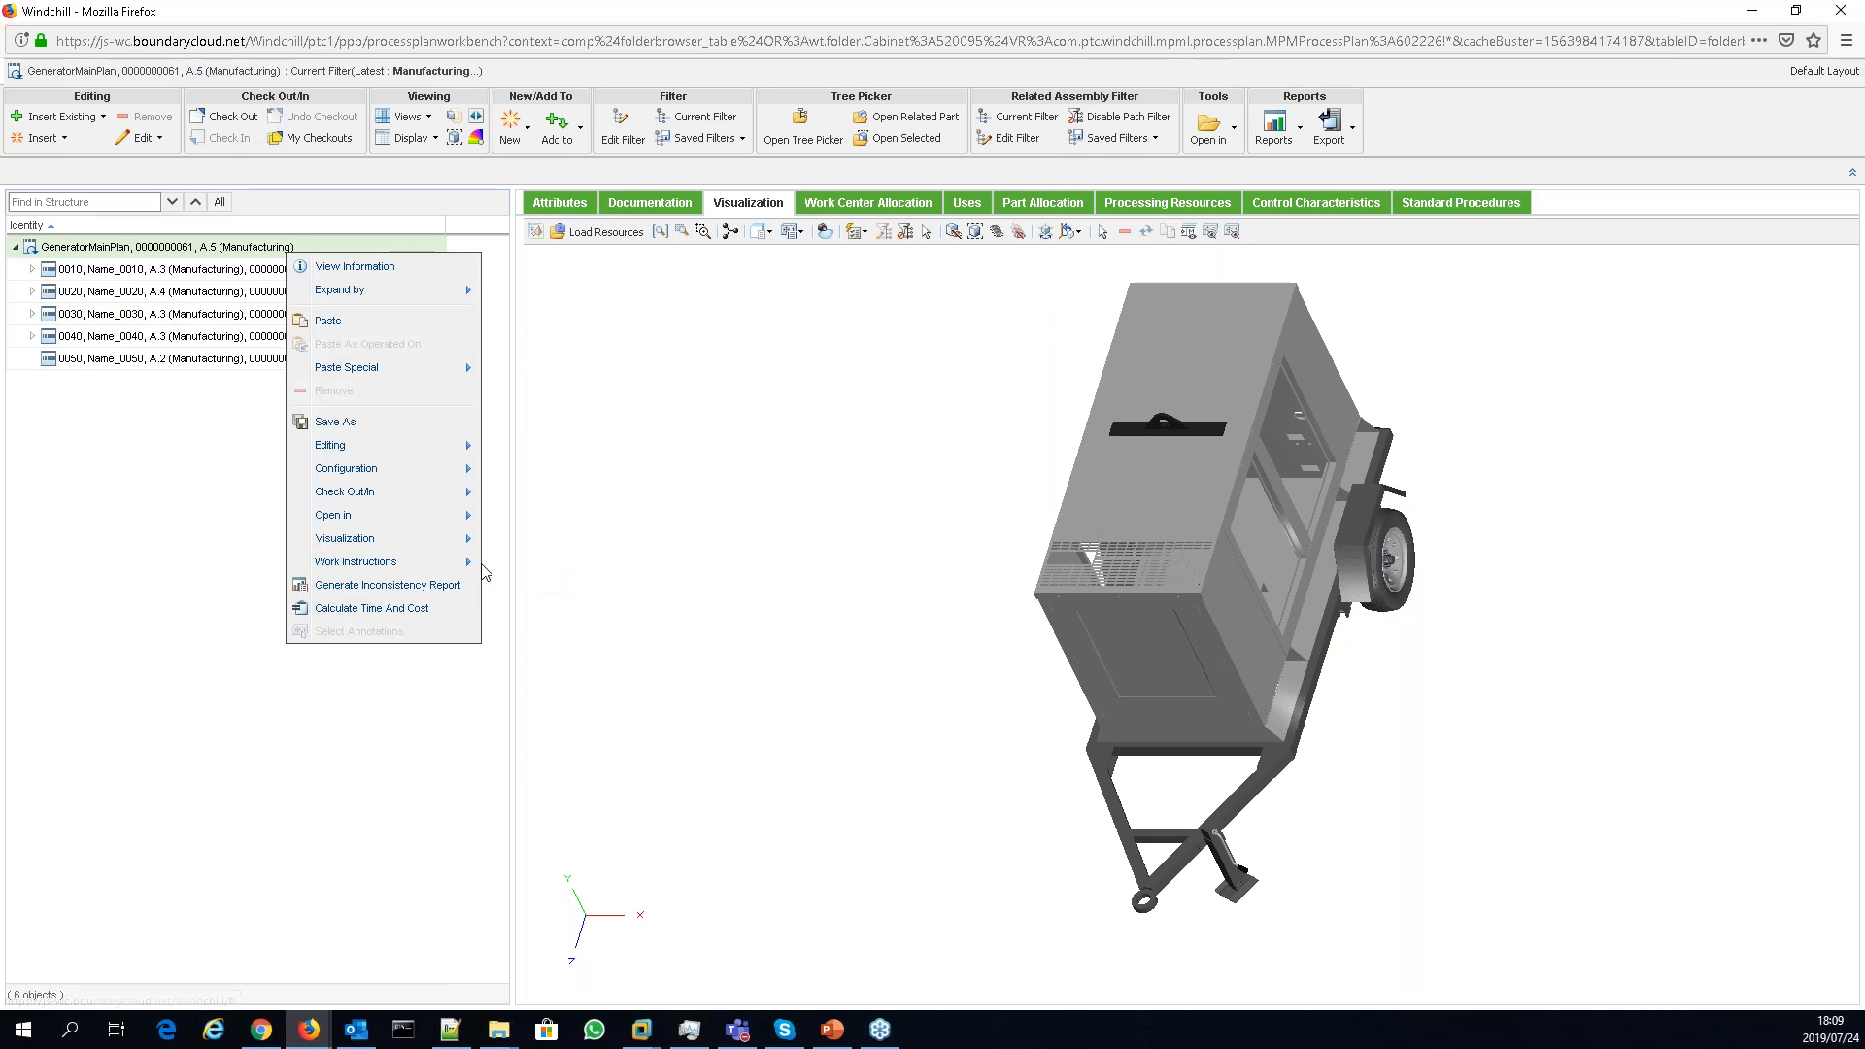
mouse_move(472, 563)
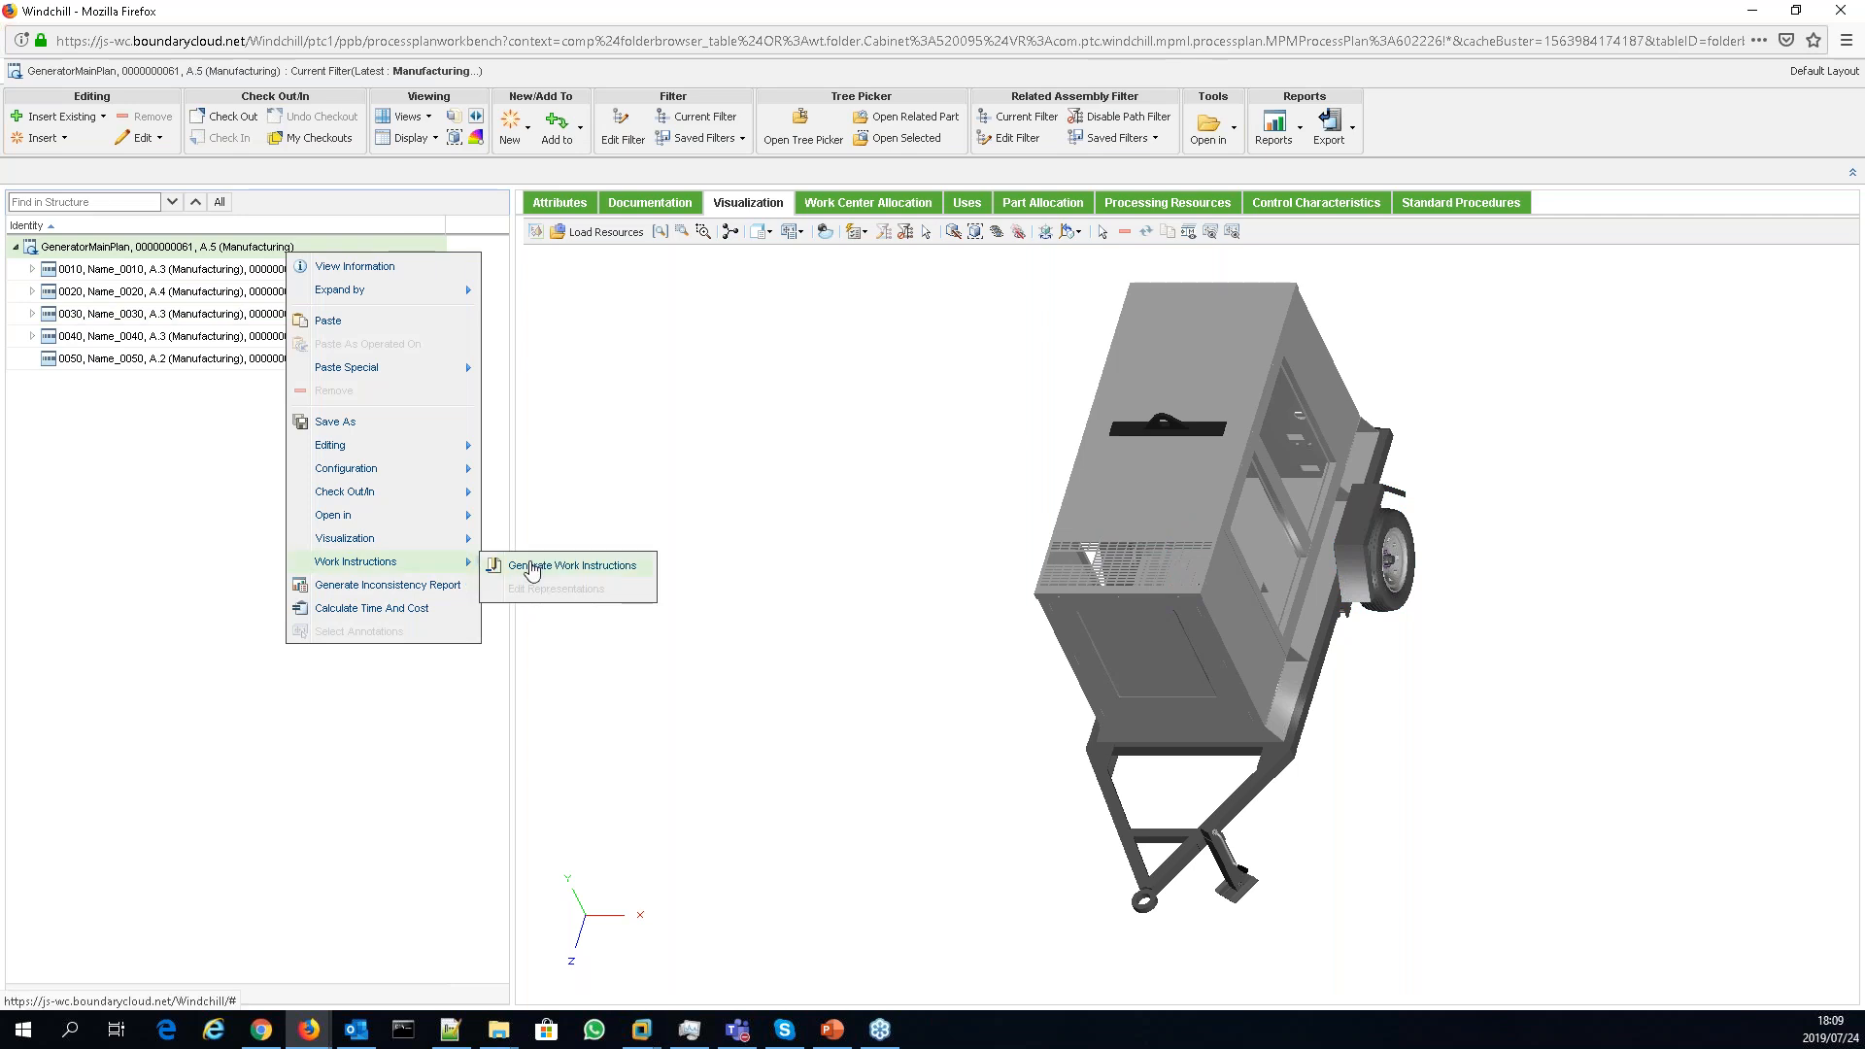
click(532, 567)
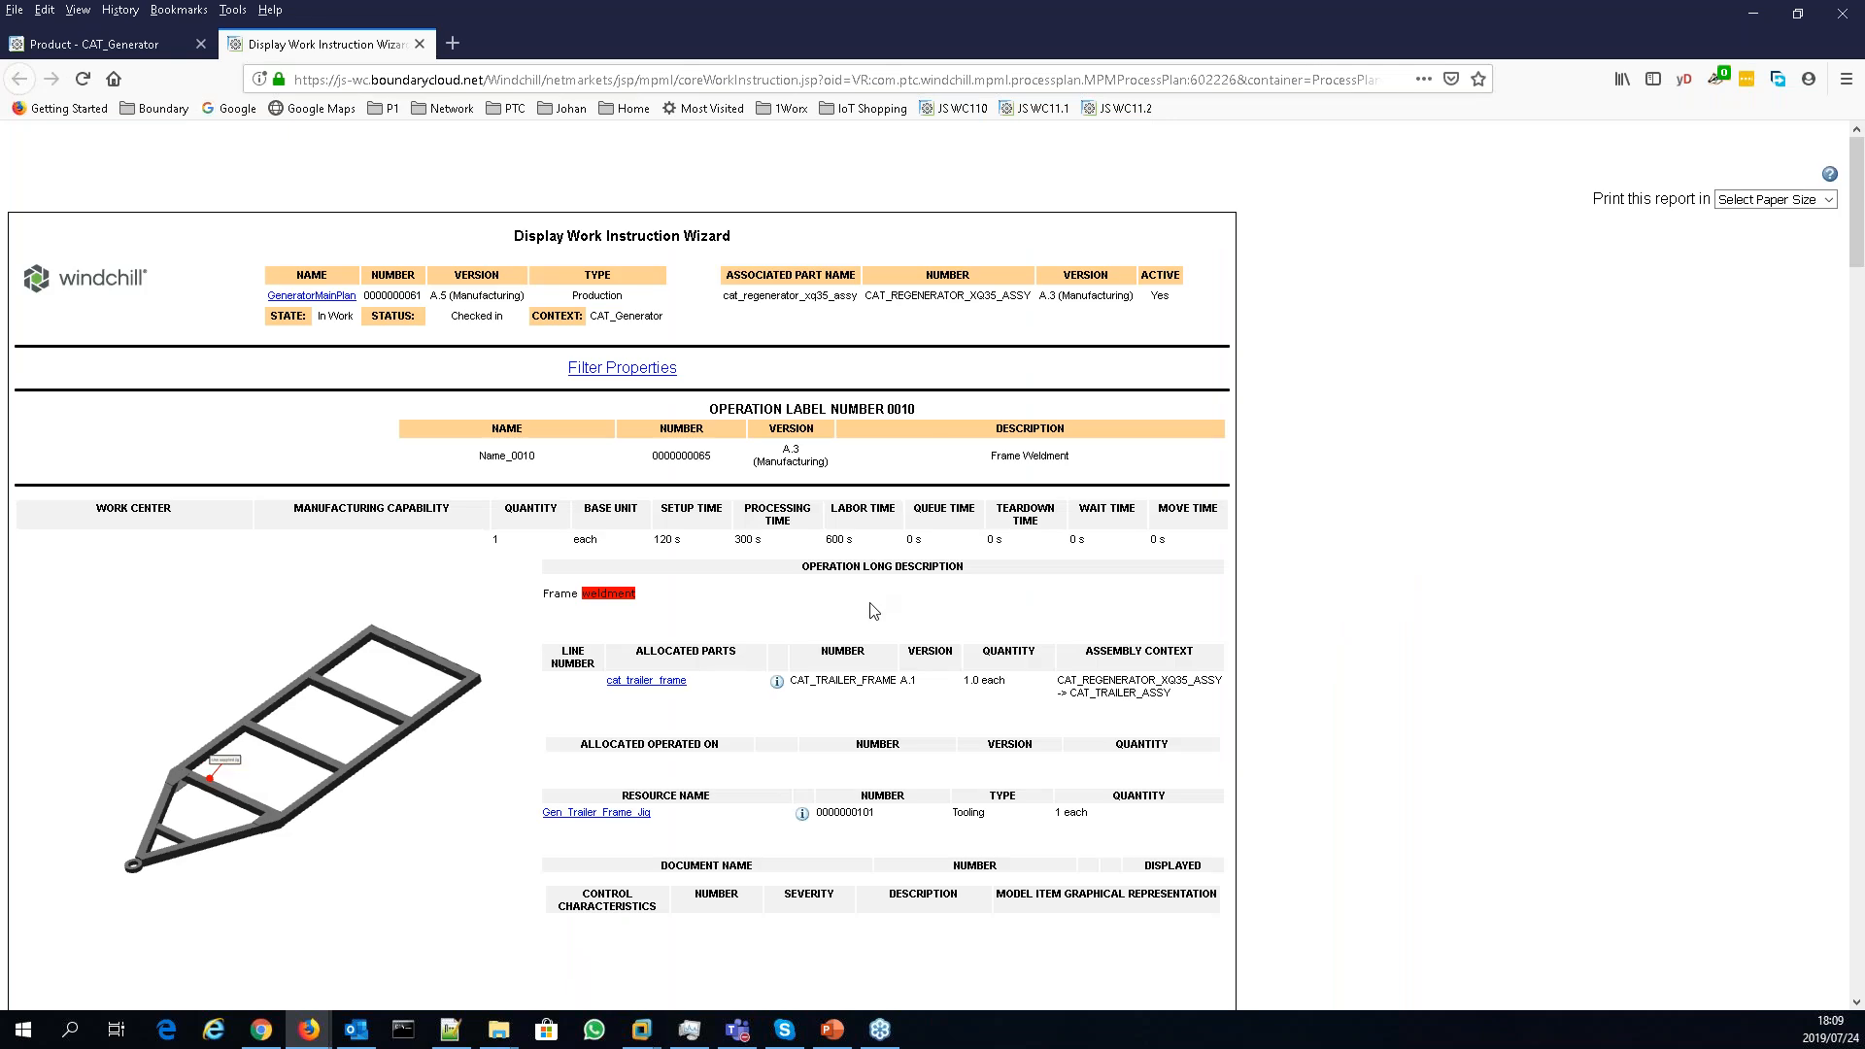
- Review the illustrations, times, allocated parts and resources for operations 0010 to 0040 in the work instruction report
scroll(874, 610, down, 1)
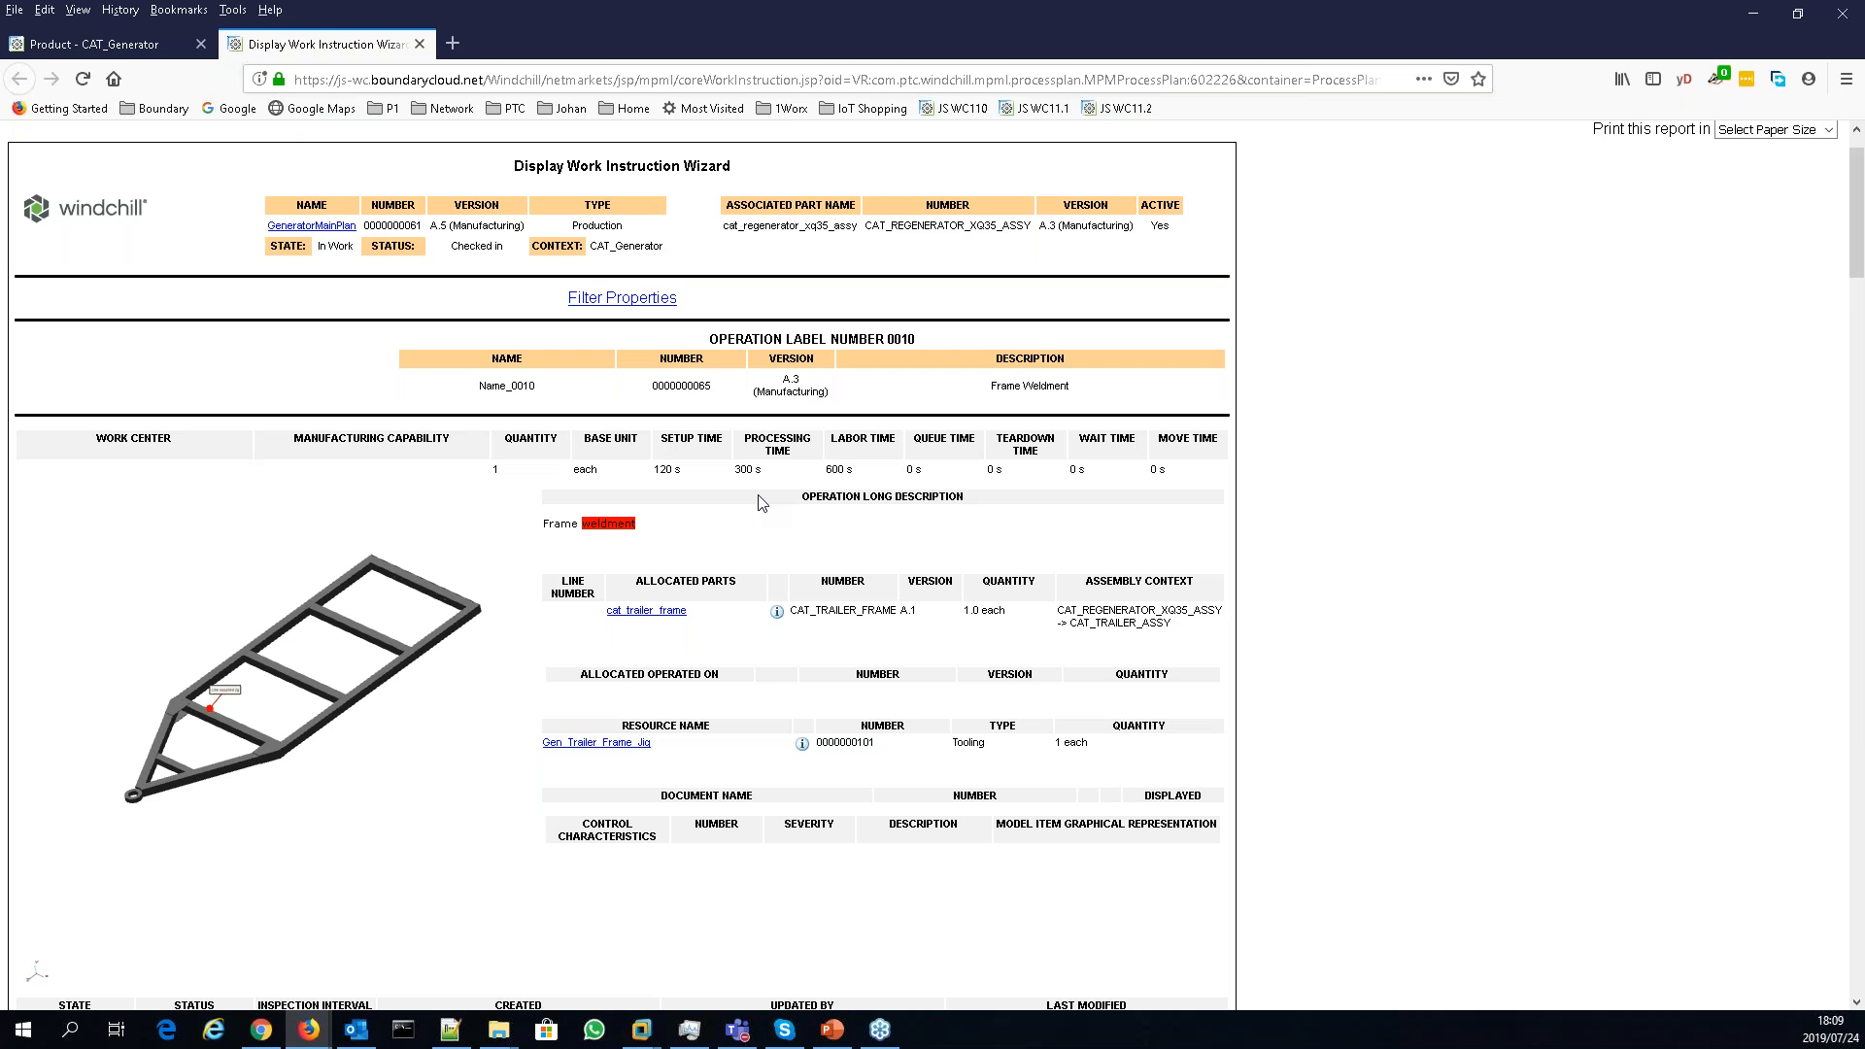
scroll(760, 502, down, 8)
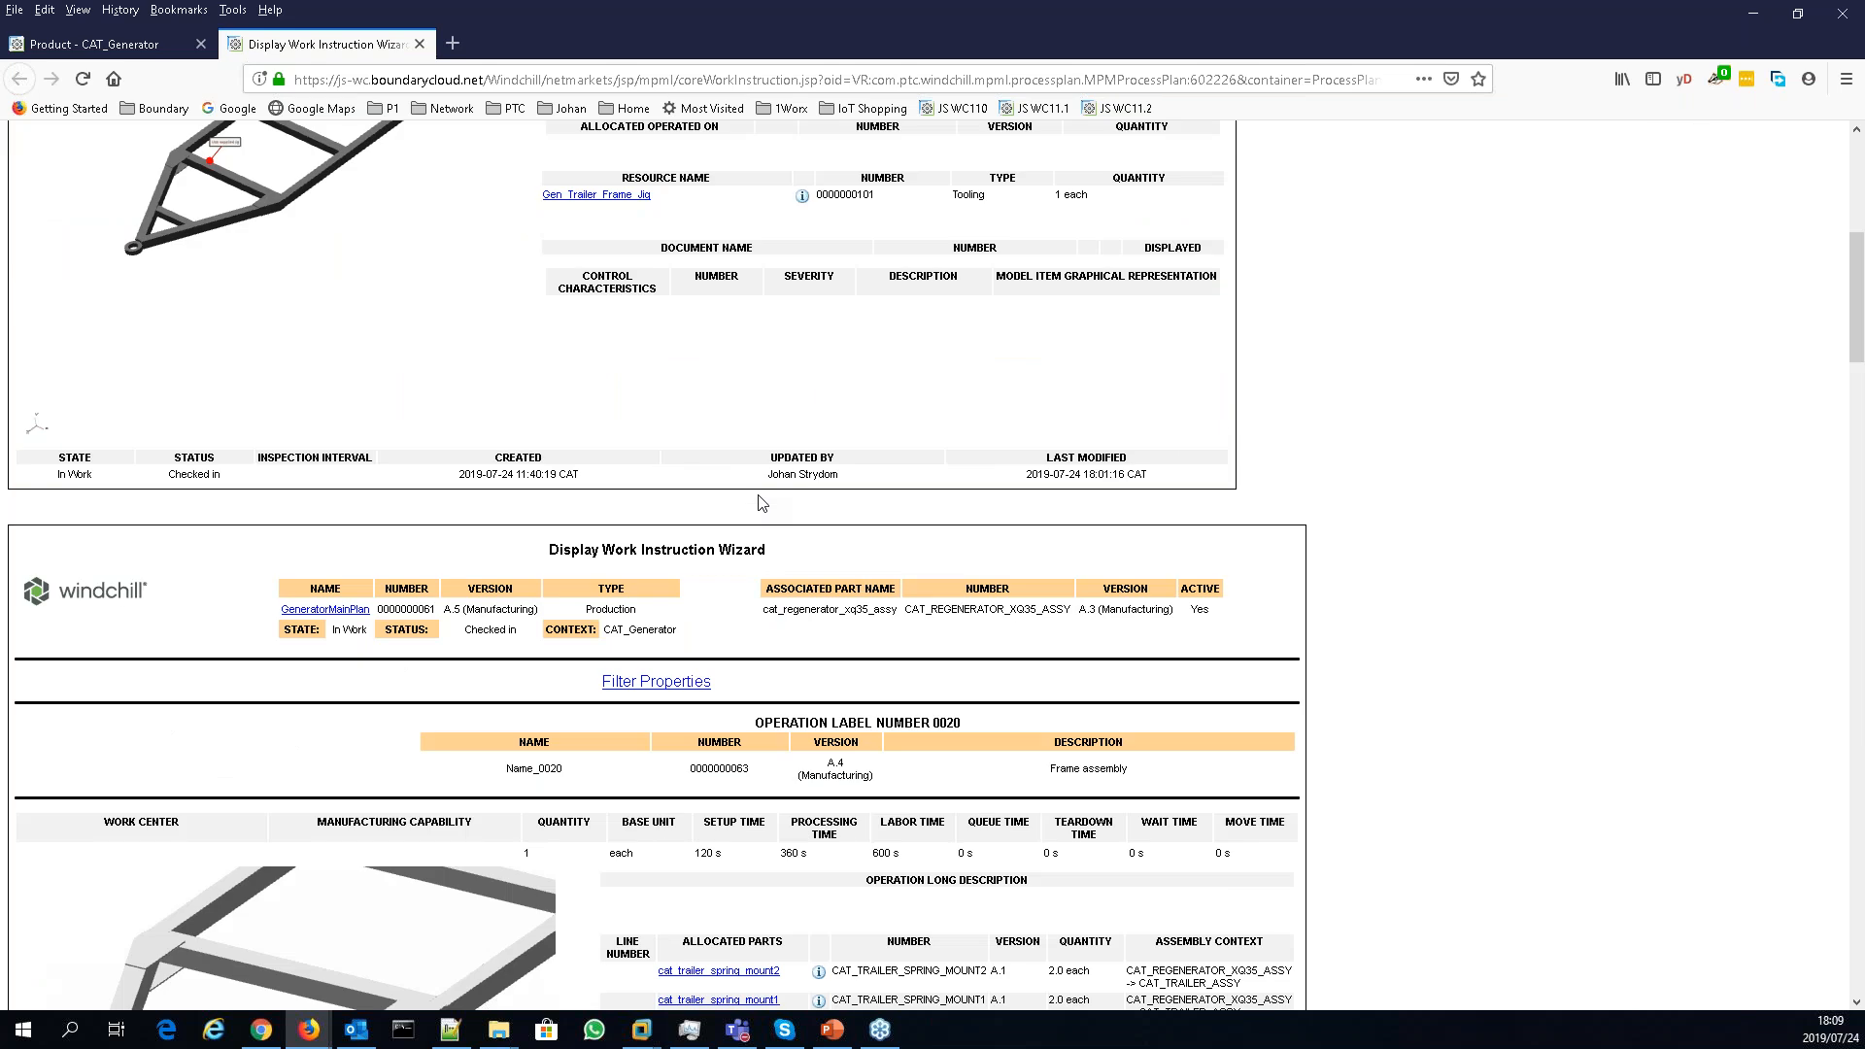
scroll(899, 481, down, 20)
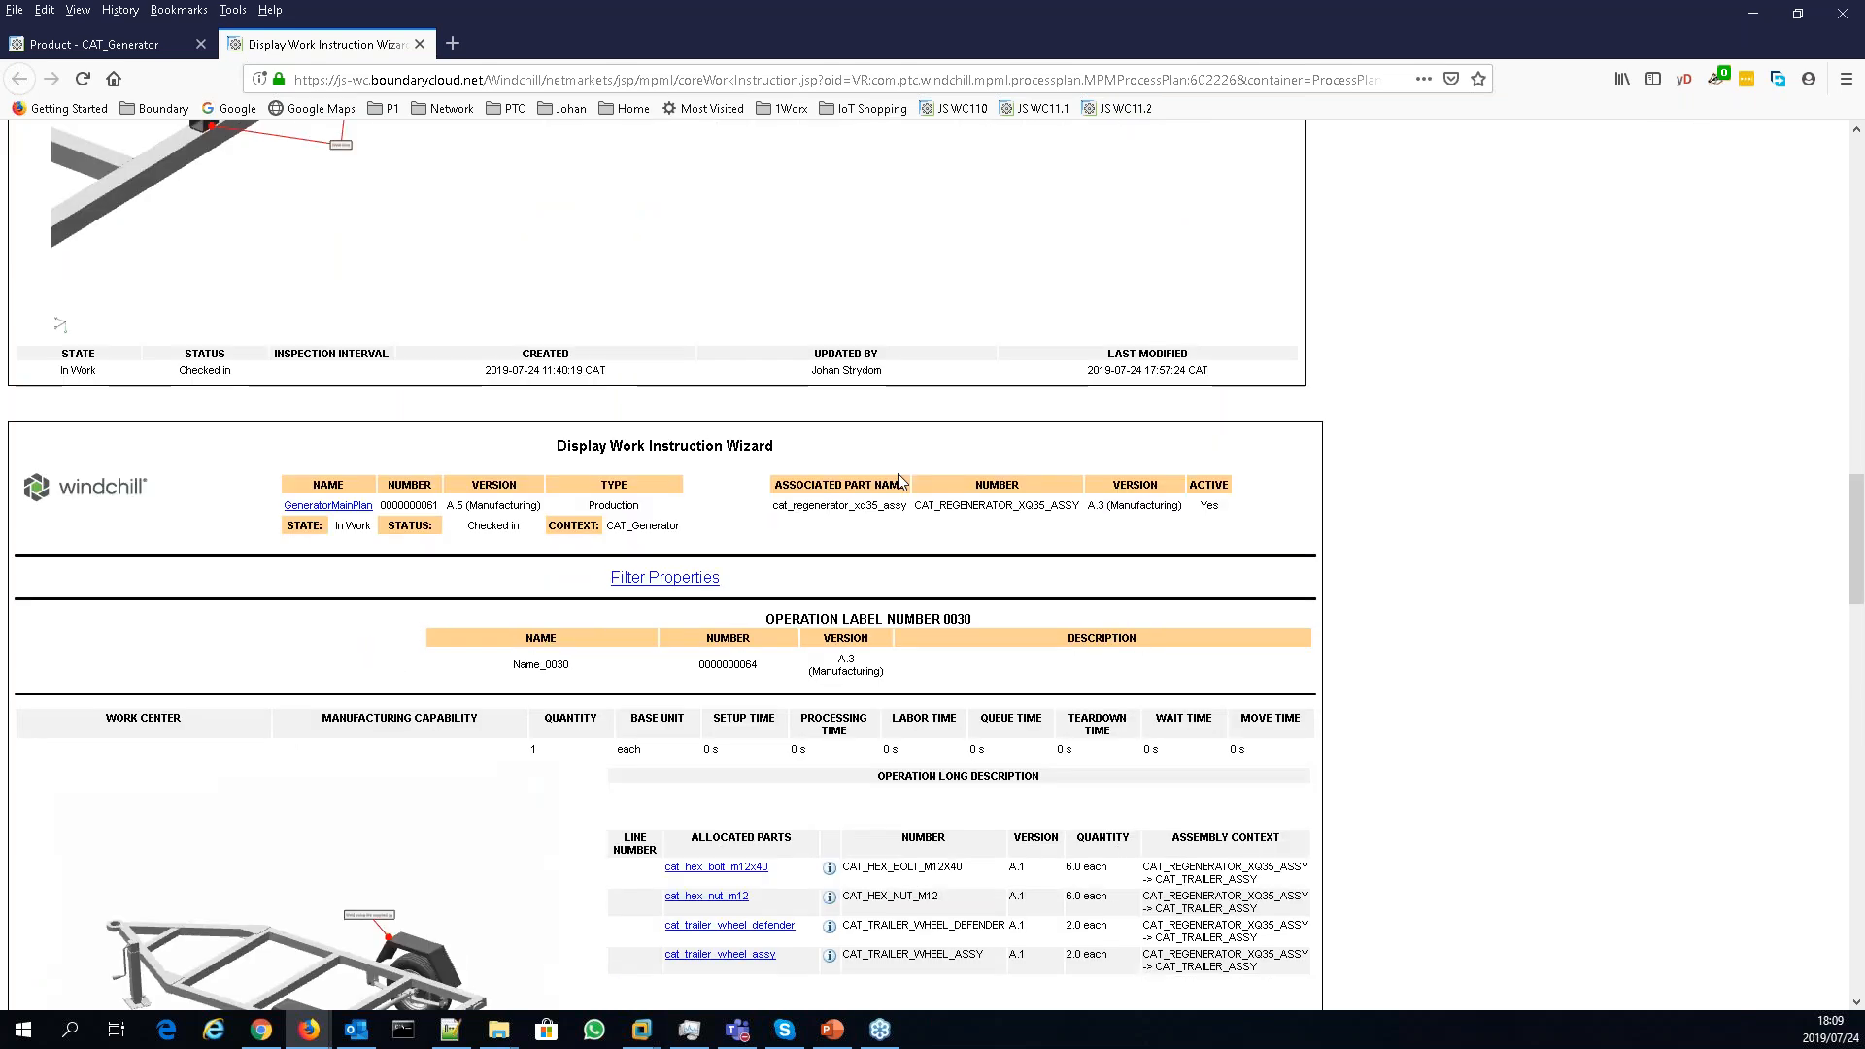
scroll(898, 481, down, 6)
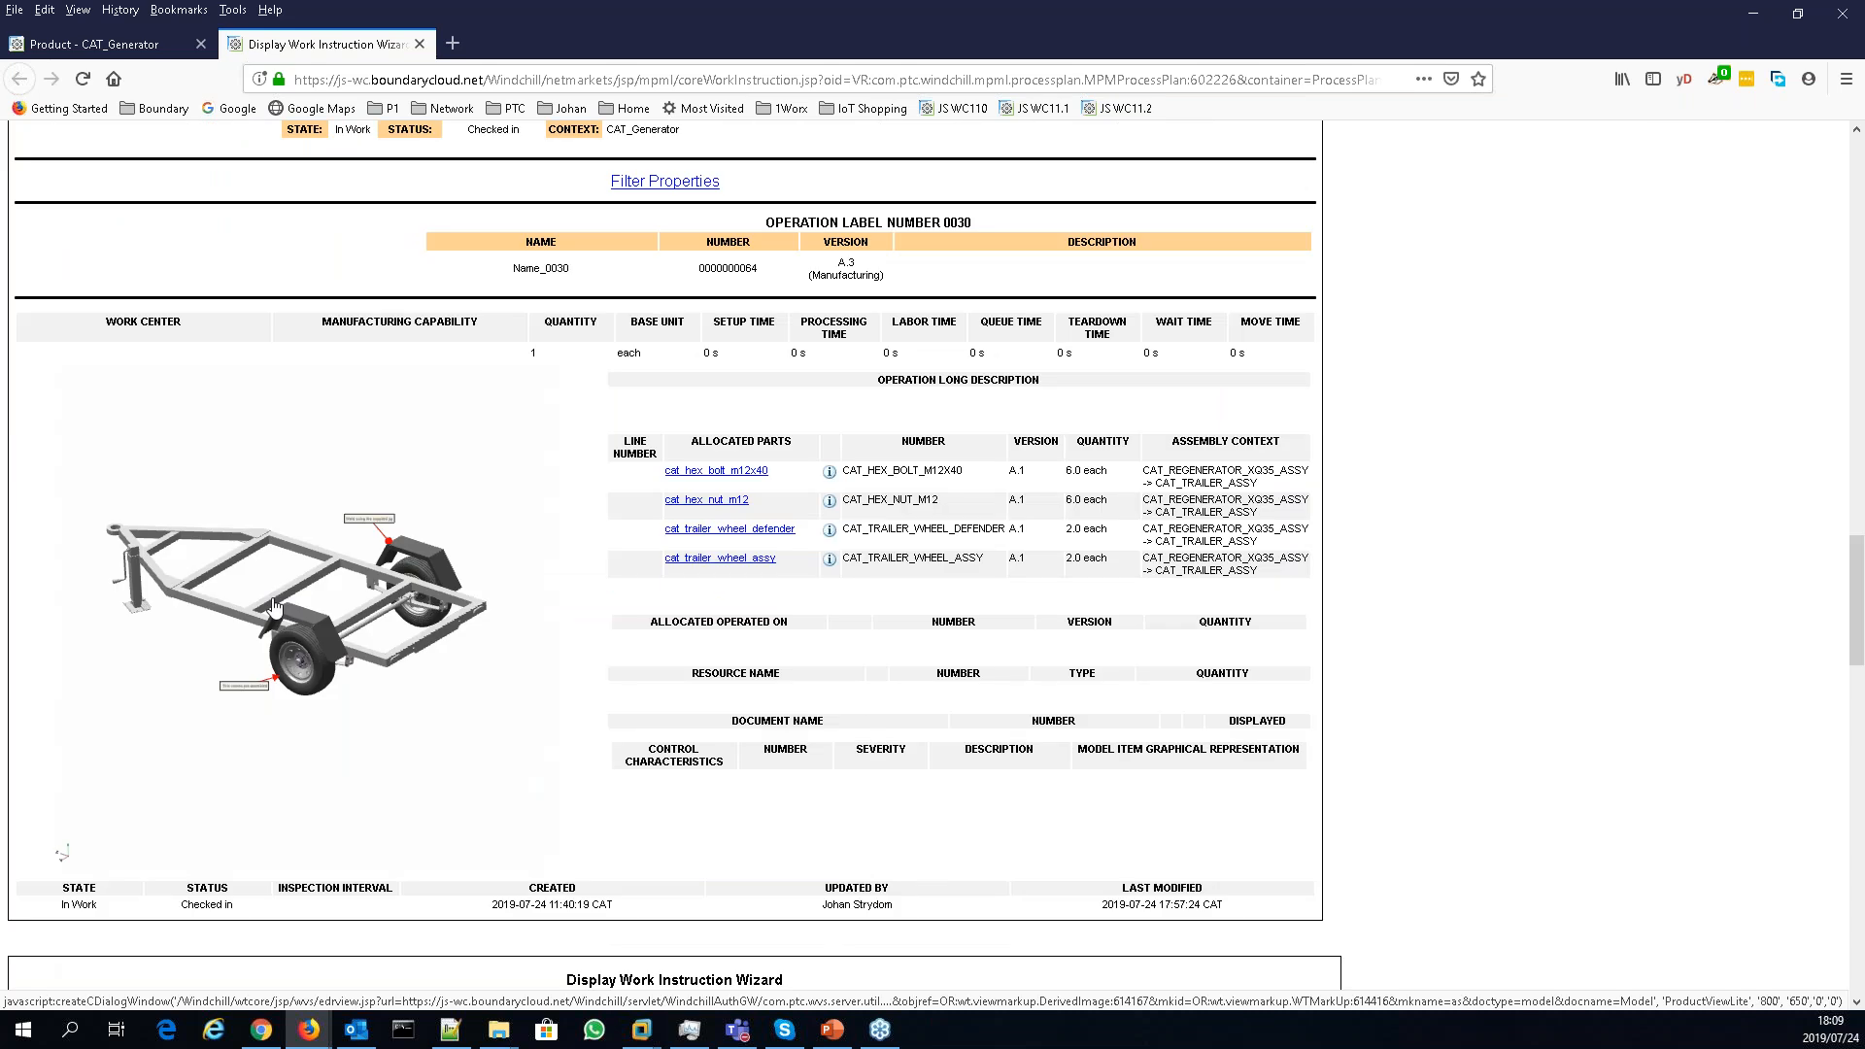
scroll(982, 472, down, 8)
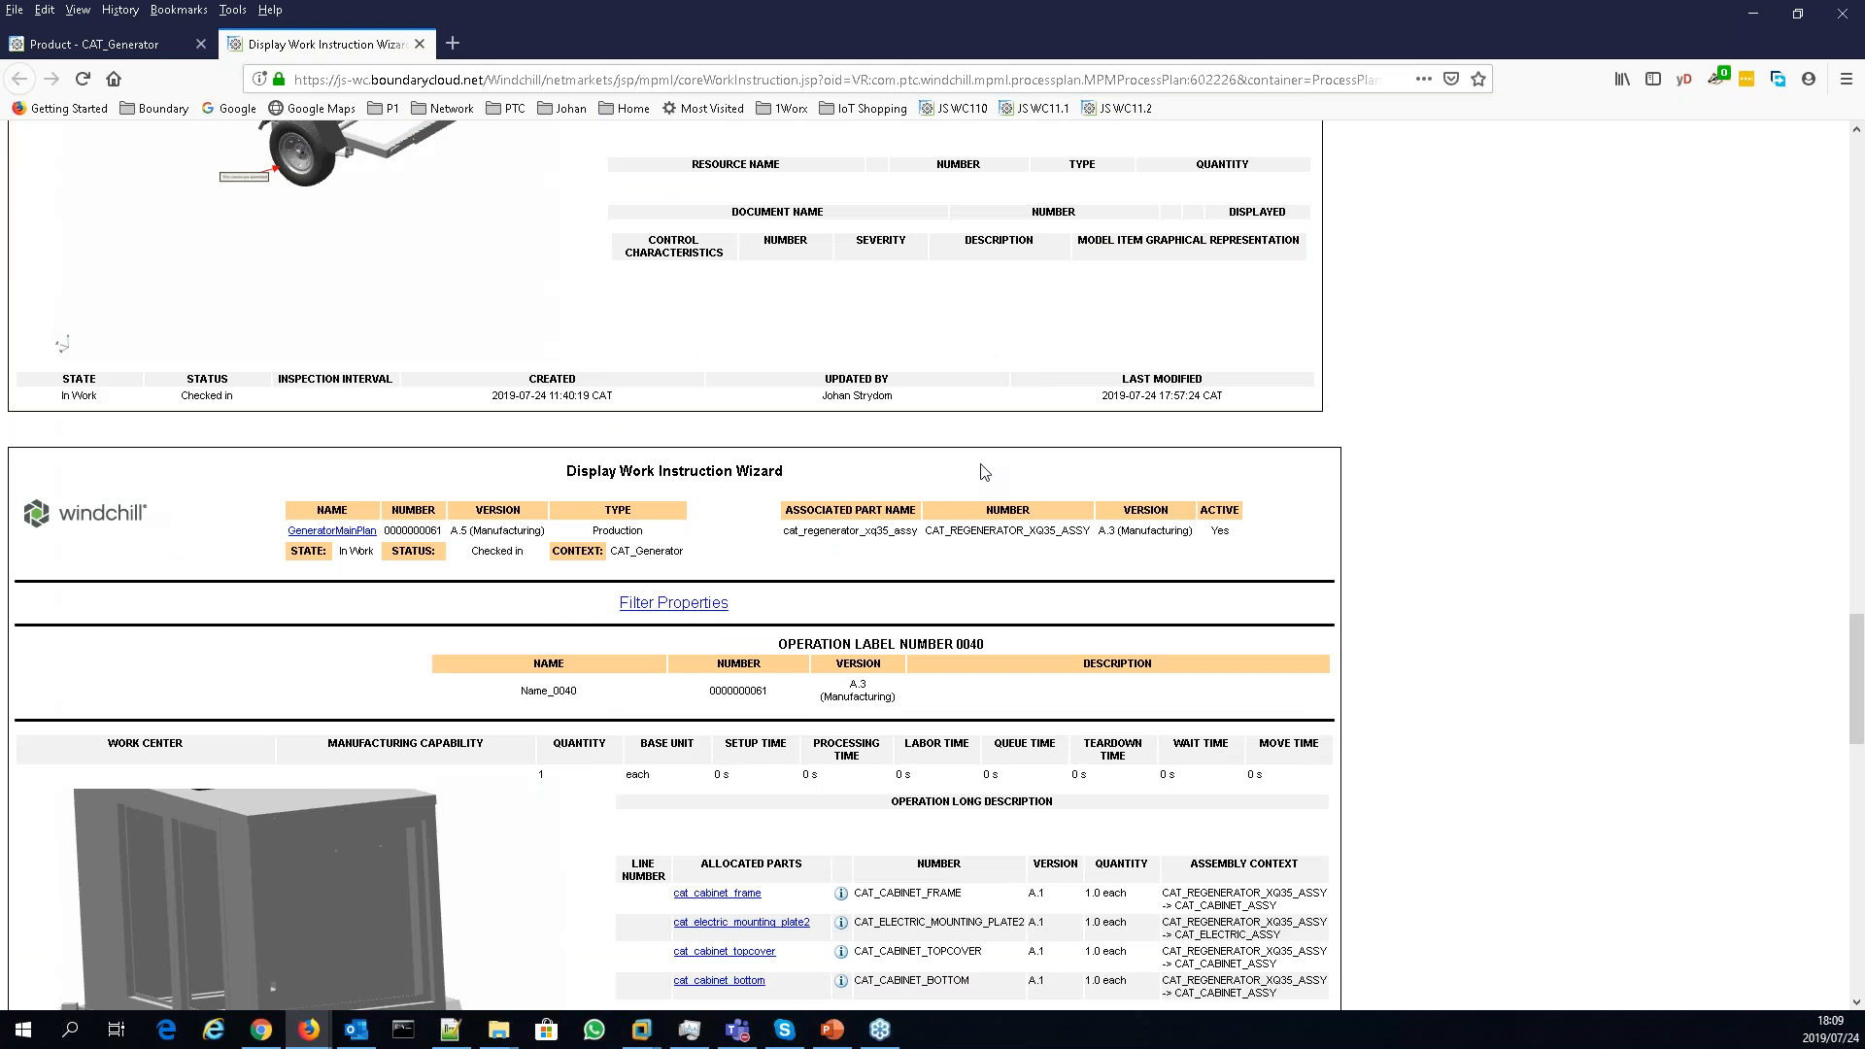
scroll(357, 468, down, 9)
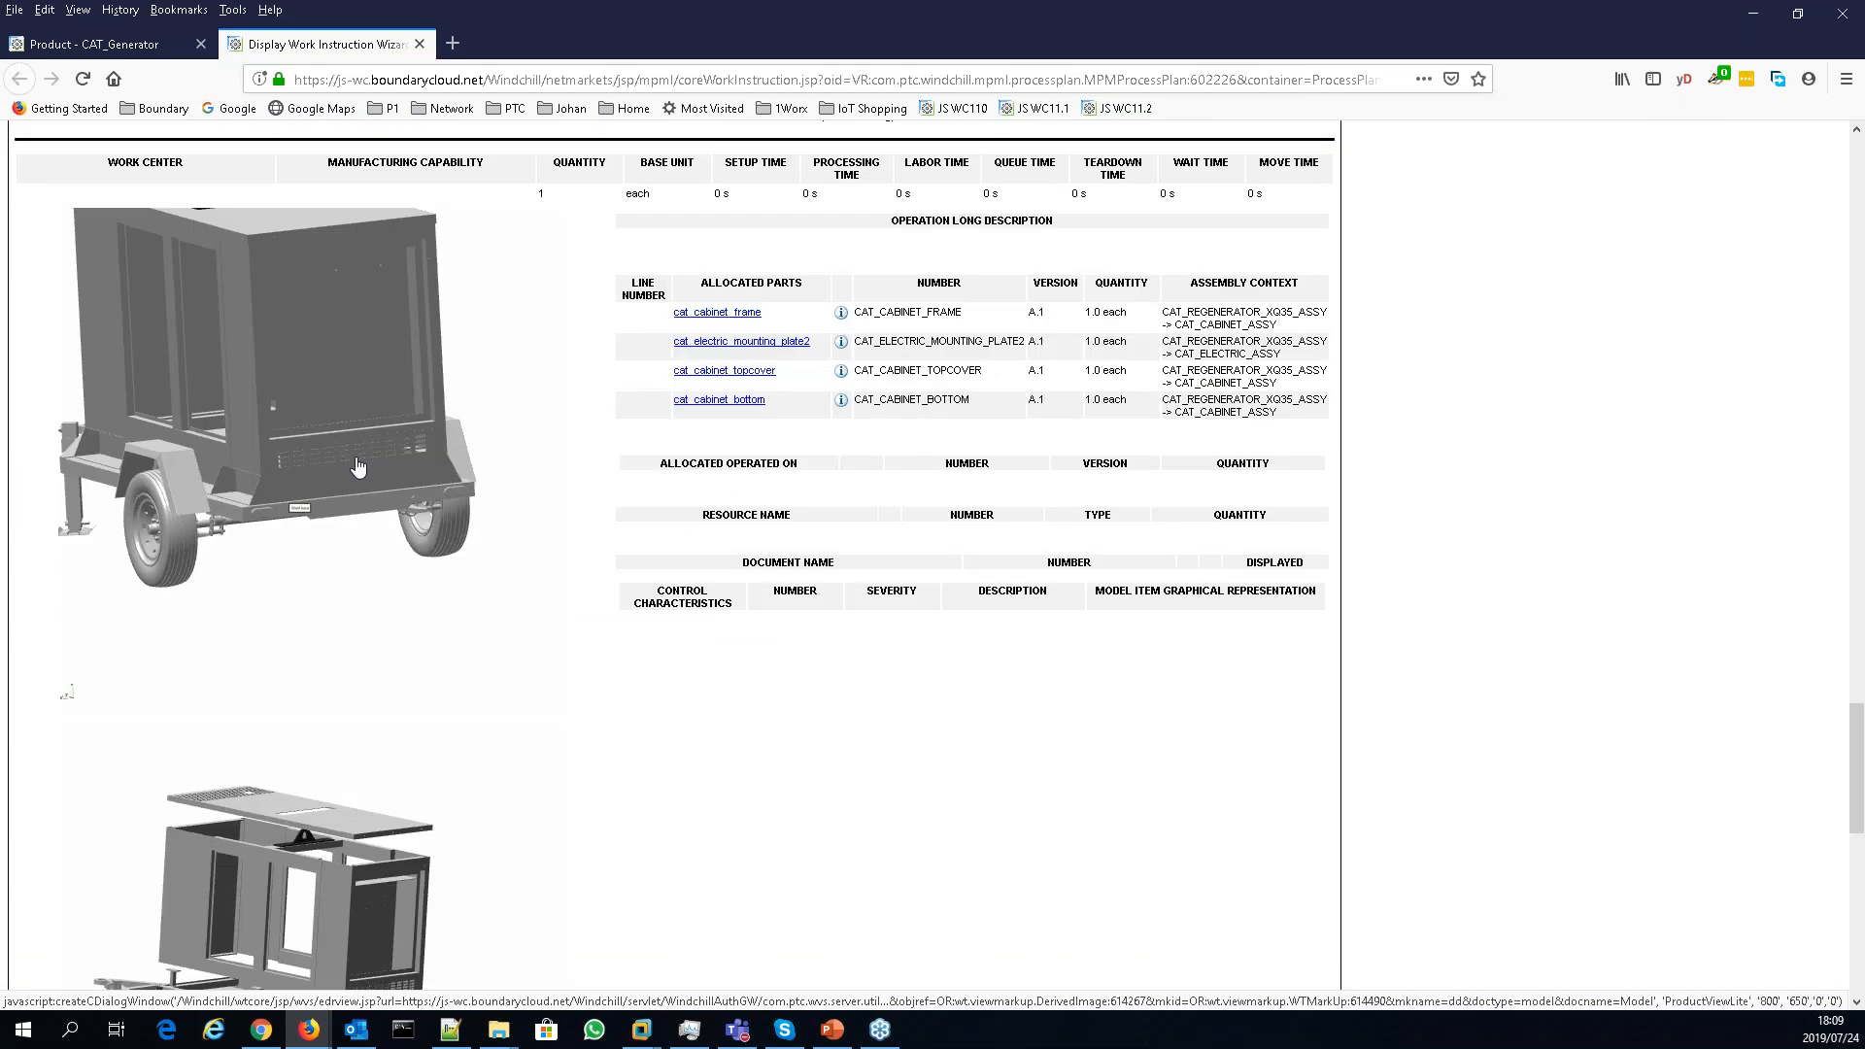
scroll(993, 620, down, 5)
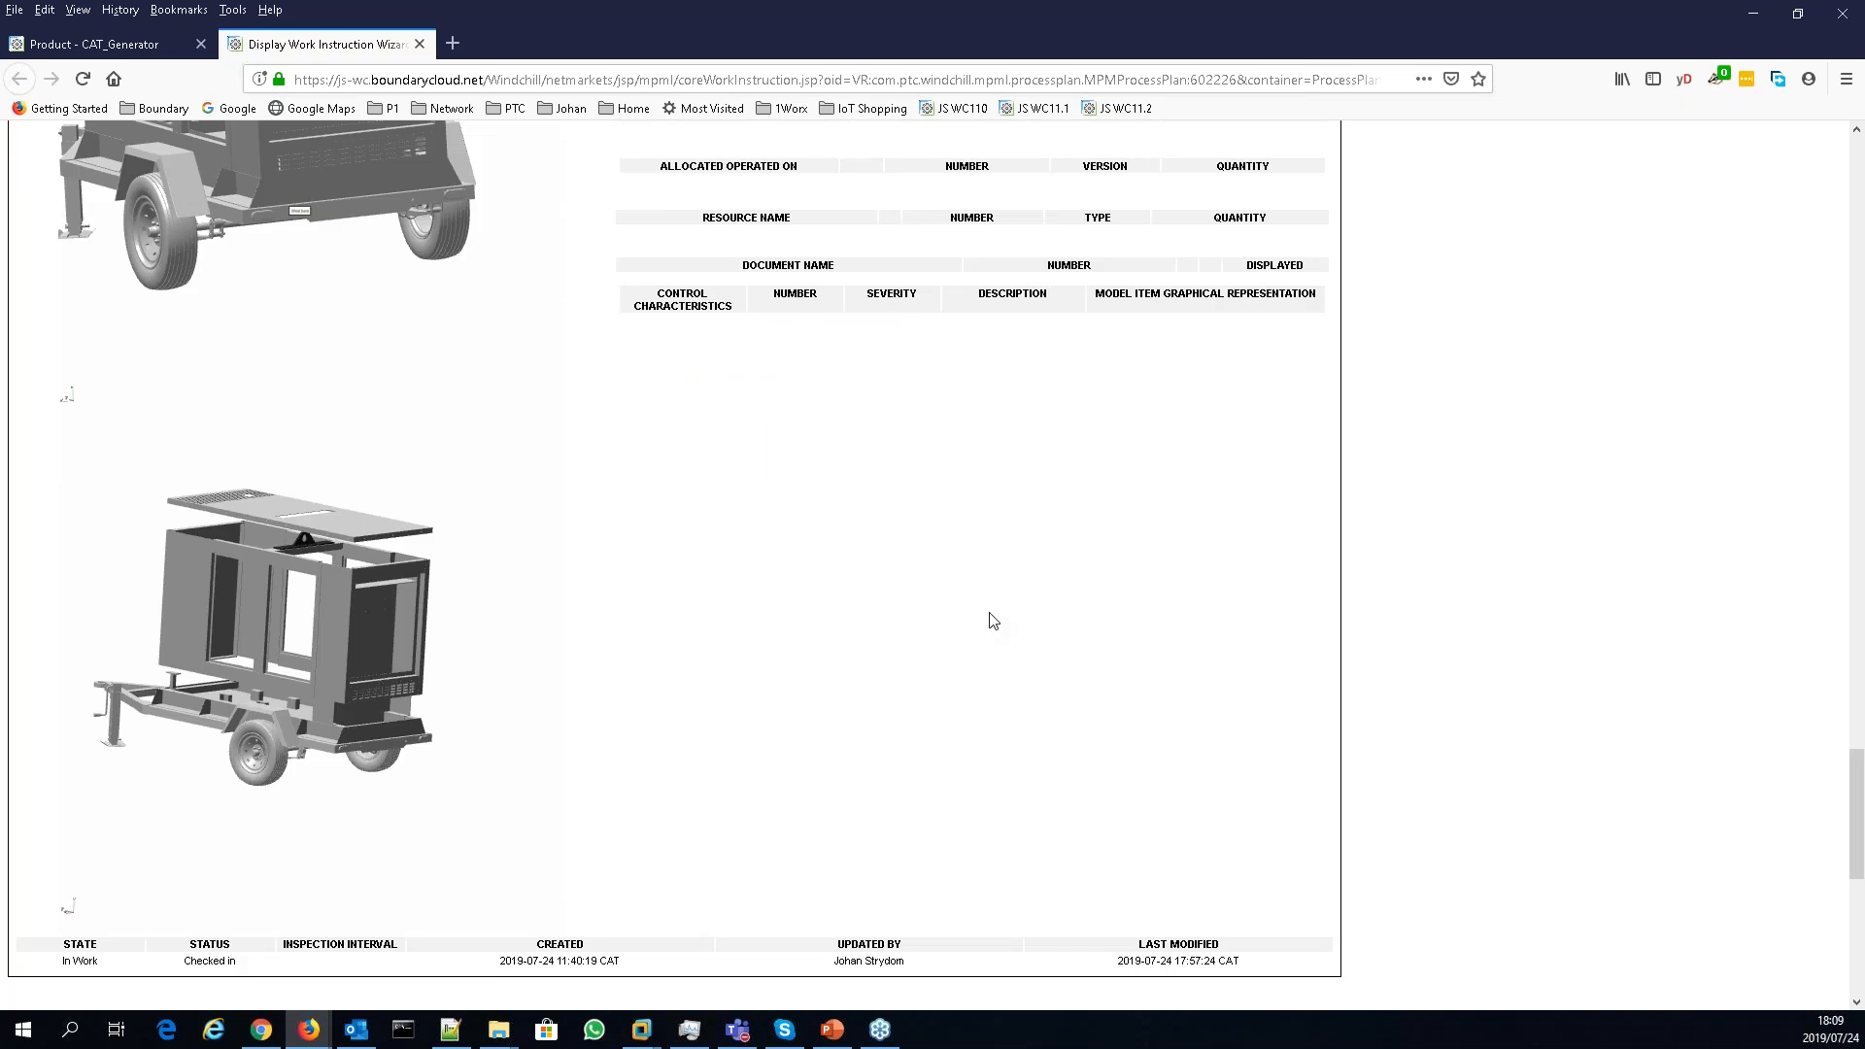
scroll(993, 620, down, 12)
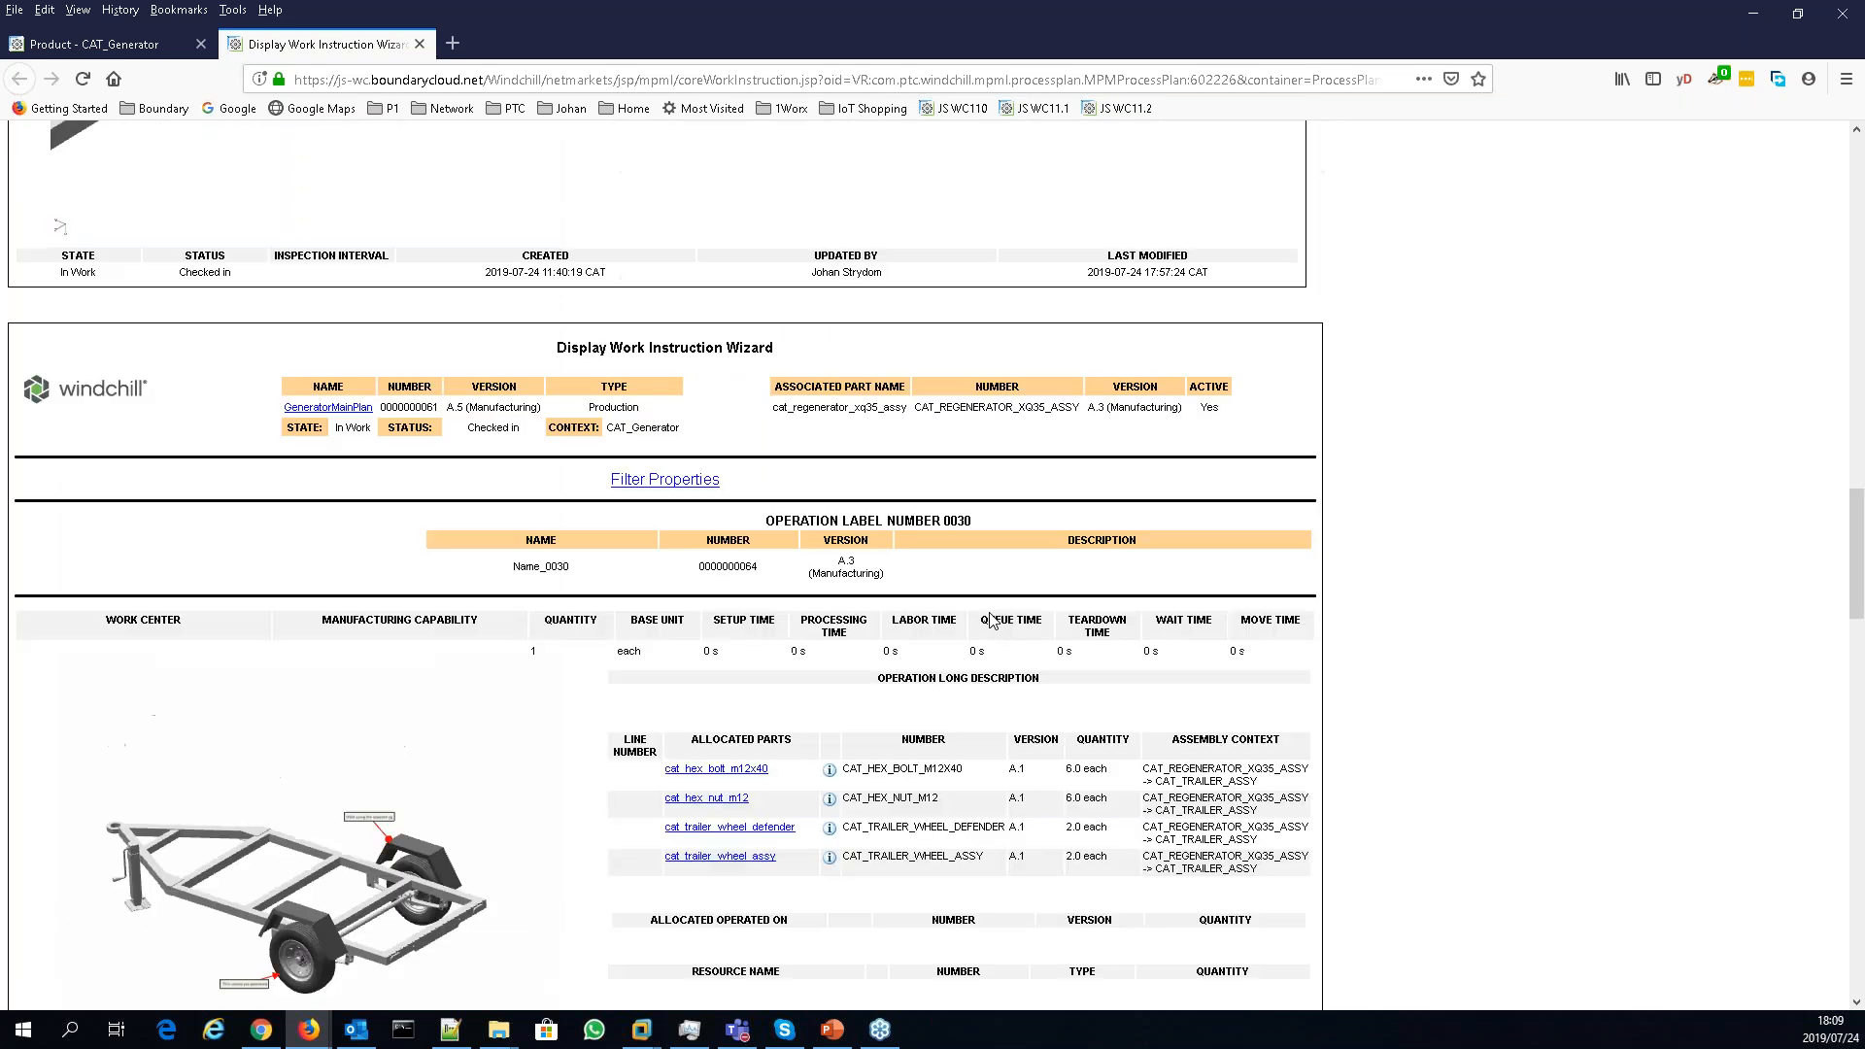
scroll(993, 620, up, 20)
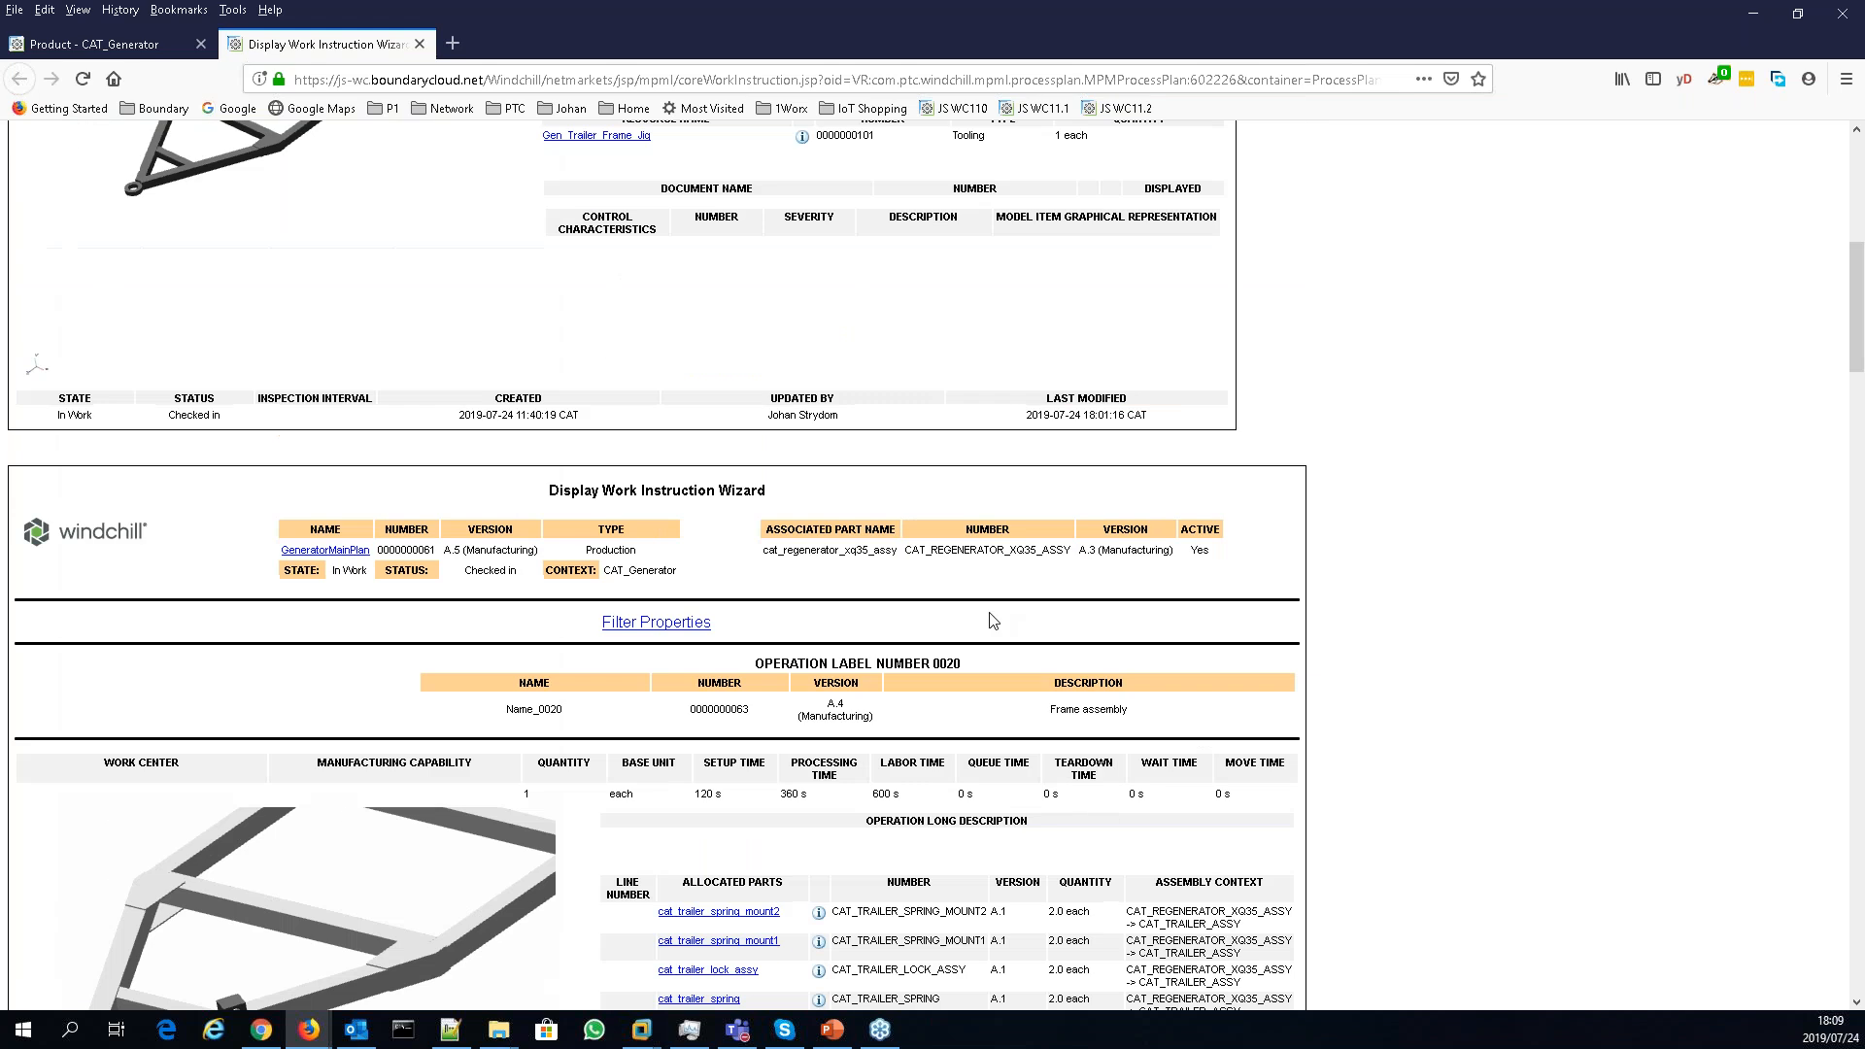
scroll(993, 620, up, 20)
- Choose a paper size for the report's printable version and print all pages with Microsoft Print to PDF
click(1776, 199)
click(1729, 278)
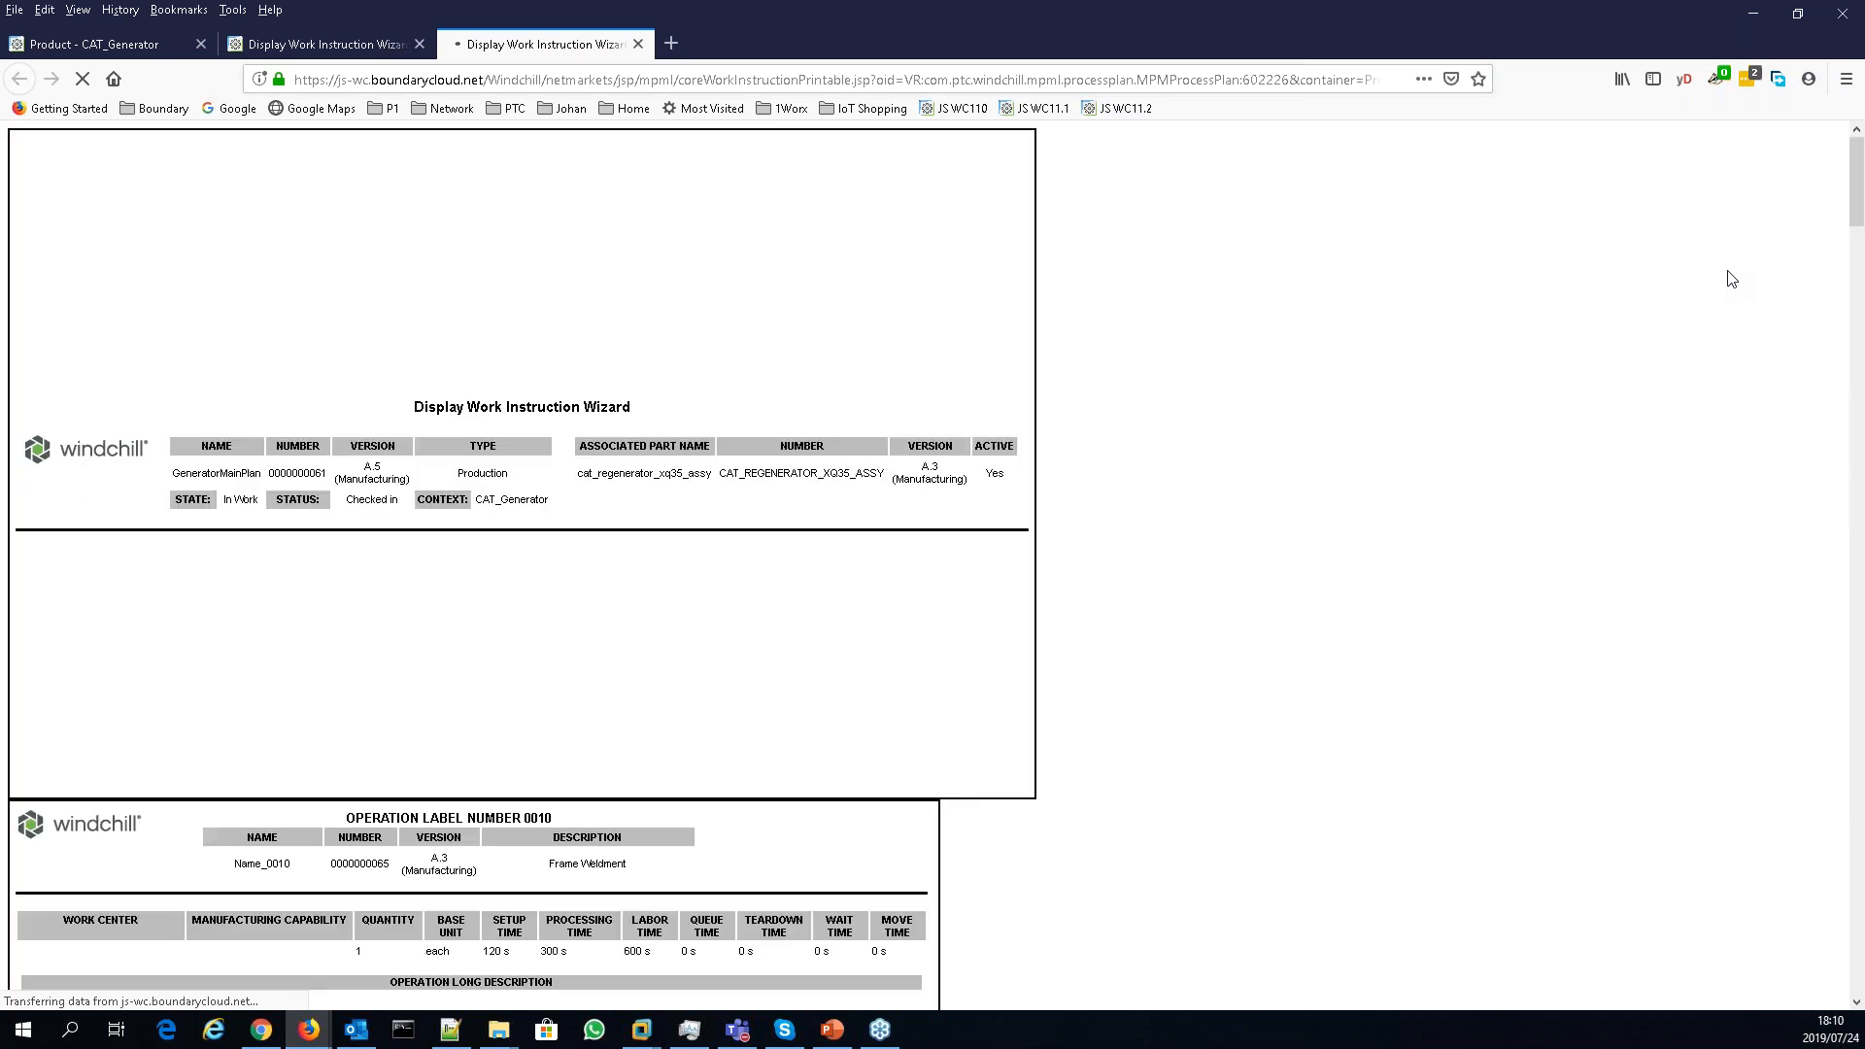
drag(303, 65, 742, 265)
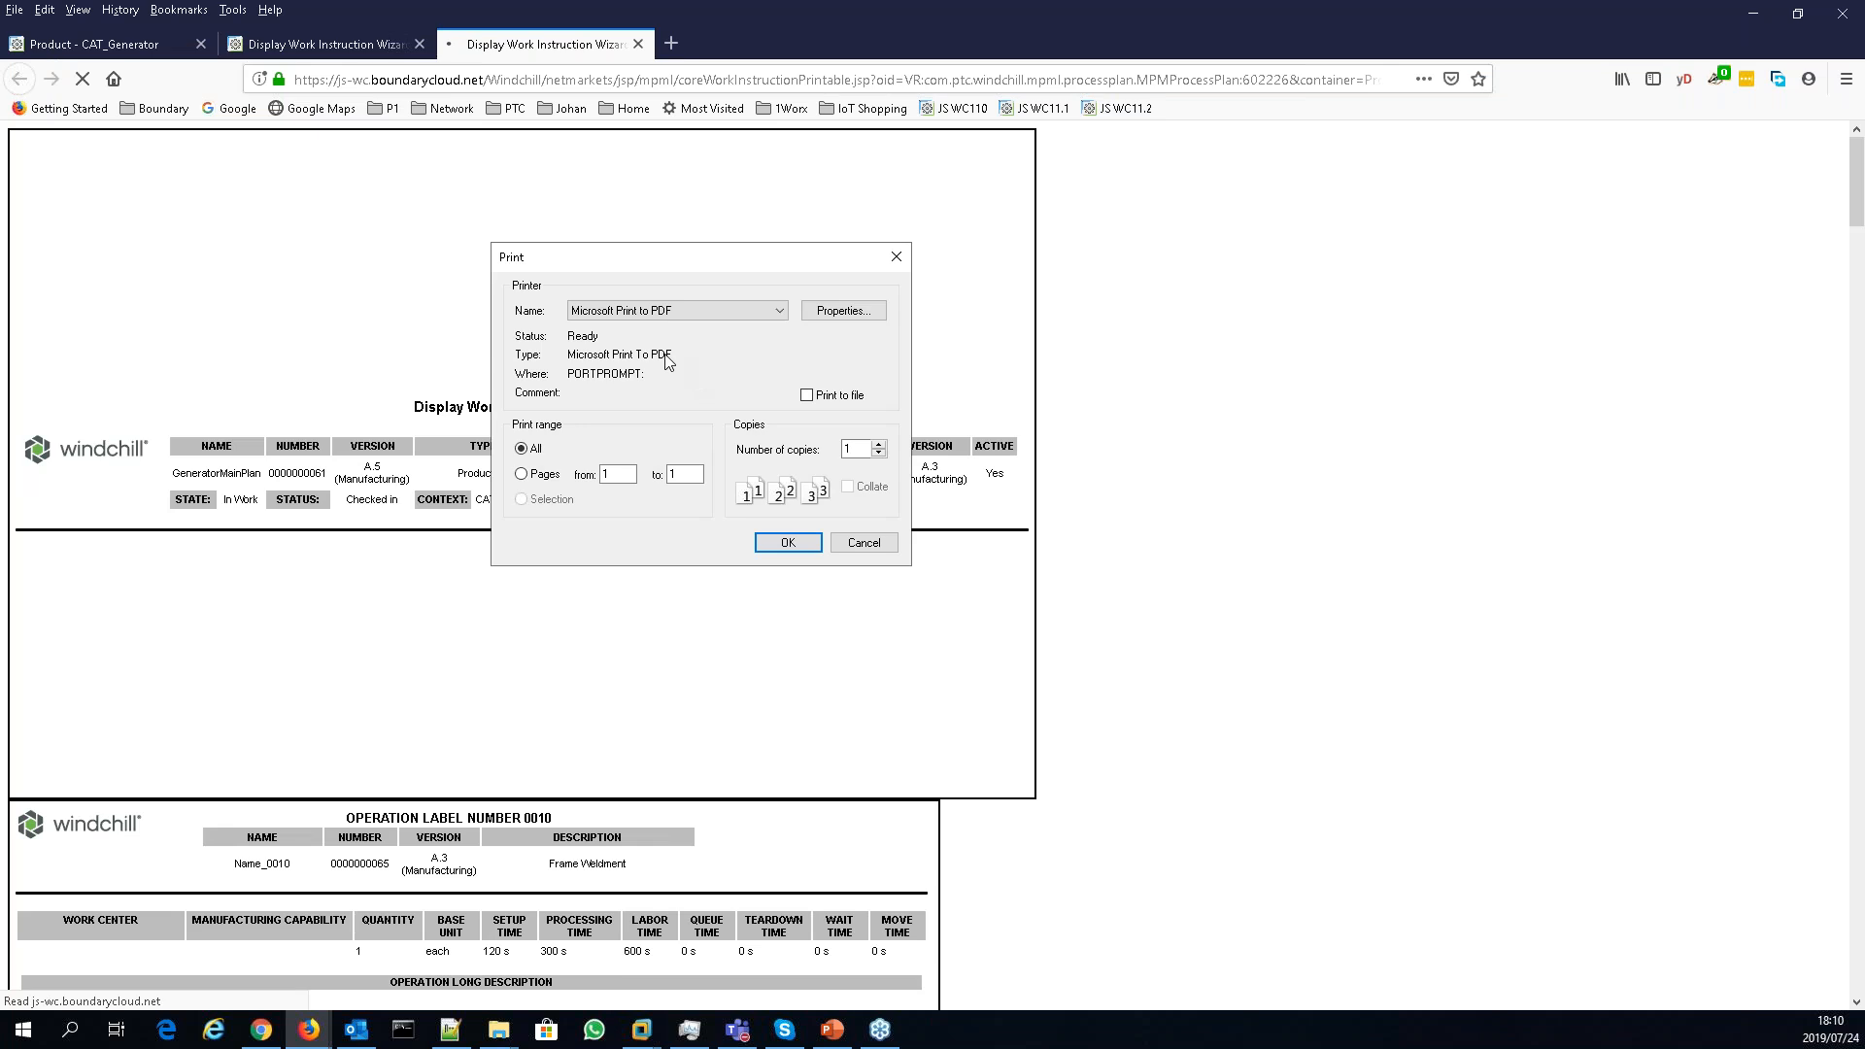
click(778, 545)
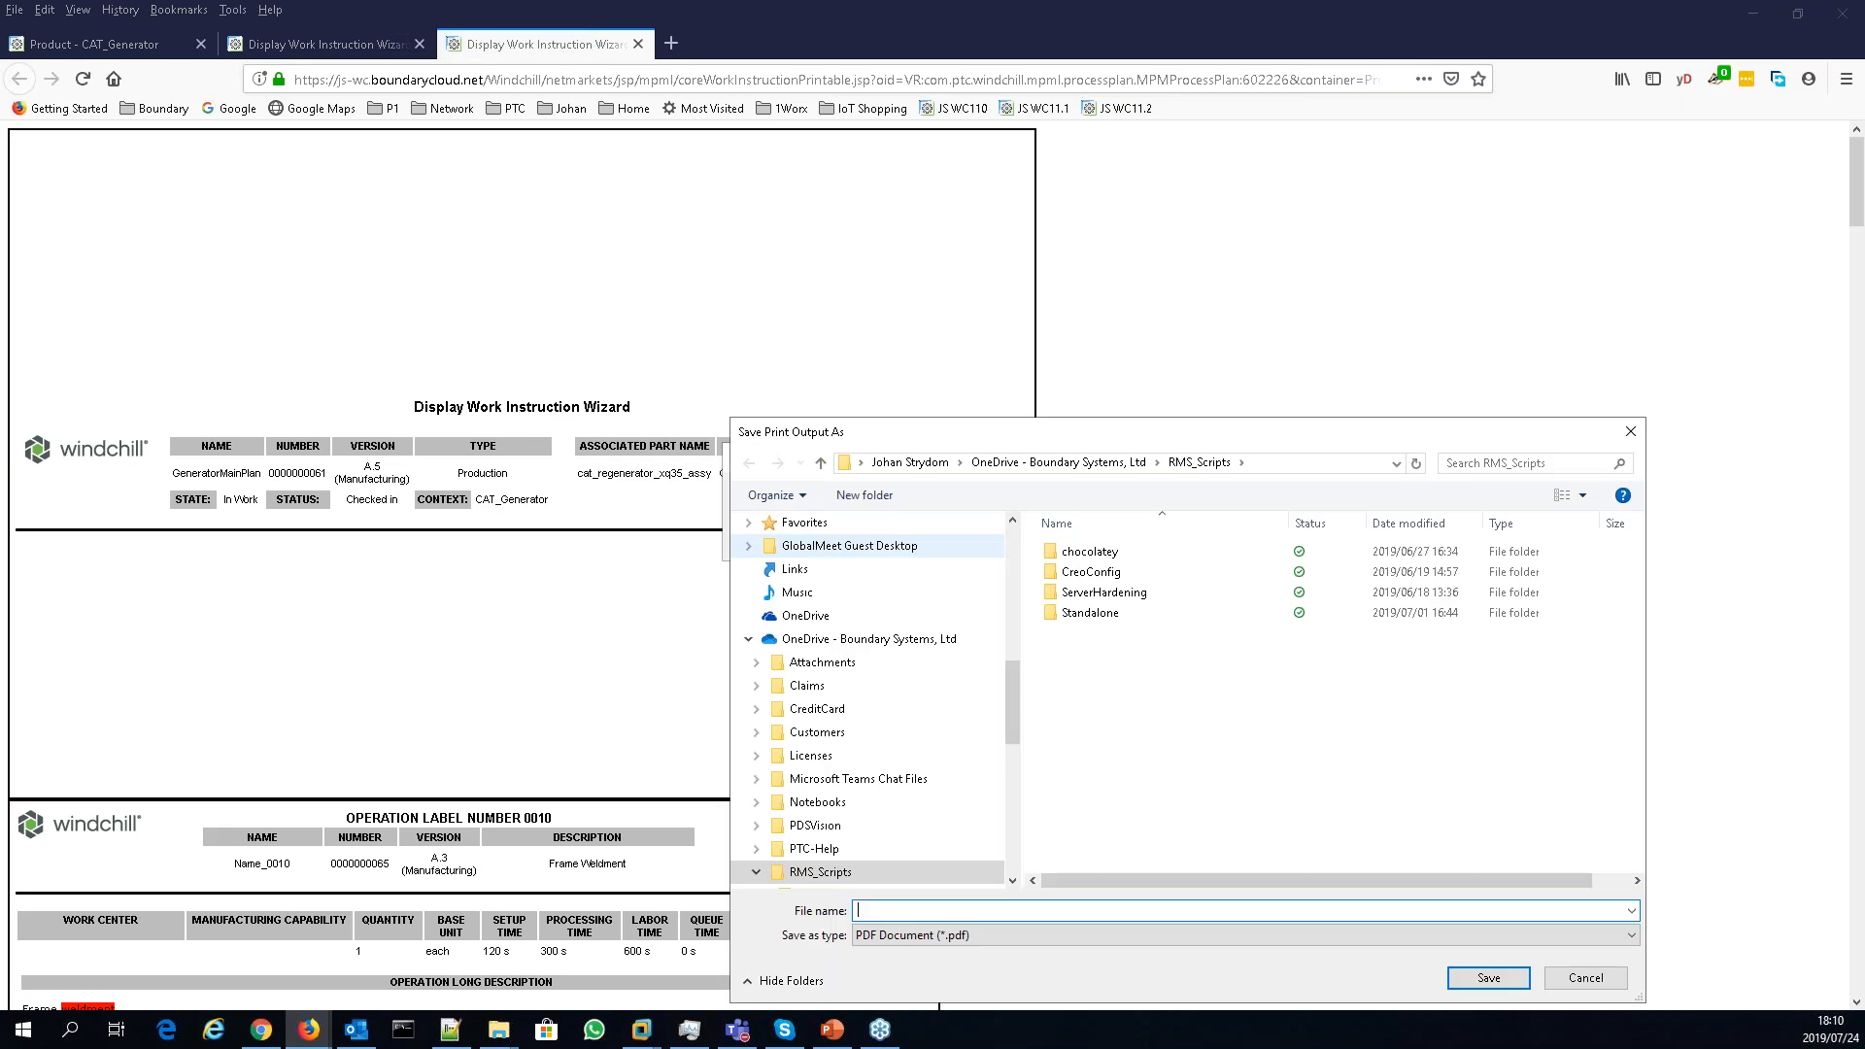
- Save the printed work instructions to the Desktop as Instructions.pdf
click(910, 462)
click(814, 684)
click(1060, 907)
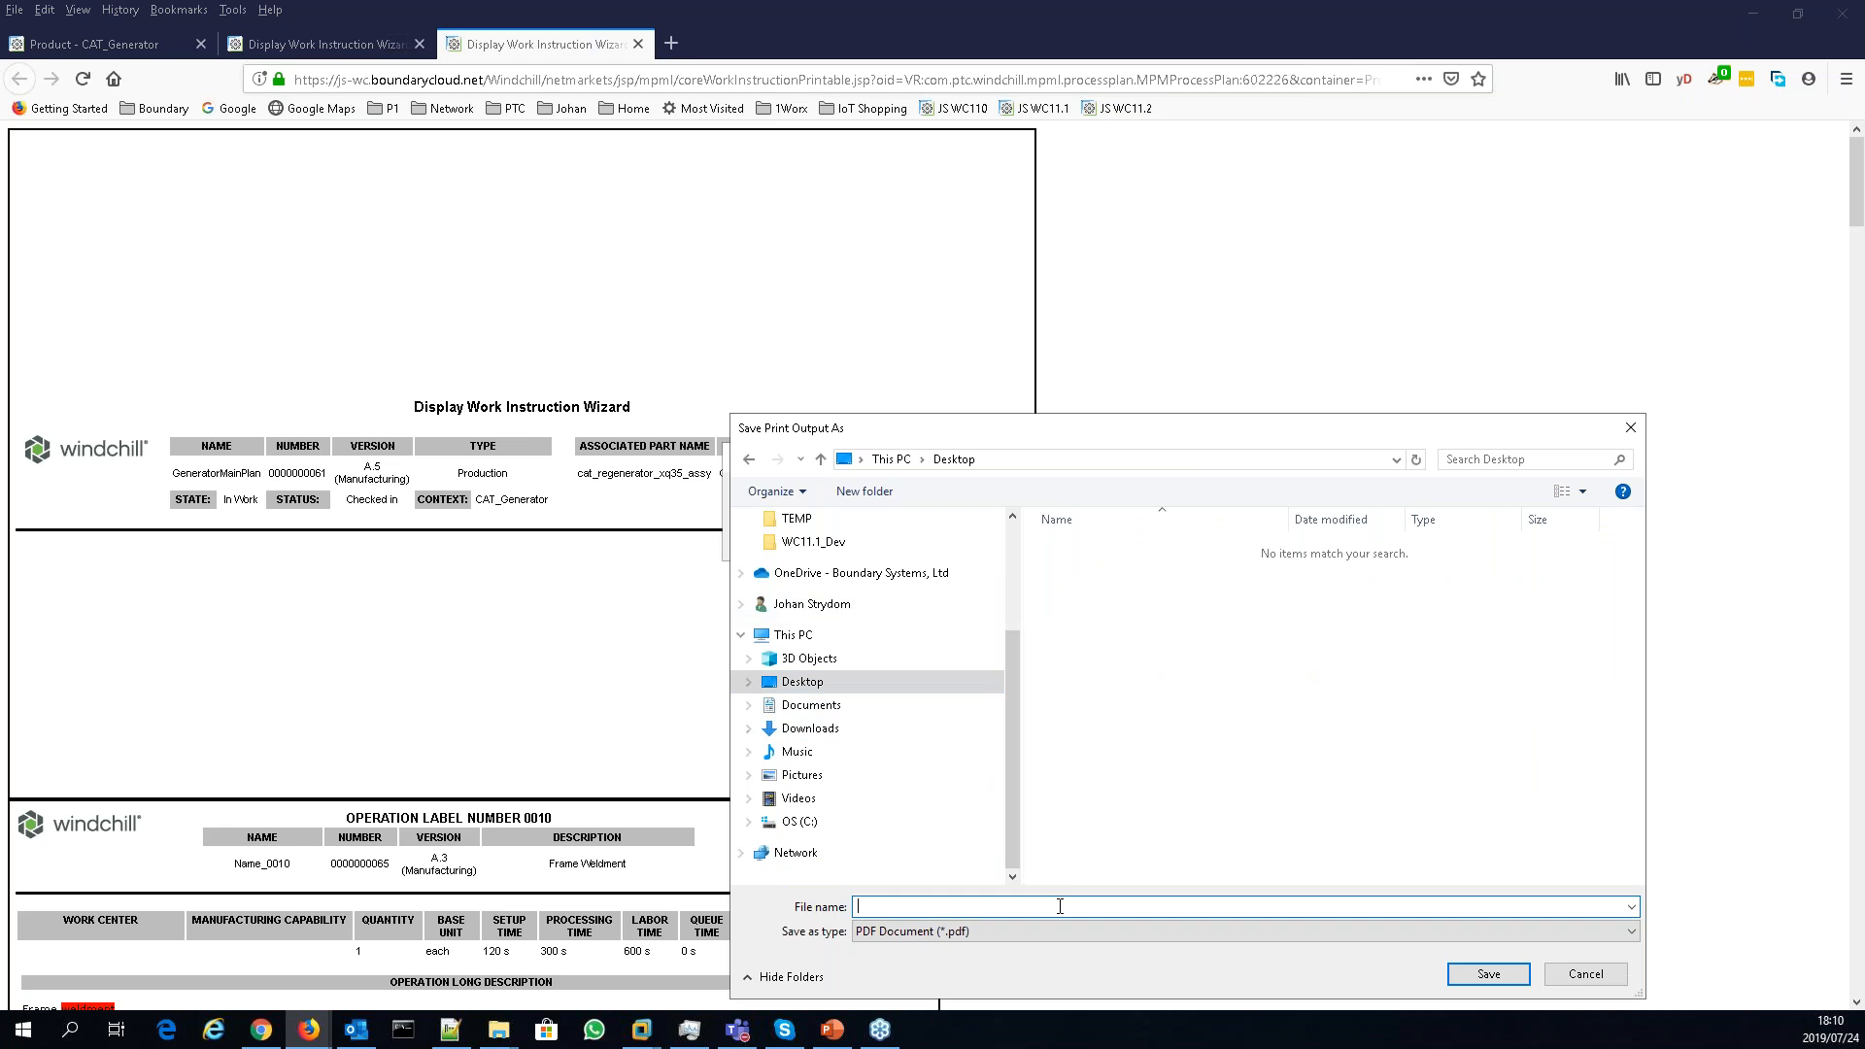
text(Insta)
text(uctions.pdf)
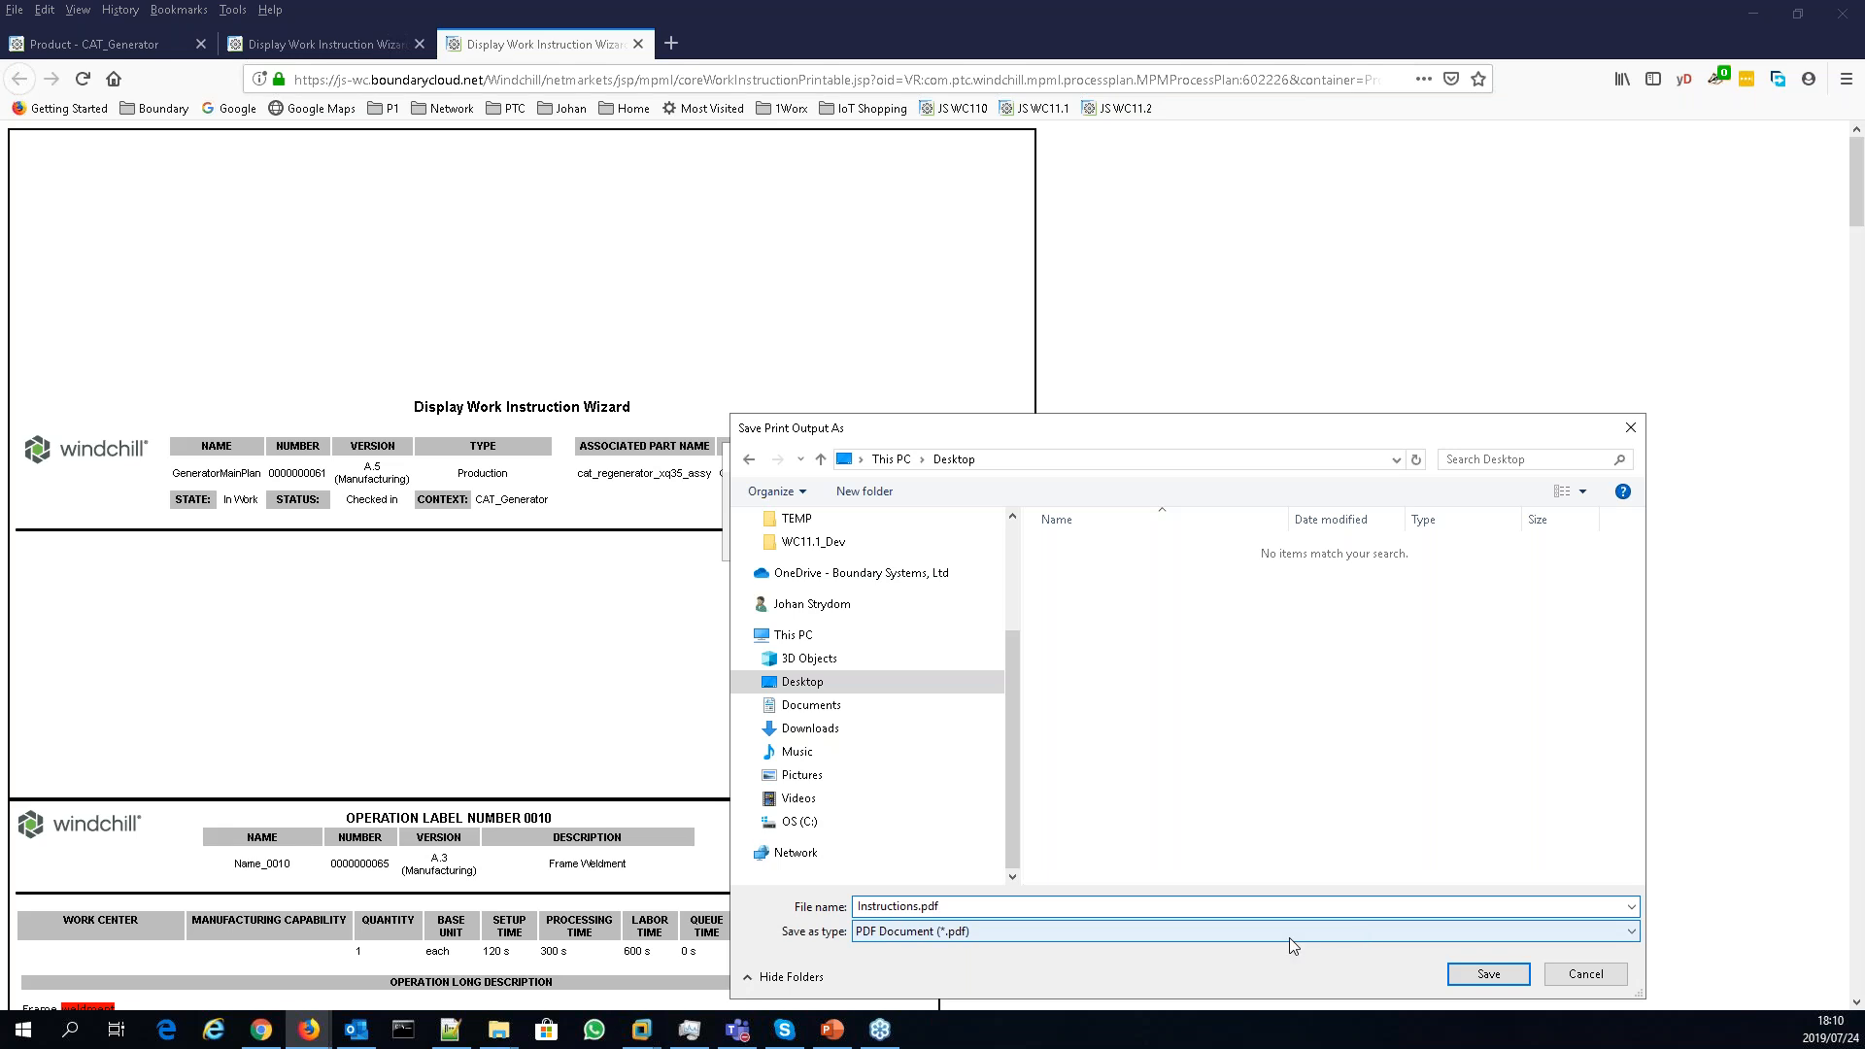
click(1481, 983)
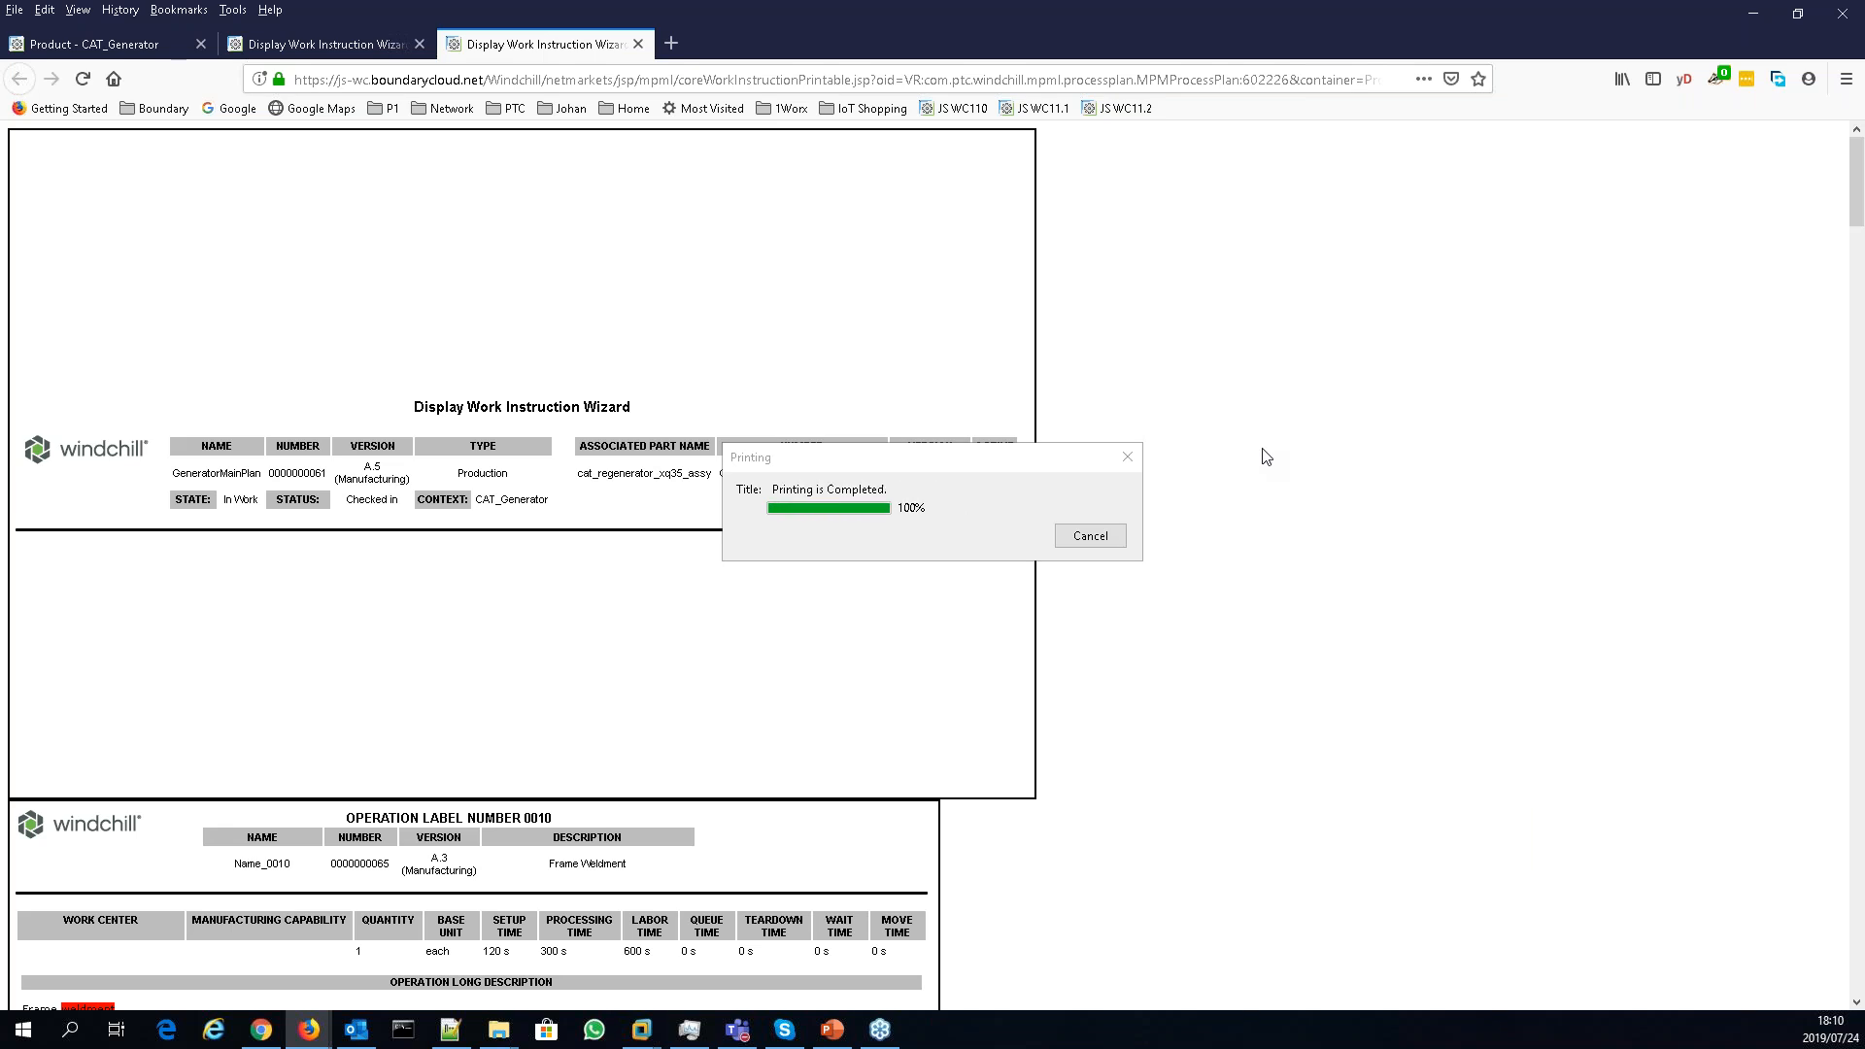
scroll(1267, 458, down, 1)
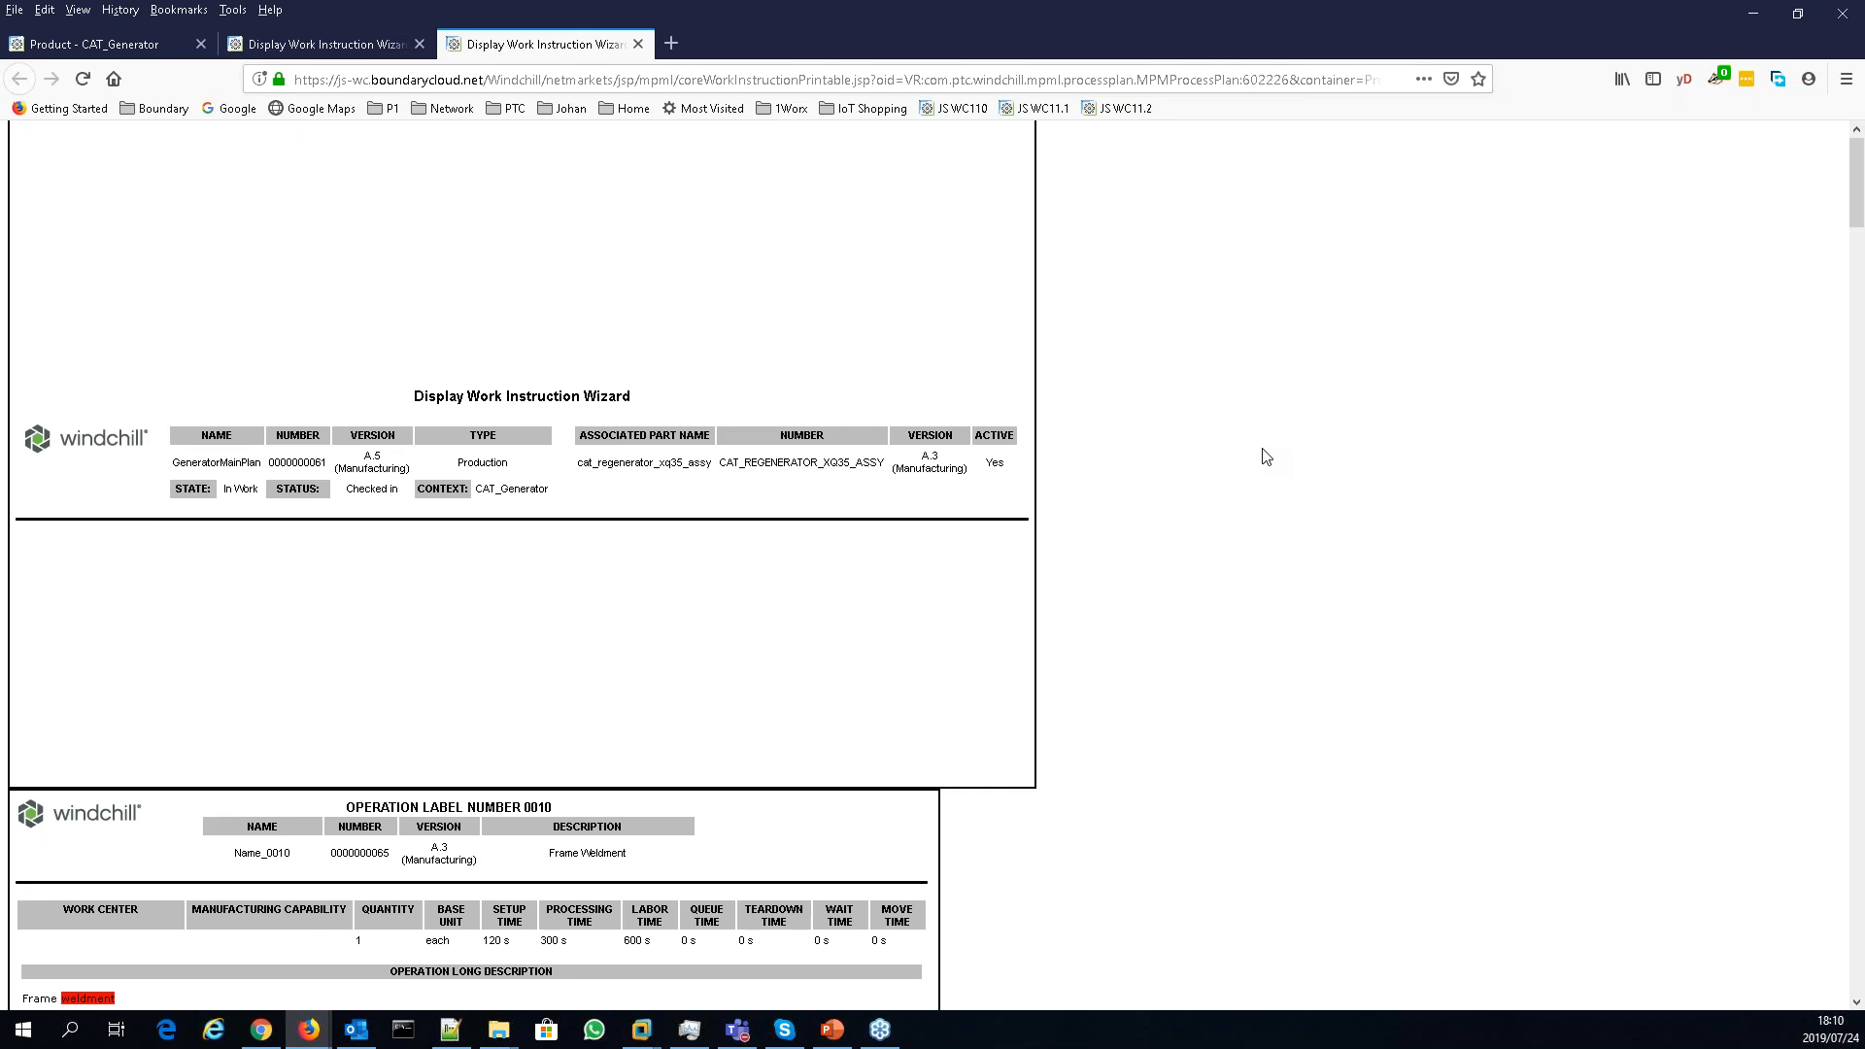
- Review the allocated parts, tooling, times and illustrations for operations 0010 and 0020 in the printable work instructions
scroll(1267, 458, down, 1)
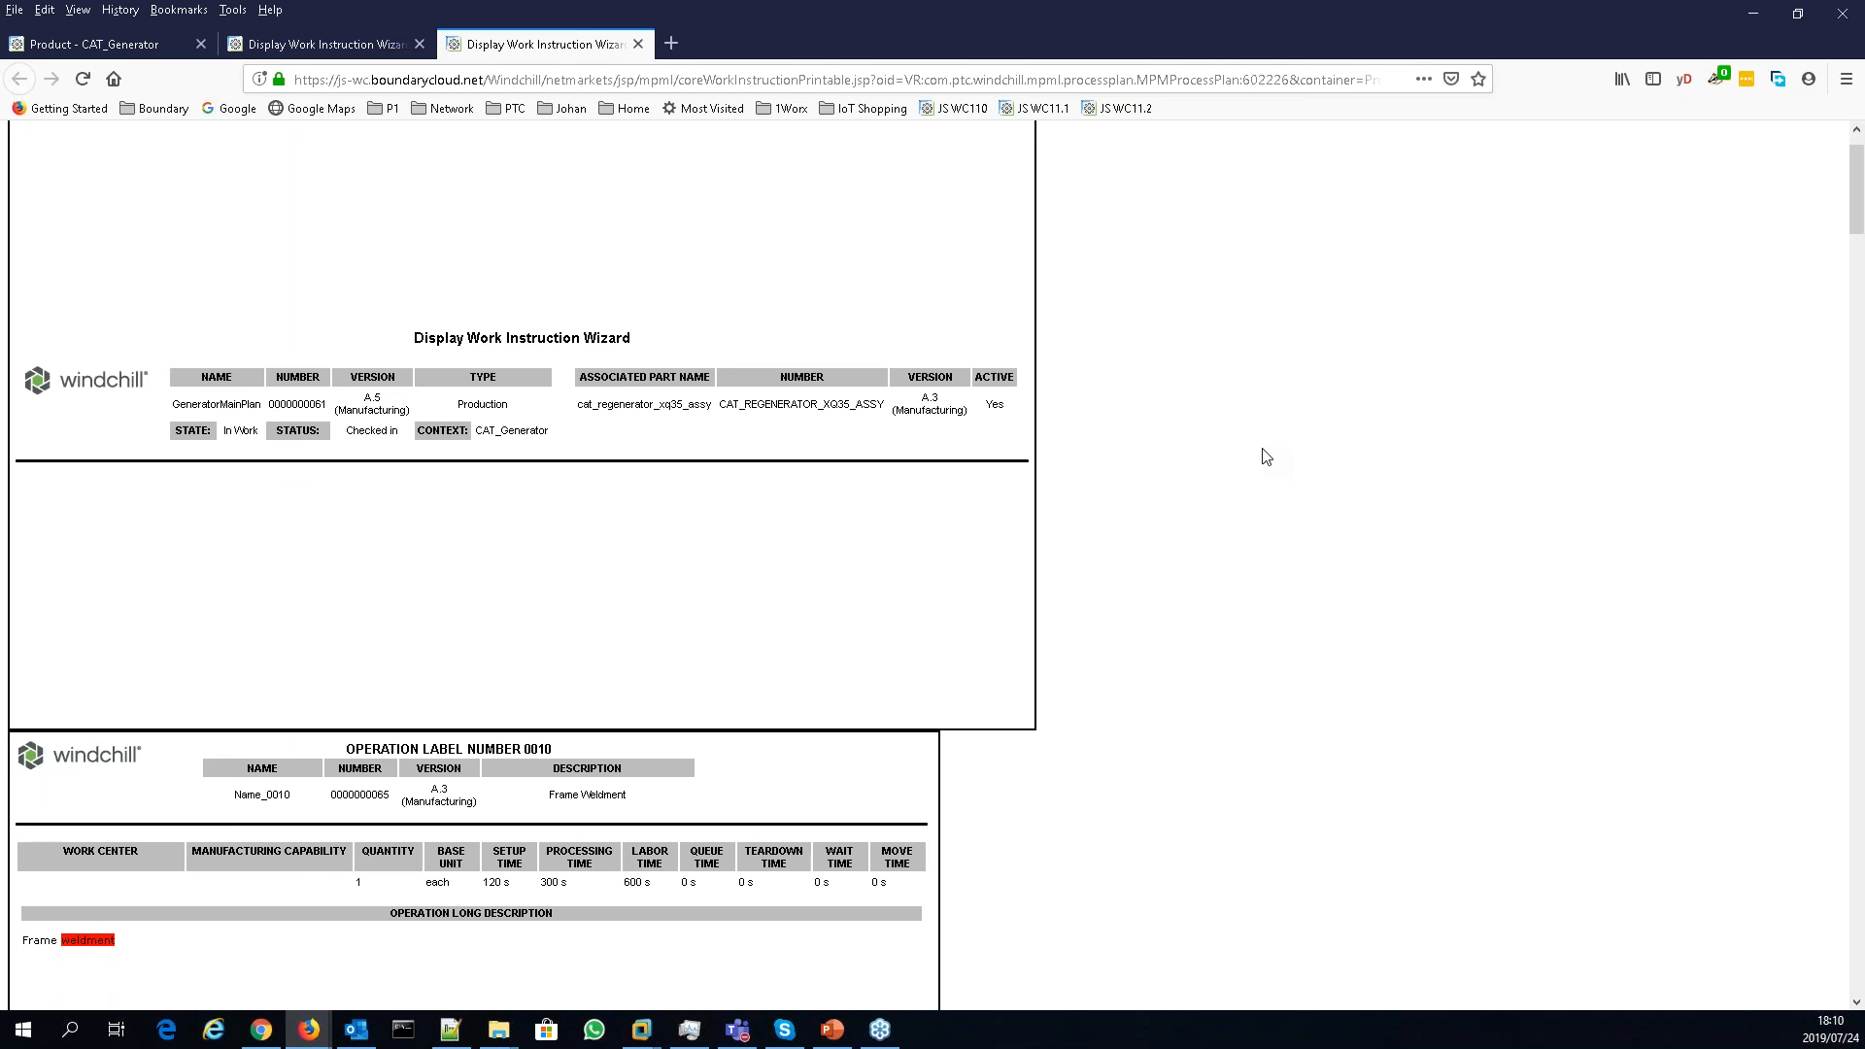
scroll(1267, 458, down, 3)
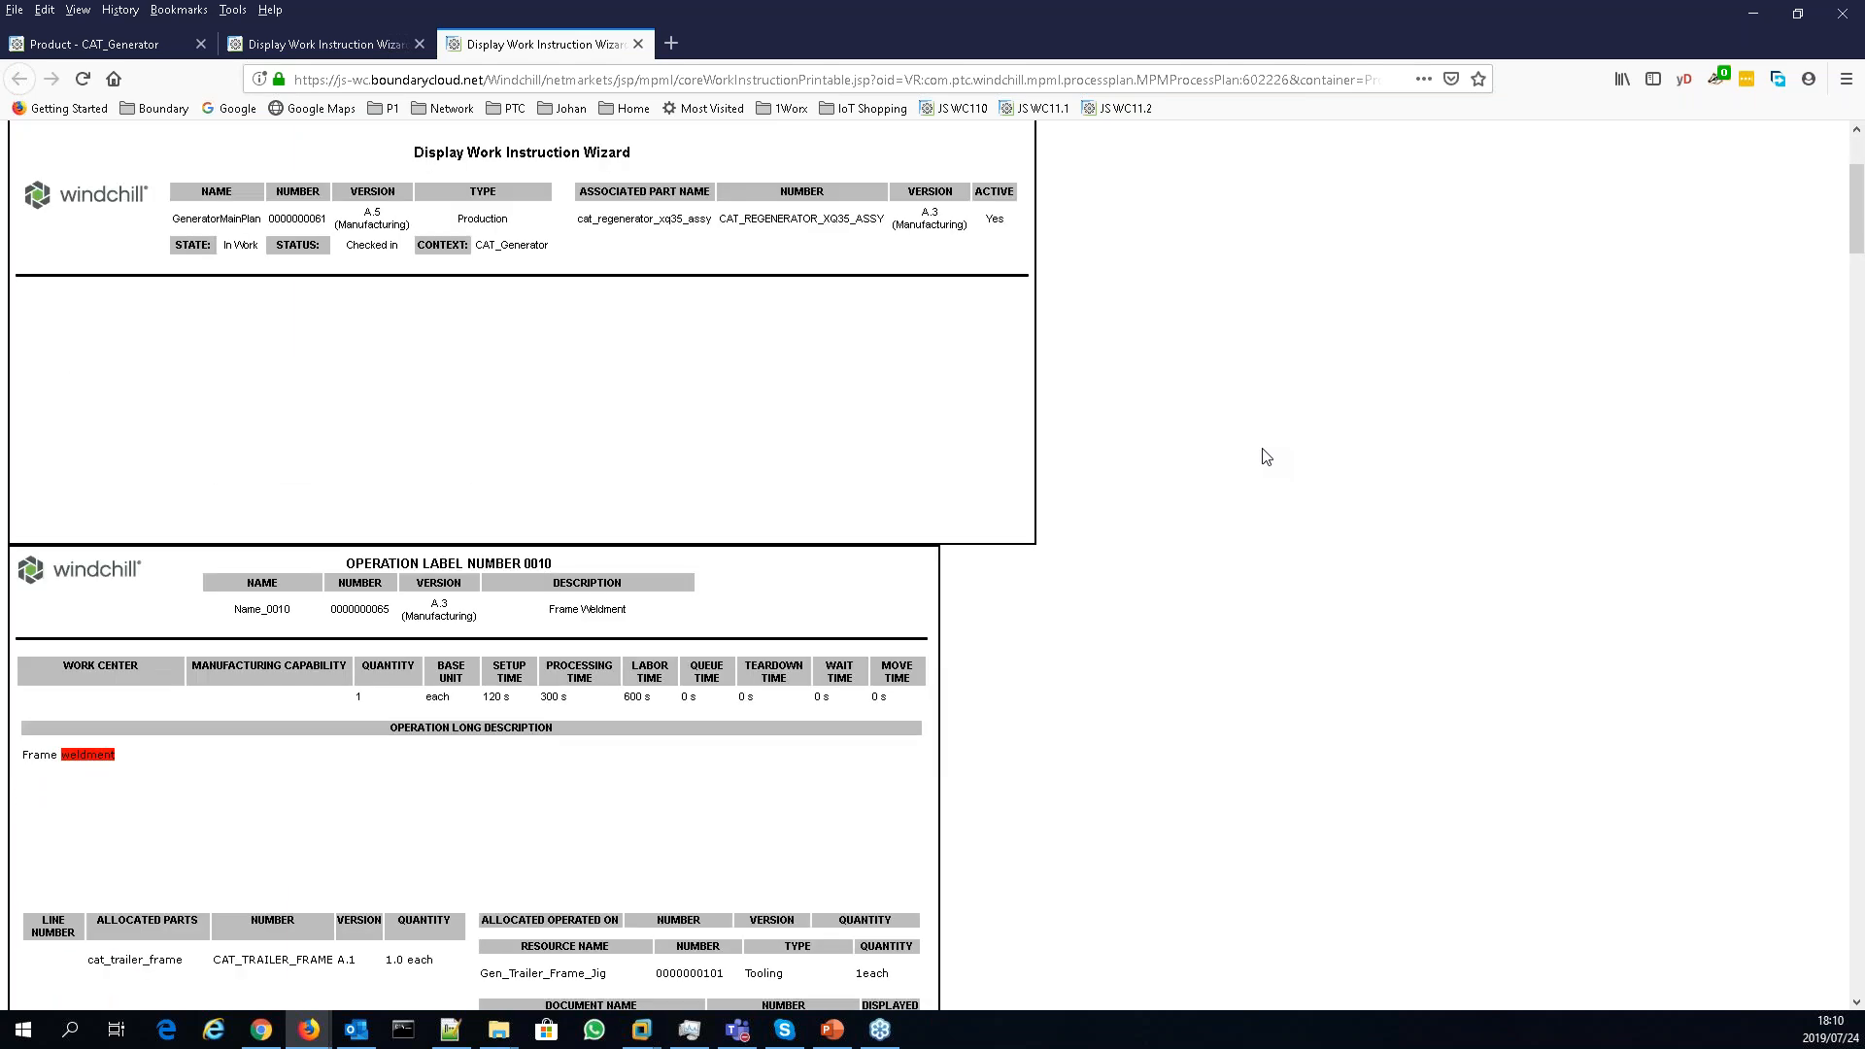
scroll(1267, 458, down, 2)
scroll(1078, 470, down, 3)
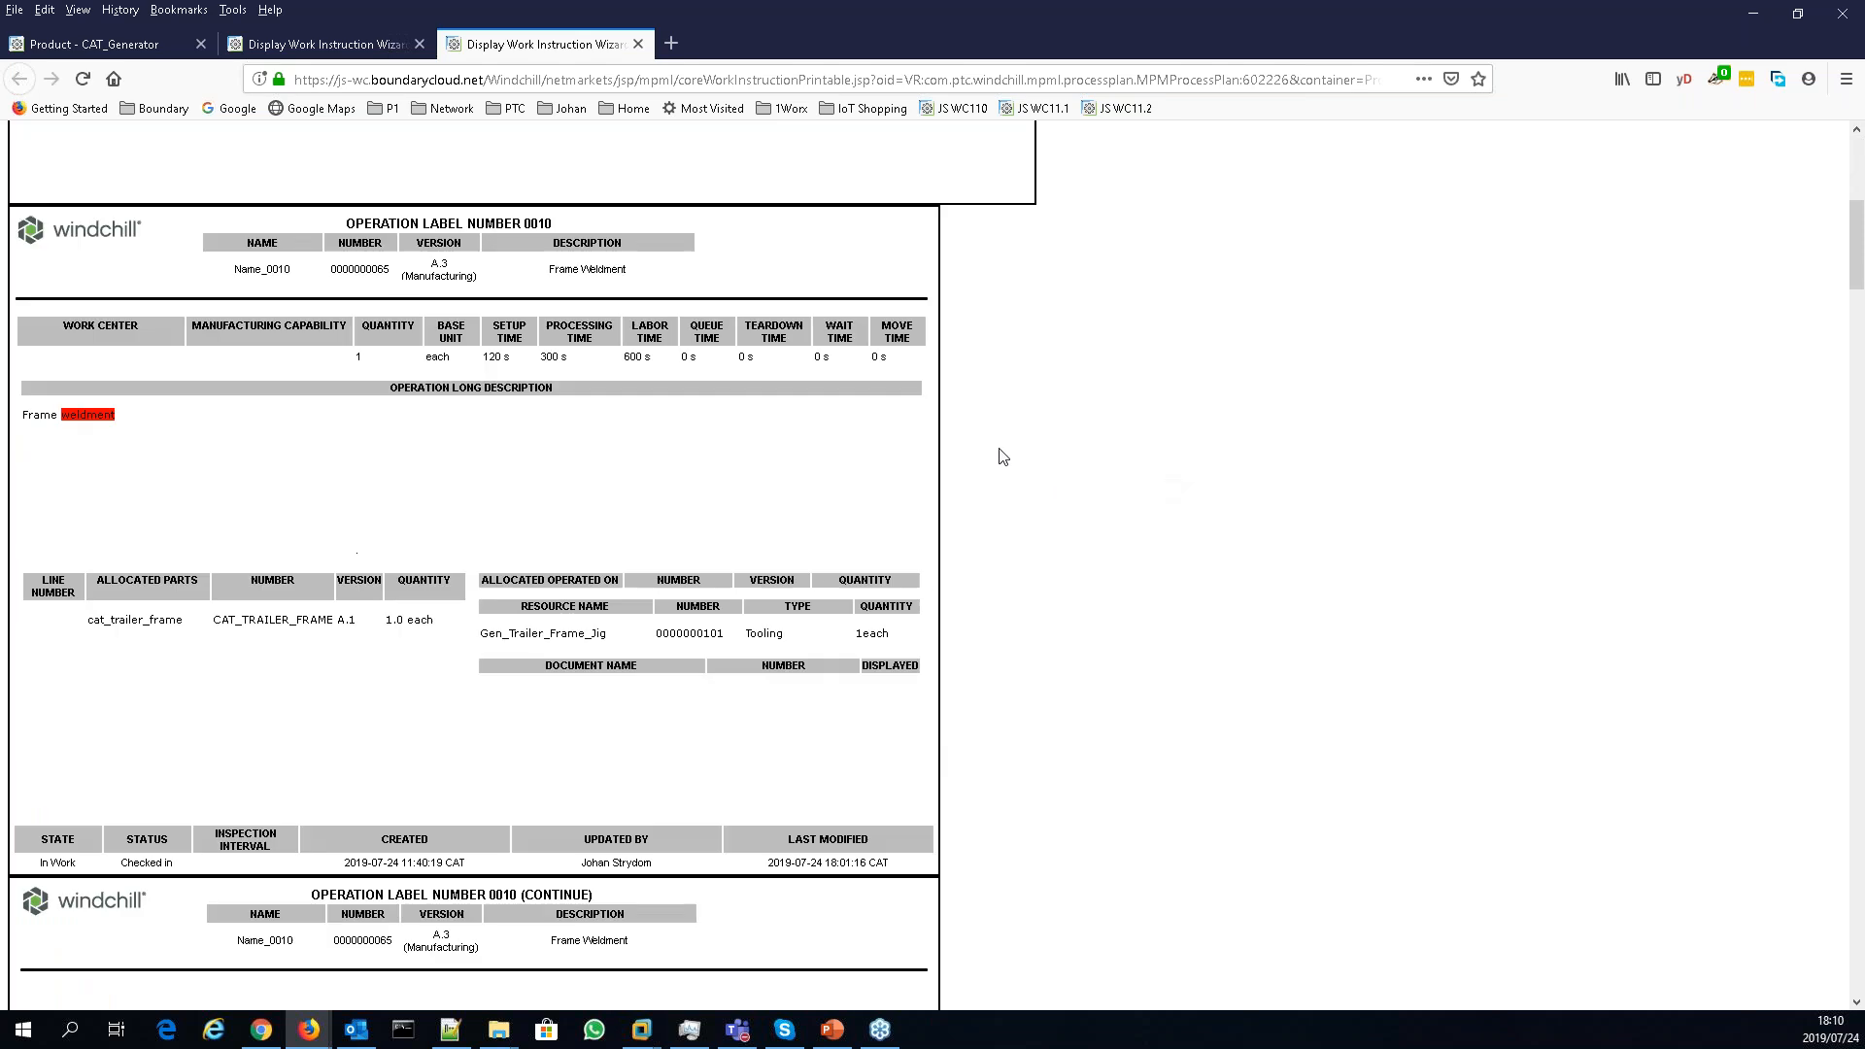
scroll(1002, 456, down, 3)
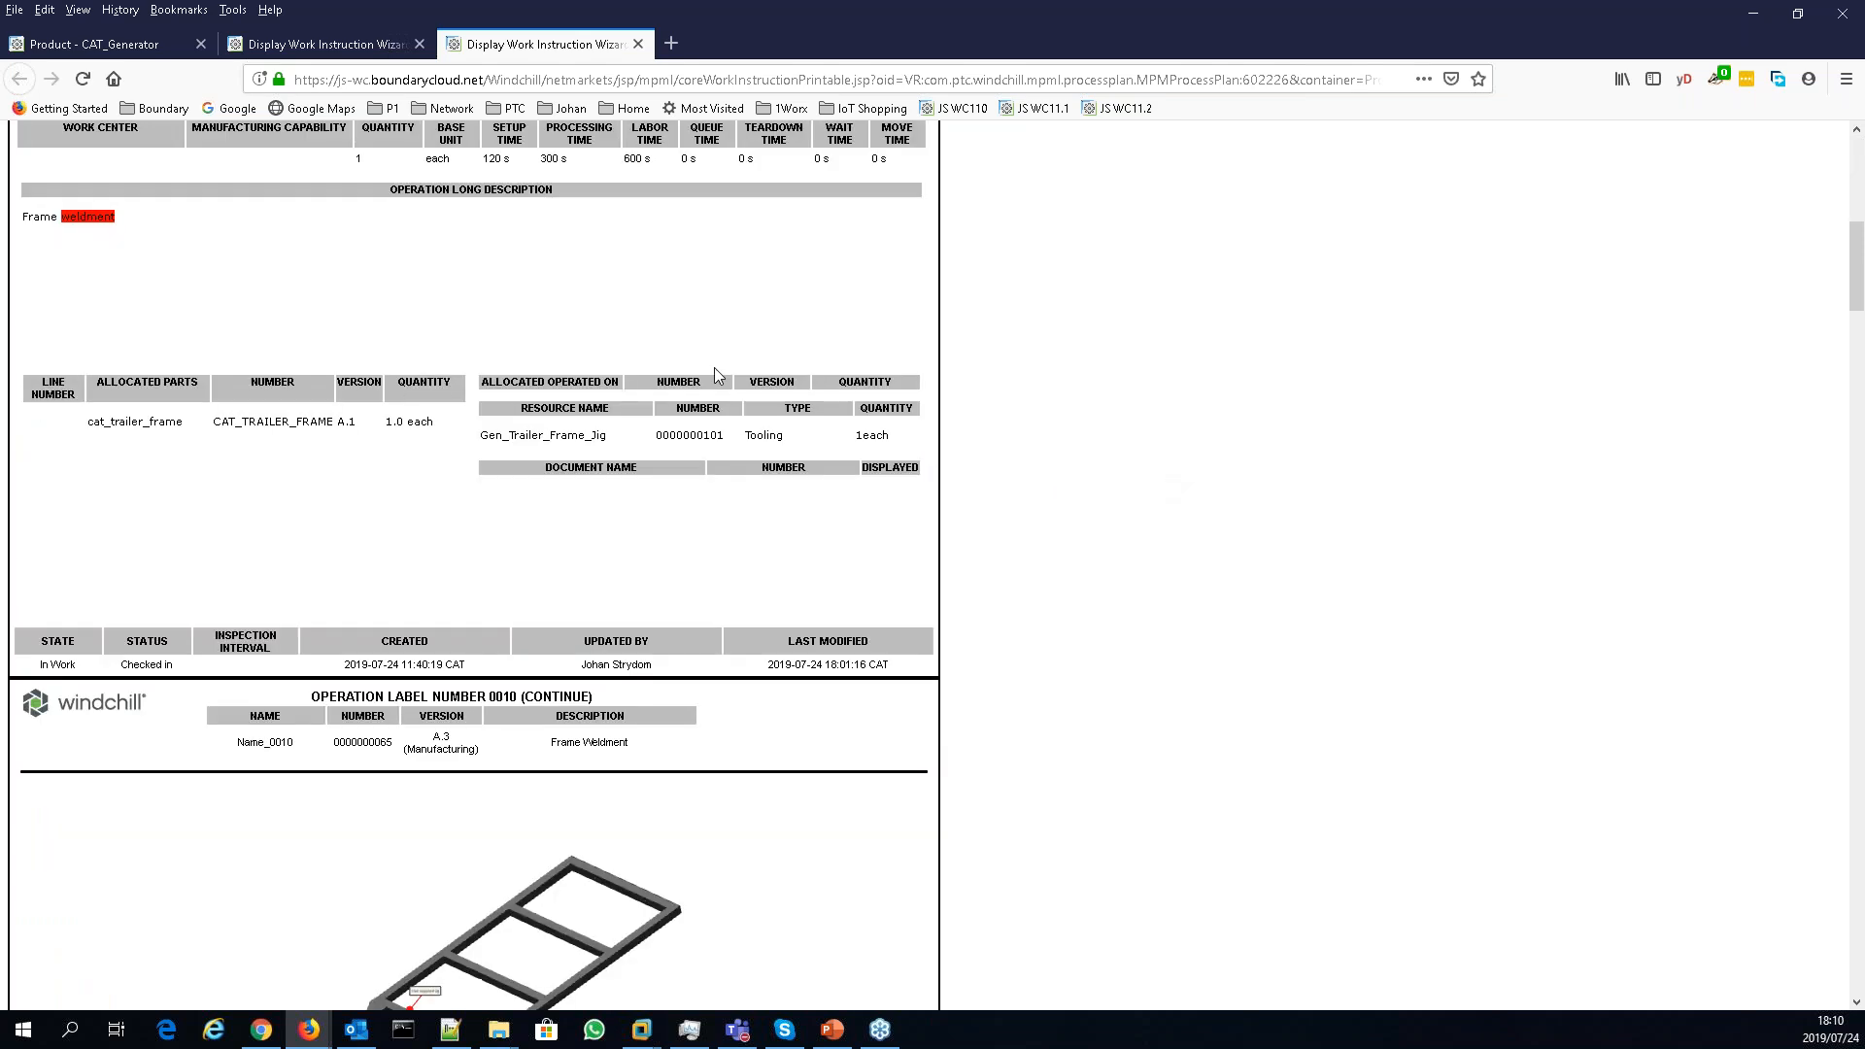
scroll(715, 368, down, 1)
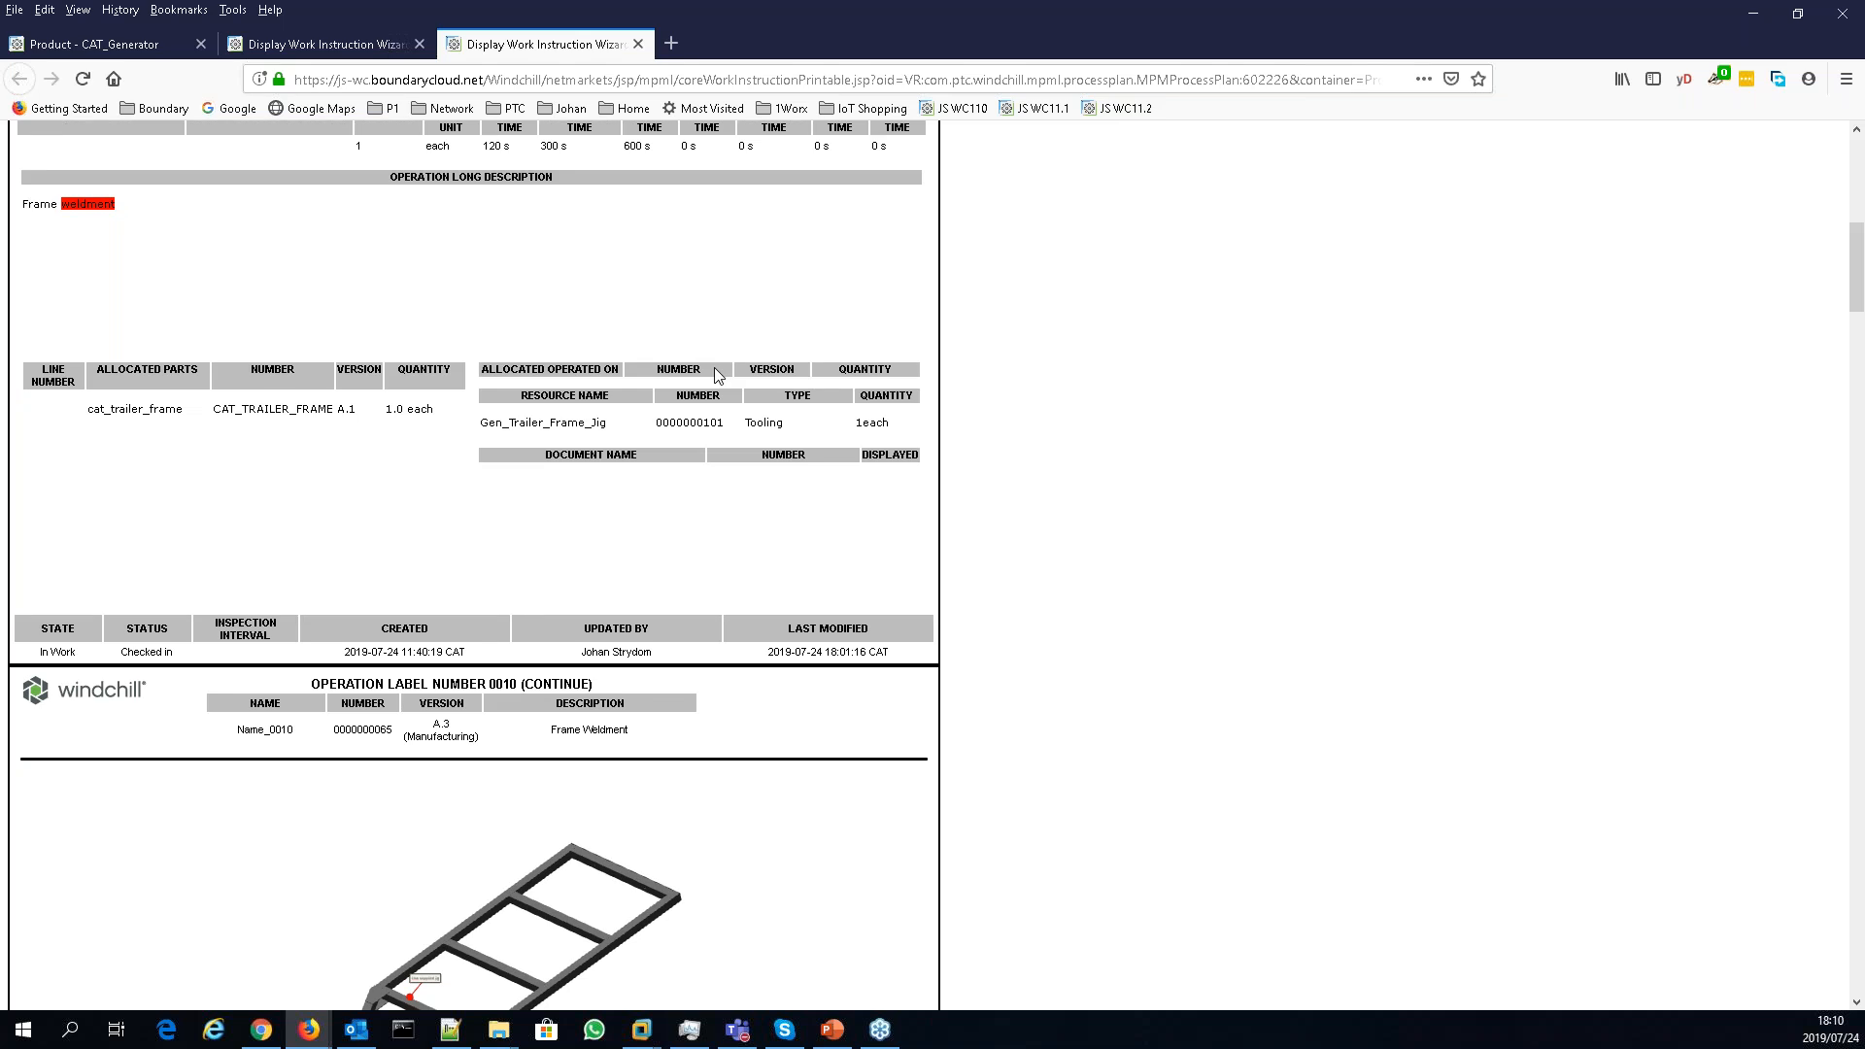
scroll(844, 547, down, 6)
scroll(844, 547, down, 10)
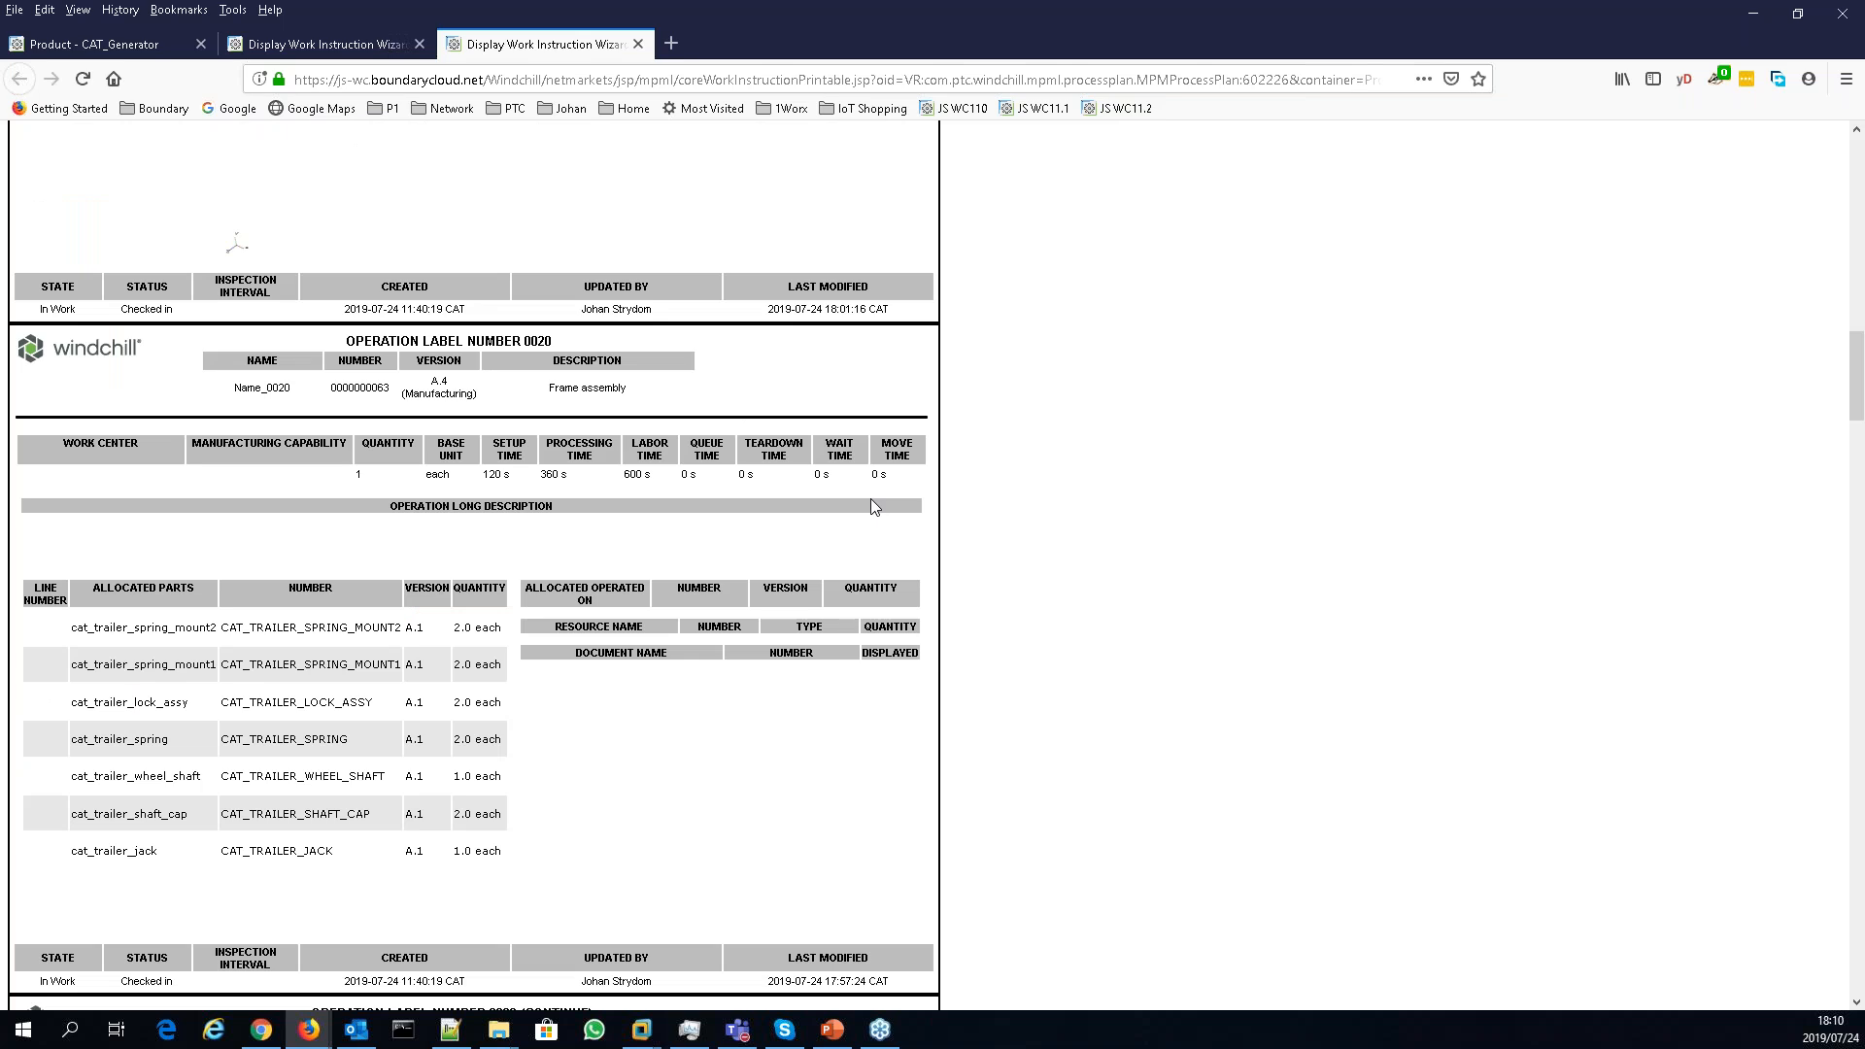
scroll(871, 500, down, 7)
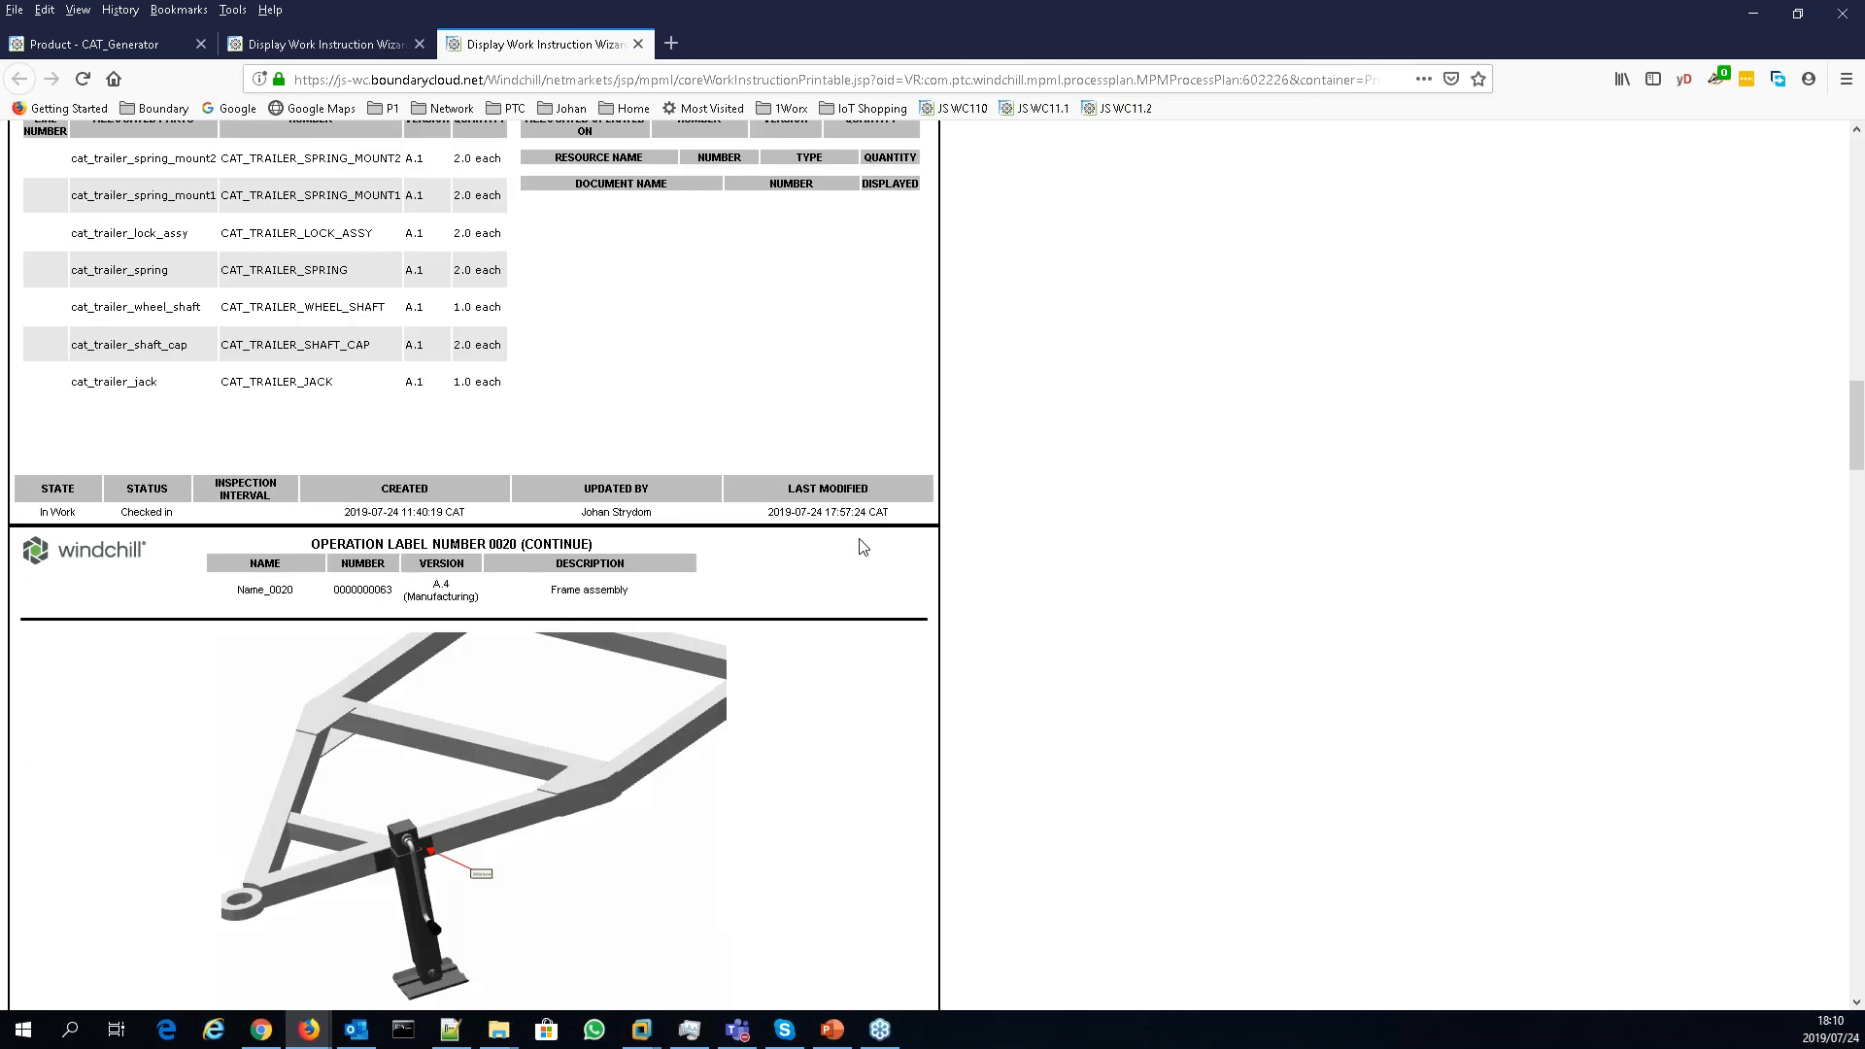
scroll(863, 547, down, 6)
- Open the exported Instructions.pdf in Adobe Acrobat Reader, check its pages through the operation 0010 frame illustration, and close the file
key(super+e)
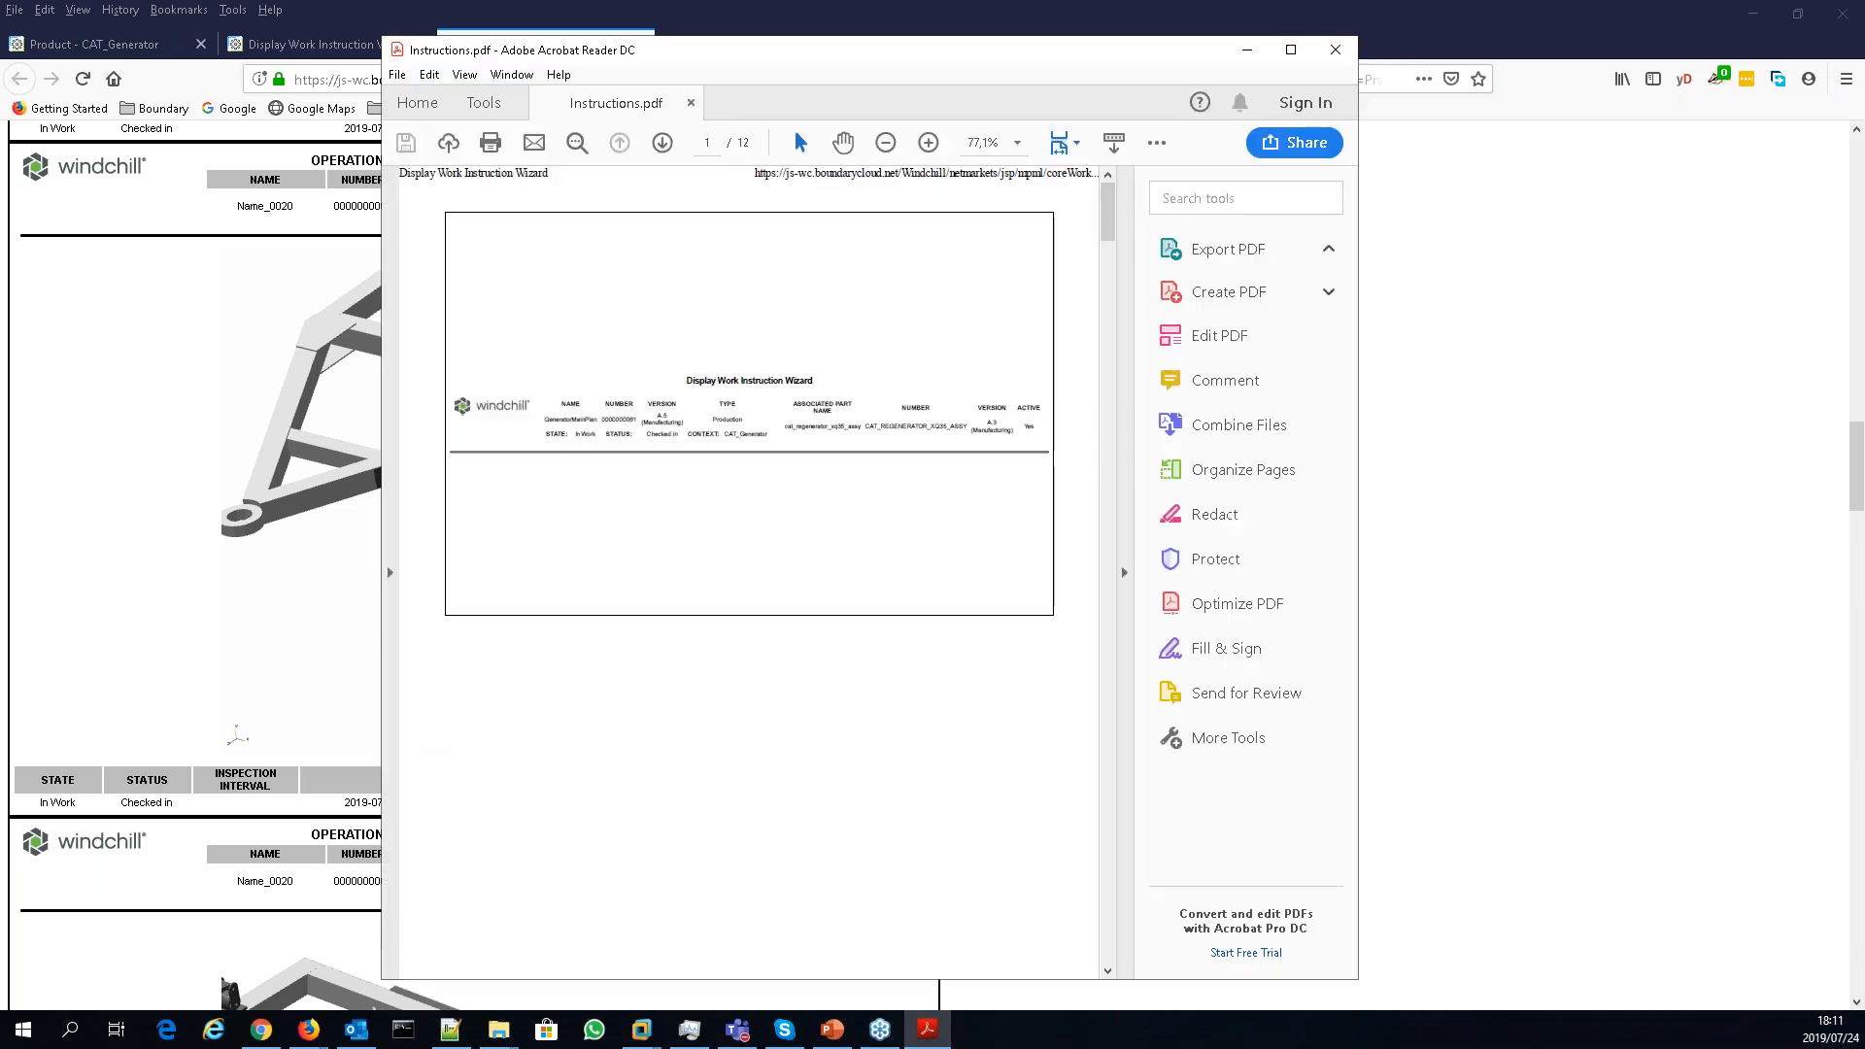
click(1298, 61)
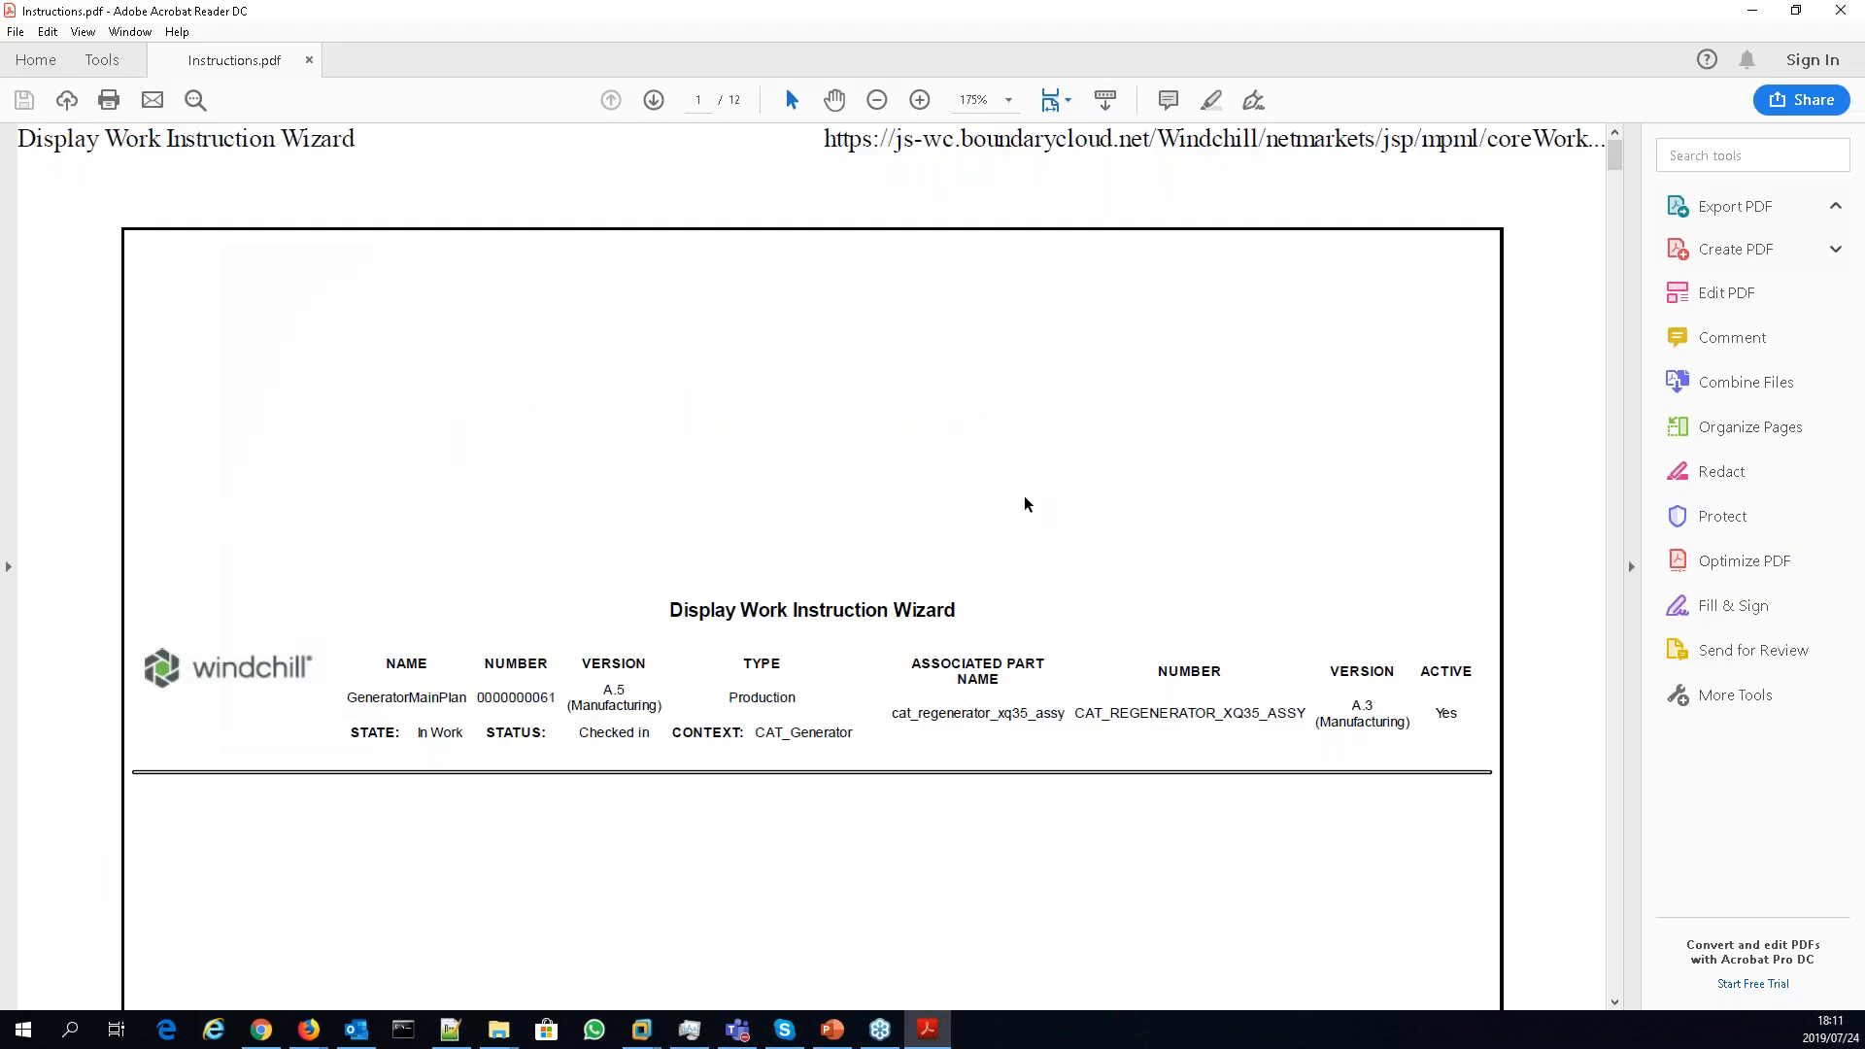
ctrl+scroll(1025, 498, down, 1)
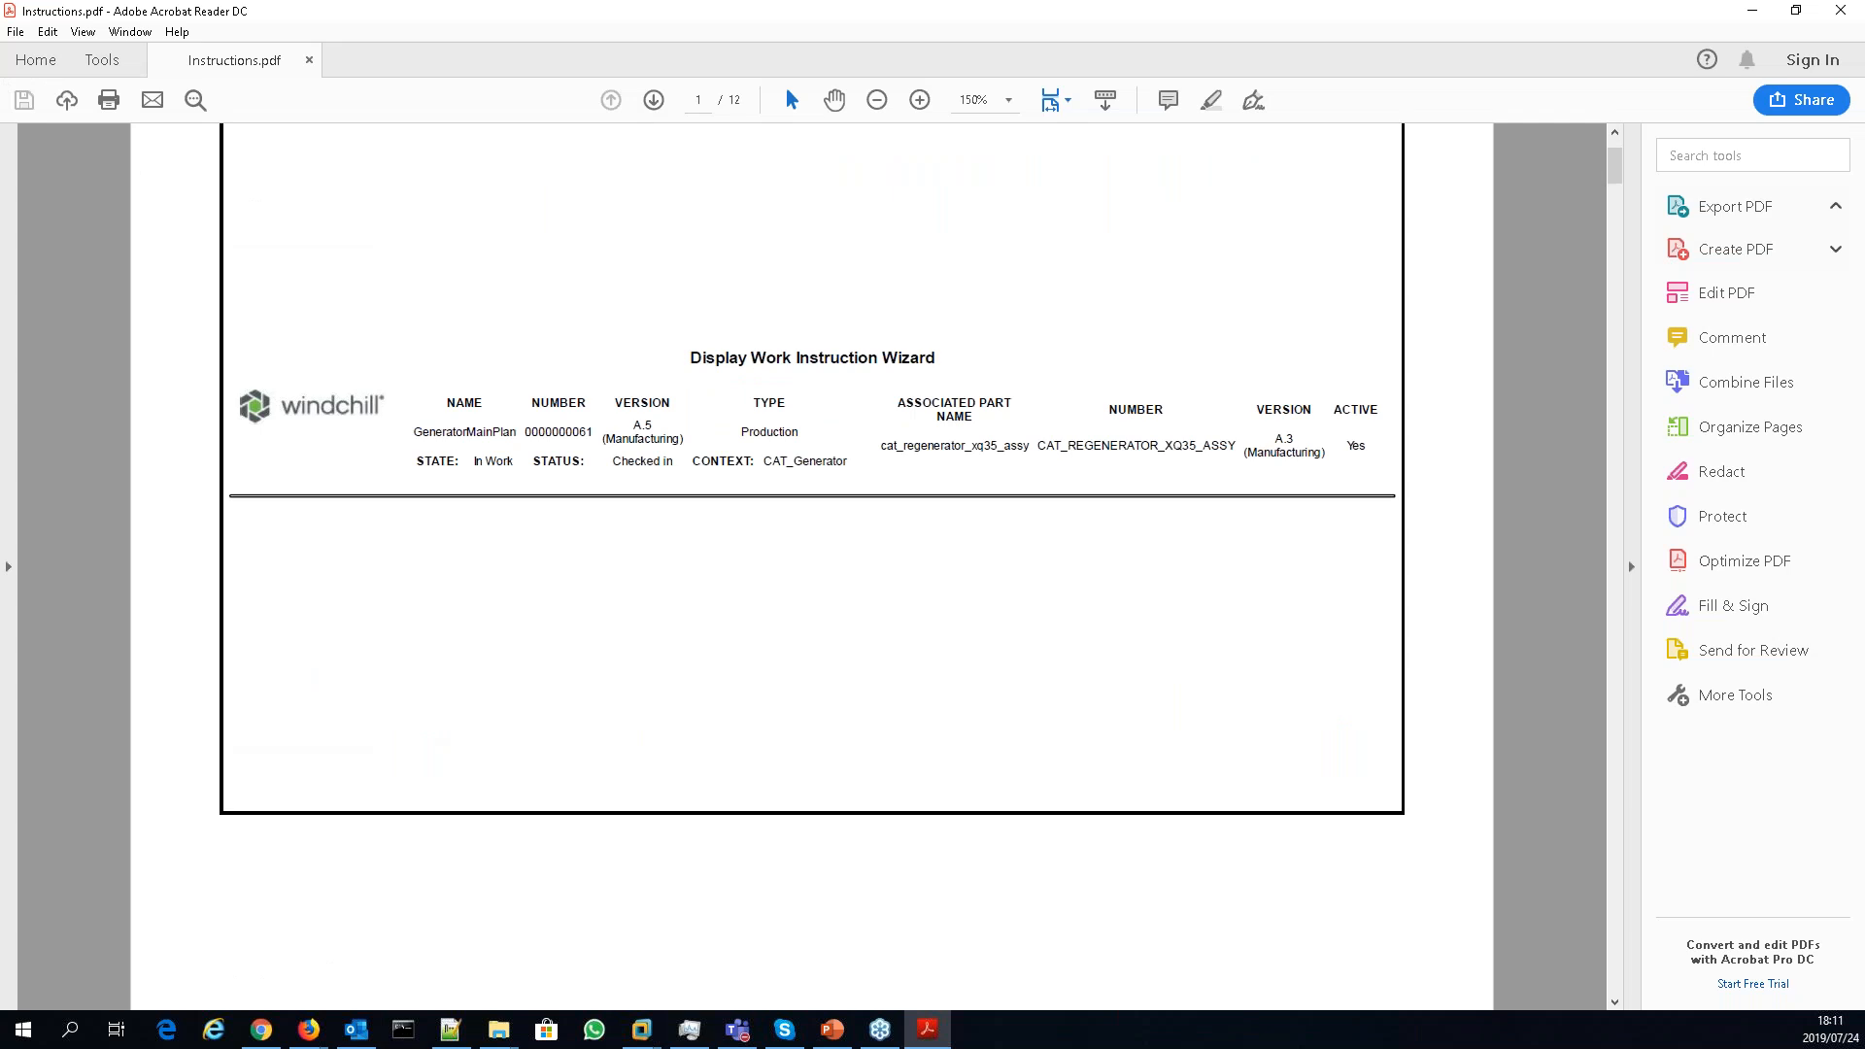
ctrl+scroll(998, 533, down, 3)
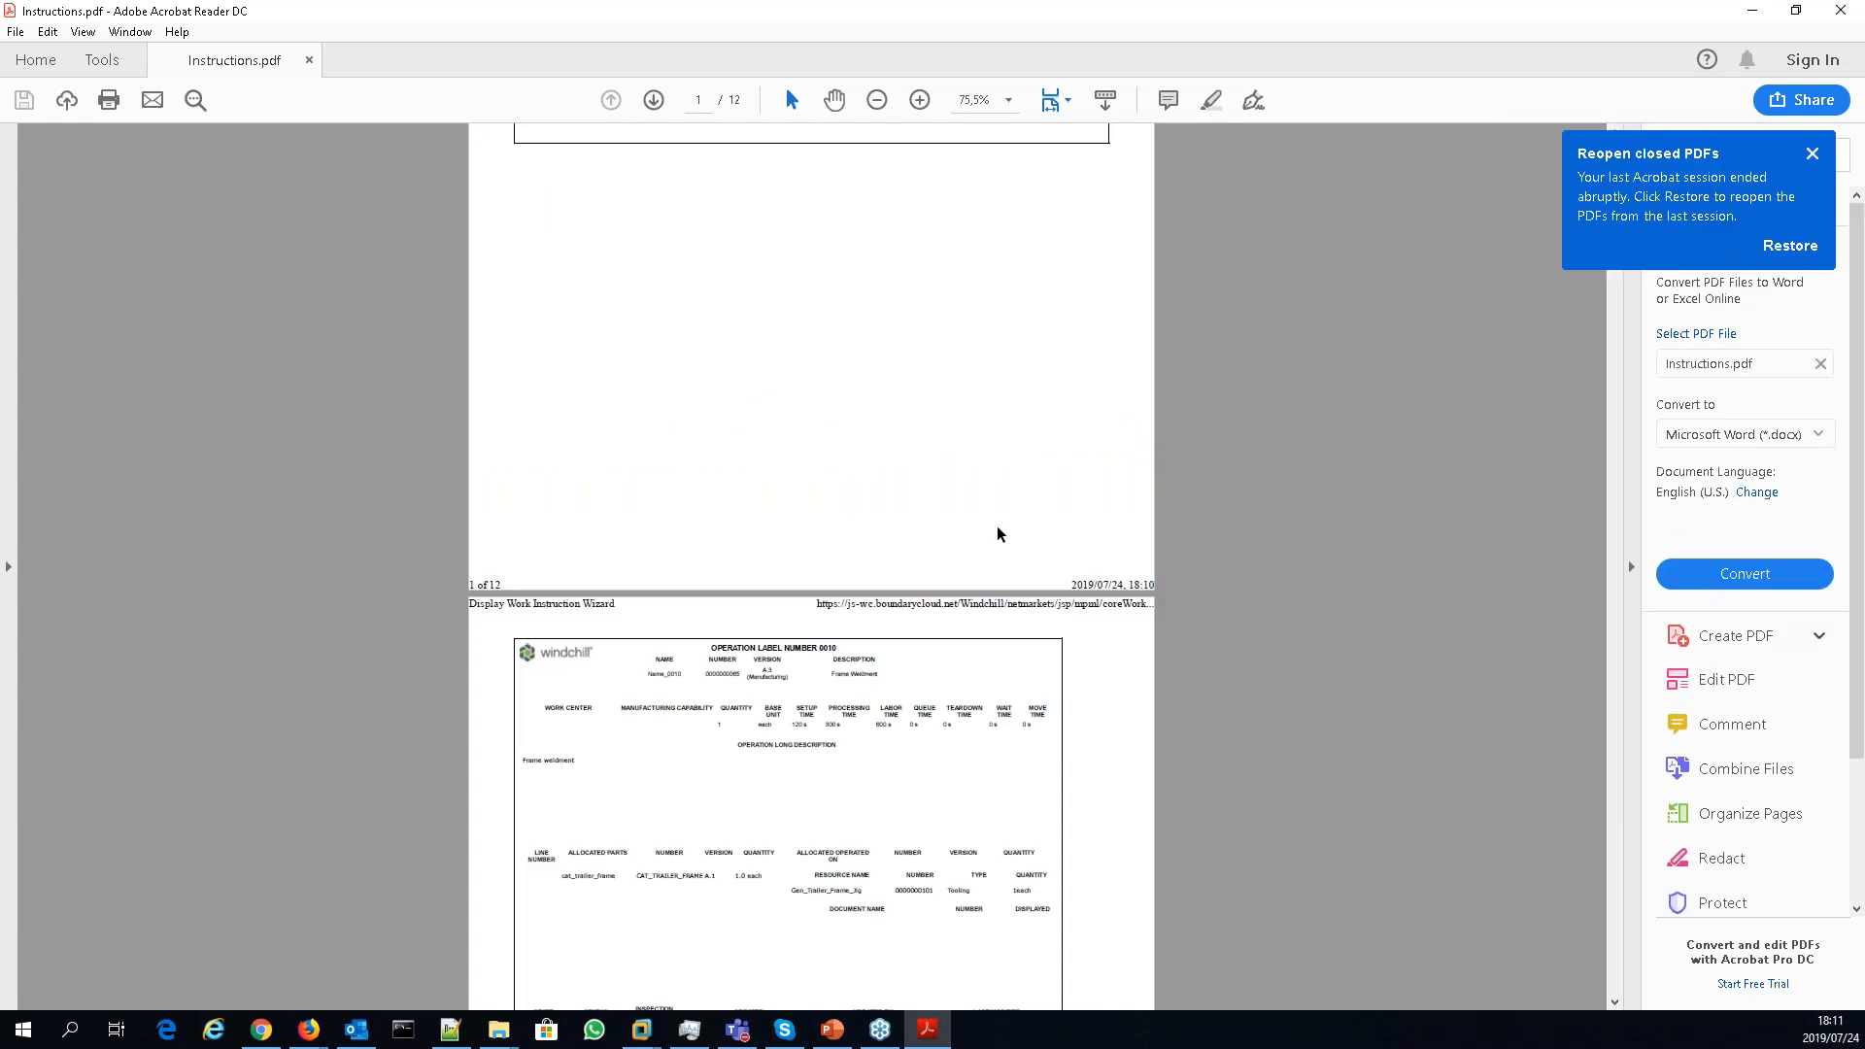
scroll(998, 533, down, 10)
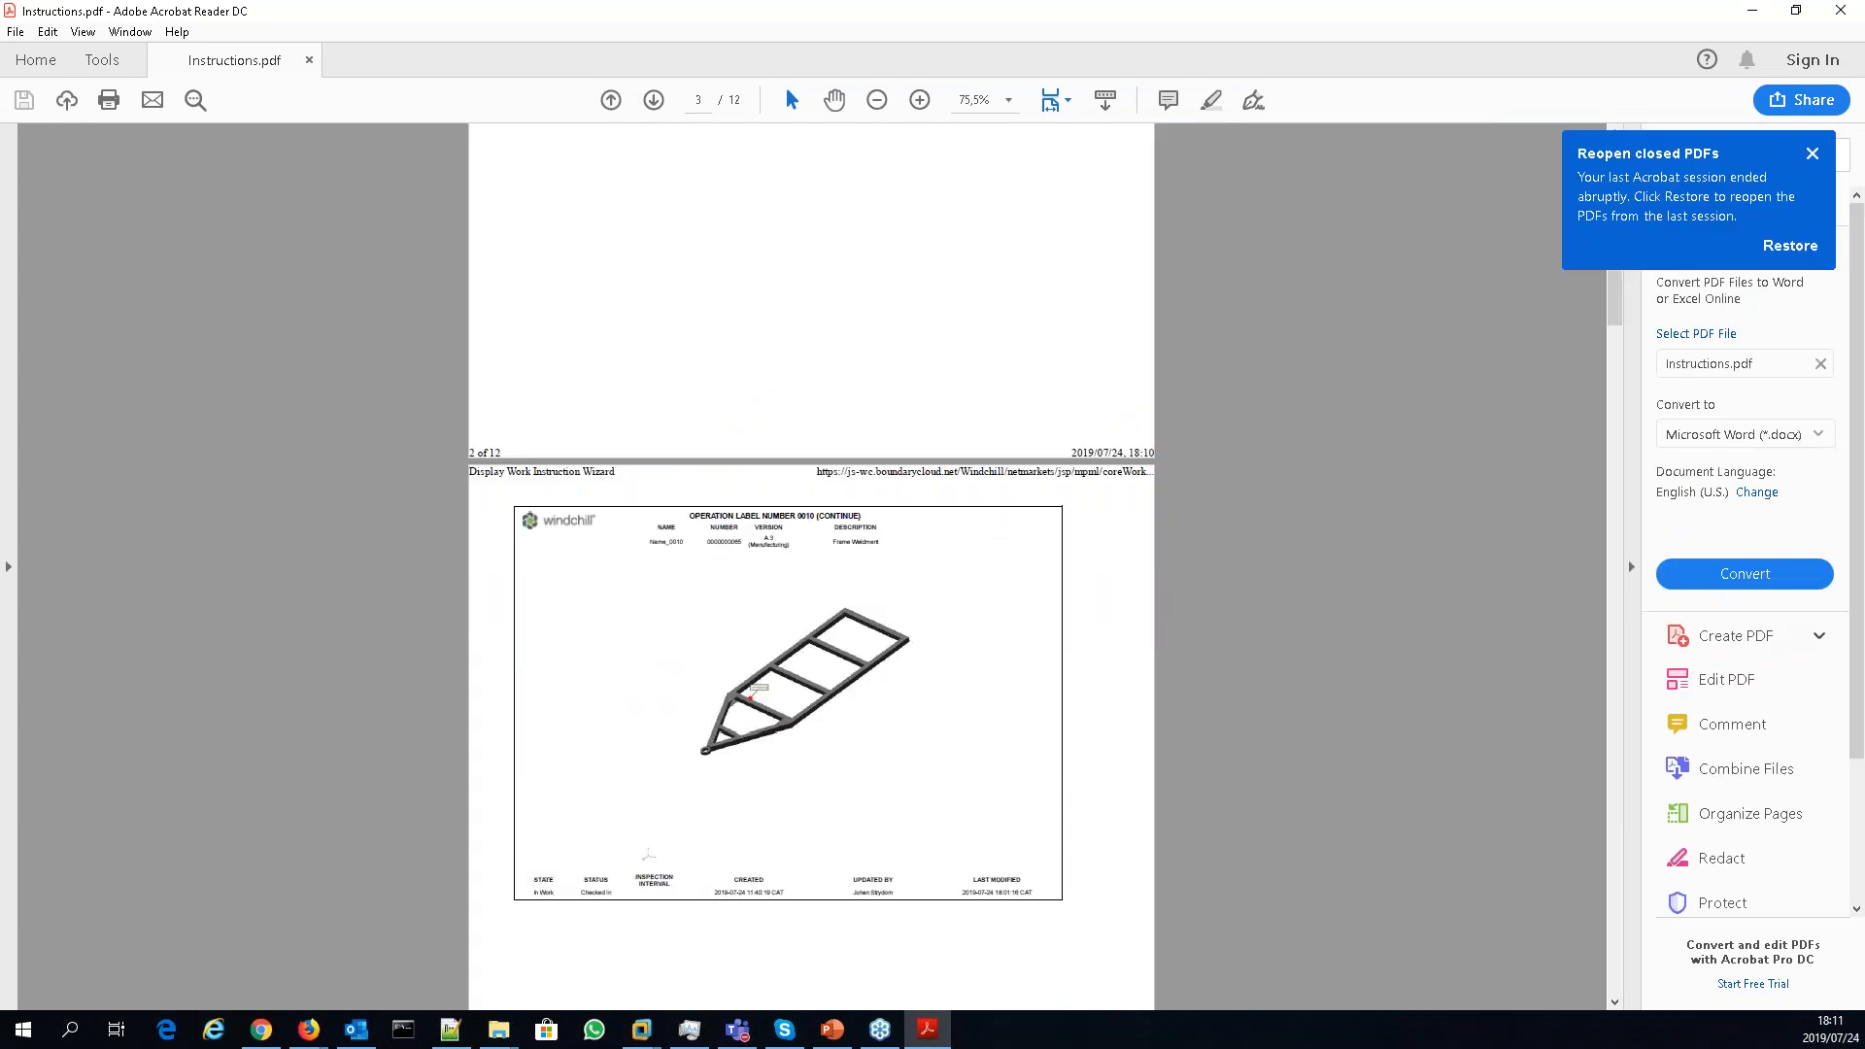
scroll(811, 564, down, 3)
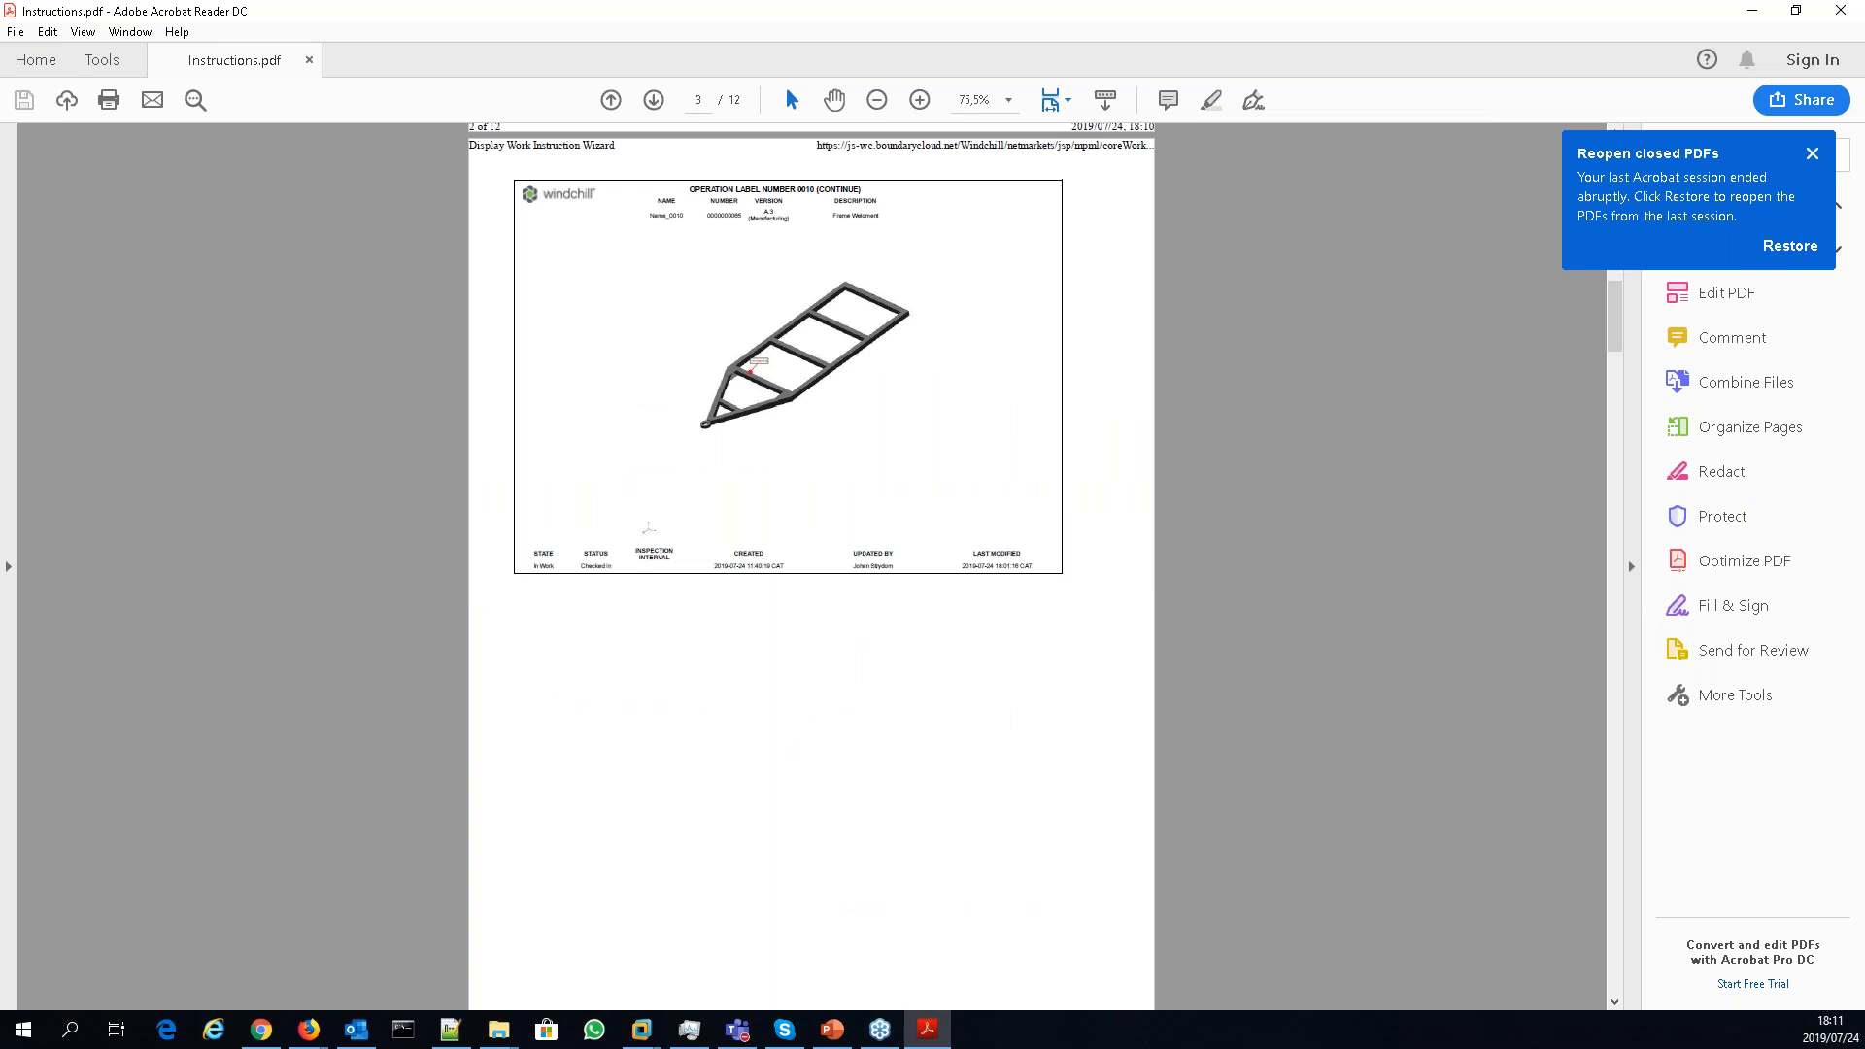
key(alt+F4)
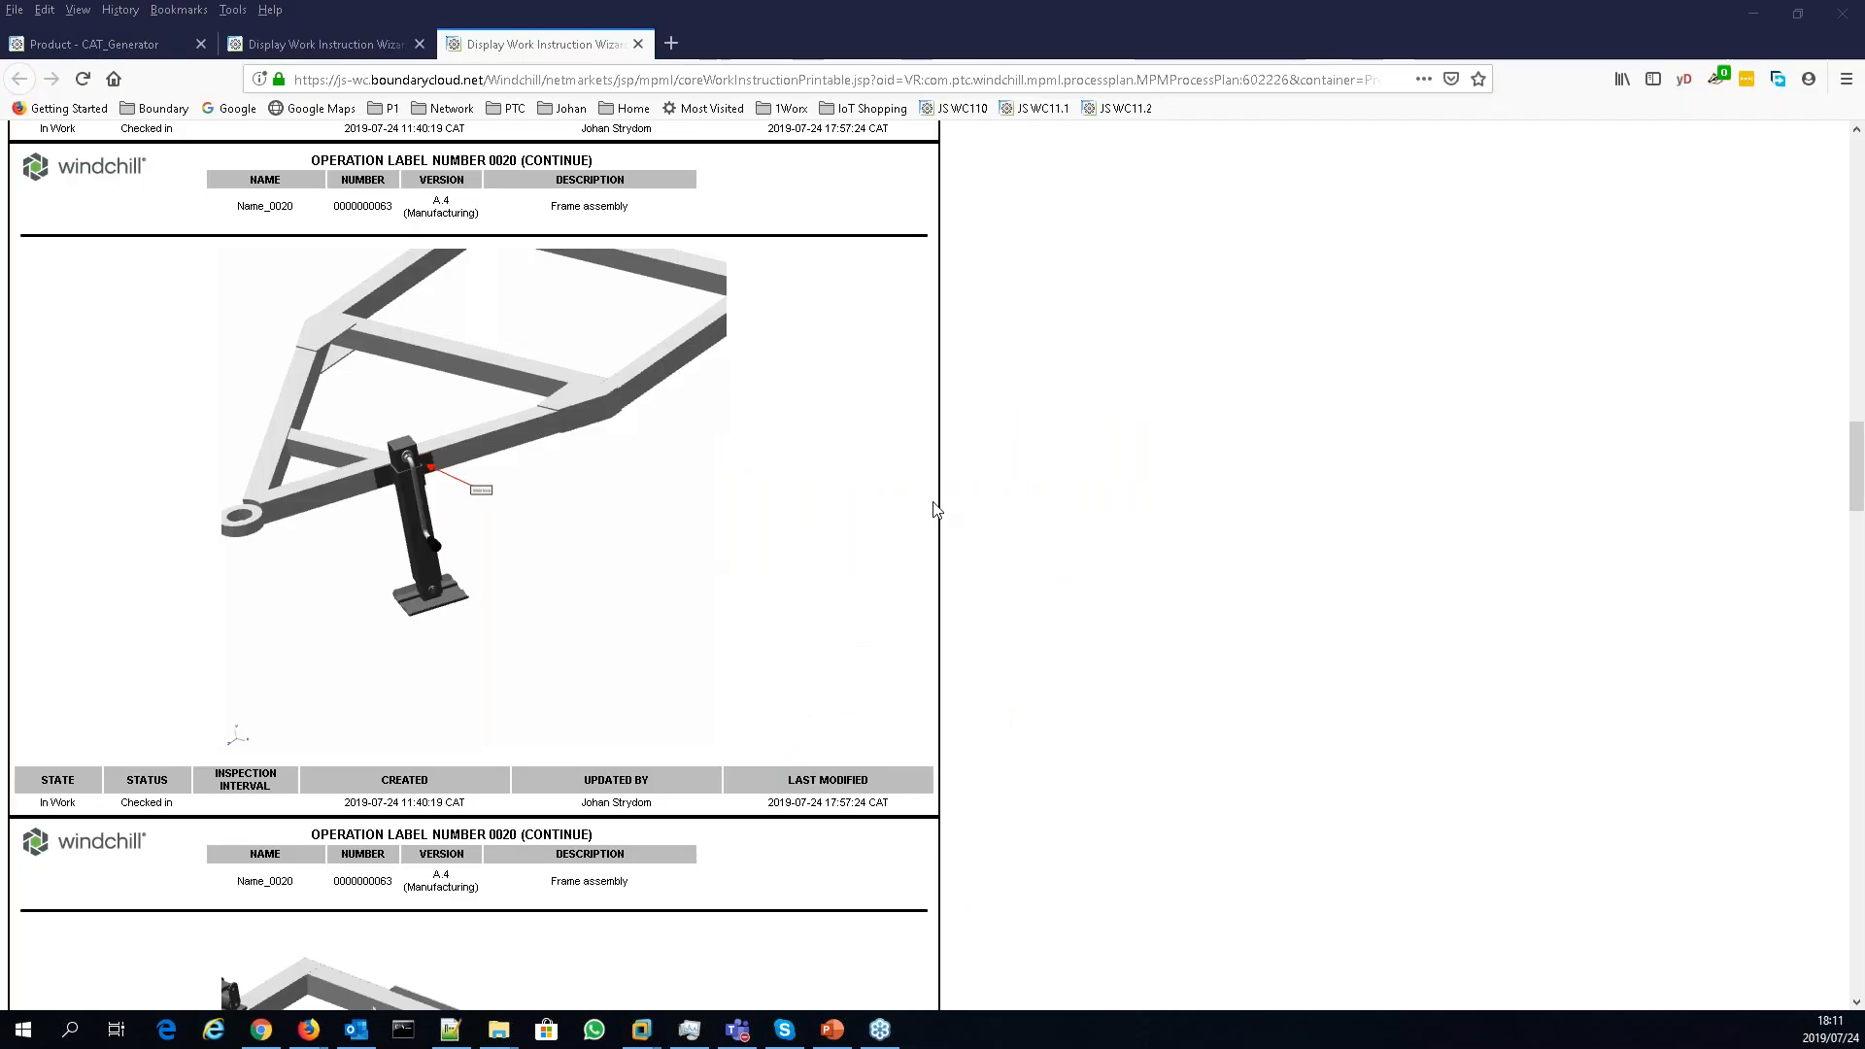
- Close the printable work instructions and the work instruction report to return to the CAT_Generator product folder
scroll(935, 510, up, 10)
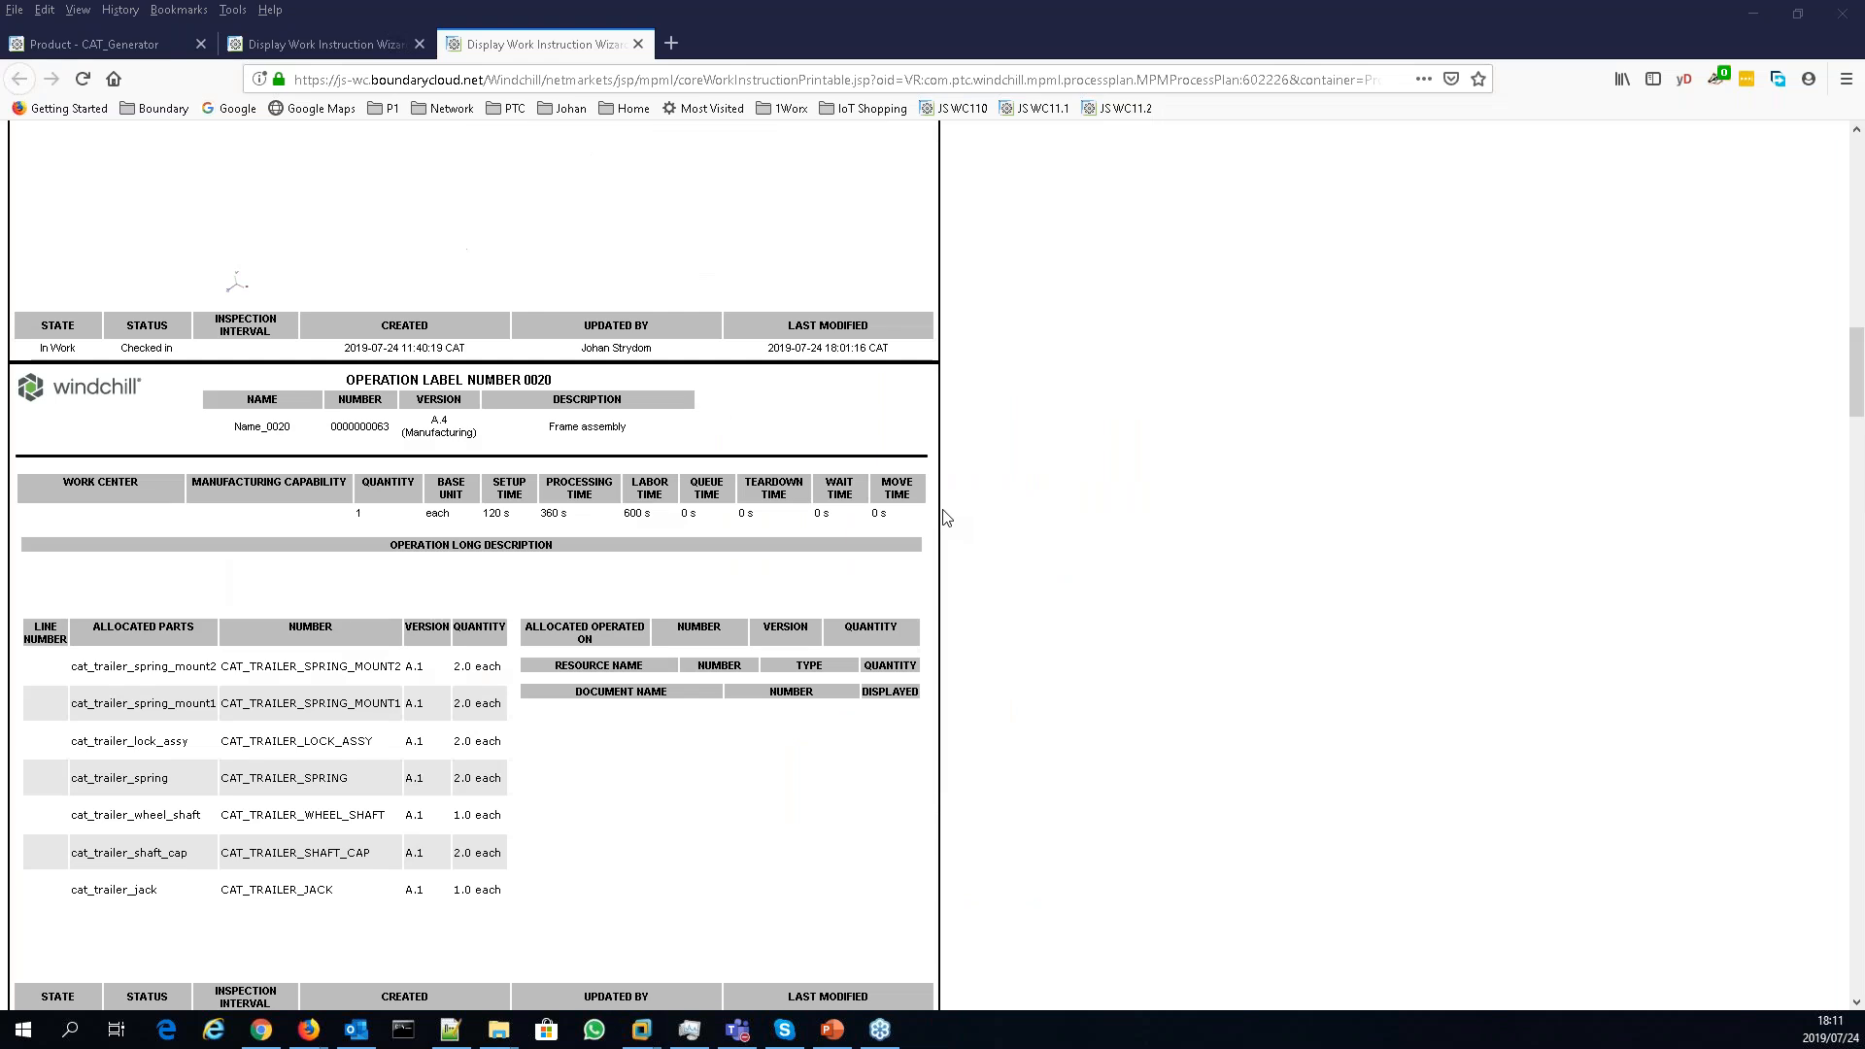
scroll(948, 517, up, 8)
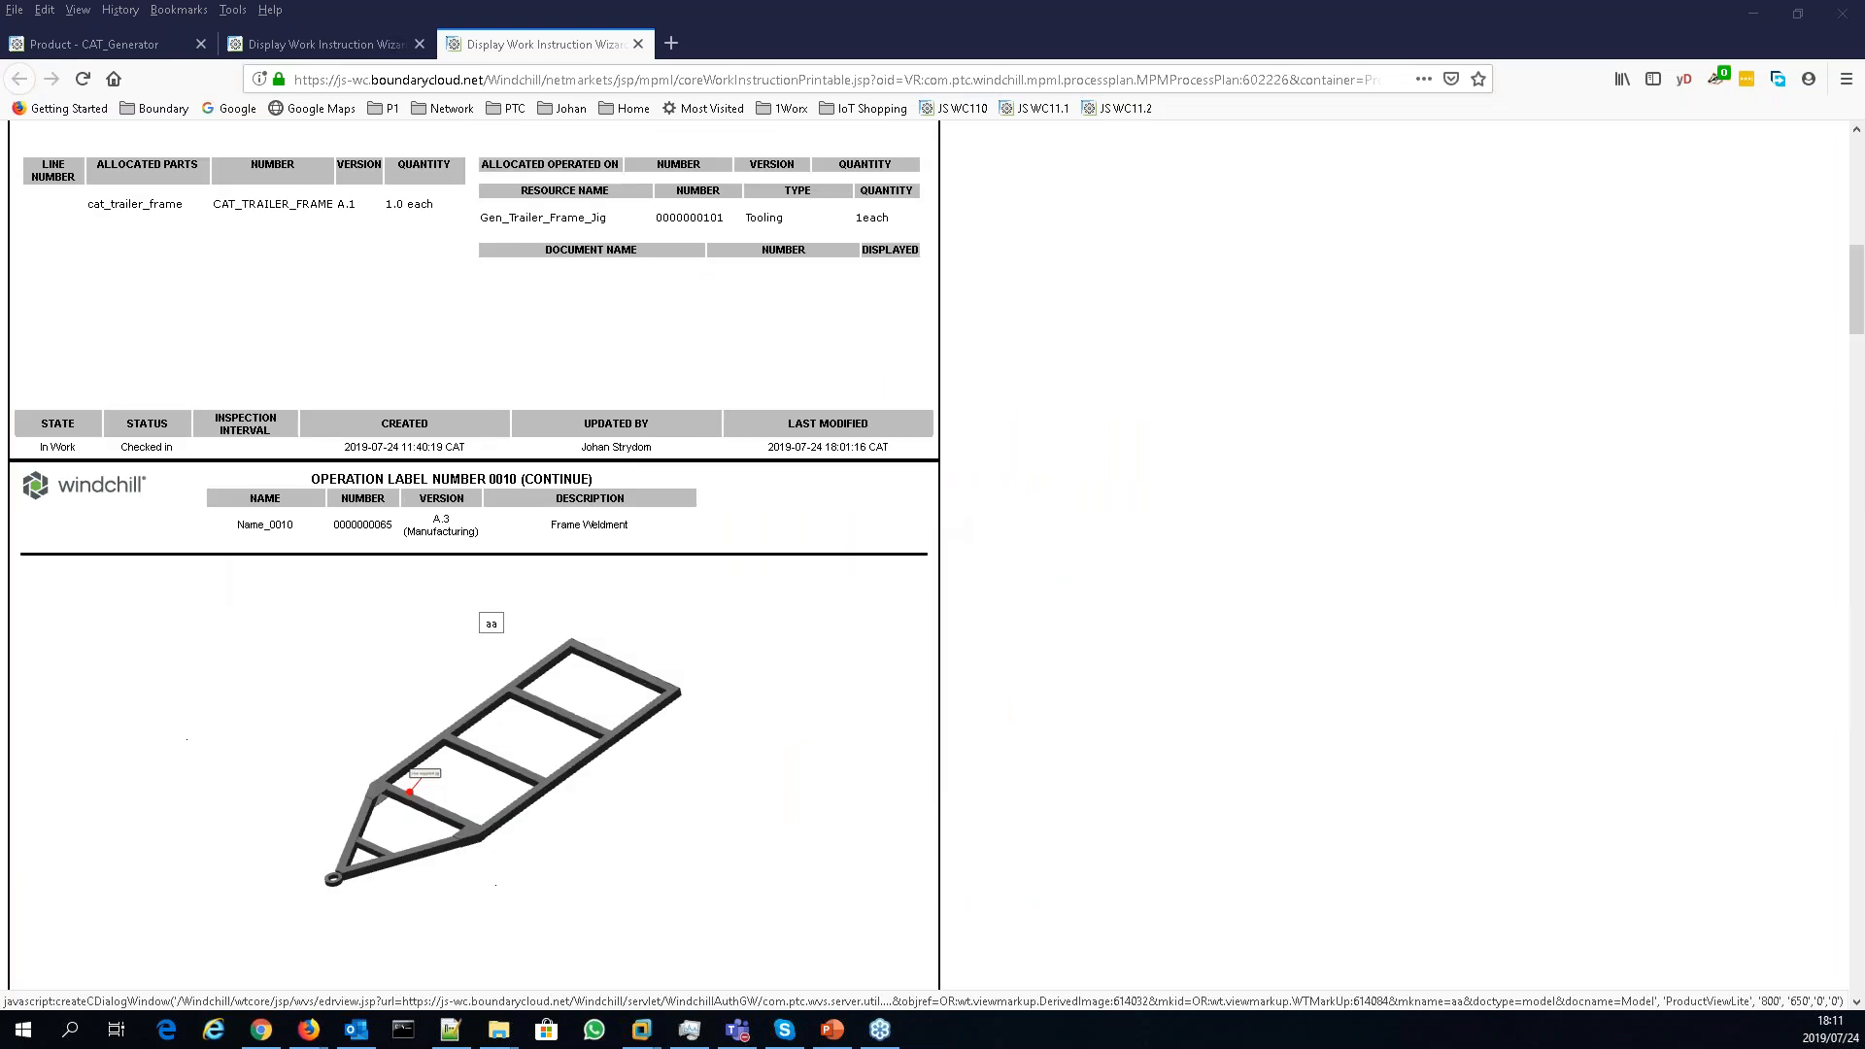
scroll(506, 758, up, 10)
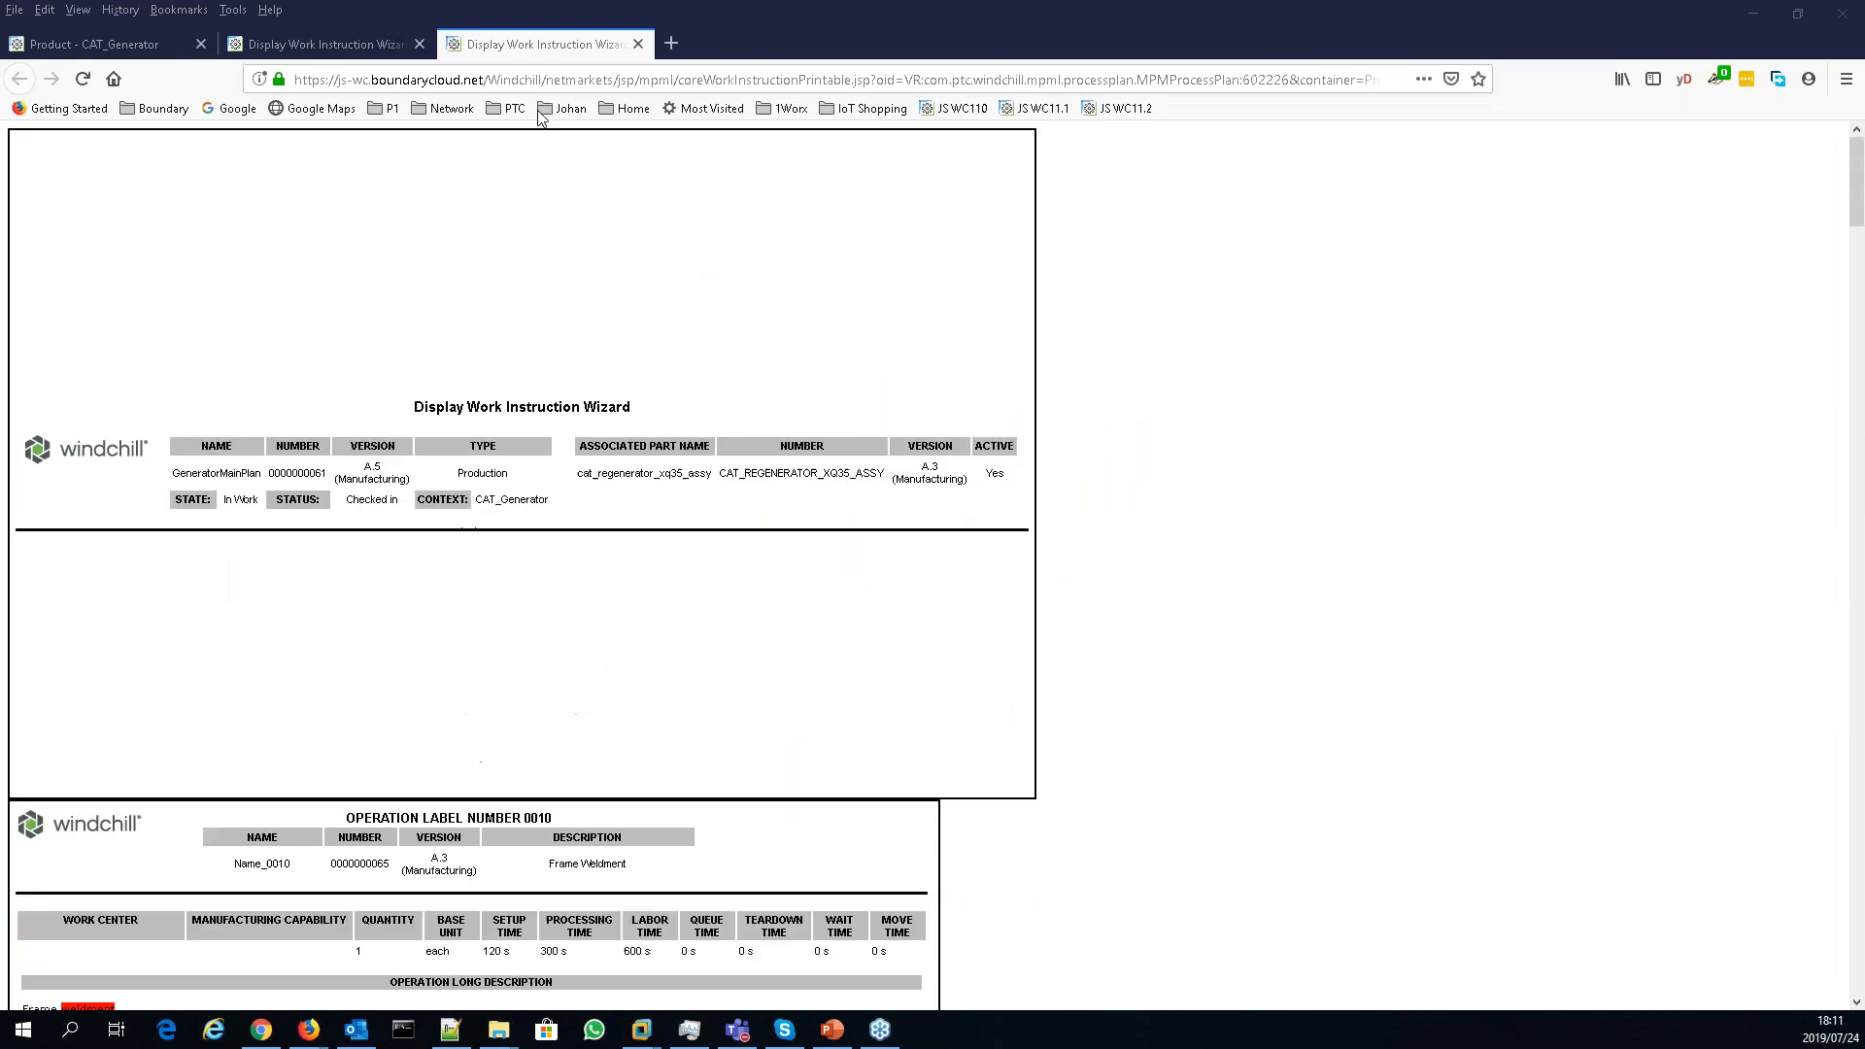
click(522, 52)
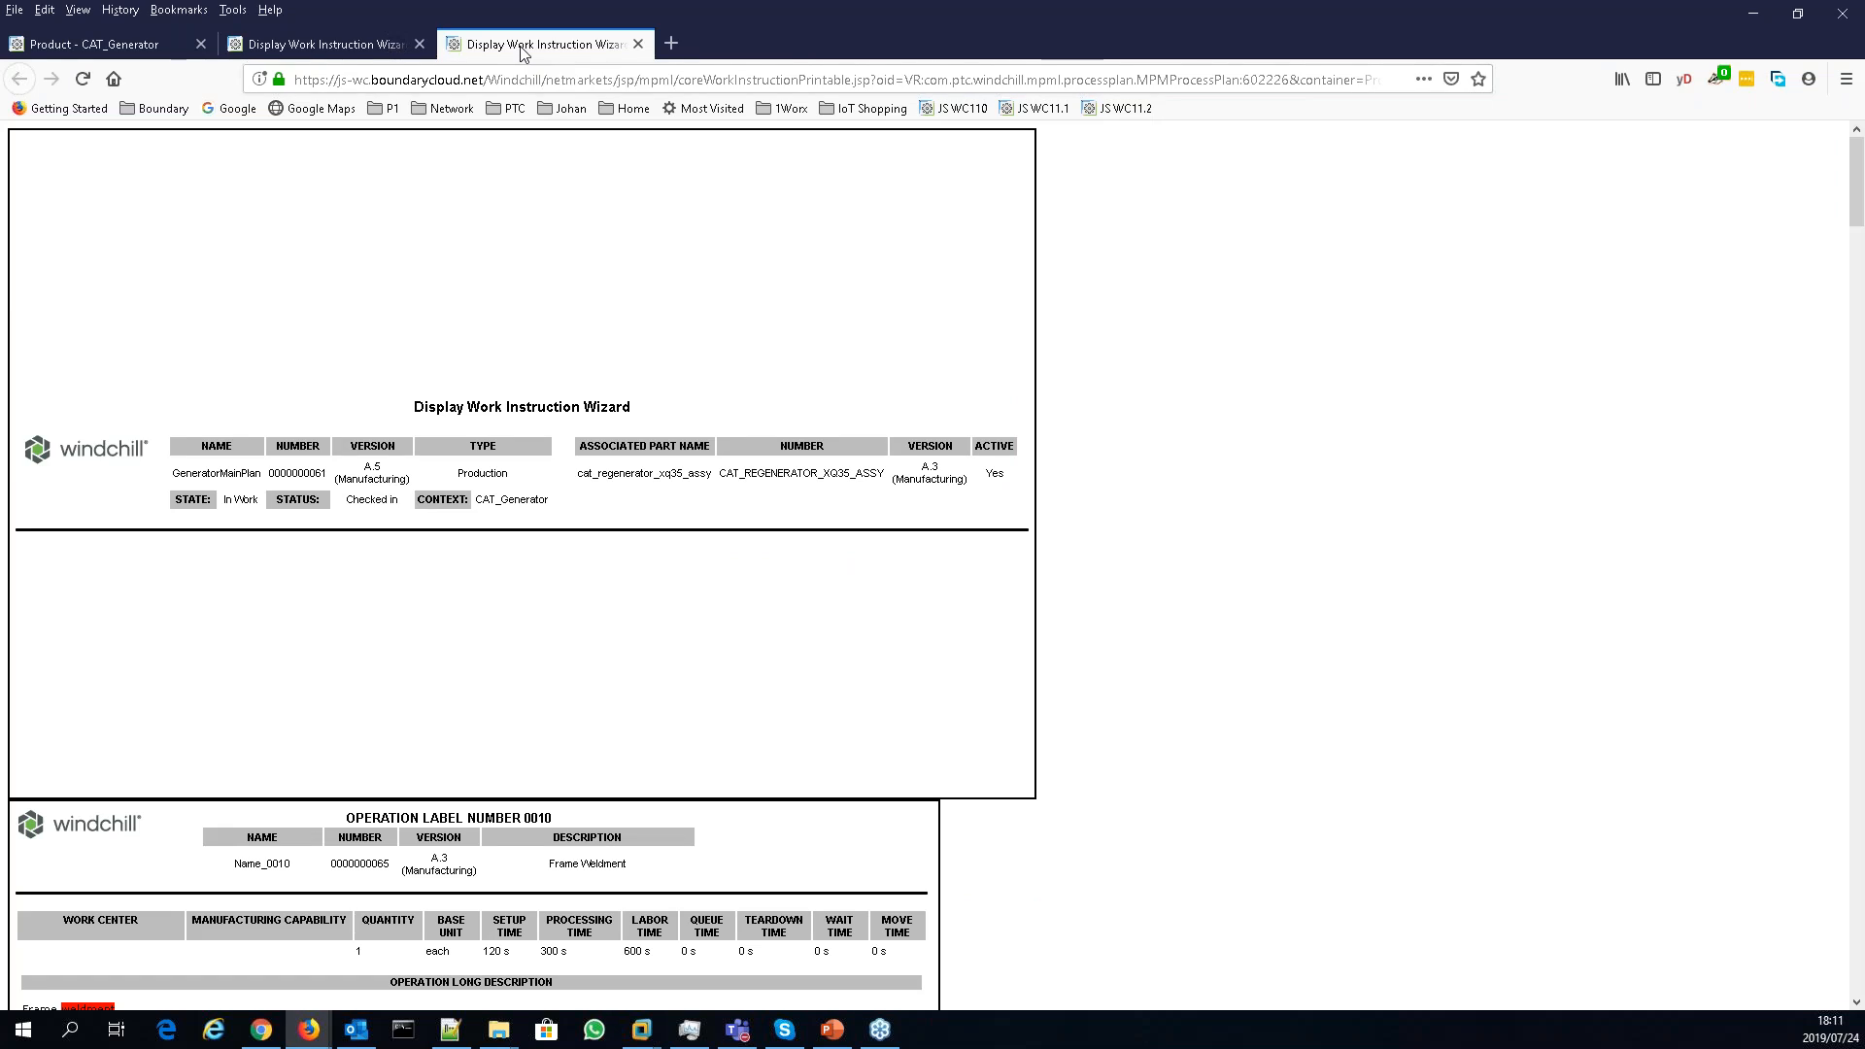
middle_click(524, 54)
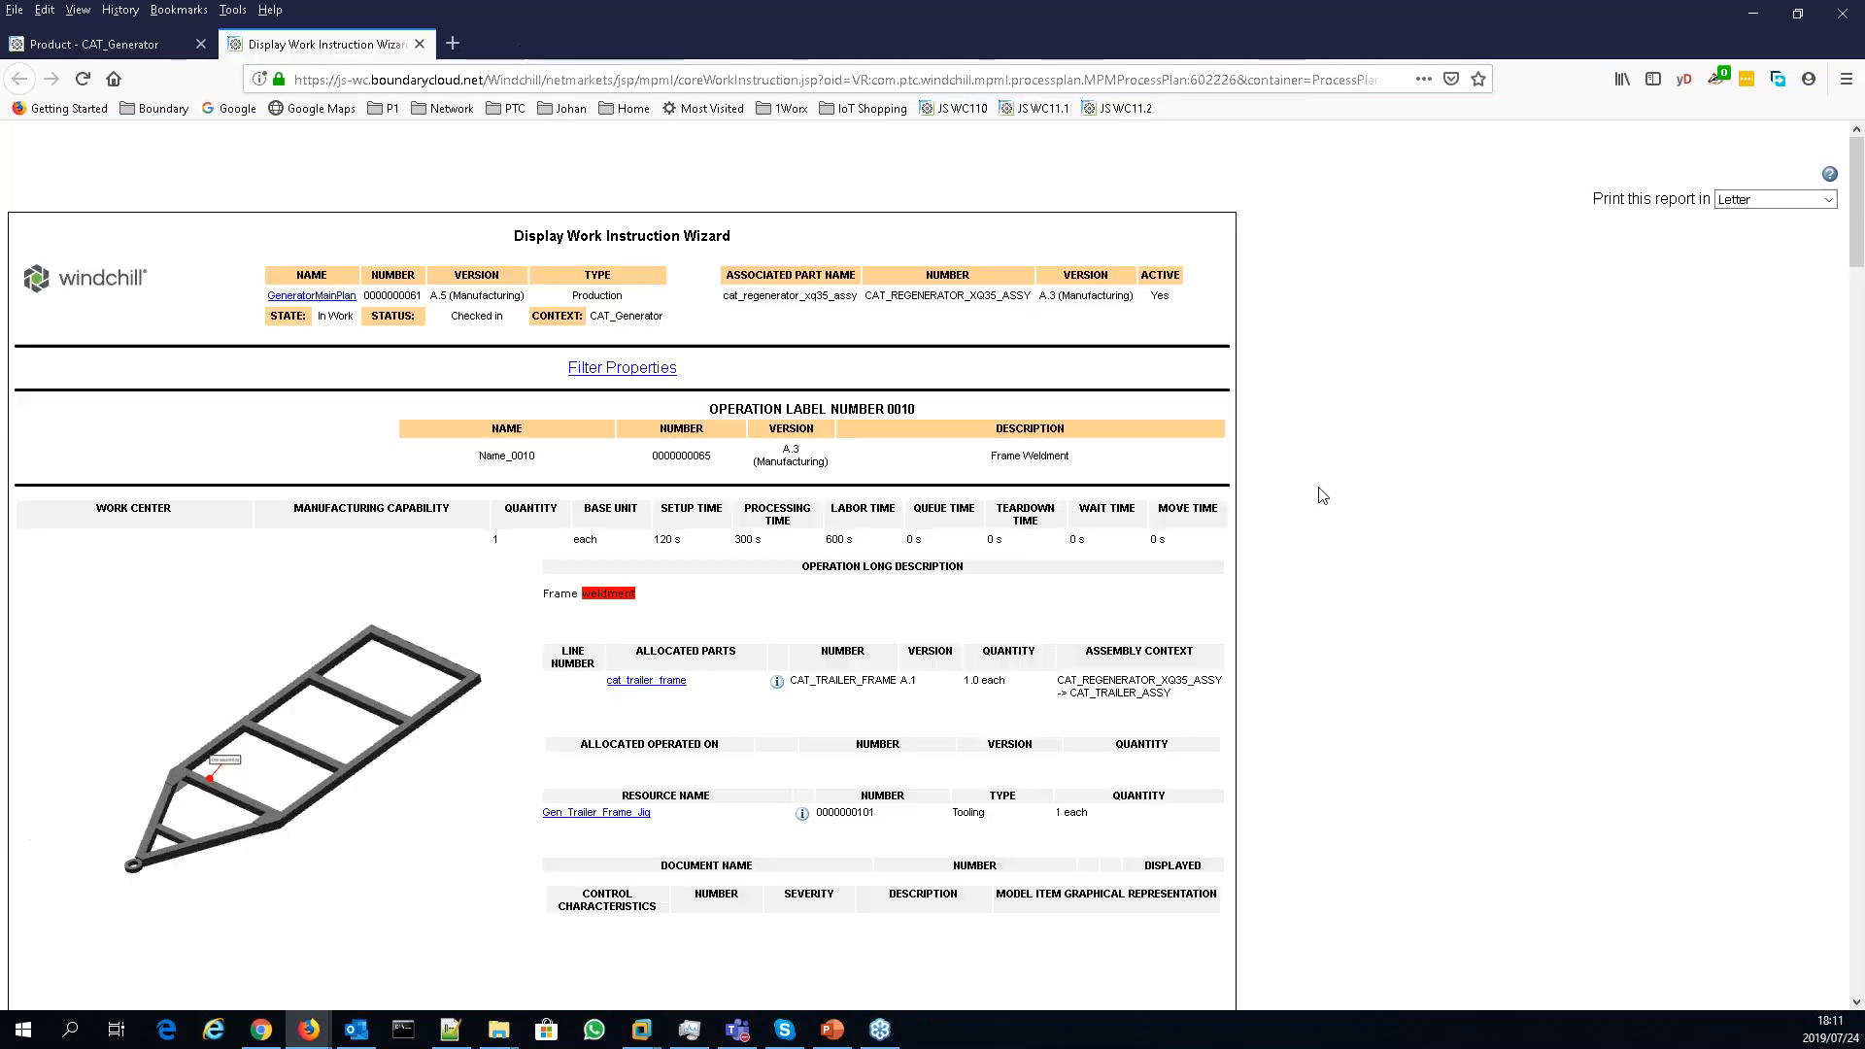
middle_click(364, 56)
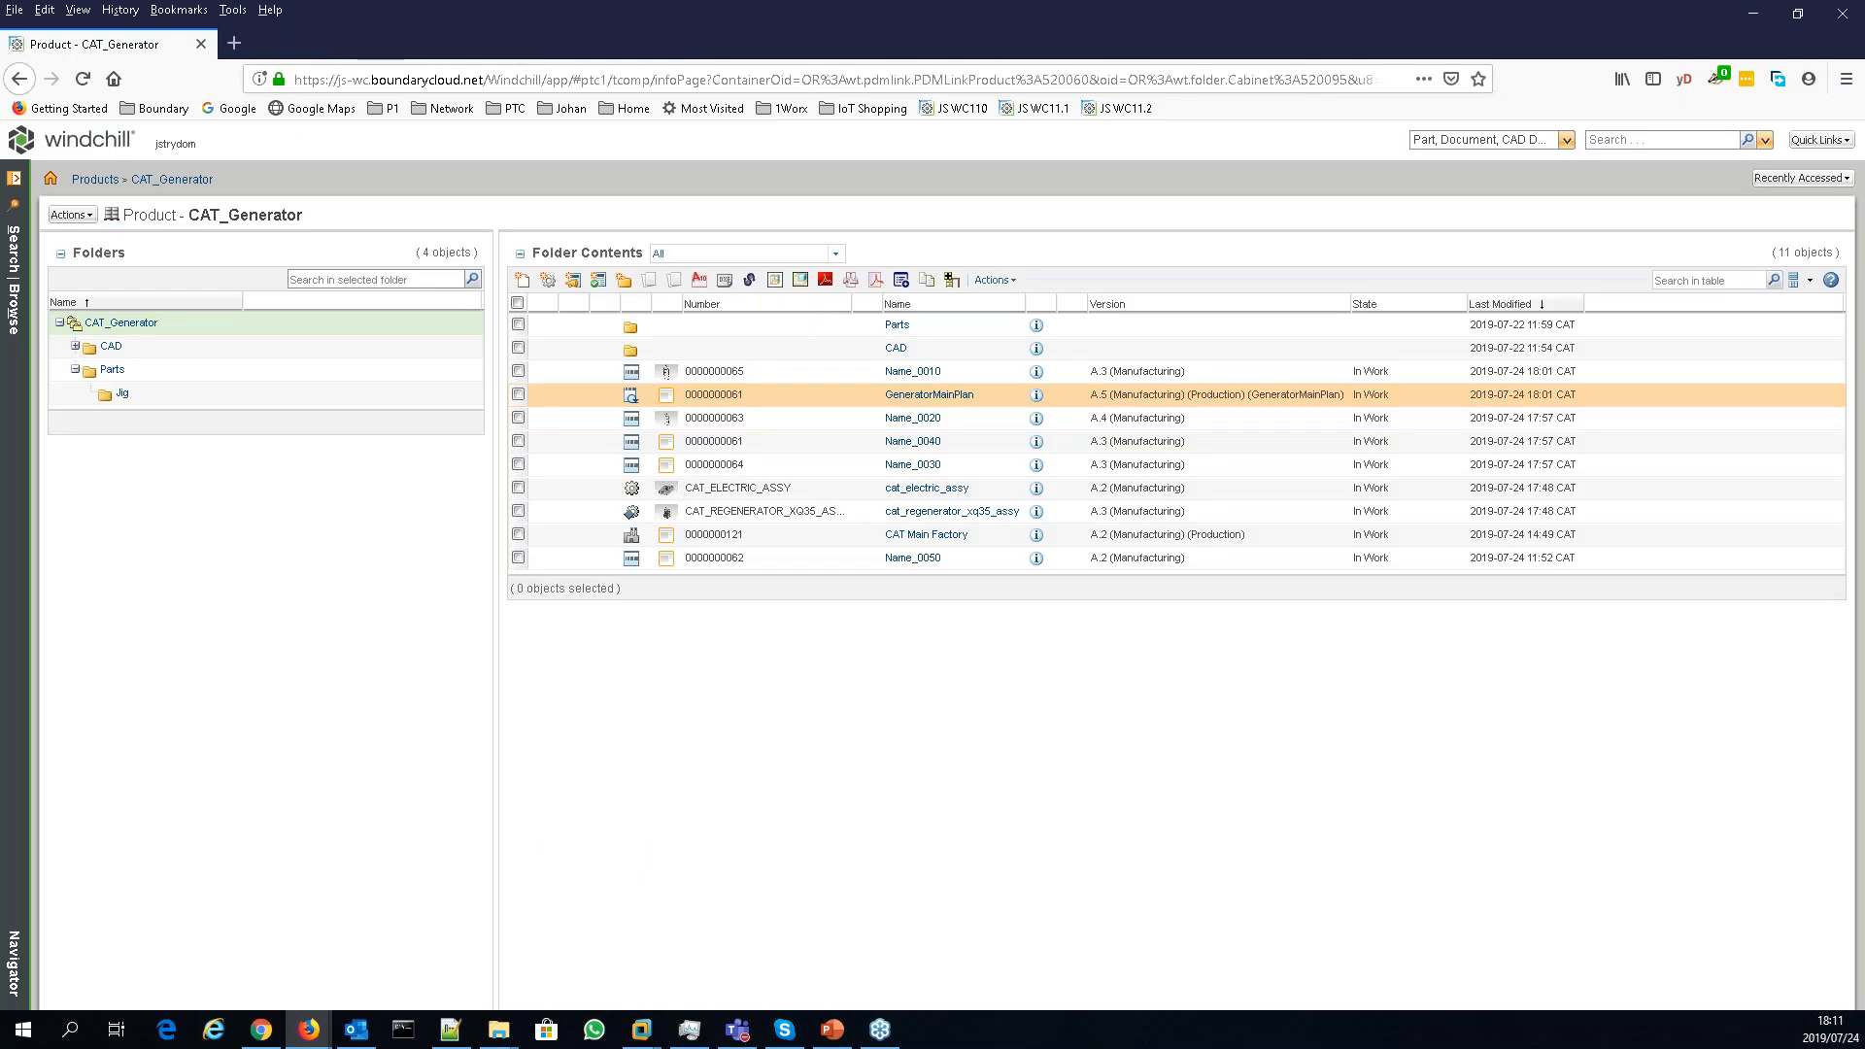
- Switch to the PowerPoint presentation and start the slide show from the current slide
key(alt+Tab)
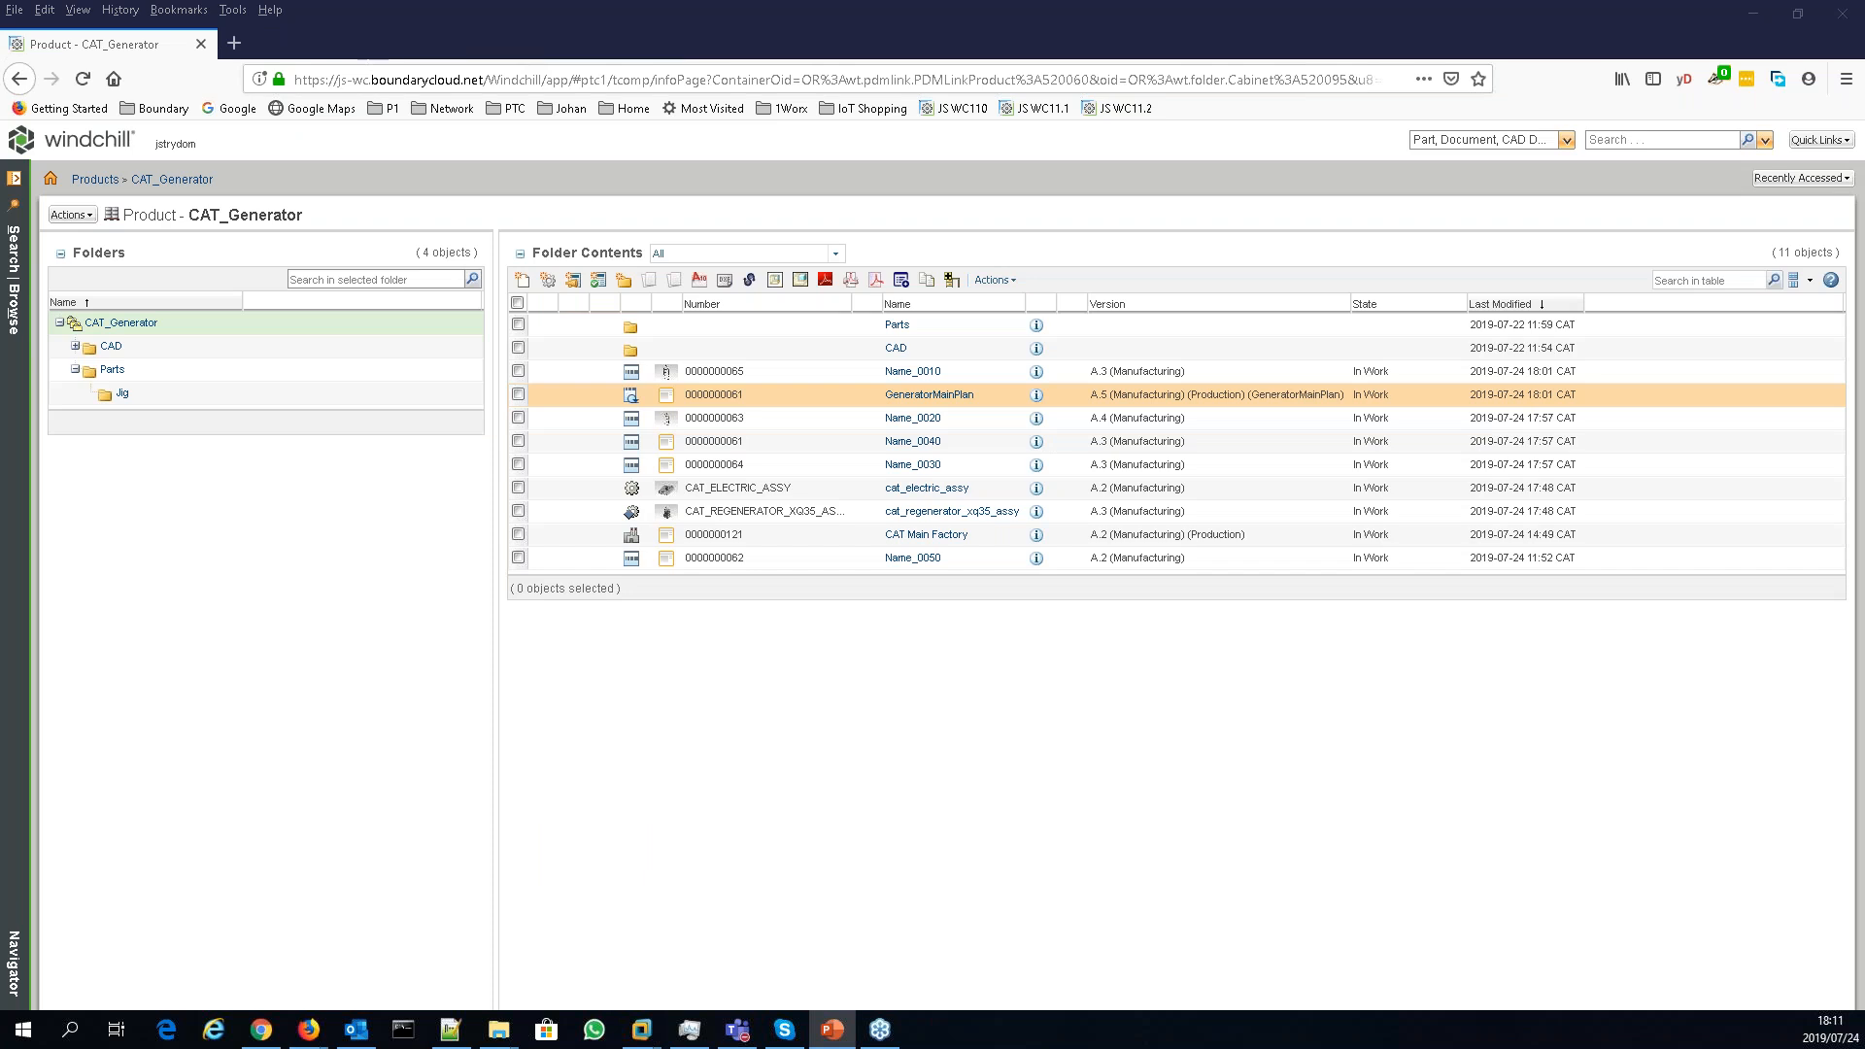
key(shift+F5)
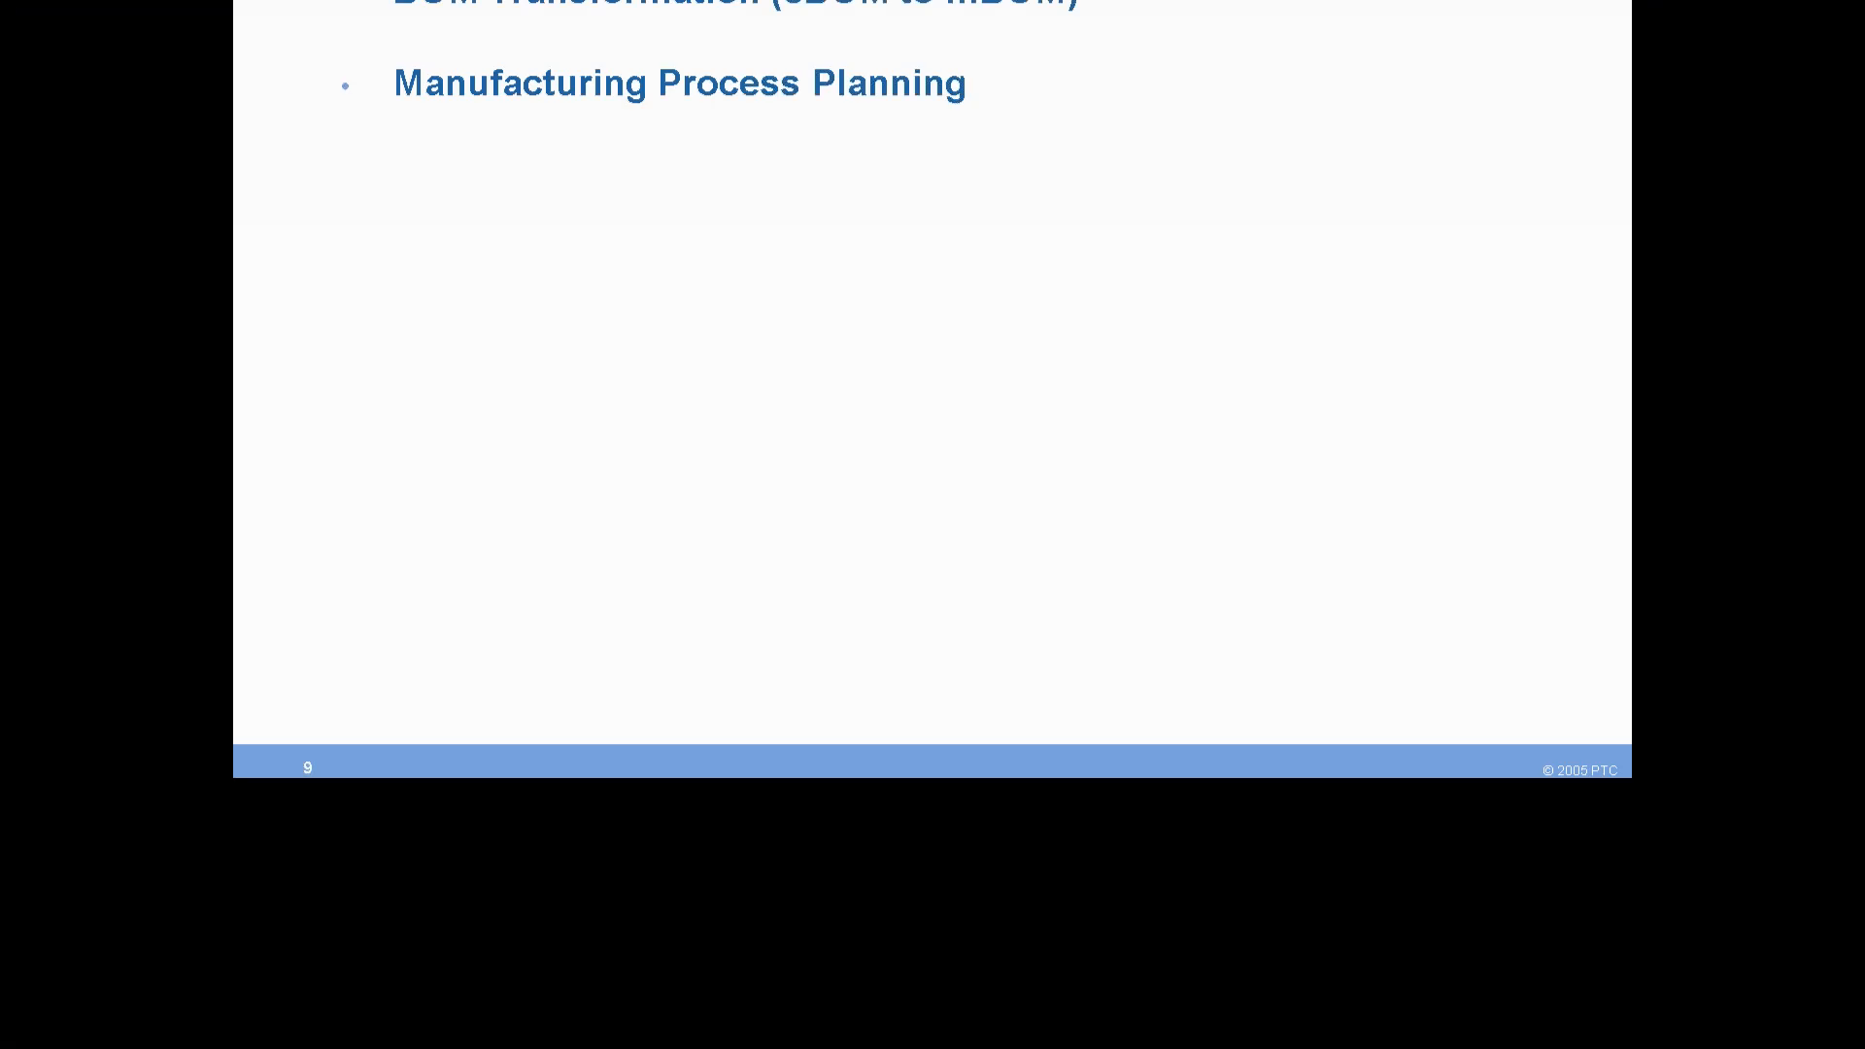